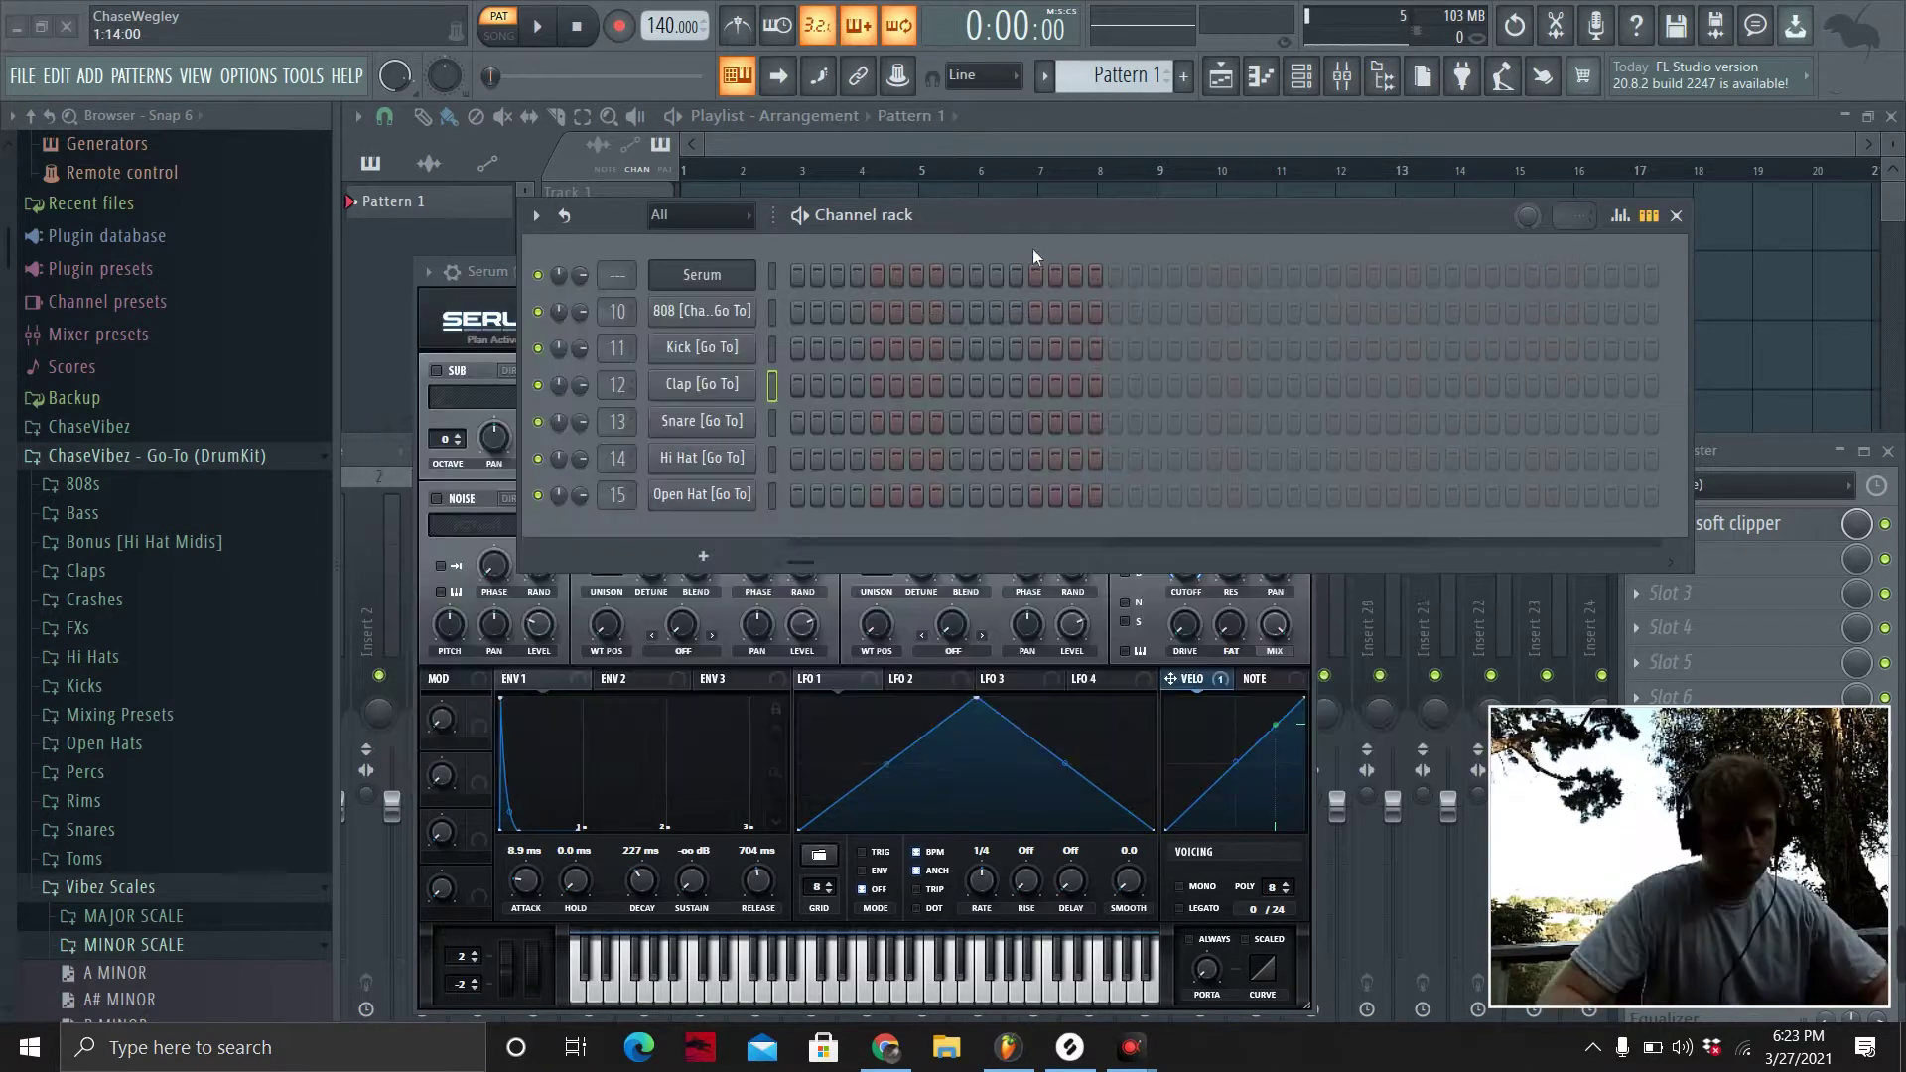
Add the C# MINOR scale from the MINOR SCALE folder of Vibez Scales to the channel rack.
{"action": "left_click", "coordinate": [742, 284]}
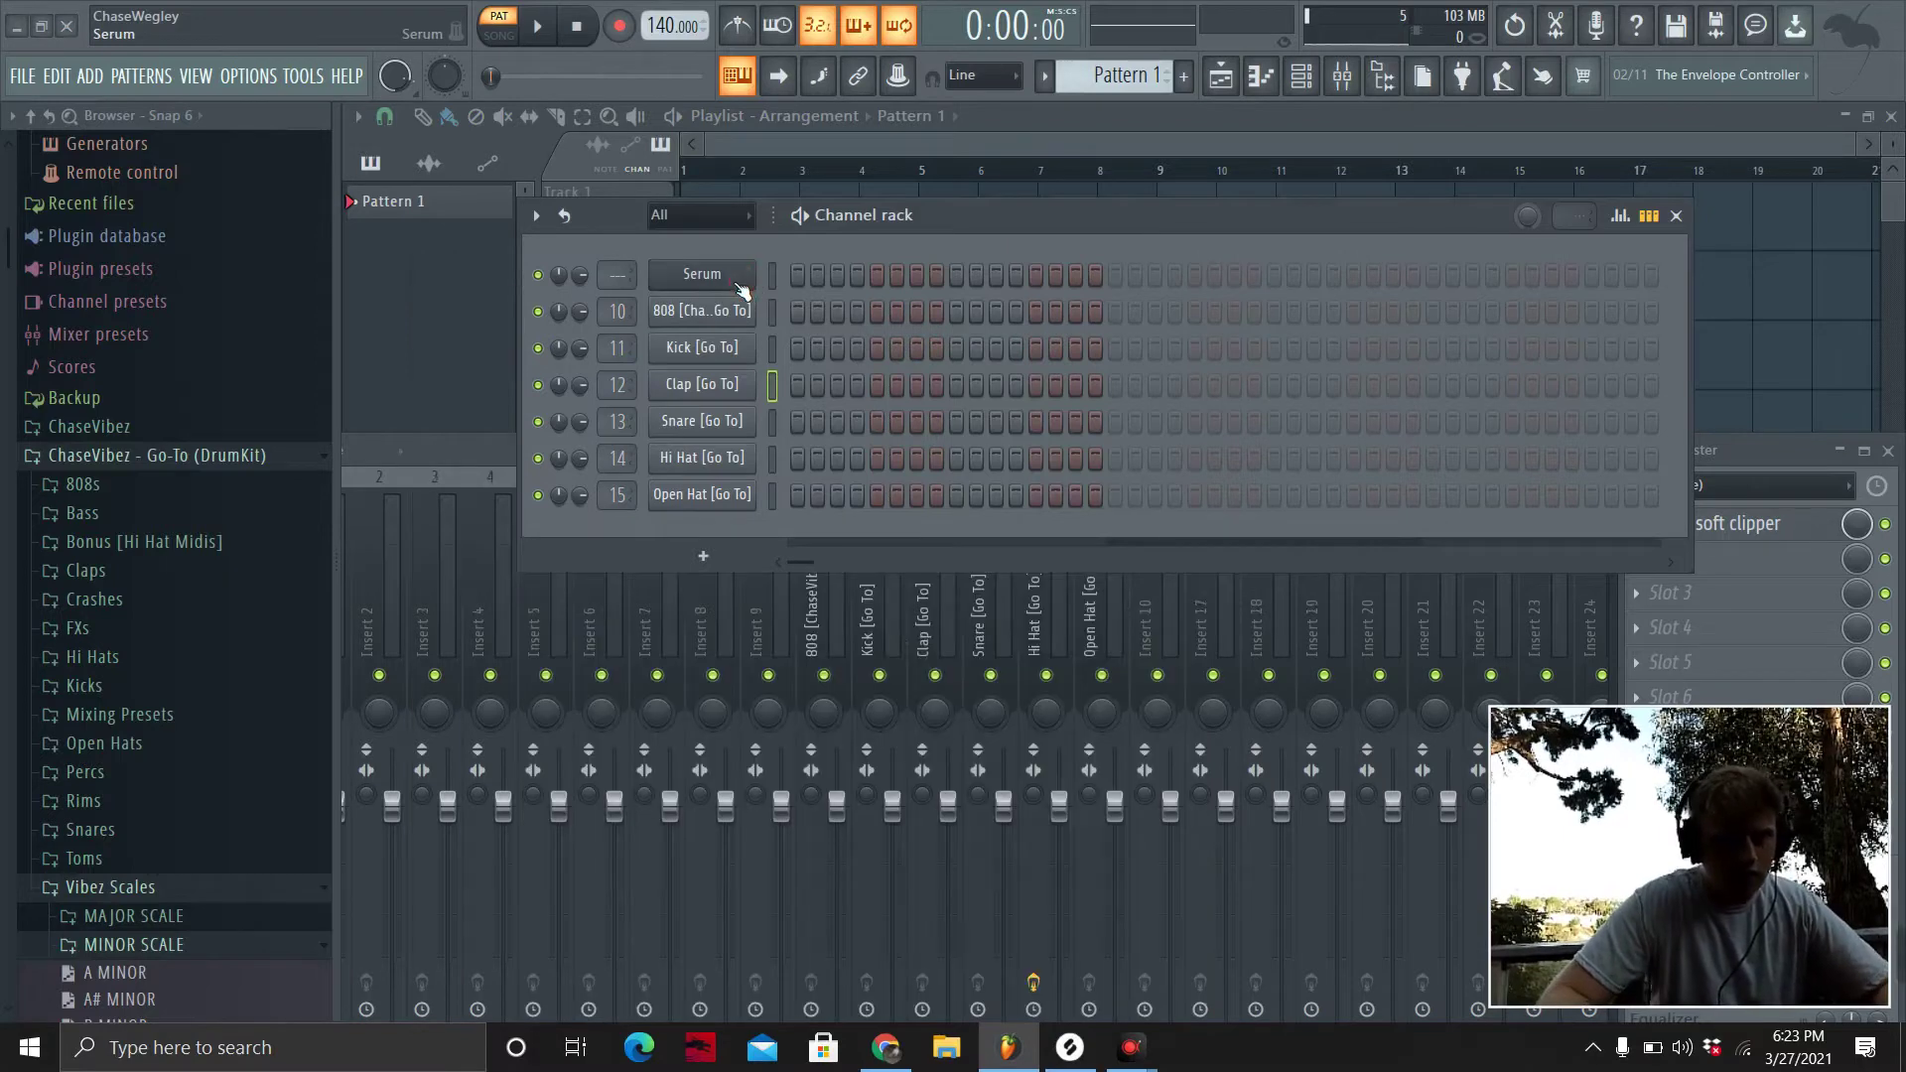
{"action": "left_click", "coordinate": [737, 282]}
{"action": "left_click", "coordinate": [1300, 272]}
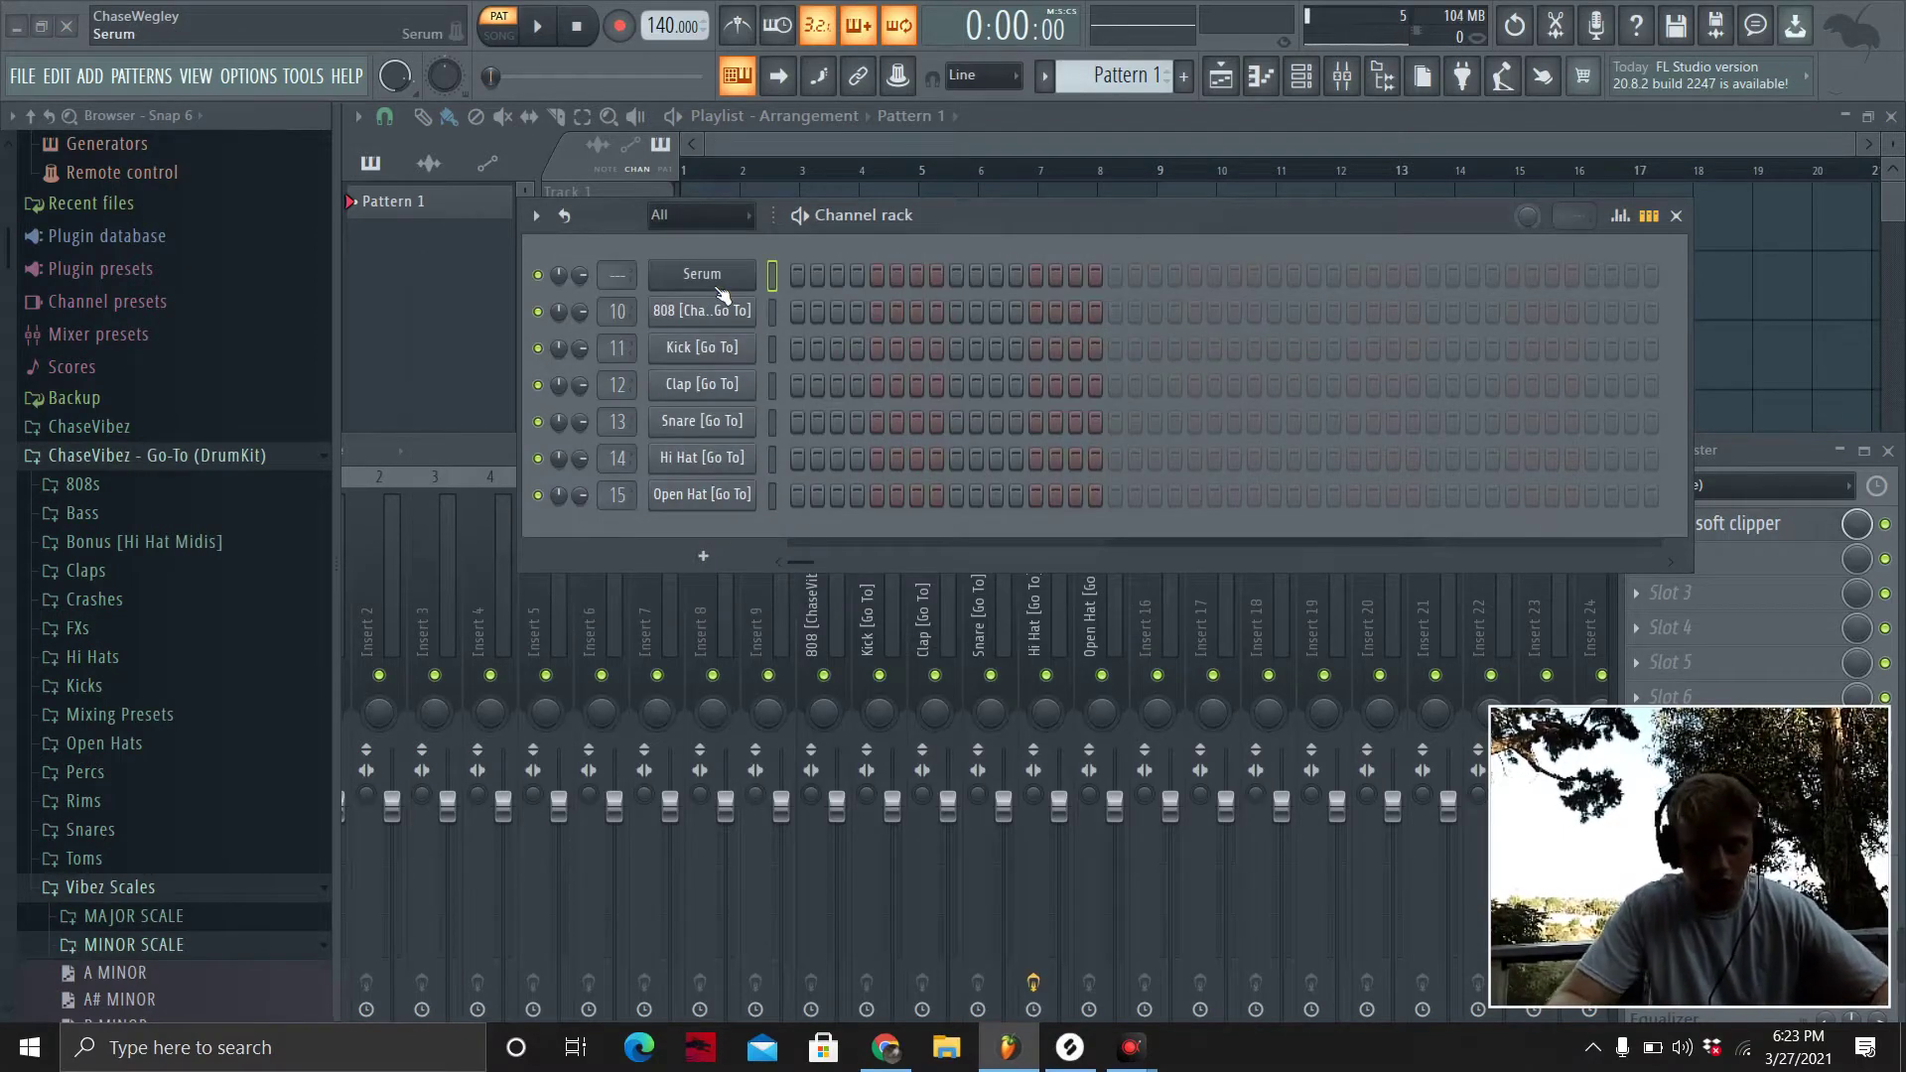
{"action": "scroll", "coordinate": [276, 665], "scroll_direction": "down", "scroll_amount": 5}
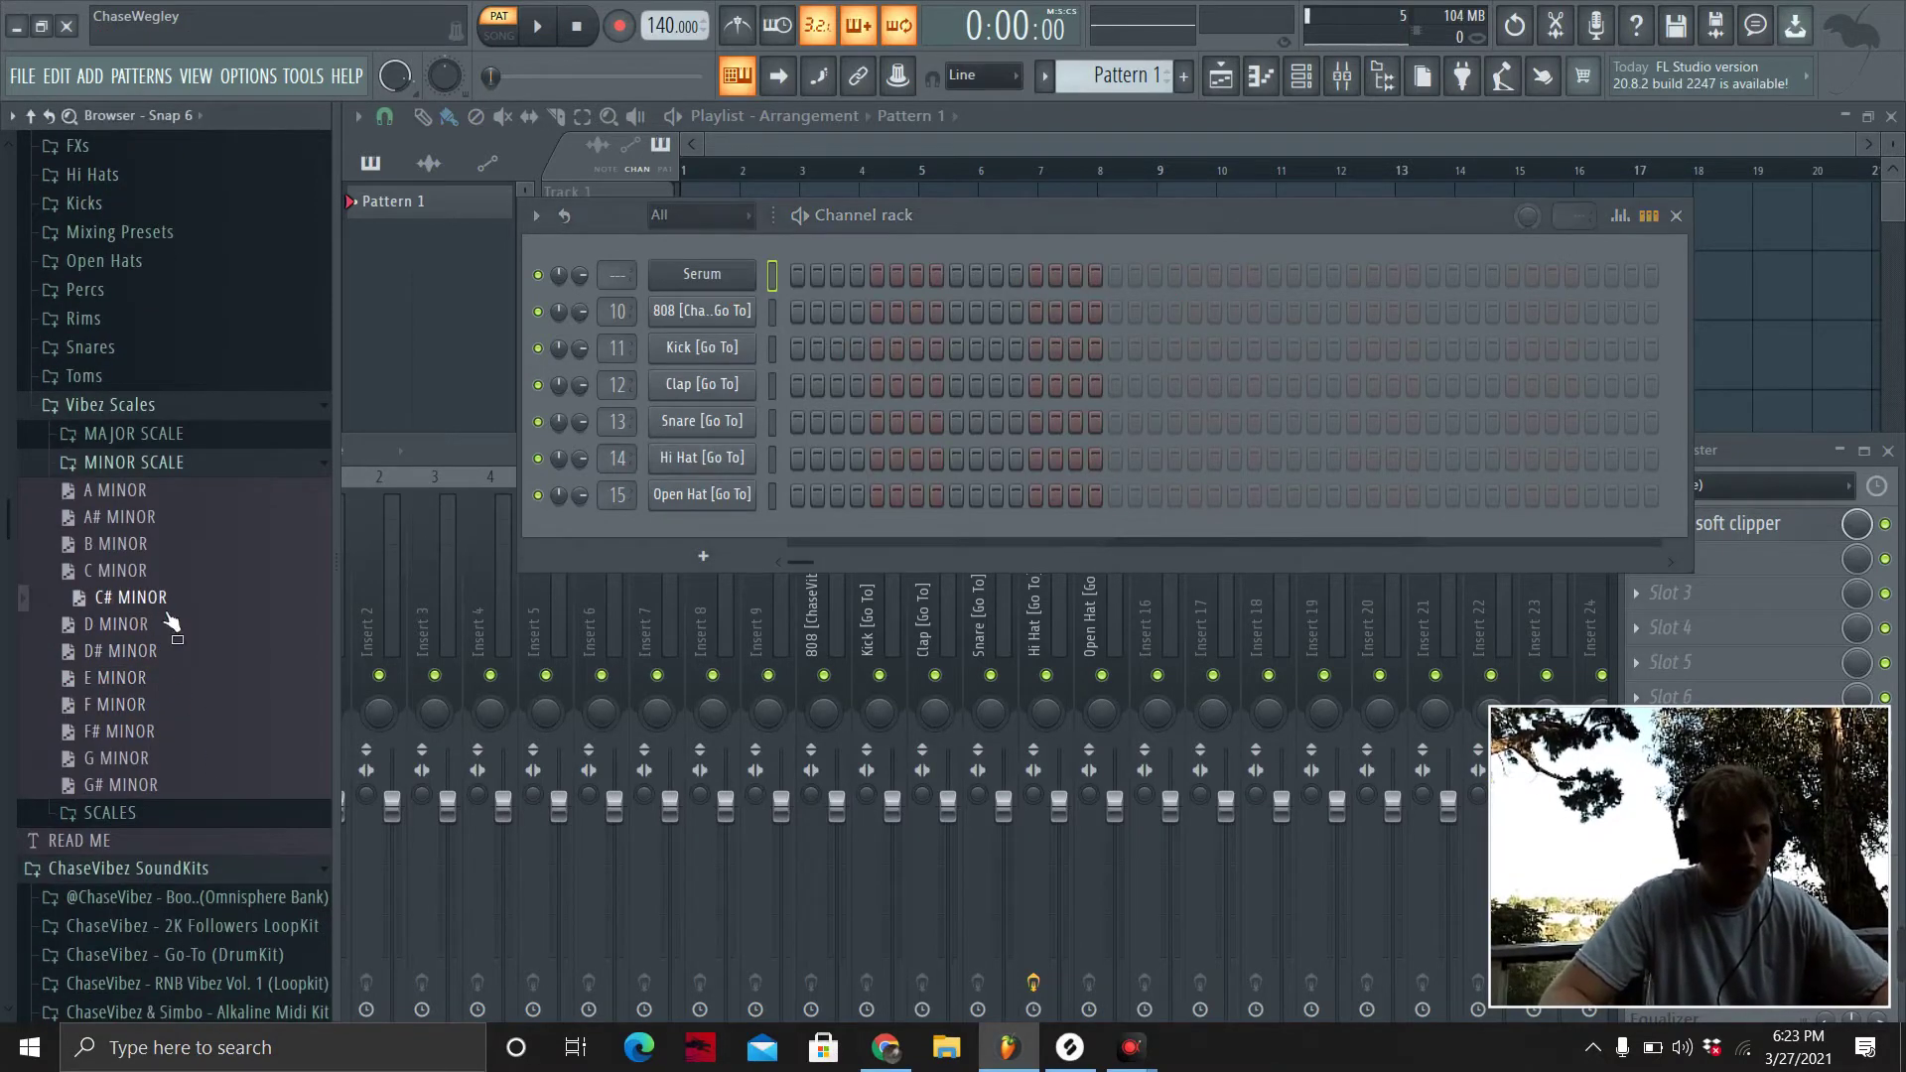
{"action": "scroll", "coordinate": [139, 576], "scroll_direction": "up", "scroll_amount": 5}
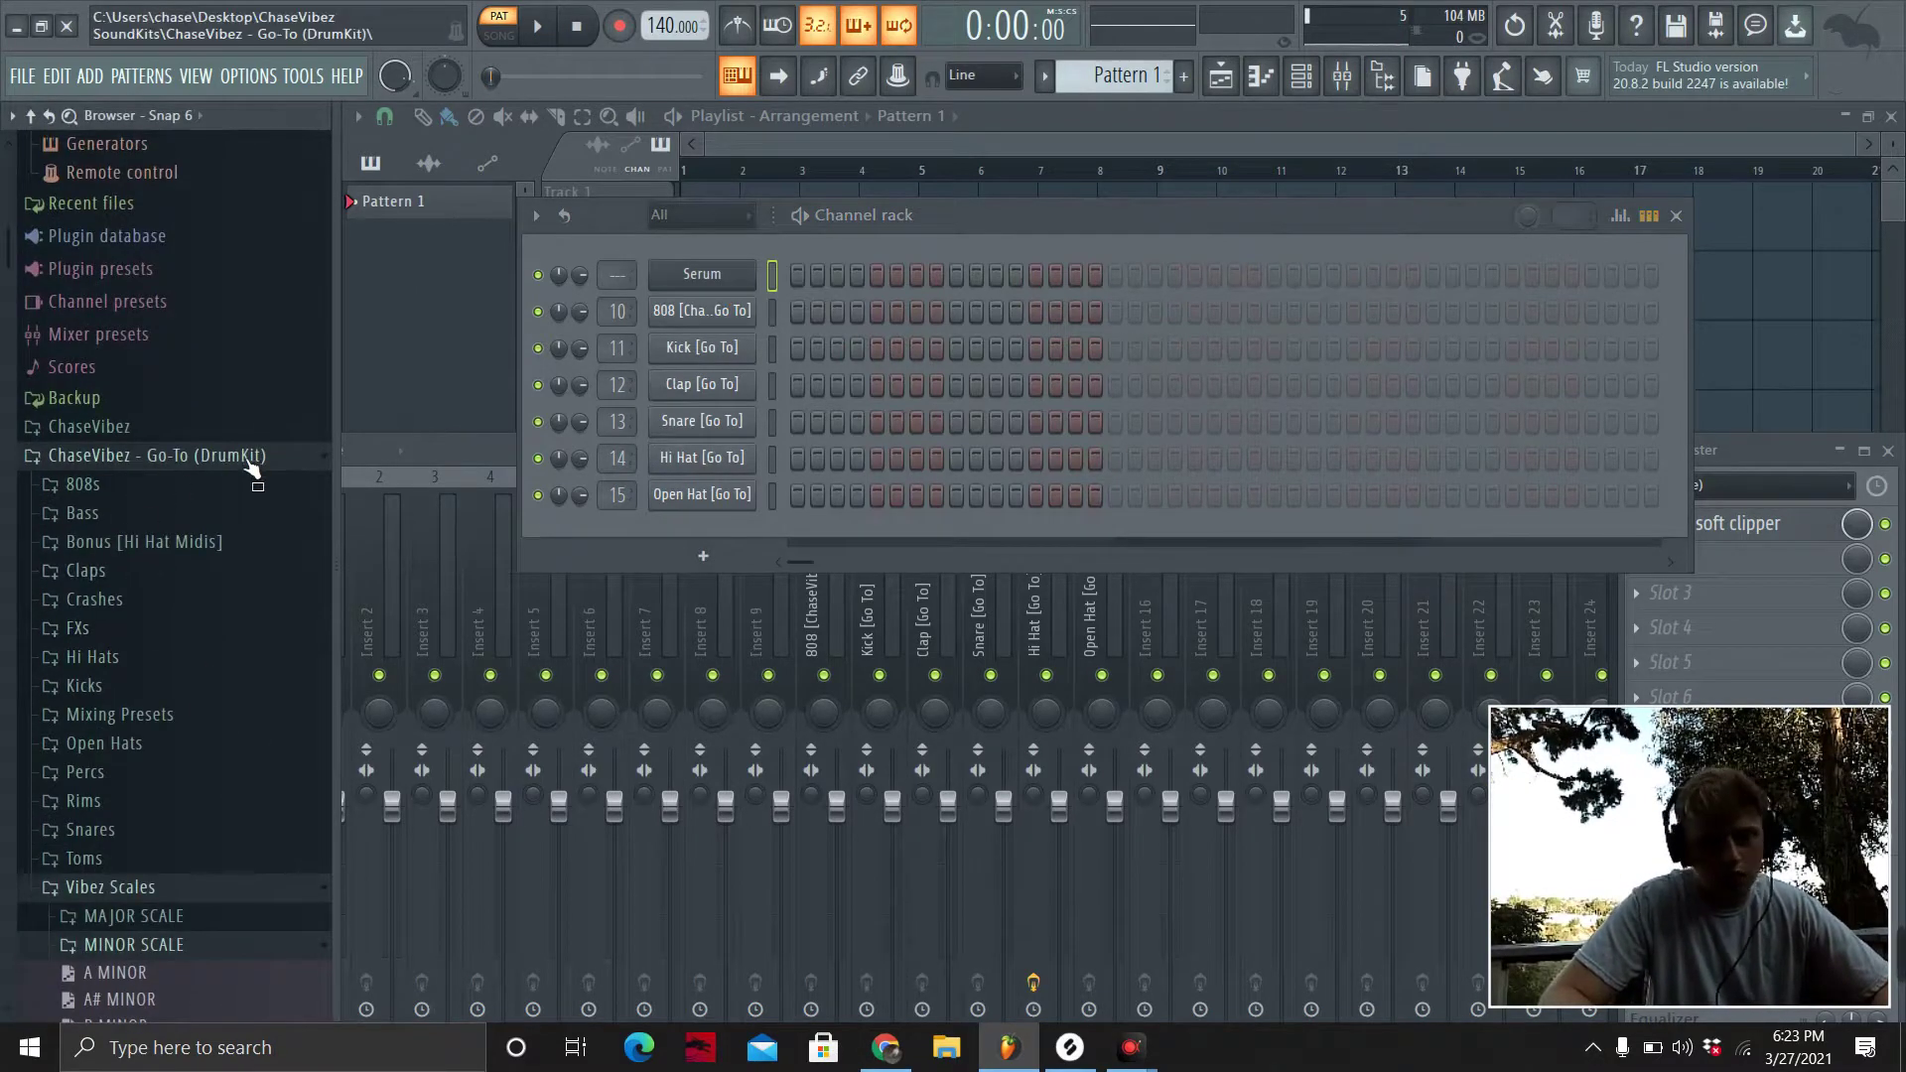
{"action": "scroll", "coordinate": [249, 466], "scroll_direction": "down", "scroll_amount": 3}
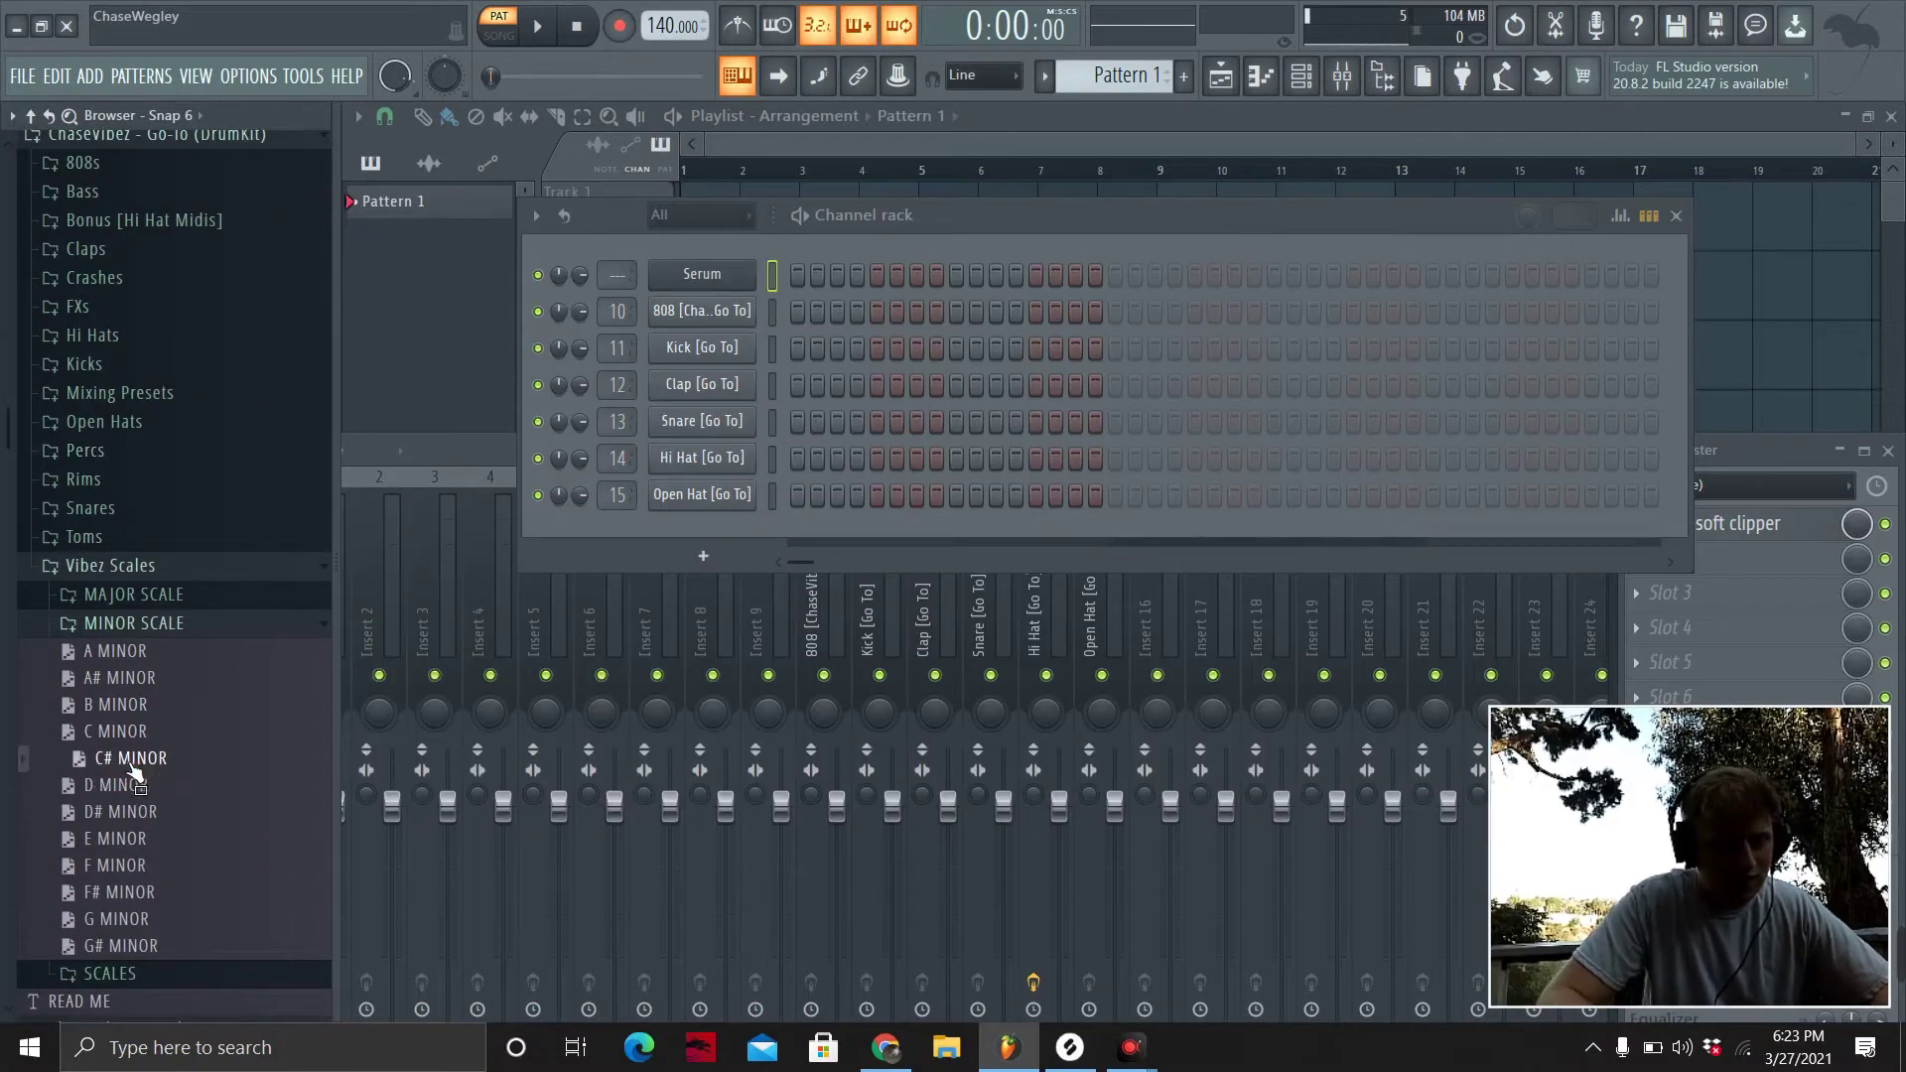
{"action": "left_click_drag", "start_coordinate": [139, 758], "coordinate": [724, 288]}
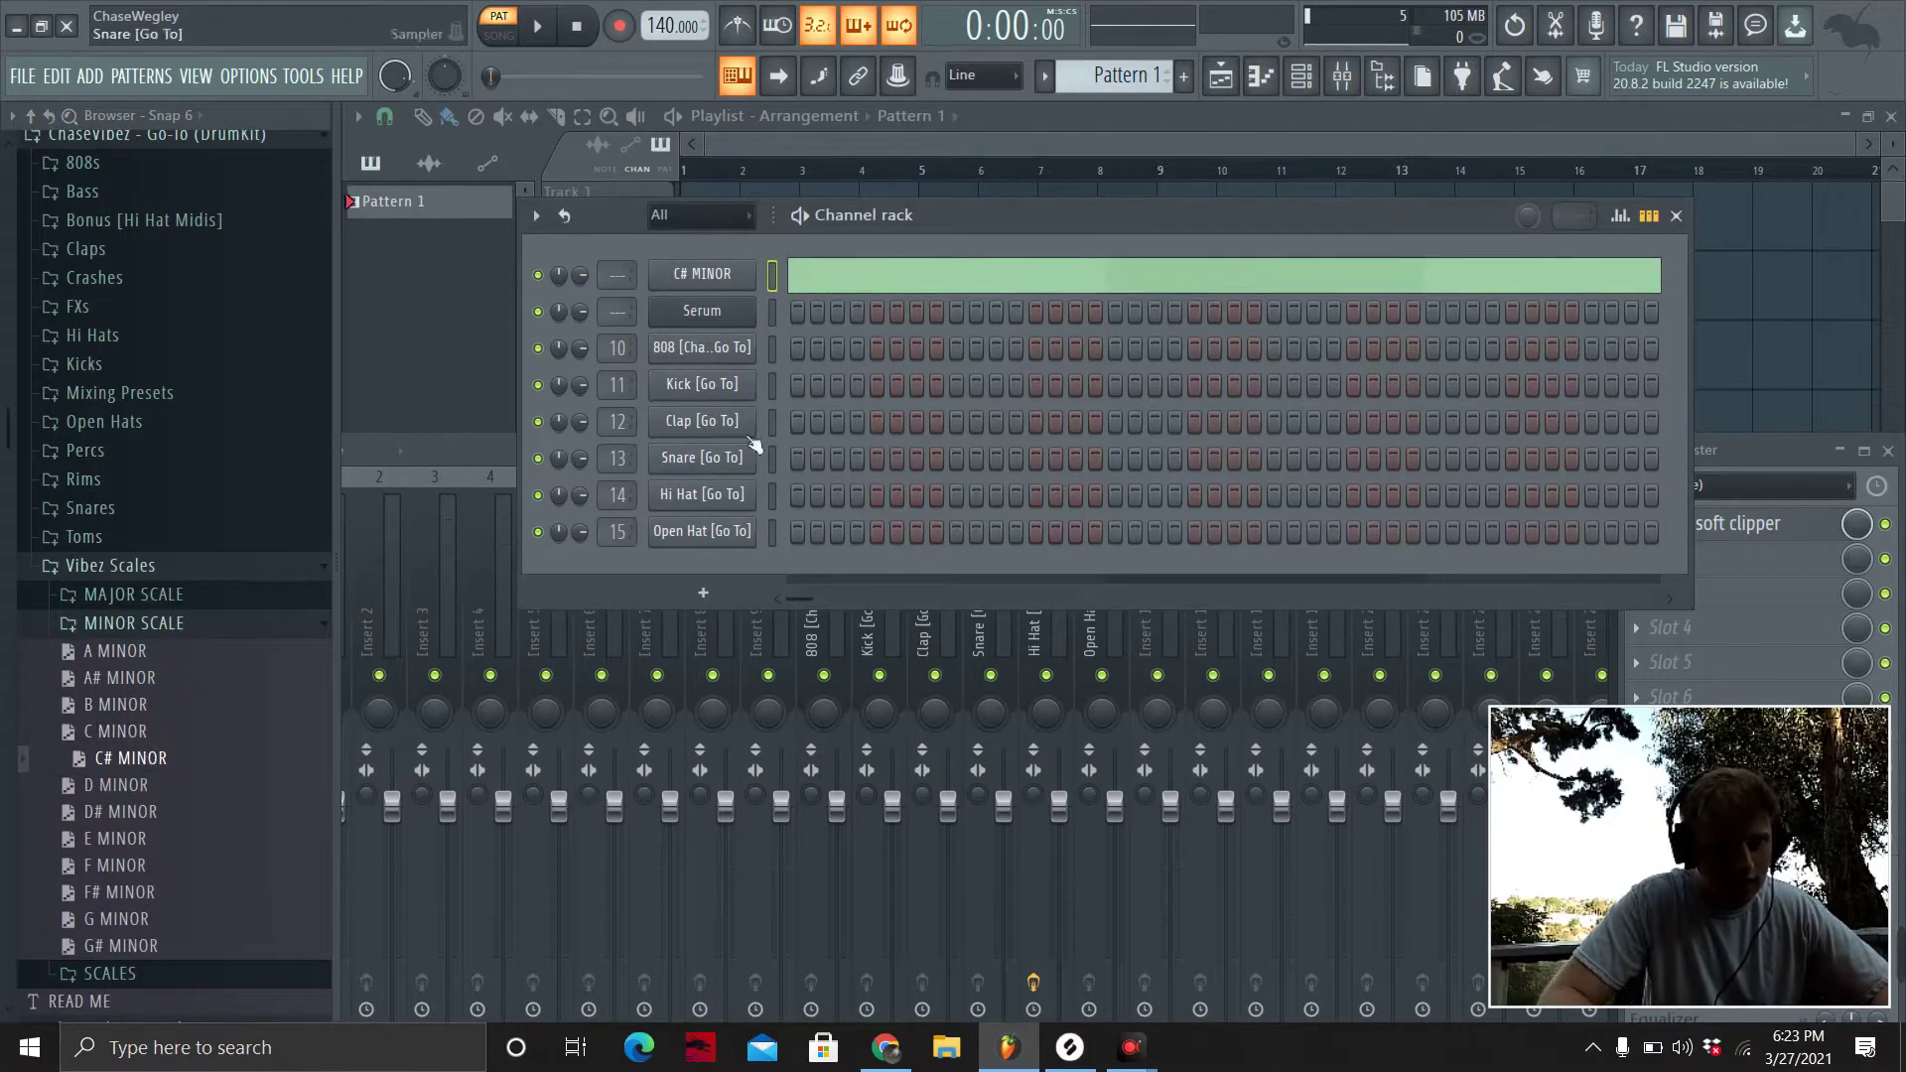
Load the Pluck 1 preset from the ChaseVibez - Aura (Serum Bank) folder in the Serum channel.
{"action": "left_click", "coordinate": [722, 314]}
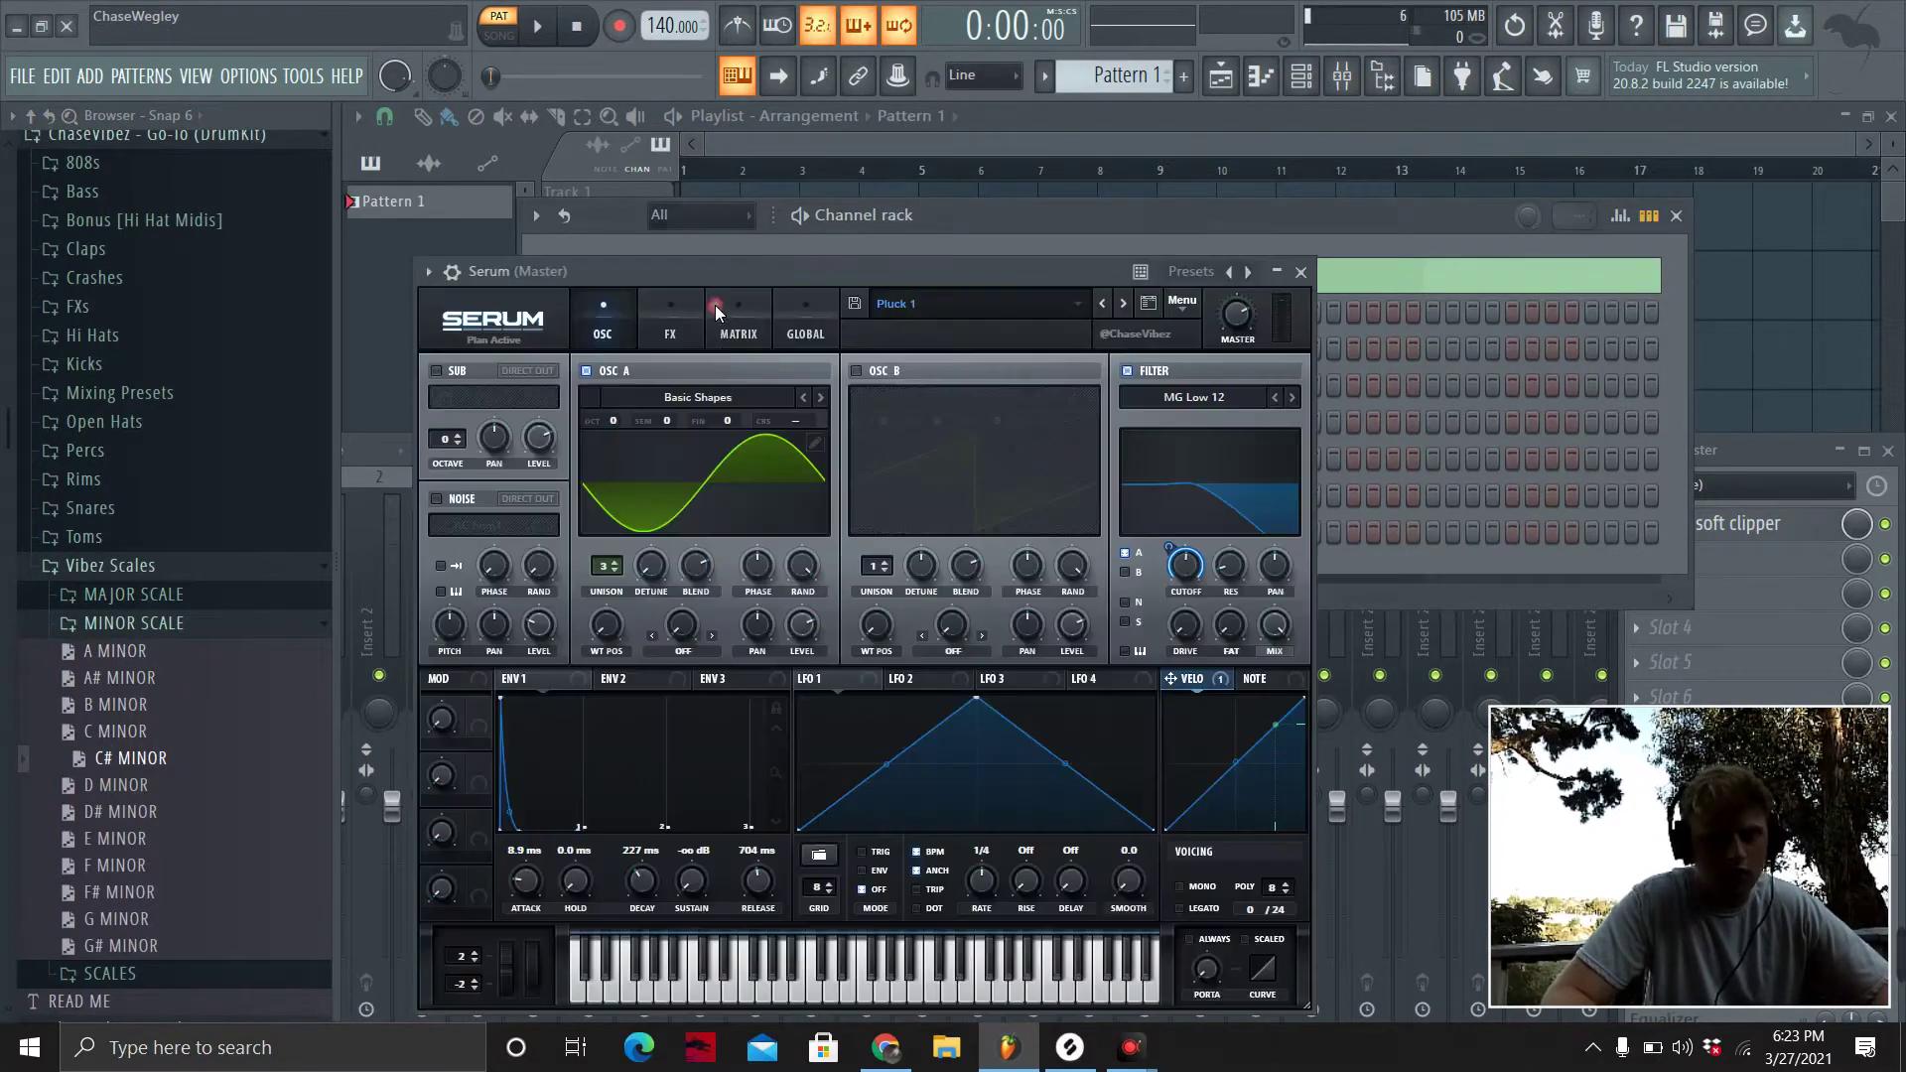
{"action": "left_click", "coordinate": [978, 305]}
{"action": "mouse_move", "coordinate": [1050, 448]}
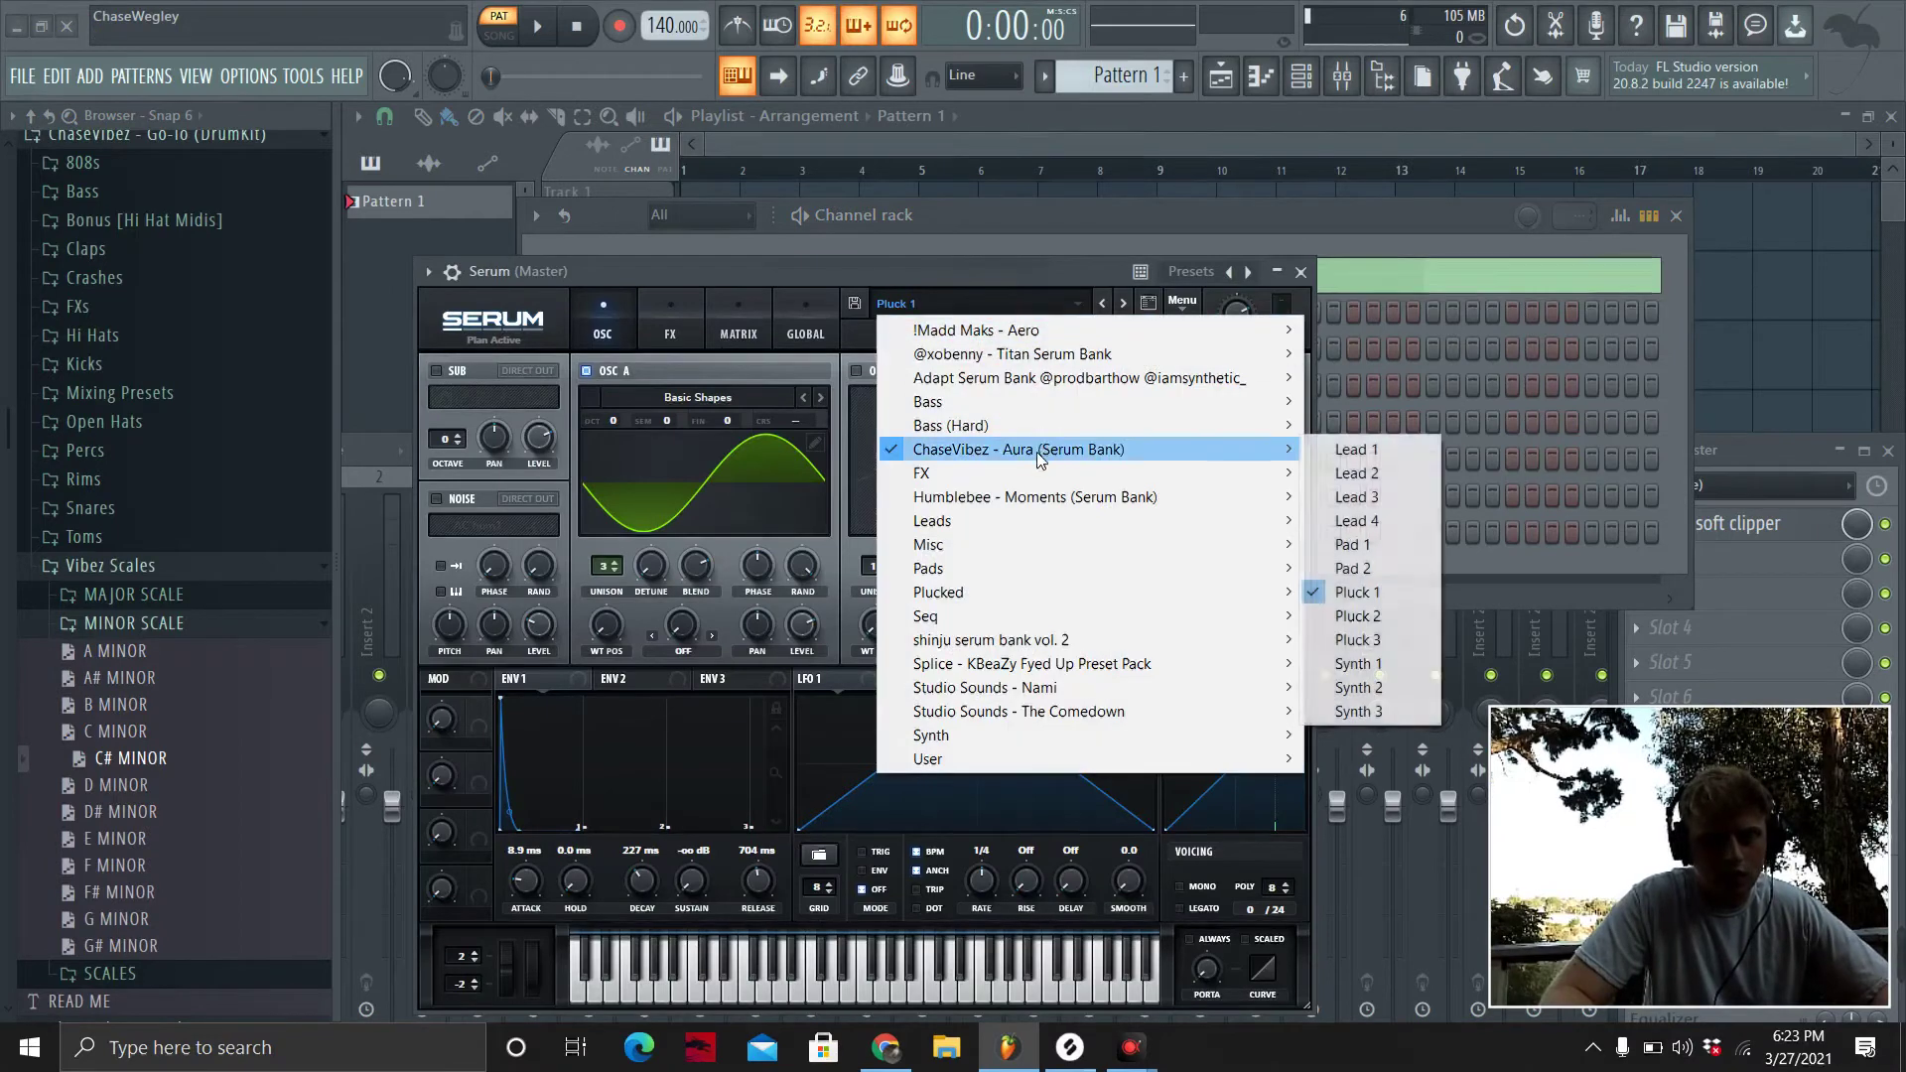
{"action": "left_click", "coordinate": [1357, 592]}
{"action": "left_click", "coordinate": [1350, 234]}
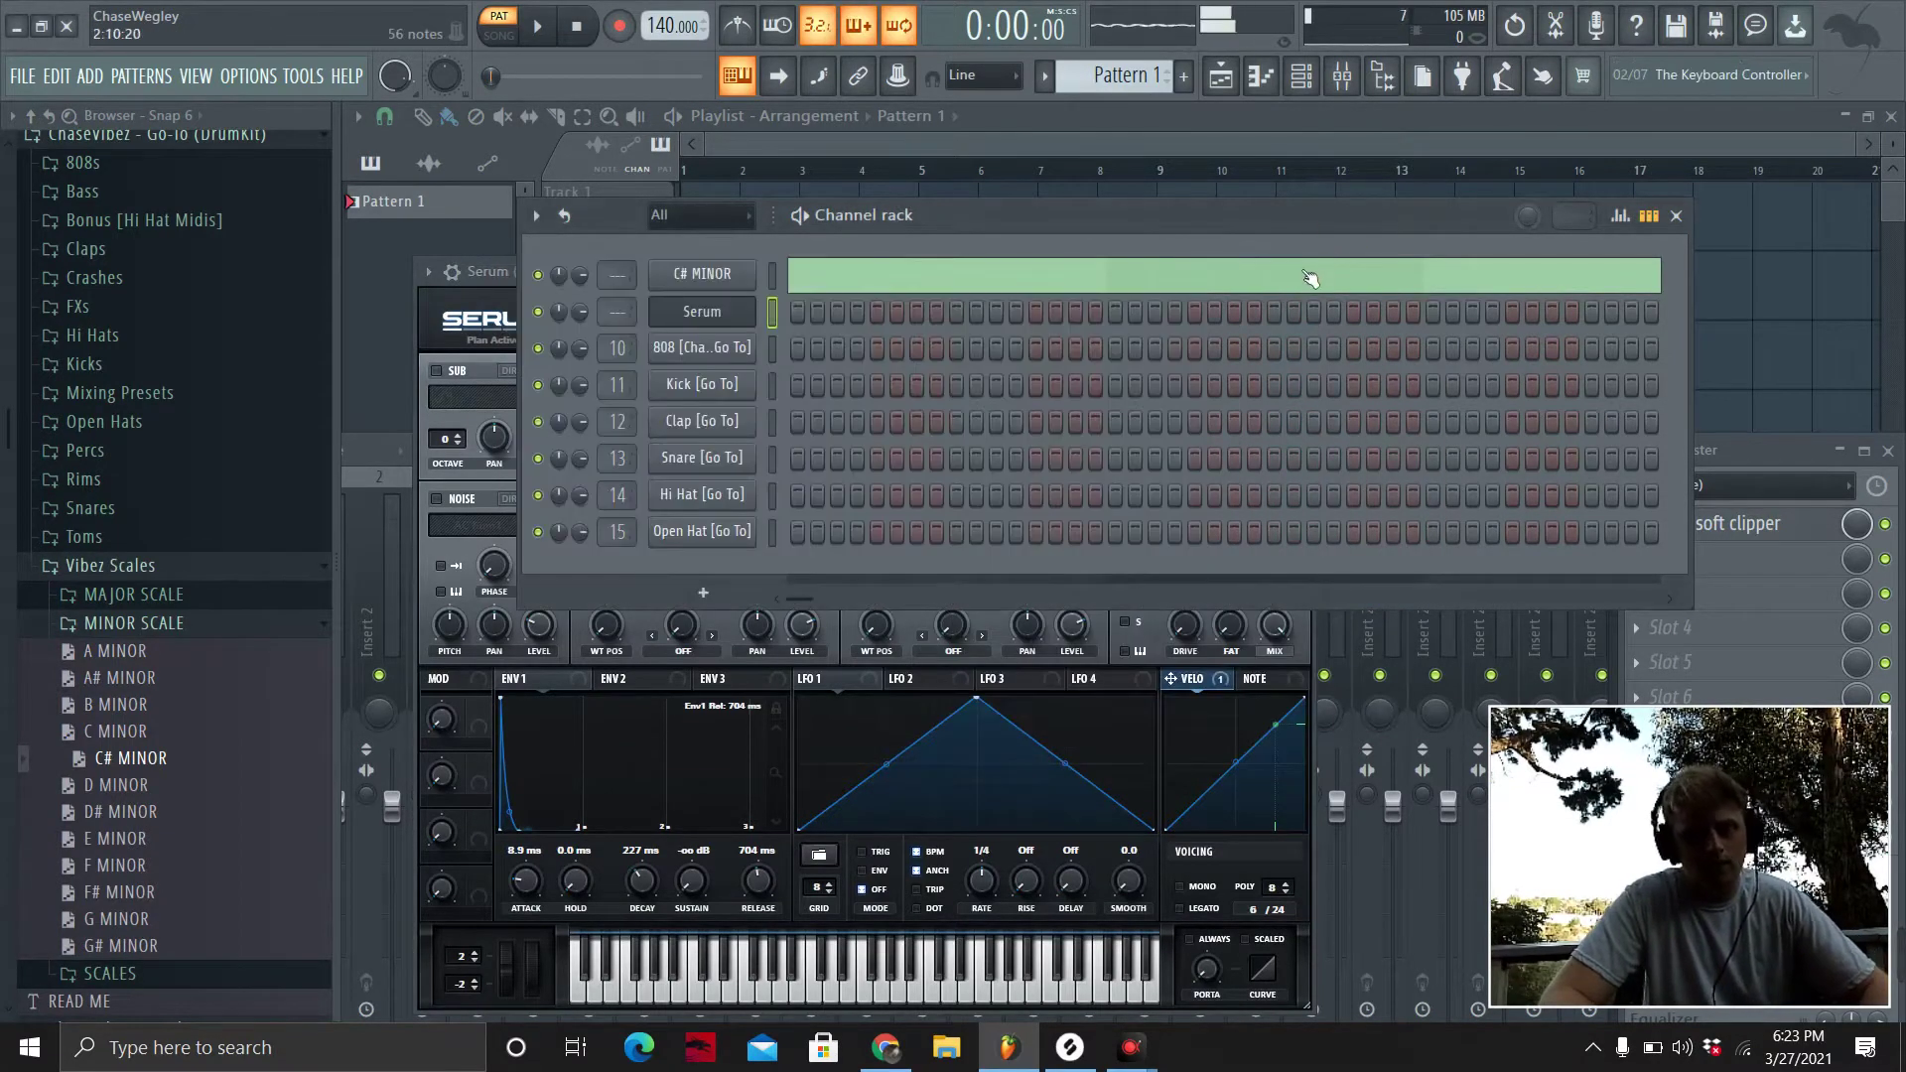
Open the piano roll of the Serum channel.
{"action": "right_click", "coordinate": [737, 319]}
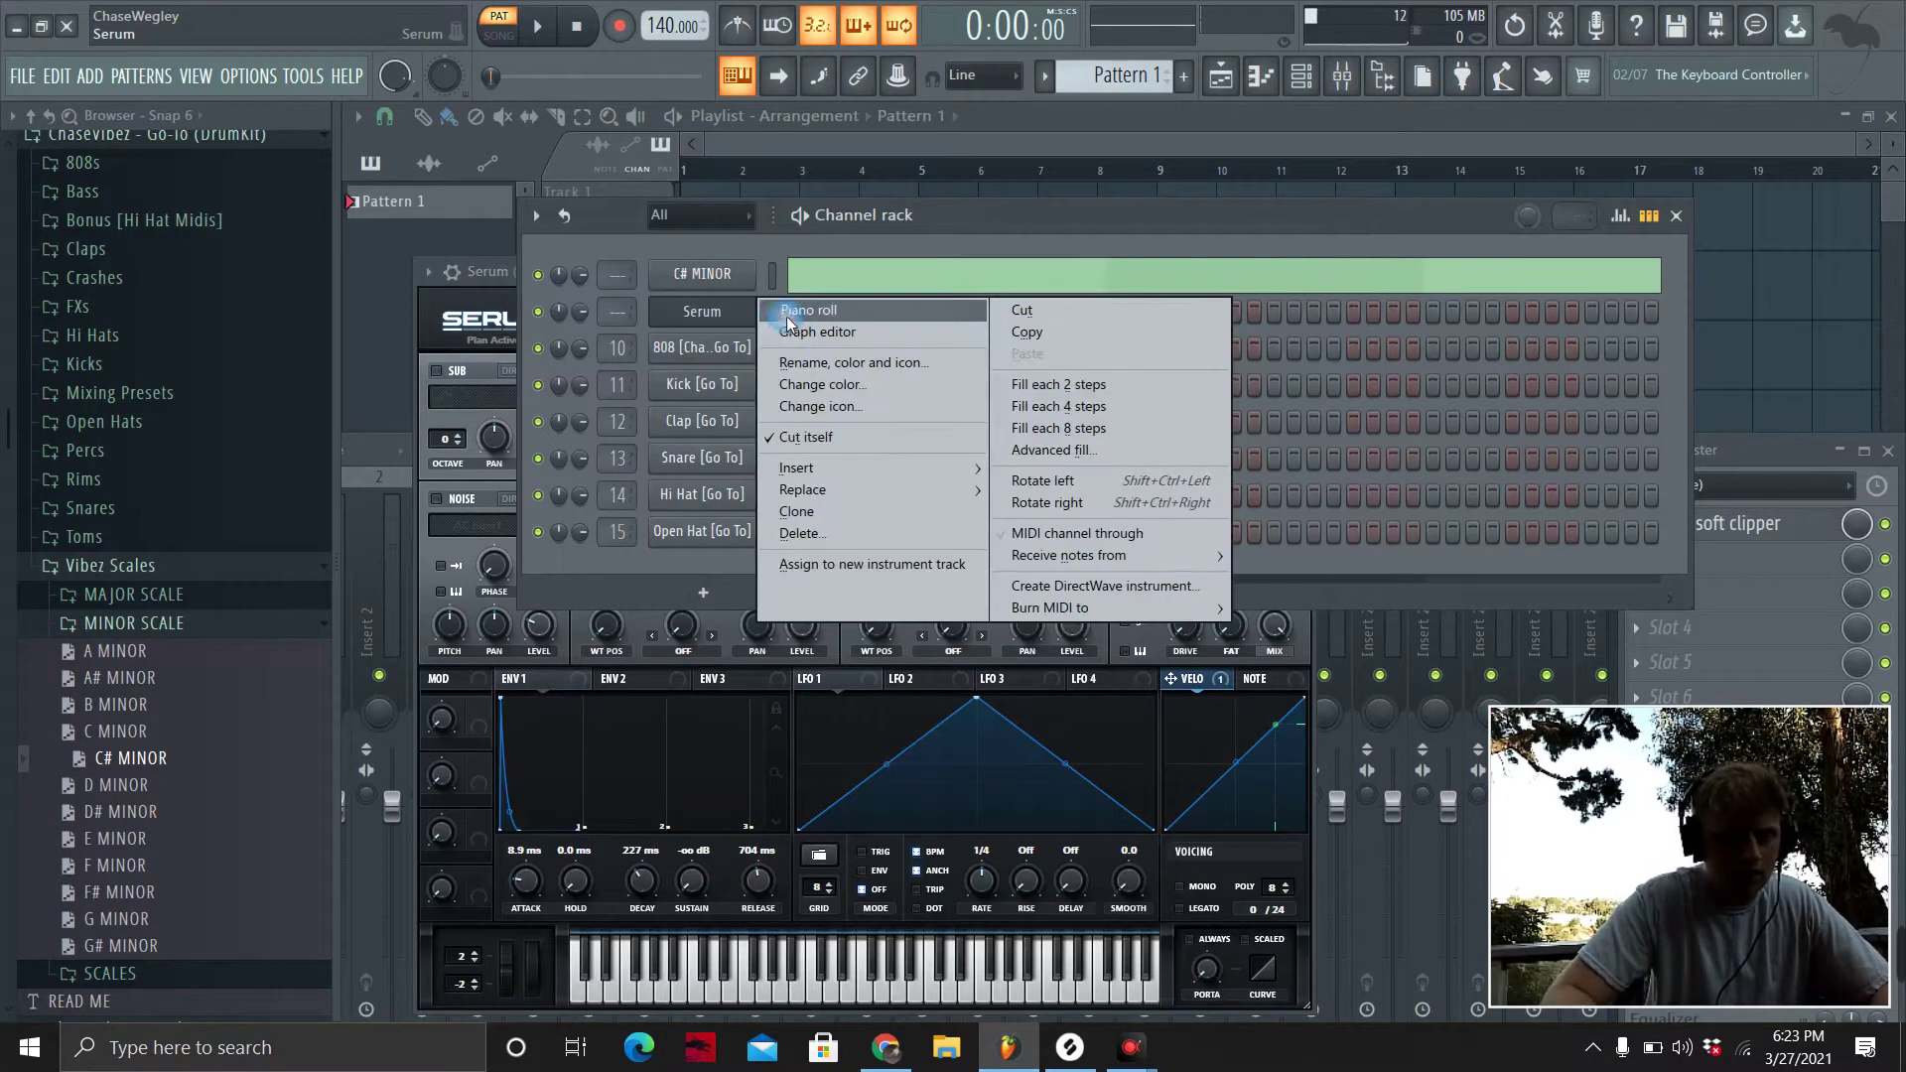
{"action": "left_click", "coordinate": [725, 313]}
{"action": "left_click", "coordinate": [845, 360]}
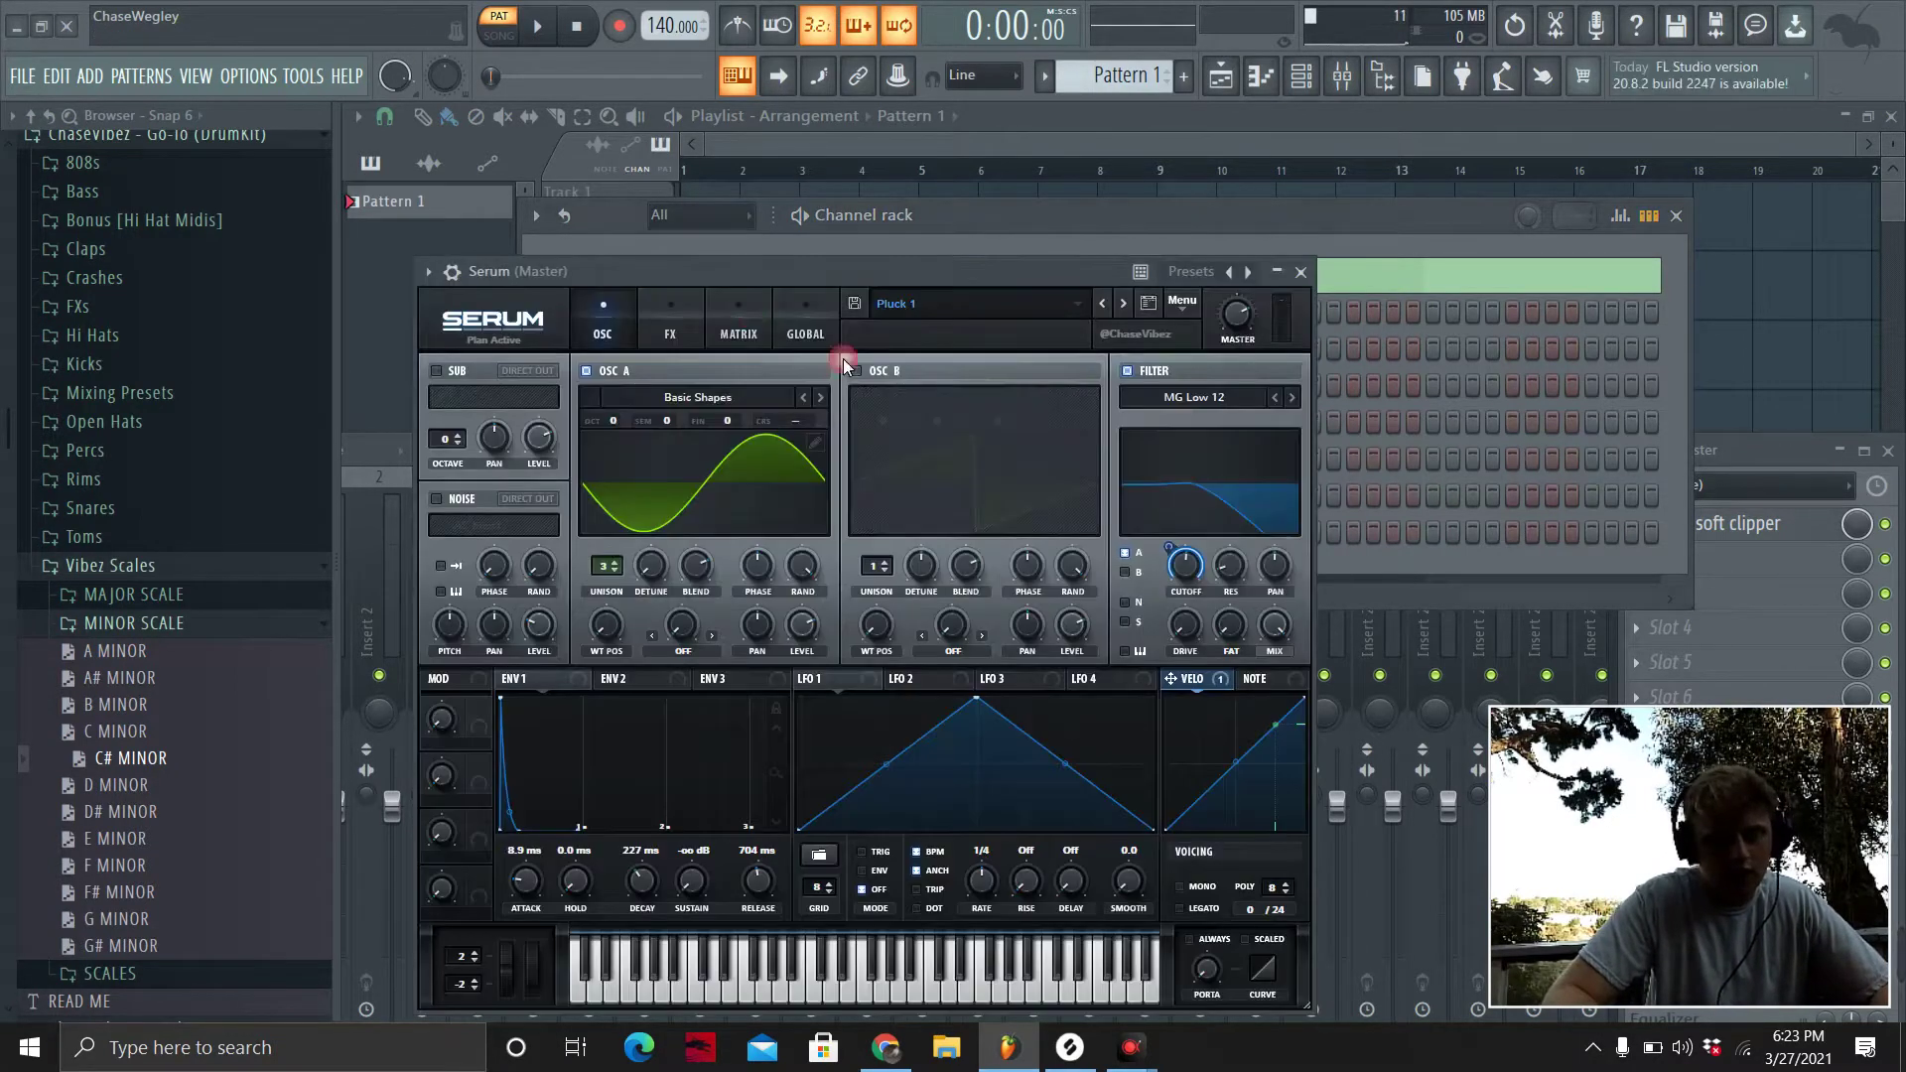
{"action": "left_click", "coordinate": [1386, 217]}
{"action": "right_click", "coordinate": [747, 318]}
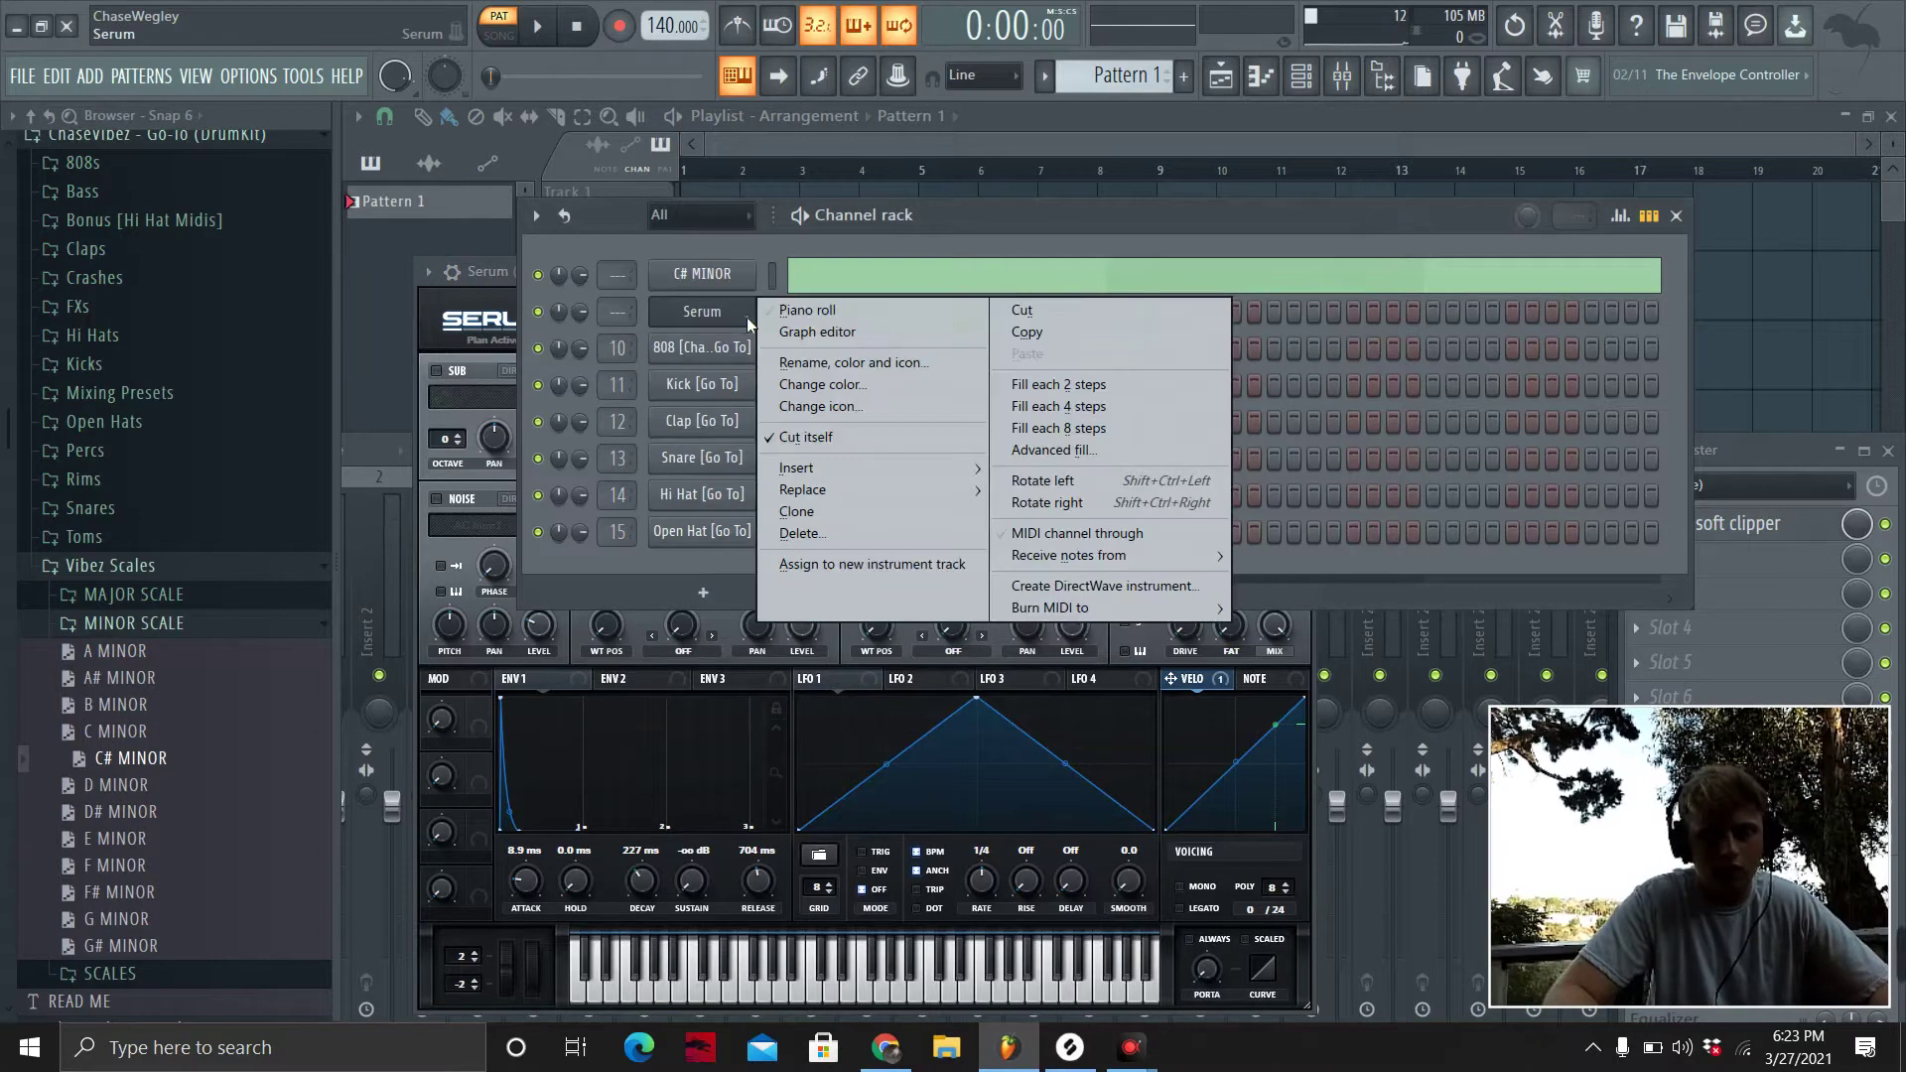
{"action": "left_click", "coordinate": [777, 308]}
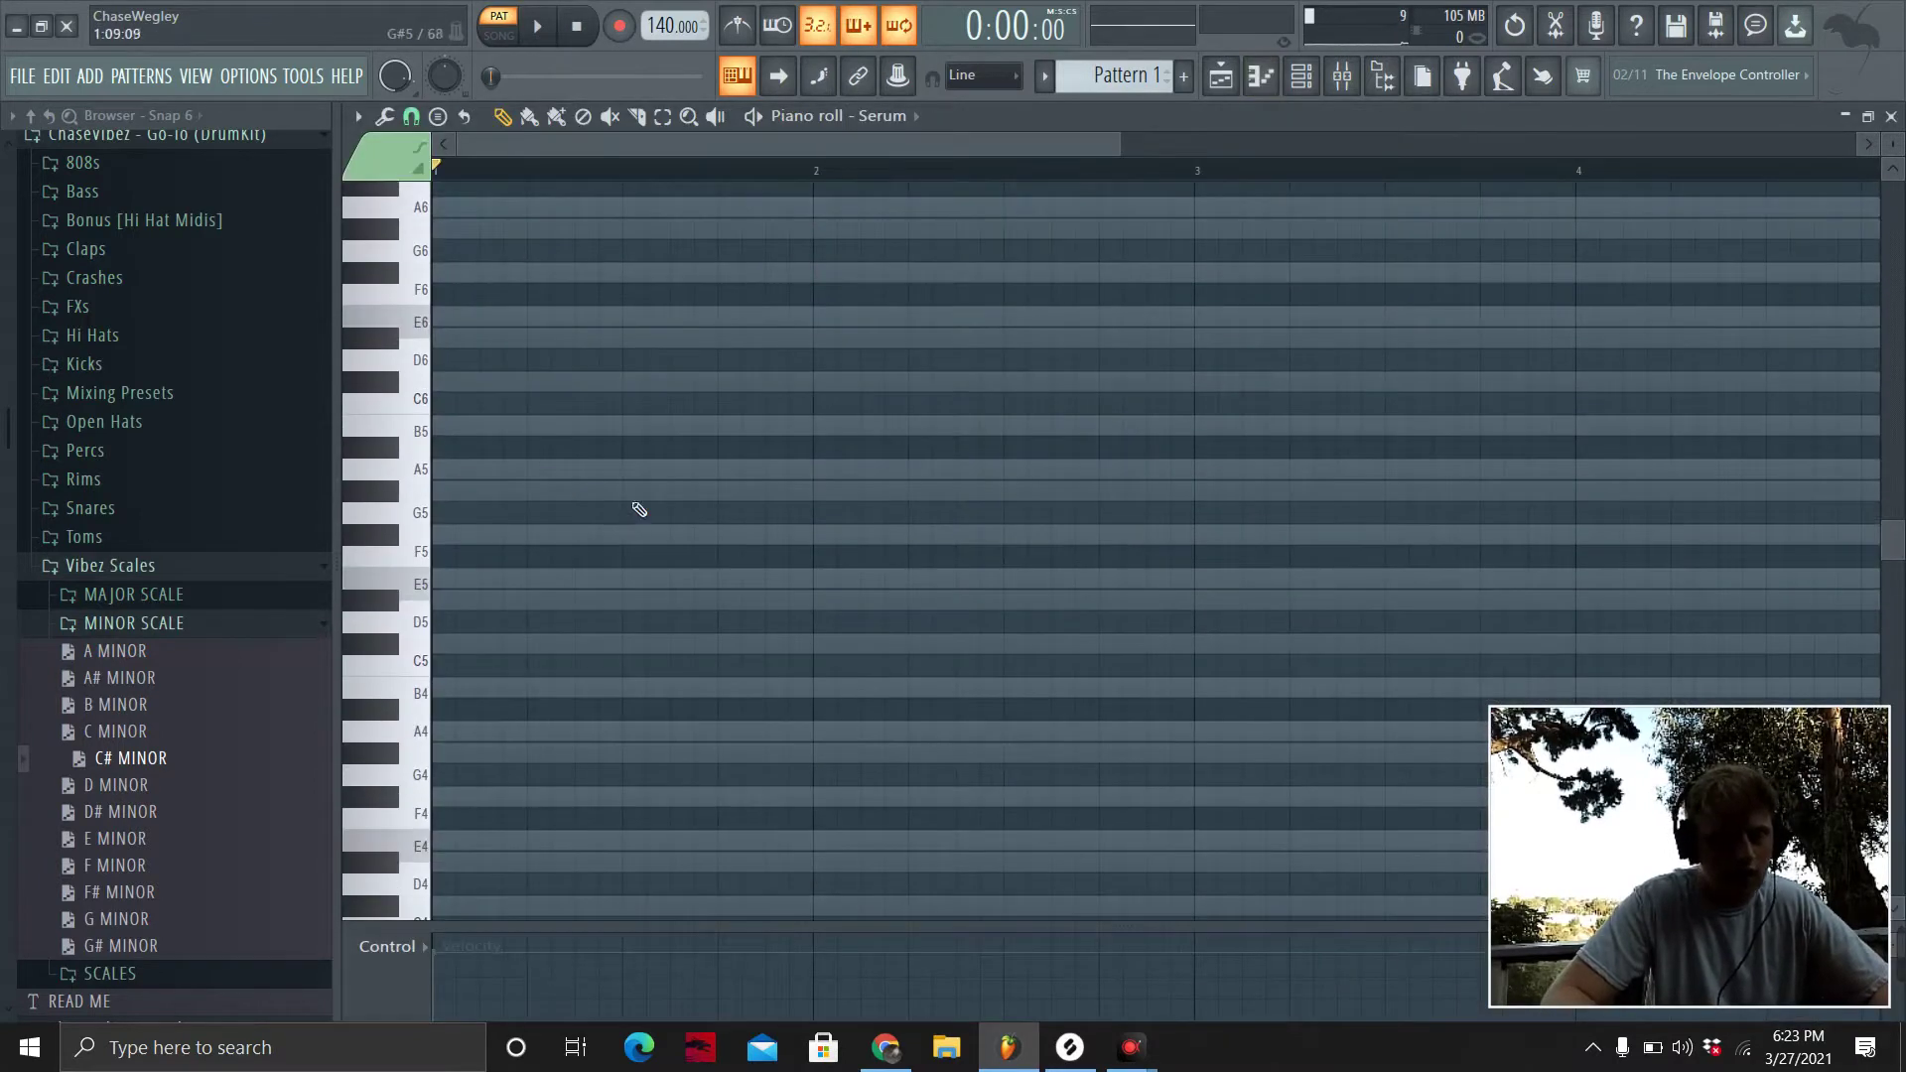
Draw a C# minor chord from bar 1 with C#5, E5 and G#5 notes, each two bars long.
{"action": "scroll", "coordinate": [587, 502], "scroll_direction": "down", "scroll_amount": 2}
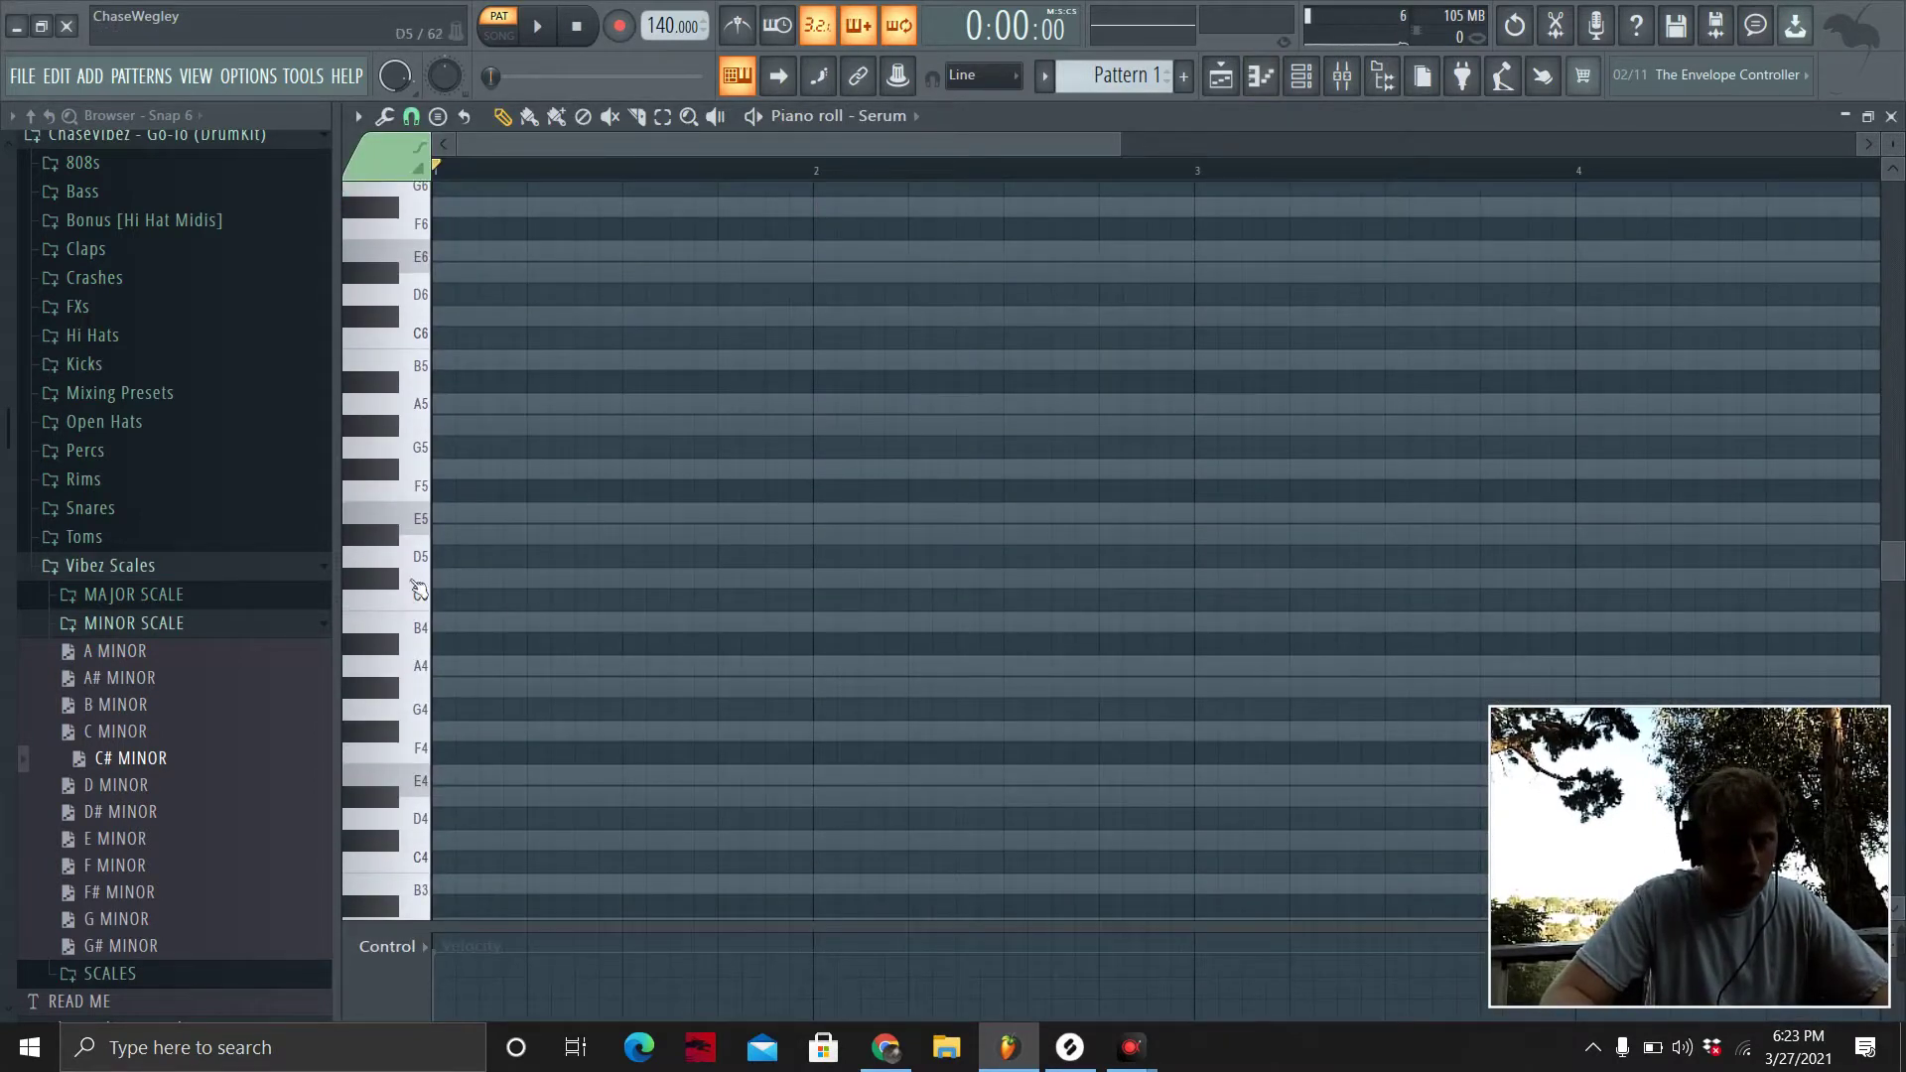
{"action": "left_click", "coordinate": [449, 576]}
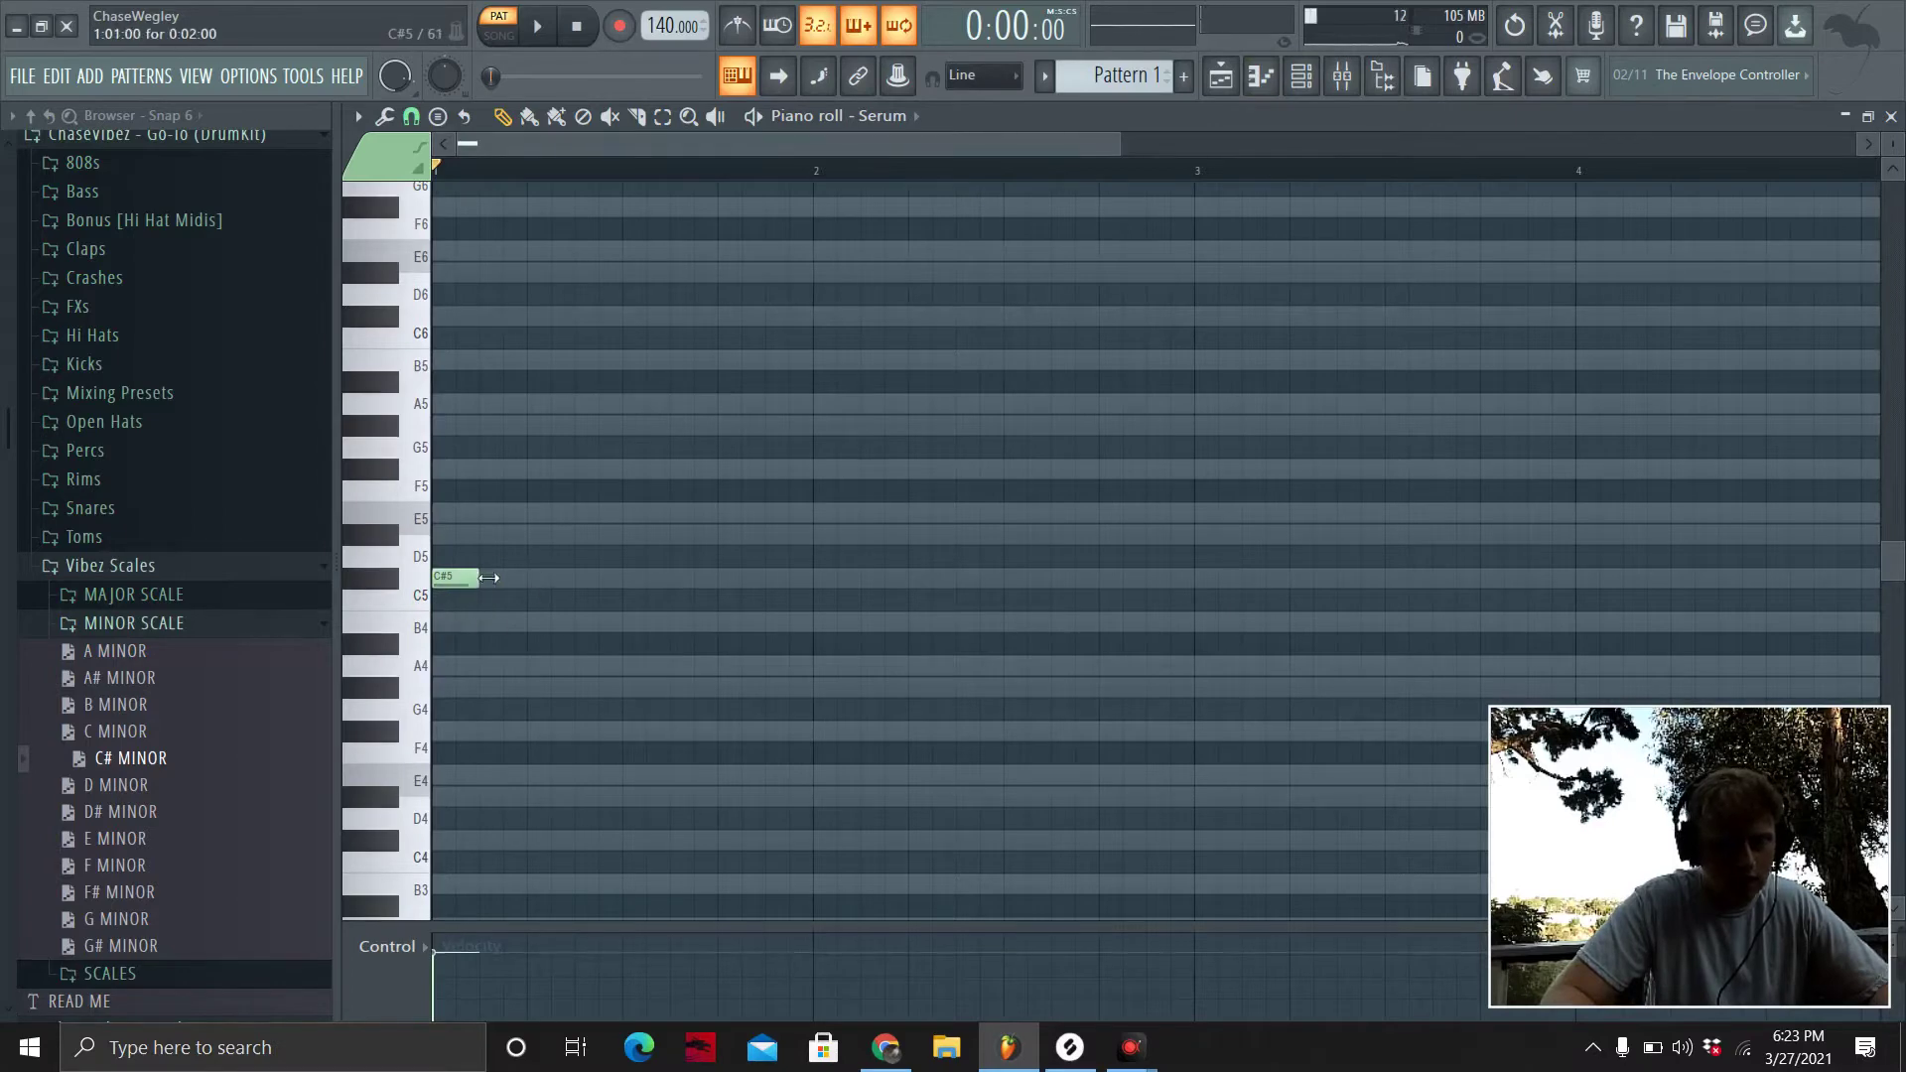
{"action": "left_click_drag", "start_coordinate": [490, 586], "coordinate": [1201, 586]}
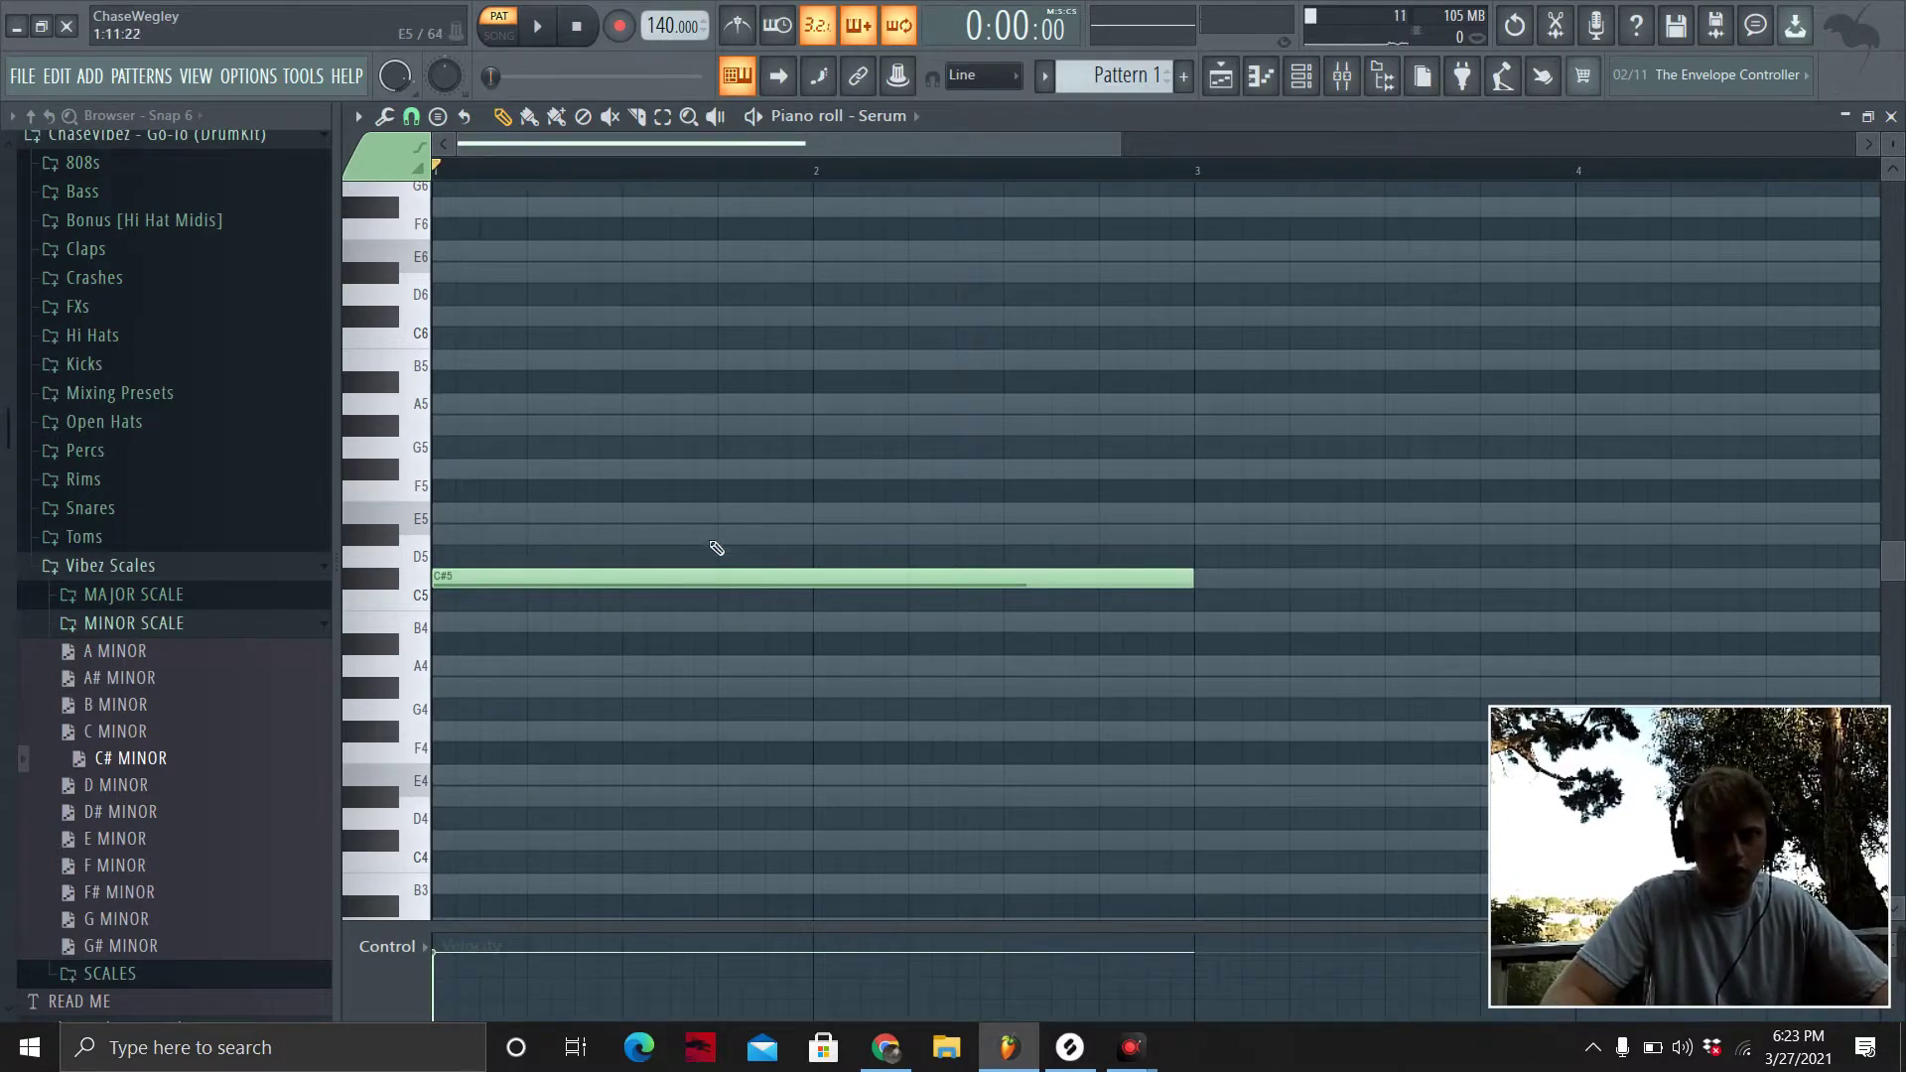
{"action": "scroll", "coordinate": [477, 588], "scroll_direction": "up", "scroll_amount": 2}
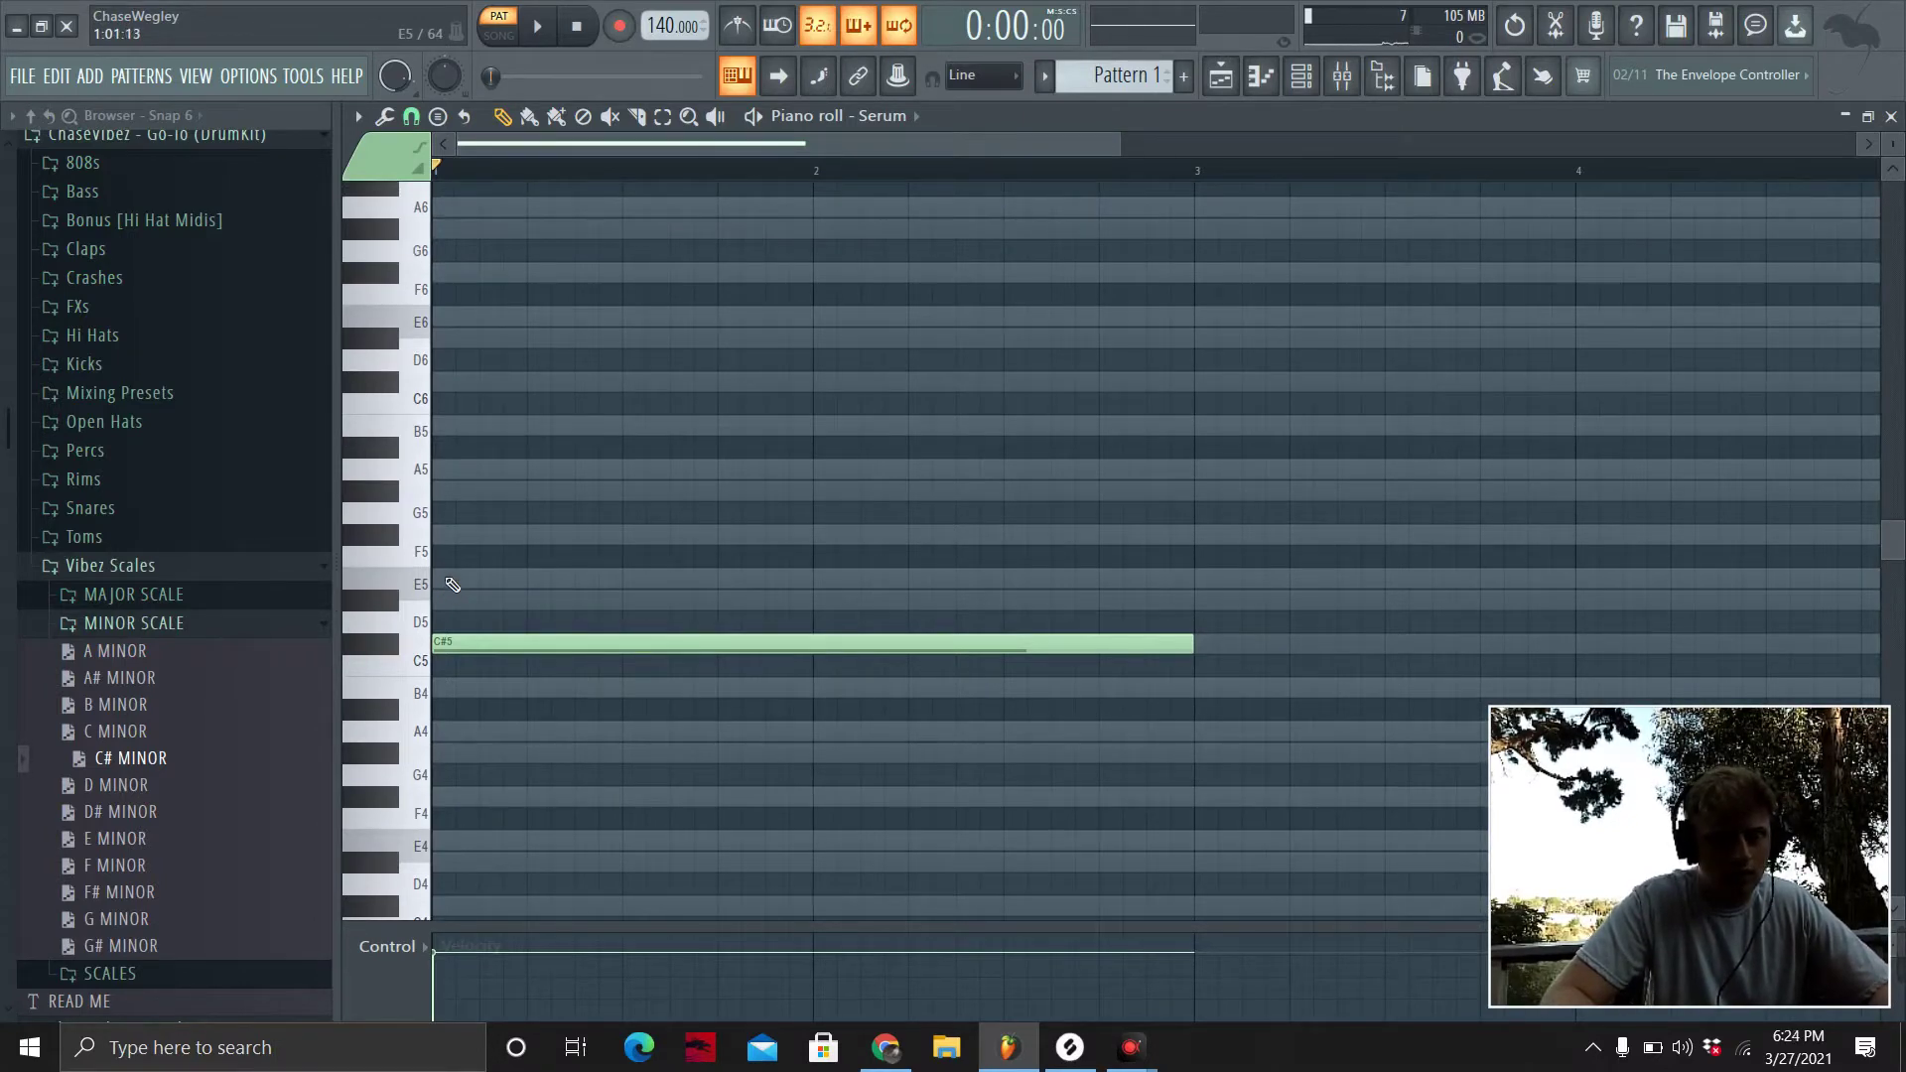
{"action": "left_click", "coordinate": [452, 584]}
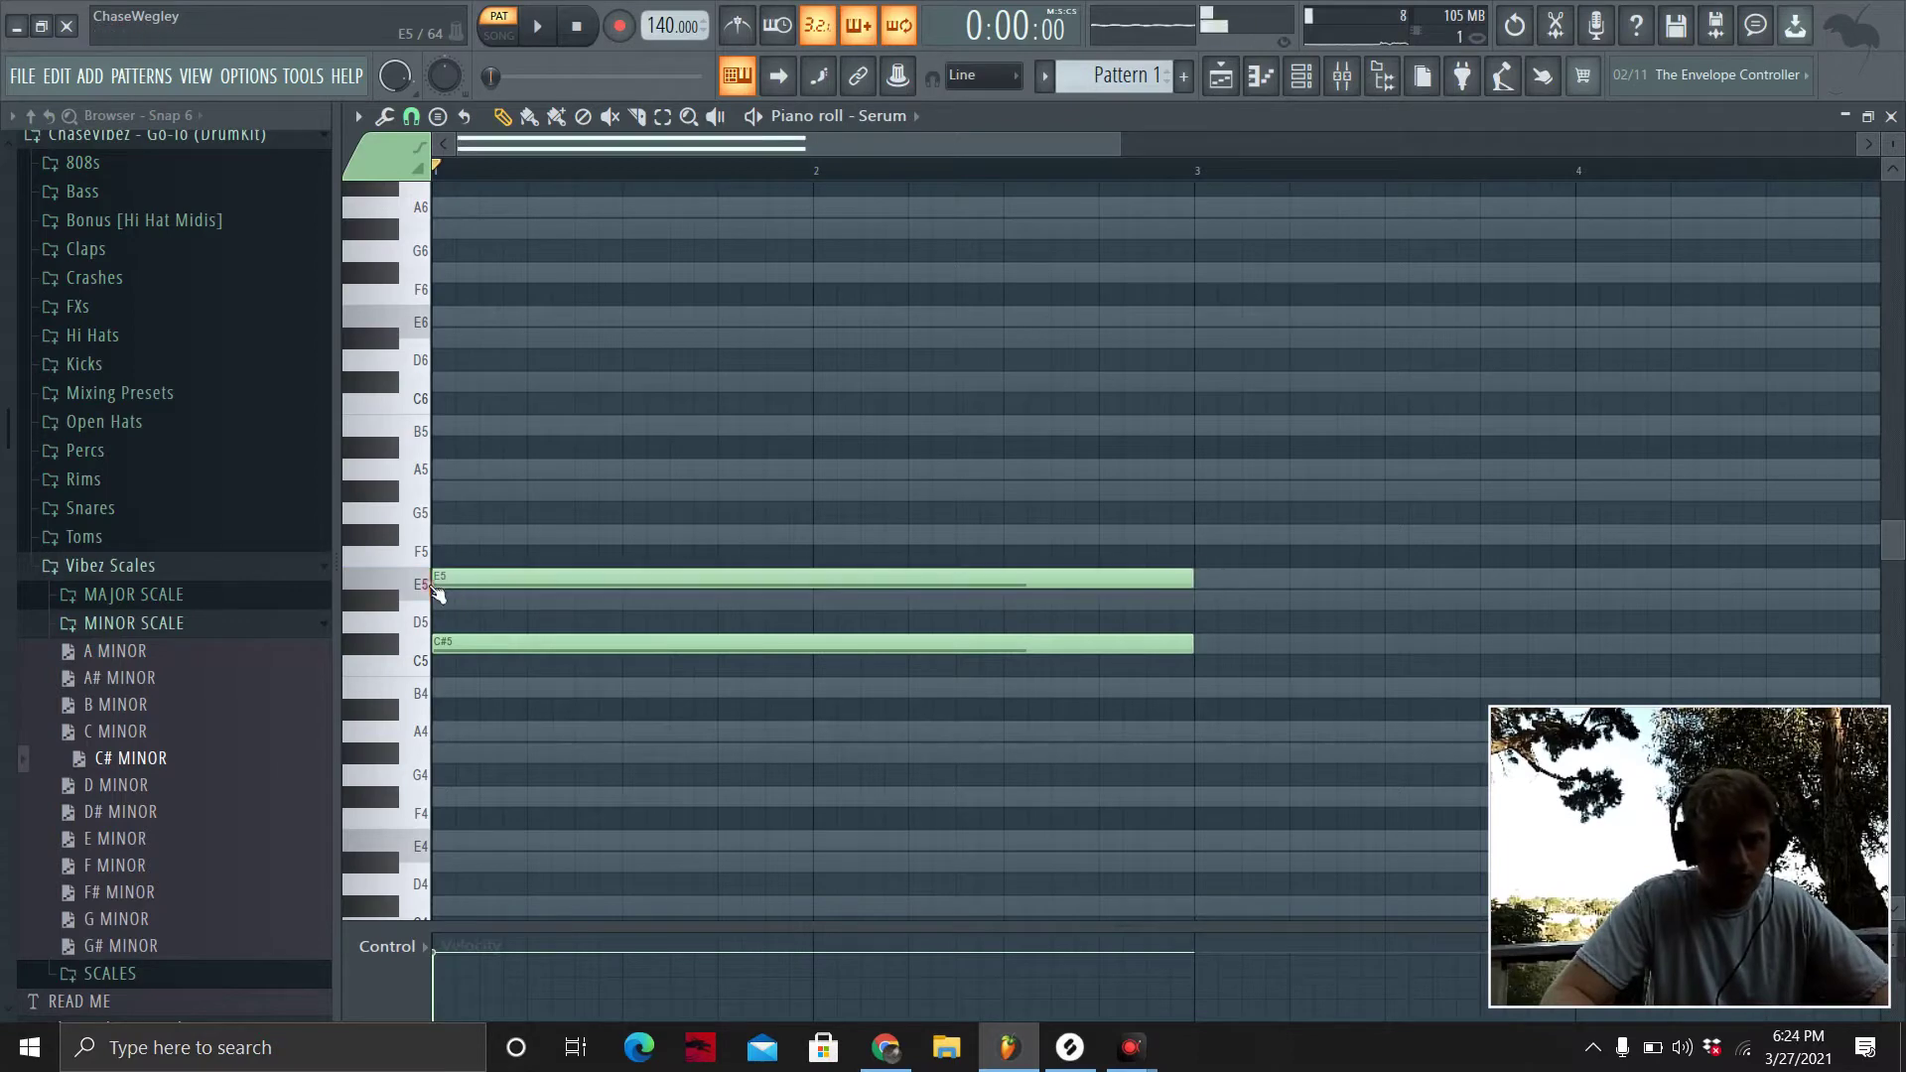
{"action": "left_click", "coordinate": [460, 502]}
{"action": "left_click_drag", "start_coordinate": [1100, 806], "coordinate": [1034, 385]}
{"action": "left_click", "coordinate": [1196, 501]}
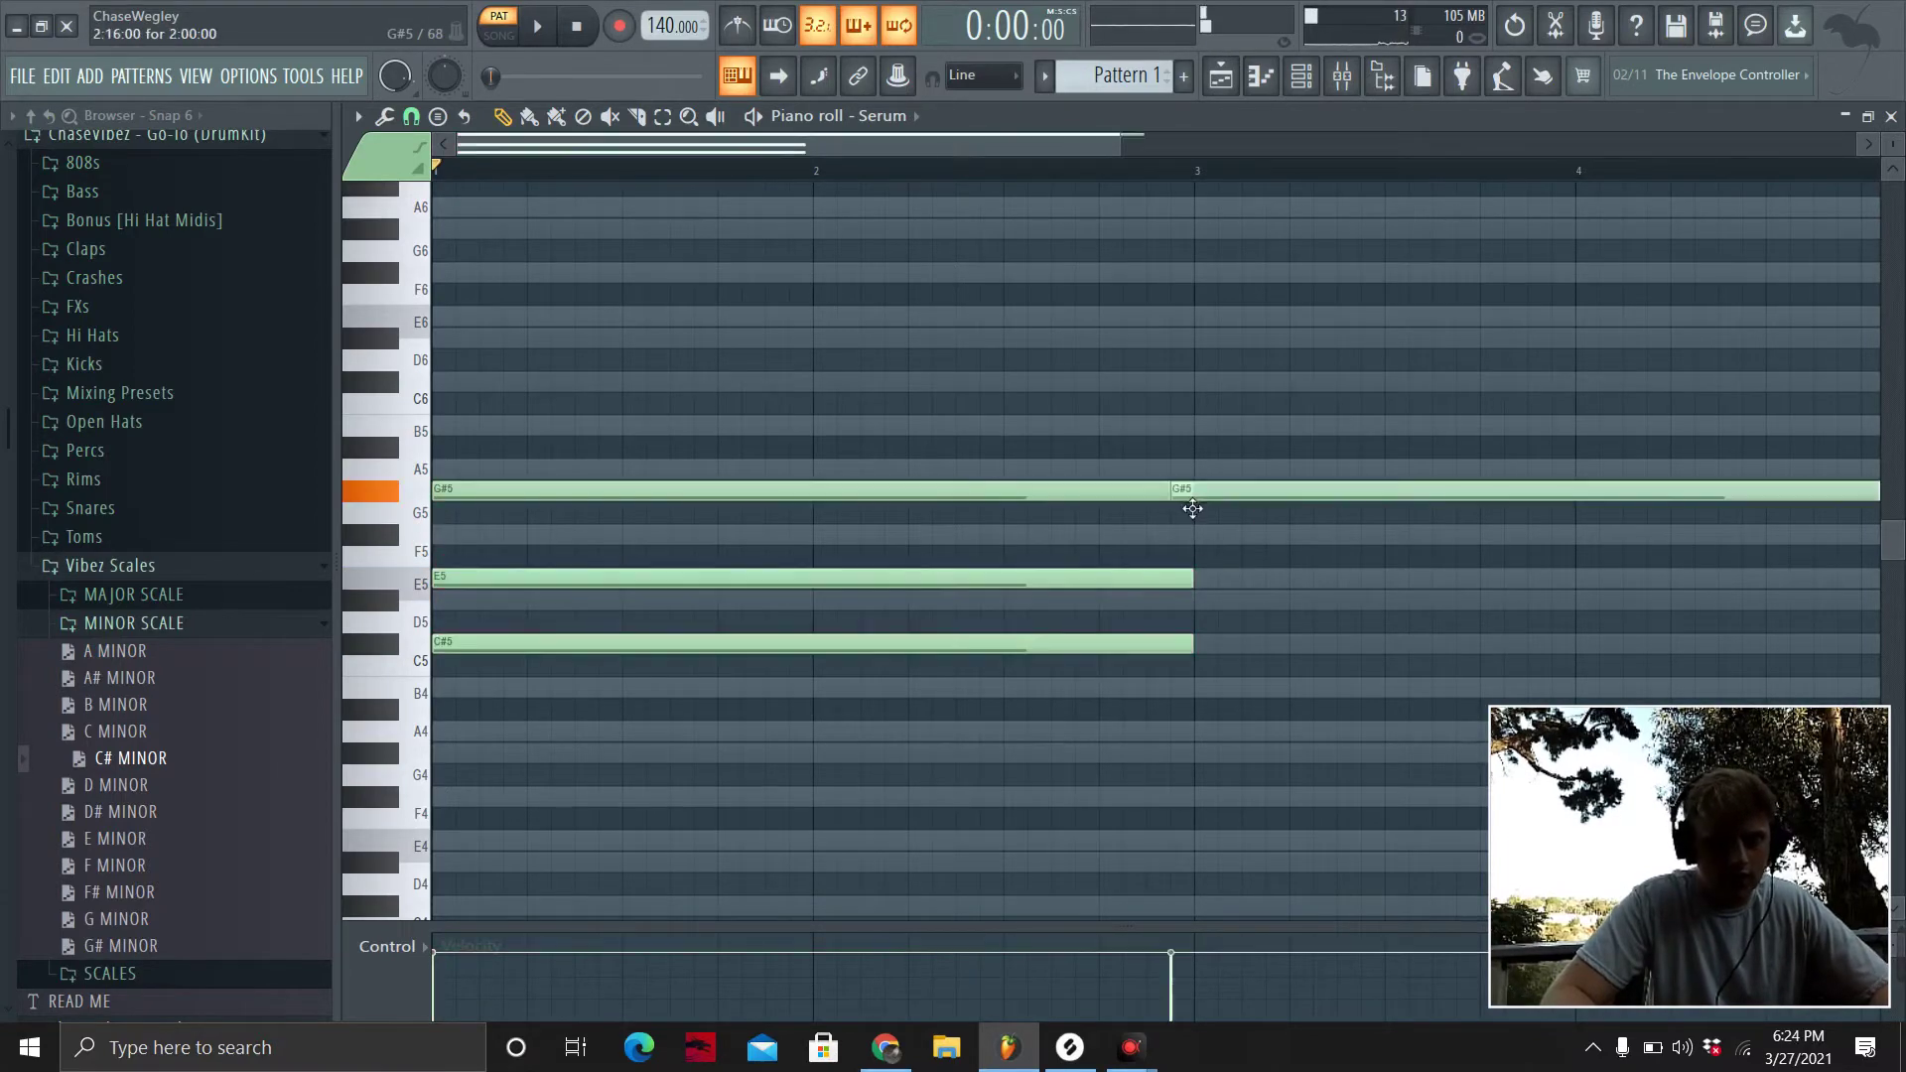
{"action": "right_click", "coordinate": [1193, 501]}
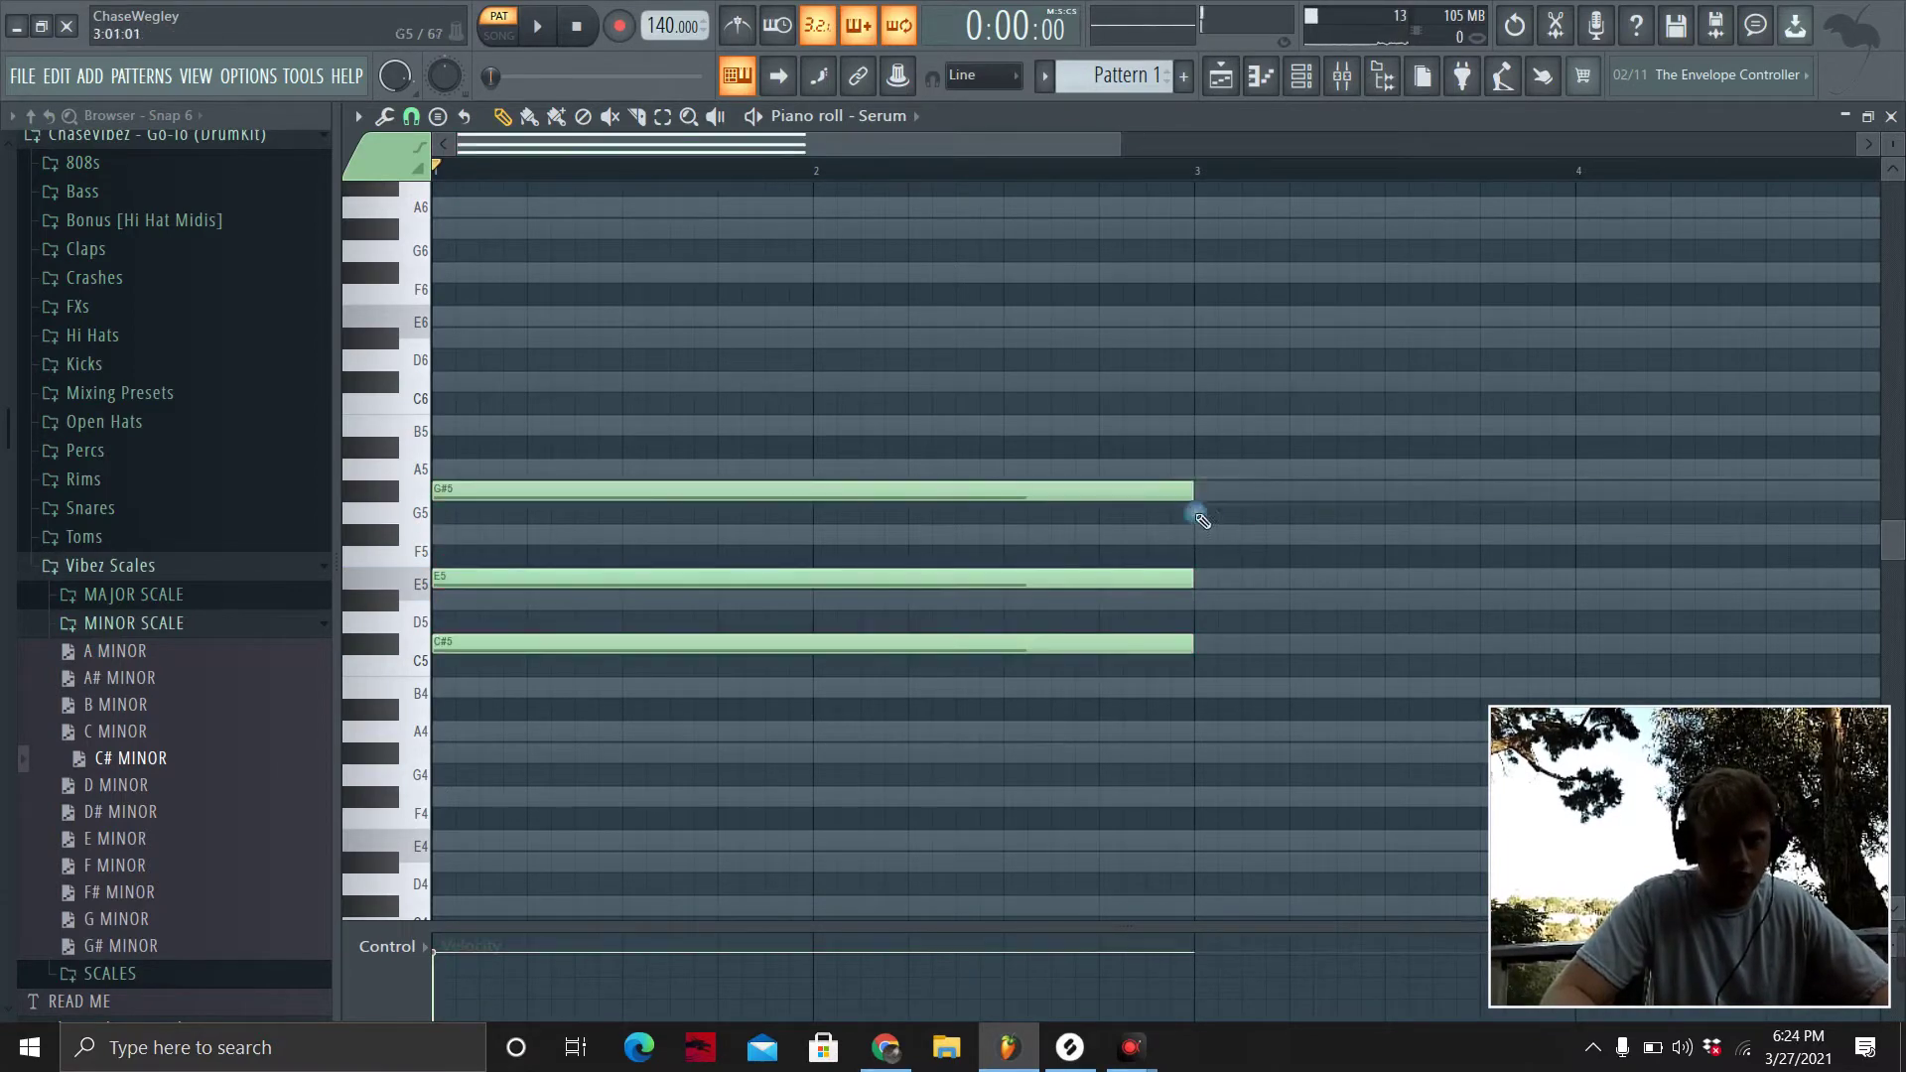
Try the chord with its middle note, E5, raised one octave to E6, and play it back.
{"action": "left_click", "coordinate": [1071, 585]}
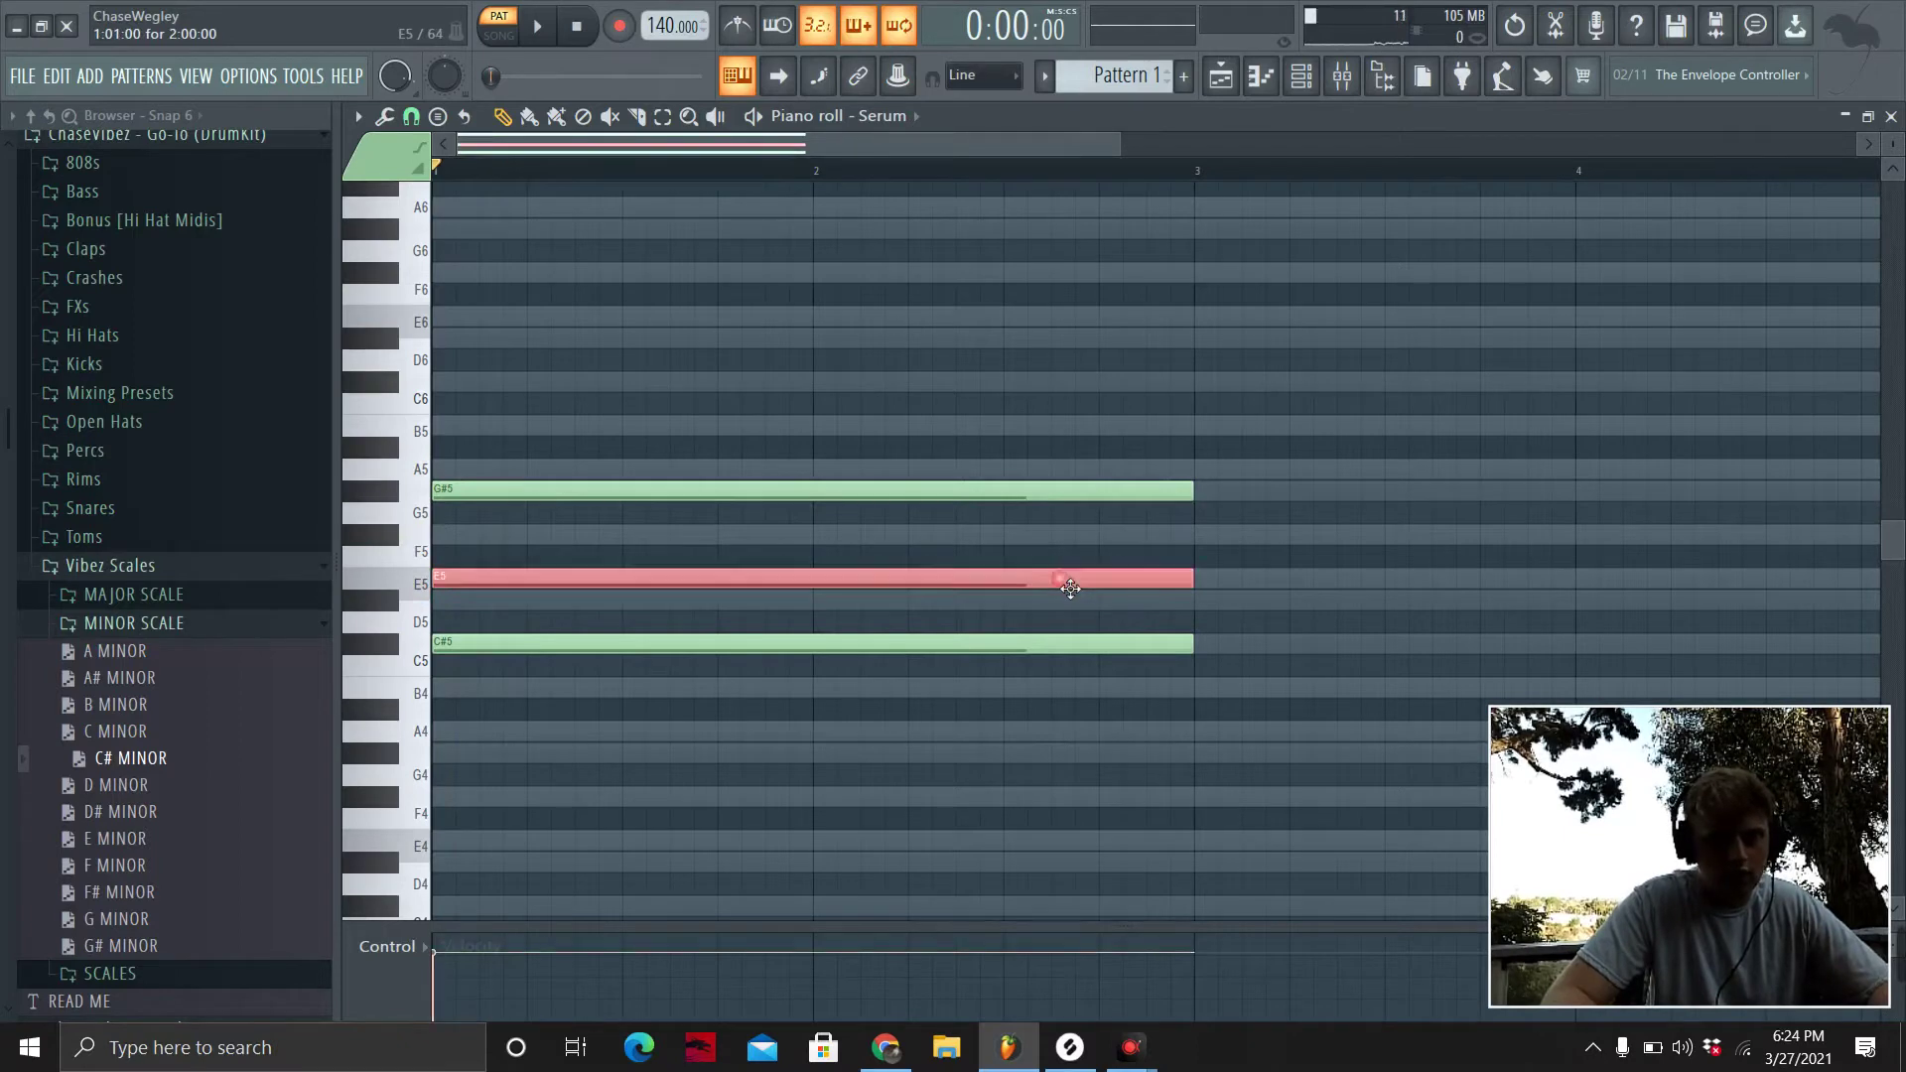
{"action": "left_click", "coordinate": [971, 650]}
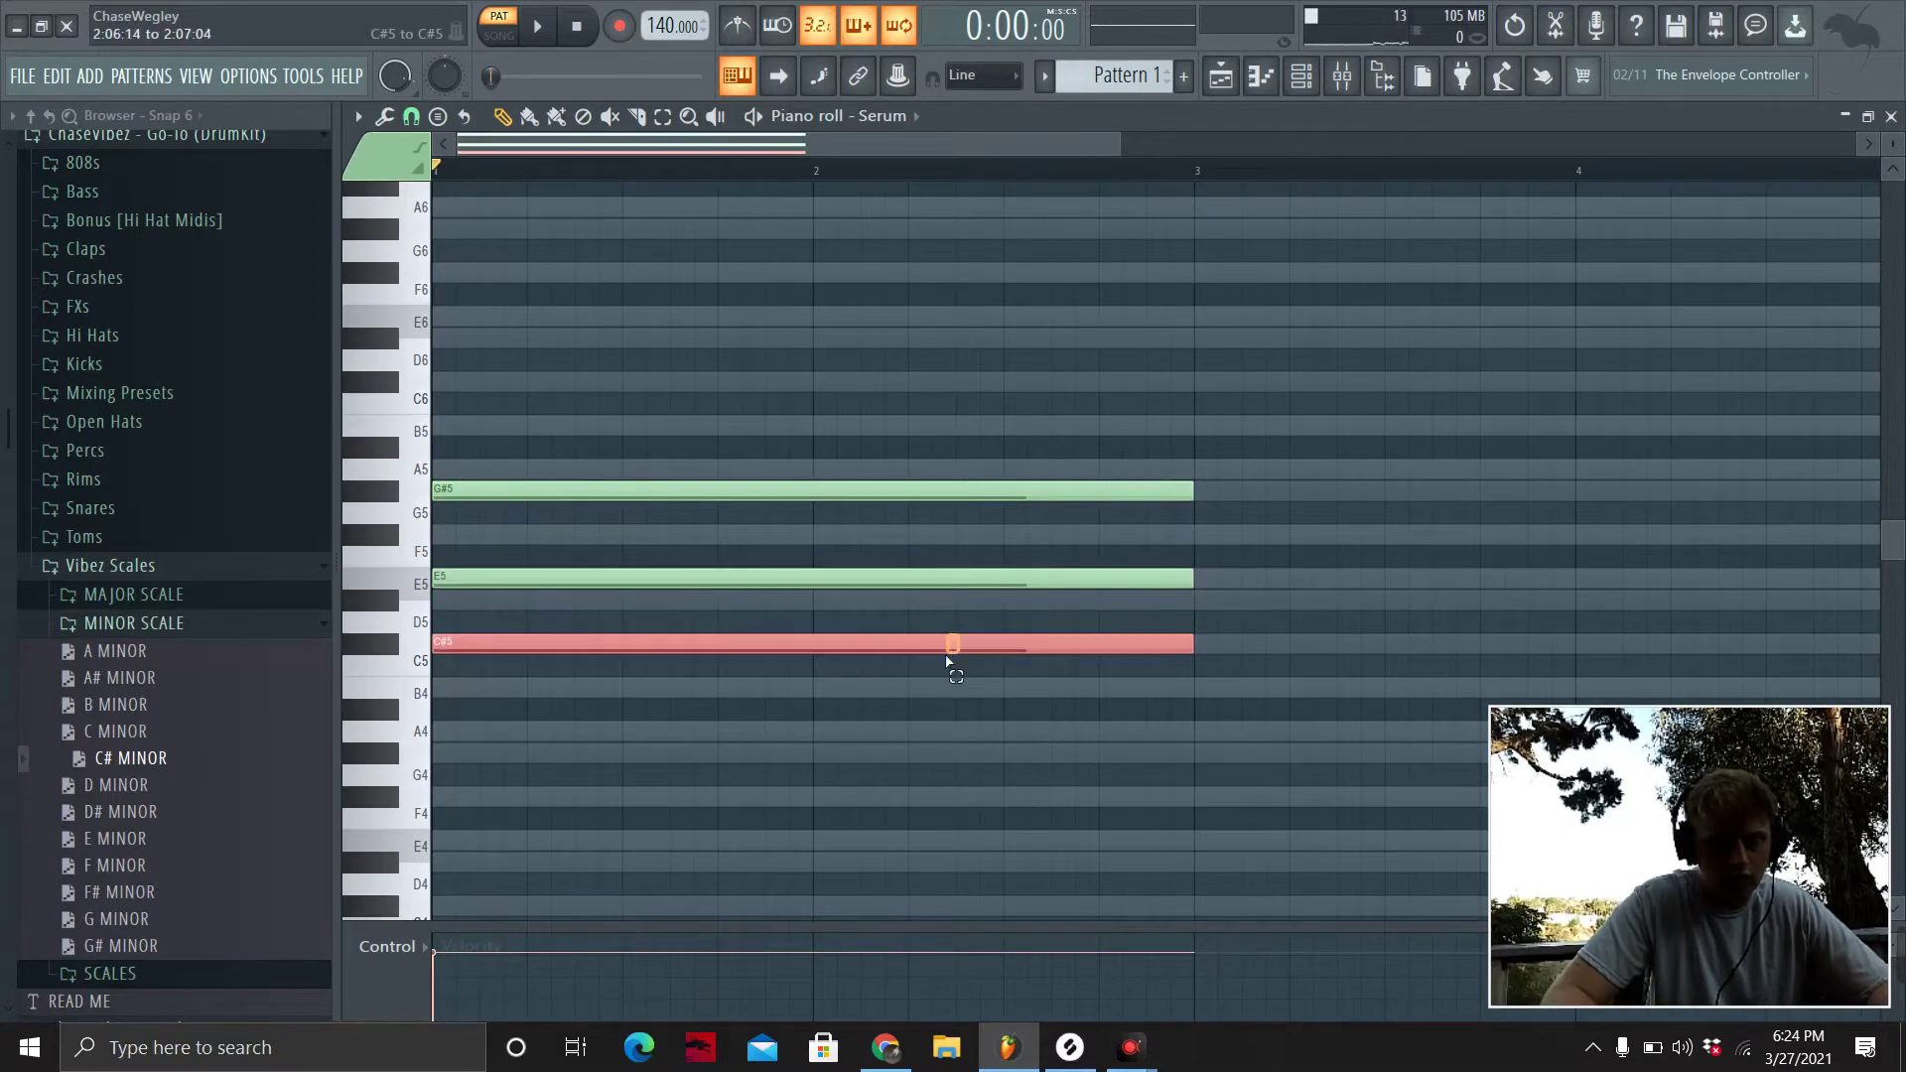
{"action": "left_click", "coordinate": [959, 580]}
{"action": "left_click", "coordinate": [924, 492]}
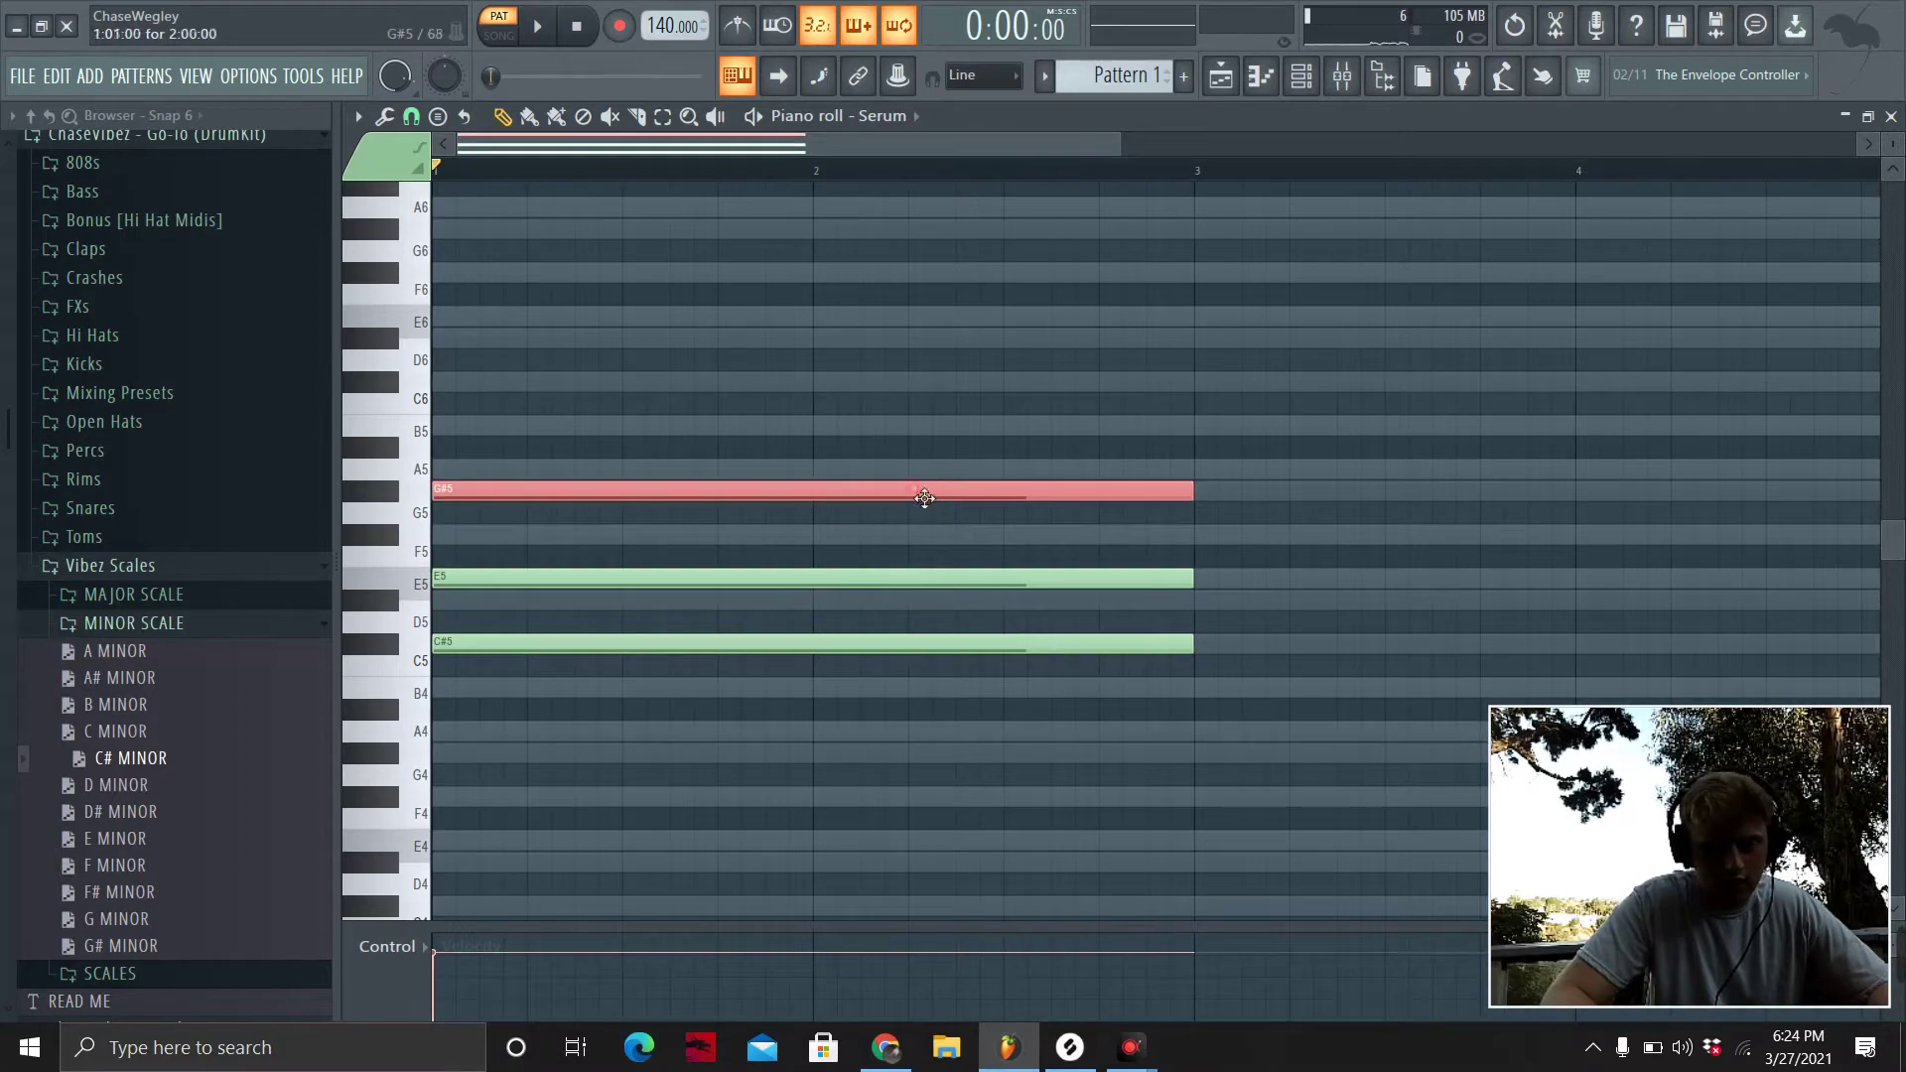
{"action": "left_click", "coordinate": [861, 581]}
{"action": "key", "text": "ctrl+Up"}
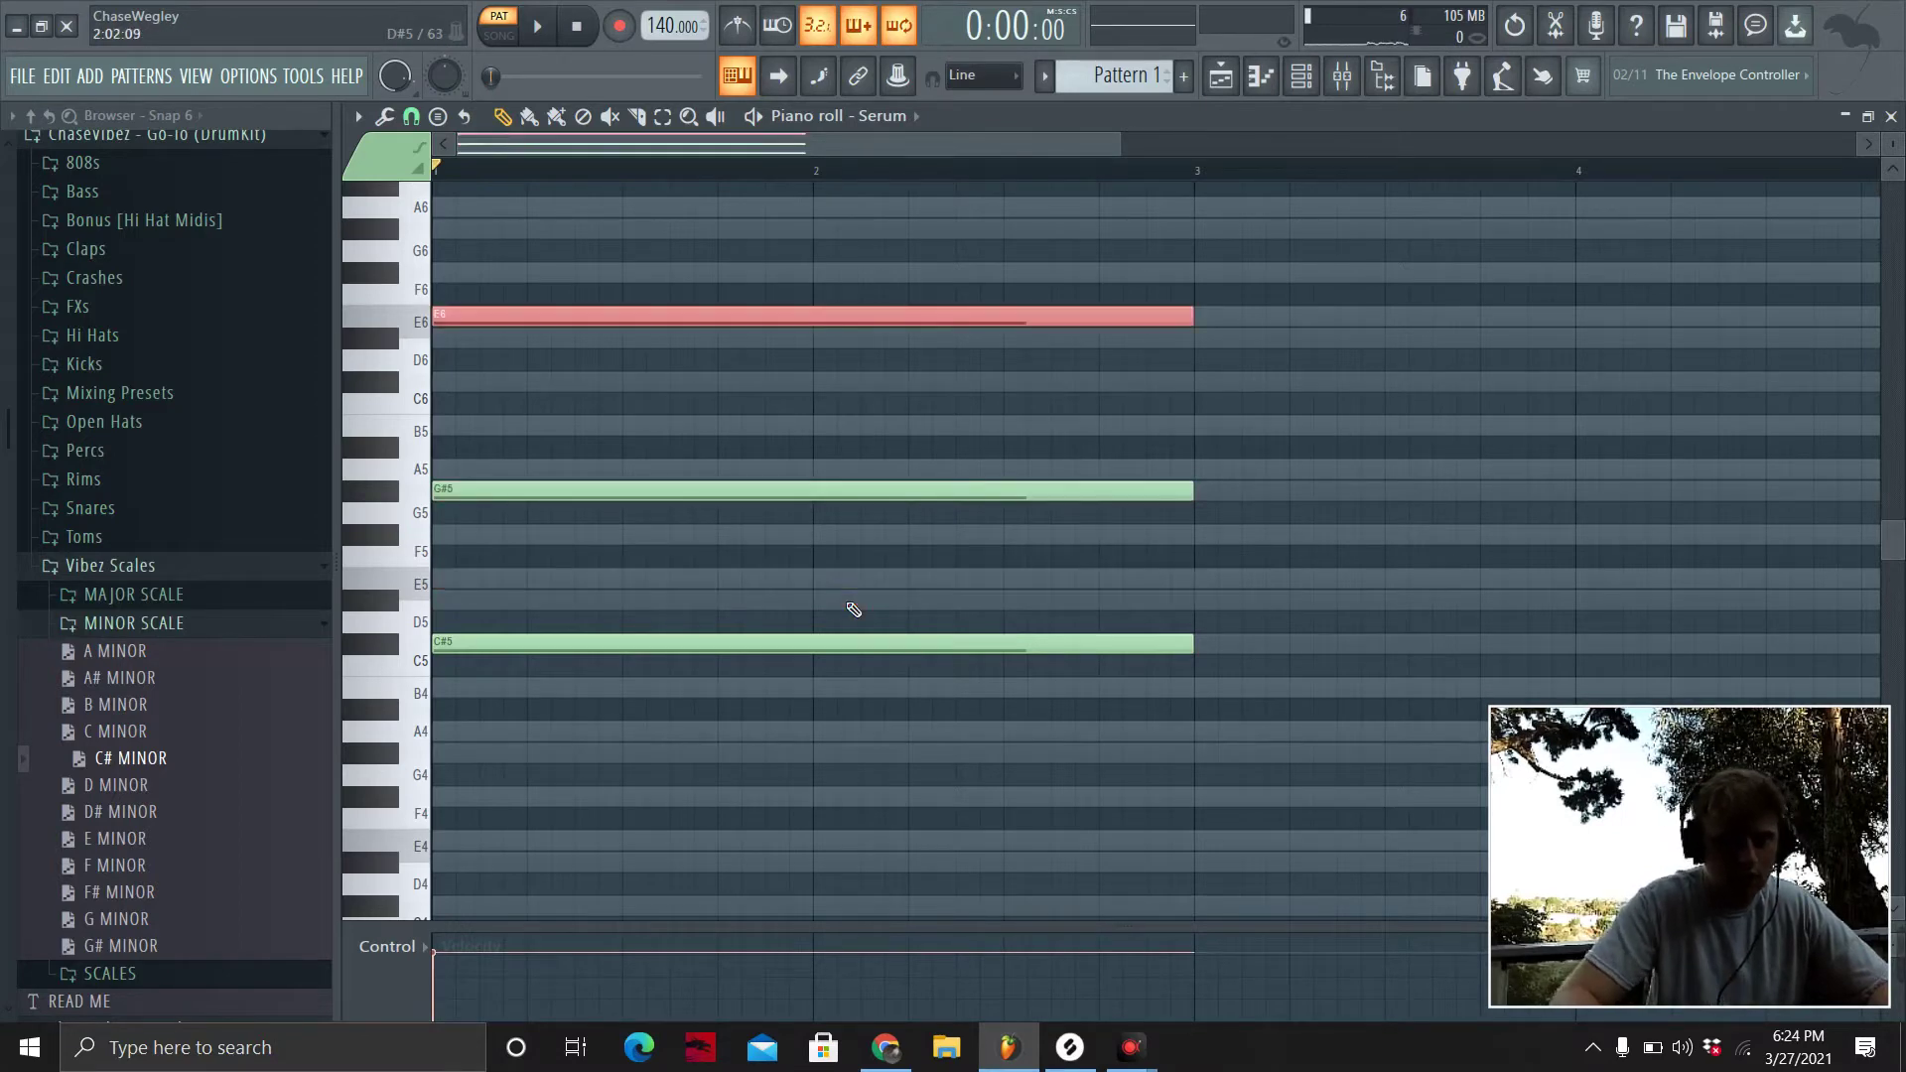
{"action": "key", "text": "space"}
{"action": "key", "text": "space"}
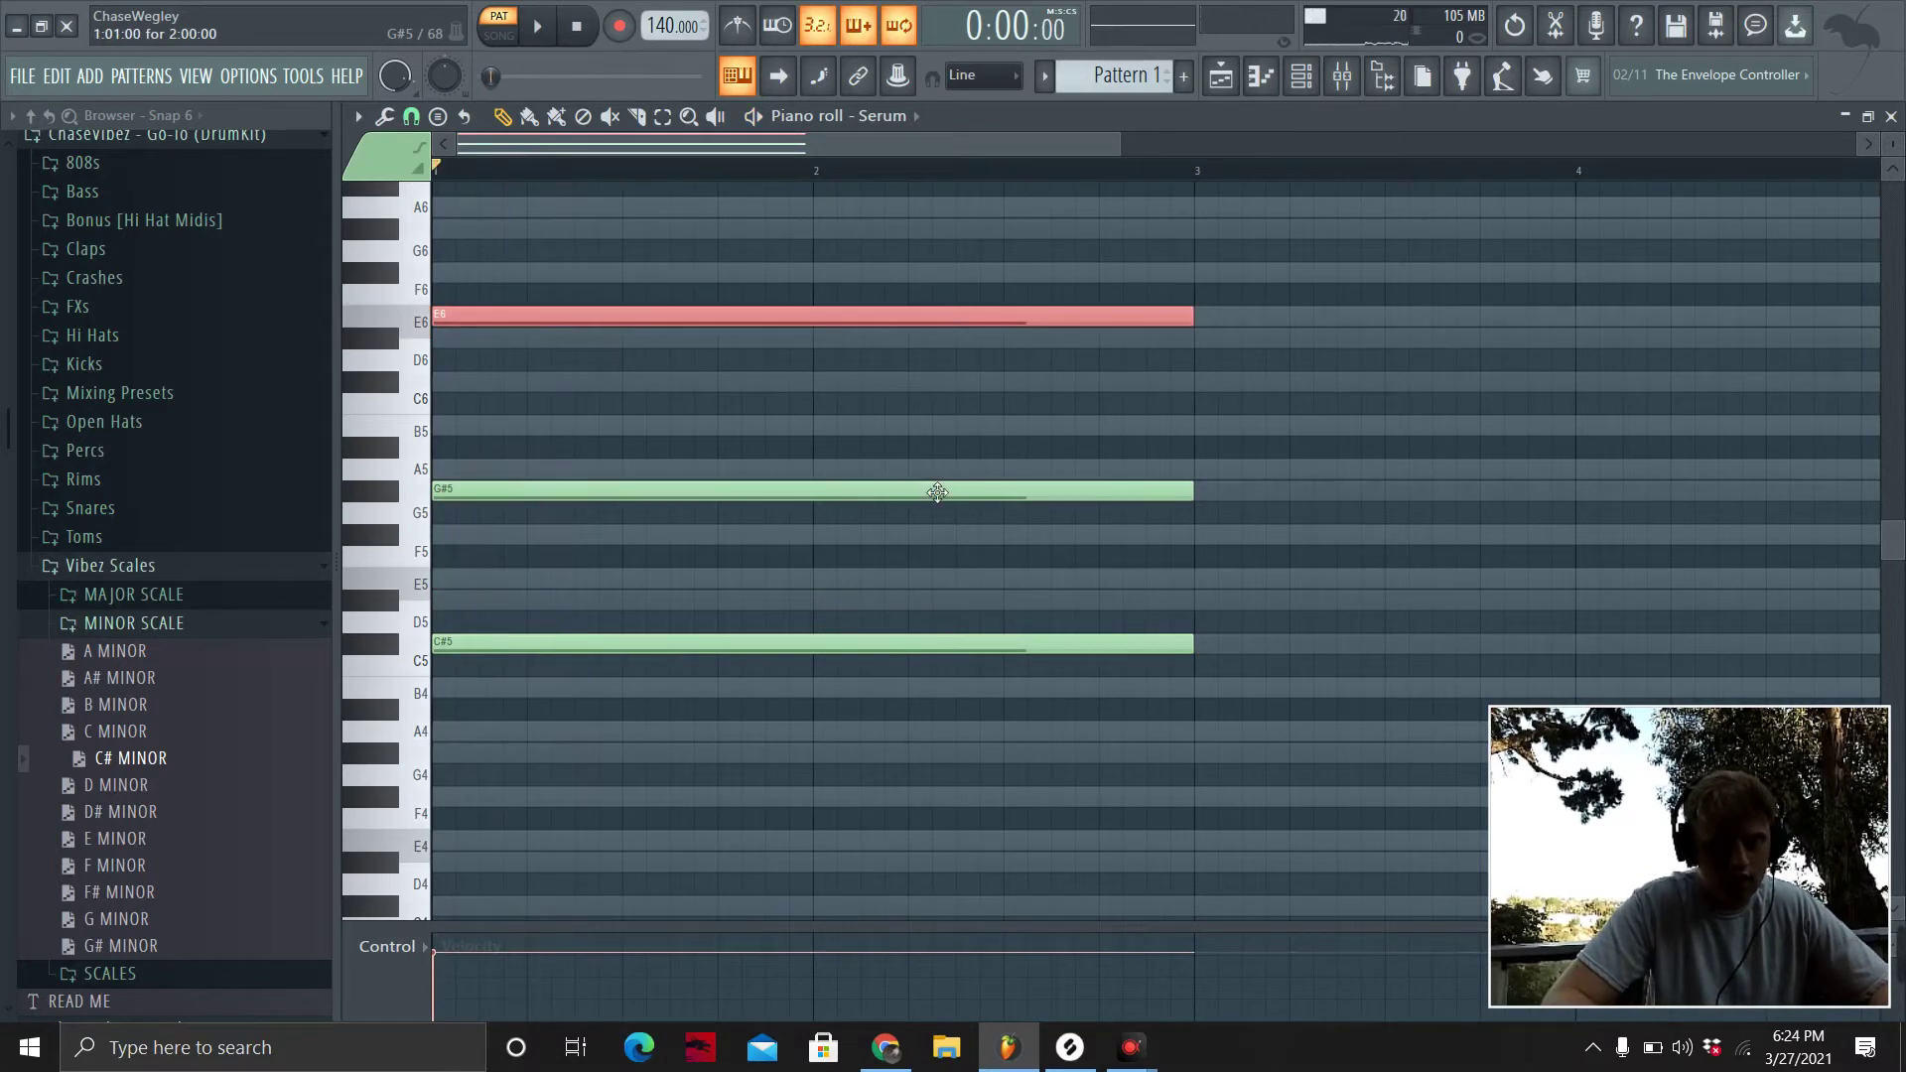
{"action": "key", "text": "ctrl+Down"}
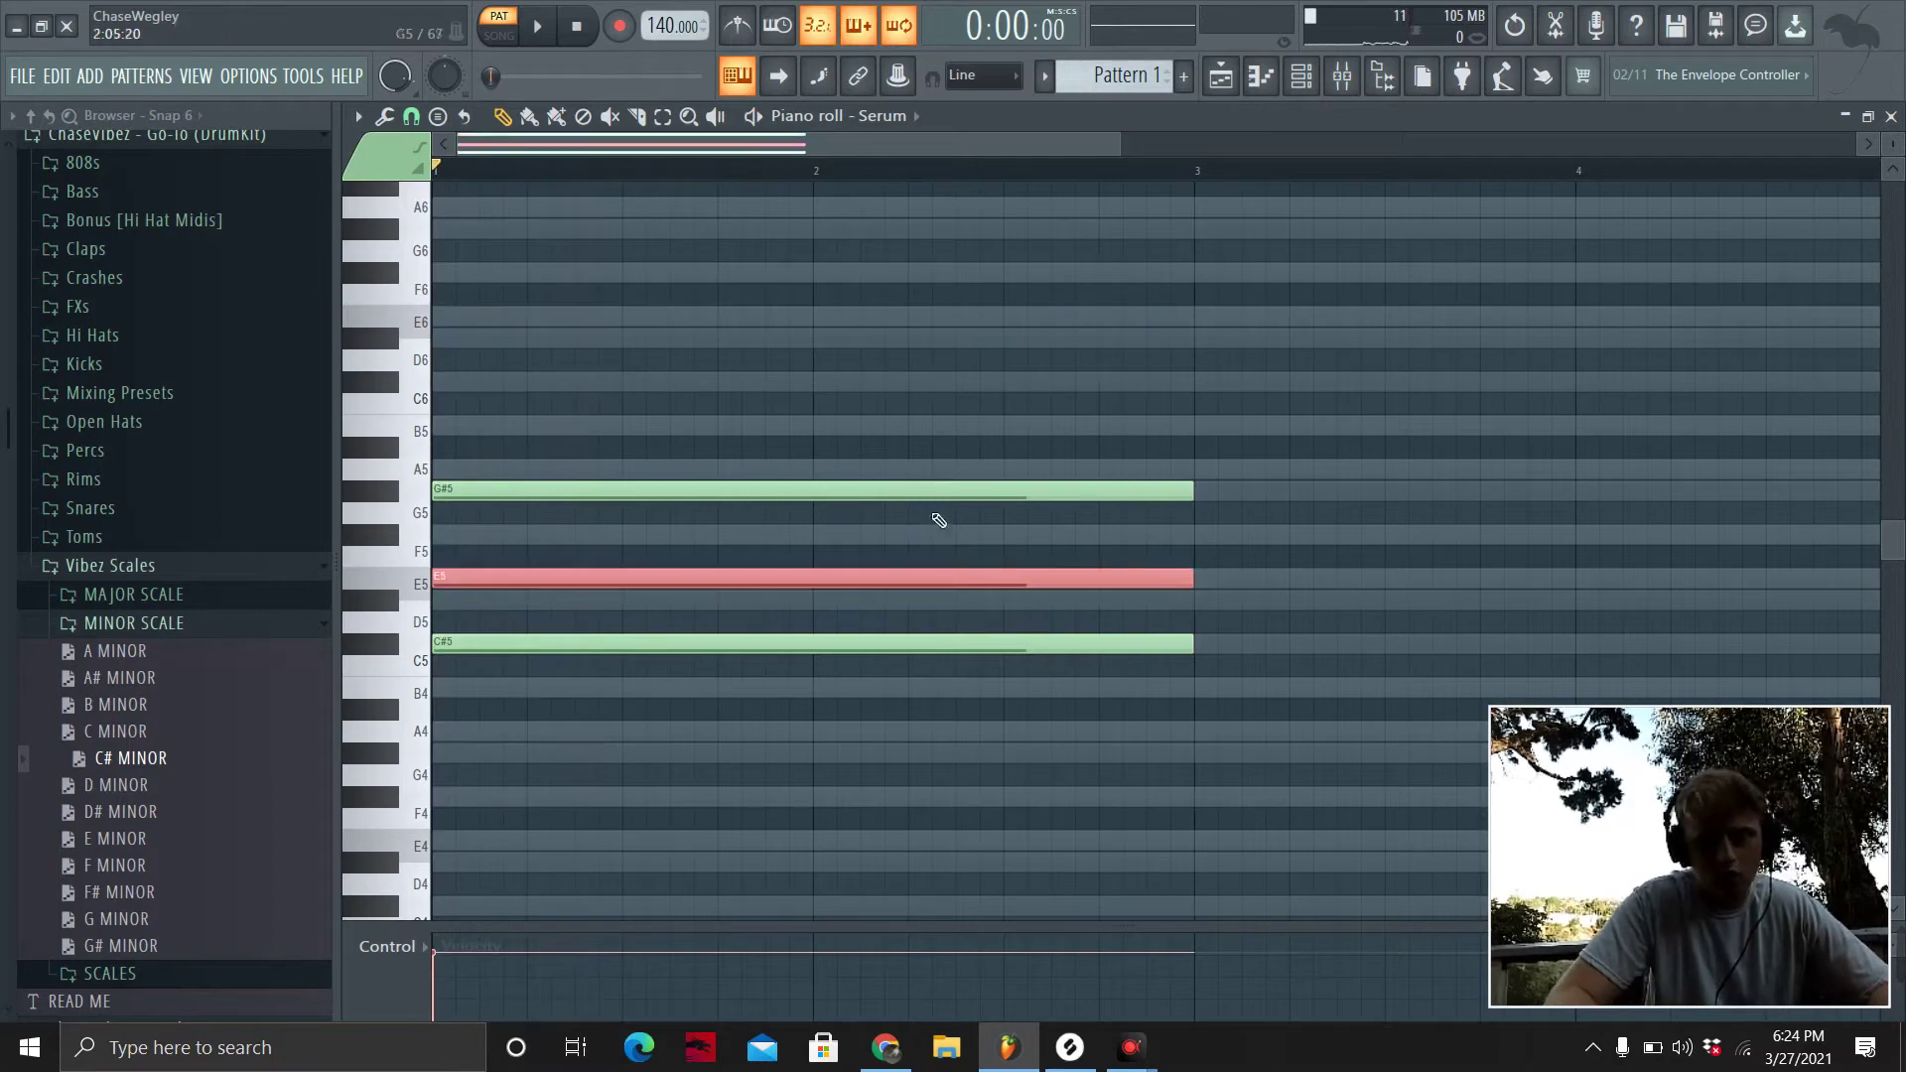
{"action": "key", "text": "ctrl+Up"}
Duplicate the C#5 and G#5 notes one octave lower as C#4 and G#4, and play the chord.
{"action": "left_click", "coordinate": [841, 641]}
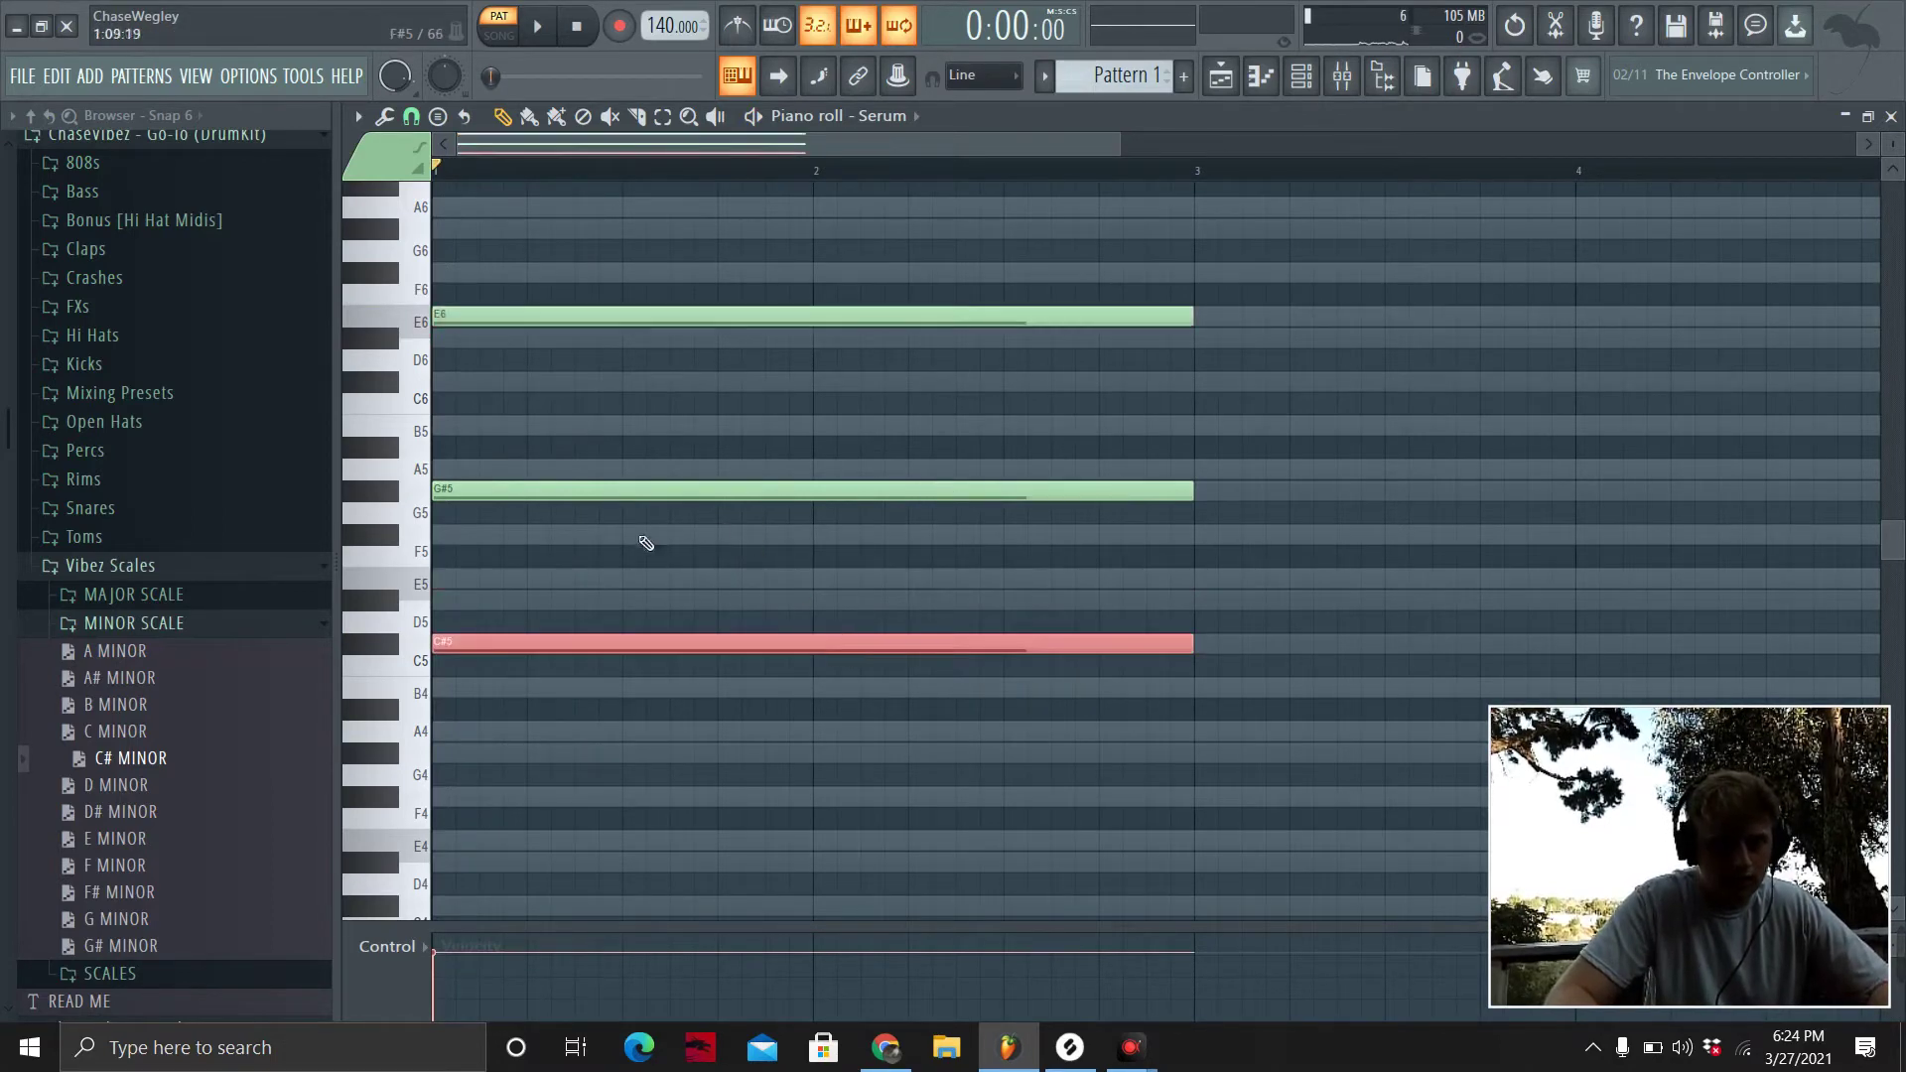
{"action": "left_click", "coordinate": [511, 491], "text": "ctrl"}
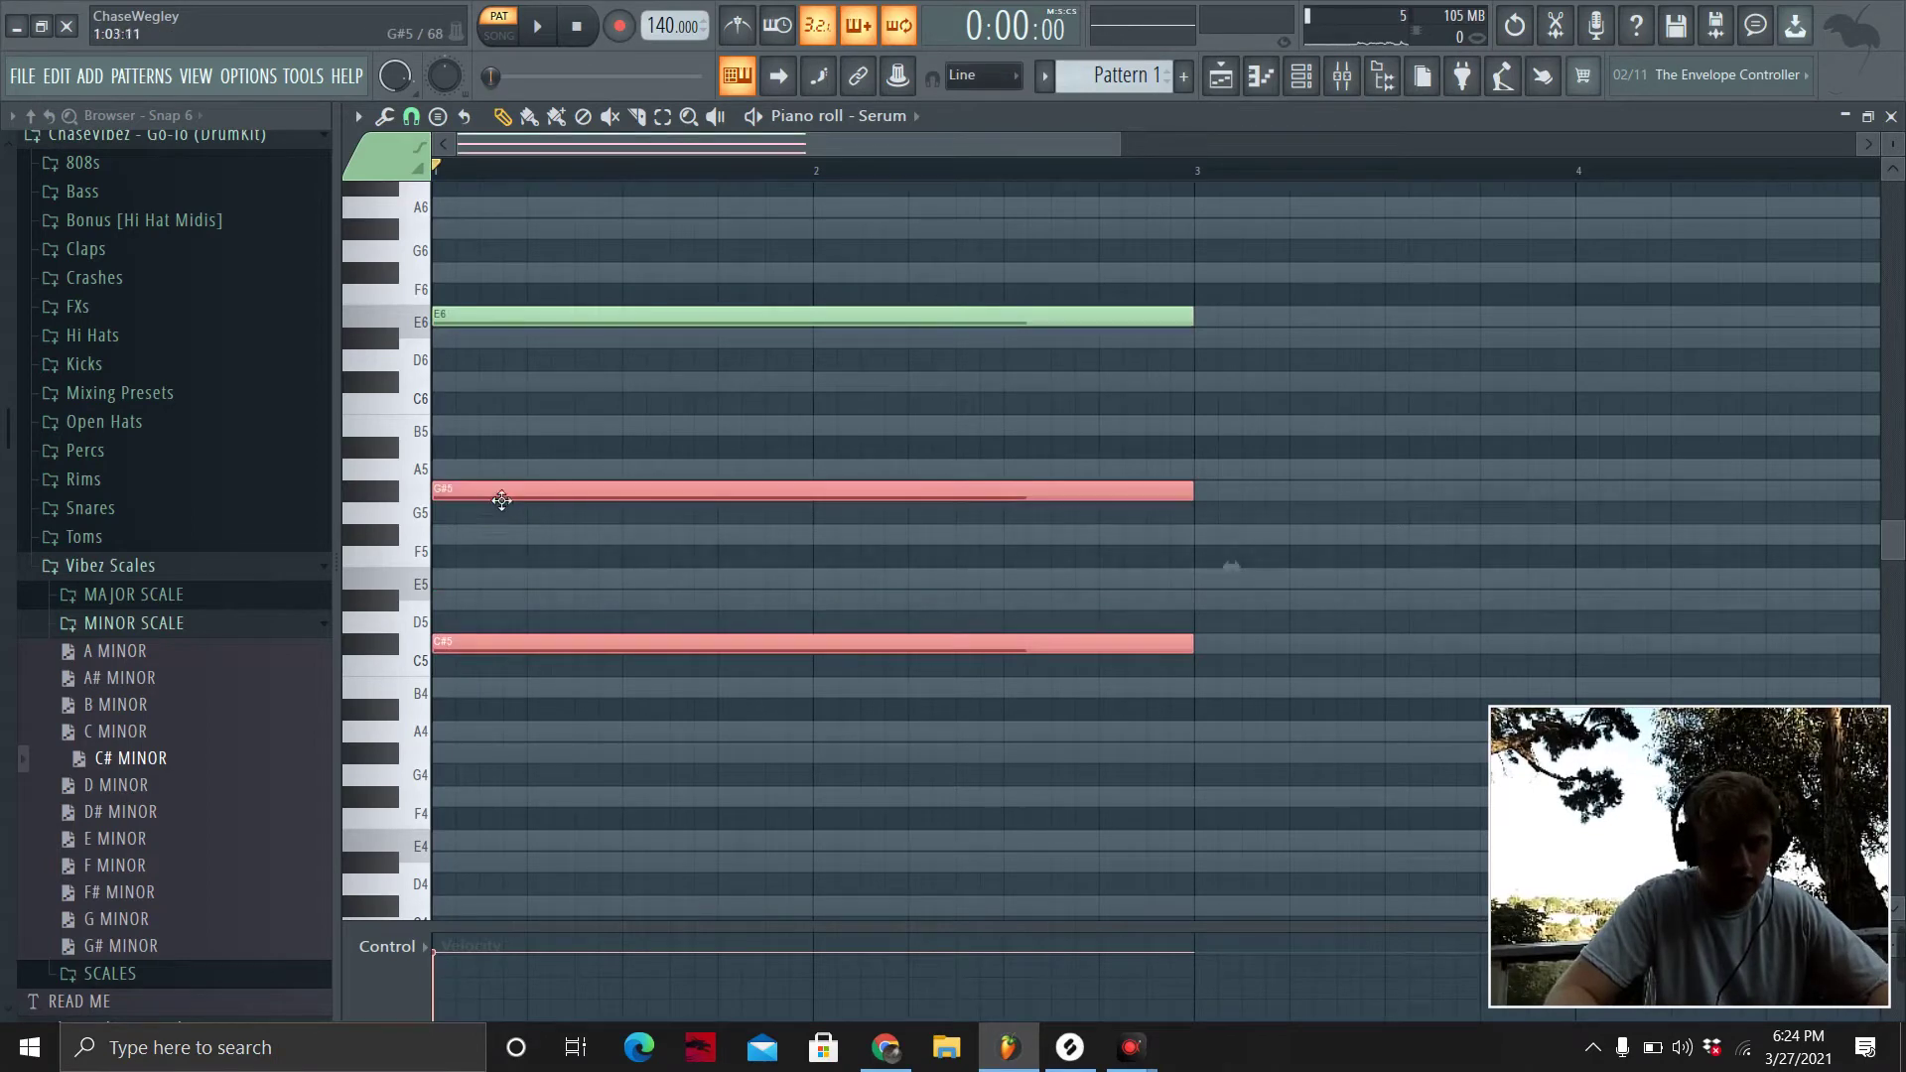
{"action": "key", "text": "ctrl+c"}
{"action": "key", "text": "ctrl+v"}
{"action": "key", "text": "ctrl+Down"}
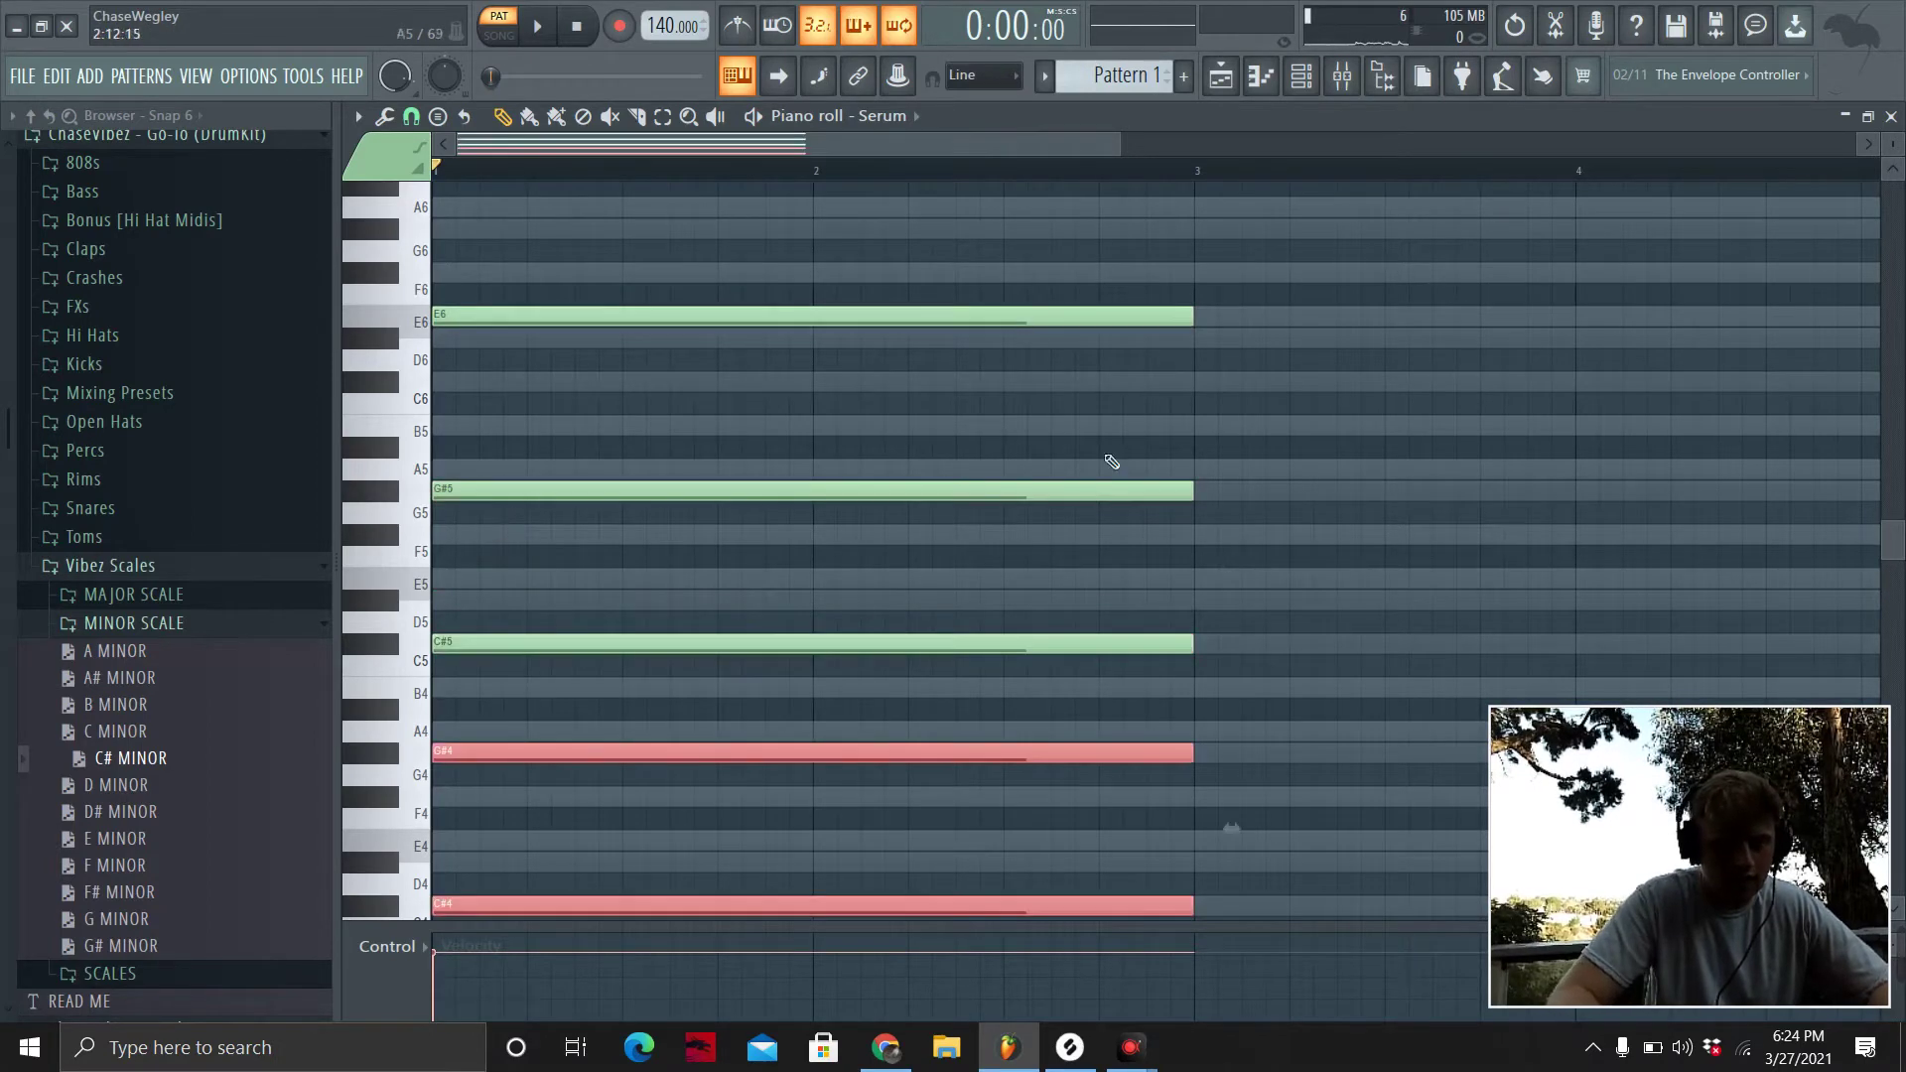
{"action": "scroll", "coordinate": [1110, 457], "scroll_direction": "down", "scroll_amount": 1}
{"action": "scroll", "coordinate": [1067, 170], "scroll_direction": "down", "scroll_amount": 3}
{"action": "key", "text": "space"}
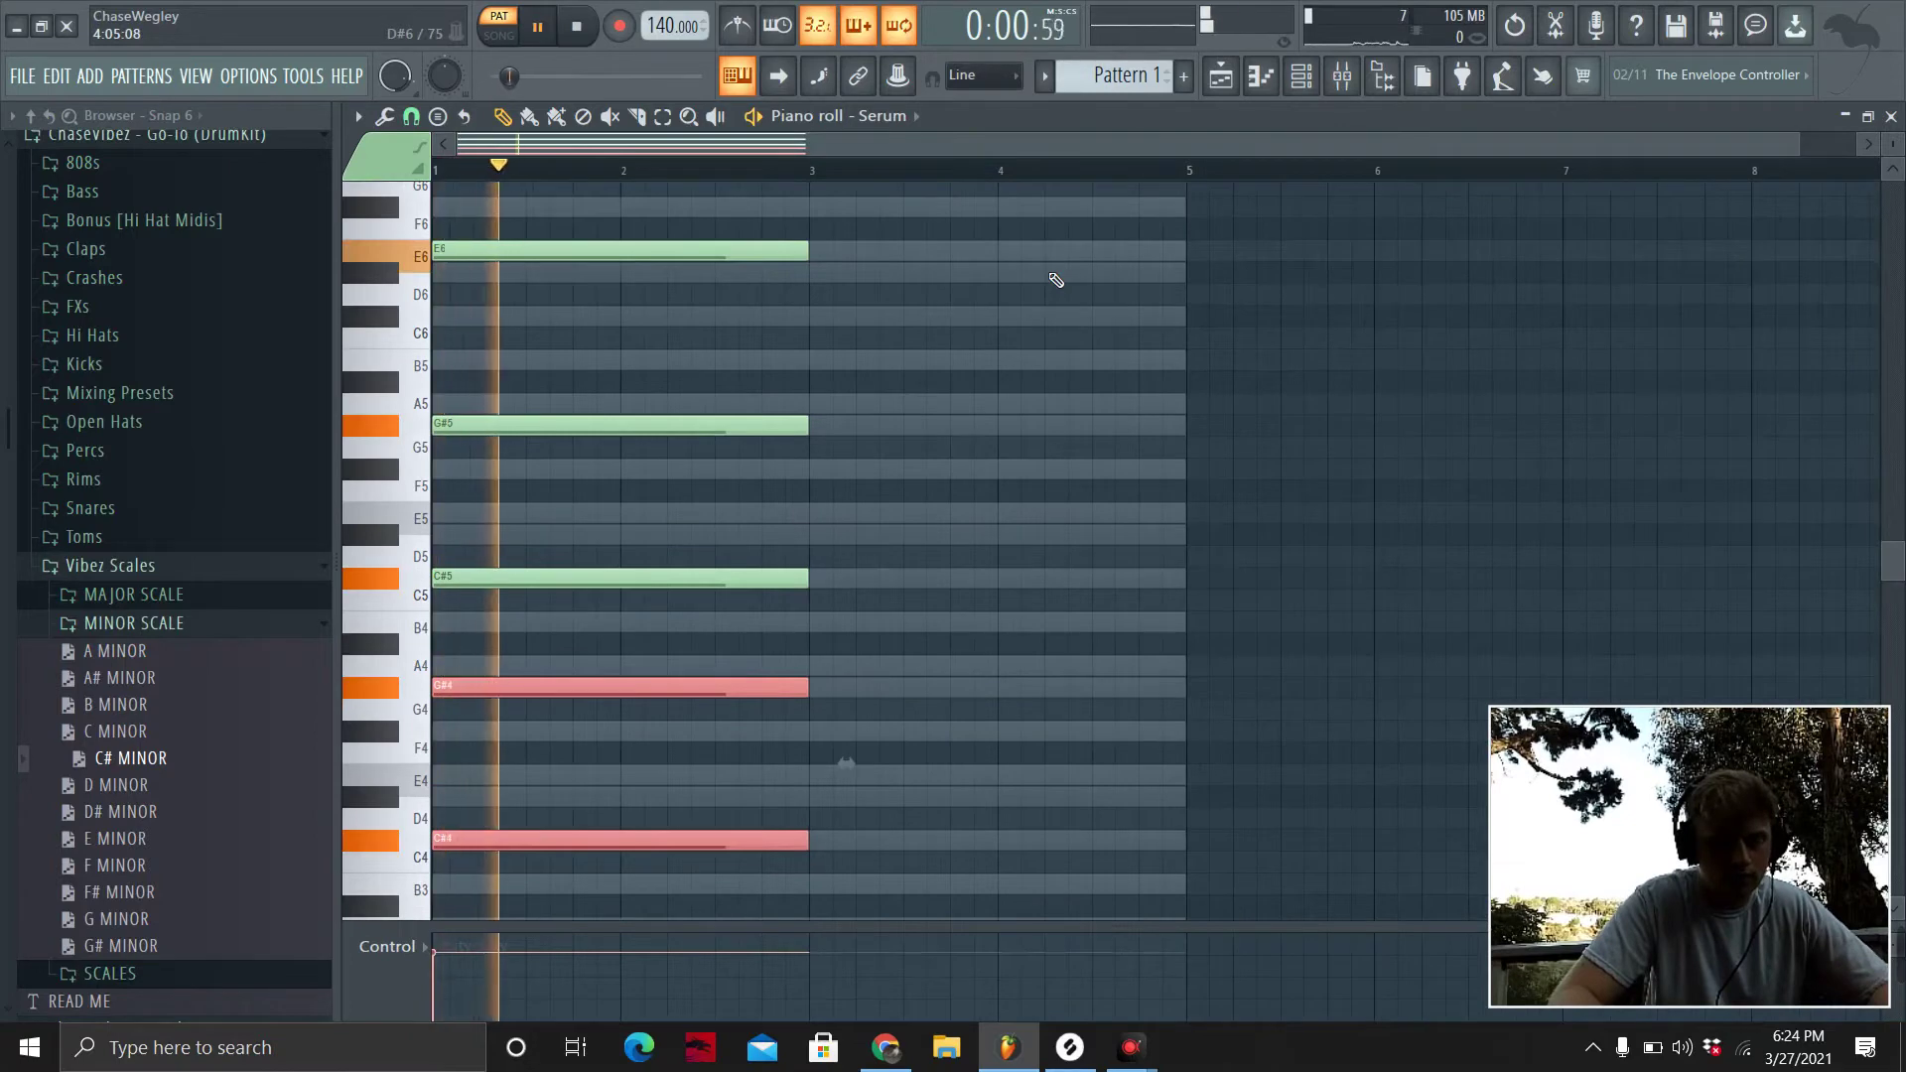
{"action": "key", "text": "space"}
Lower the E6 note one octave back to E5 and play the chord.
{"action": "left_click_drag", "start_coordinate": [1008, 268], "coordinate": [601, 212]}
{"action": "key", "text": "ctrl+Down"}
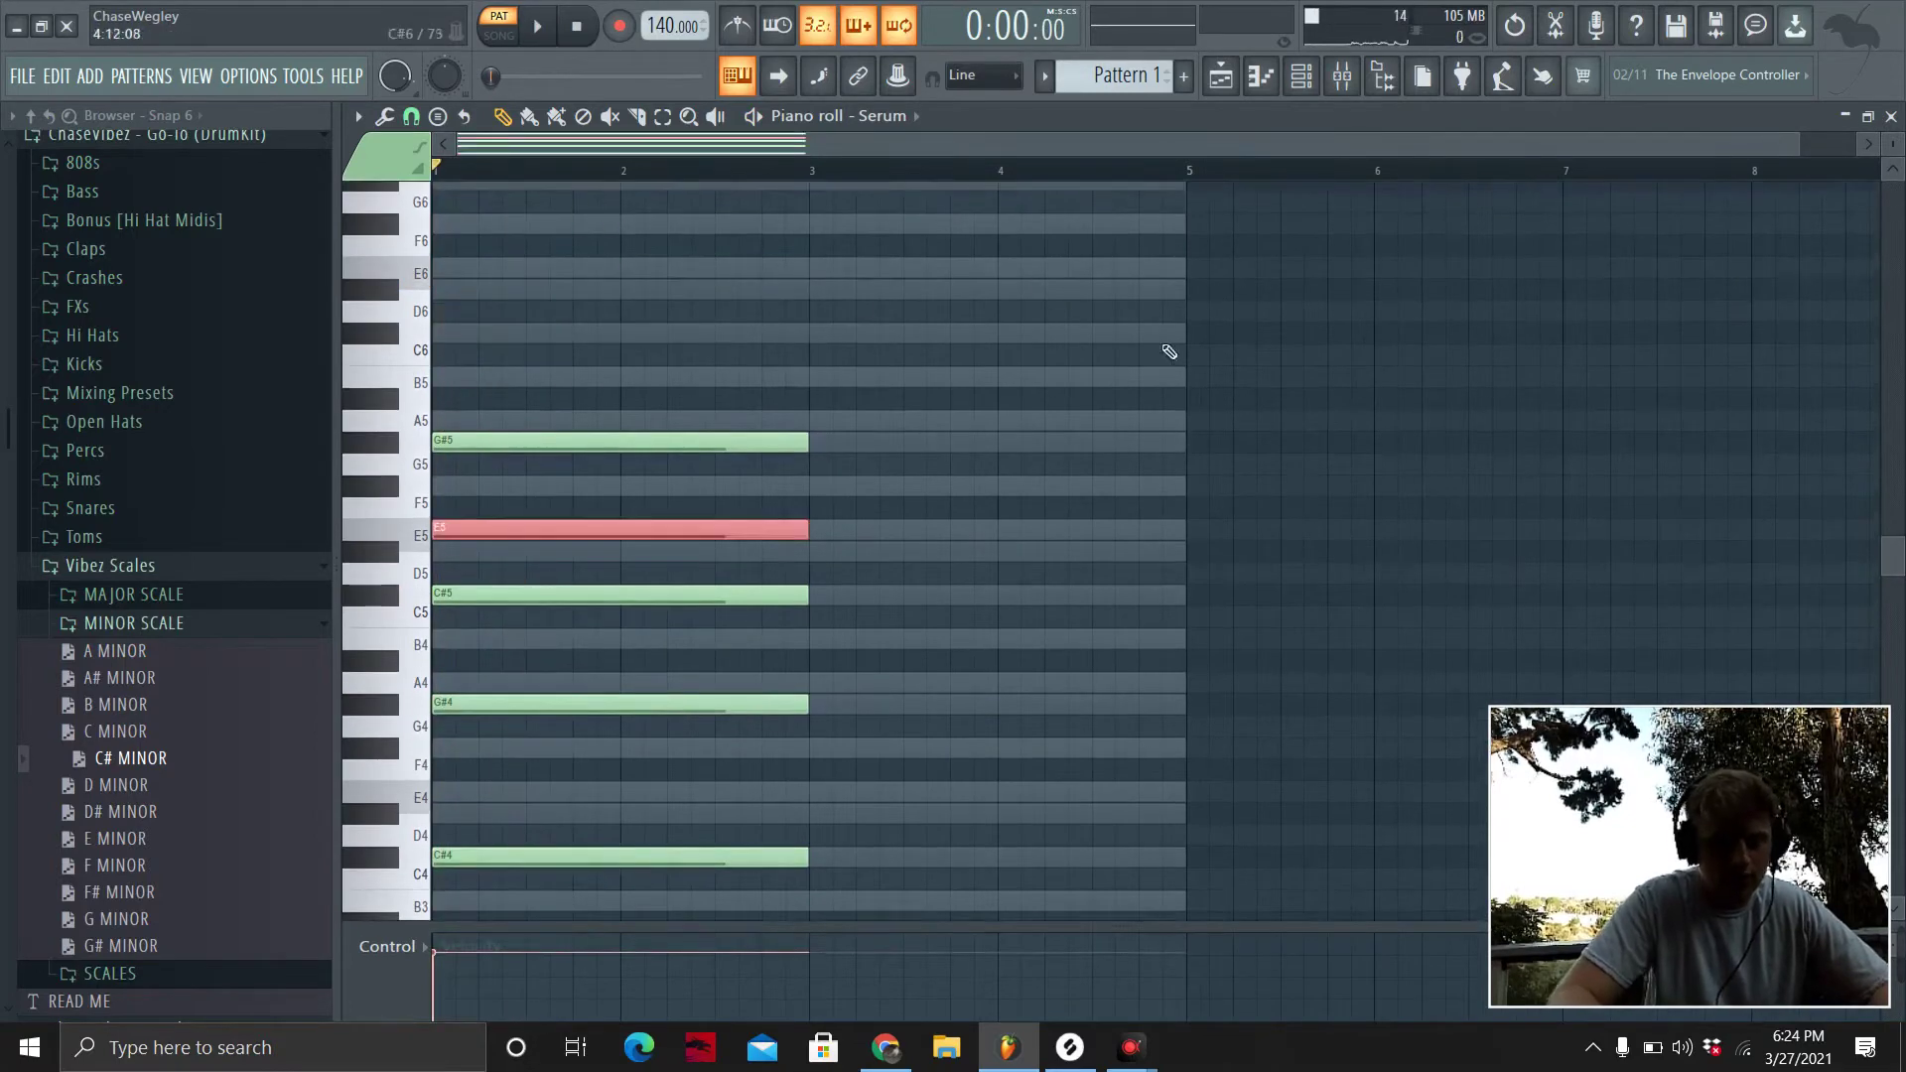
{"action": "key", "text": "space"}
{"action": "key", "text": "space"}
Cut the duplicated lower-octave notes, C#4 and G#4, from the chord.
{"action": "scroll", "coordinate": [1023, 480], "scroll_direction": "down", "scroll_amount": 2}
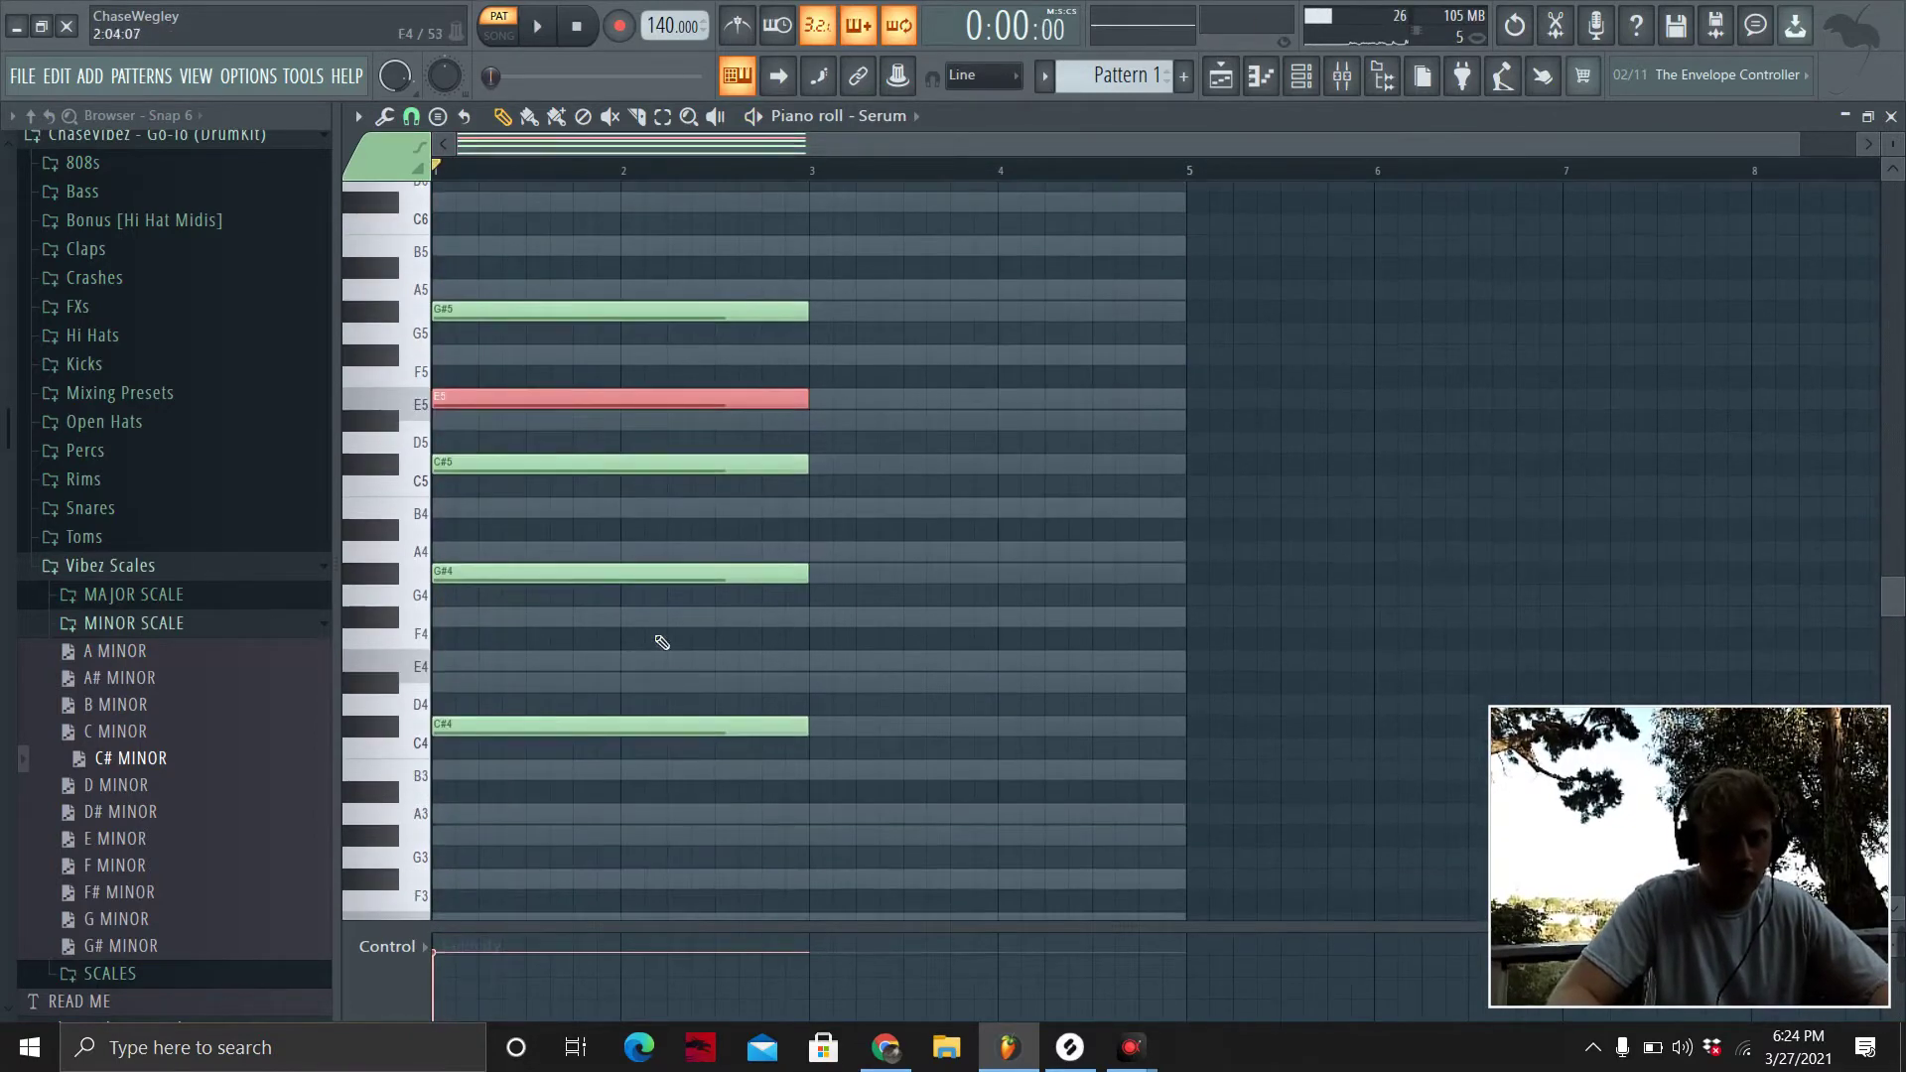
{"action": "left_click_drag", "start_coordinate": [573, 520], "coordinate": [629, 746]}
{"action": "scroll", "coordinate": [635, 774], "scroll_direction": "up", "scroll_amount": 1}
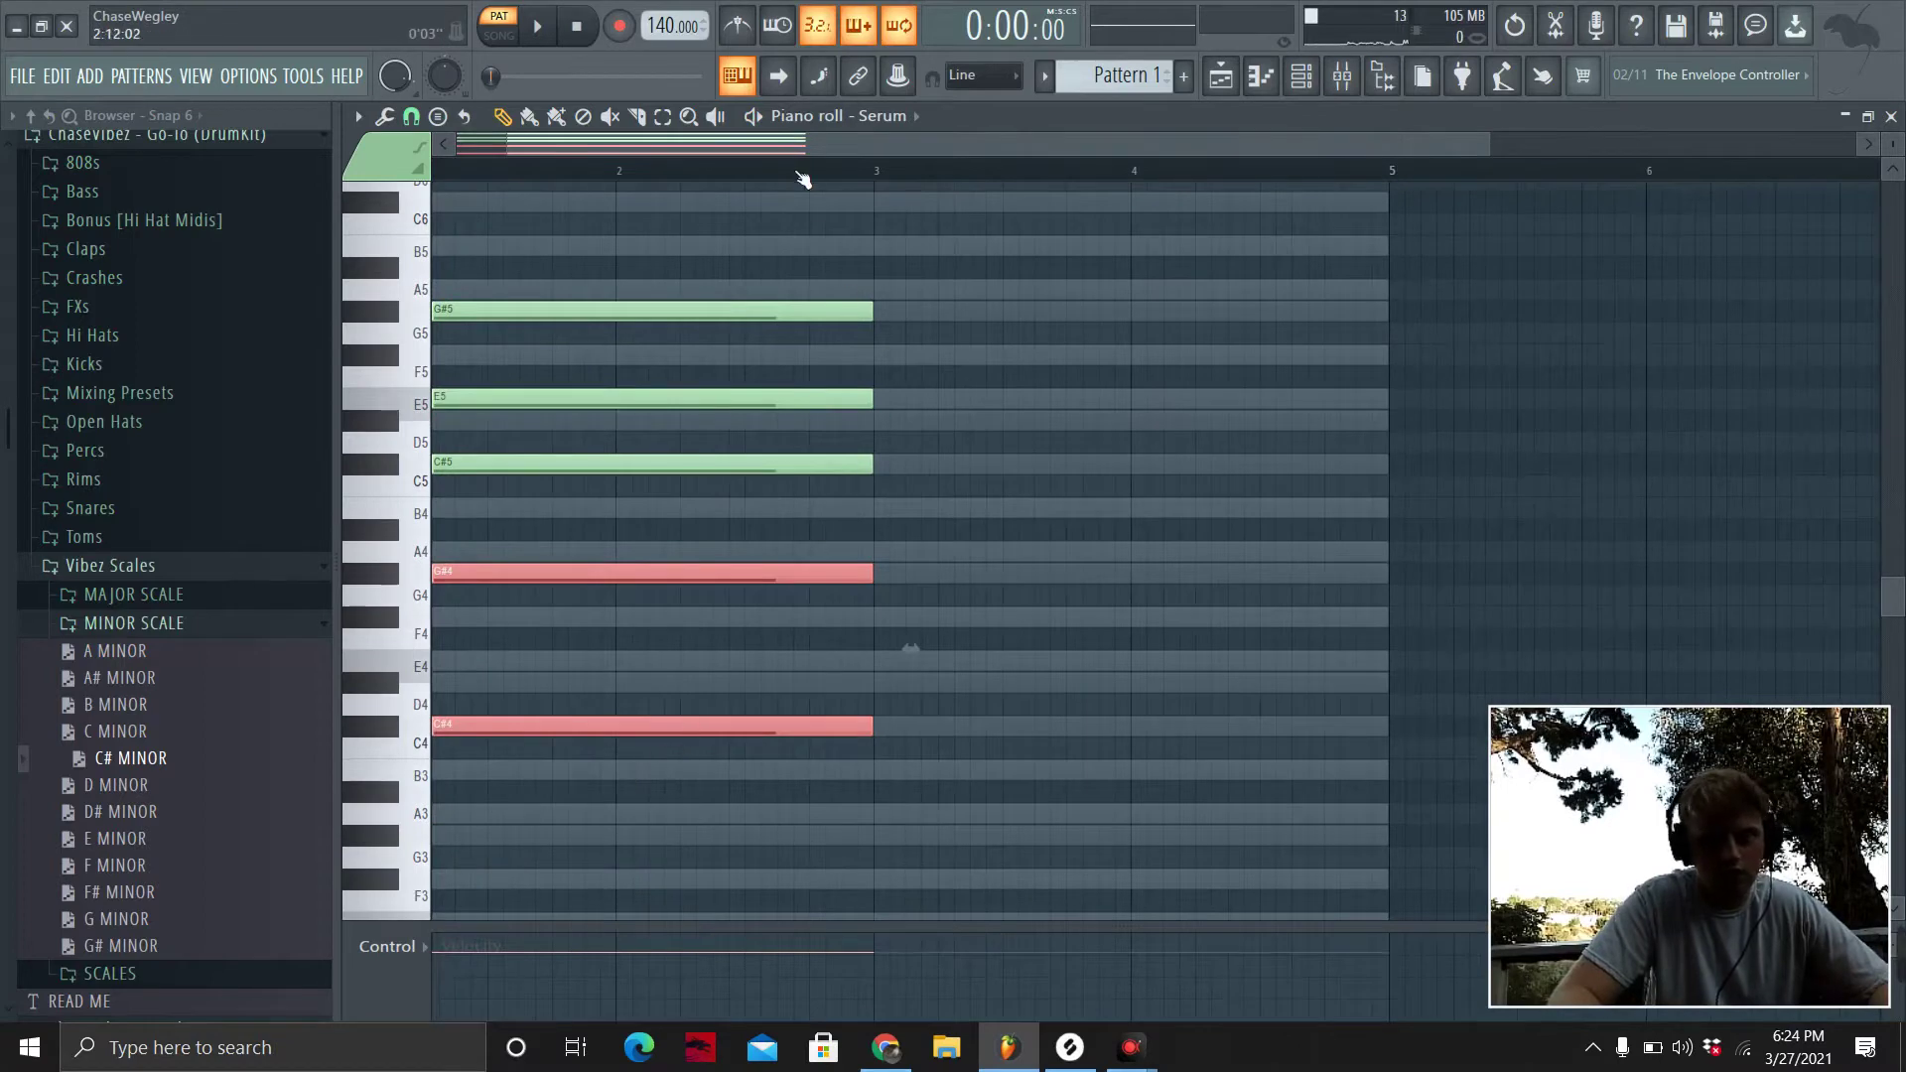
{"action": "scroll", "coordinate": [803, 179], "scroll_direction": "down", "scroll_amount": 1}
{"action": "key", "text": "ctrl+x"}
{"action": "key", "text": "space"}
{"action": "key", "text": "space"}
{"action": "left_click", "coordinate": [57, 77]}
{"action": "left_click", "coordinate": [57, 109]}
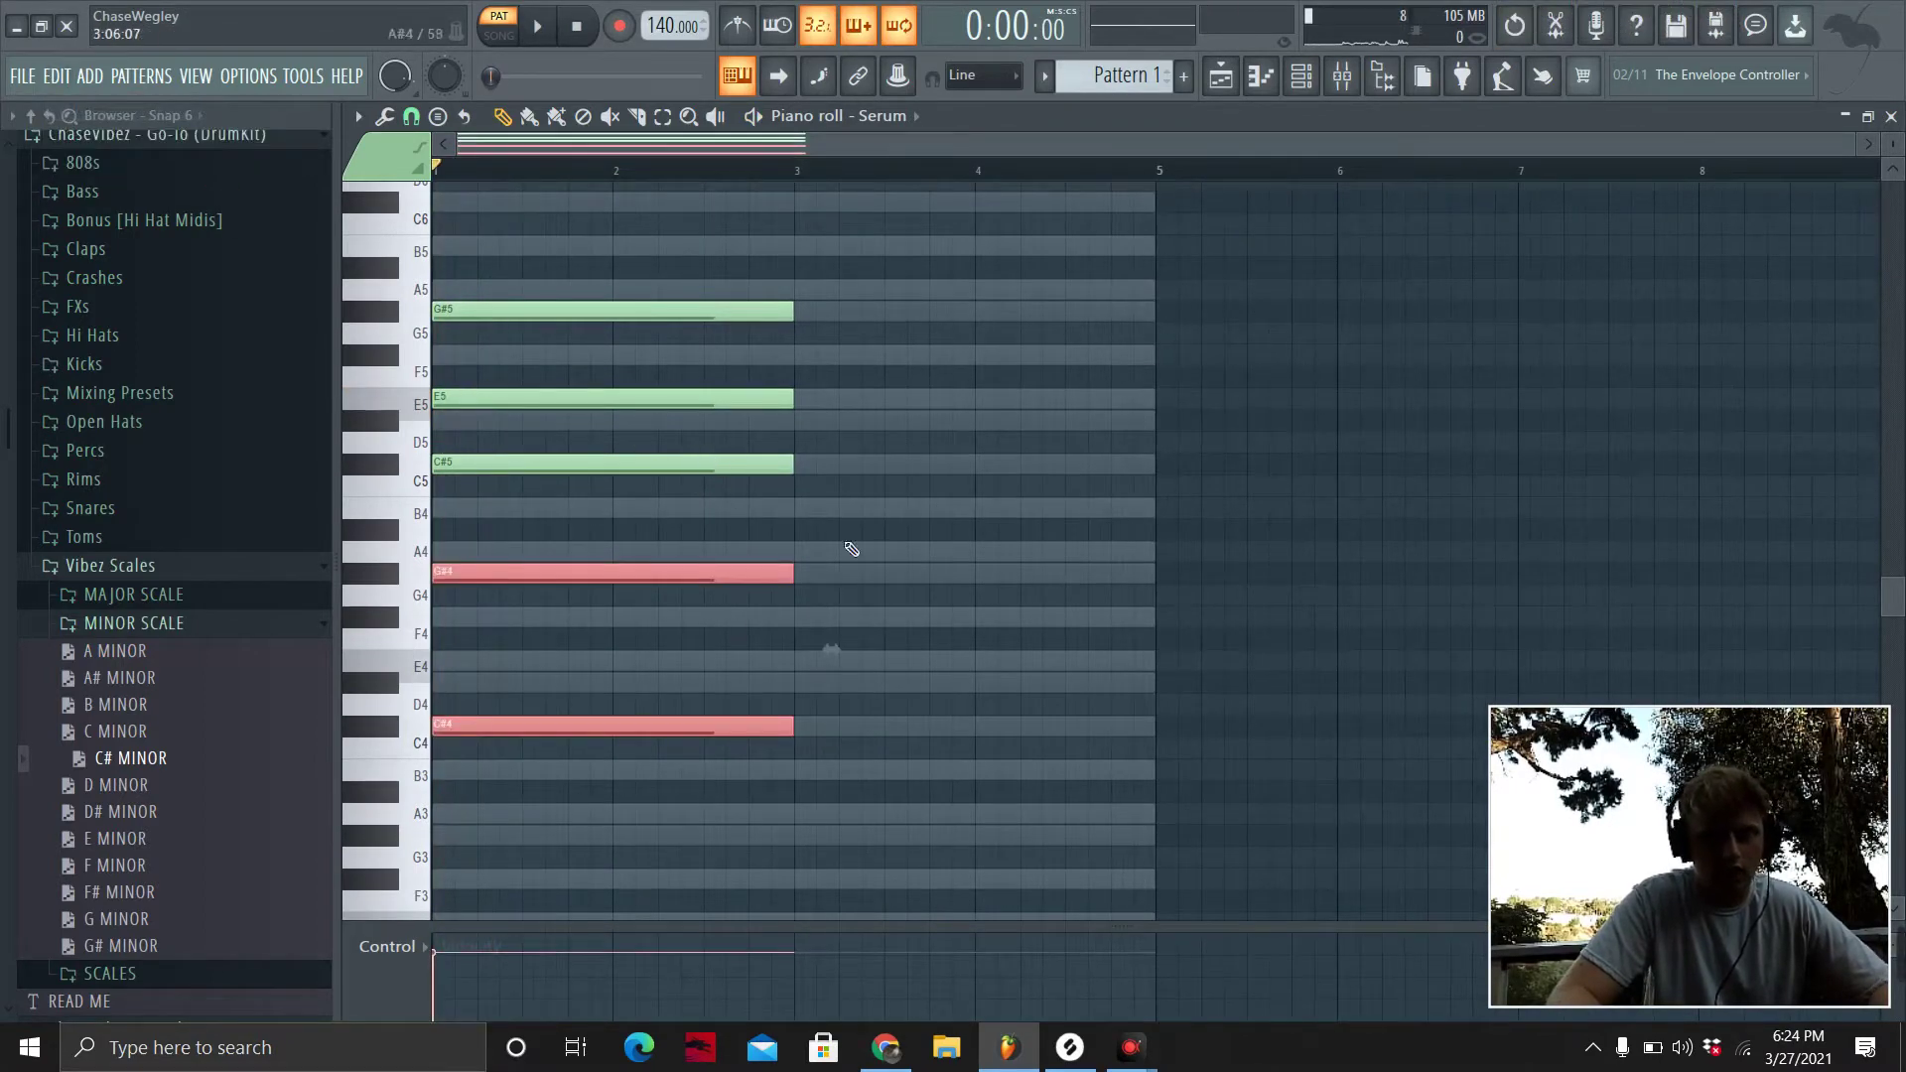
{"action": "key", "text": "ctrl+x"}
Shorten the C#5, E5 and G#5 notes together to about one and a half beats and play the chord.
{"action": "left_click_drag", "start_coordinate": [765, 560], "coordinate": [732, 213], "text": "ctrl"}
{"action": "left_click_drag", "start_coordinate": [791, 399], "coordinate": [500, 401]}
{"action": "key", "text": "space"}
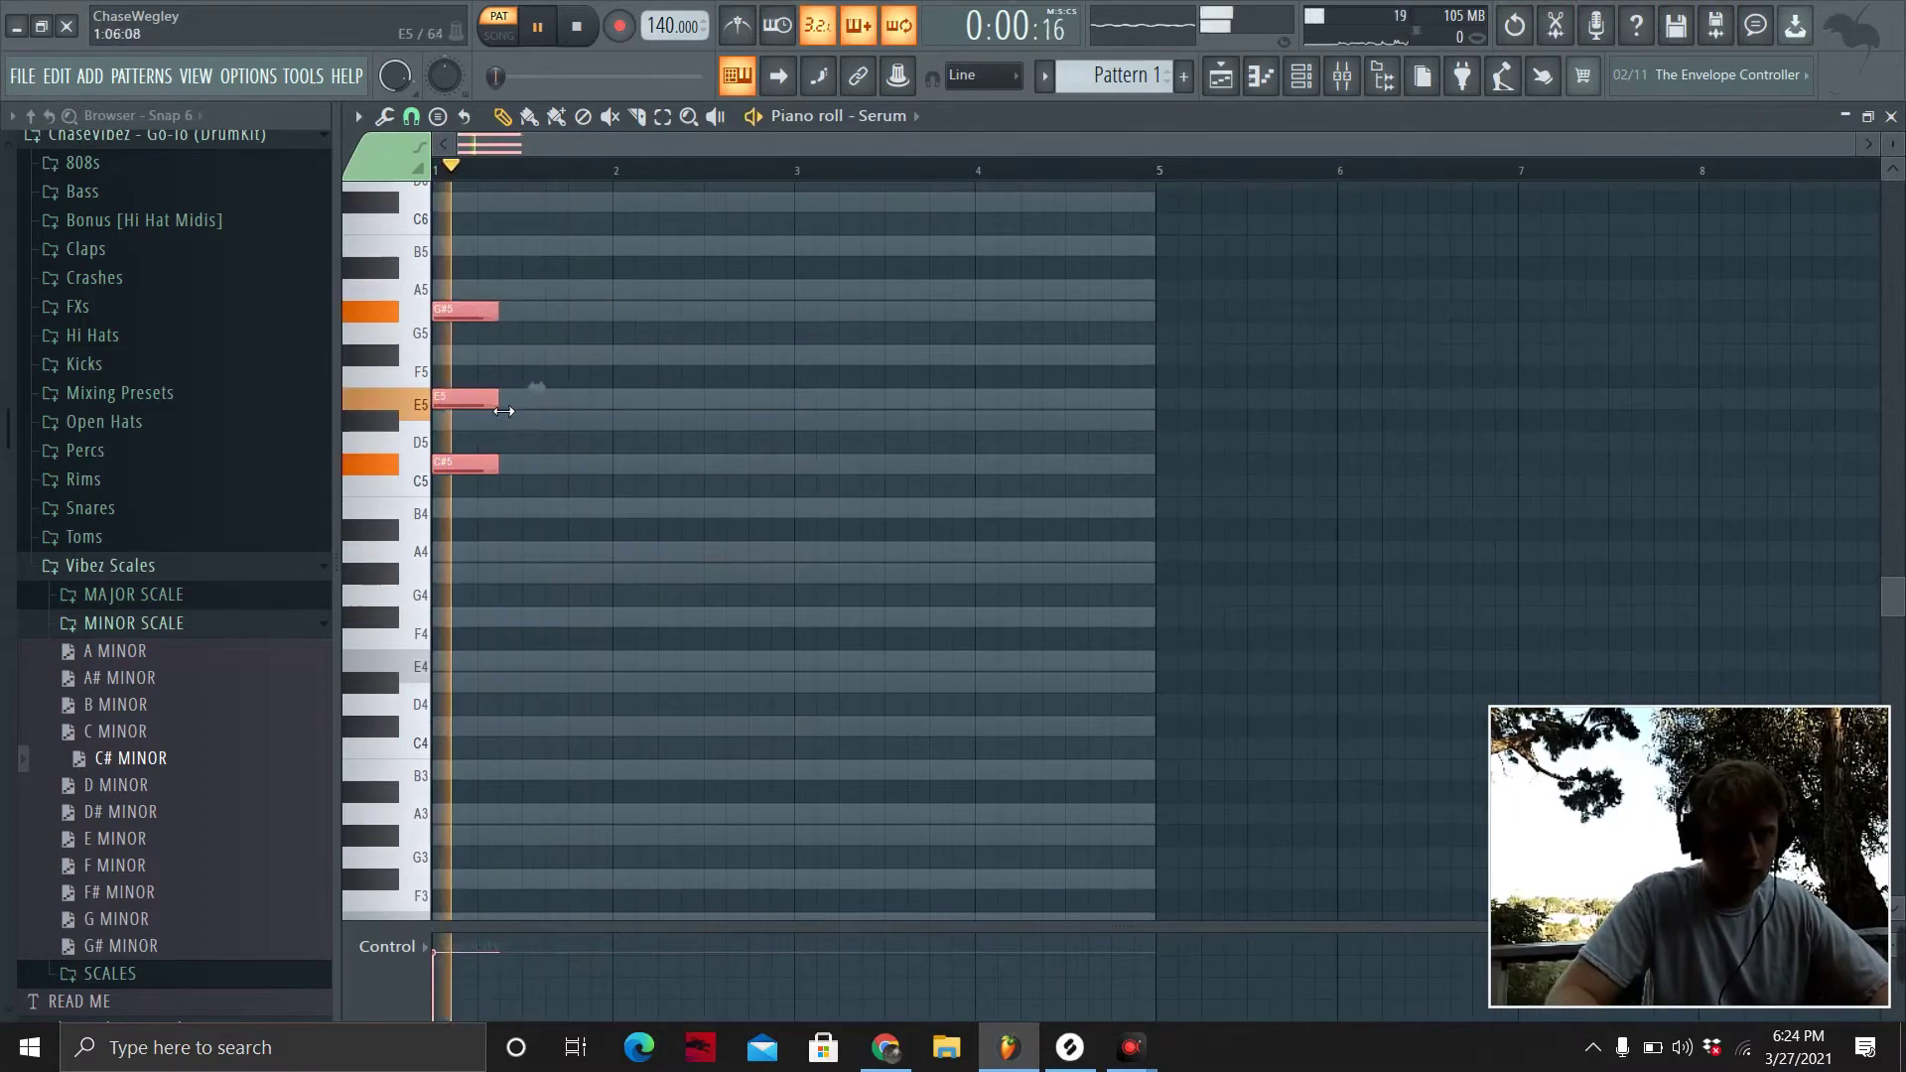
Add short B5 and C#6 melody notes after the opening chord in bar 1.
{"action": "key", "text": "space"}
{"action": "scroll", "coordinate": [502, 408], "scroll_direction": "up", "scroll_amount": 1}
{"action": "left_click", "coordinate": [581, 264]}
{"action": "left_click", "coordinate": [626, 218]}
Place a second chord of B4, D#5 and F#5, one beat long, on beat 4 of bar 1 and play it.
{"action": "left_click", "coordinate": [692, 487]}
{"action": "left_click", "coordinate": [692, 552]}
{"action": "left_click", "coordinate": [692, 639]}
{"action": "left_click_drag", "start_coordinate": [814, 467], "coordinate": [680, 660], "text": "ctrl"}
{"action": "key", "text": "space"}
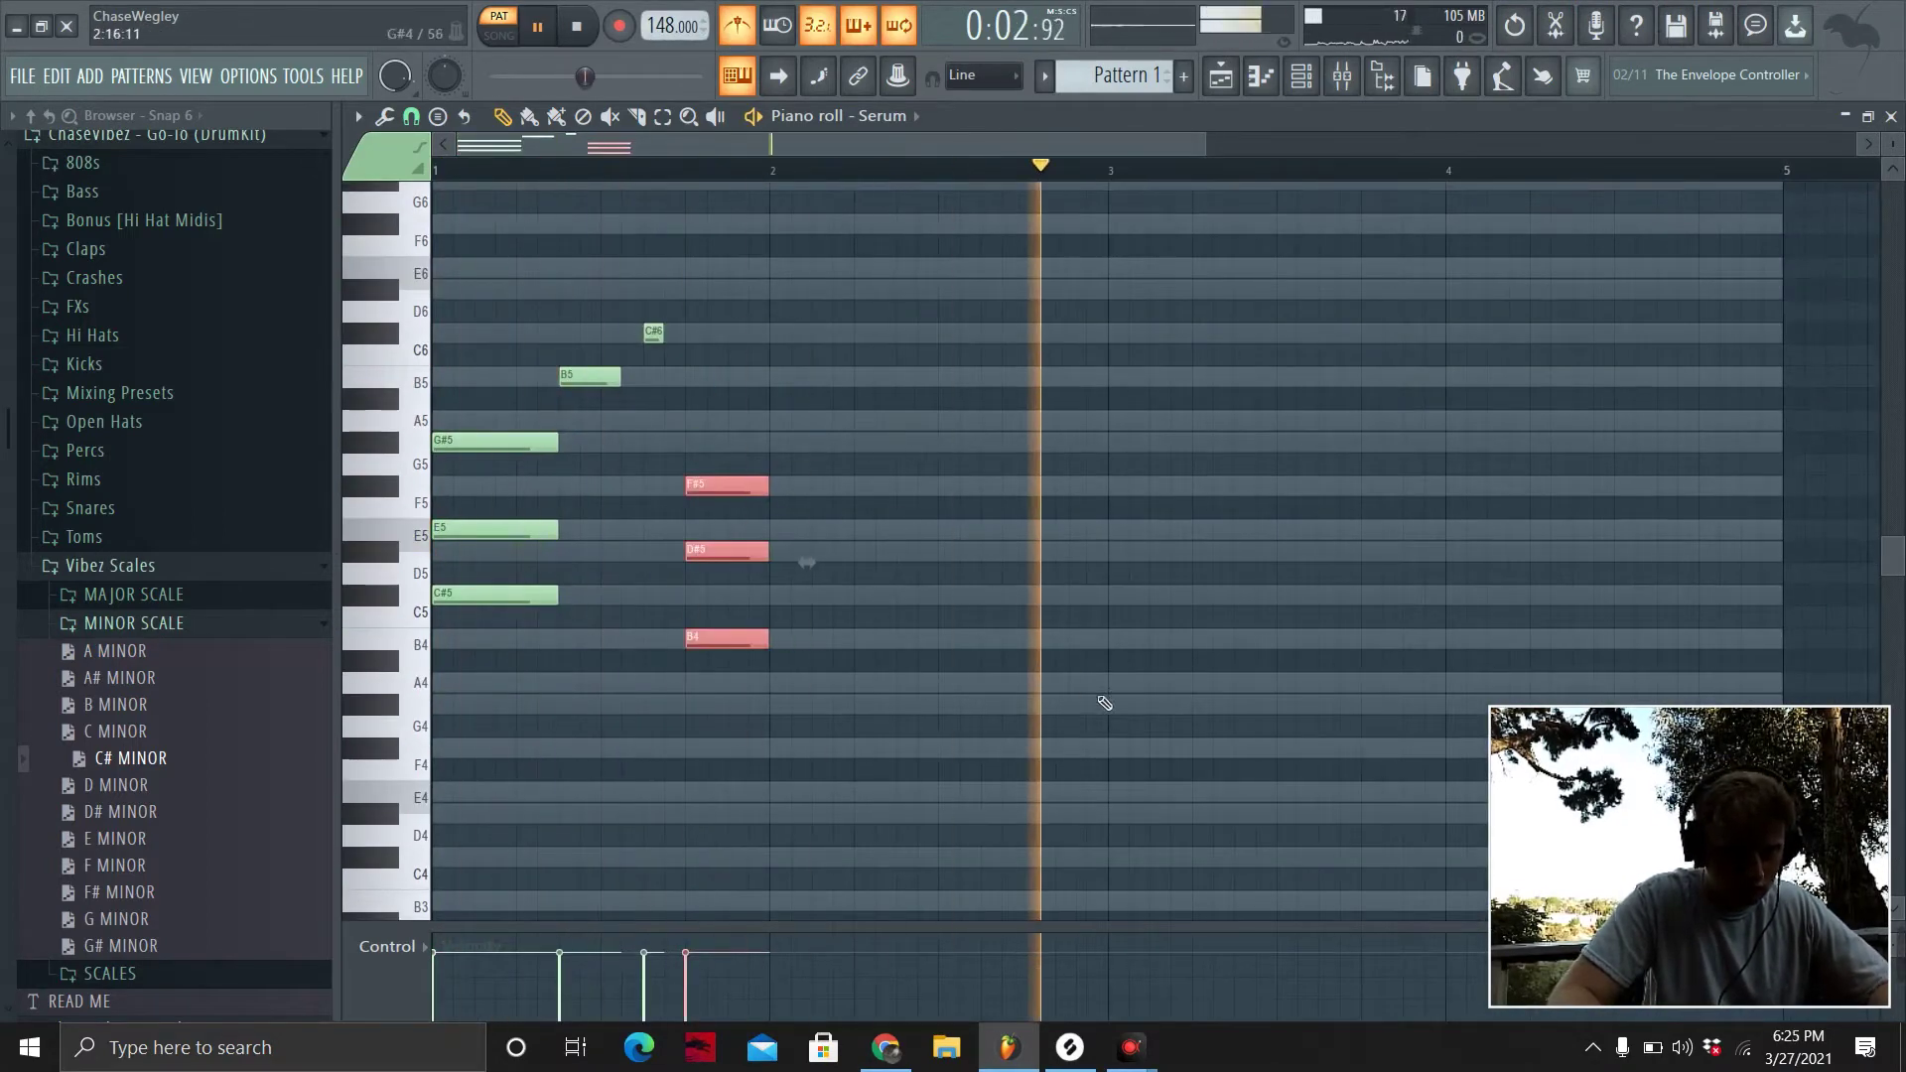
Add two-beat chords A4-C#5-E5 at bar 3 and G#4-B4-D#5 on its fourth beat, with short G#5 and B5 notes leading into bar 3.
{"action": "key", "text": "space"}
{"action": "left_click_drag", "start_coordinate": [728, 552], "coordinate": [1151, 595], "text": "shift"}
{"action": "mouse_move", "coordinate": [814, 530]}
{"action": "left_mouse_down", "text": "shift"}
{"action": "mouse_move", "coordinate": [950, 551]}
{"action": "mouse_move", "coordinate": [883, 530]}
{"action": "left_mouse_up", "text": "shift"}
{"action": "key", "text": "space"}
{"action": "key", "text": "space"}
{"action": "left_click", "coordinate": [754, 421]}
{"action": "left_click", "coordinate": [776, 377]}
Shorten all the chord notes to about half a beat and play the pattern.
{"action": "left_click_drag", "start_coordinate": [1076, 521], "coordinate": [881, 800], "text": "ctrl"}
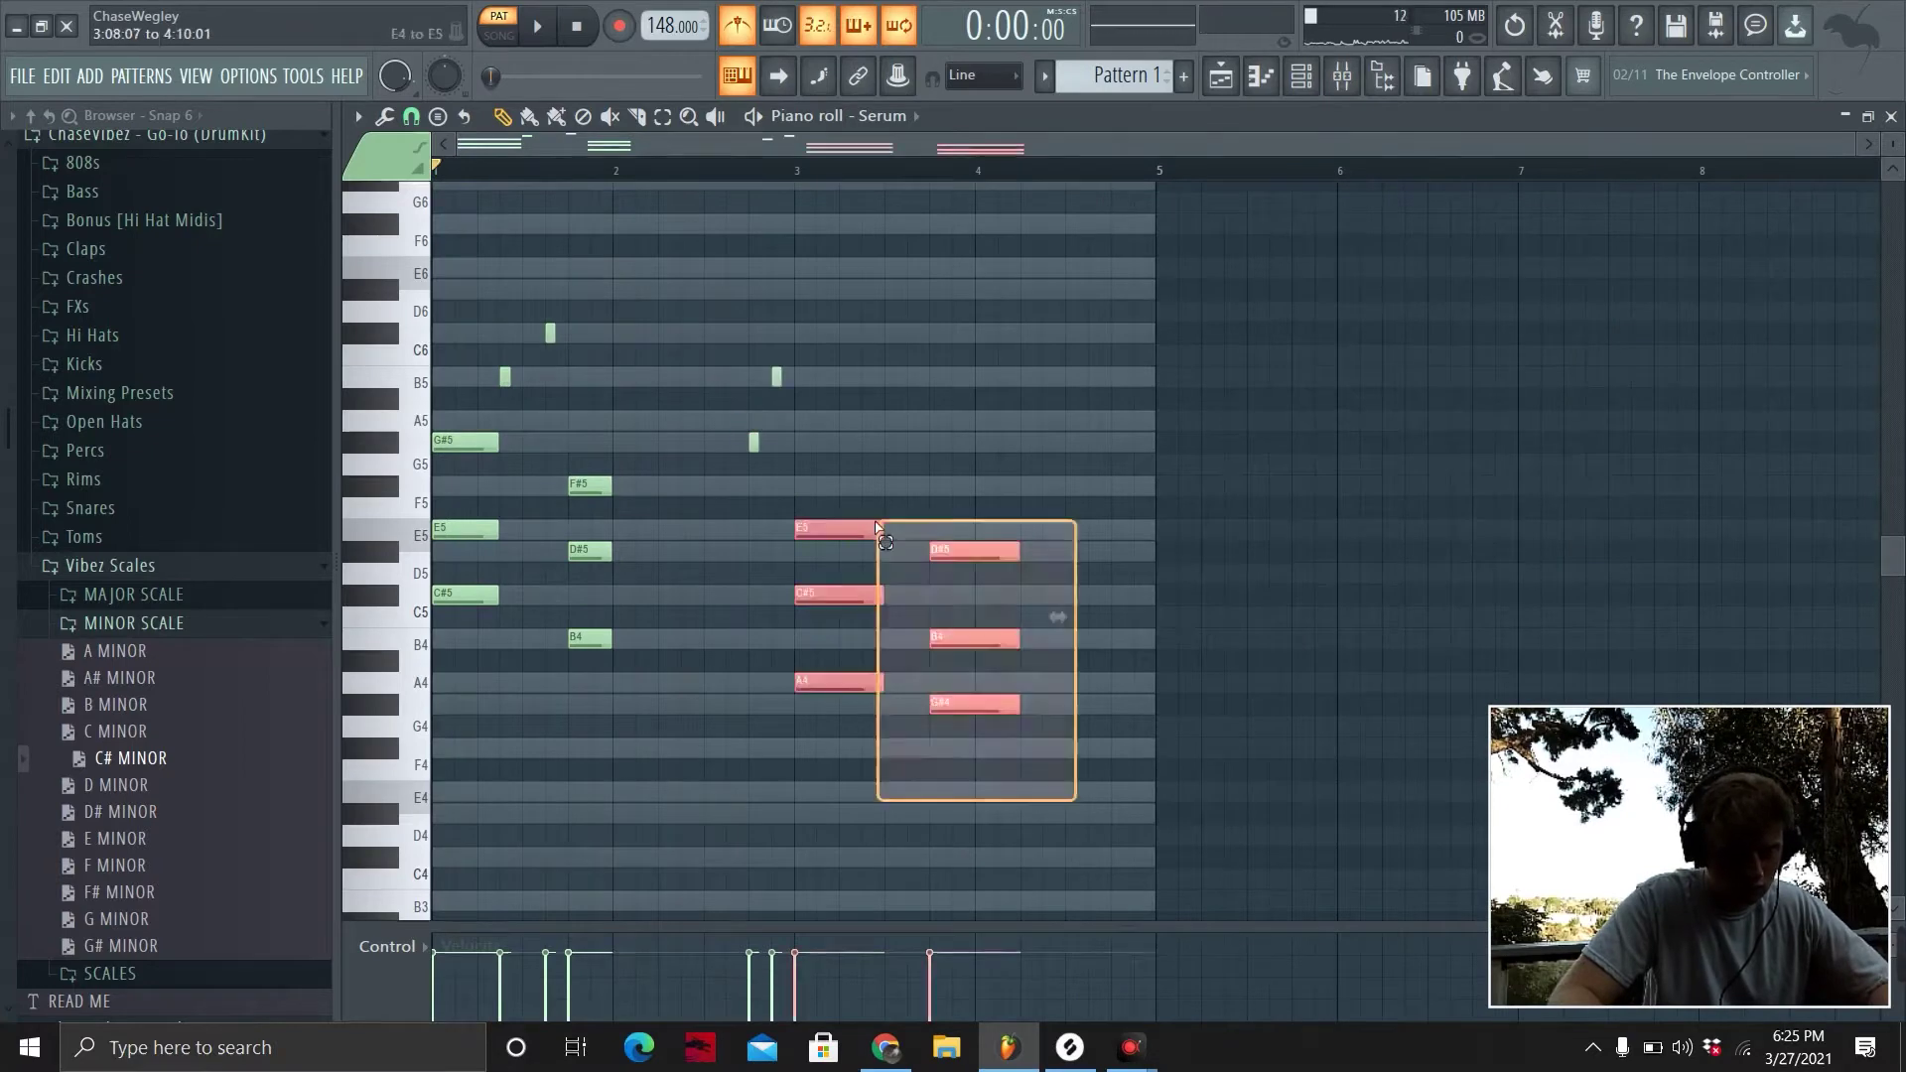
{"action": "left_click_drag", "start_coordinate": [882, 682], "coordinate": [813, 682]}
{"action": "key", "text": "space"}
{"action": "key", "text": "space"}
Lower the two lead-in notes before bar 3 to F#5 and G#5, and play the pattern.
{"action": "mouse_move", "coordinate": [753, 441]}
{"action": "left_mouse_down"}
{"action": "mouse_move", "coordinate": [753, 379]}
{"action": "mouse_move", "coordinate": [754, 486]}
{"action": "left_mouse_up"}
{"action": "left_click_drag", "start_coordinate": [776, 378], "coordinate": [776, 443]}
{"action": "key", "text": "space"}
{"action": "key", "text": "space"}
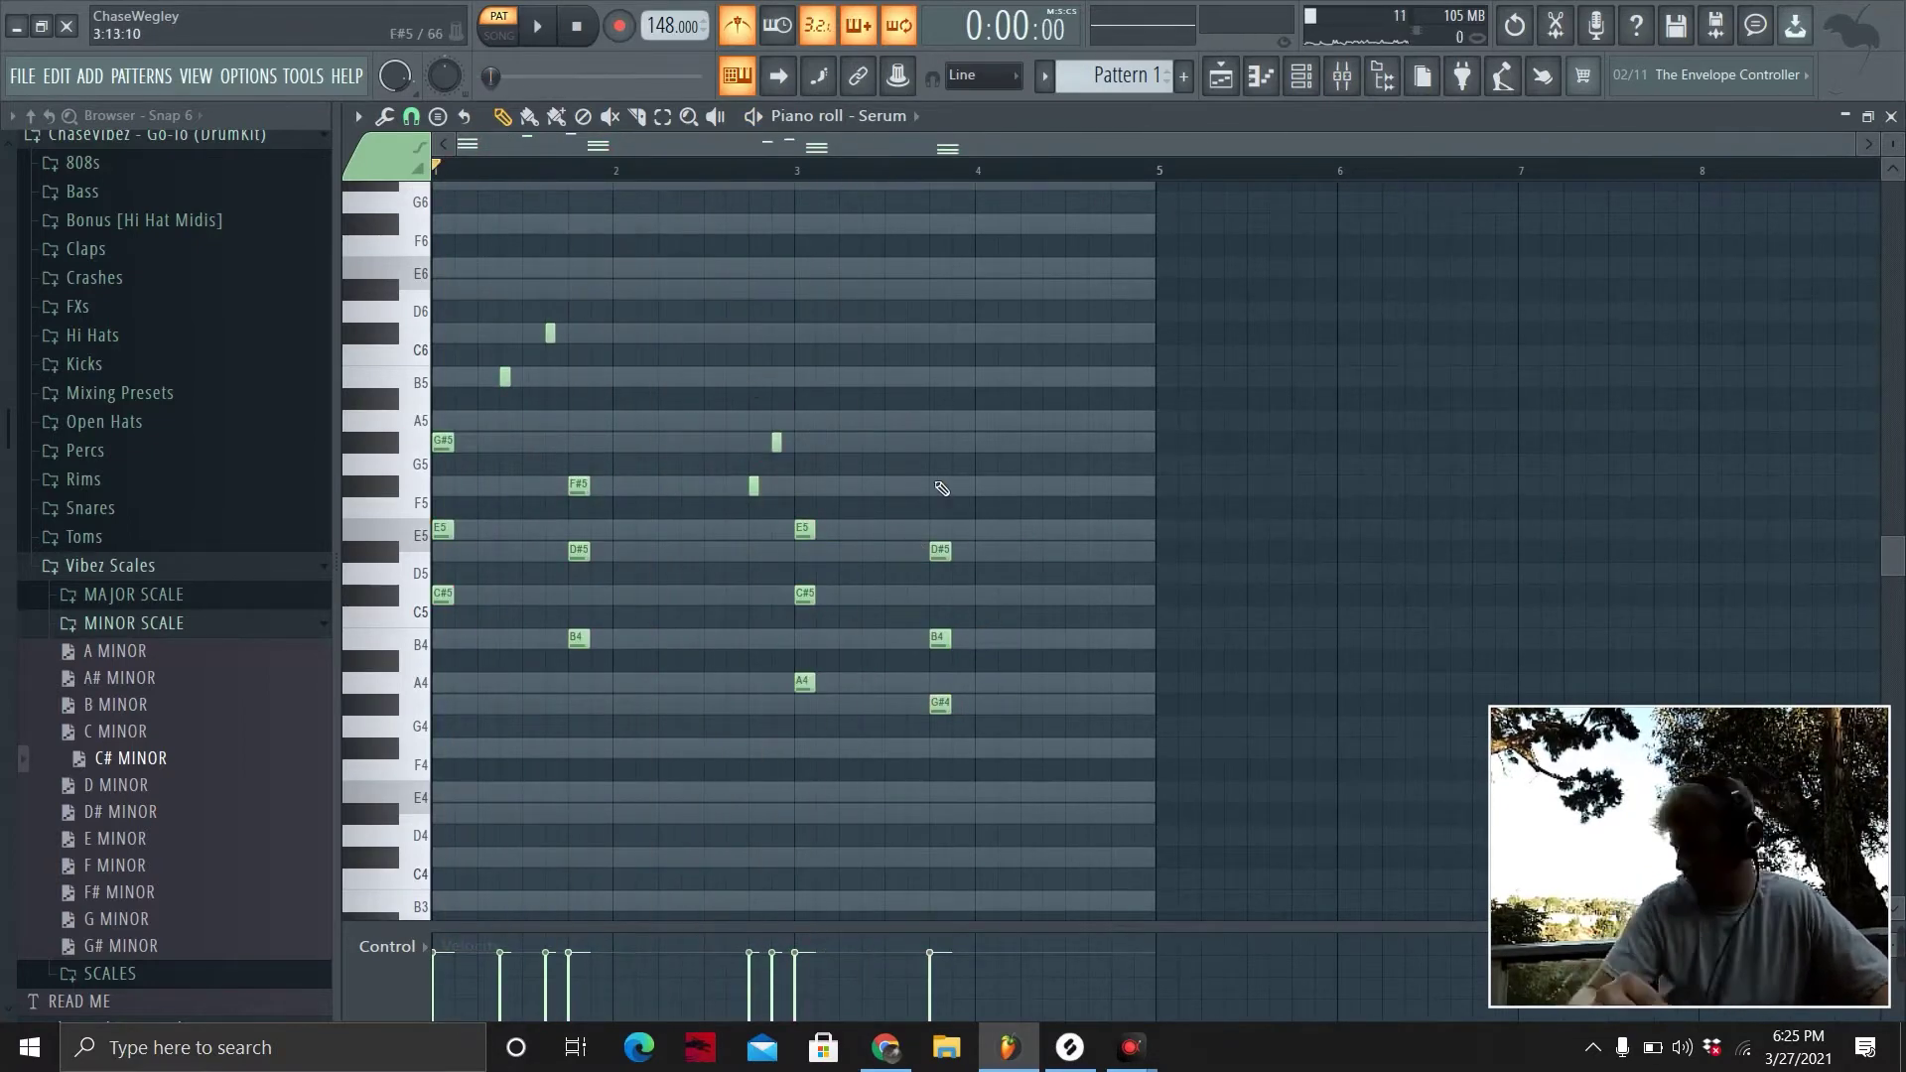
Add short G#5, B5 and F#5 melody notes in bar 3 and a G#5 in bar 4, playing the pattern.
{"action": "key", "text": "space"}
{"action": "key", "text": "space"}
{"action": "left_click", "coordinate": [867, 443]}
{"action": "left_click", "coordinate": [889, 377]}
{"action": "left_click", "coordinate": [935, 486]}
{"action": "left_click", "coordinate": [1026, 443]}
{"action": "key", "text": "space"}
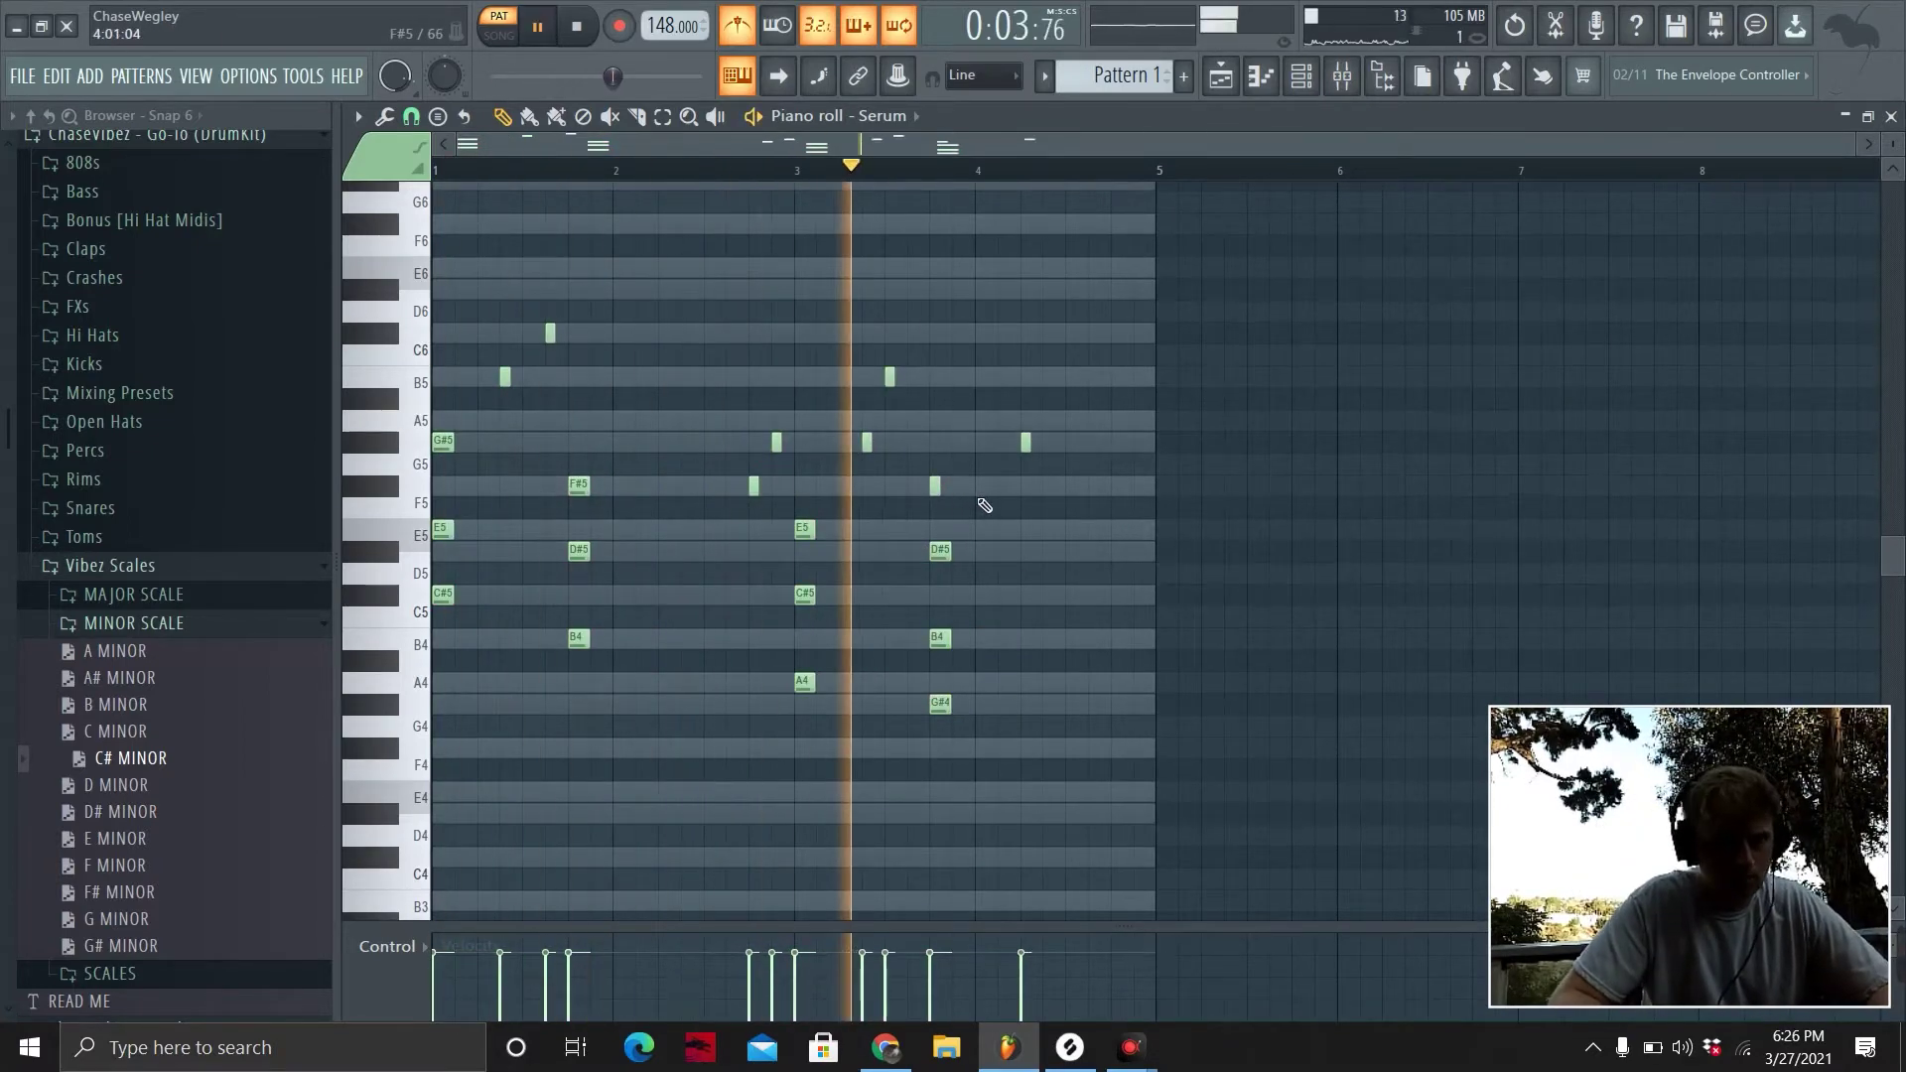
Move bar 3's B5 a quarter beat earlier, directly after the G#5, and lengthen bar 3's F#5 to match the chord below.
{"action": "key", "text": "space"}
{"action": "left_click_drag", "start_coordinate": [890, 377], "coordinate": [878, 377]}
{"action": "key", "text": "space"}
{"action": "key", "text": "space"}
{"action": "left_click_drag", "start_coordinate": [938, 485], "coordinate": [950, 485]}
Add a rising G#5, A5, B5 run at the end of bar 4 and play the pattern.
{"action": "left_click", "coordinate": [1116, 443]}
{"action": "left_click", "coordinate": [1128, 421]}
{"action": "left_click", "coordinate": [1144, 377]}
{"action": "key", "text": "space"}
{"action": "key", "text": "space"}
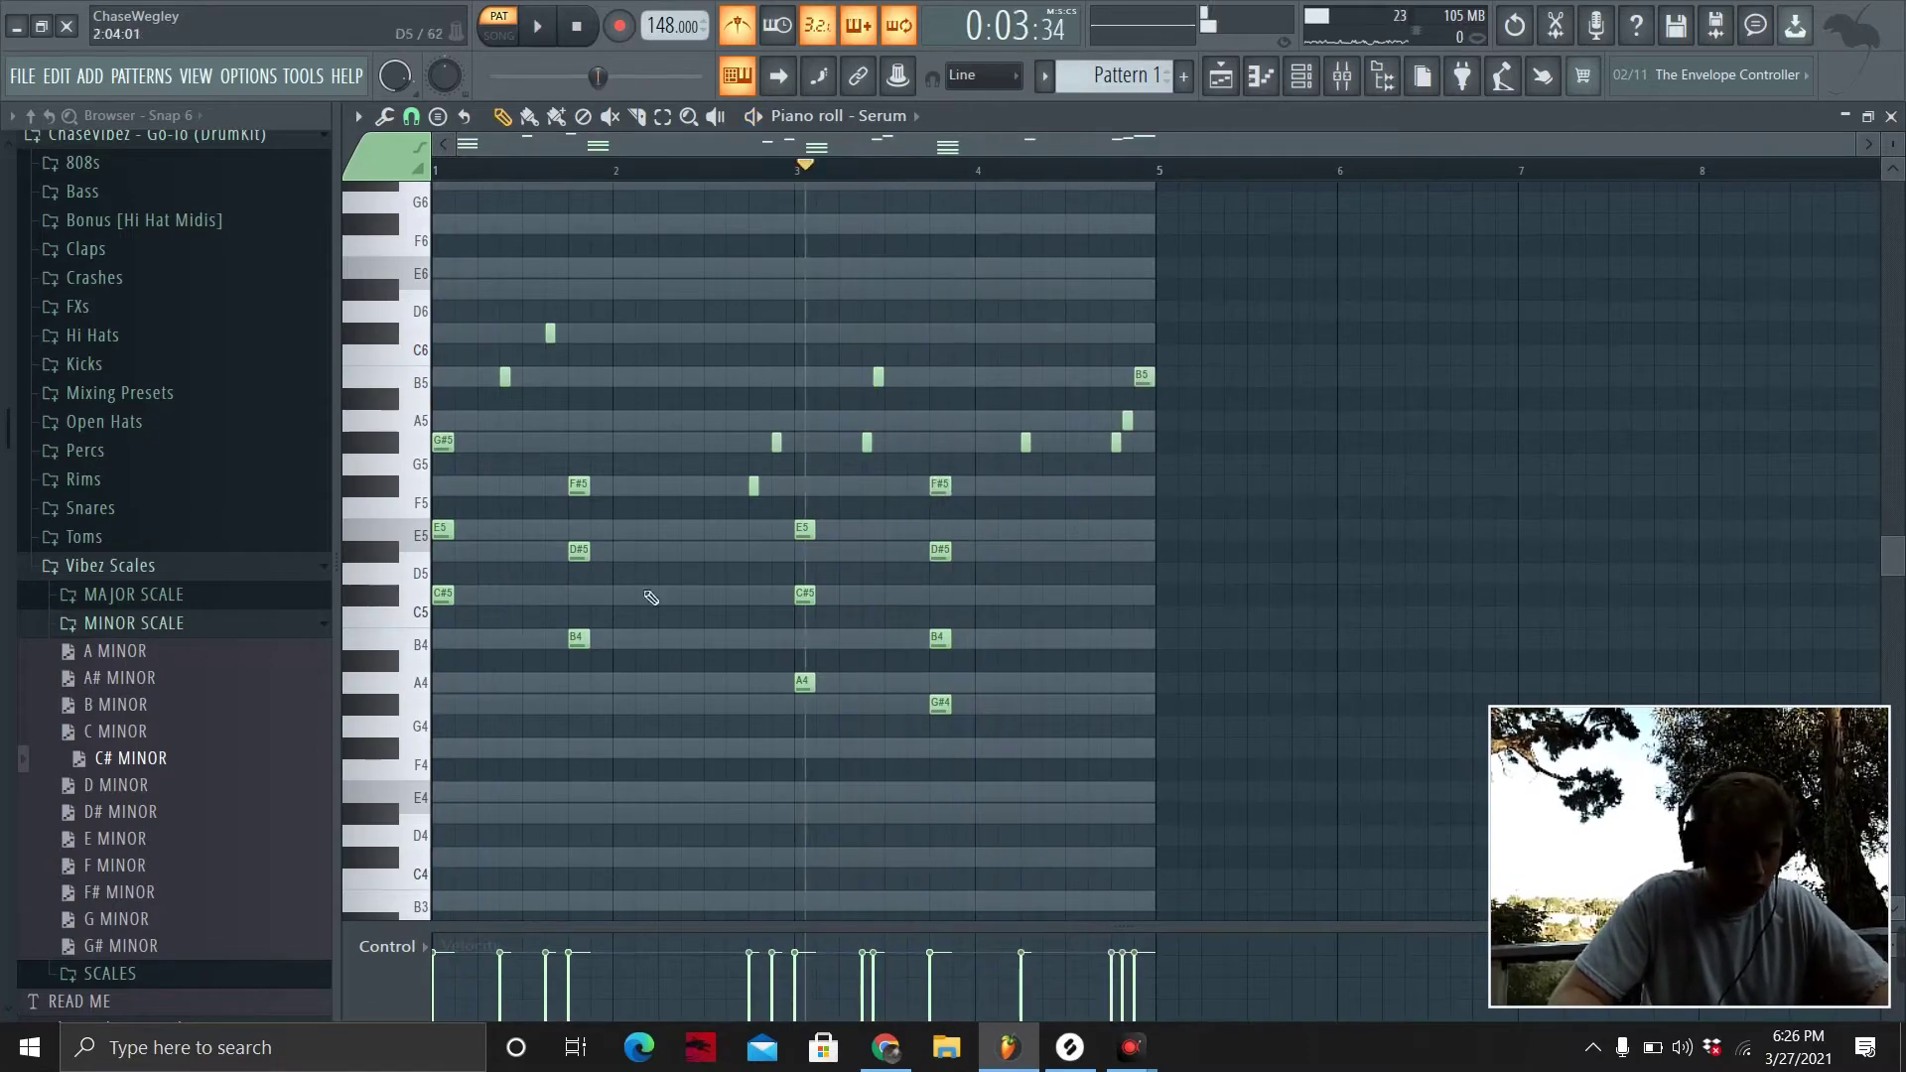
Duplicate the root and fifth of each of the four chords one octave lower and play the result.
{"action": "left_click", "coordinate": [940, 551], "text": "ctrl+shift"}
{"action": "left_click_drag", "start_coordinate": [940, 551], "coordinate": [940, 813], "text": "shift"}
{"action": "key", "text": "space"}
{"action": "scroll", "coordinate": [789, 382], "scroll_direction": "down", "scroll_amount": 1}
{"action": "key", "text": "space"}
{"action": "scroll", "coordinate": [472, 353], "scroll_direction": "up", "scroll_amount": 2}
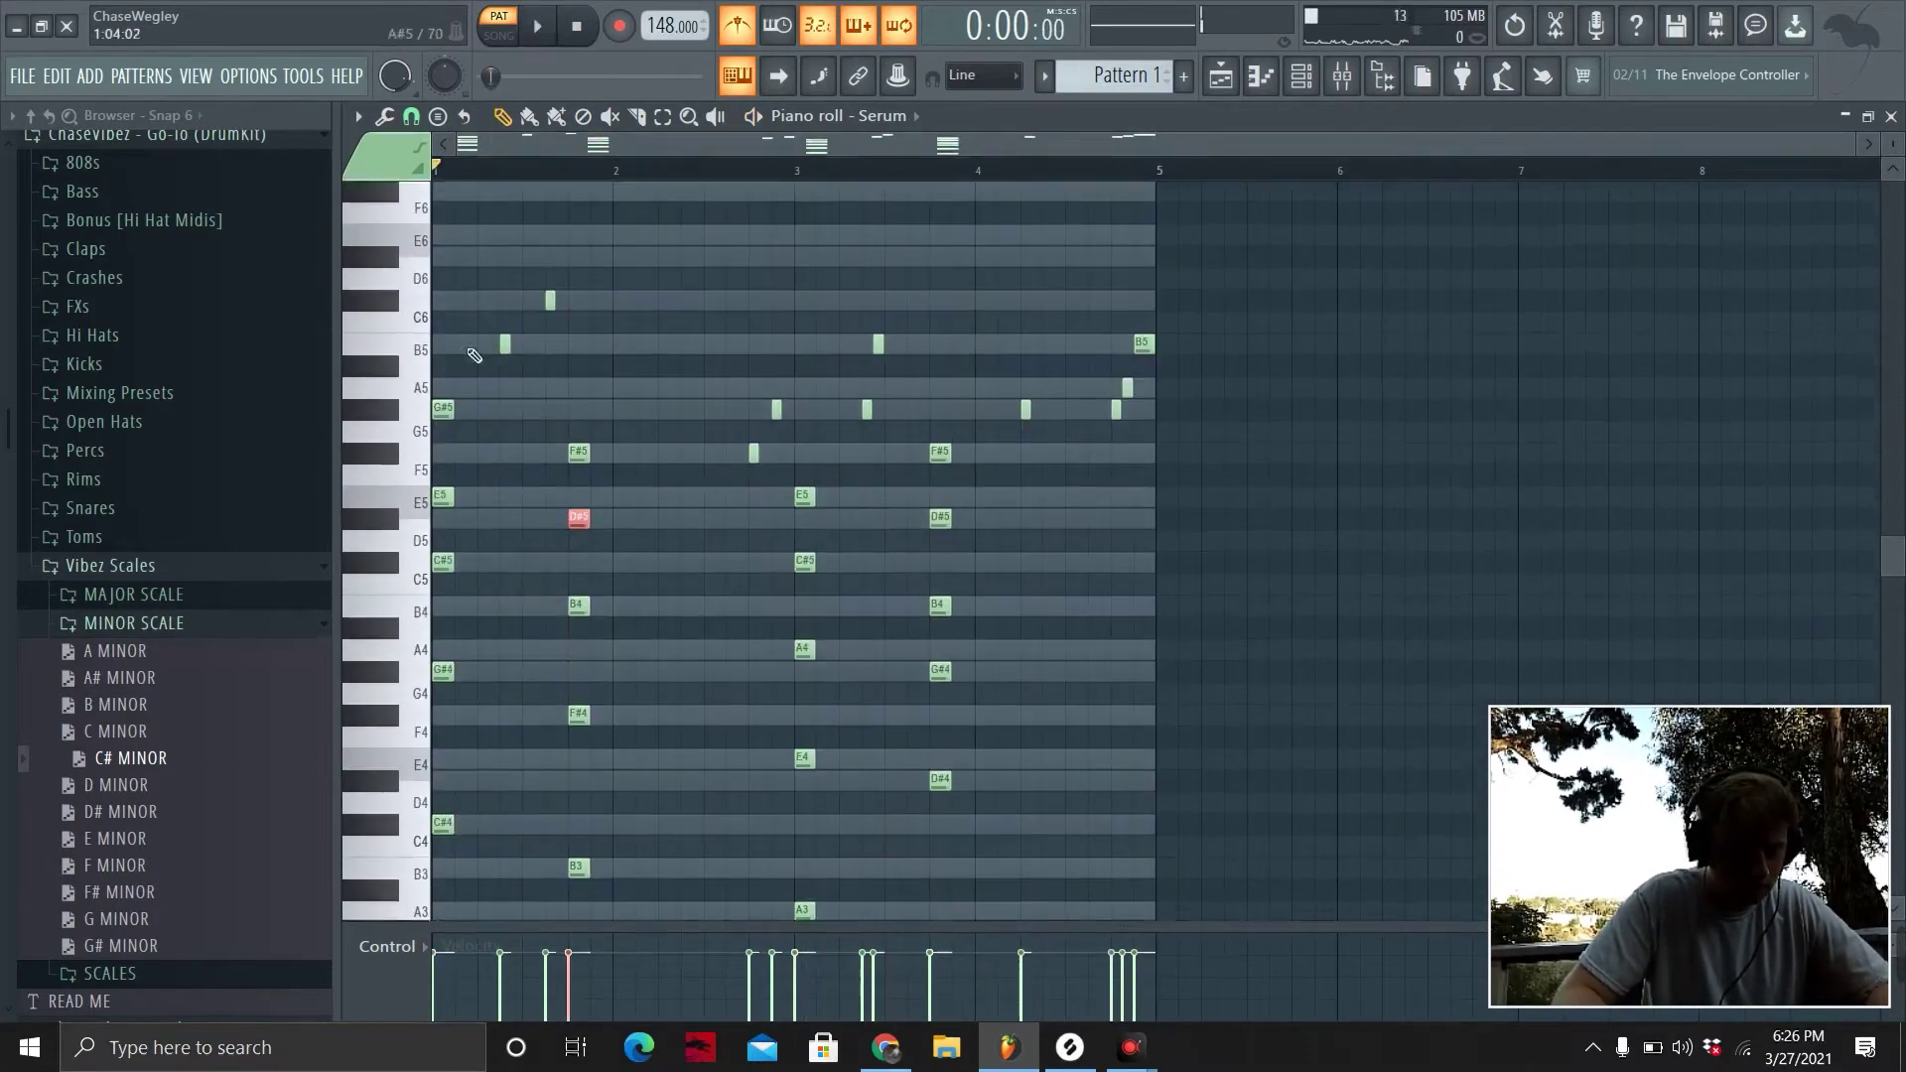
Add a high E6 above the opening chord, raise the second chord's F#5 to G#5, and play the pattern.
{"action": "left_click", "coordinate": [442, 334]}
{"action": "key", "text": "space"}
{"action": "key", "text": "space"}
{"action": "left_click_drag", "start_coordinate": [577, 551], "coordinate": [577, 507]}
{"action": "key", "text": "space"}
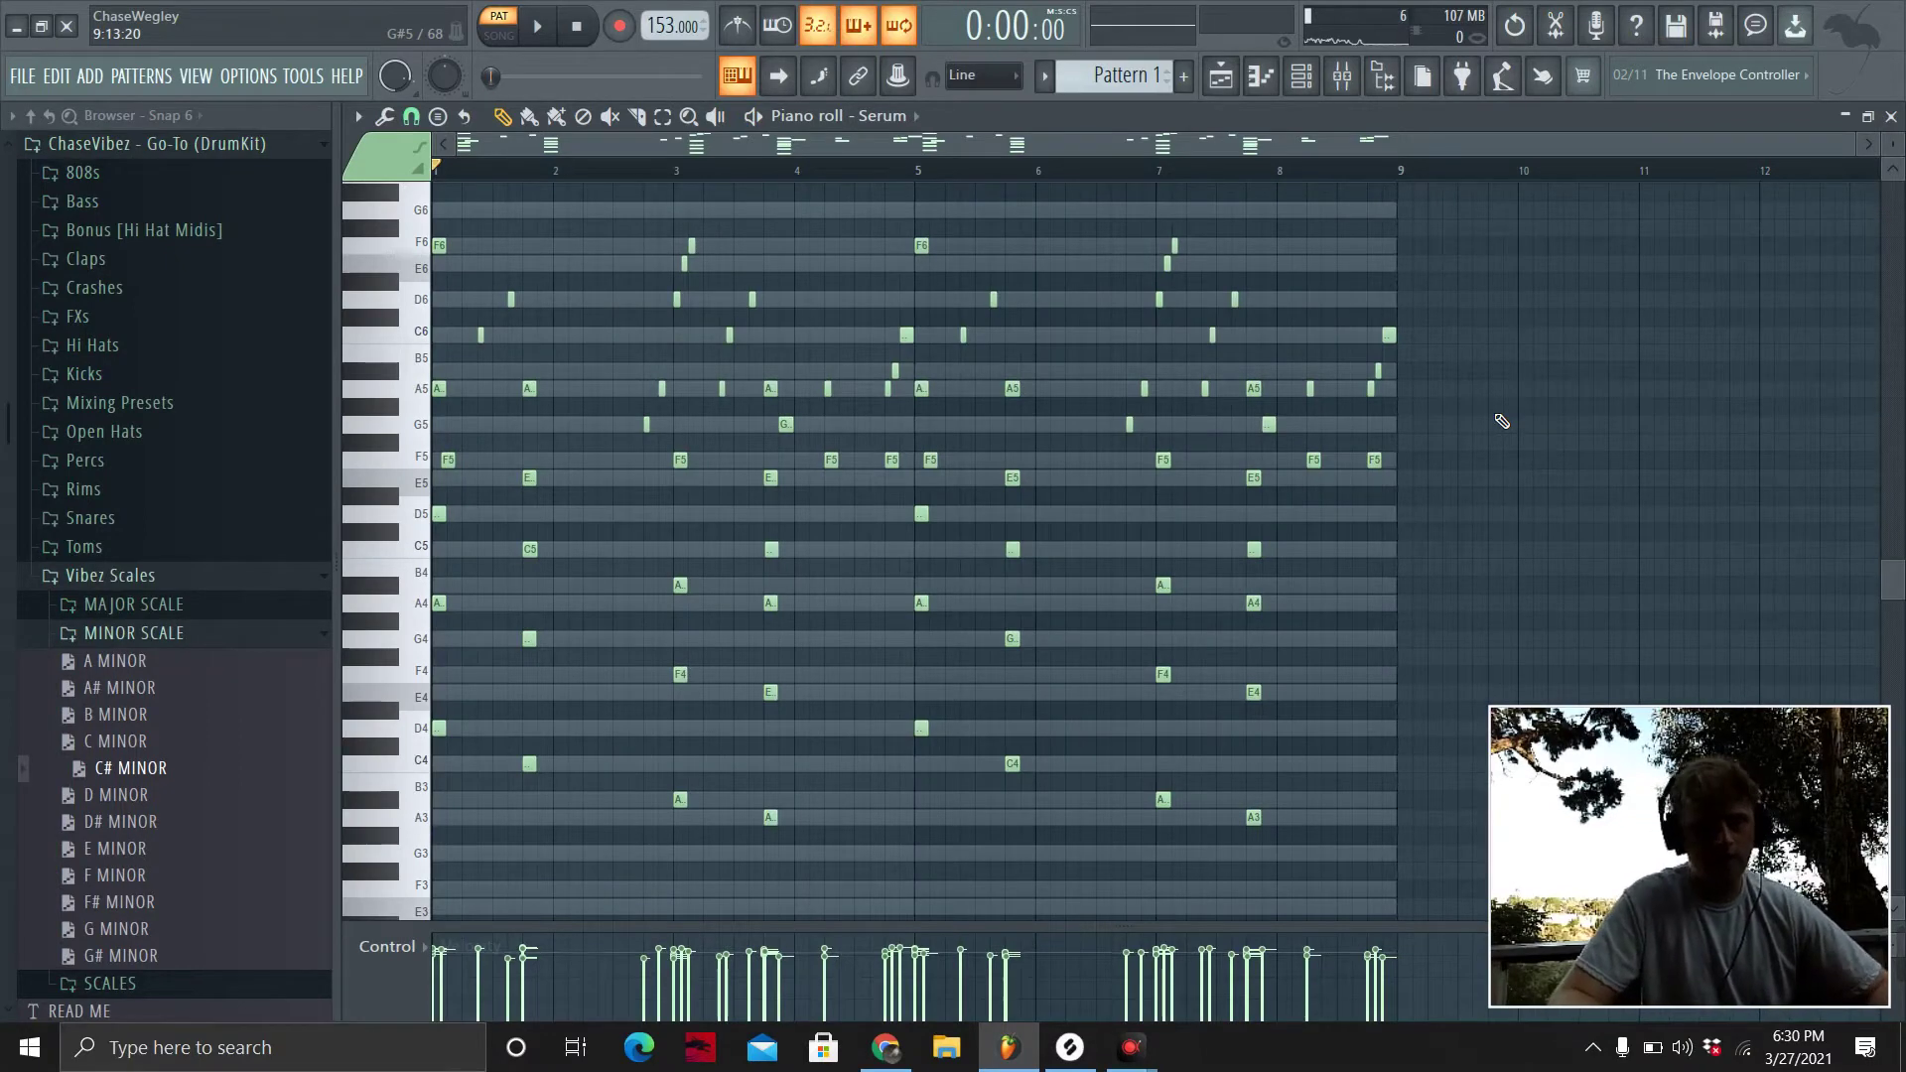
Play the full eight-bar melody from the beginning.
{"action": "key", "text": "space"}
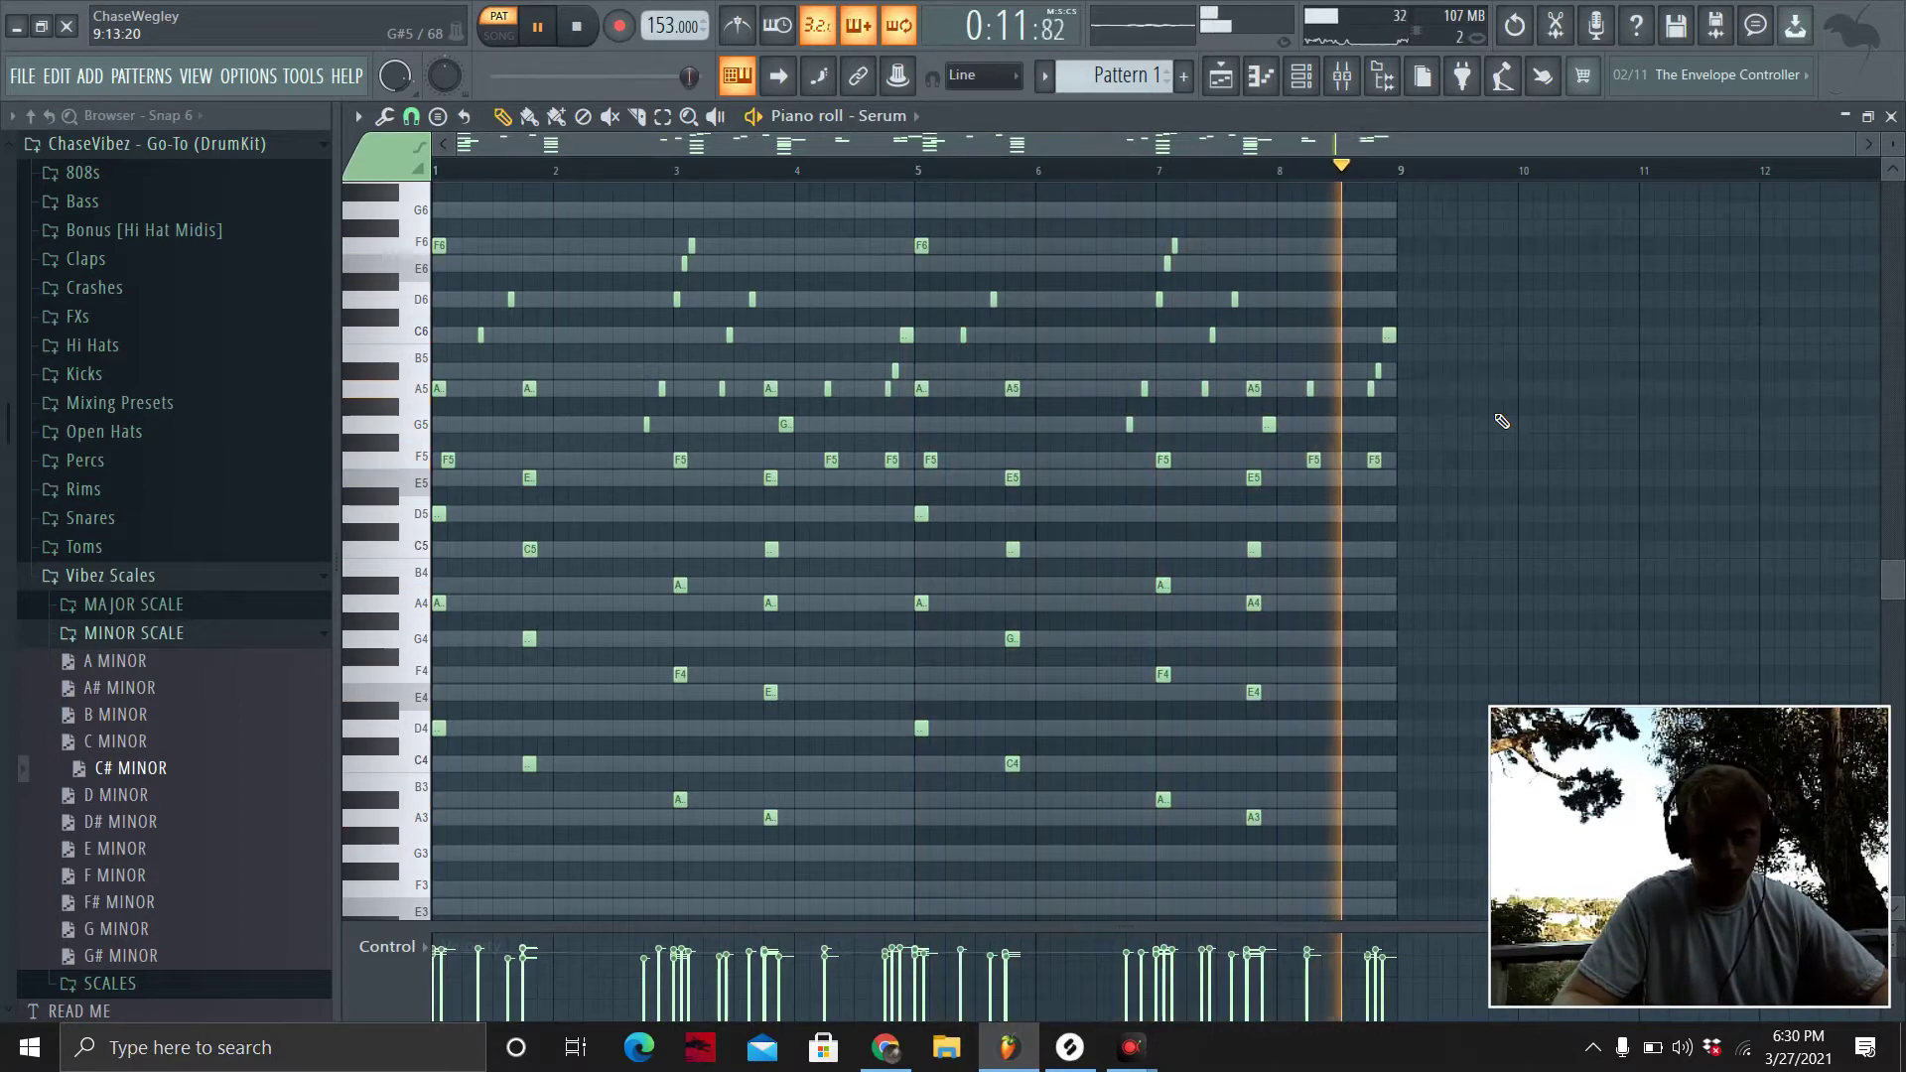
{"action": "key", "text": "space"}
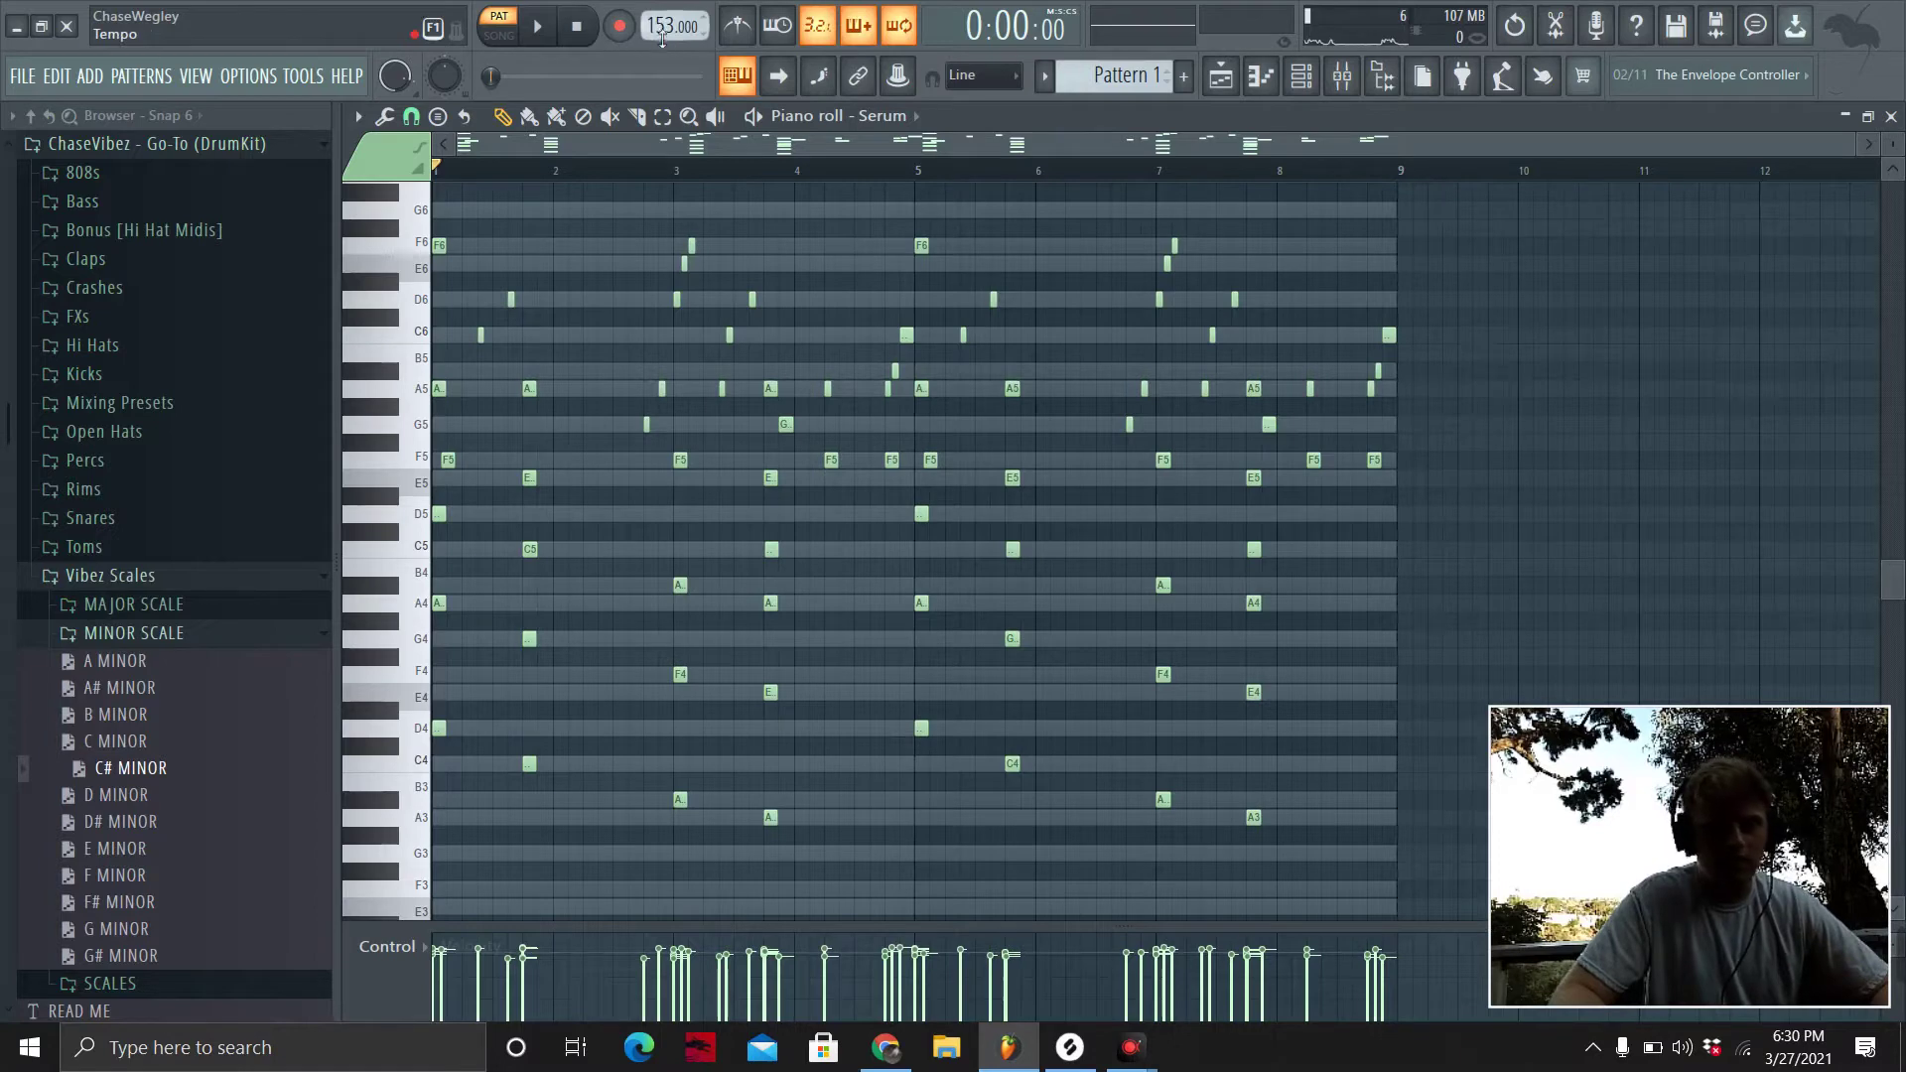
Insert a second Serum instrument above the existing Serum channel in the channel rack.
{"action": "left_click", "coordinate": [1299, 87]}
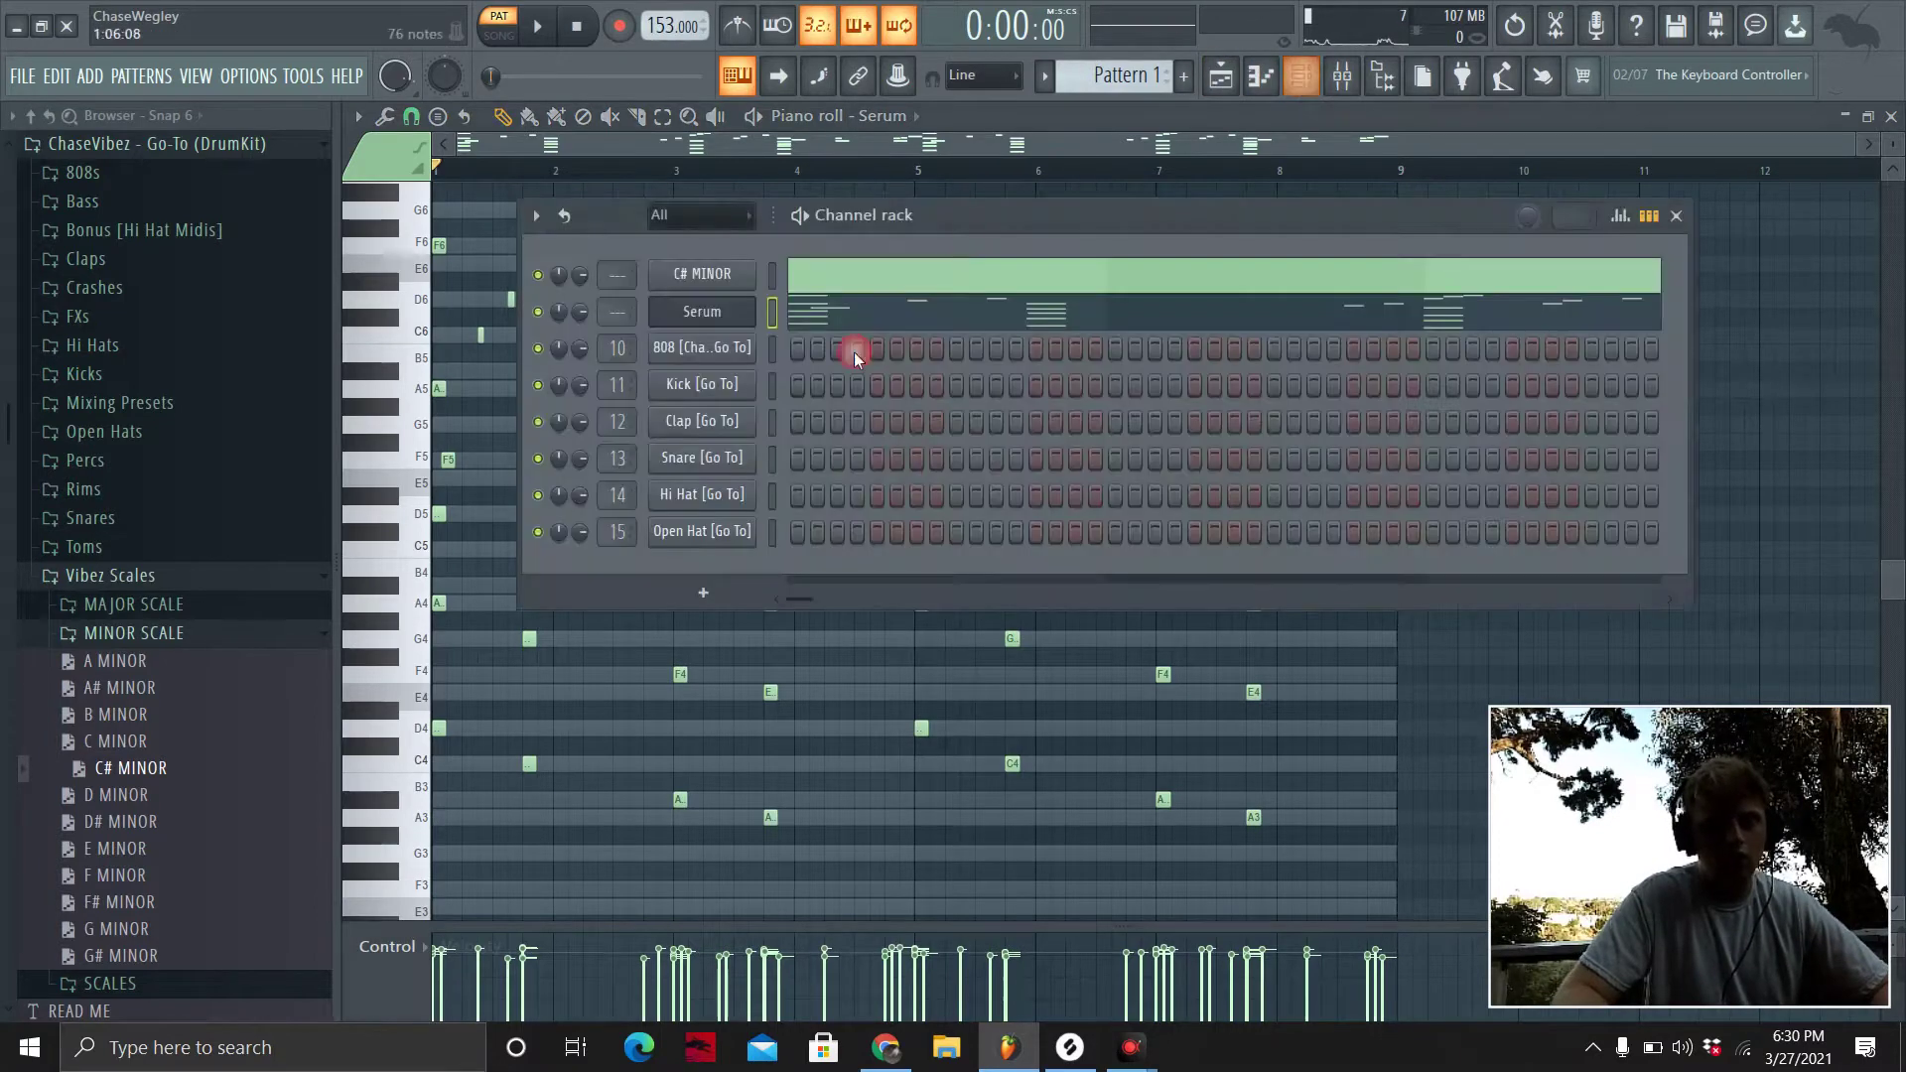
{"action": "right_click", "coordinate": [709, 323]}
{"action": "mouse_move", "coordinate": [834, 468]}
{"action": "left_click", "coordinate": [1429, 254]}
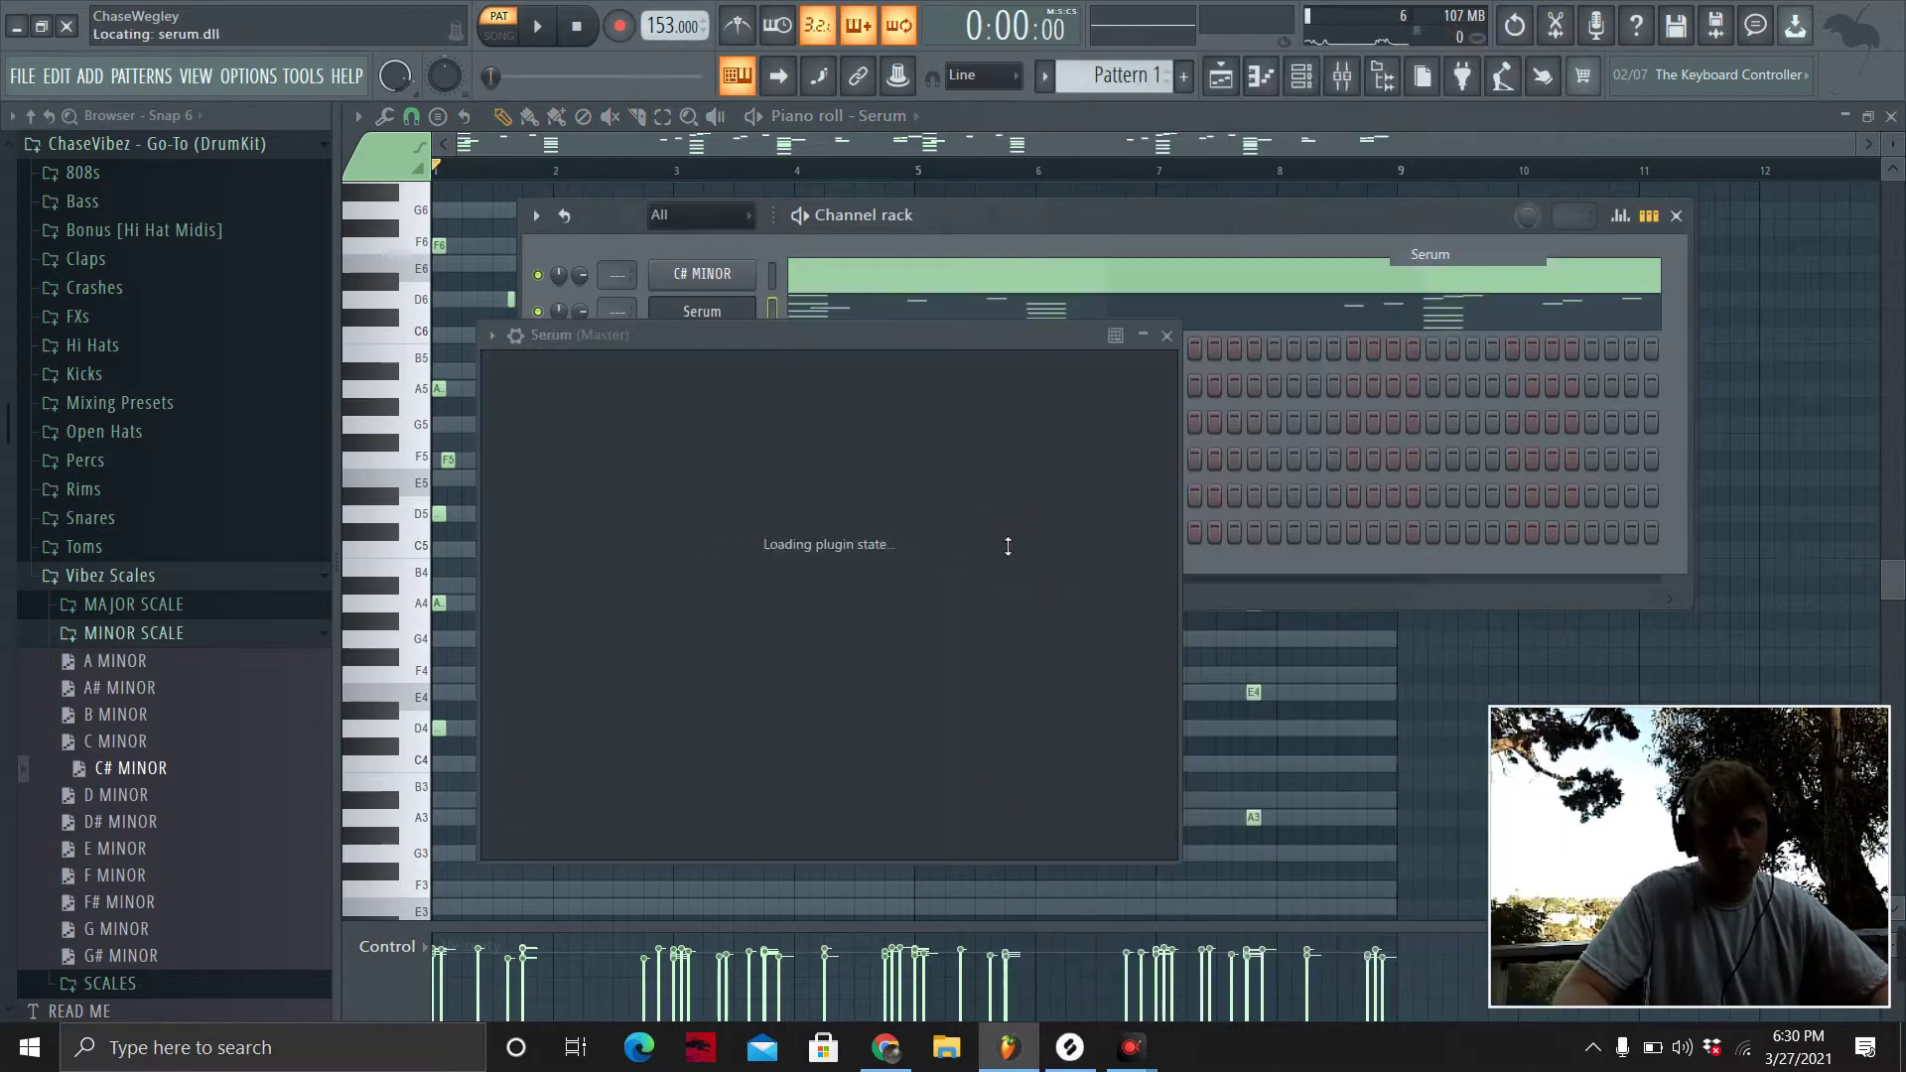
Browse the Serum preset banks and load SY - Field from the Adapt Serum Bank into the second Serum.
{"action": "left_click", "coordinate": [1002, 402]}
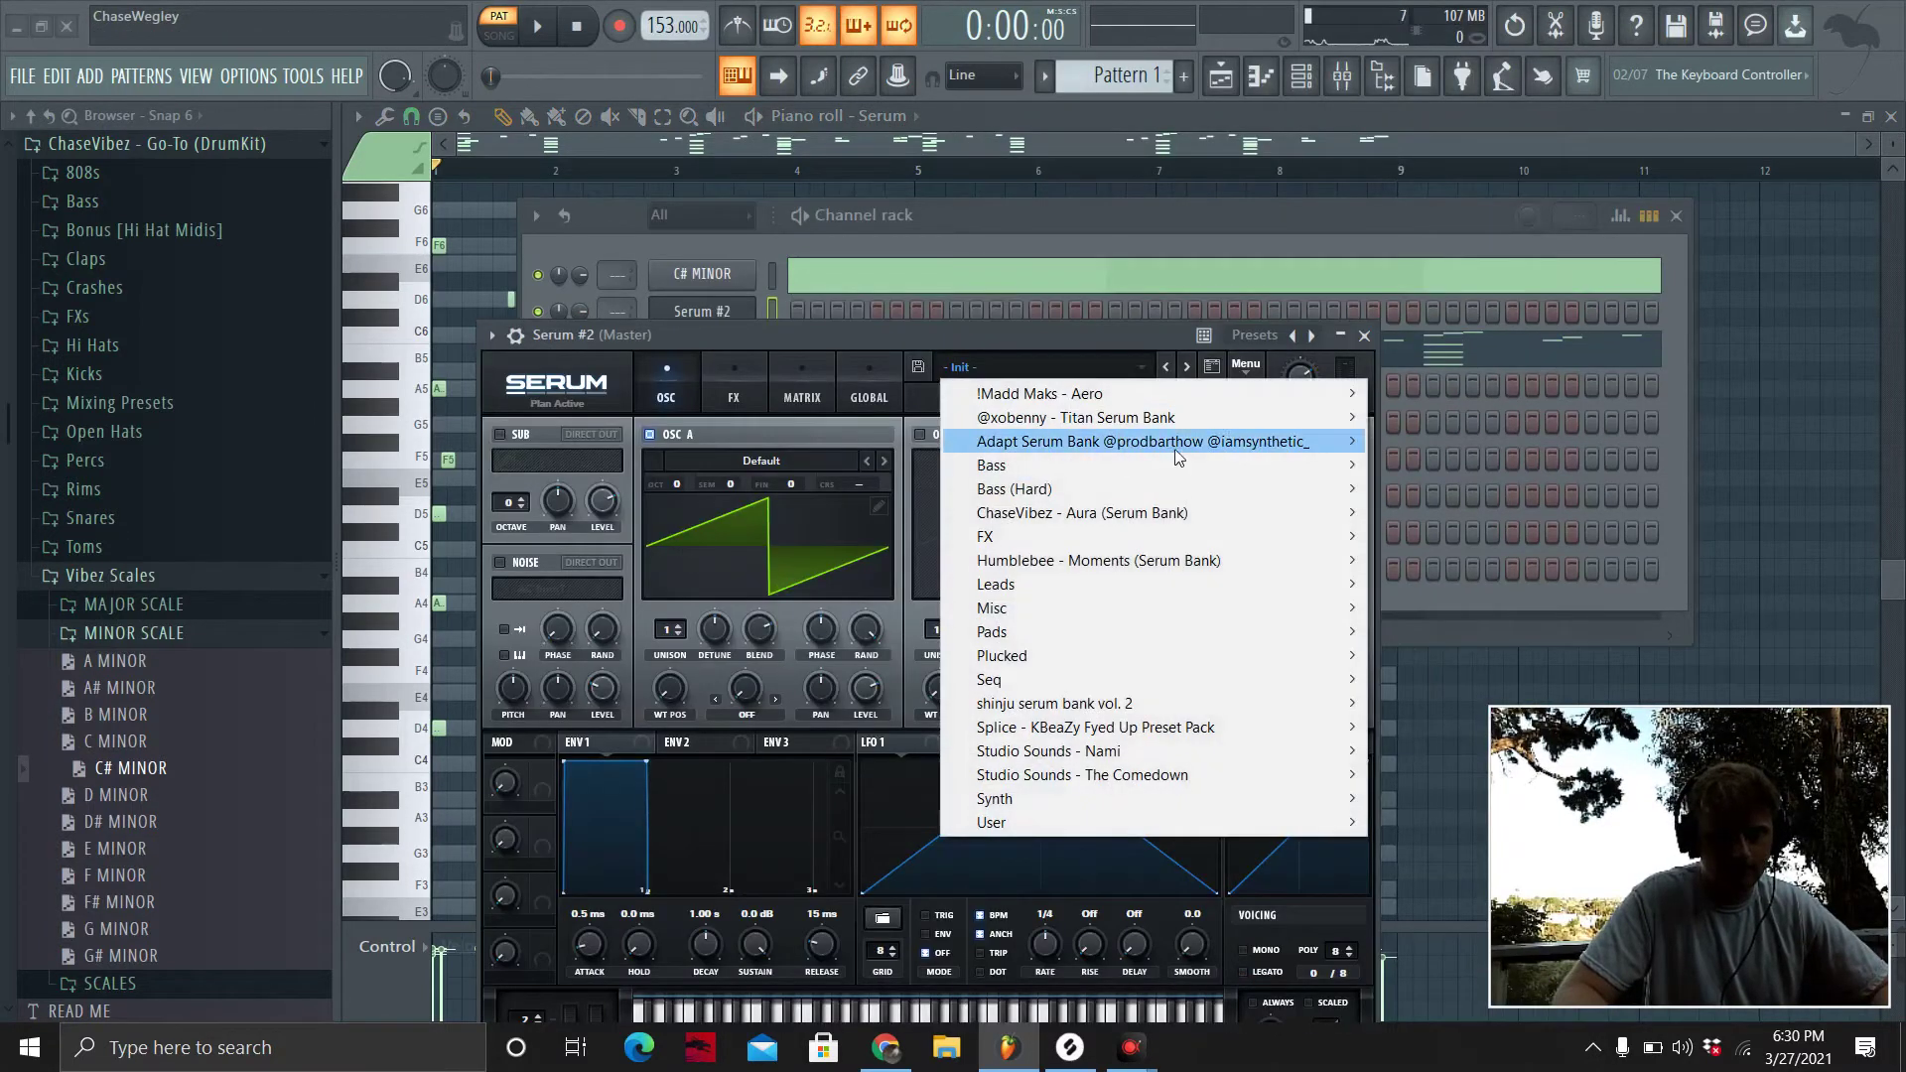
{"action": "left_click", "coordinate": [1215, 512]}
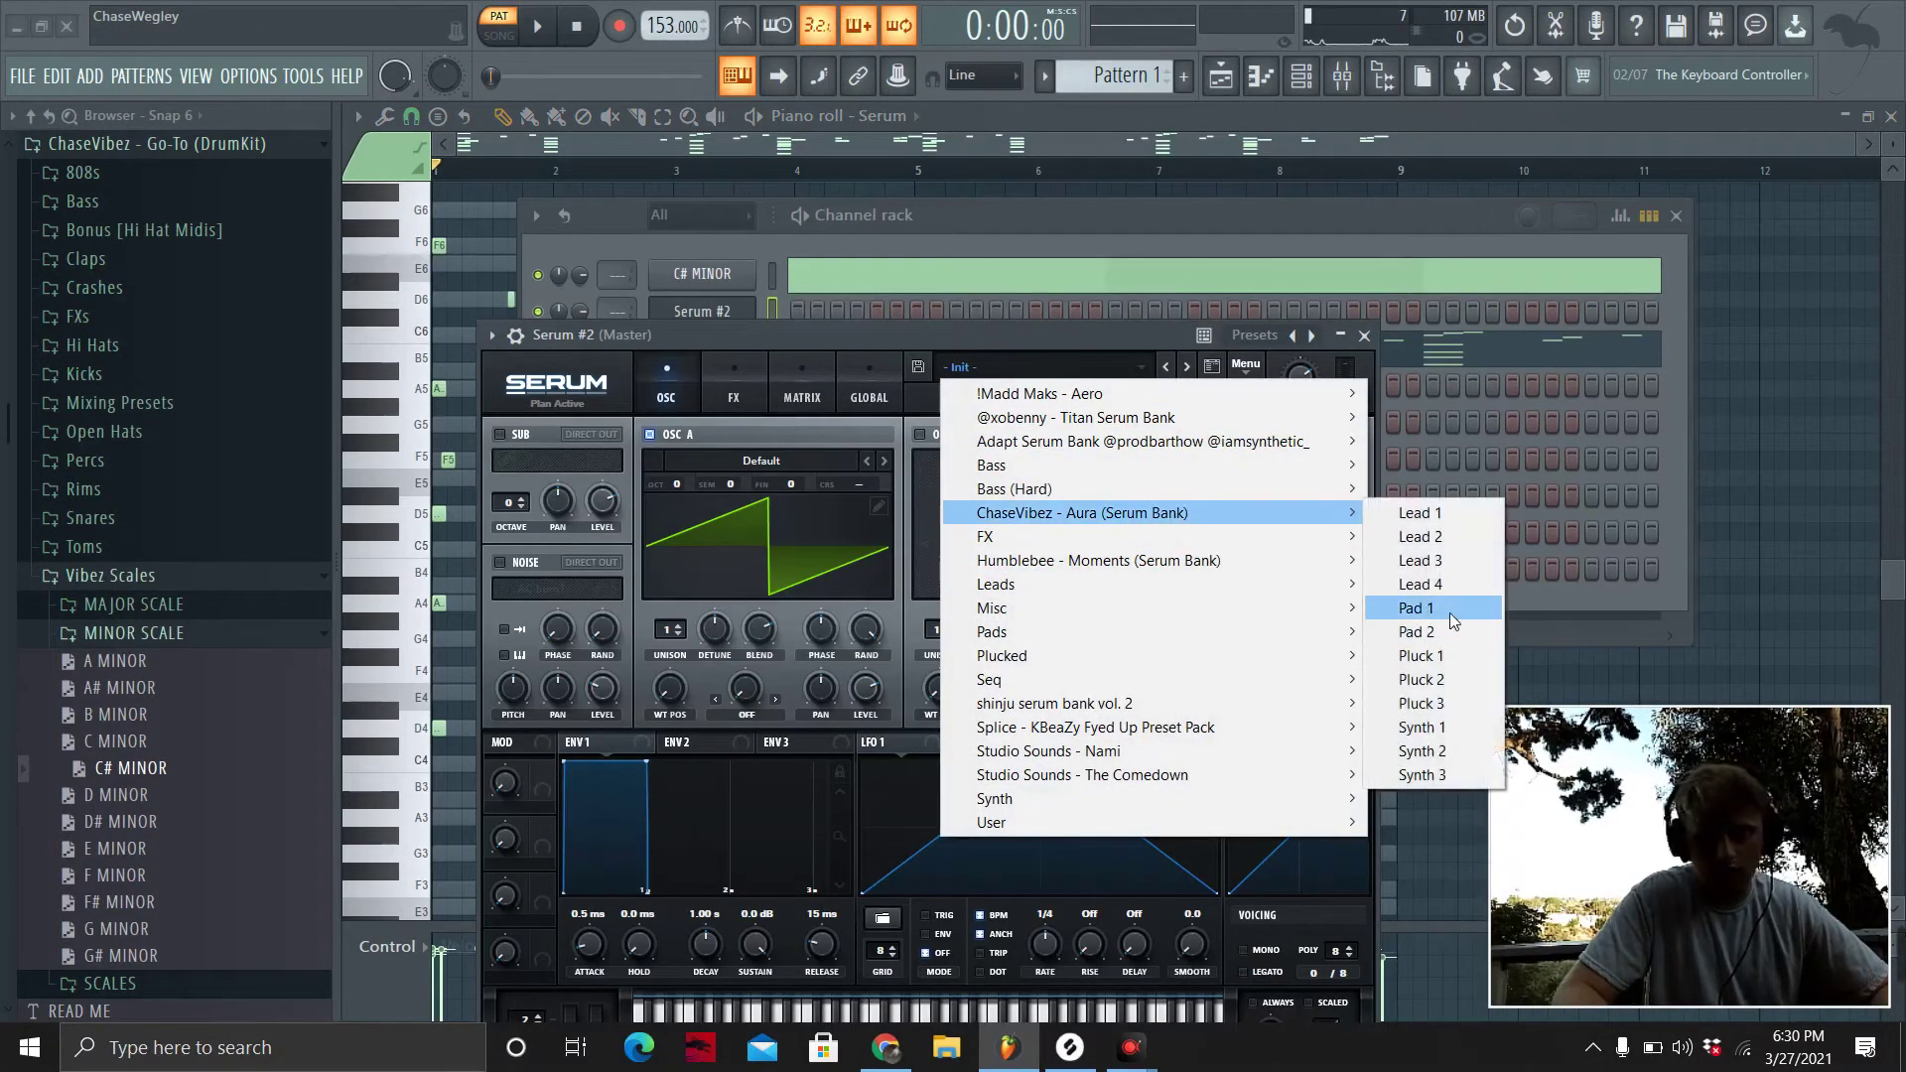
{"action": "mouse_move", "coordinate": [1189, 443]}
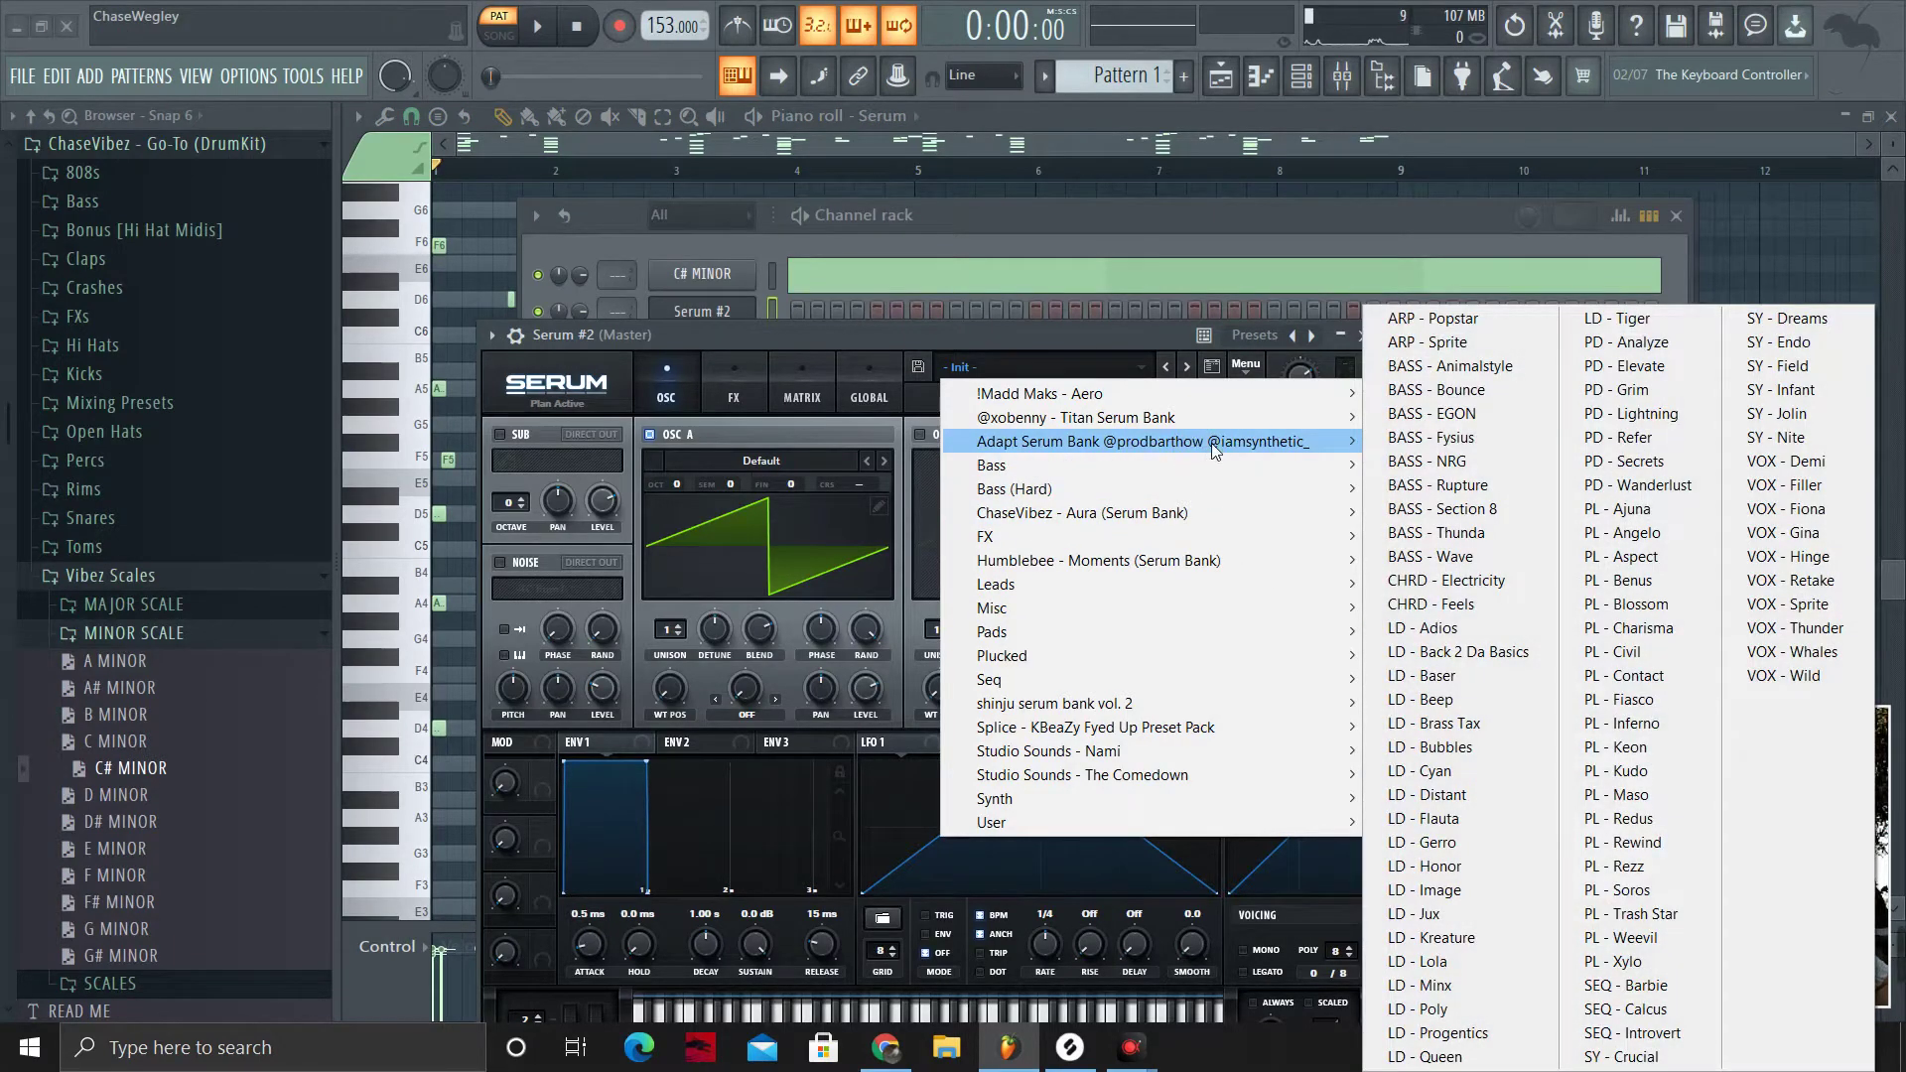
{"action": "left_click", "coordinate": [1814, 369]}
Copy the melody notes from the Serum channel into Serum #2 and play both together.
{"action": "left_click", "coordinate": [943, 327]}
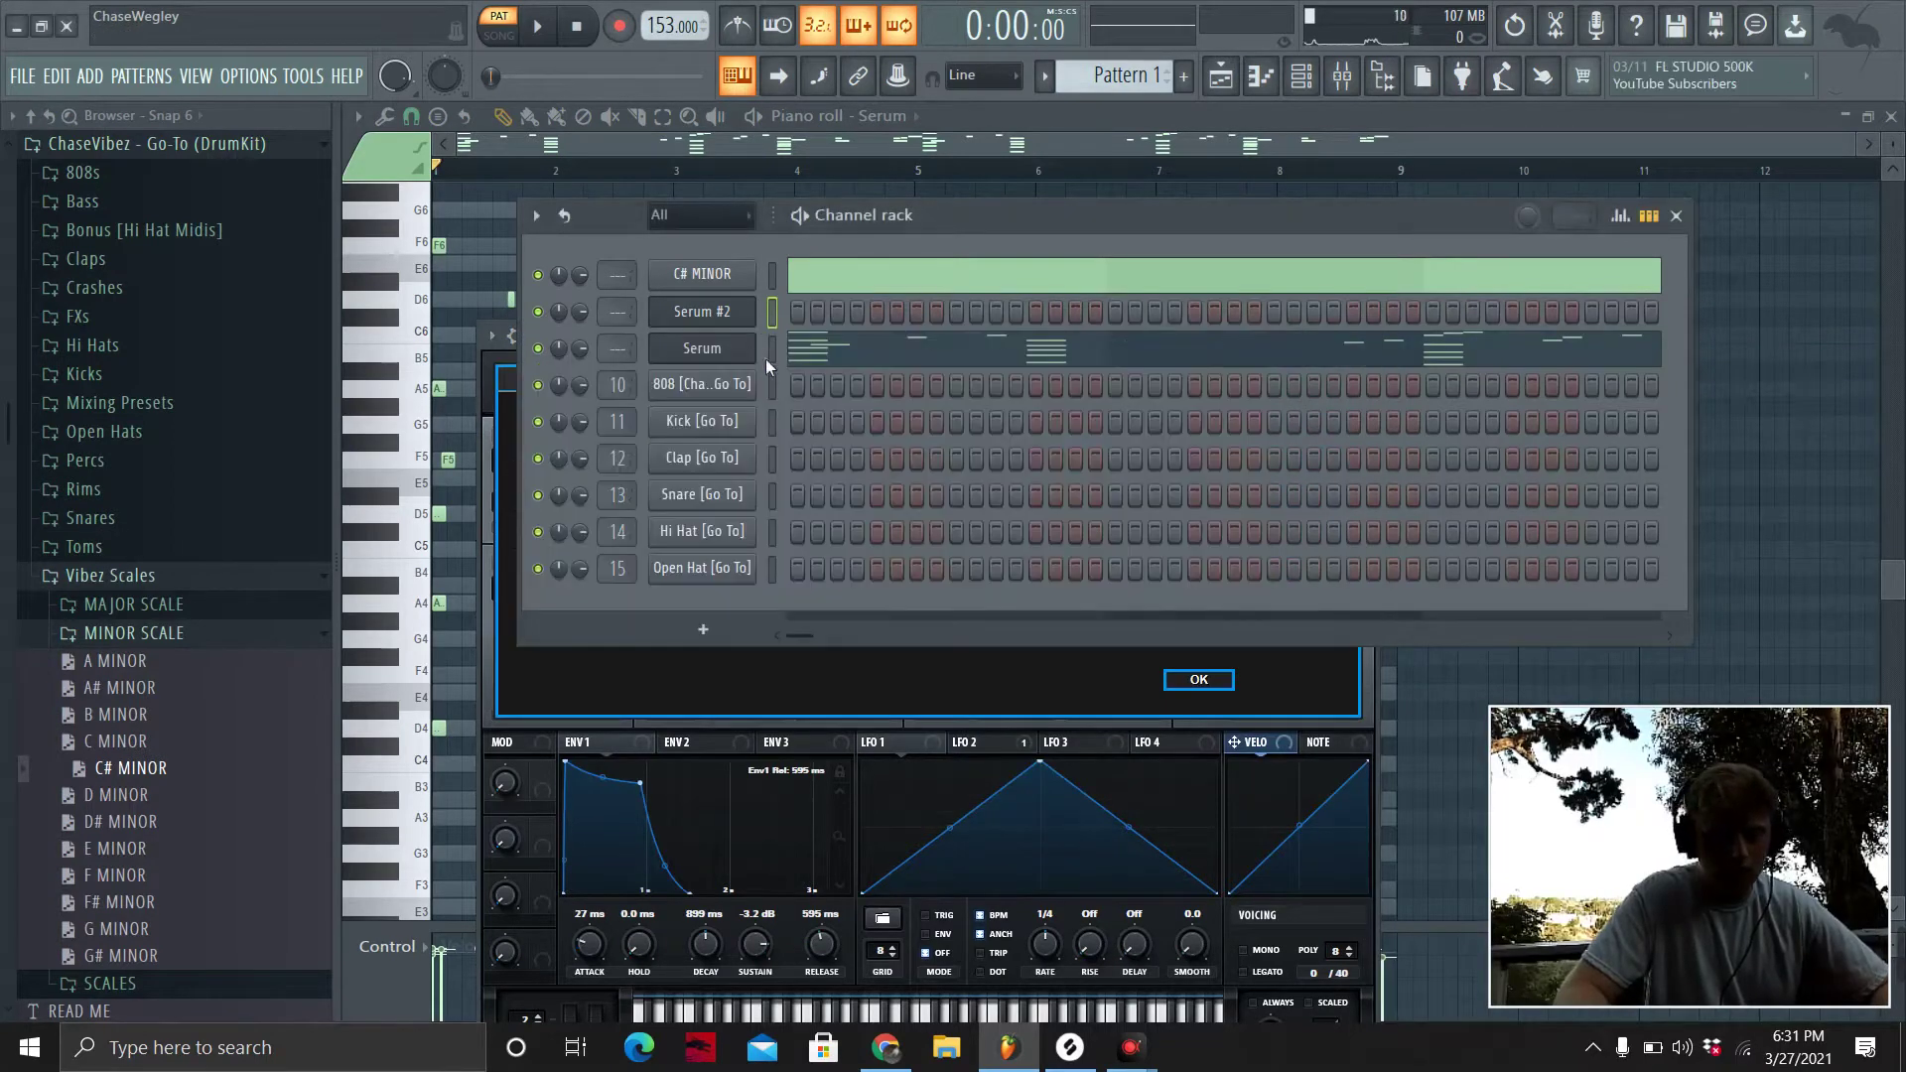
{"action": "left_click", "coordinate": [772, 320]}
{"action": "left_click", "coordinate": [772, 320]}
{"action": "key", "text": "ctrl+v"}
{"action": "key", "text": "space"}
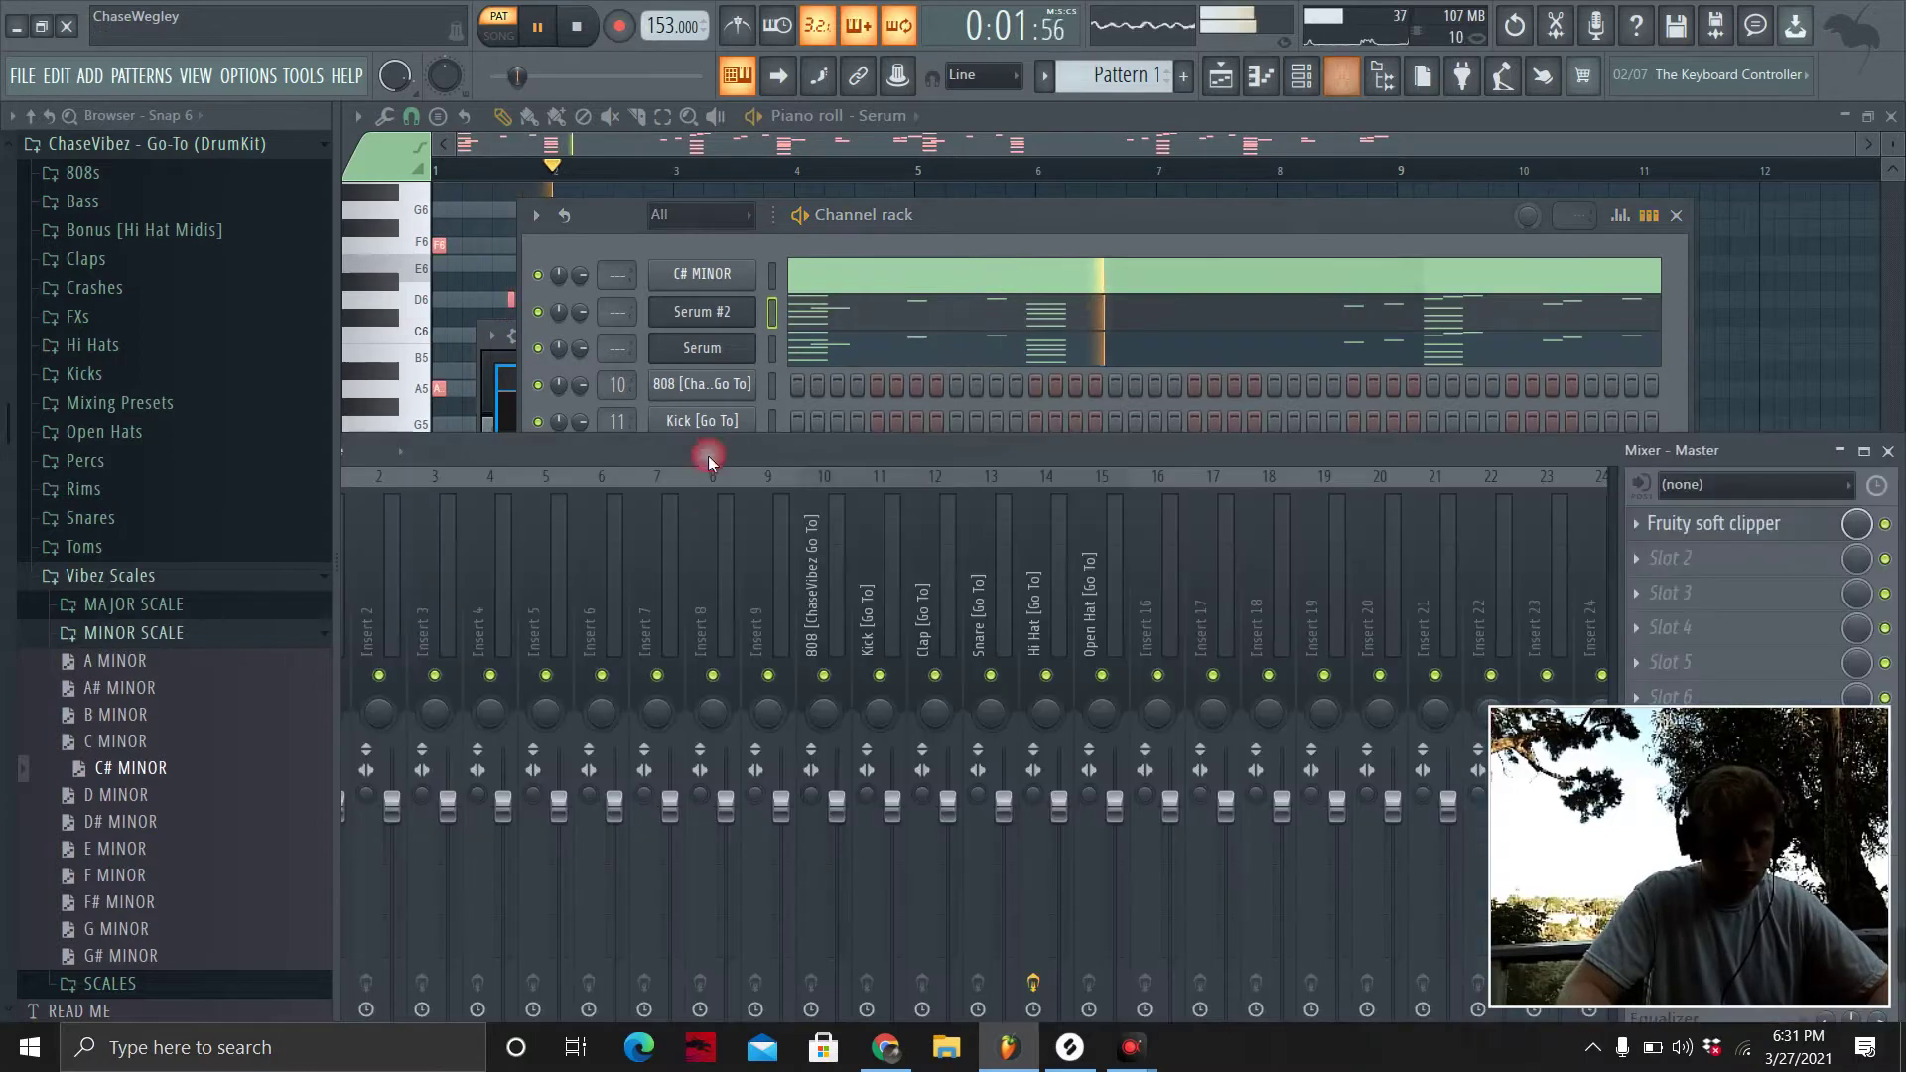
Route the Serum #2 channel to mixer insert 2.
{"action": "left_click", "coordinate": [1342, 76]}
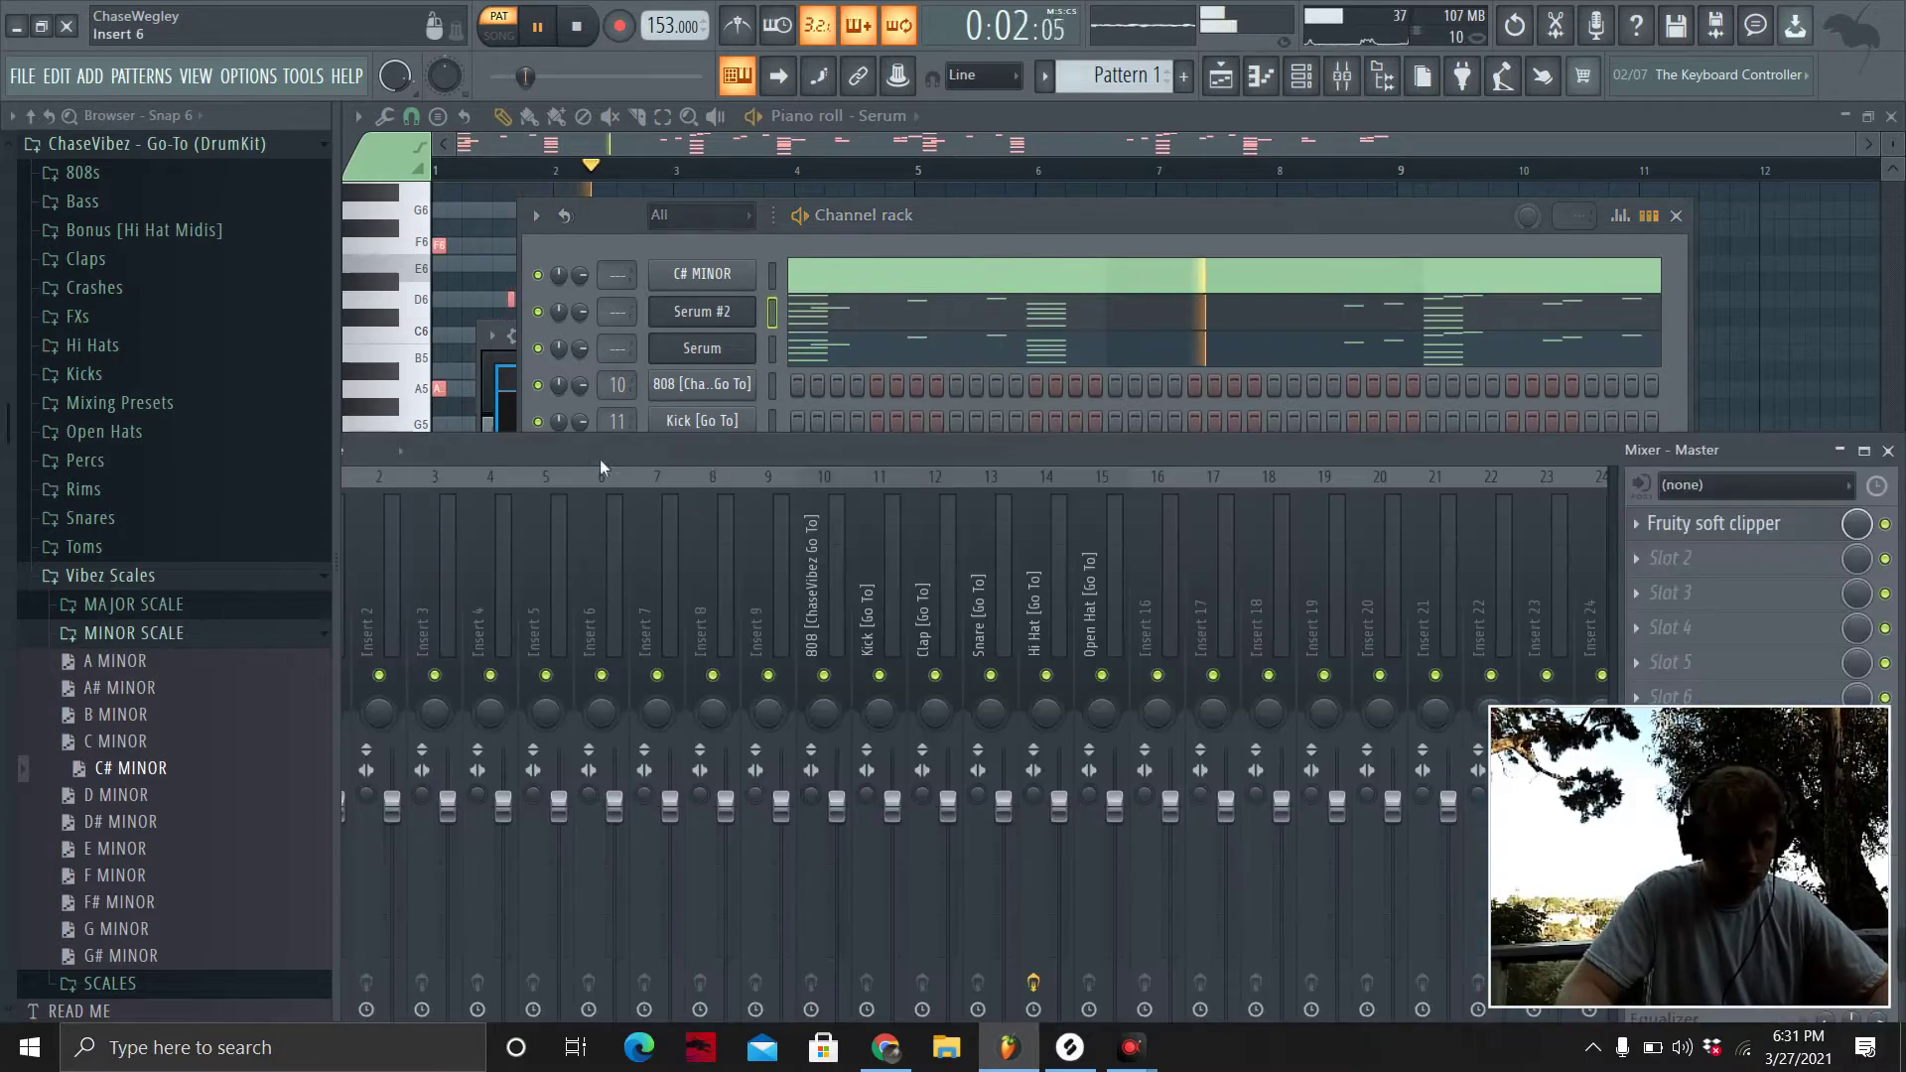
{"action": "right_click", "coordinate": [635, 555]}
{"action": "mouse_move", "coordinate": [731, 617]}
{"action": "left_click", "coordinate": [959, 613]}
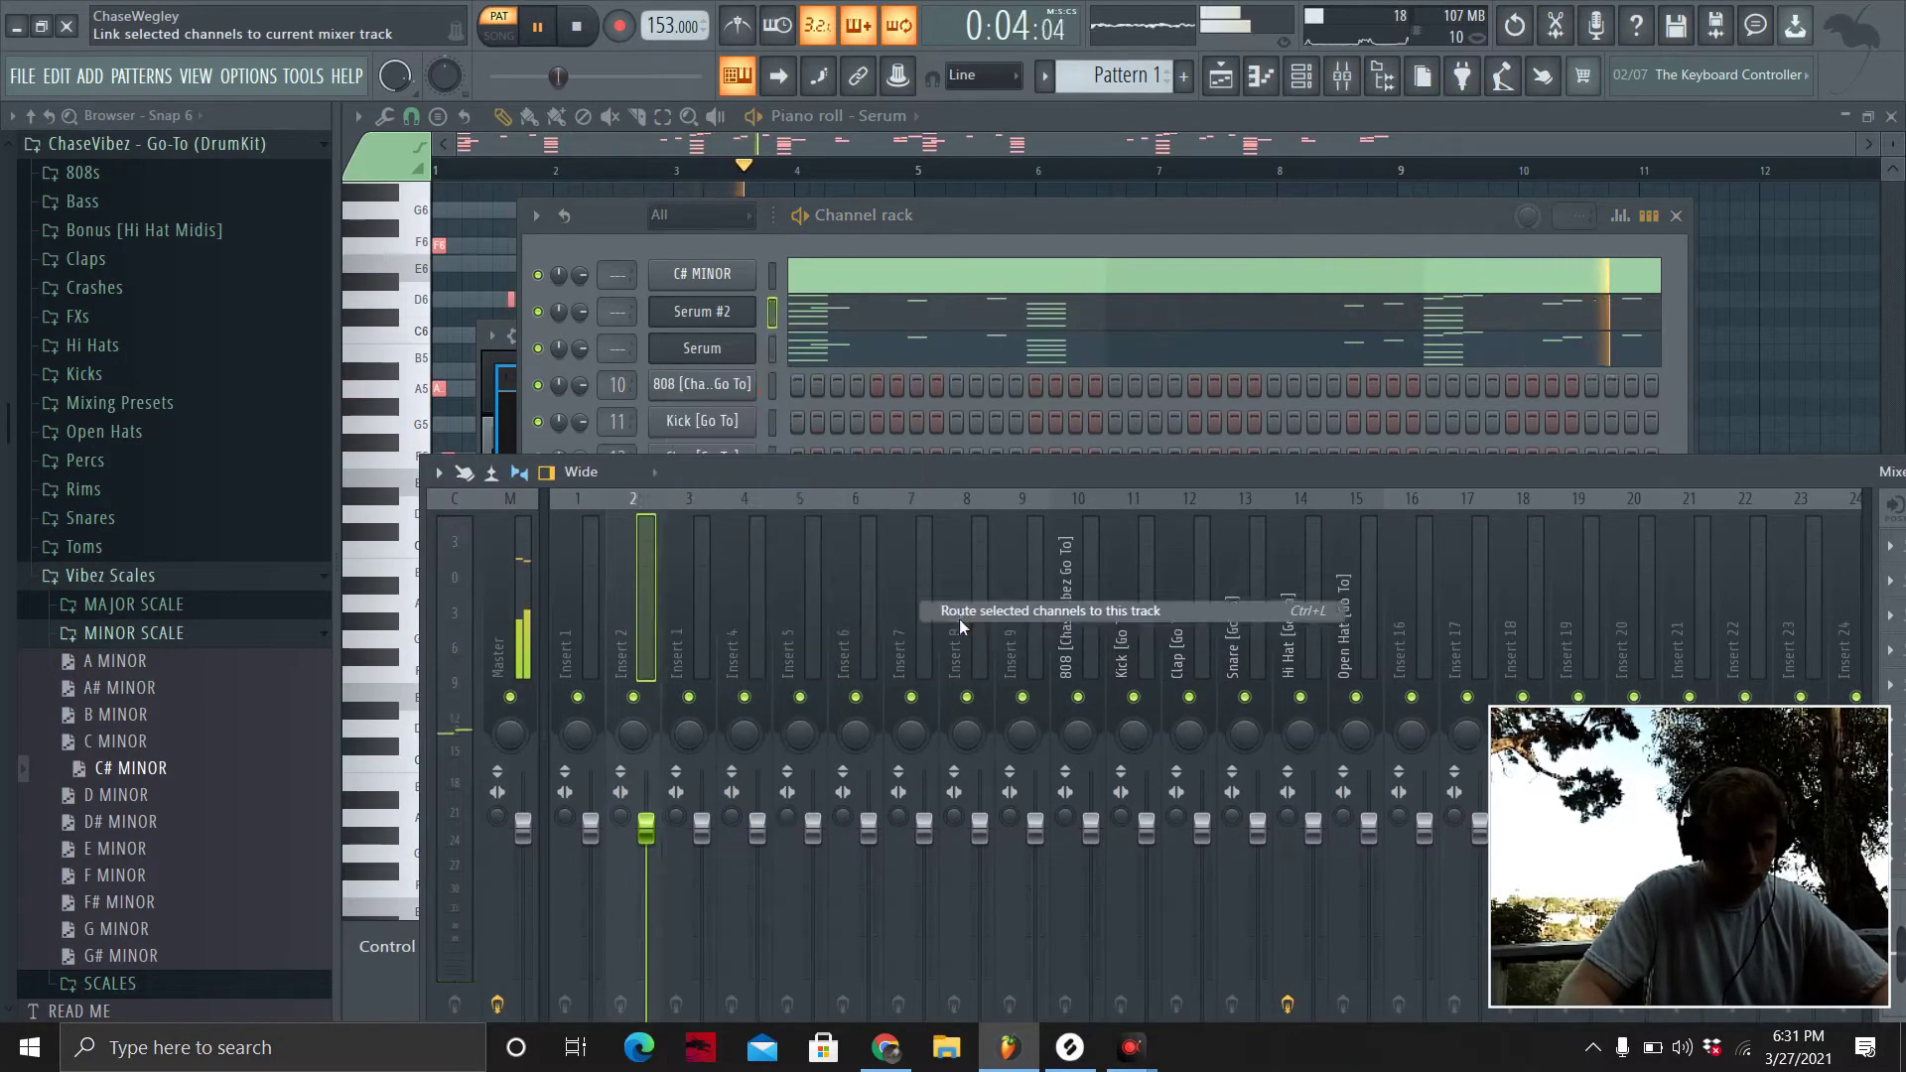
Route the original Serum channel to mixer insert 1.
{"action": "left_click", "coordinate": [773, 350]}
{"action": "right_click", "coordinate": [583, 635]}
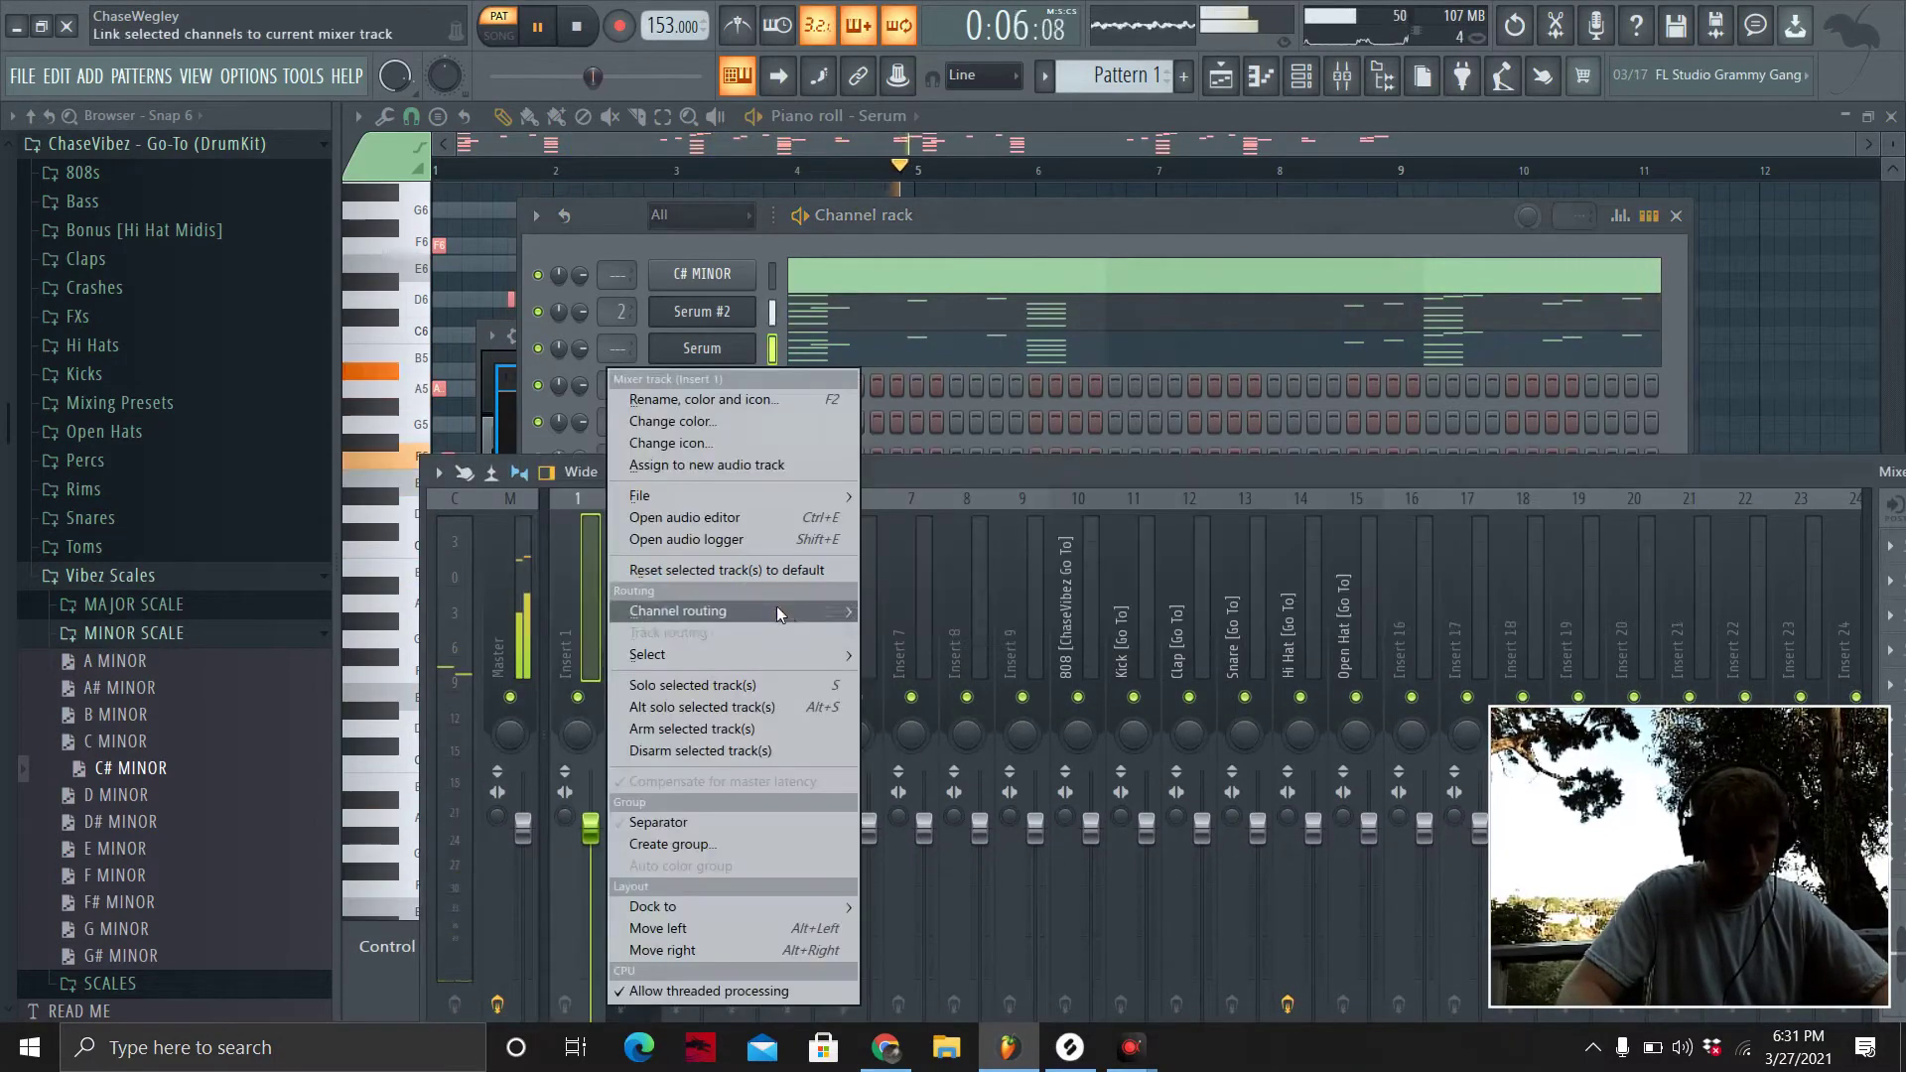
{"action": "mouse_move", "coordinate": [777, 613]}
{"action": "left_click", "coordinate": [955, 611]}
Dismiss the missing noise file notice in Serum #2 and audition the earlier presets back through SY - Dreams to SY - Crucial.
{"action": "left_click", "coordinate": [724, 311]}
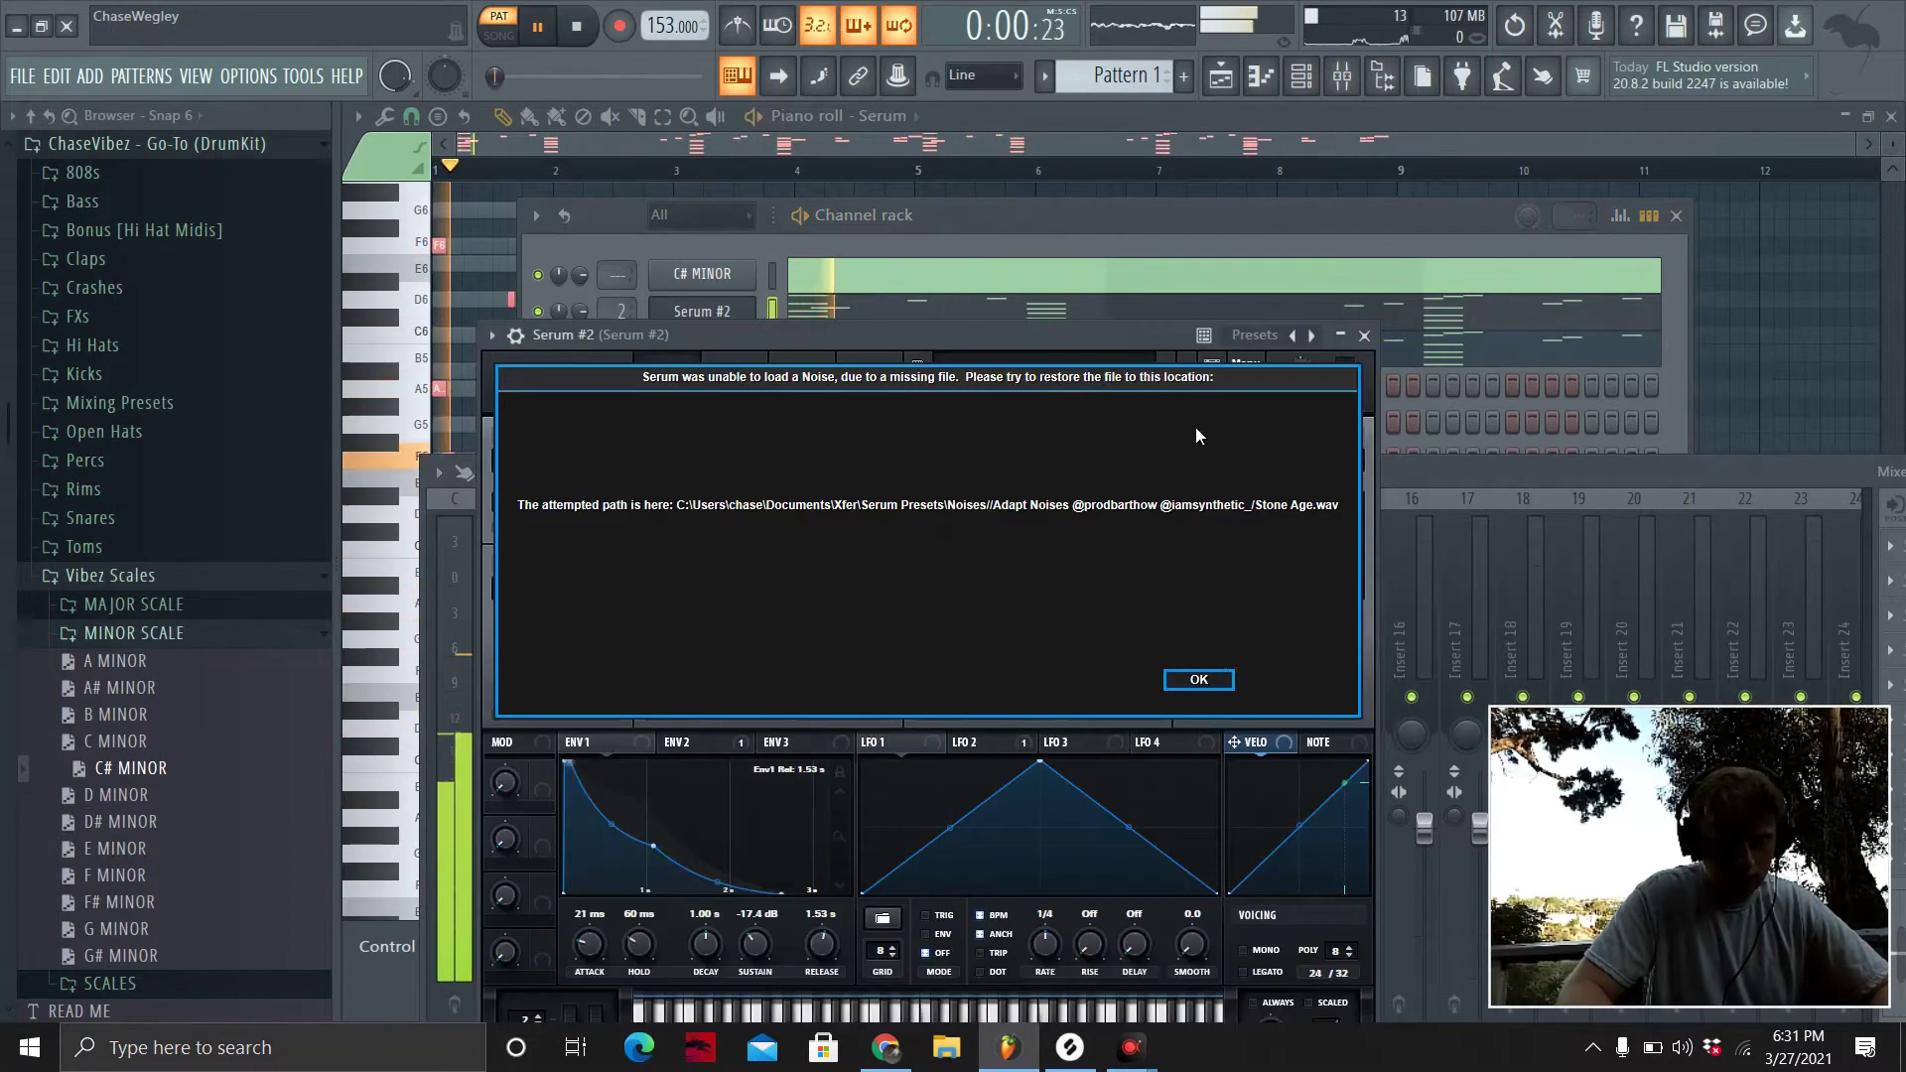
{"action": "left_click", "coordinate": [1198, 679]}
{"action": "left_click", "coordinate": [1166, 367]}
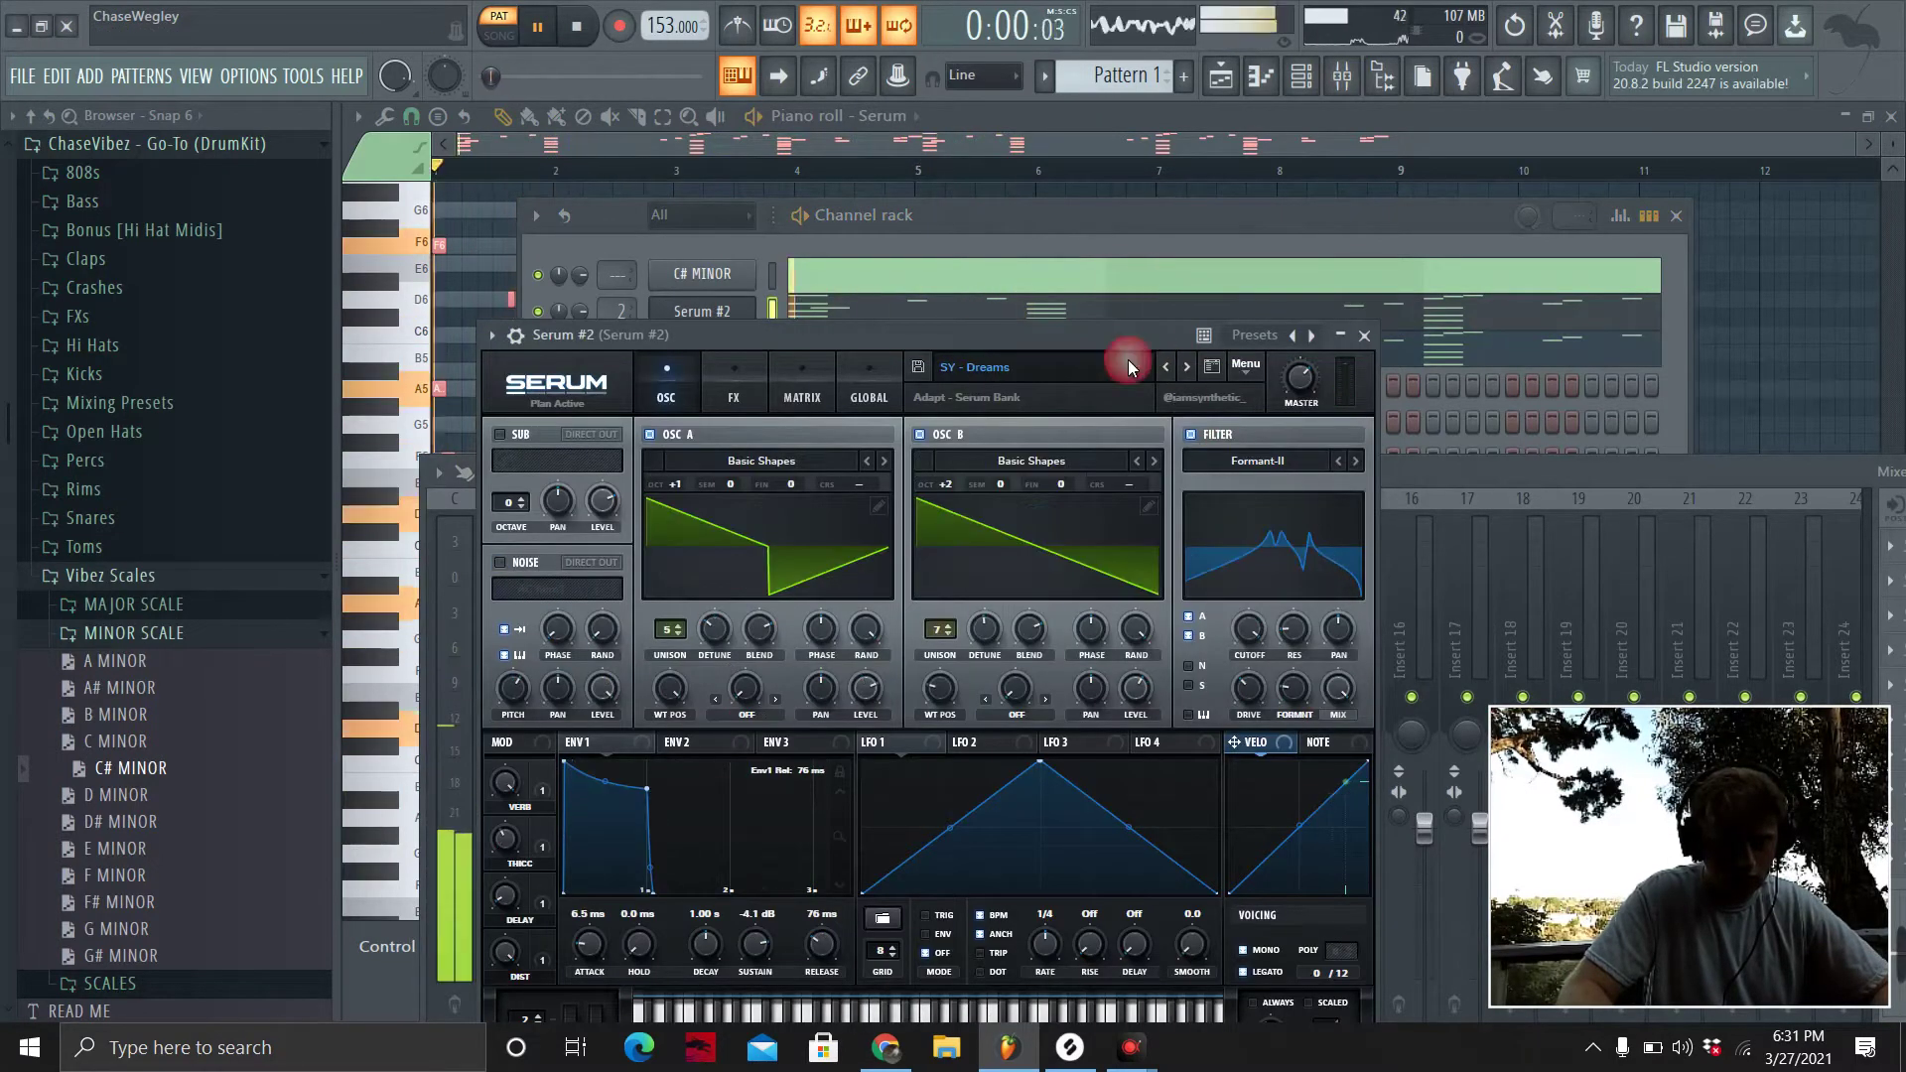
{"action": "left_click", "coordinate": [1168, 367]}
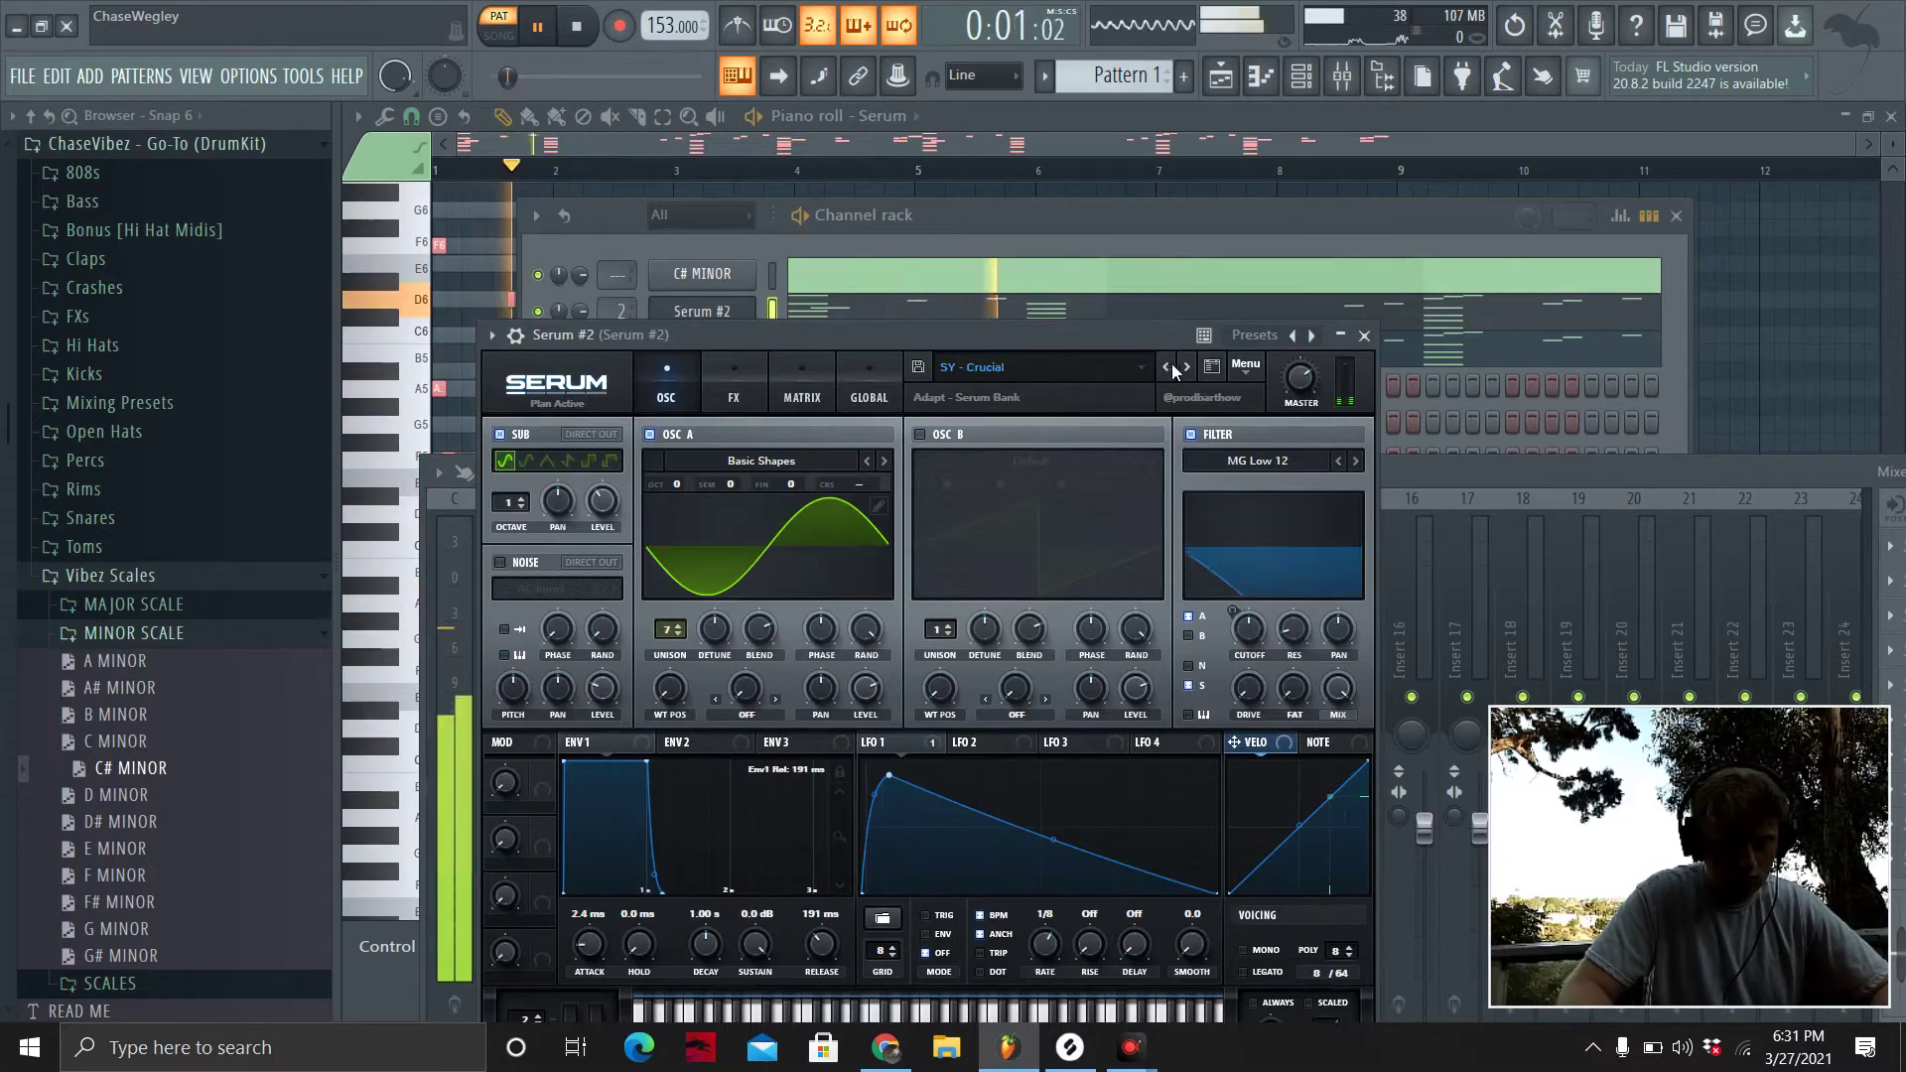
{"action": "left_click", "coordinate": [928, 500]}
{"action": "left_click", "coordinate": [238, 290]}
{"action": "double_click", "coordinate": [675, 407]}
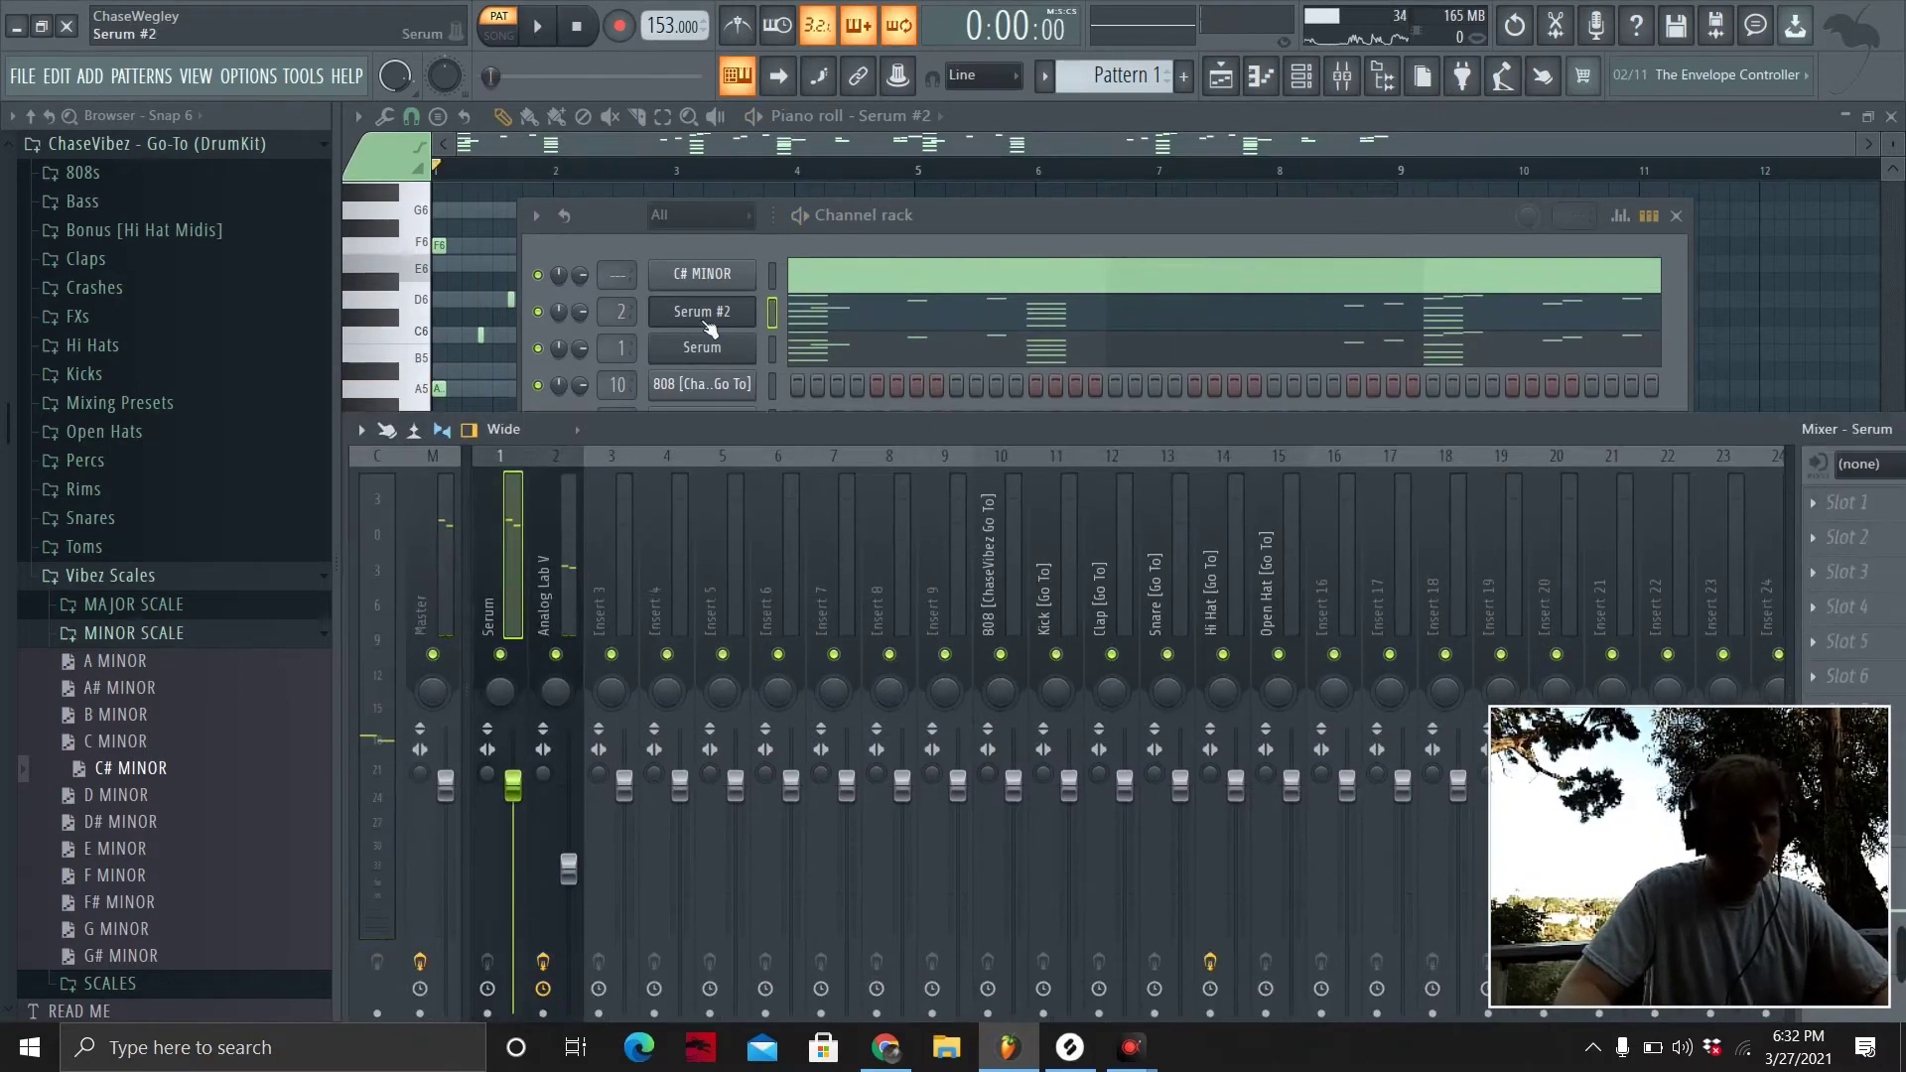
{"action": "left_click", "coordinate": [708, 313]}
{"action": "left_click", "coordinate": [1040, 402]}
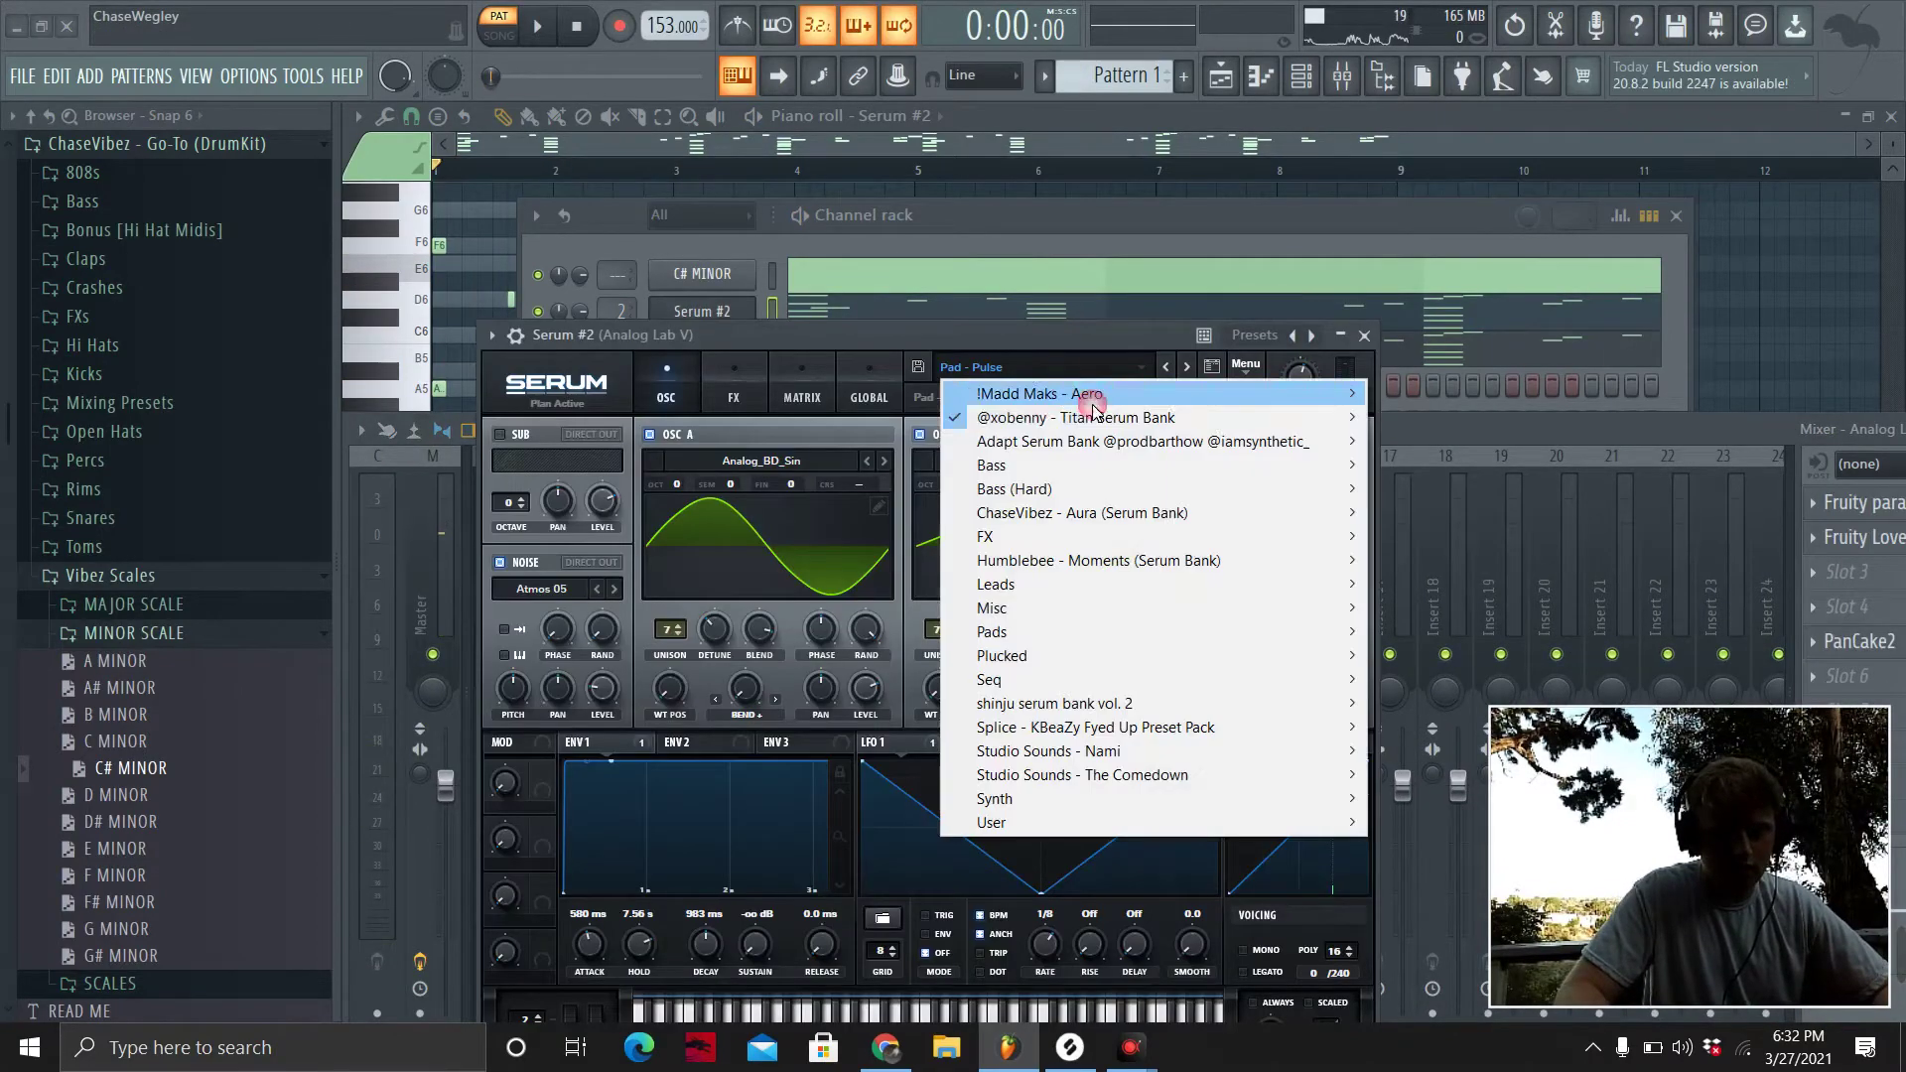
{"action": "mouse_move", "coordinate": [1149, 422]}
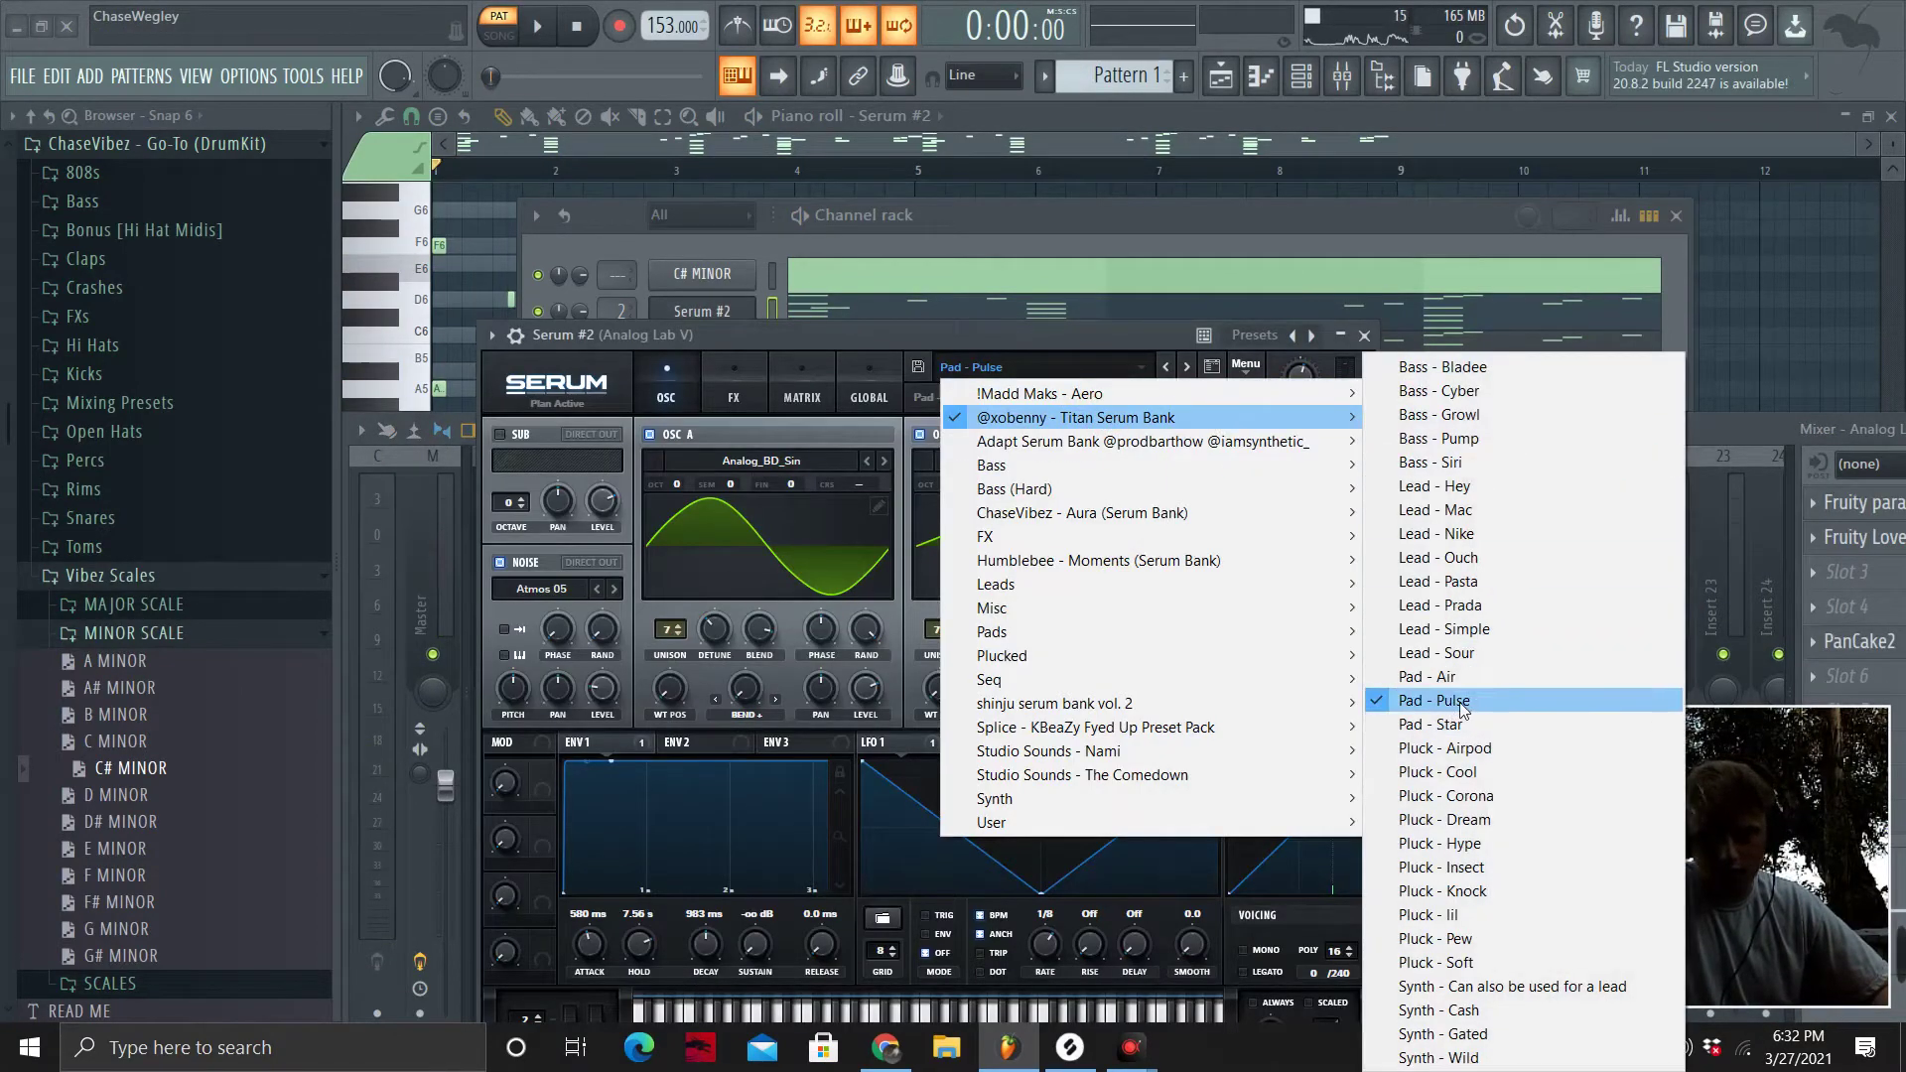
{"action": "left_click", "coordinate": [895, 248]}
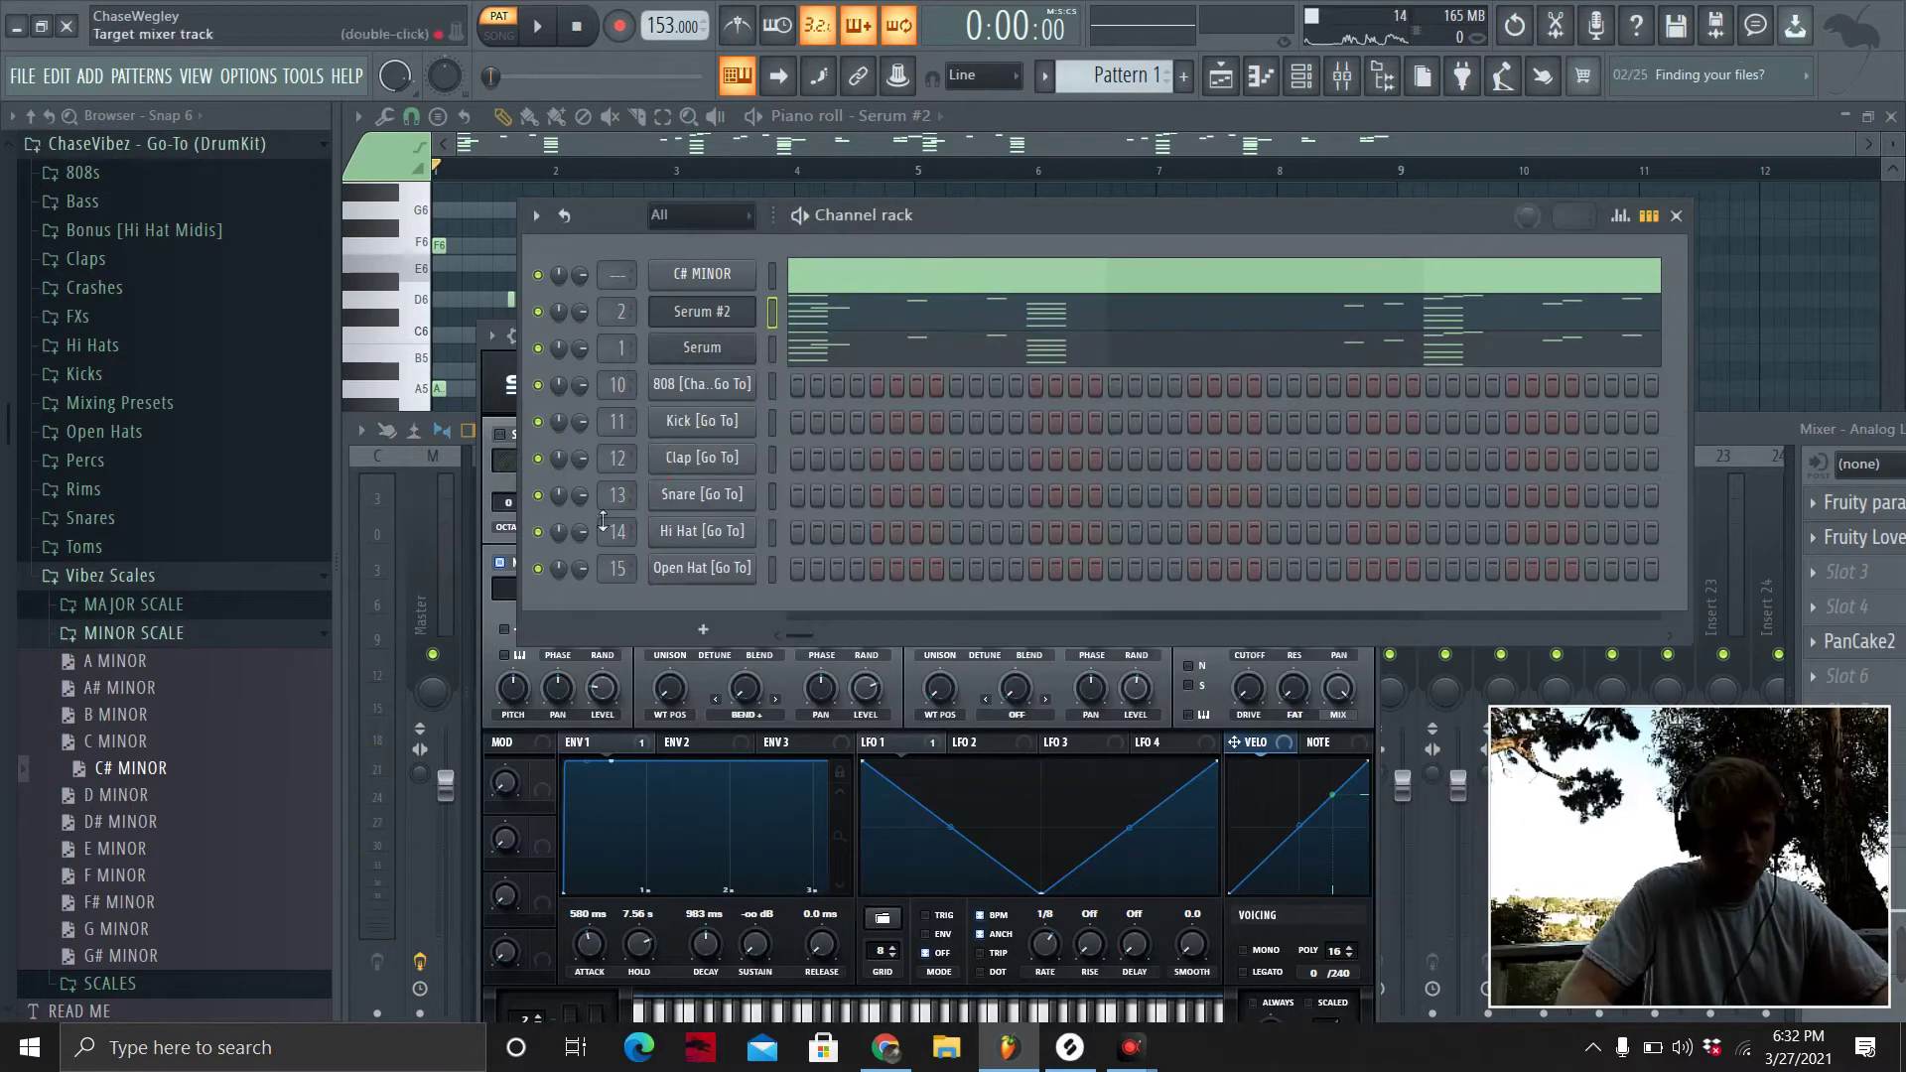
Play the melody and toggle the effects of the Analog Lab V mixer track to compare the sound.
{"action": "left_click", "coordinate": [473, 567]}
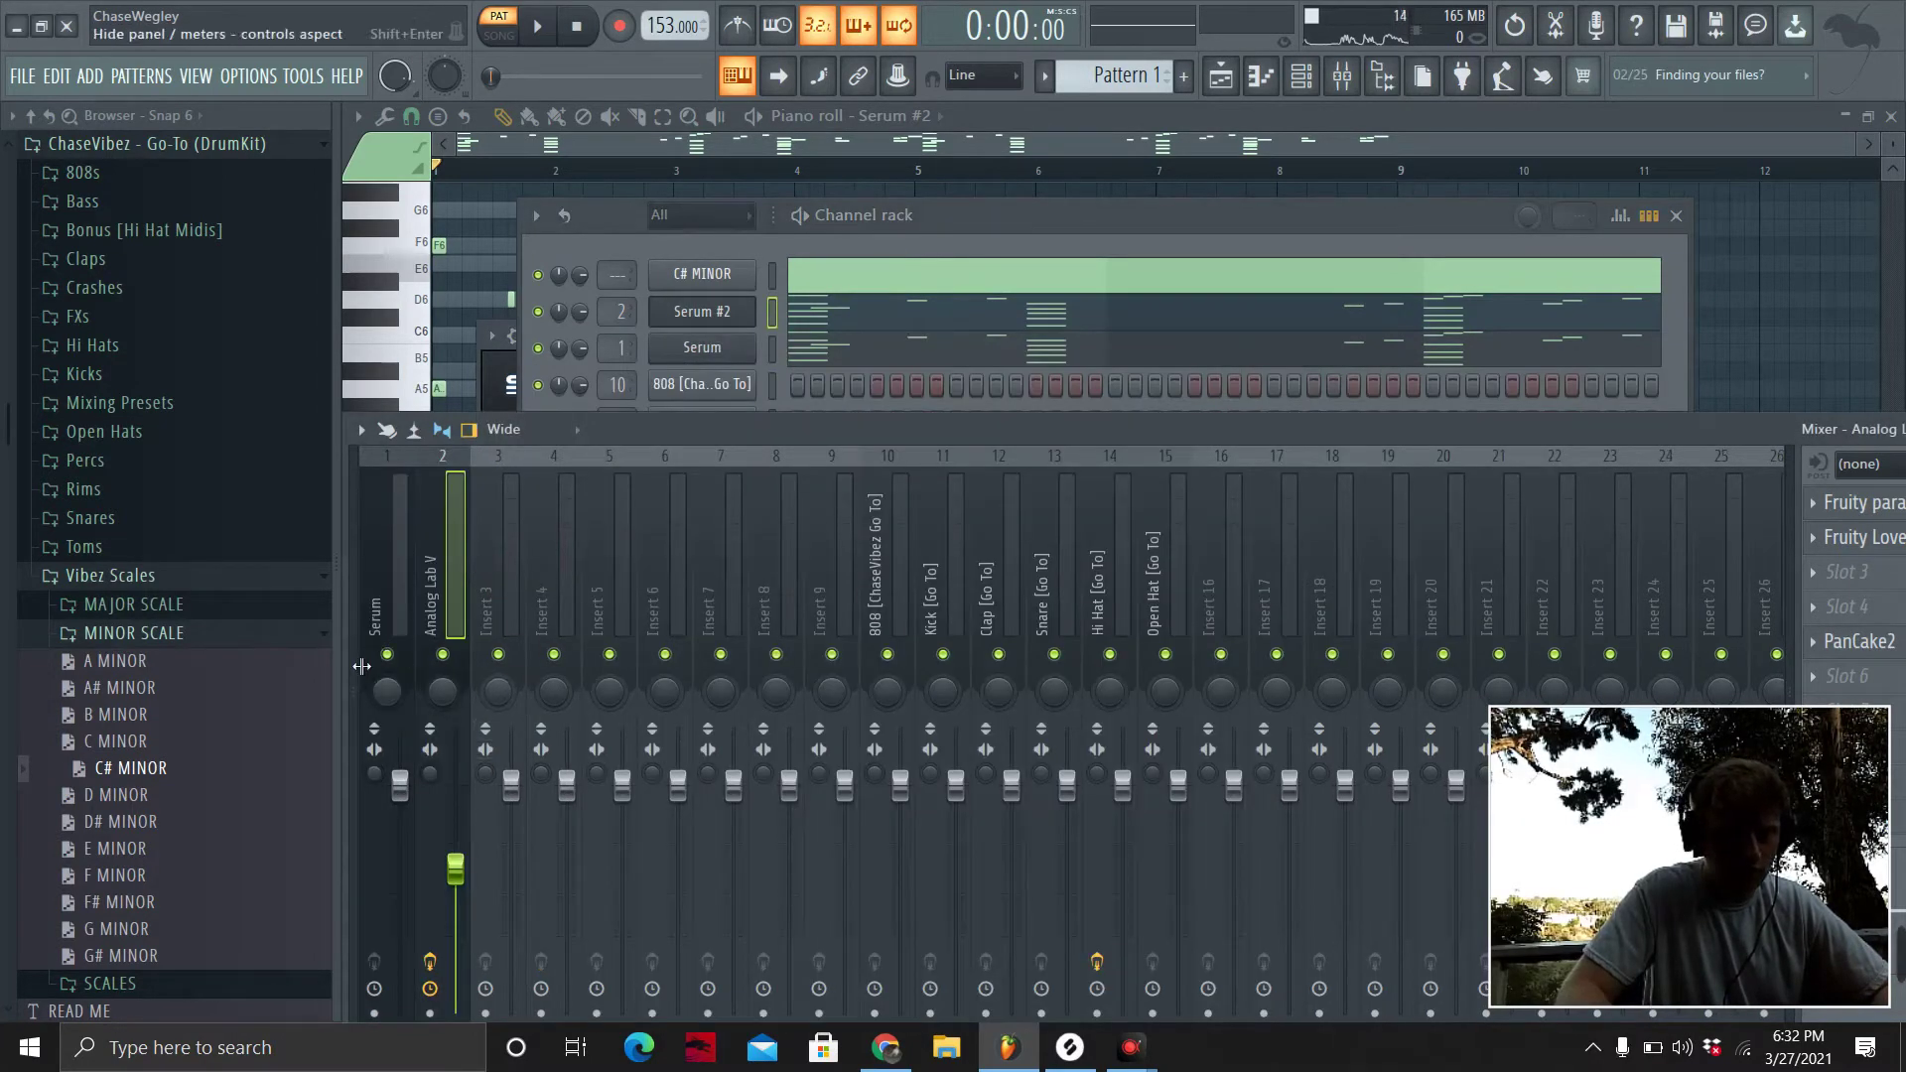
{"action": "left_click", "coordinate": [361, 666]}
{"action": "key", "text": "space"}
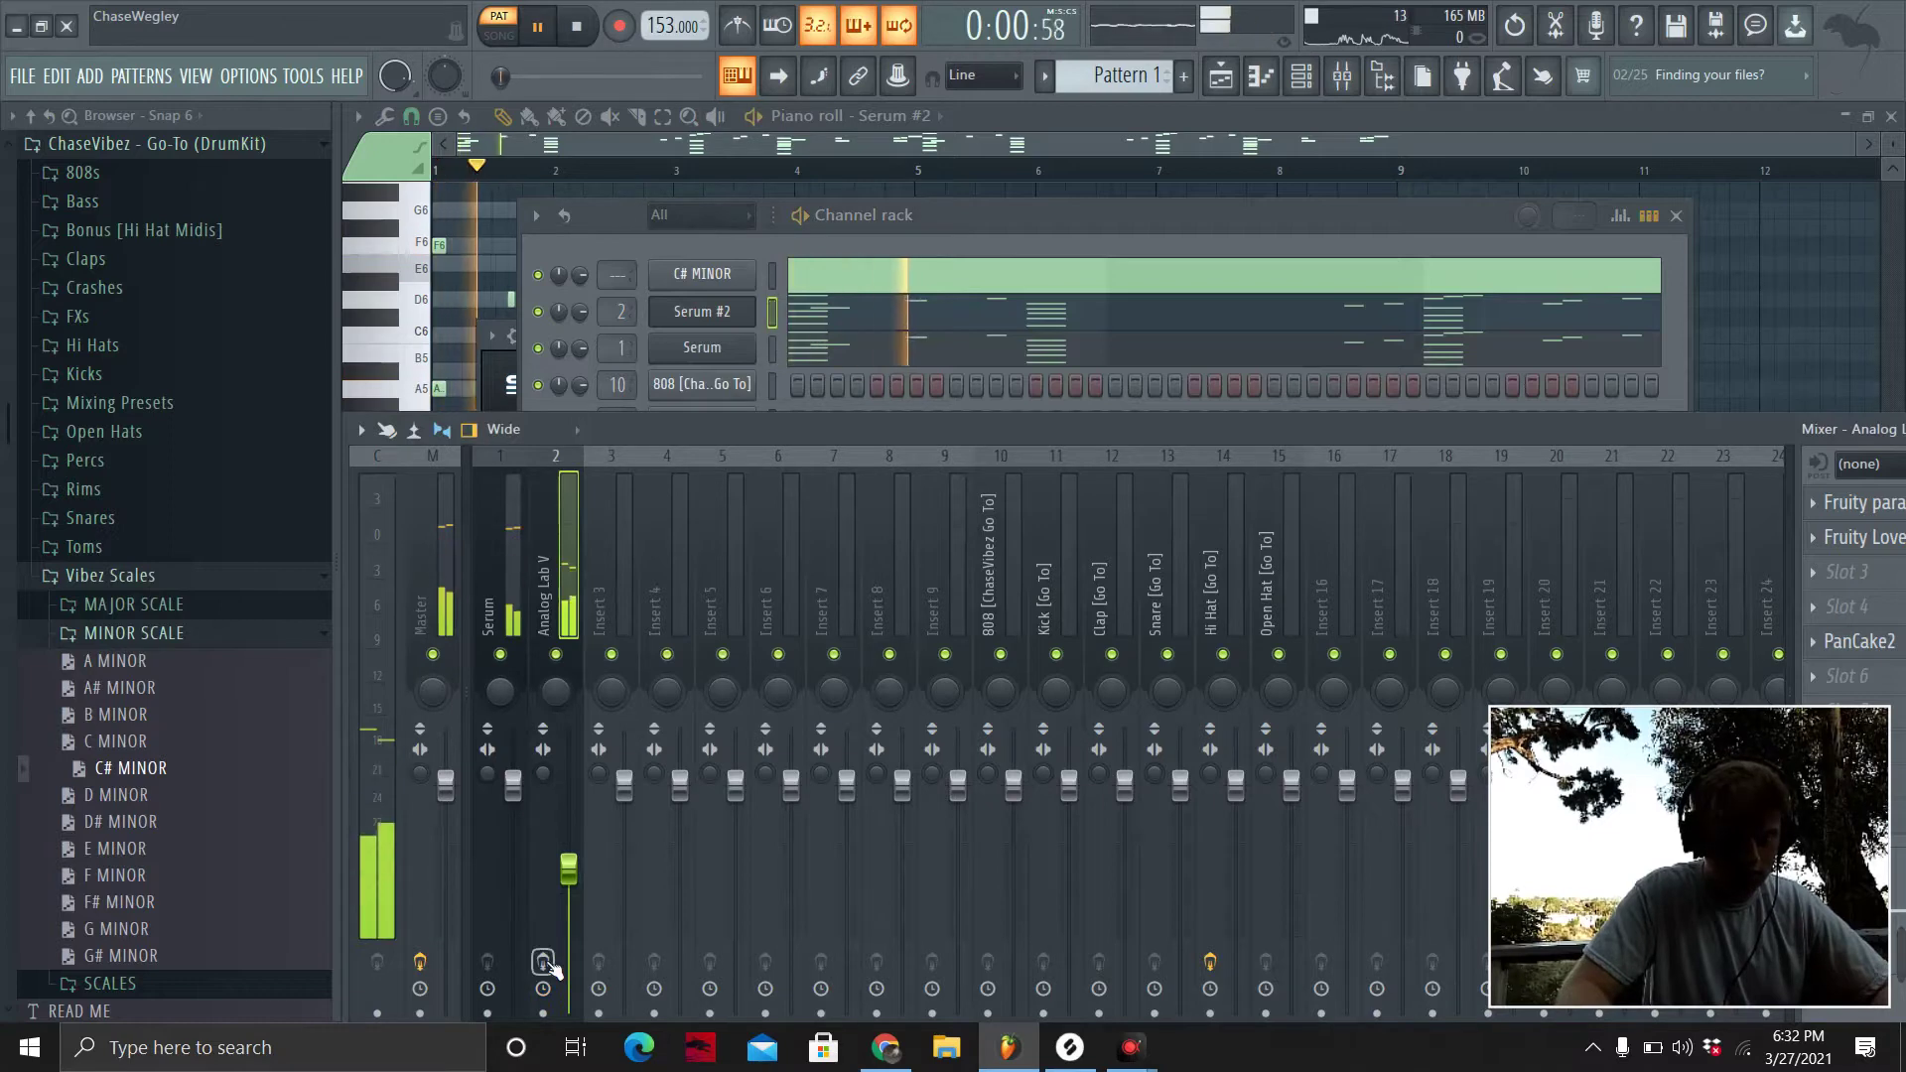
{"action": "left_click", "coordinate": [543, 961]}
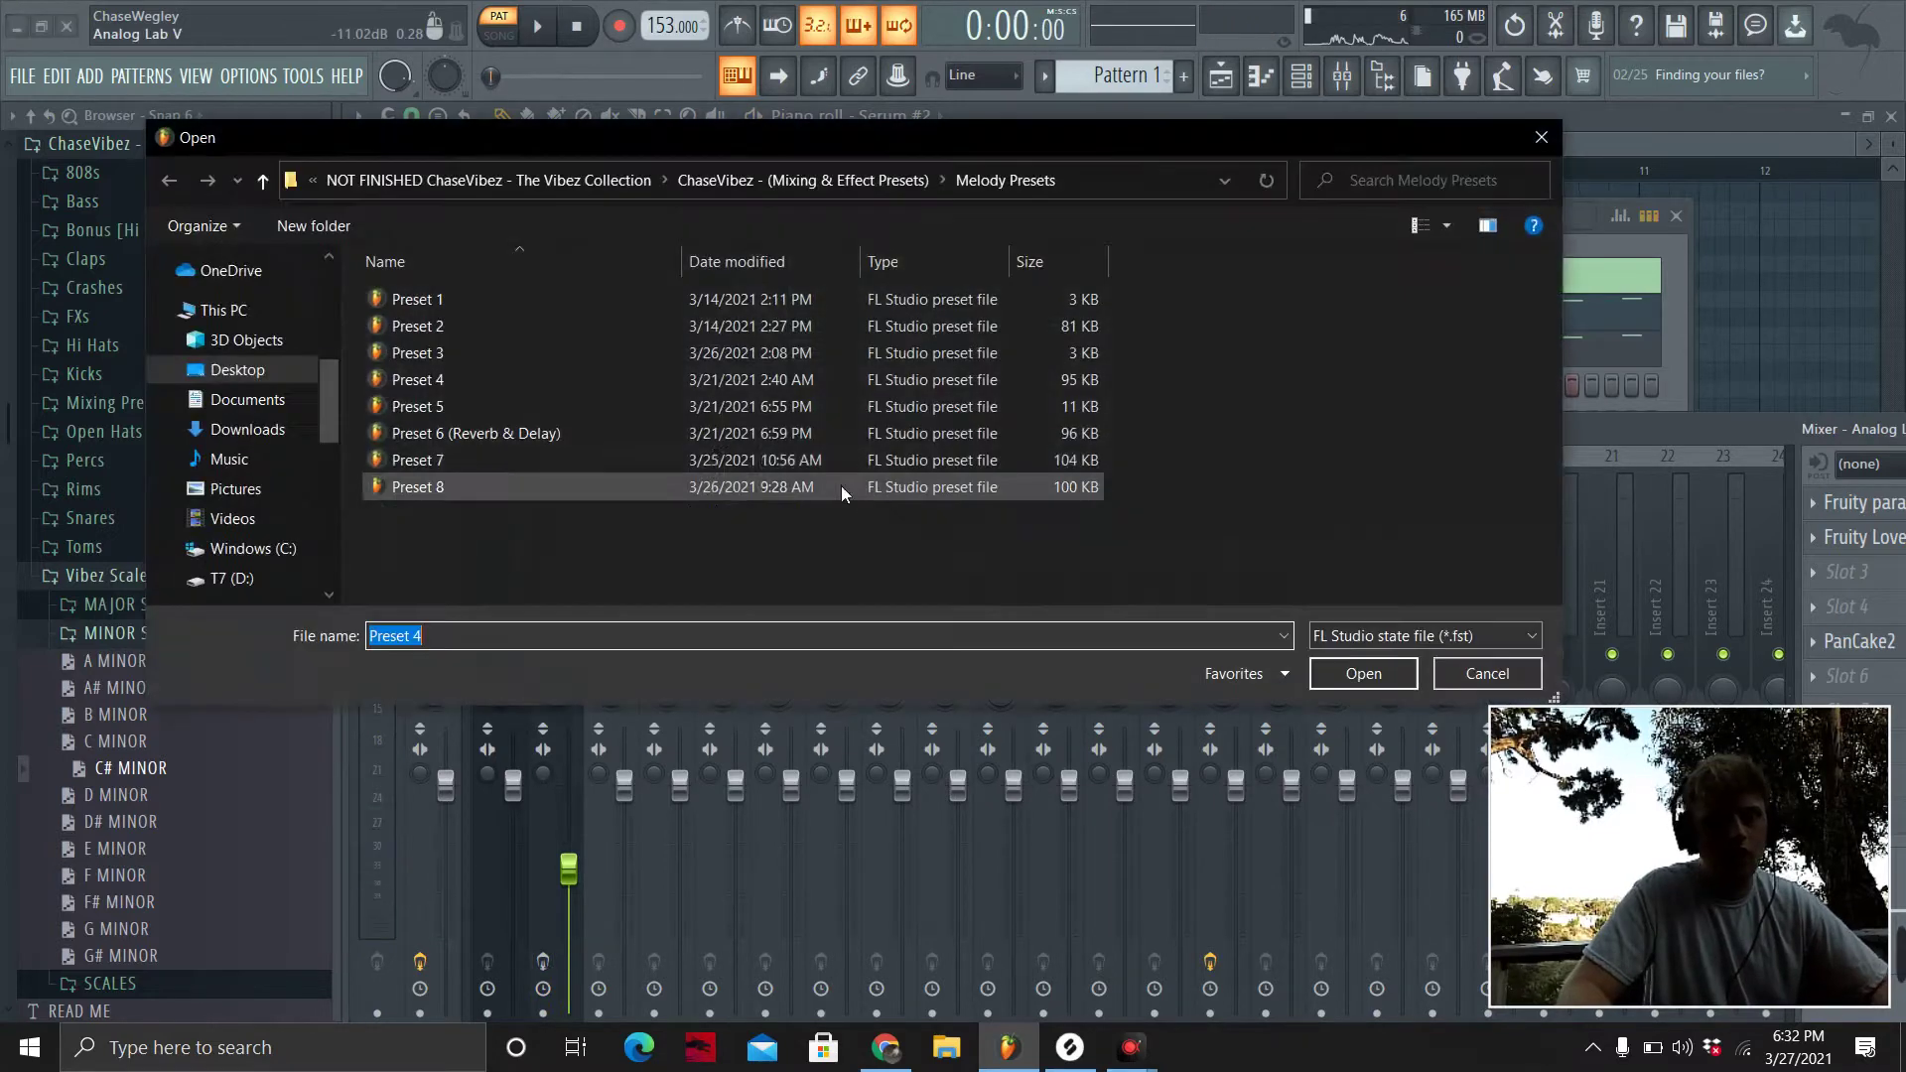
Look over the mixer preset files in the Melody Presets folder and close the file dialog.
{"action": "left_click", "coordinate": [418, 379]}
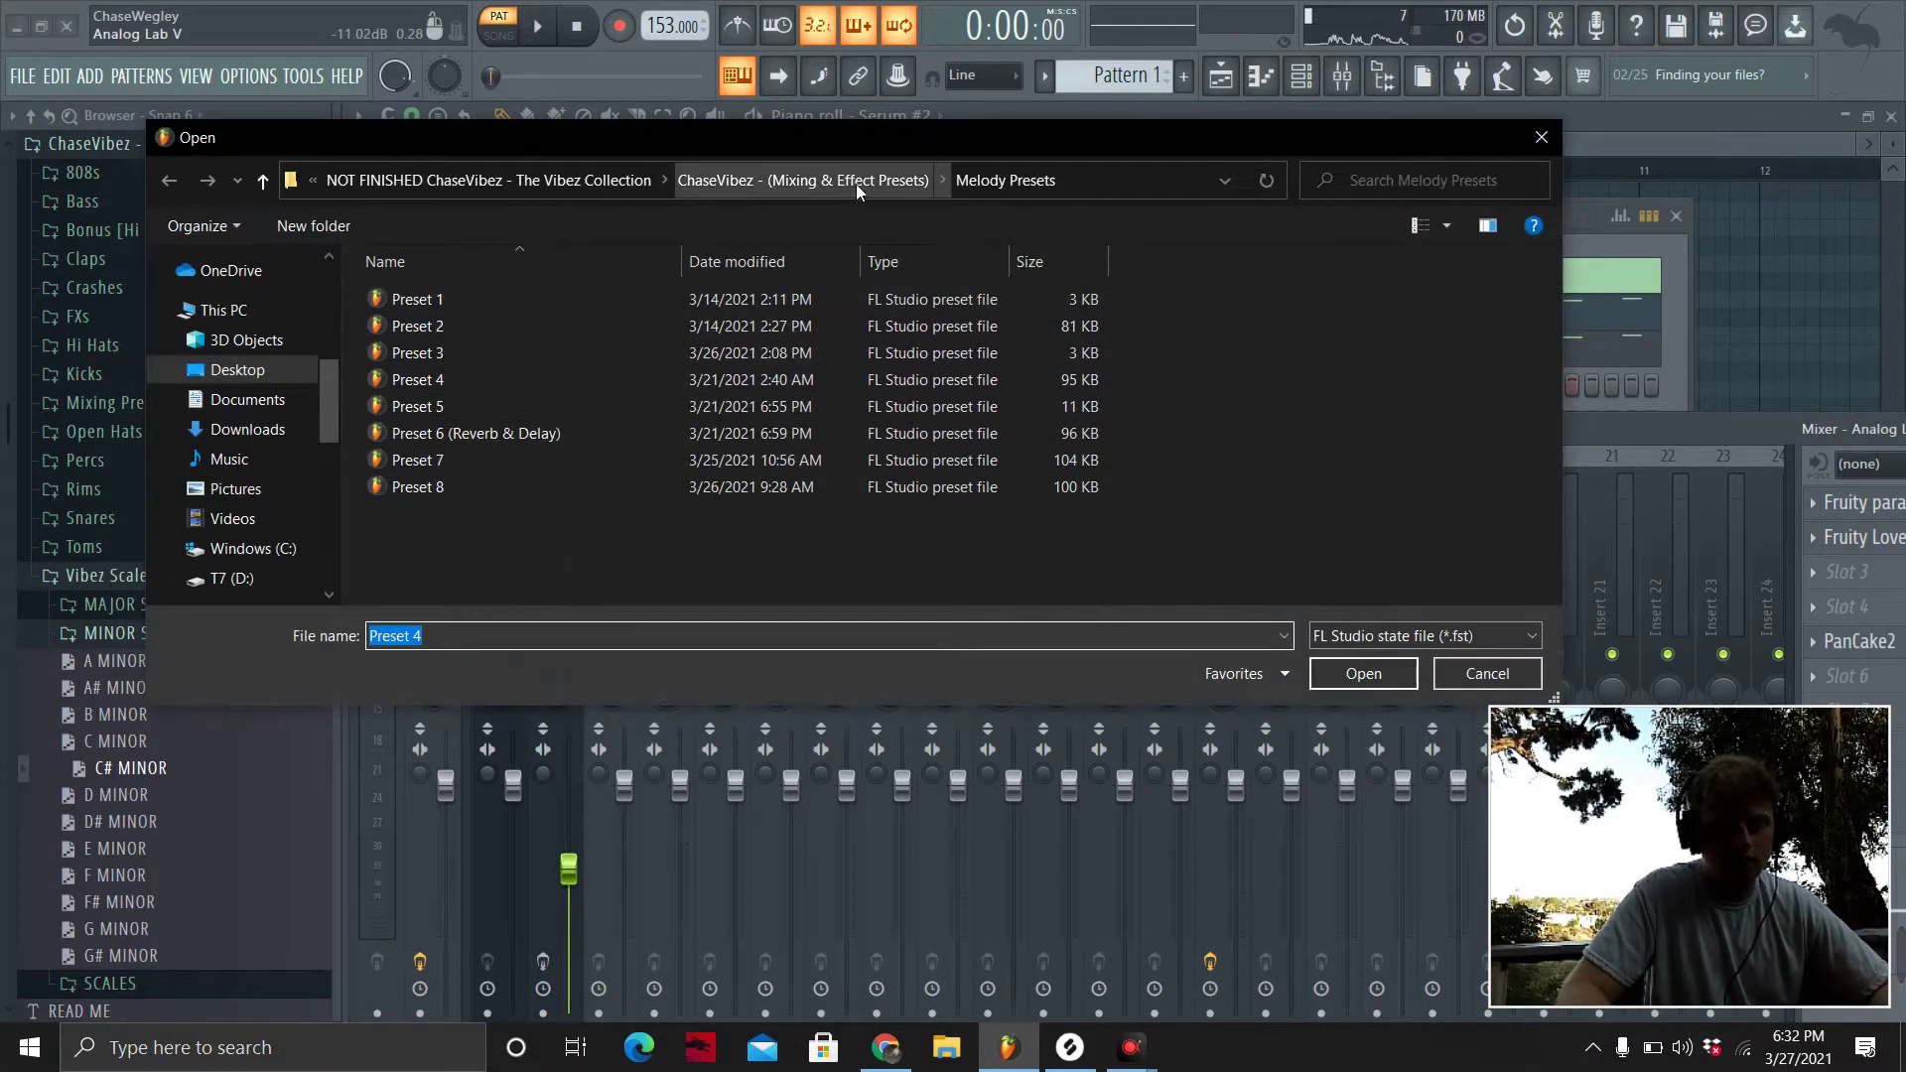
{"action": "left_click", "coordinate": [1538, 145]}
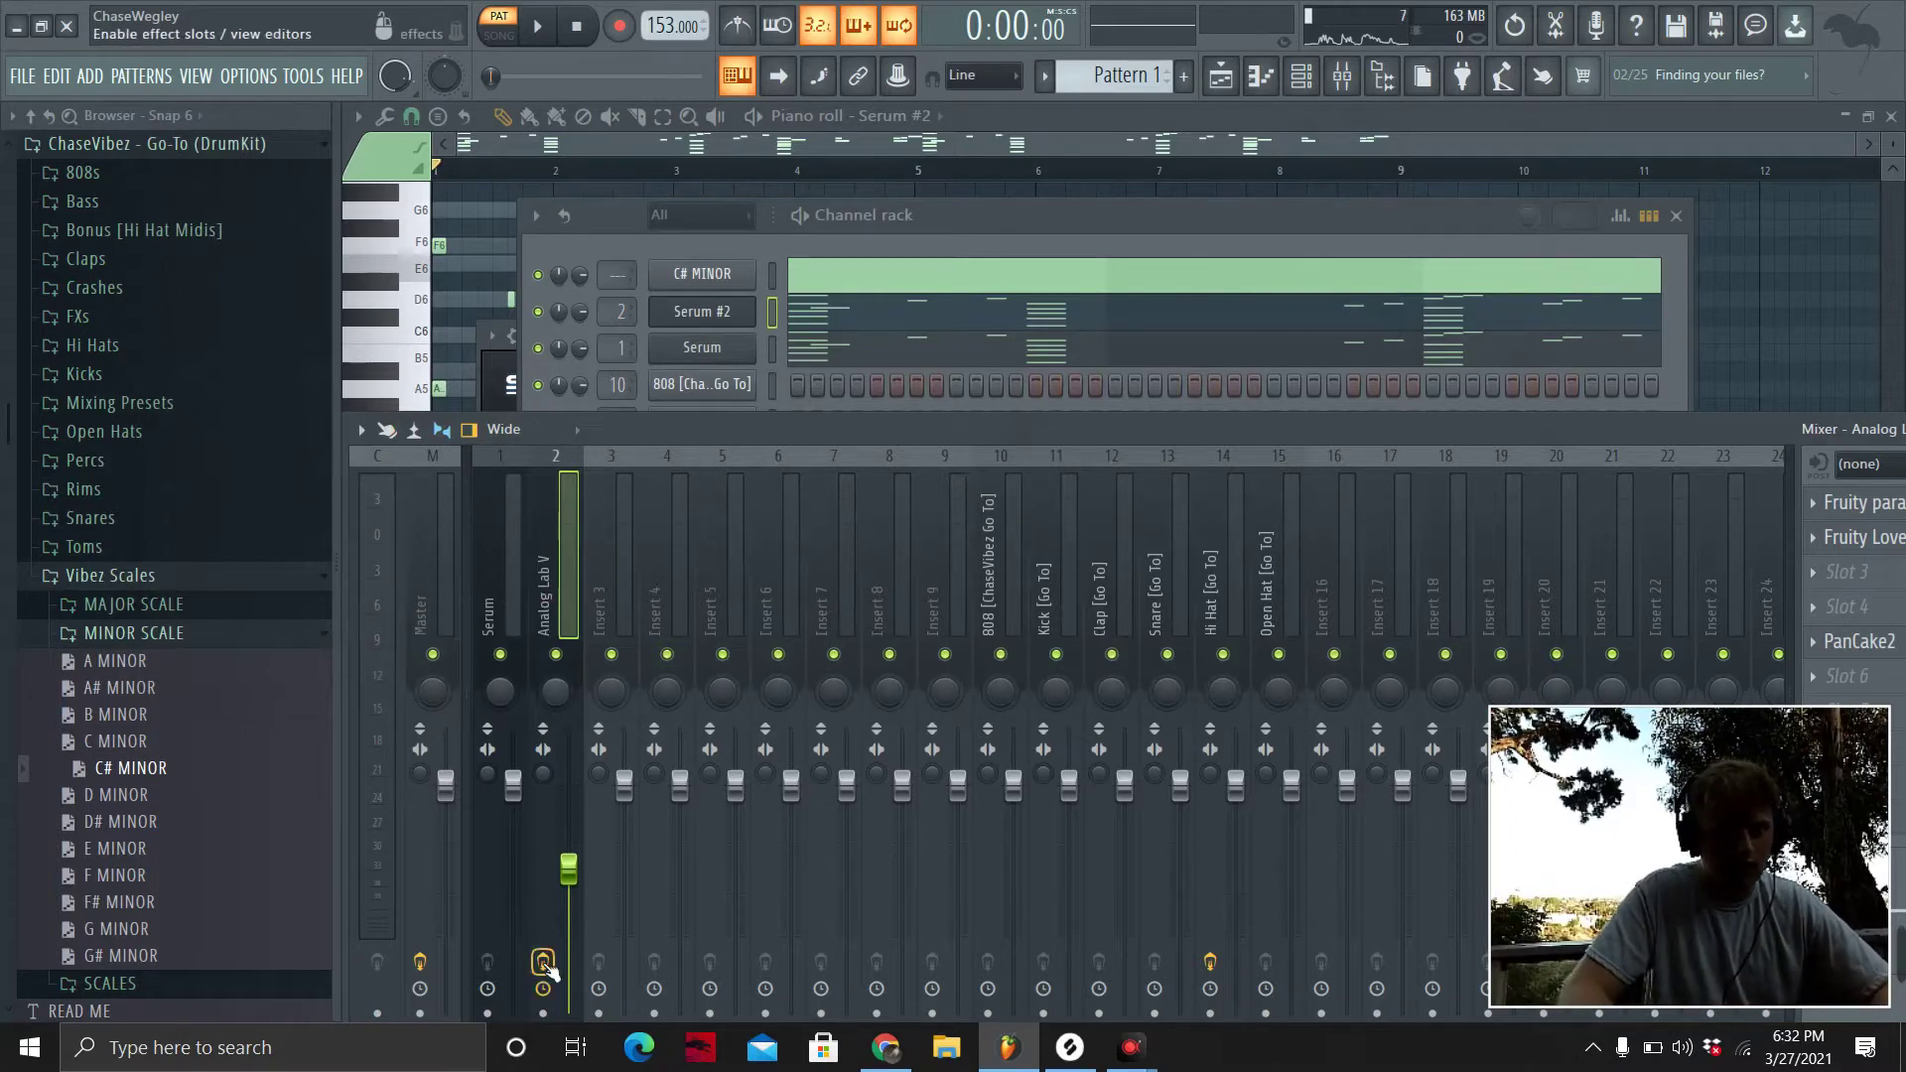
Play the melody to compare the Analog Lab V track's effects, and inspect its Fruity parametric EQ 2, Fruity Love Philter and PanCake2 settings.
{"action": "key", "text": "space"}
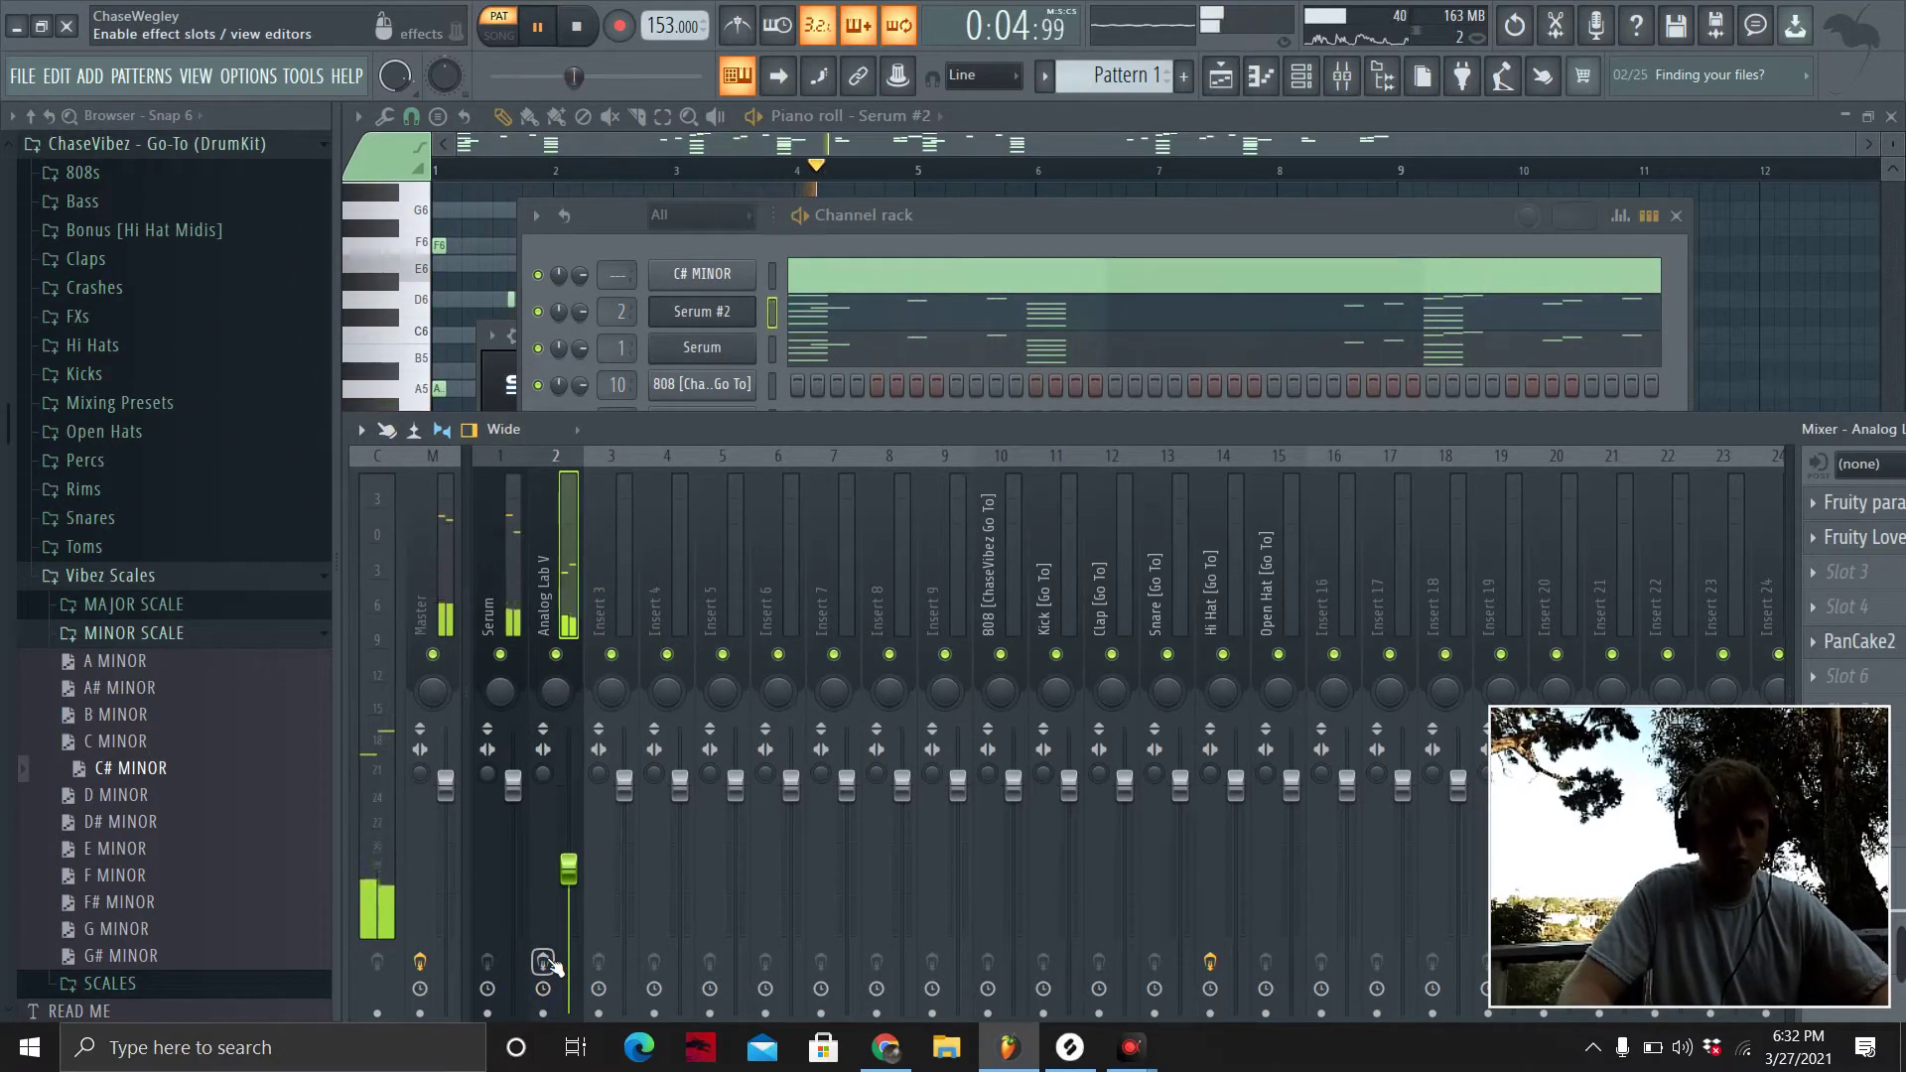
{"action": "key", "text": "space"}
{"action": "left_click", "coordinate": [1871, 504]}
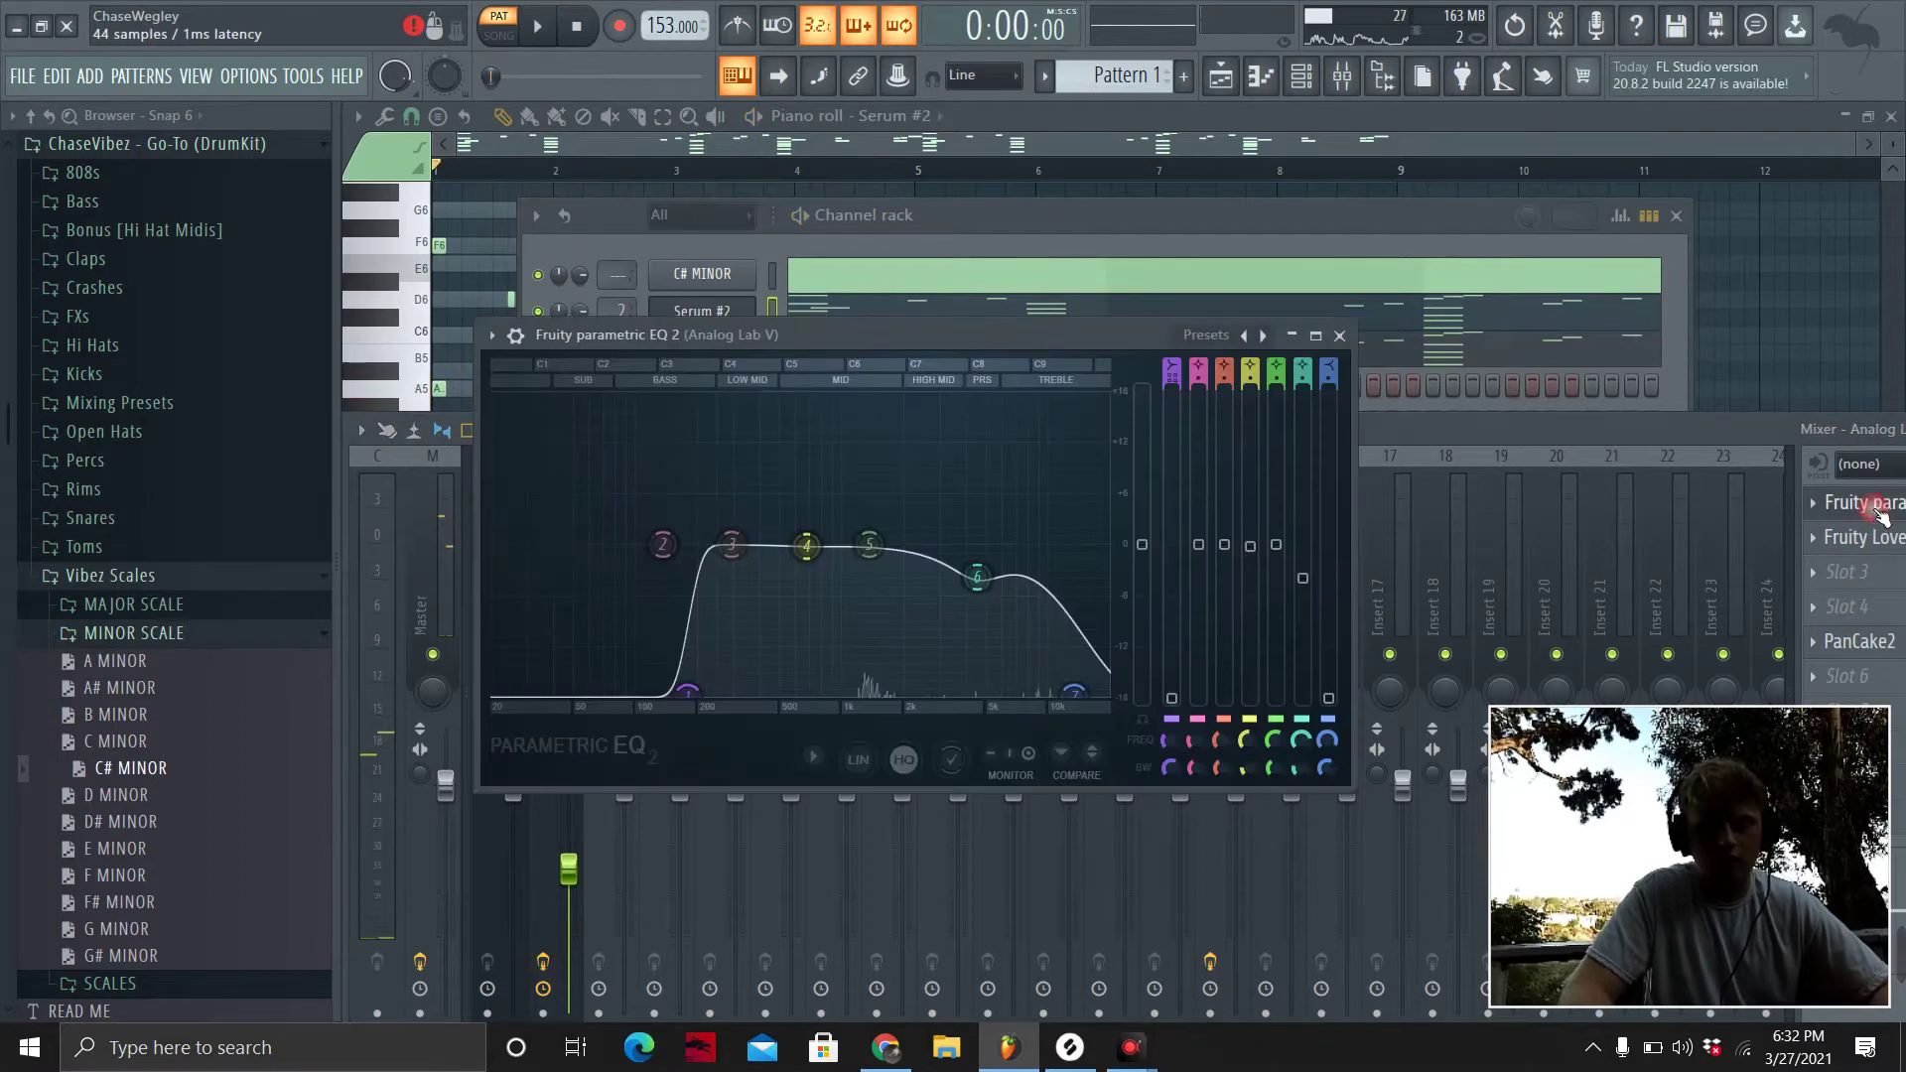
{"action": "left_click", "coordinate": [1876, 539]}
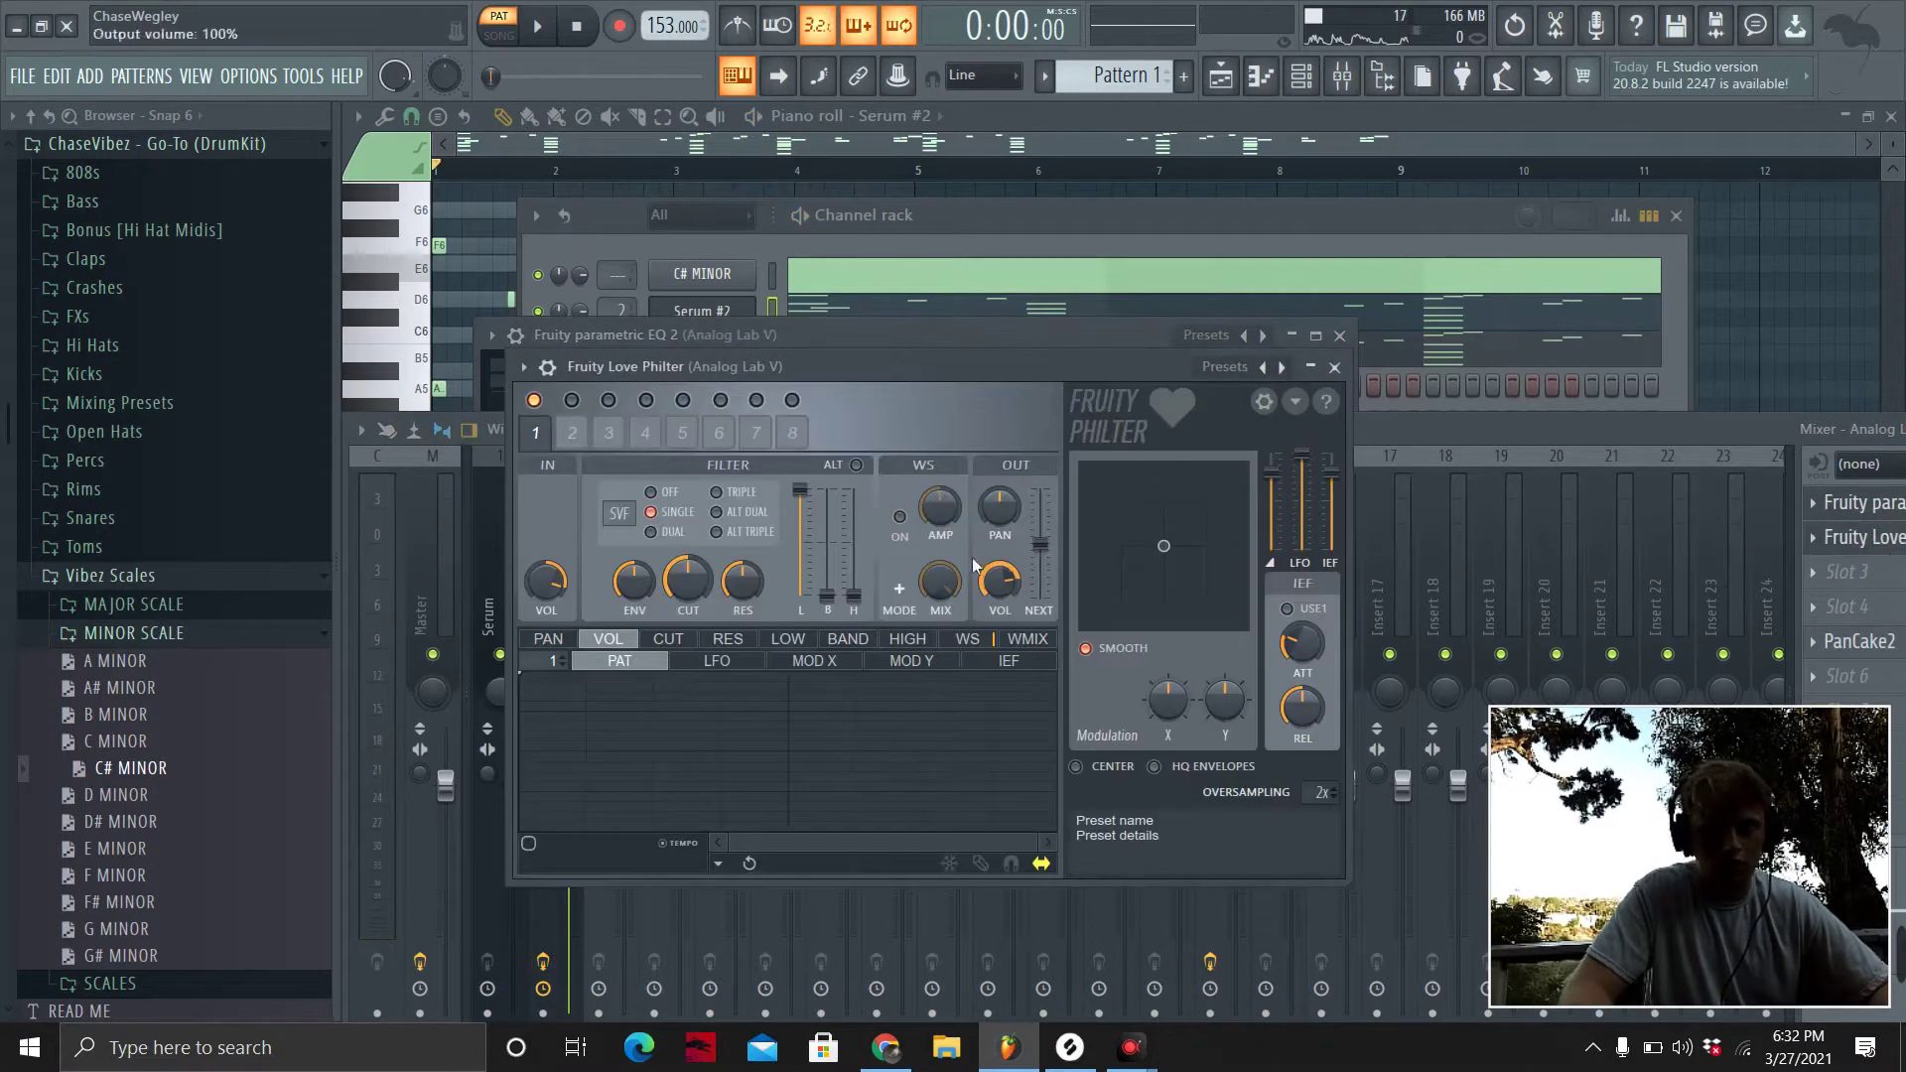
{"action": "left_click", "coordinate": [1864, 643]}
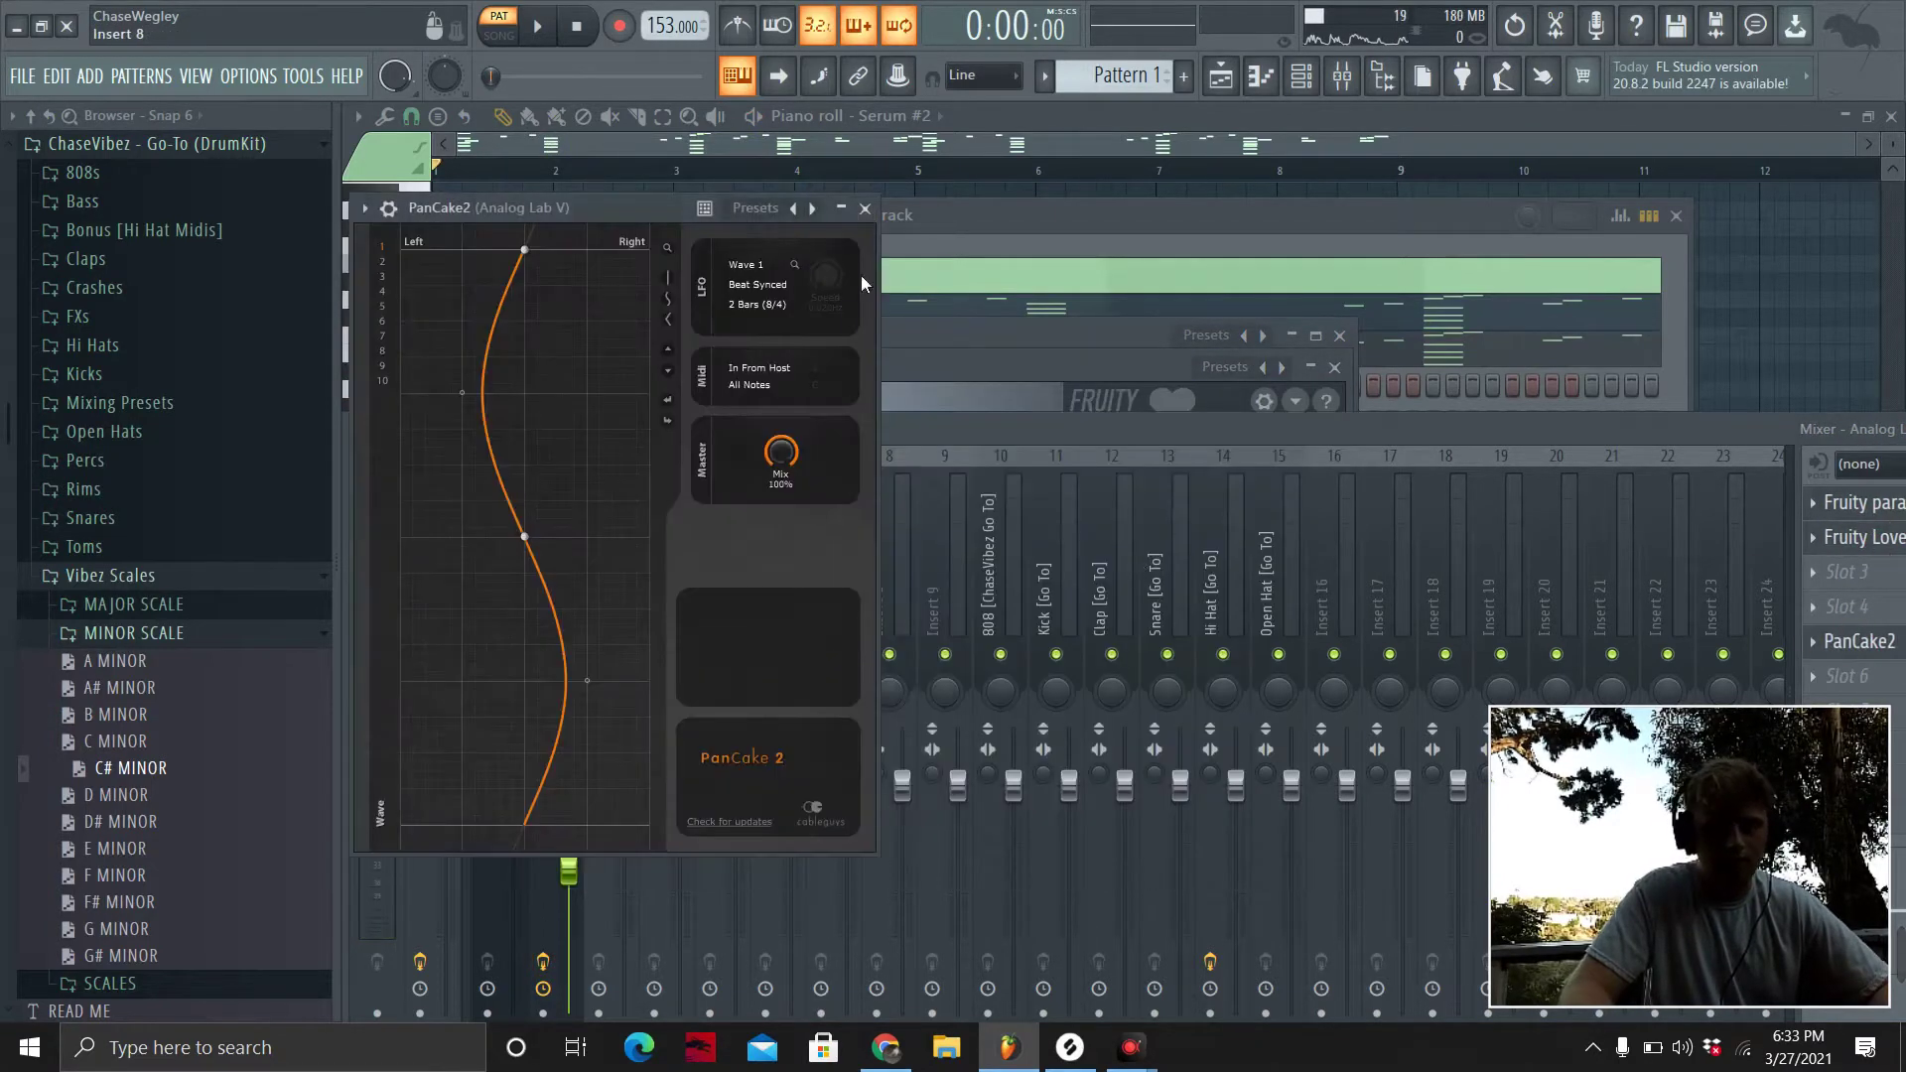
Close the PanCake2 settings and insert a new Serum channel next to Serum #2 in the channel rack.
{"action": "left_click", "coordinate": [864, 208]}
{"action": "left_click", "coordinate": [850, 265]}
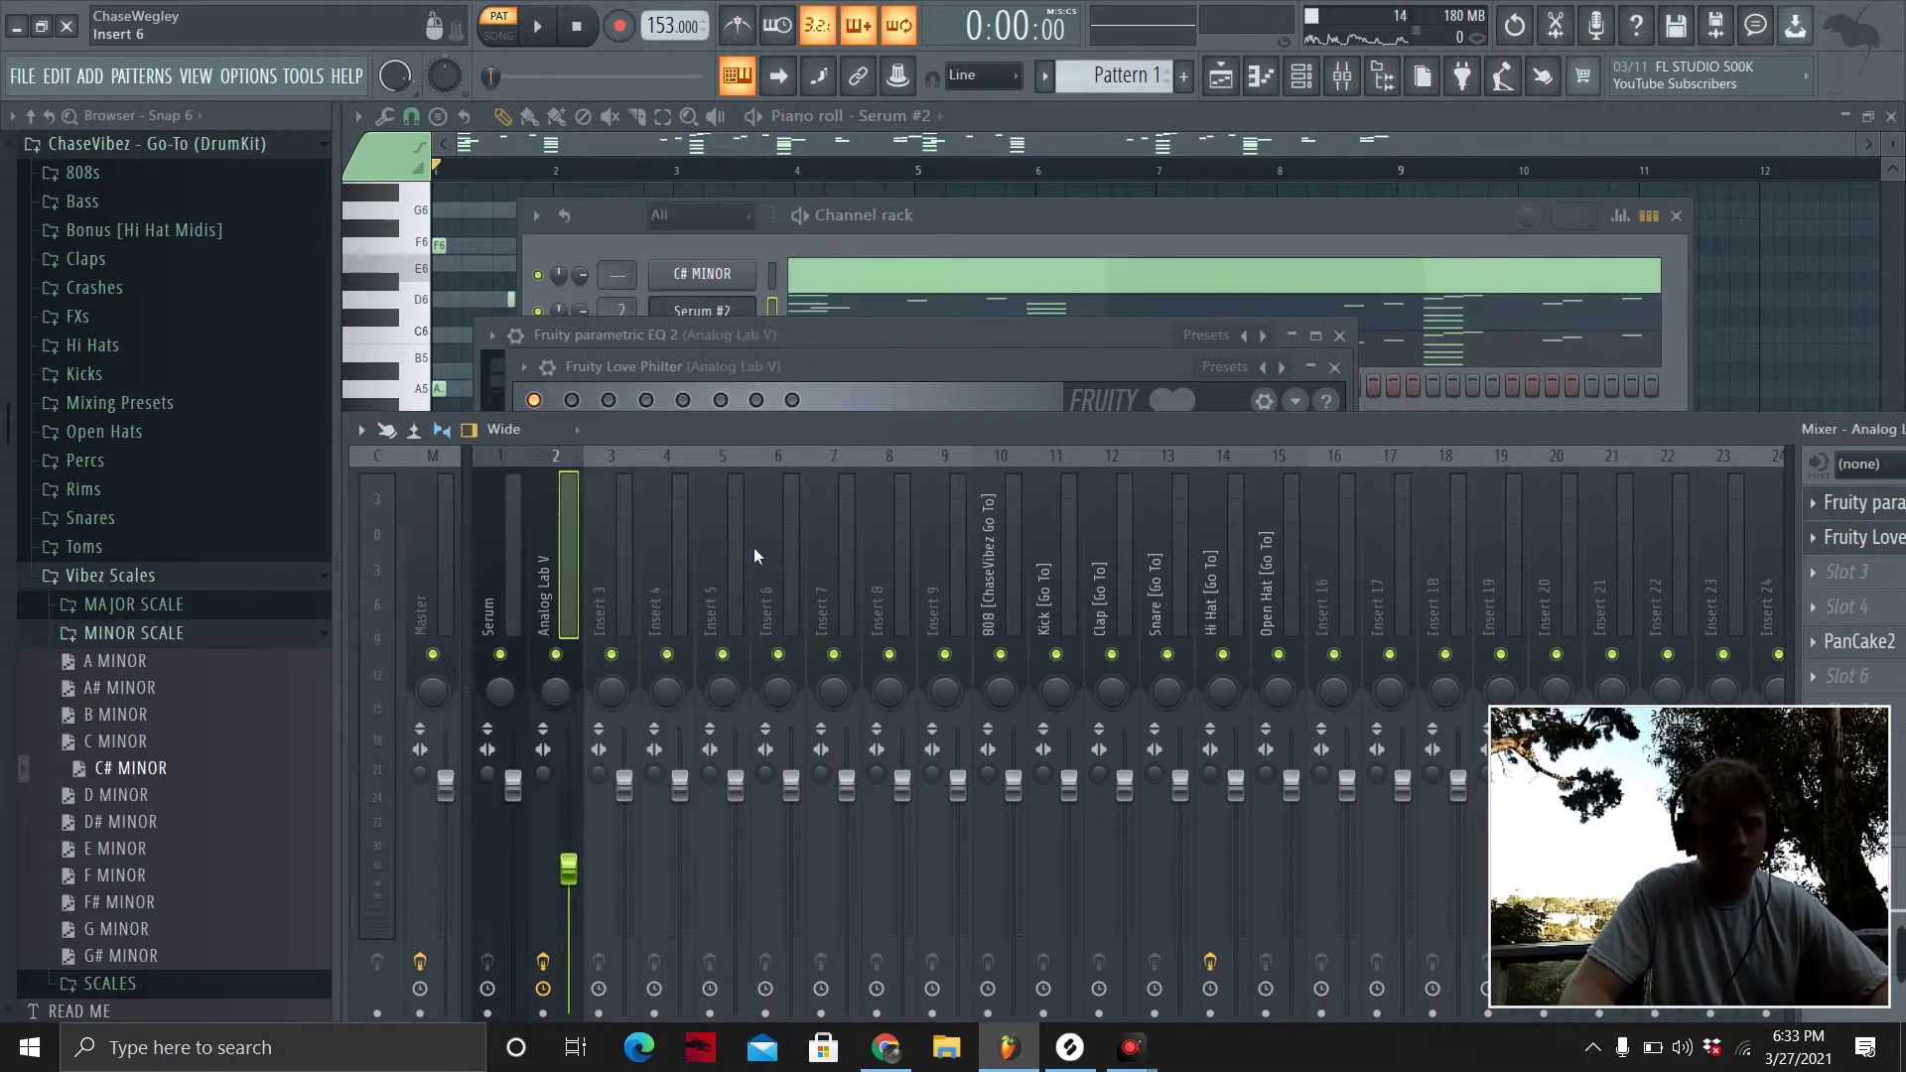
{"action": "left_click", "coordinate": [921, 259]}
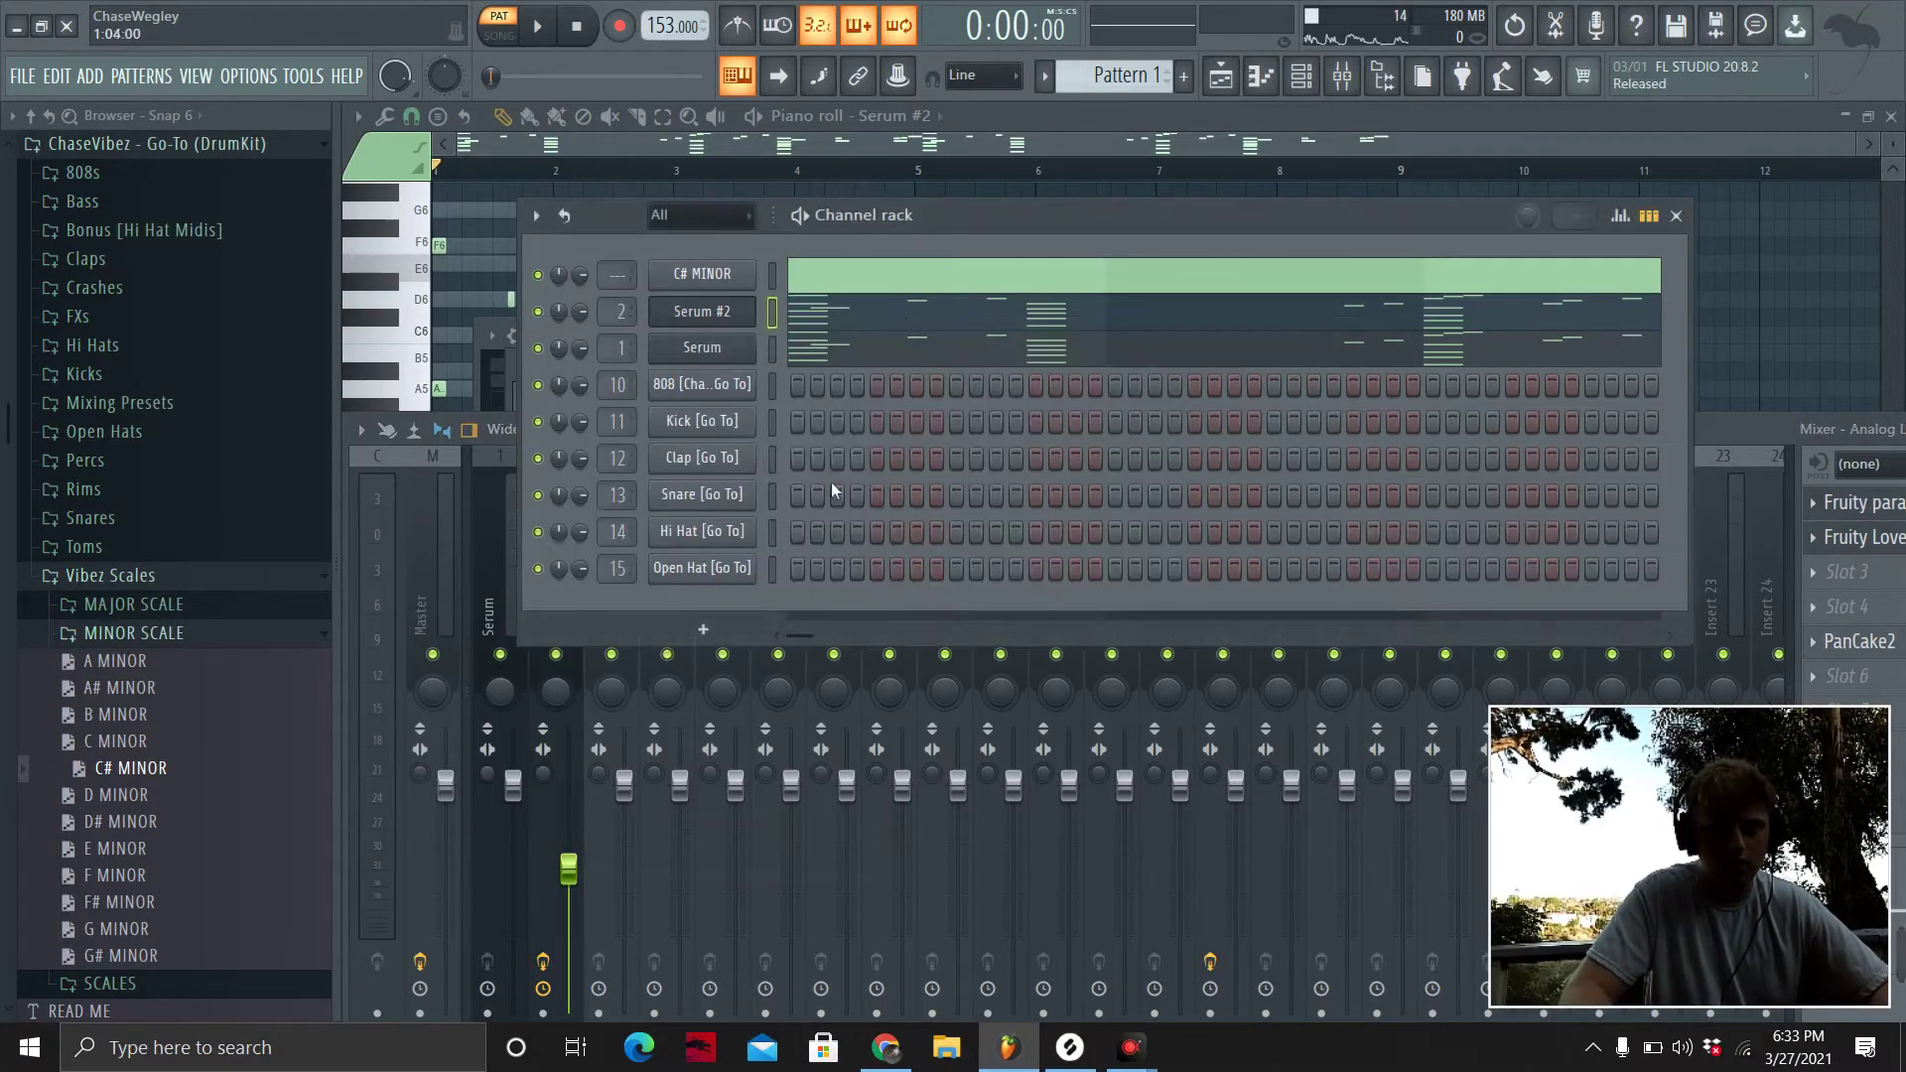
{"action": "right_click", "coordinate": [717, 322]}
{"action": "mouse_move", "coordinate": [883, 467]}
{"action": "left_click", "coordinate": [1469, 256]}
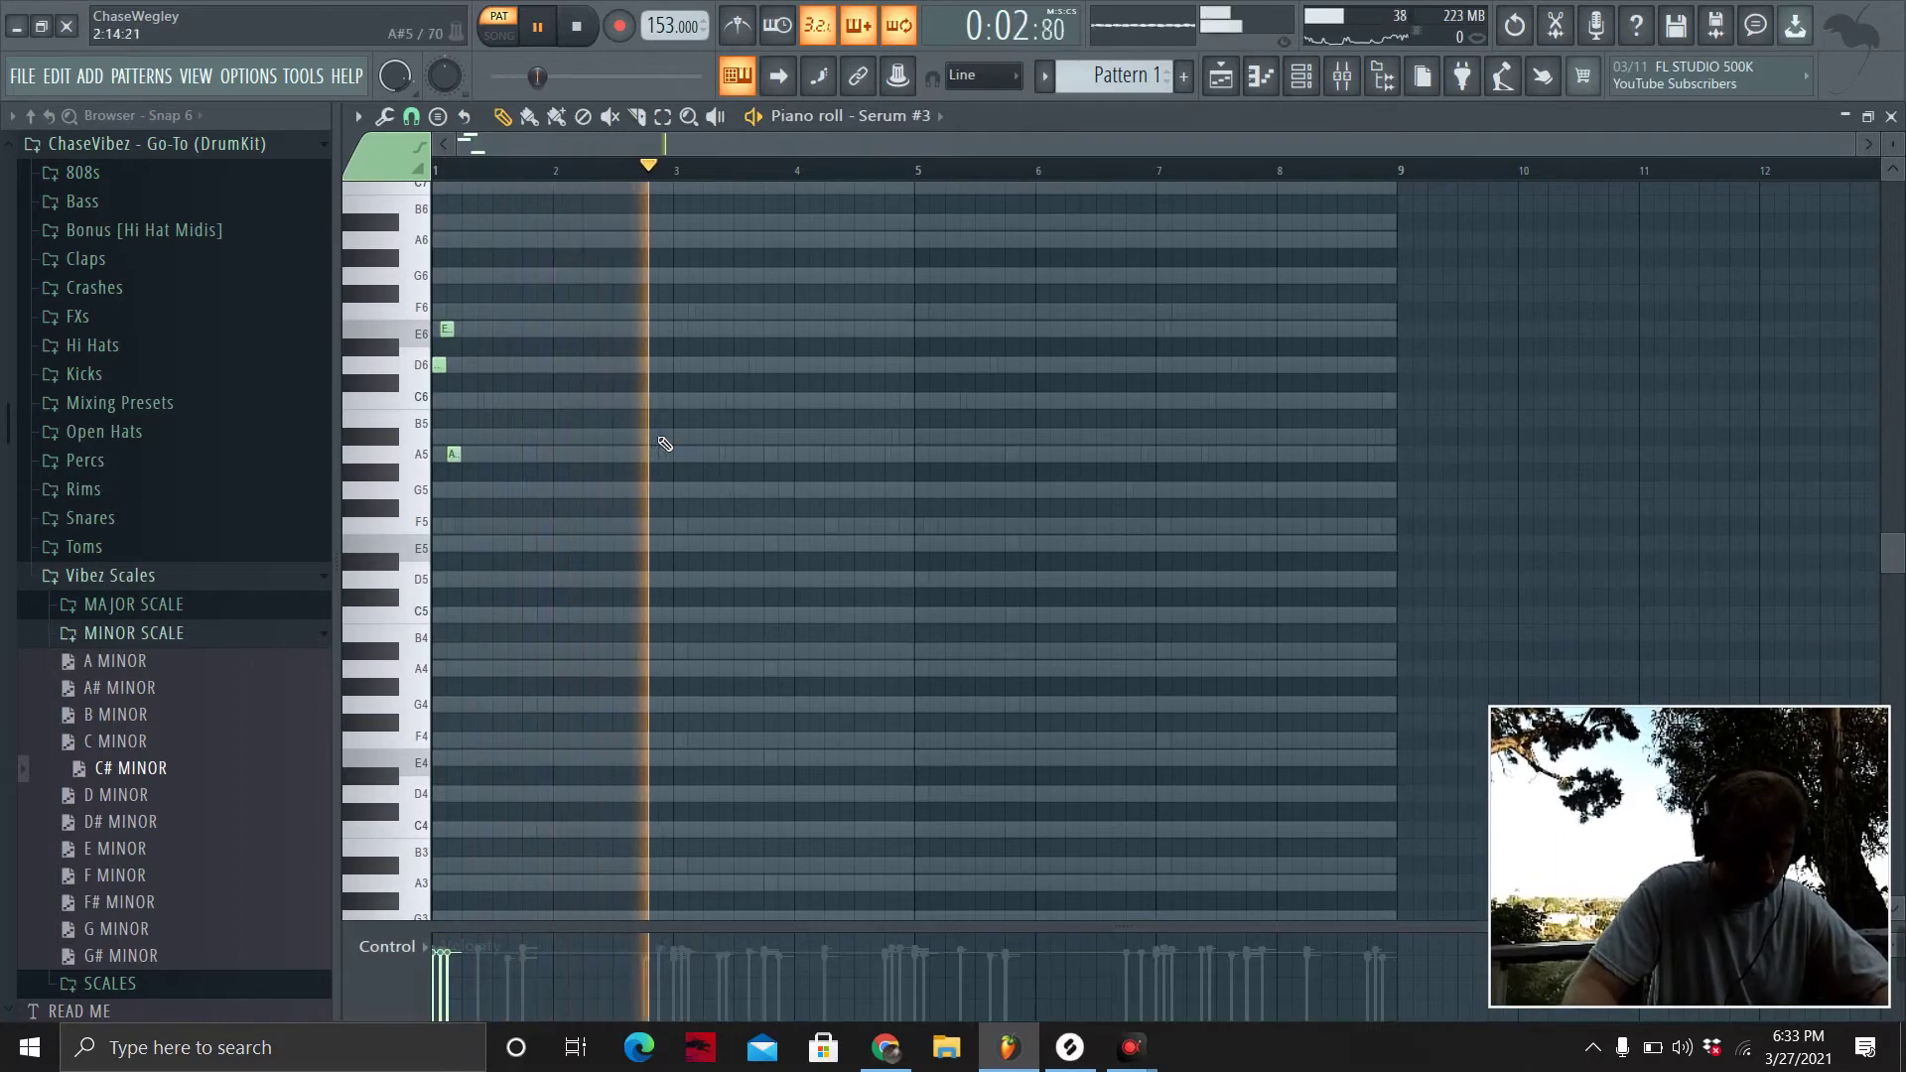
Add short G6 and A6 notes at bar 4 of Serum #3, duplicate the whole phrase from bar 5, and replay the pattern.
{"action": "scroll", "coordinate": [694, 496], "scroll_direction": "up", "scroll_amount": 3}
{"action": "left_click", "coordinate": [801, 436]}
{"action": "left_click", "coordinate": [808, 400]}
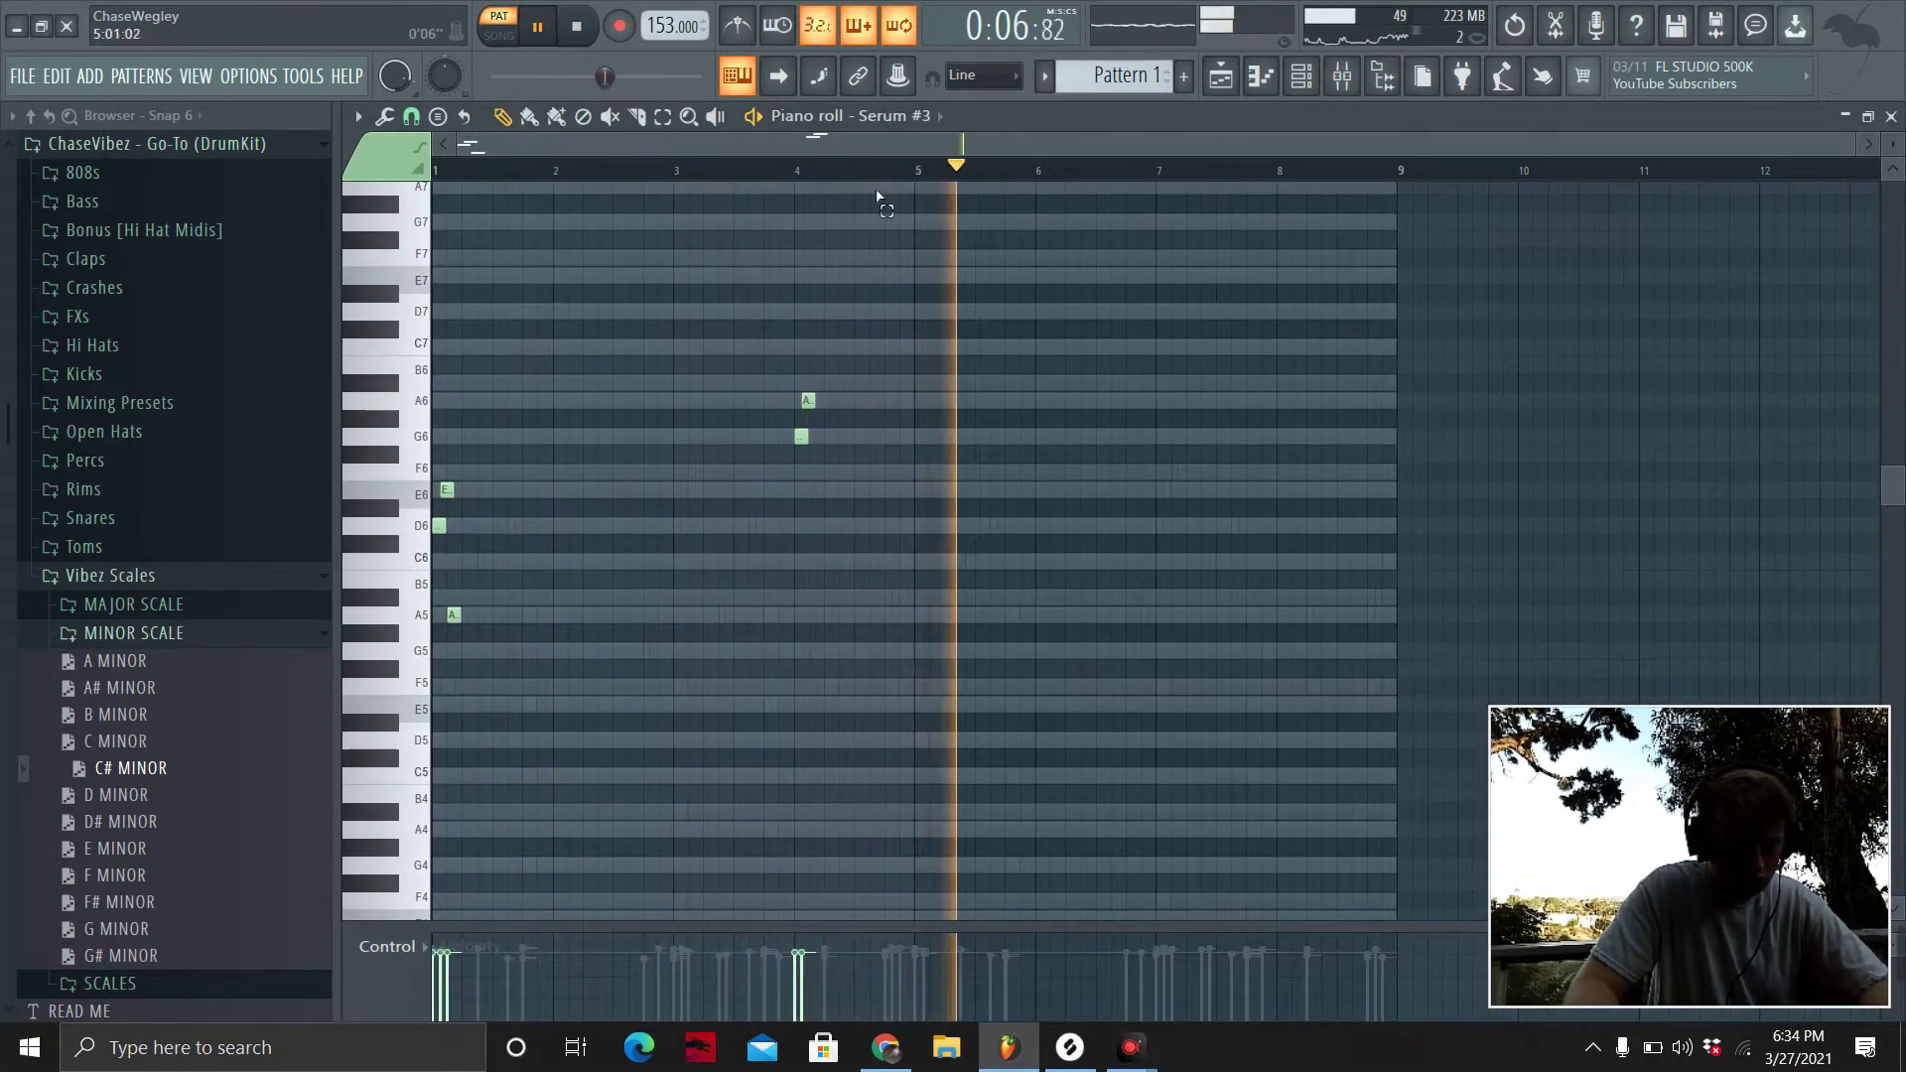
{"action": "key", "text": "ctrl+a"}
{"action": "key", "text": "ctrl+b"}
{"action": "left_click", "coordinate": [1039, 170], "text": "ctrl"}
{"action": "key", "text": "space"}
{"action": "key", "text": "space"}
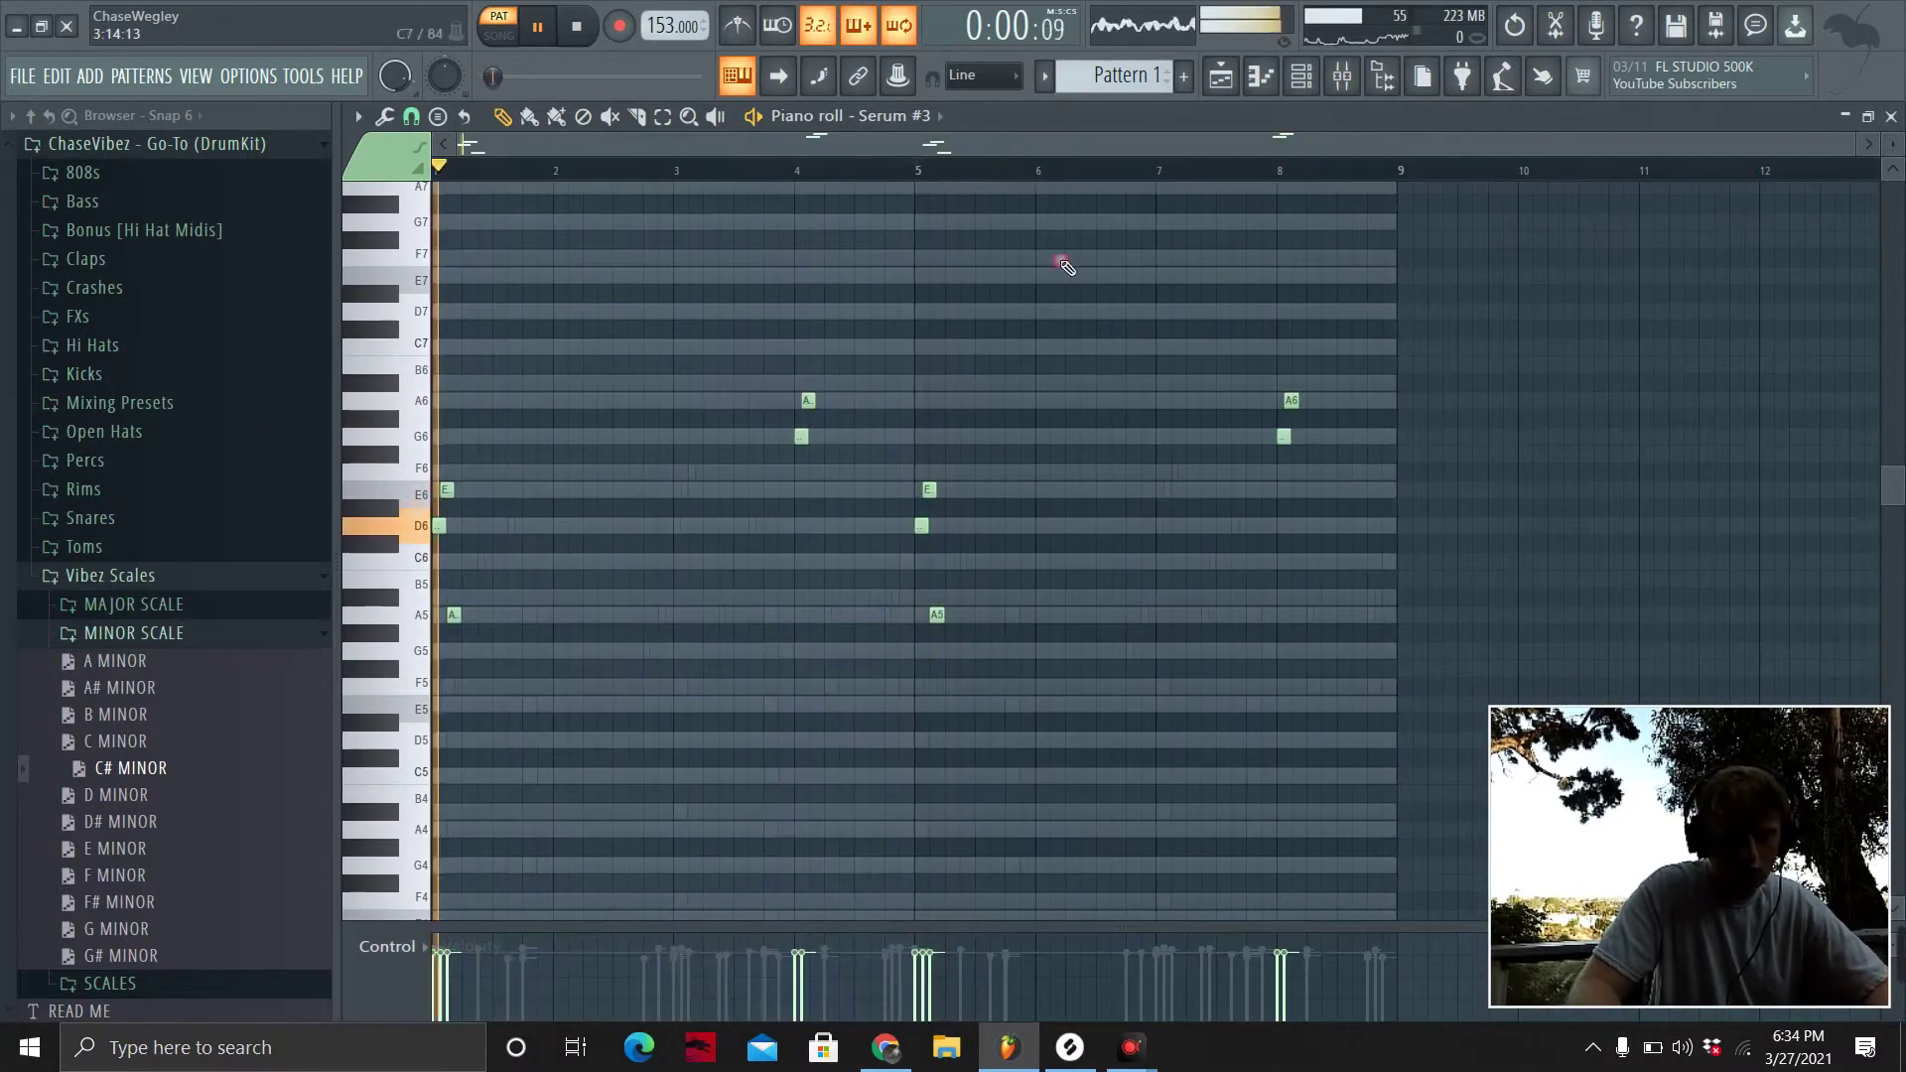
Raise the low-cut frequency of band 1 in the Insert 3 track's Fruity parametric EQ 2, replay the pattern and close the mixer.
{"action": "left_click", "coordinate": [1342, 76]}
{"action": "left_click", "coordinate": [1688, 446]}
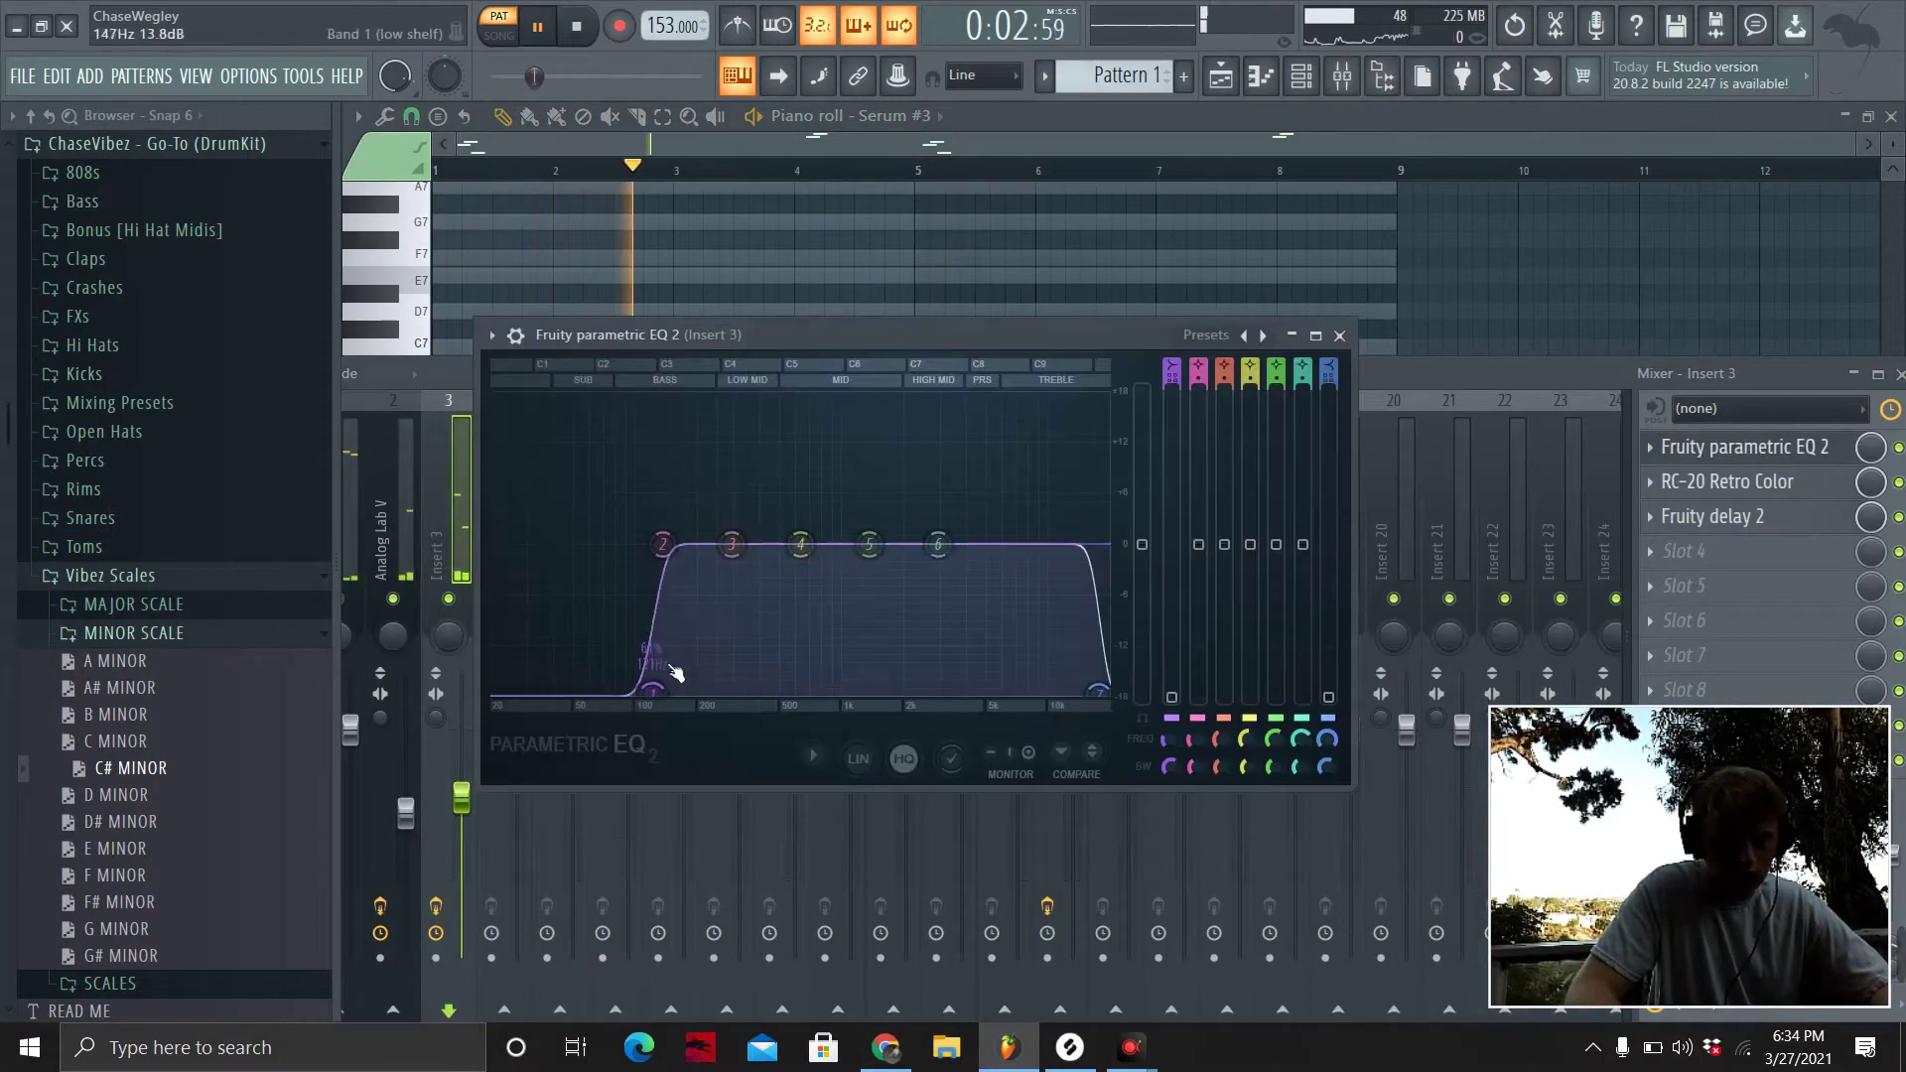
{"action": "left_click_drag", "start_coordinate": [650, 687], "coordinate": [727, 689]}
{"action": "key", "text": "space"}
{"action": "key", "text": "space"}
{"action": "left_click", "coordinate": [1339, 335]}
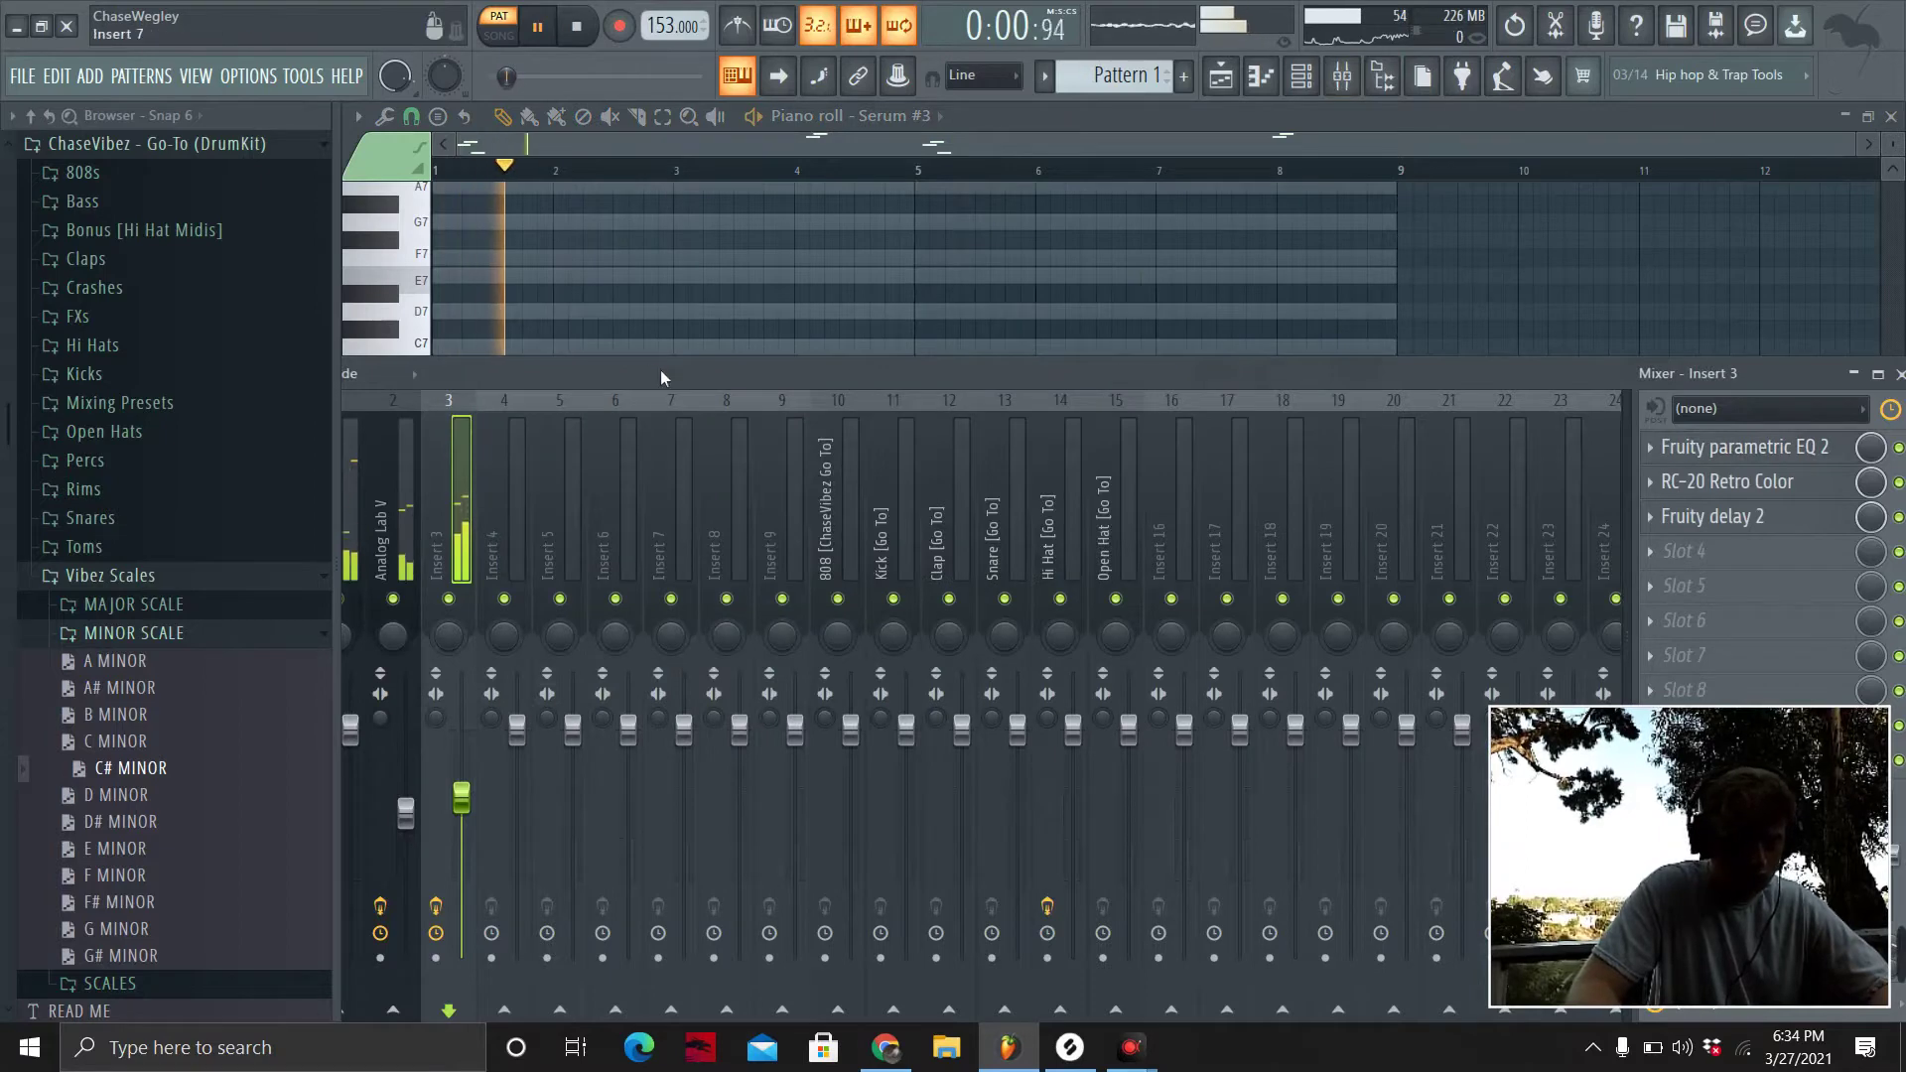
{"action": "left_click_drag", "start_coordinate": [659, 369], "coordinate": [858, 399]}
{"action": "key", "text": "F9"}
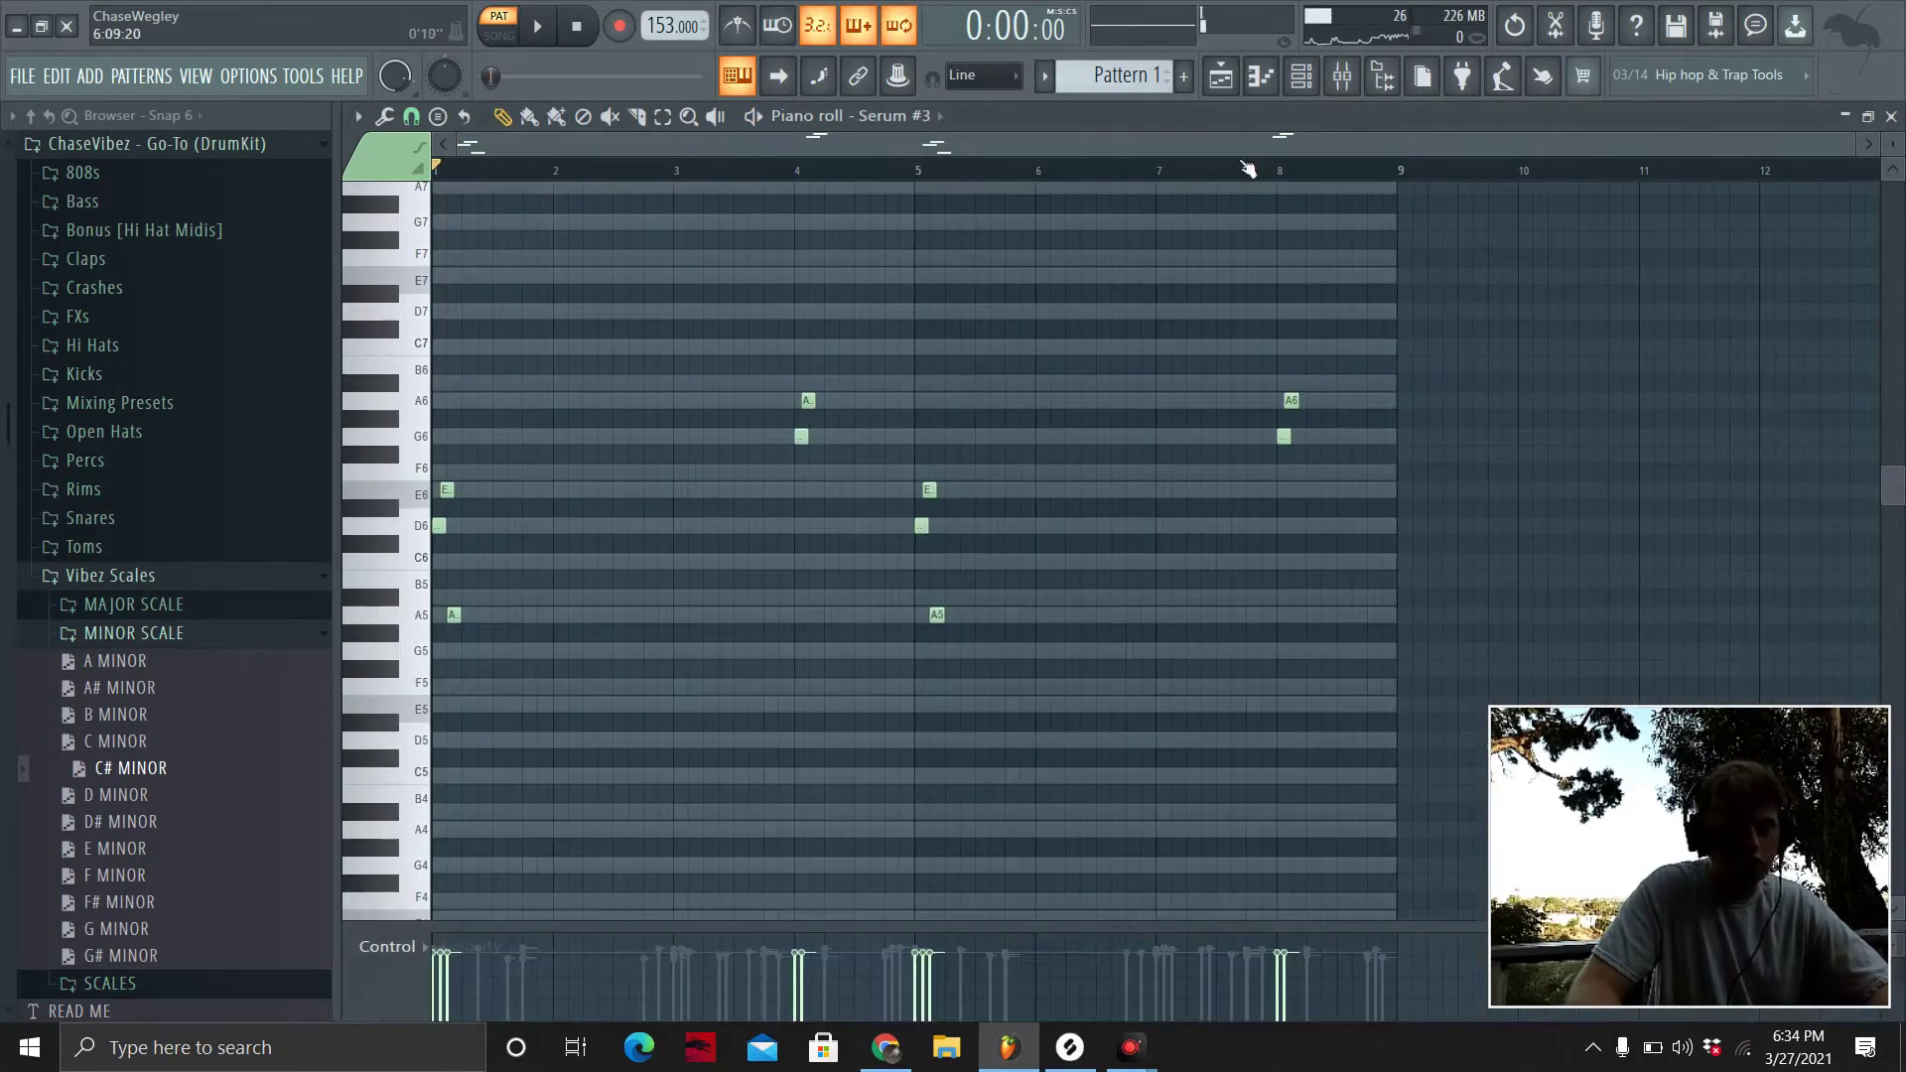
Check which preset bank Serum #3 uses without changing it, and play the pattern through.
{"action": "left_click", "coordinate": [1299, 89]}
{"action": "left_click", "coordinate": [727, 324]}
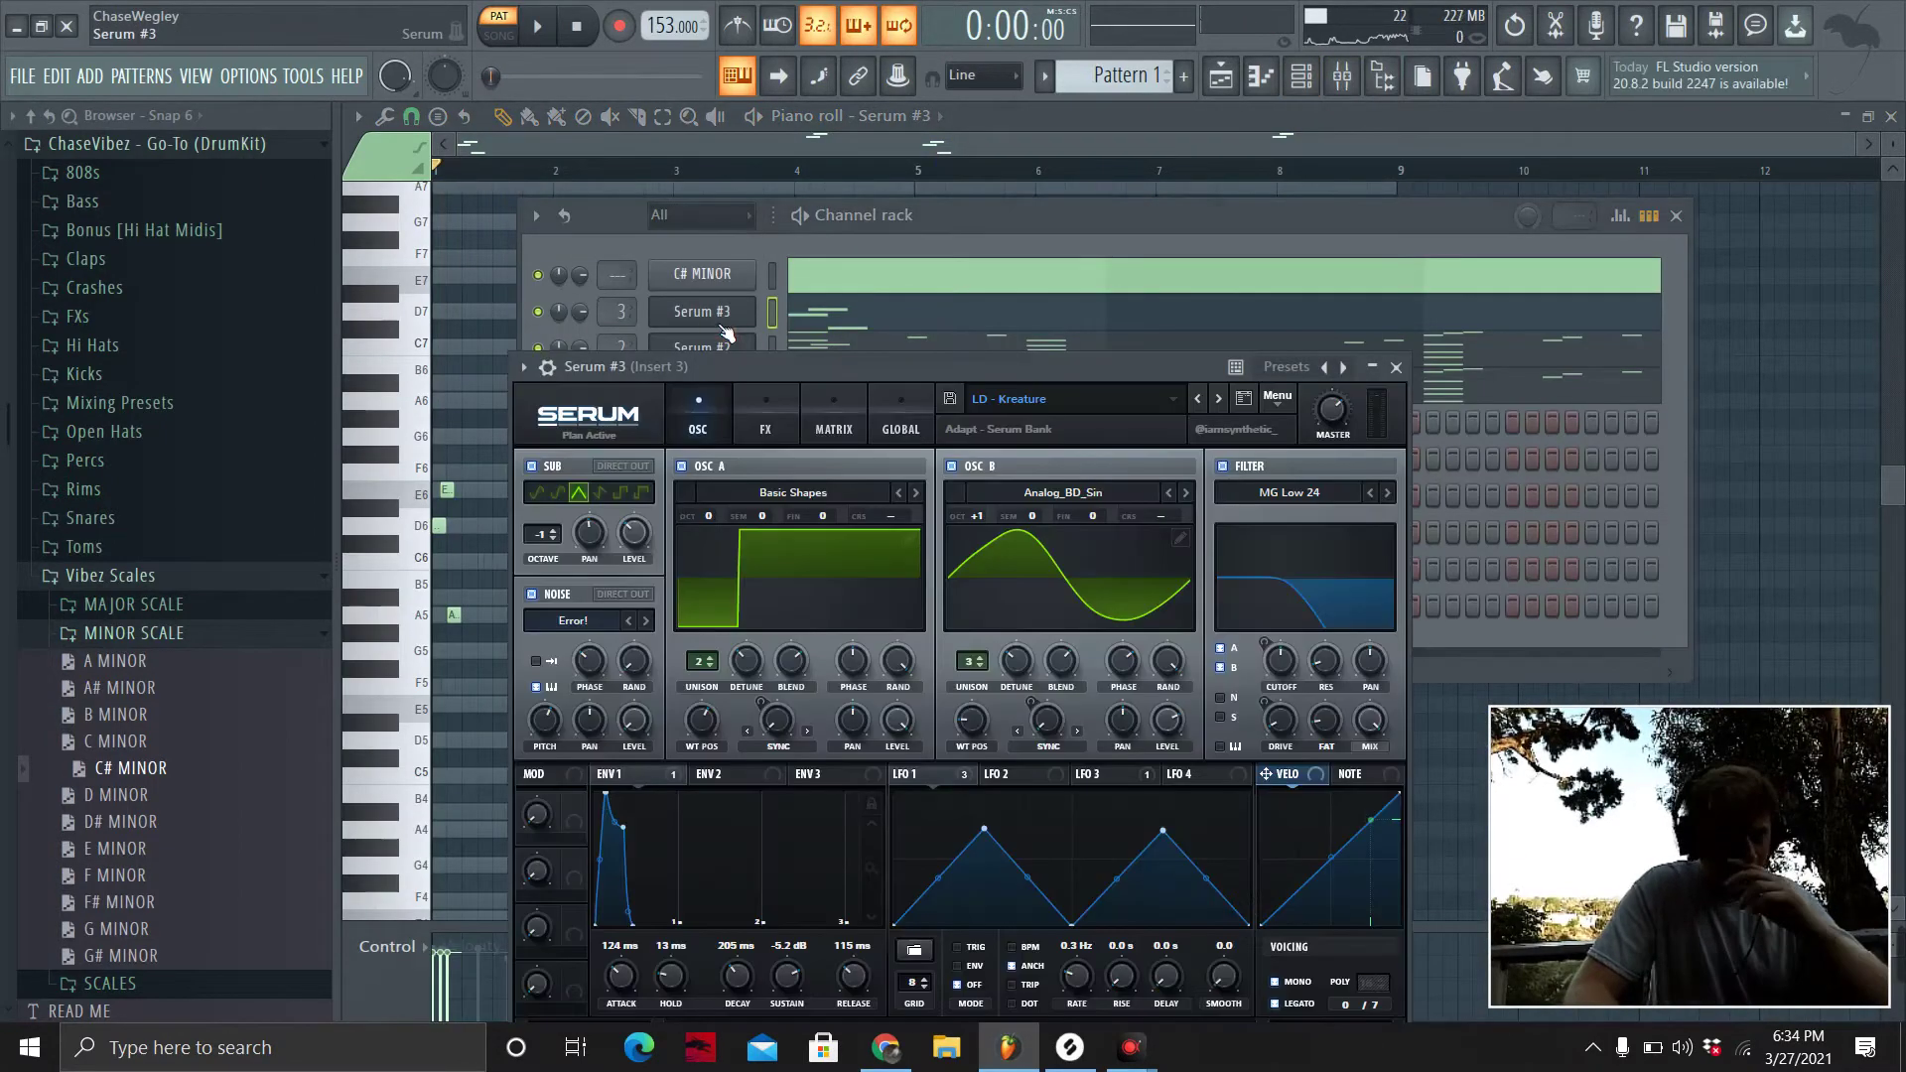
{"action": "left_click", "coordinate": [1052, 398]}
{"action": "mouse_move", "coordinate": [1102, 474]}
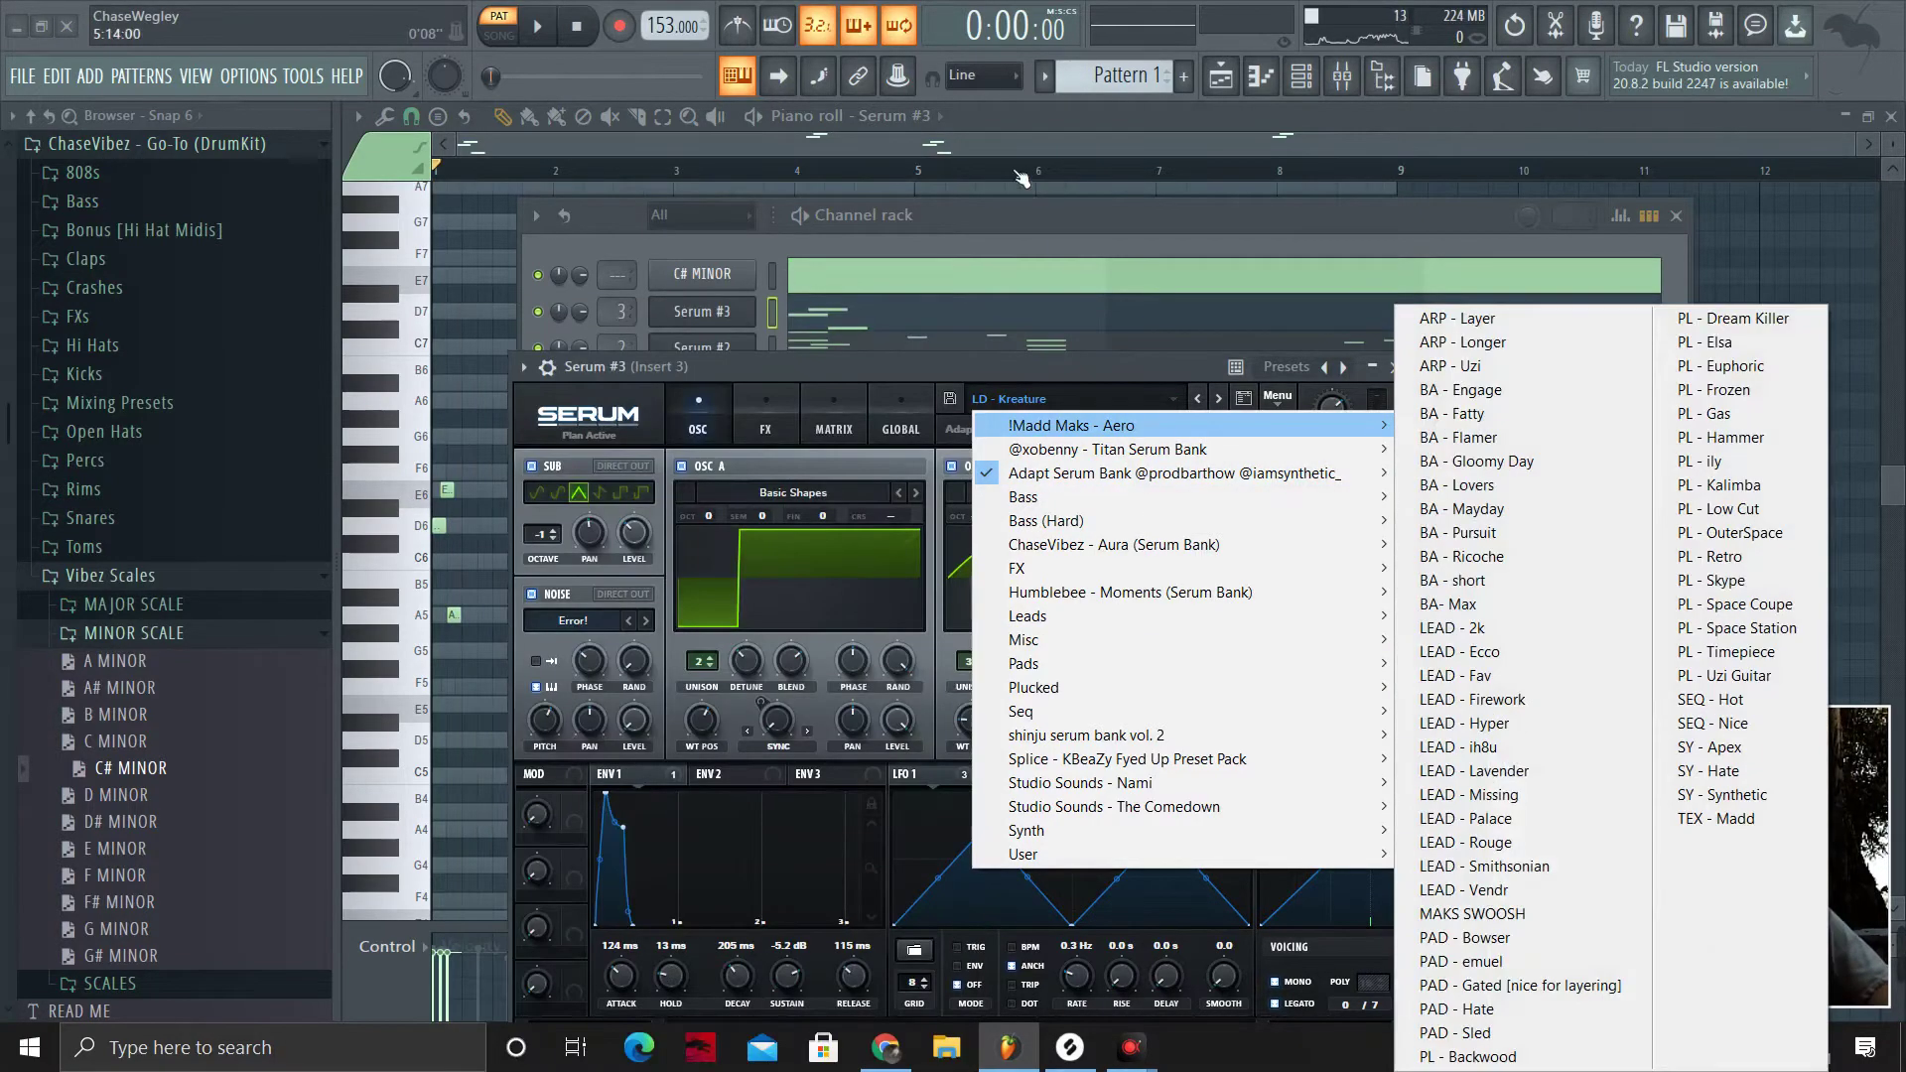
{"action": "left_click", "coordinate": [929, 229]}
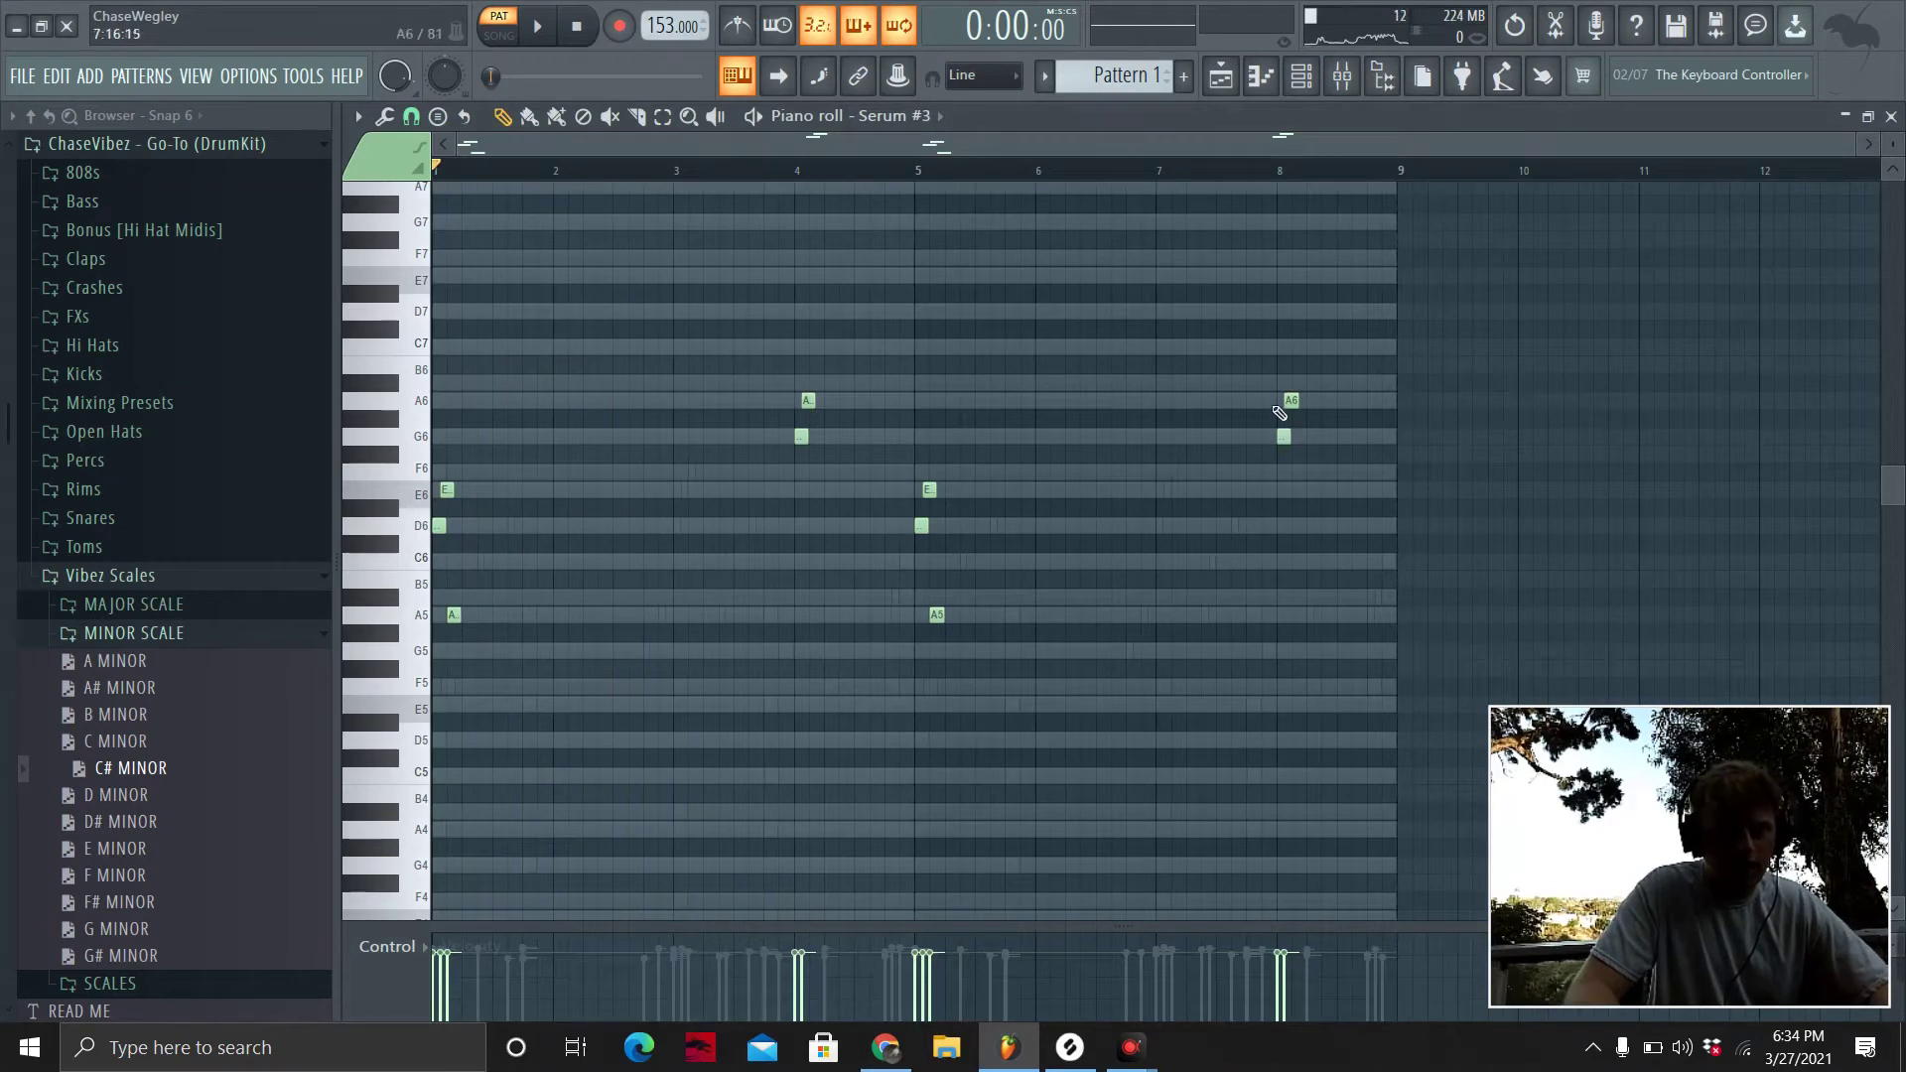
{"action": "key", "text": "space"}
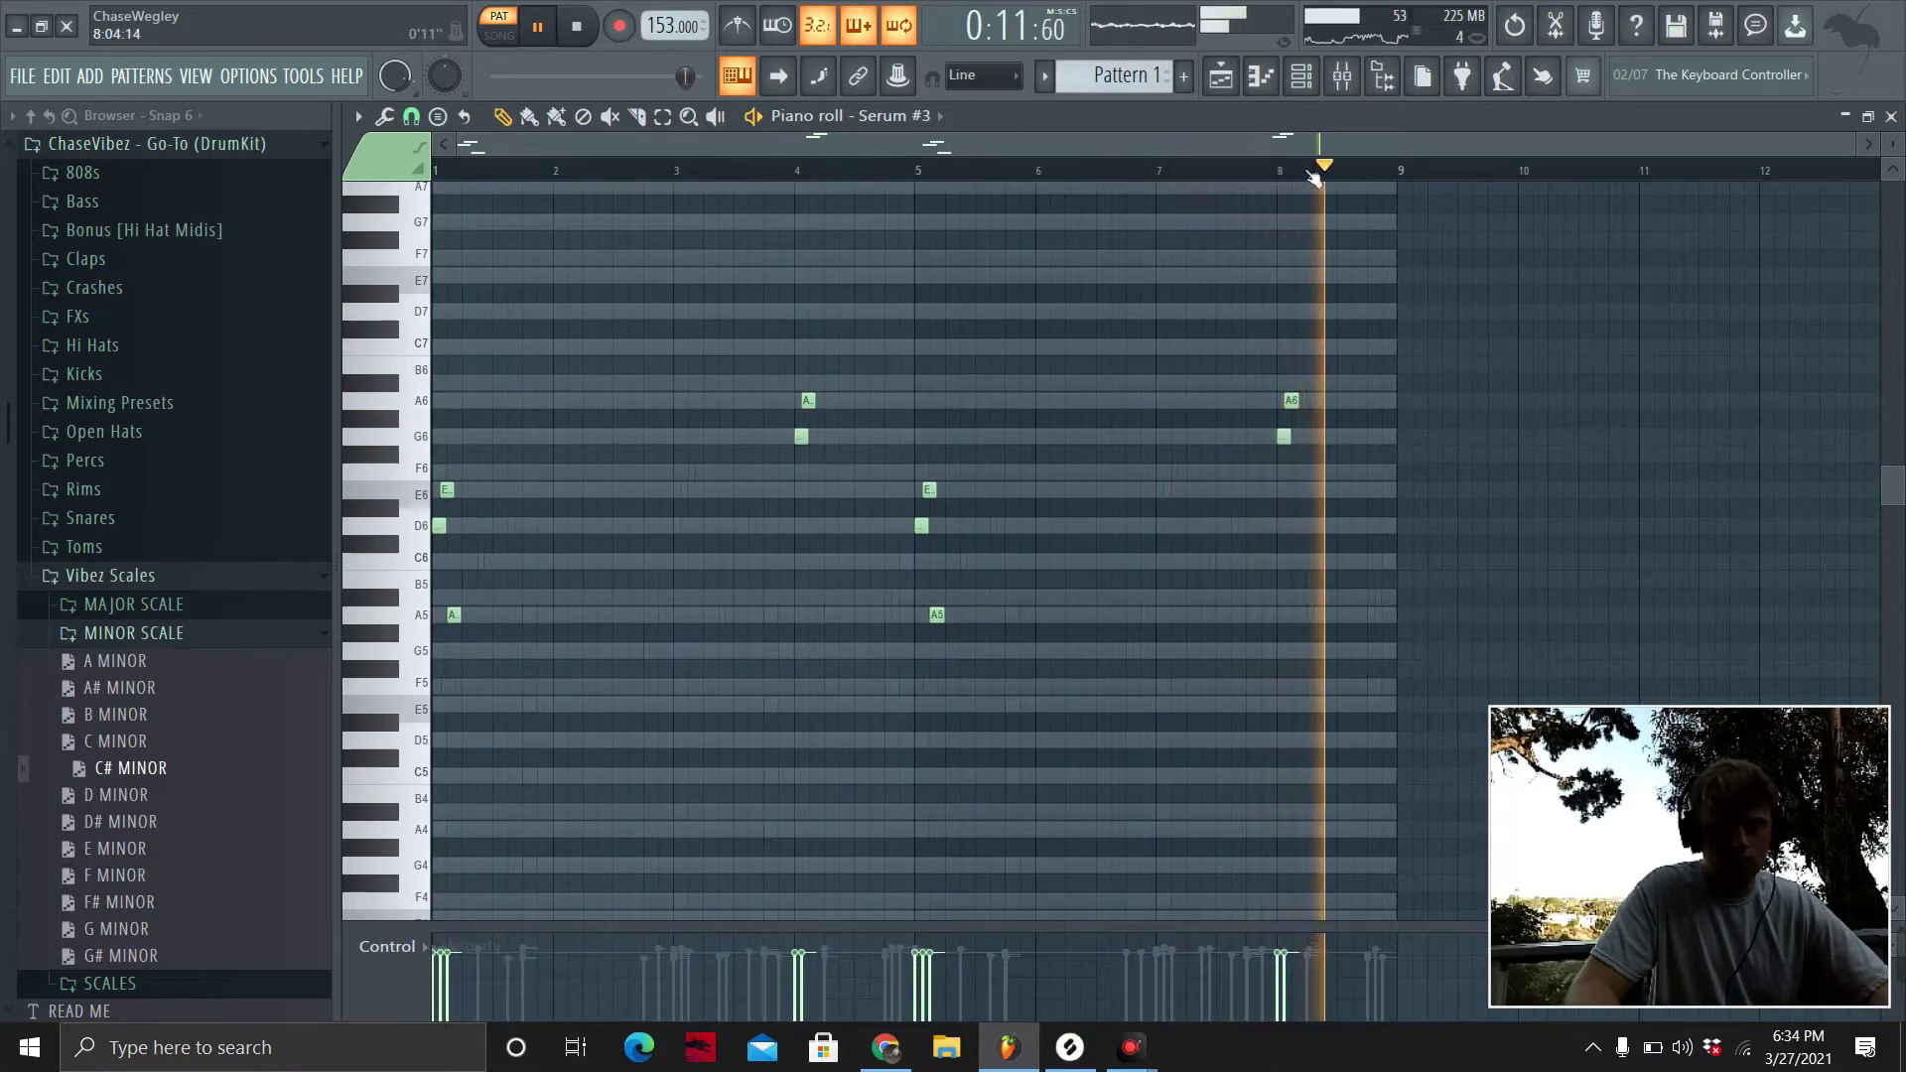
{"action": "key", "text": "space"}
Inspect the effects on the Insert 3 mixer track, including its RC-20 Retro Color plugin.
{"action": "key", "text": "F6"}
{"action": "key", "text": "F9"}
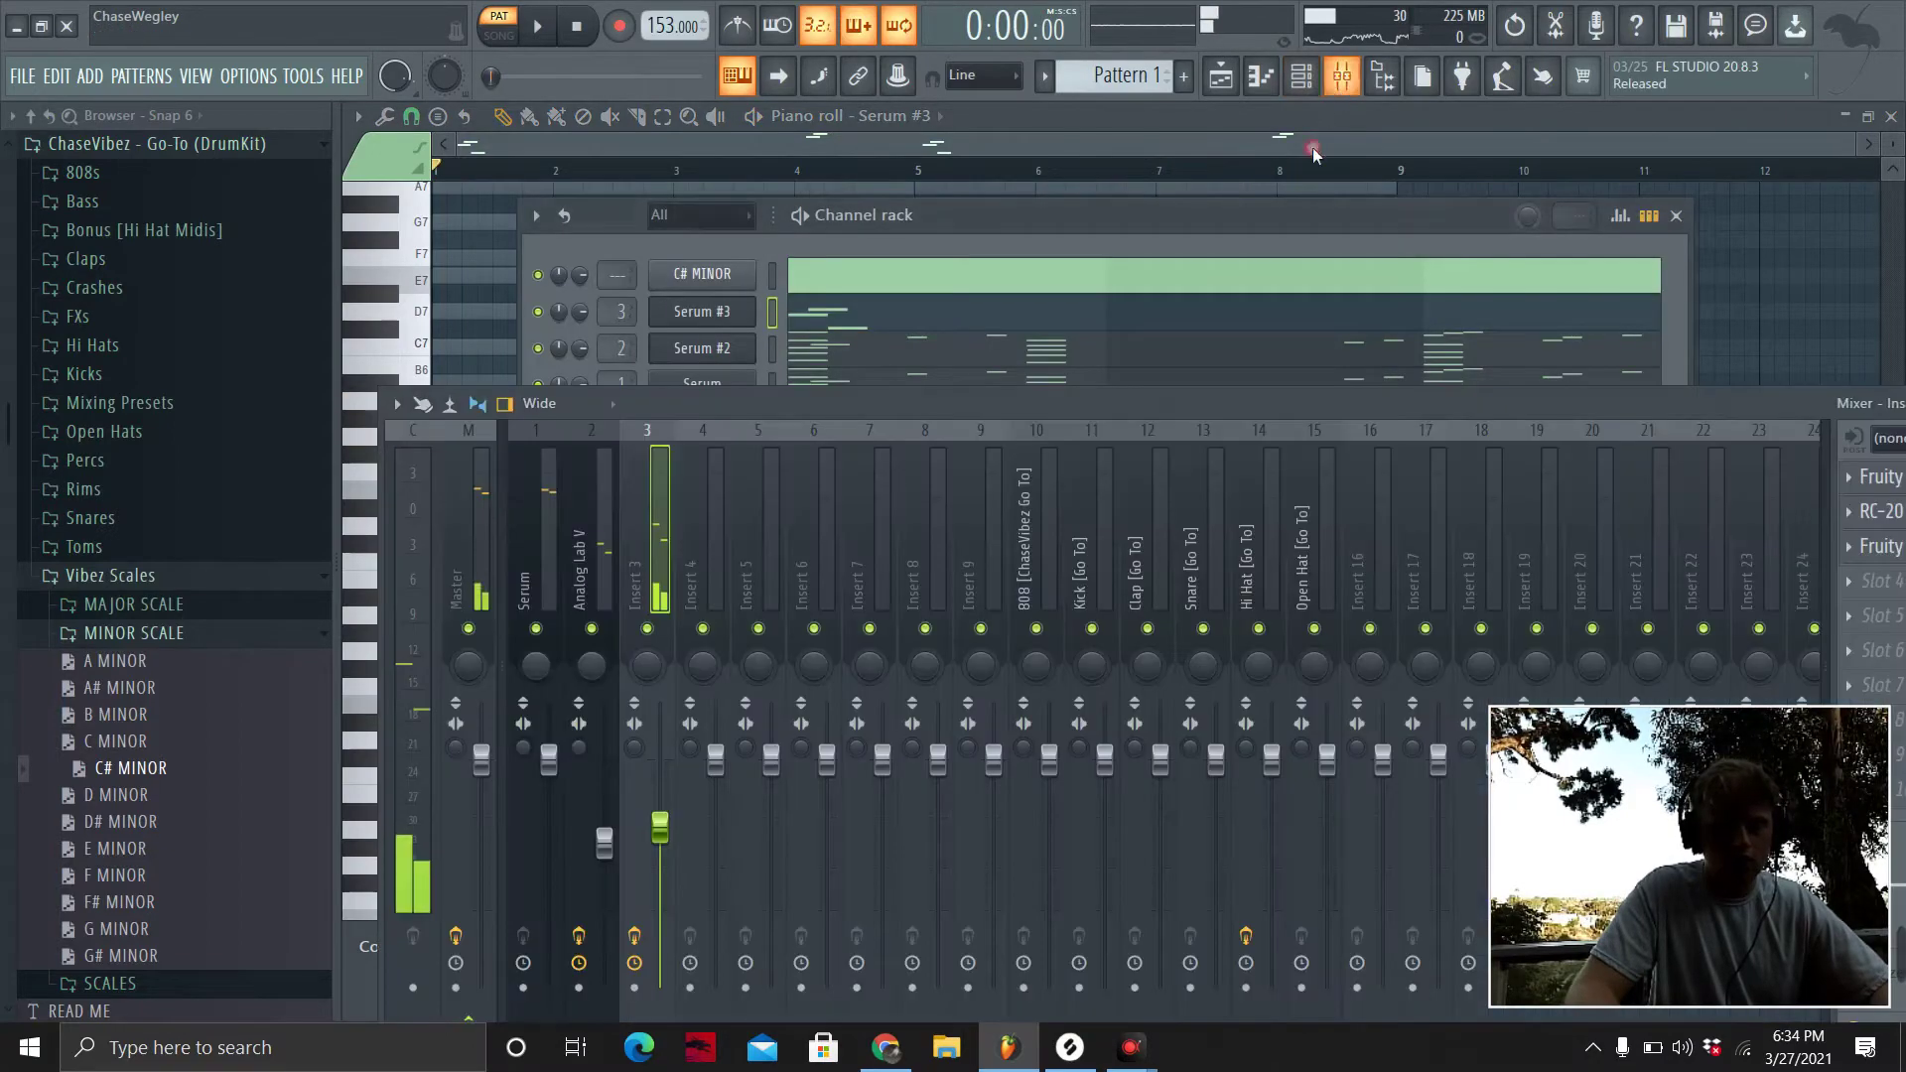
{"action": "right_click", "coordinate": [671, 544]}
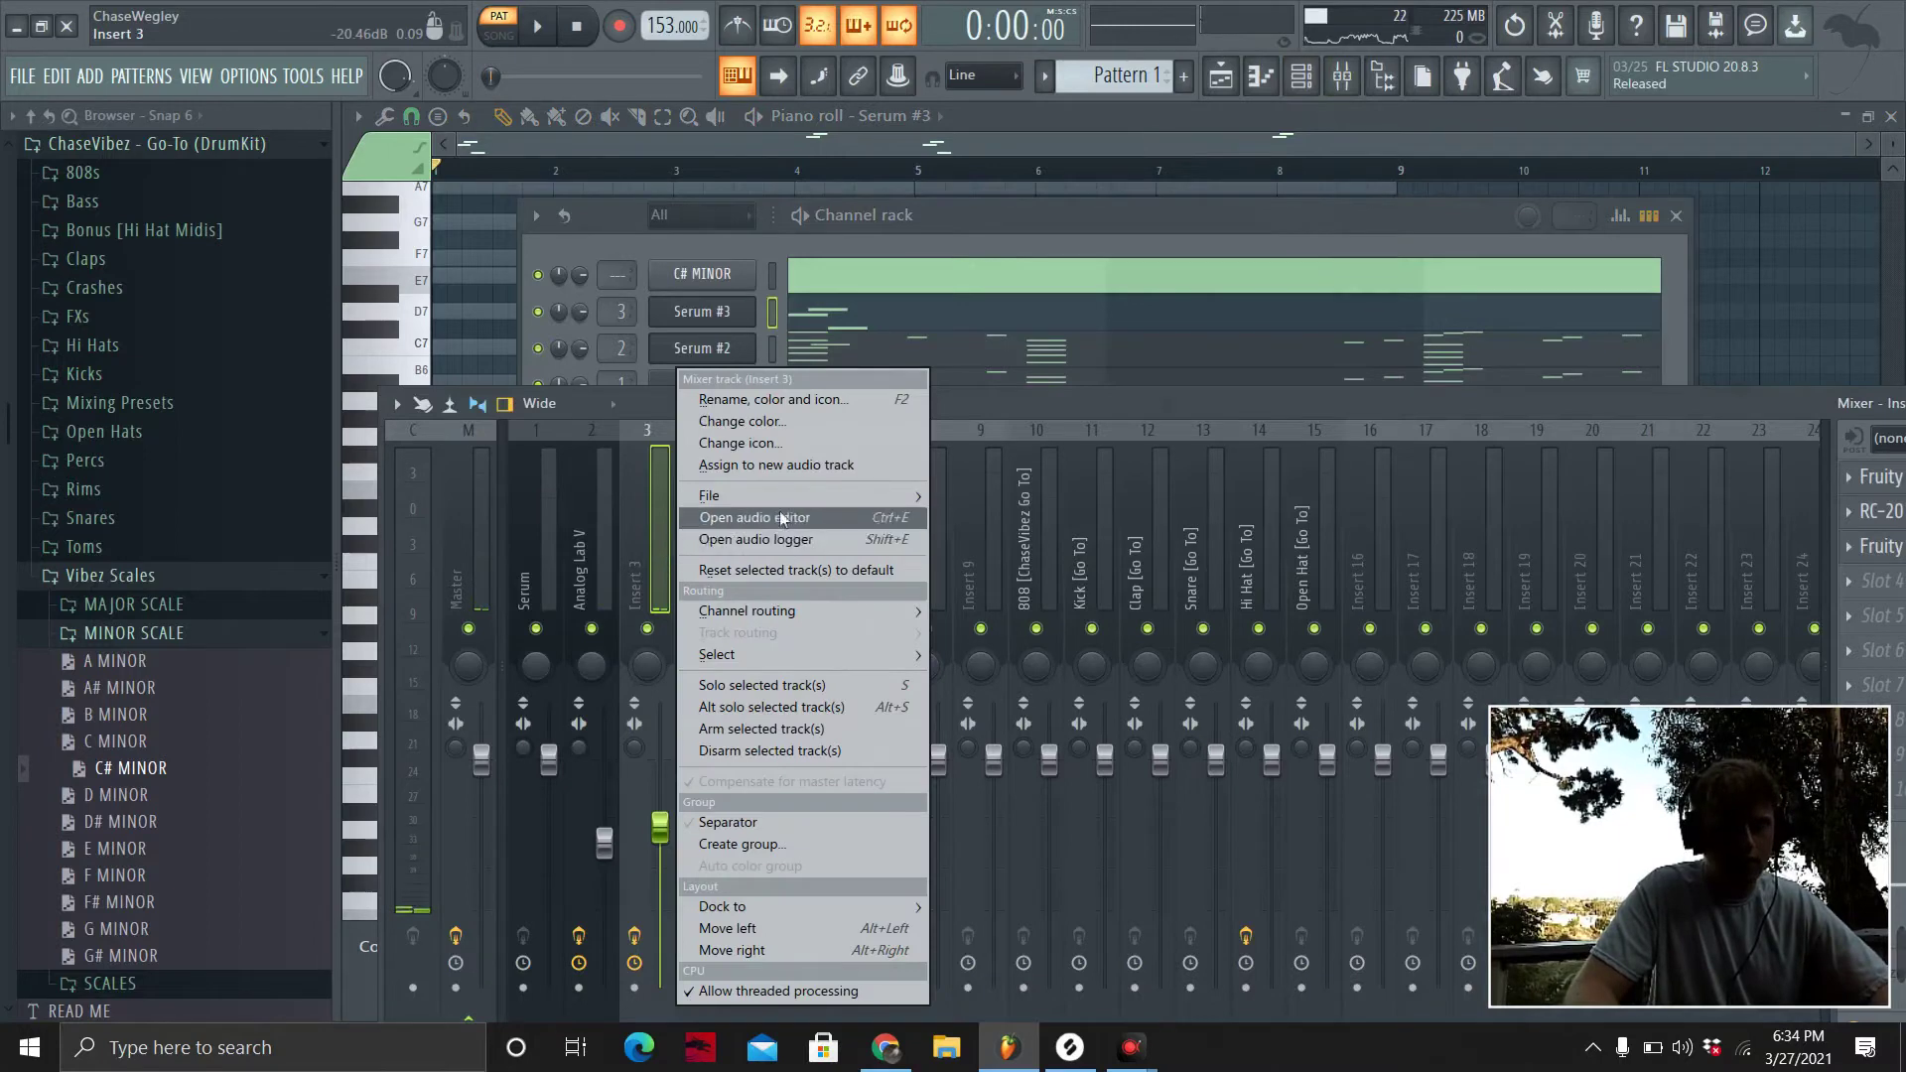
{"action": "left_click", "coordinate": [1884, 510]}
{"action": "left_click", "coordinate": [1886, 512]}
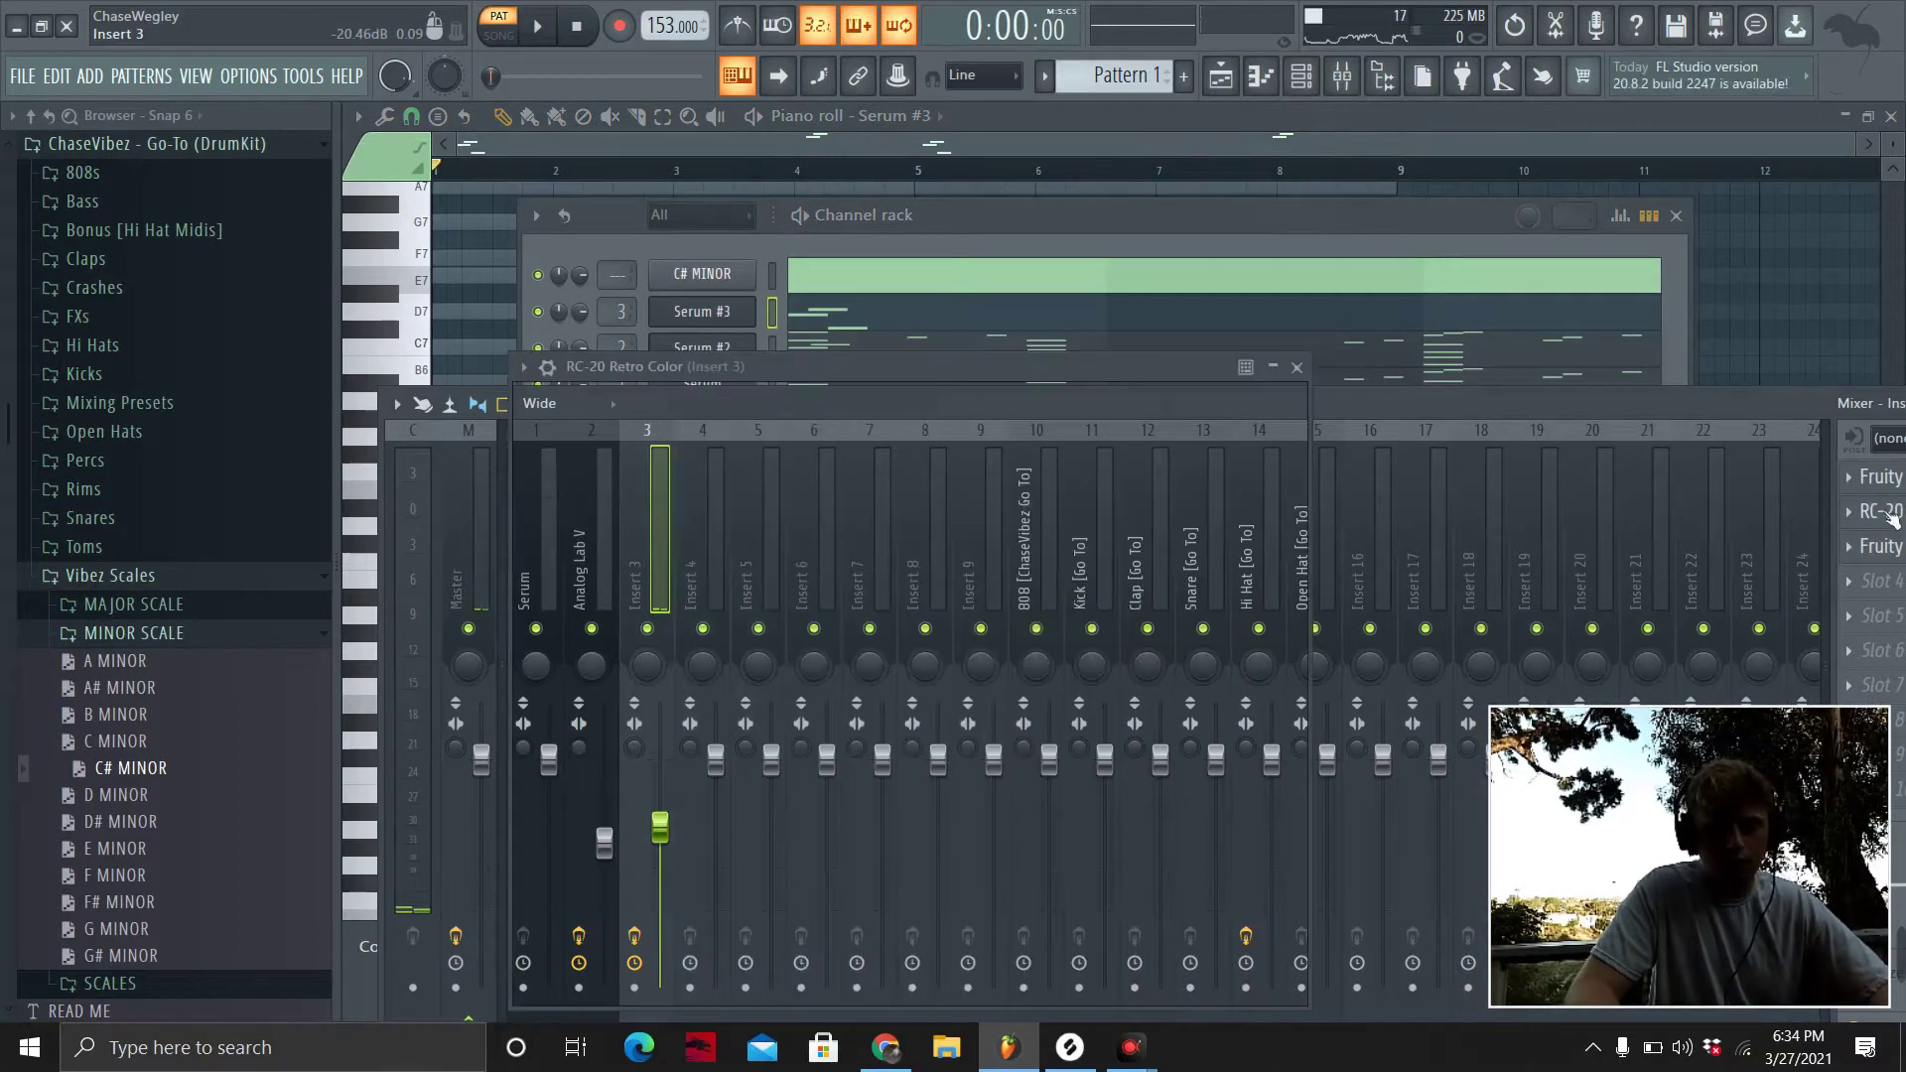
{"action": "left_click", "coordinate": [1297, 368]}
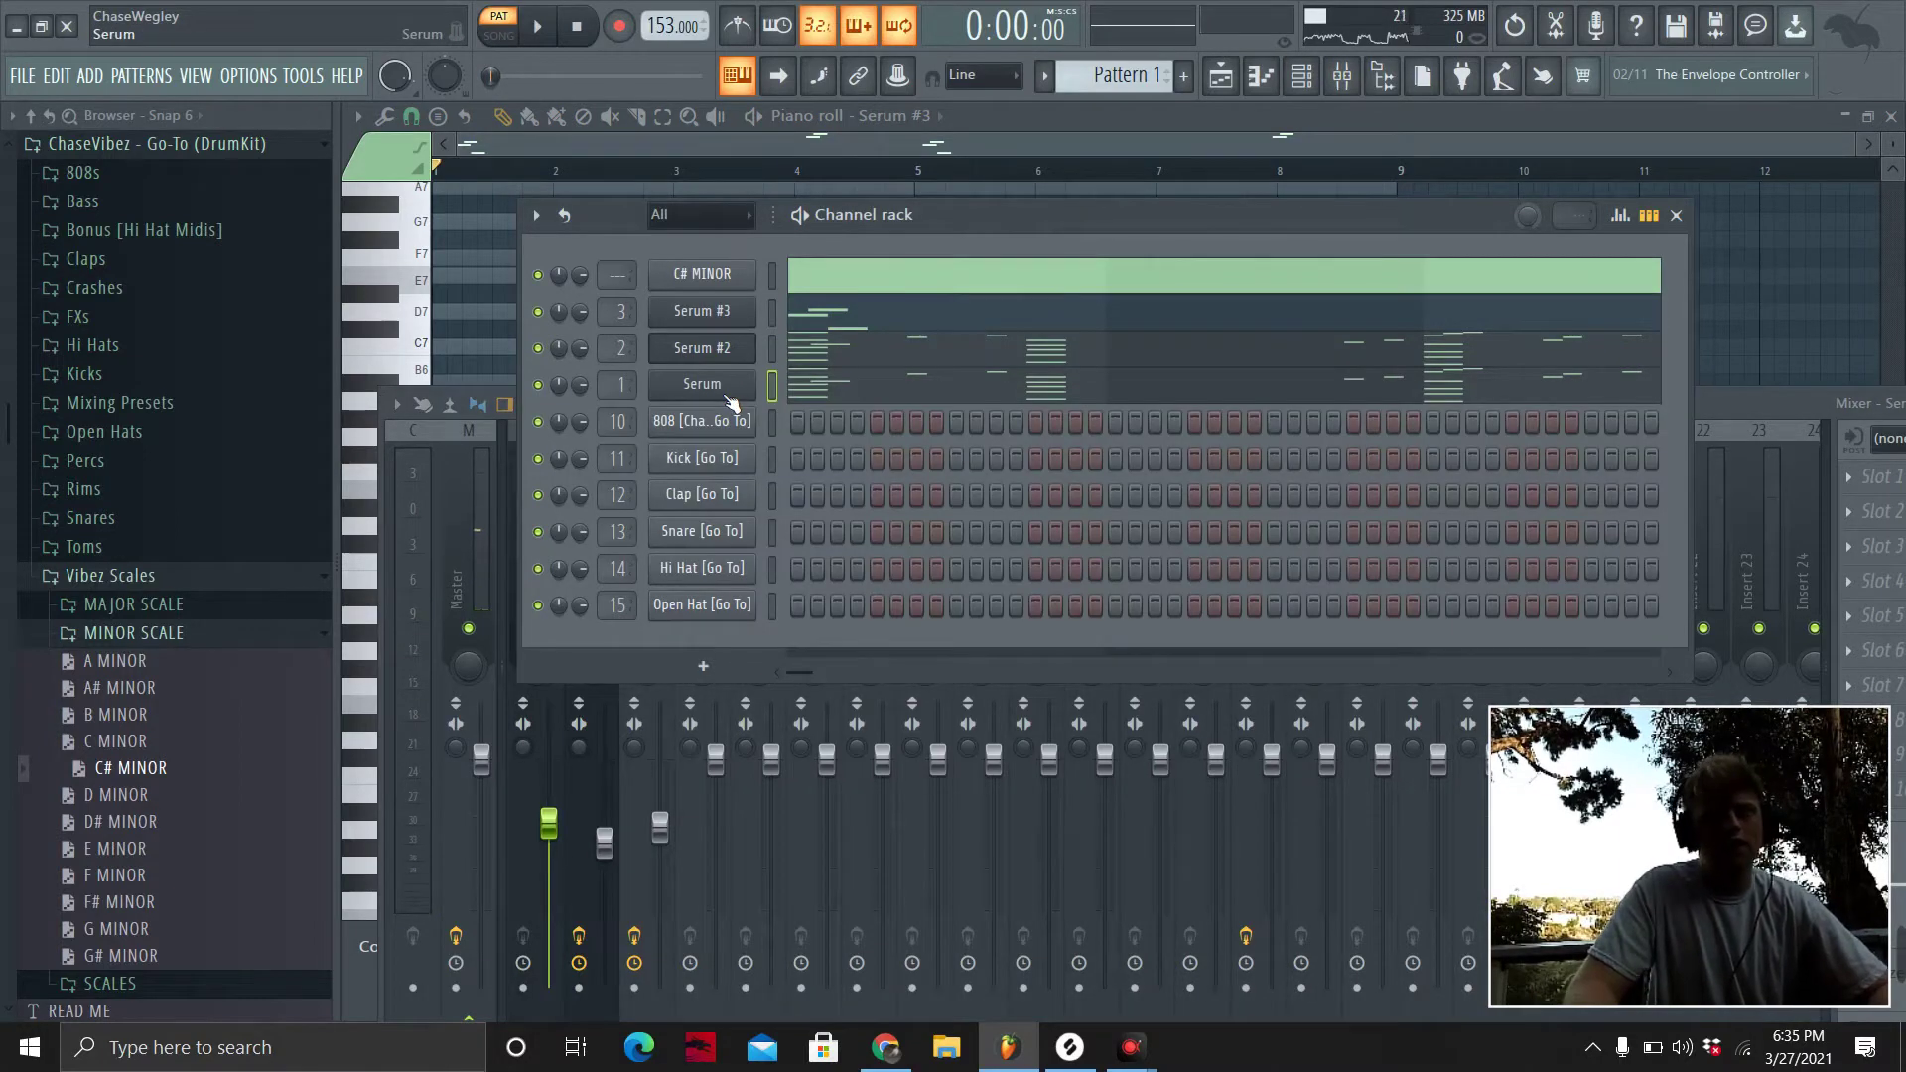
Check which Adapt Serum Bank preset the first Serum channel uses without changing it, and listen to the pattern.
{"action": "left_click", "coordinate": [727, 396]}
{"action": "left_click", "coordinate": [1009, 318]}
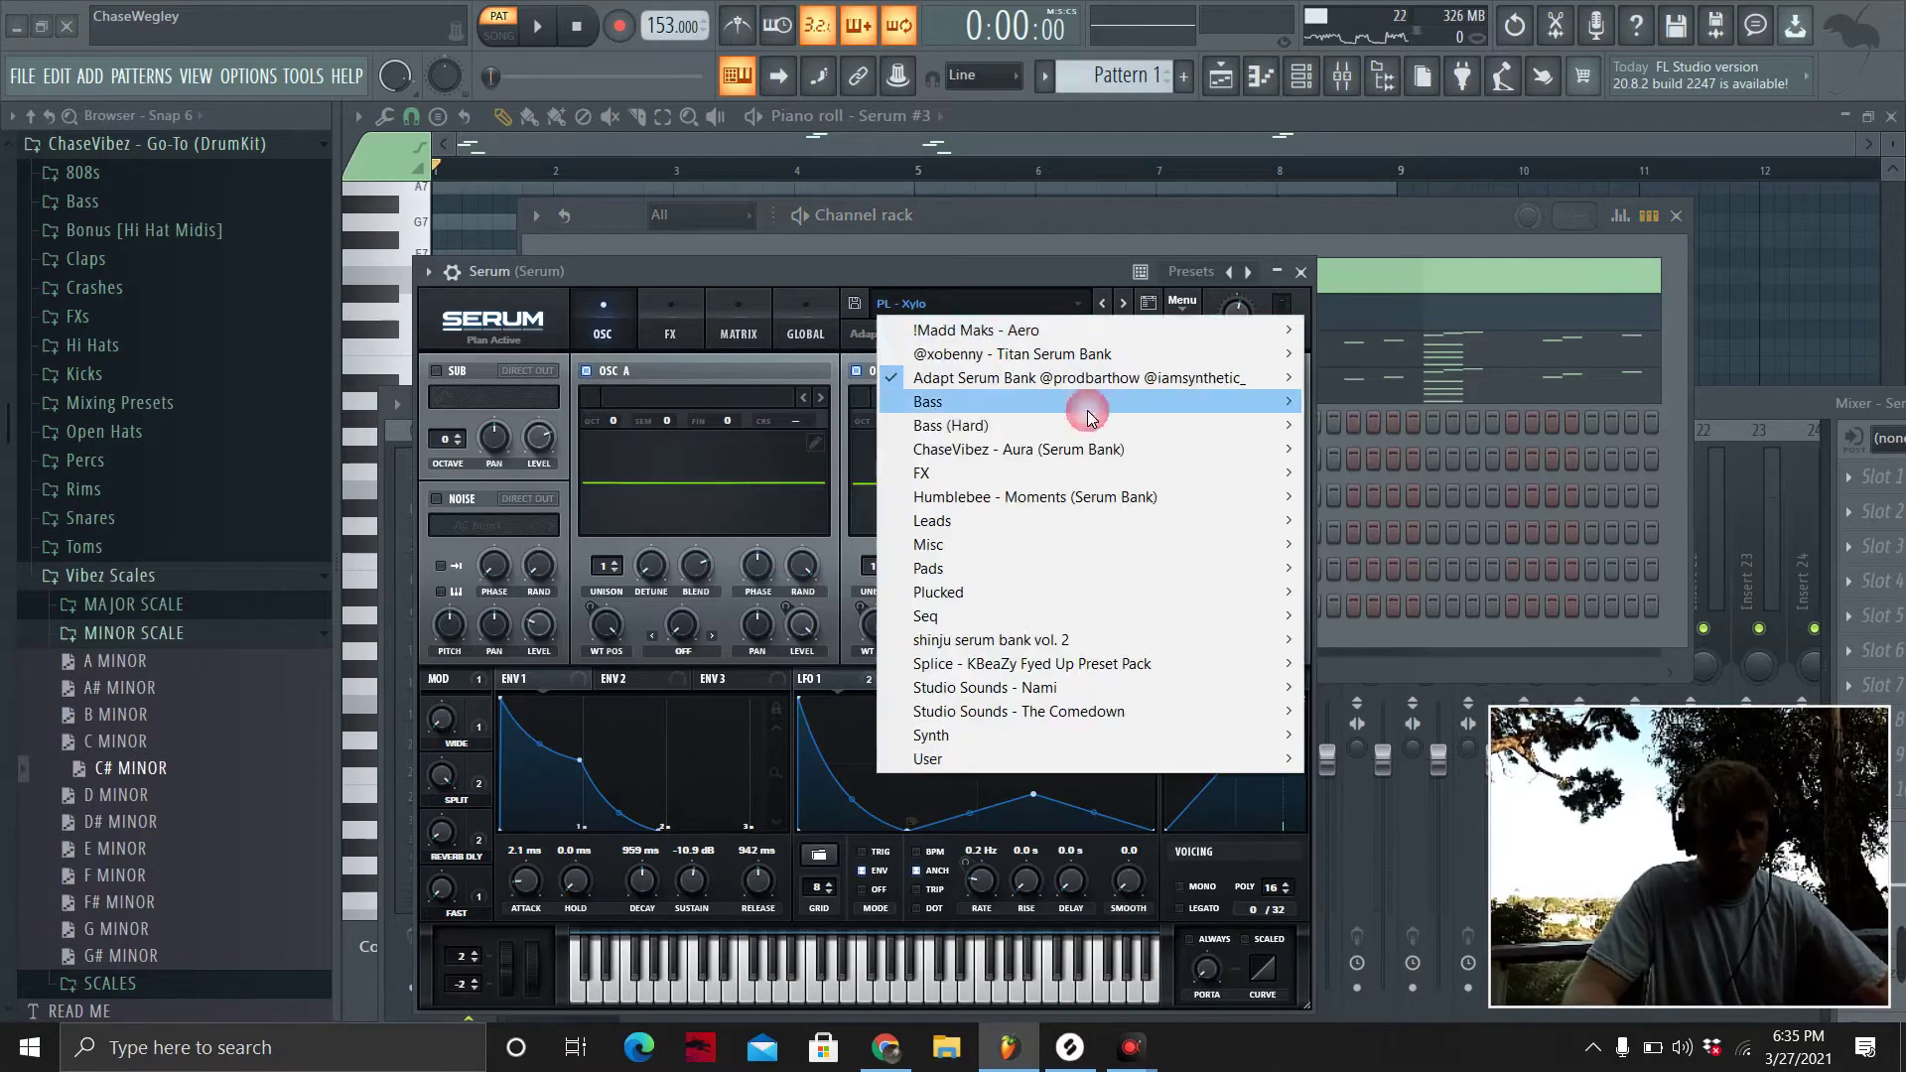
{"action": "mouse_move", "coordinate": [1169, 380]}
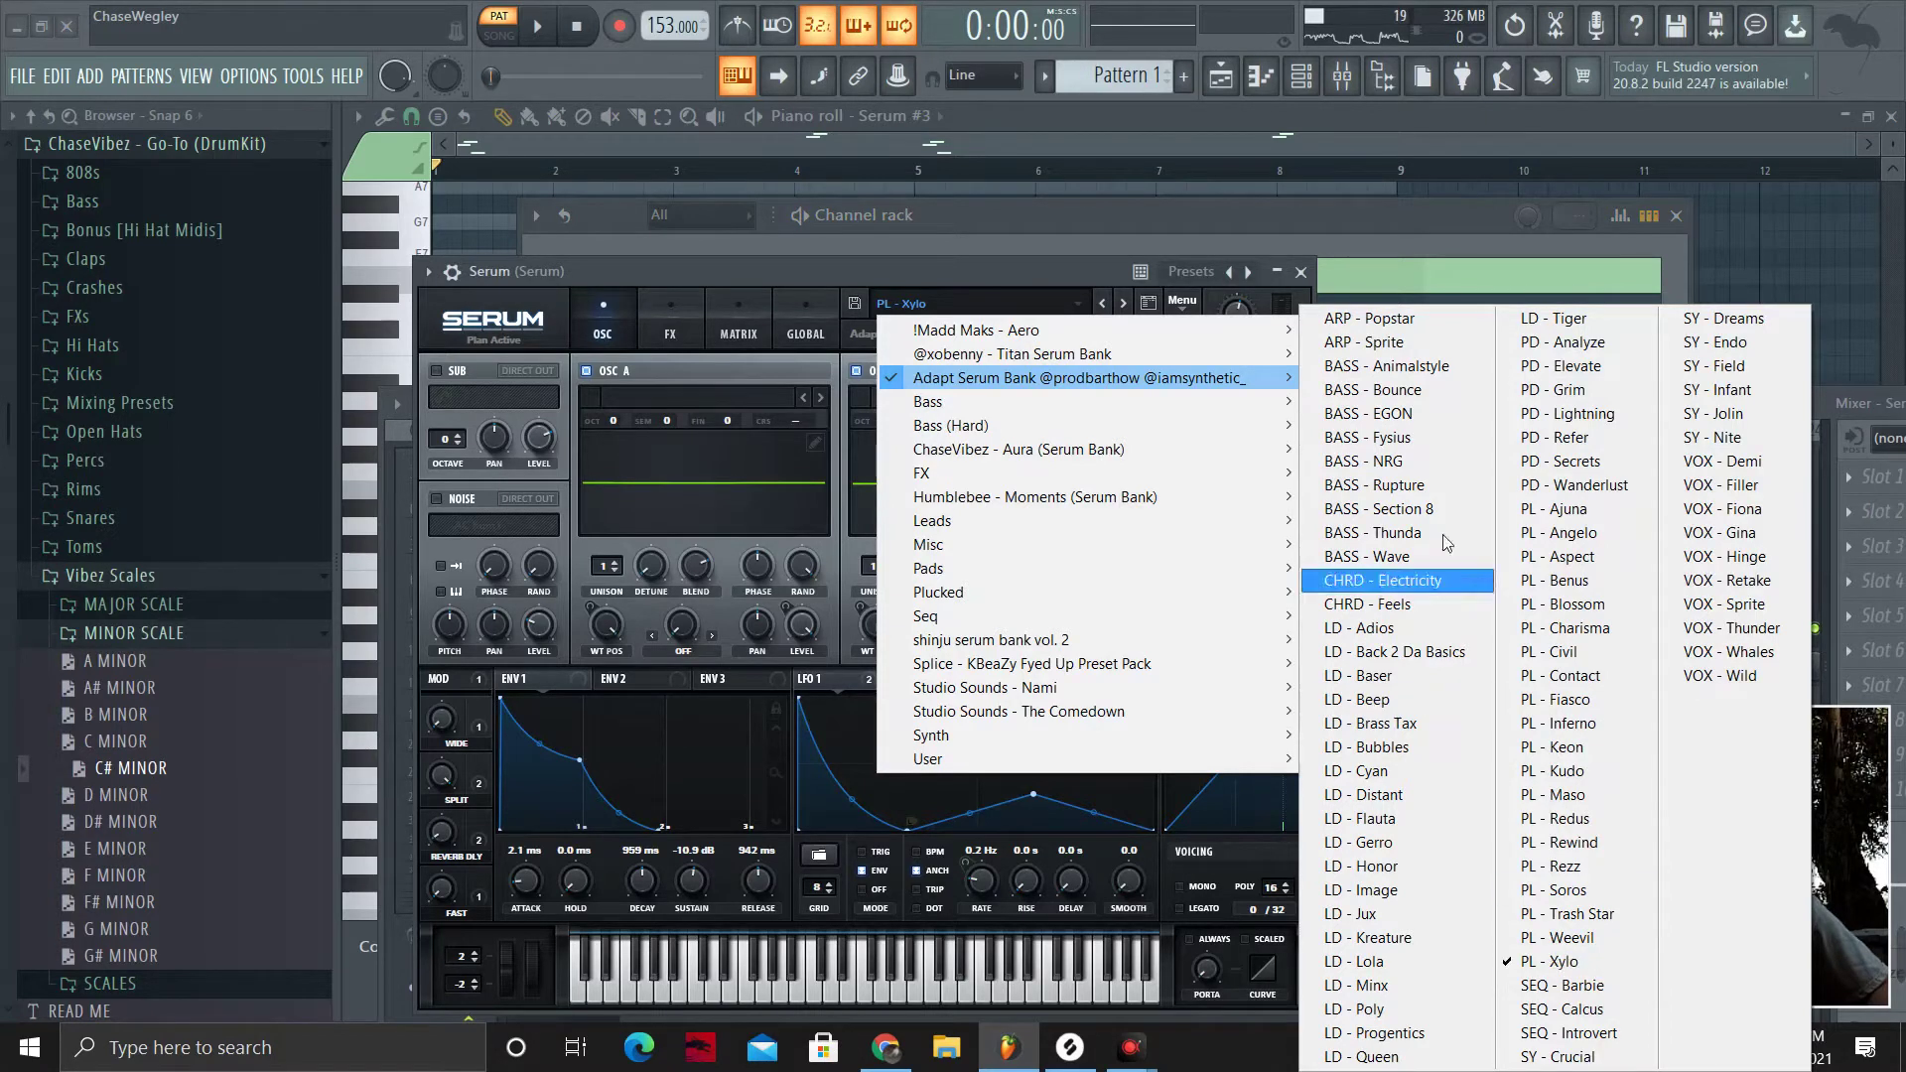
{"action": "left_click", "coordinate": [1369, 239]}
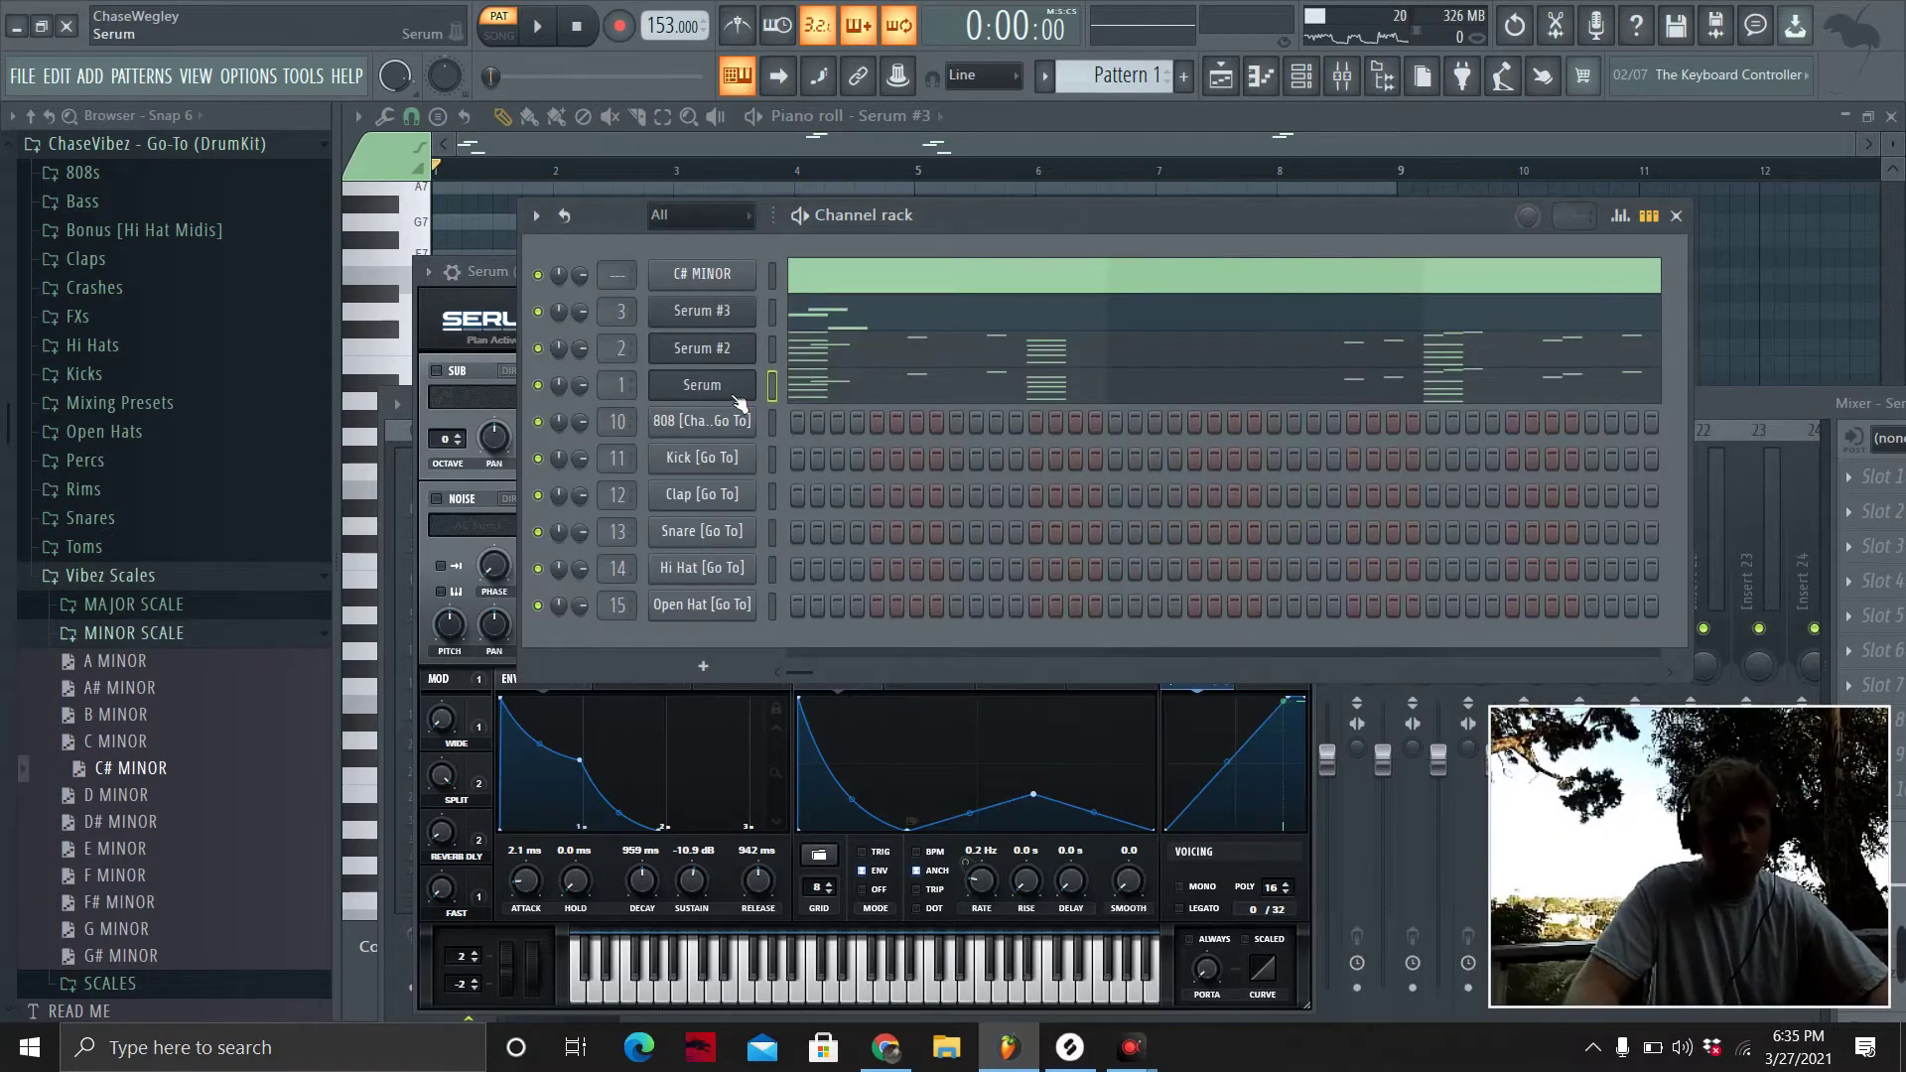
{"action": "key", "text": "space"}
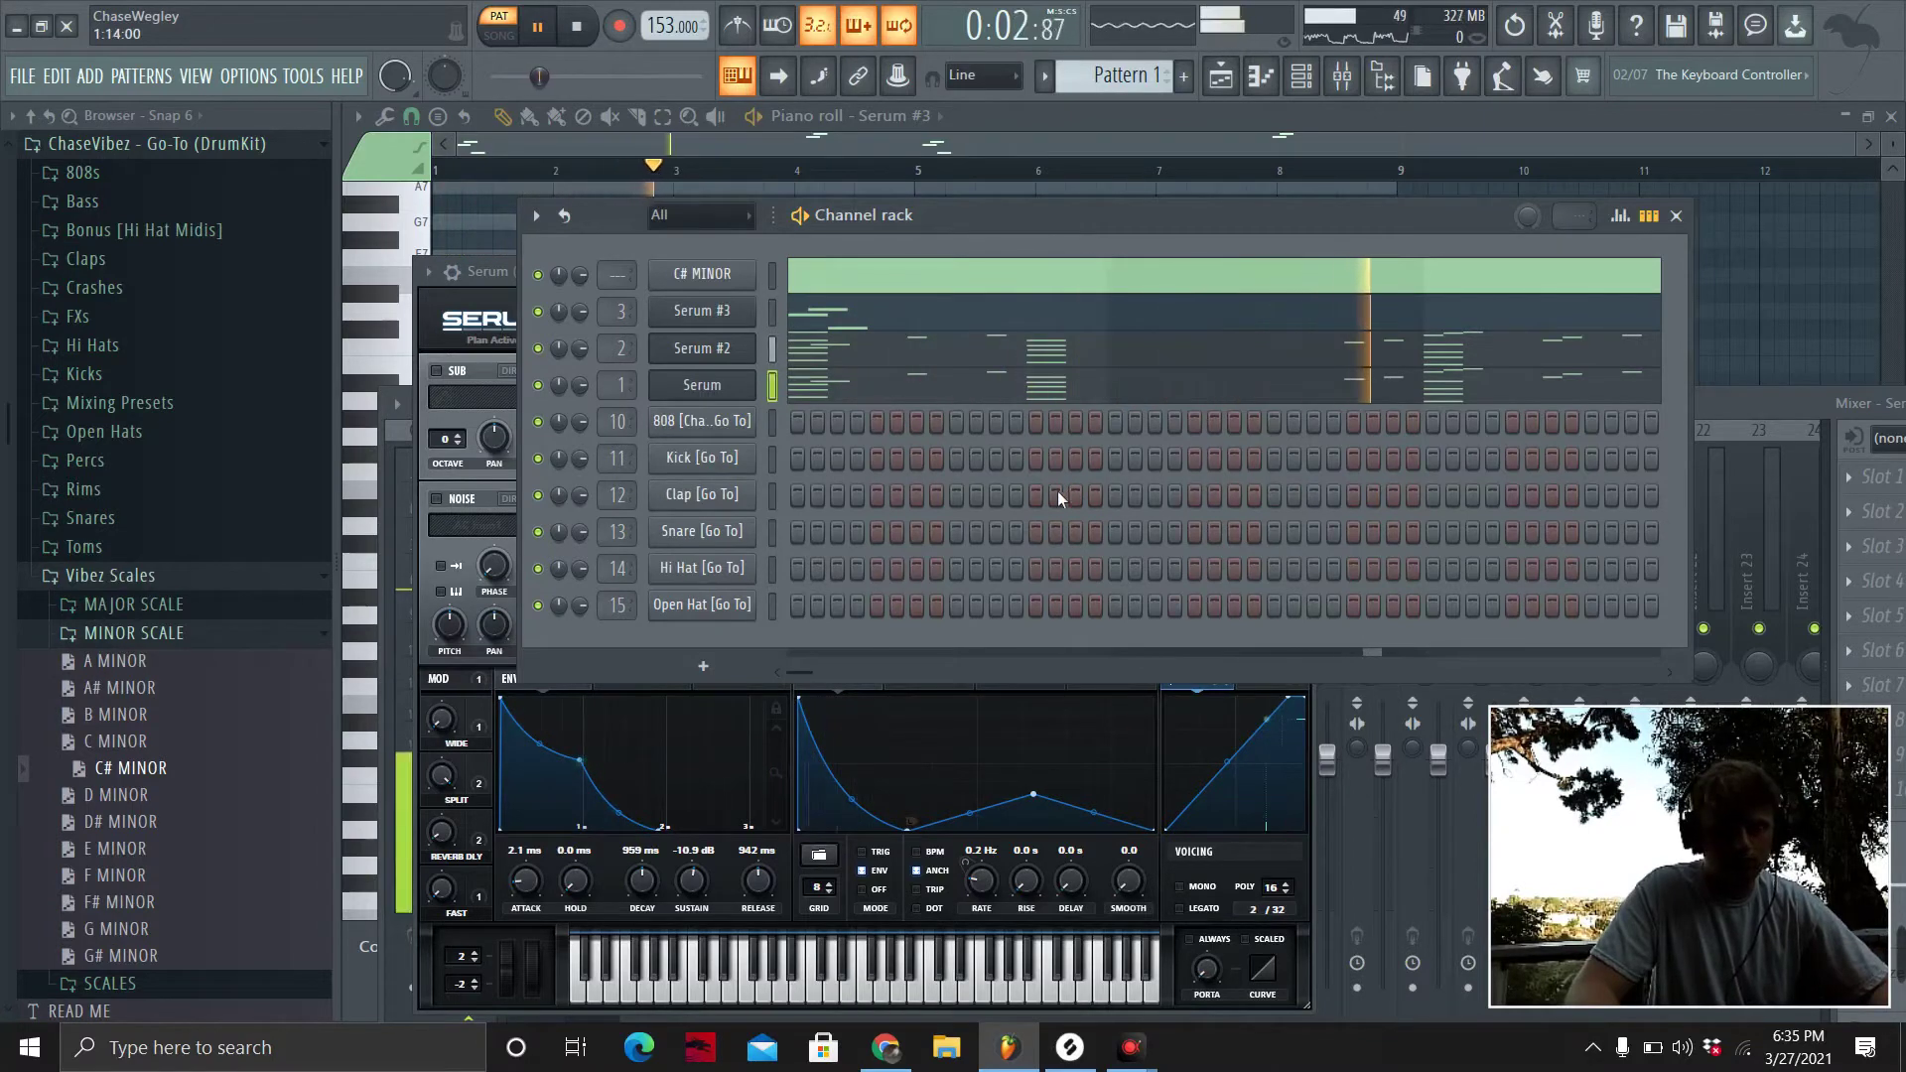
{"action": "key", "text": "space"}
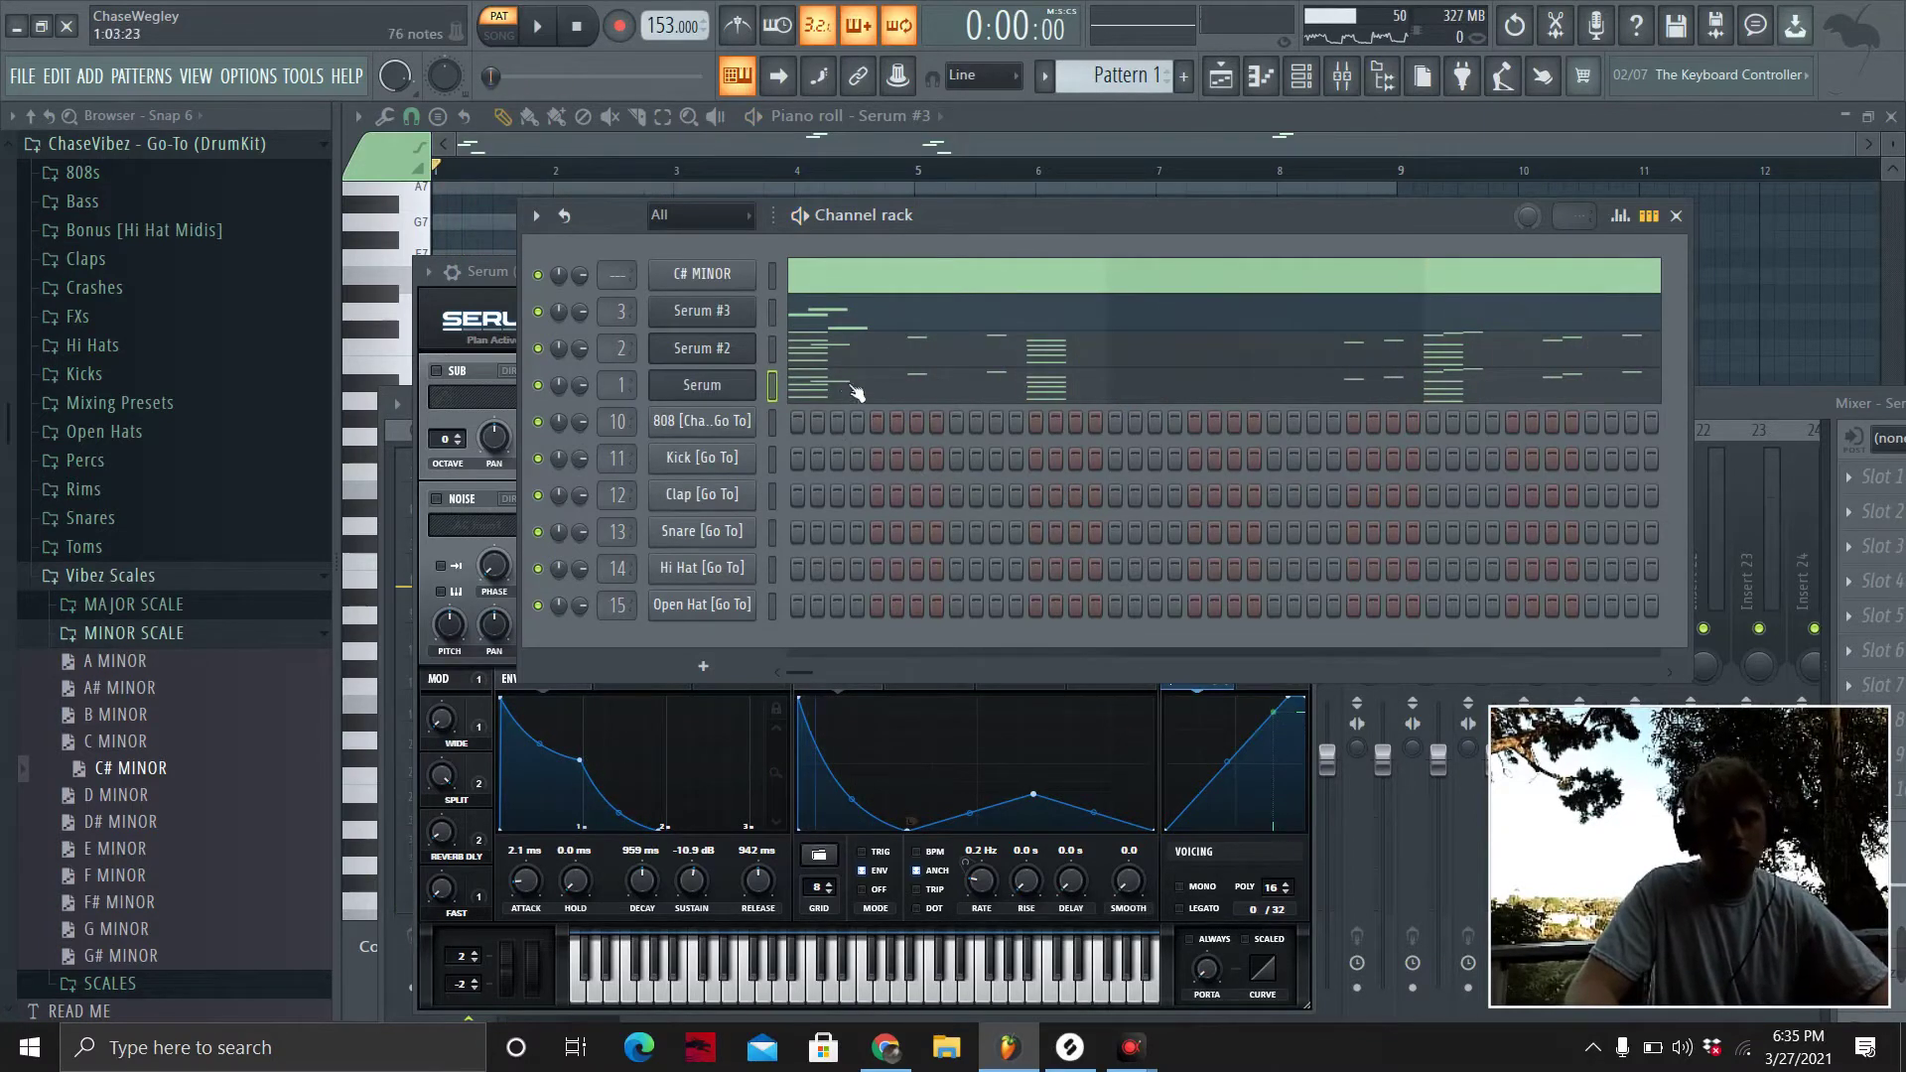
Insert another Serum channel, delete the notes from bar 5 onward in Serum #4, and duplicate its first four bars in their place.
{"action": "right_click", "coordinate": [740, 311]}
{"action": "mouse_move", "coordinate": [842, 467]}
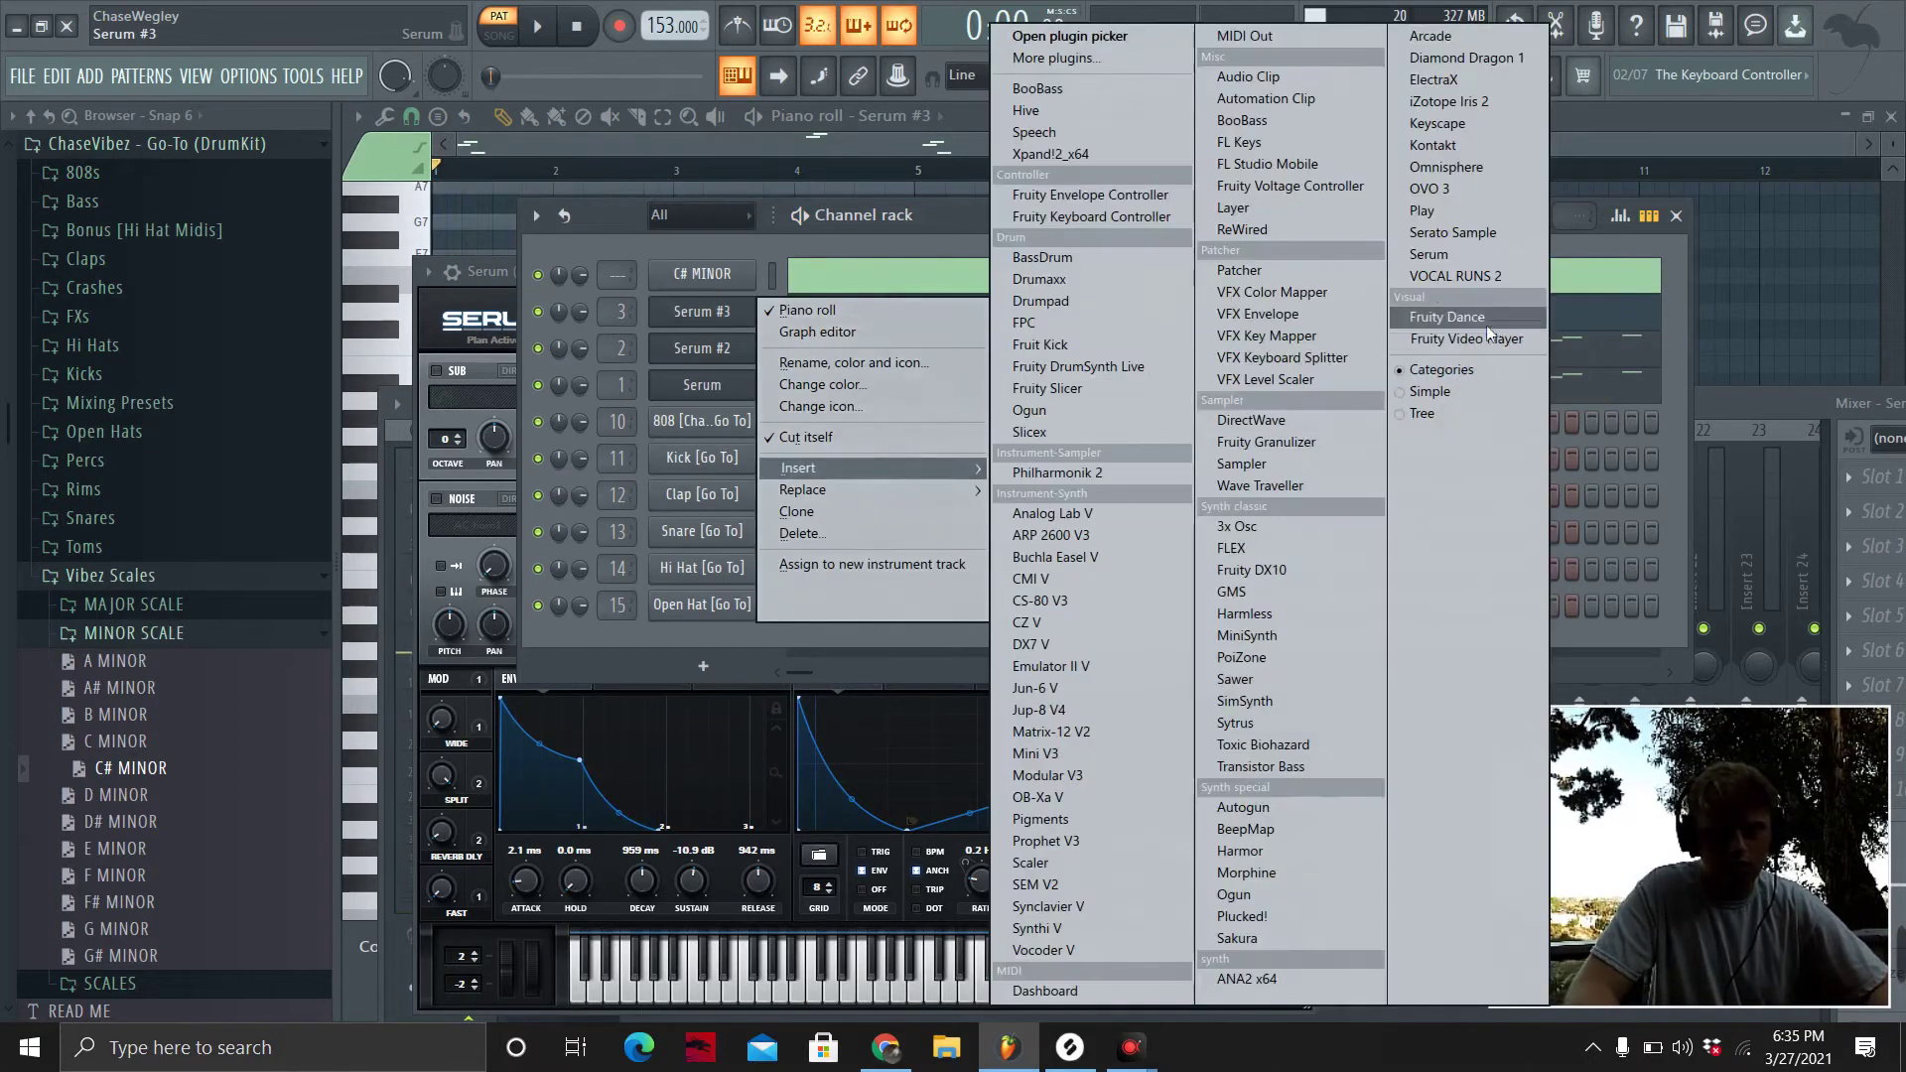
{"action": "left_click_drag", "start_coordinate": [1338, 775], "coordinate": [922, 493]}
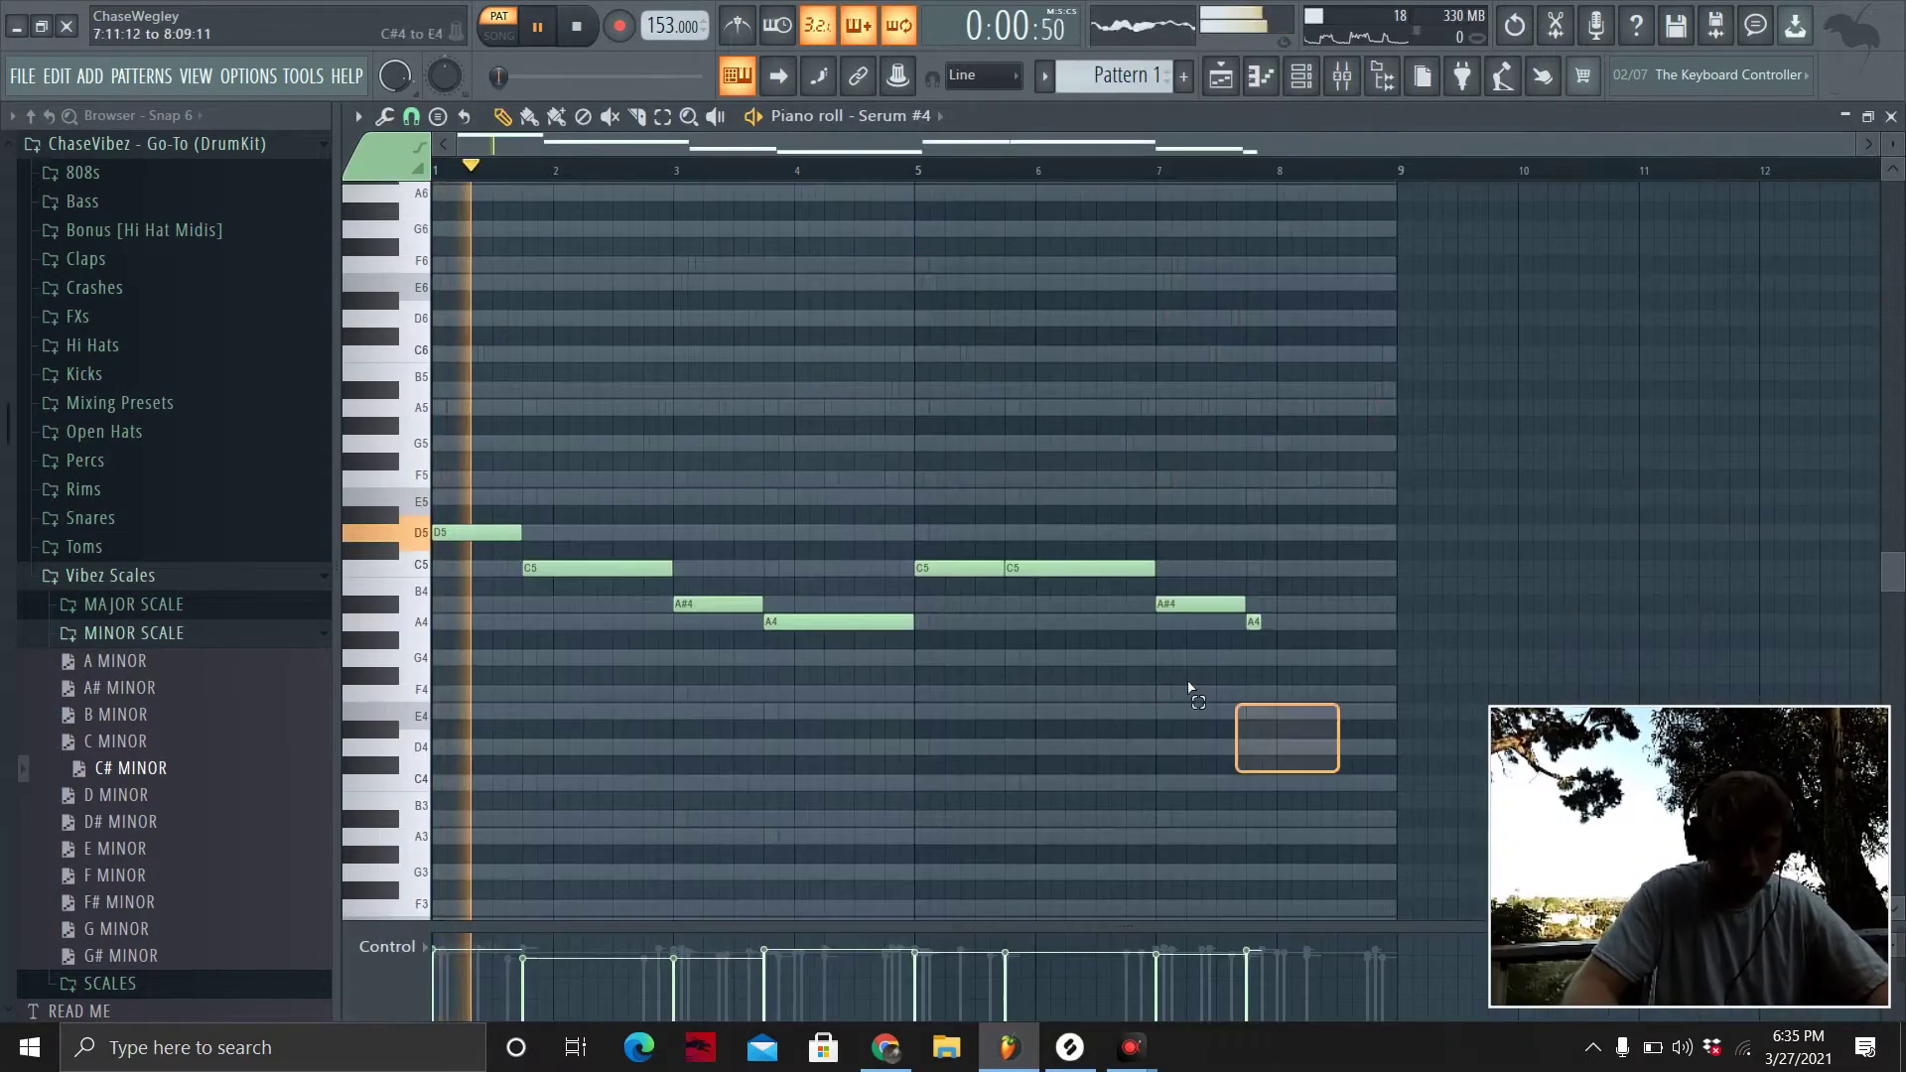
{"action": "key", "text": "Delete"}
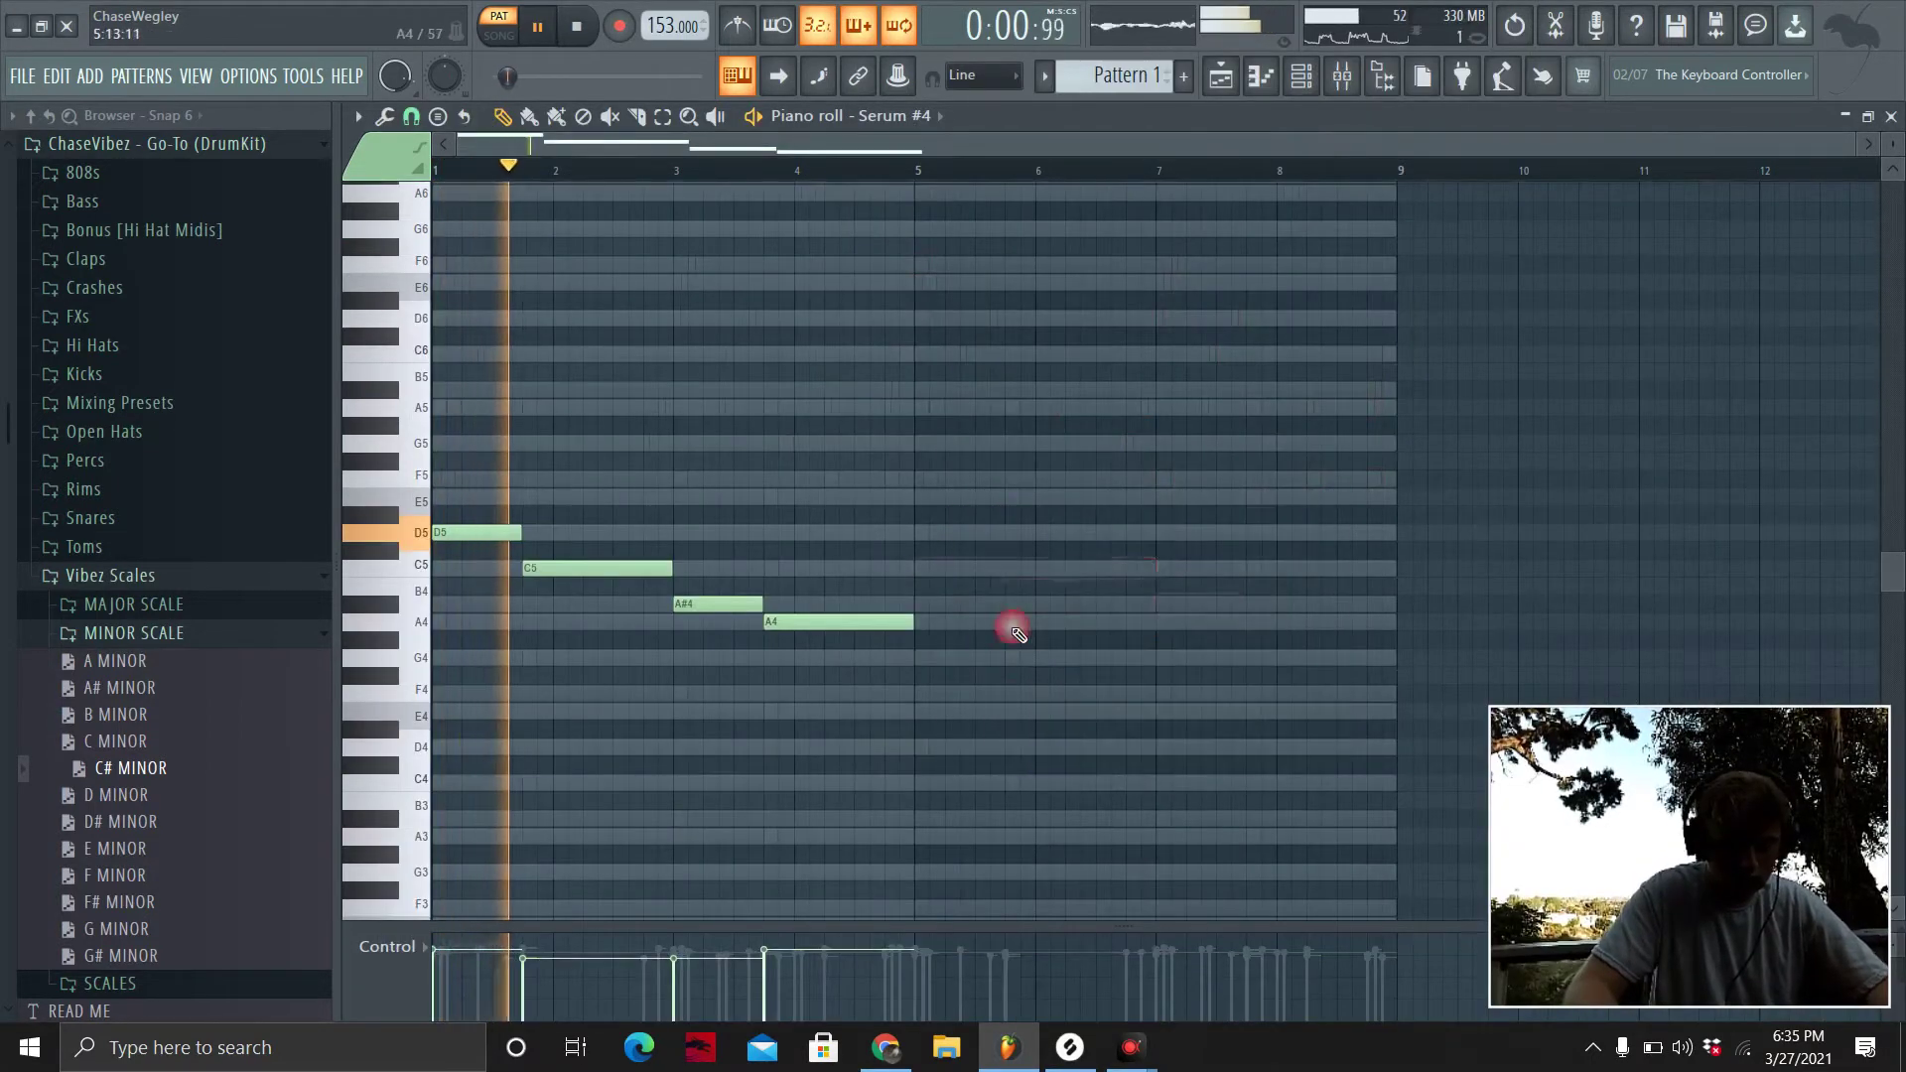
{"action": "key", "text": "ctrl+b"}
{"action": "key", "text": "ctrl+a"}
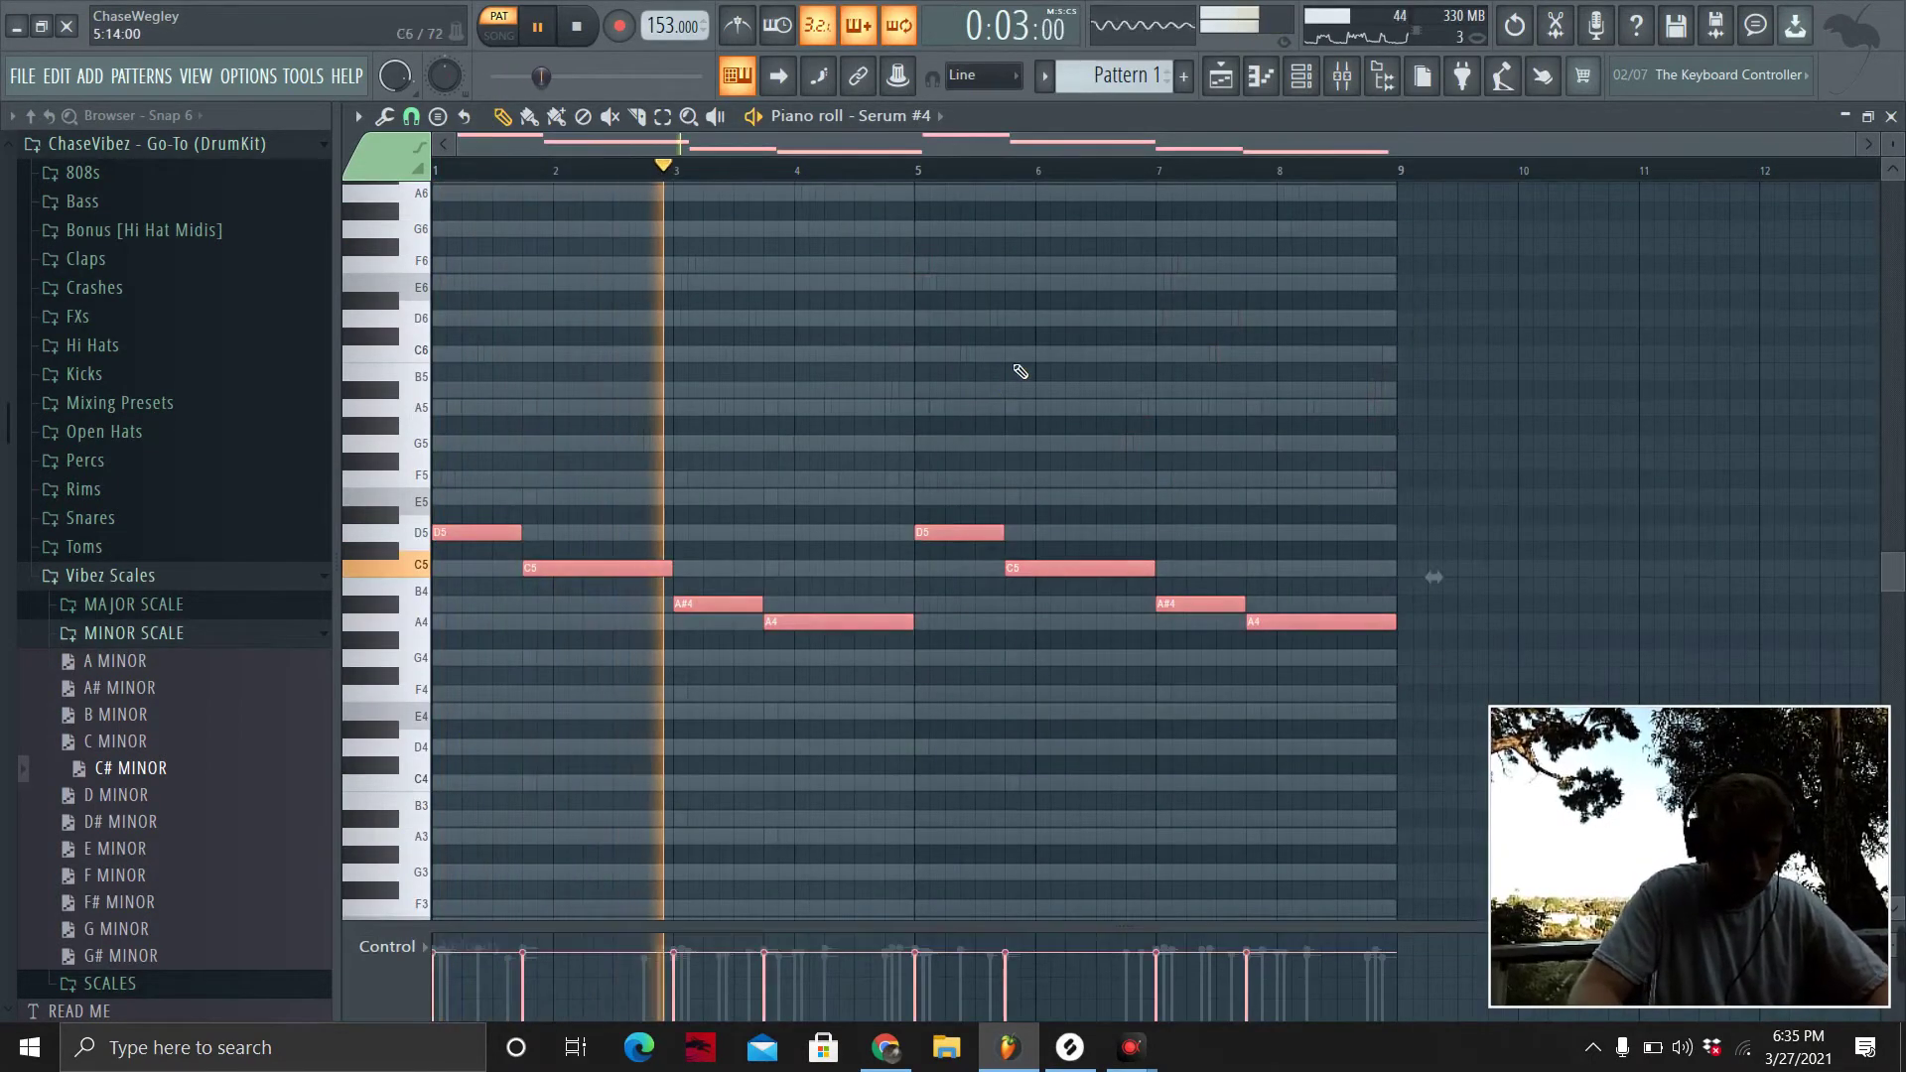
Transpose all Serum #4 notes down one octave, replay the pattern and deselect the notes.
{"action": "key", "text": "space"}
{"action": "key", "text": "ctrl+Down"}
{"action": "key", "text": "space"}
{"action": "scroll", "coordinate": [1162, 732], "scroll_direction": "down", "scroll_amount": 3}
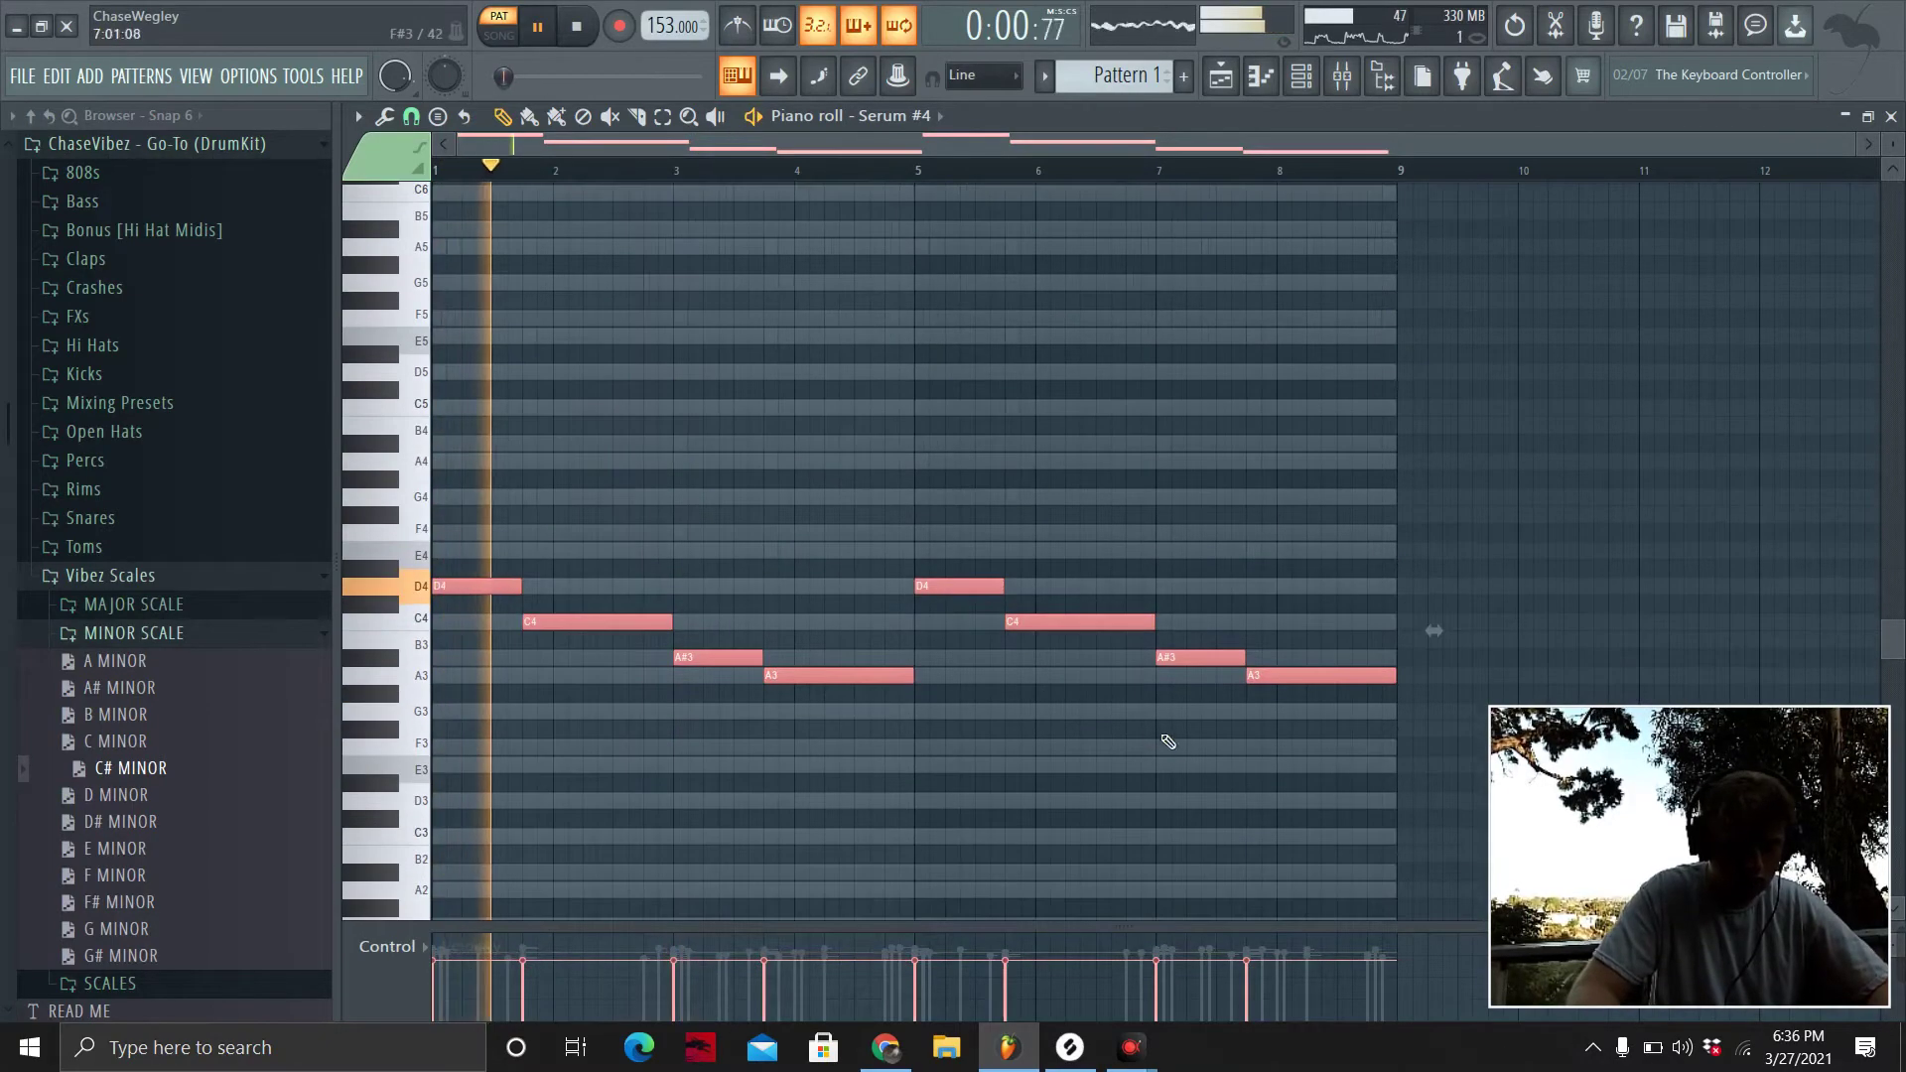
{"action": "left_click", "coordinate": [1335, 302]}
Route the Serum #4 channel to mixer track 4 and lower that track's volume.
{"action": "left_click", "coordinate": [1341, 76]}
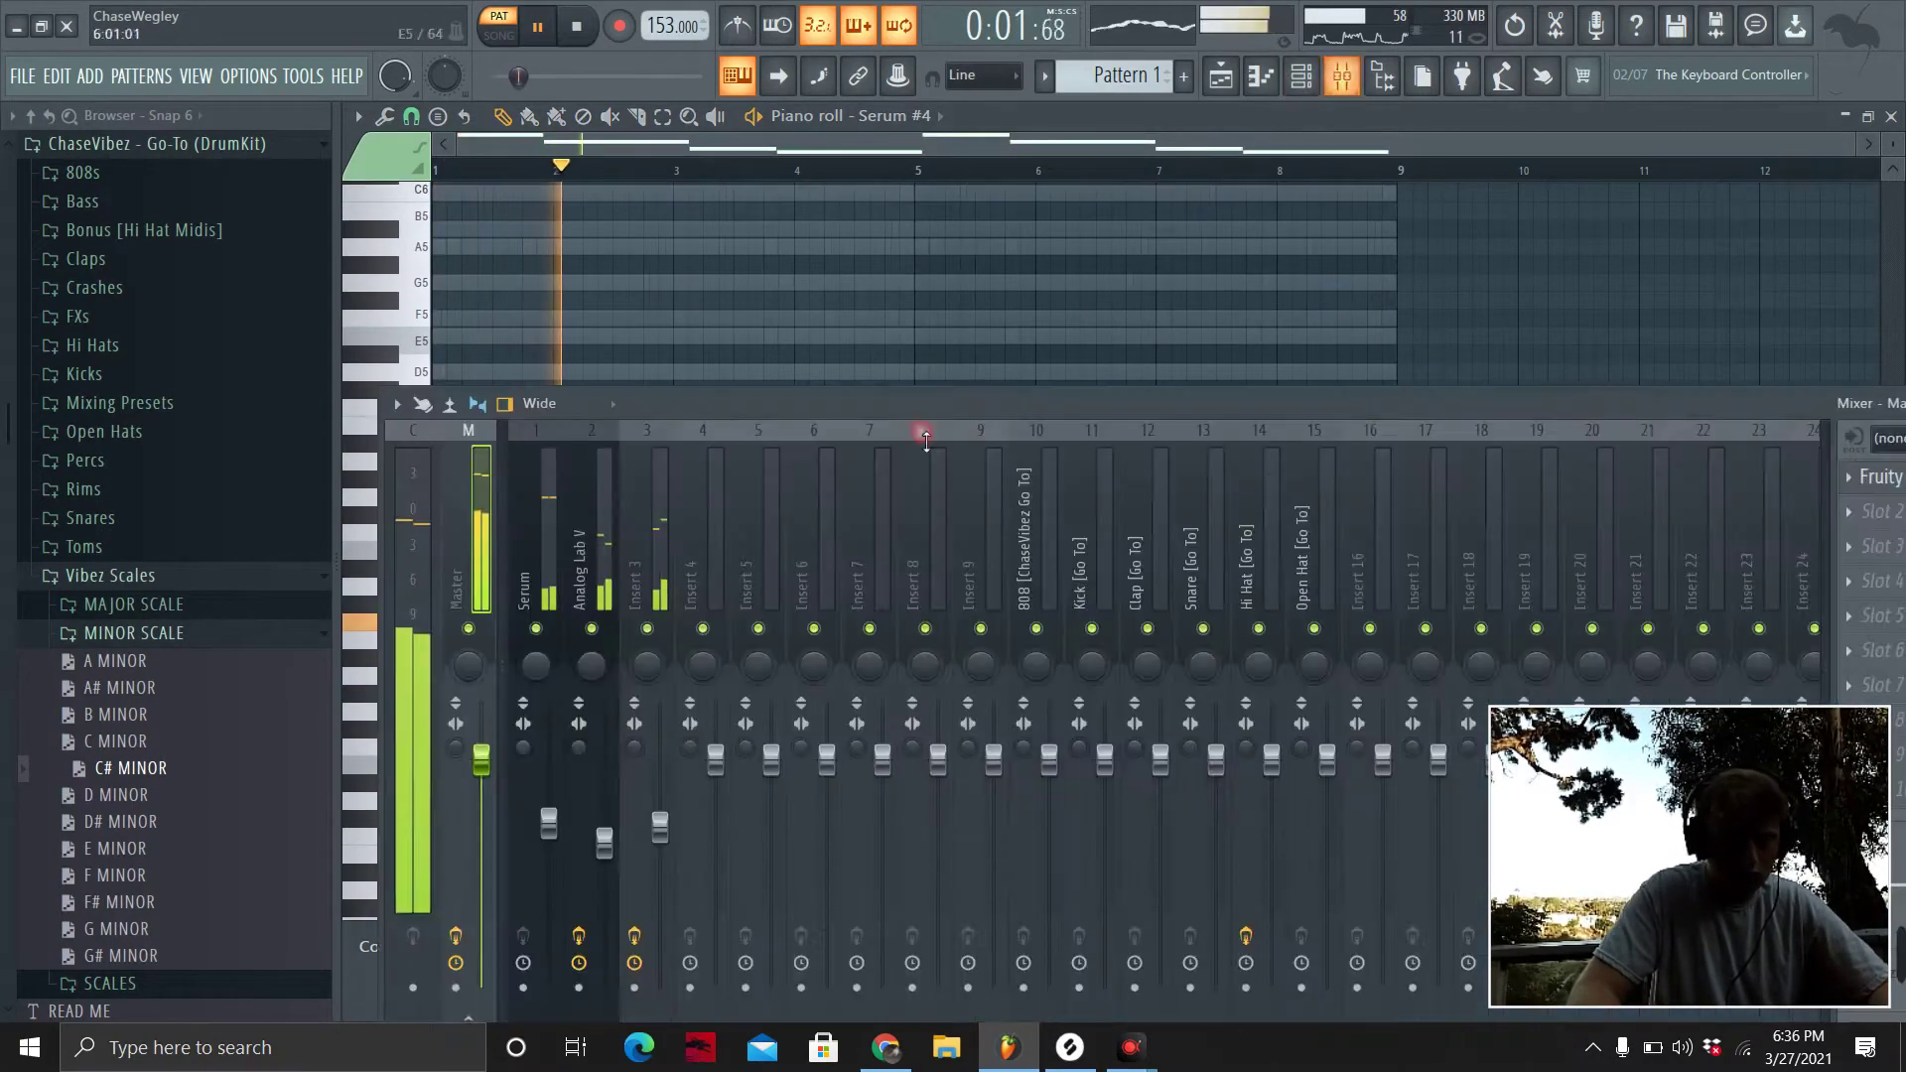
{"action": "right_click", "coordinate": [725, 562]}
{"action": "mouse_move", "coordinate": [894, 610]}
{"action": "left_click", "coordinate": [1022, 610]}
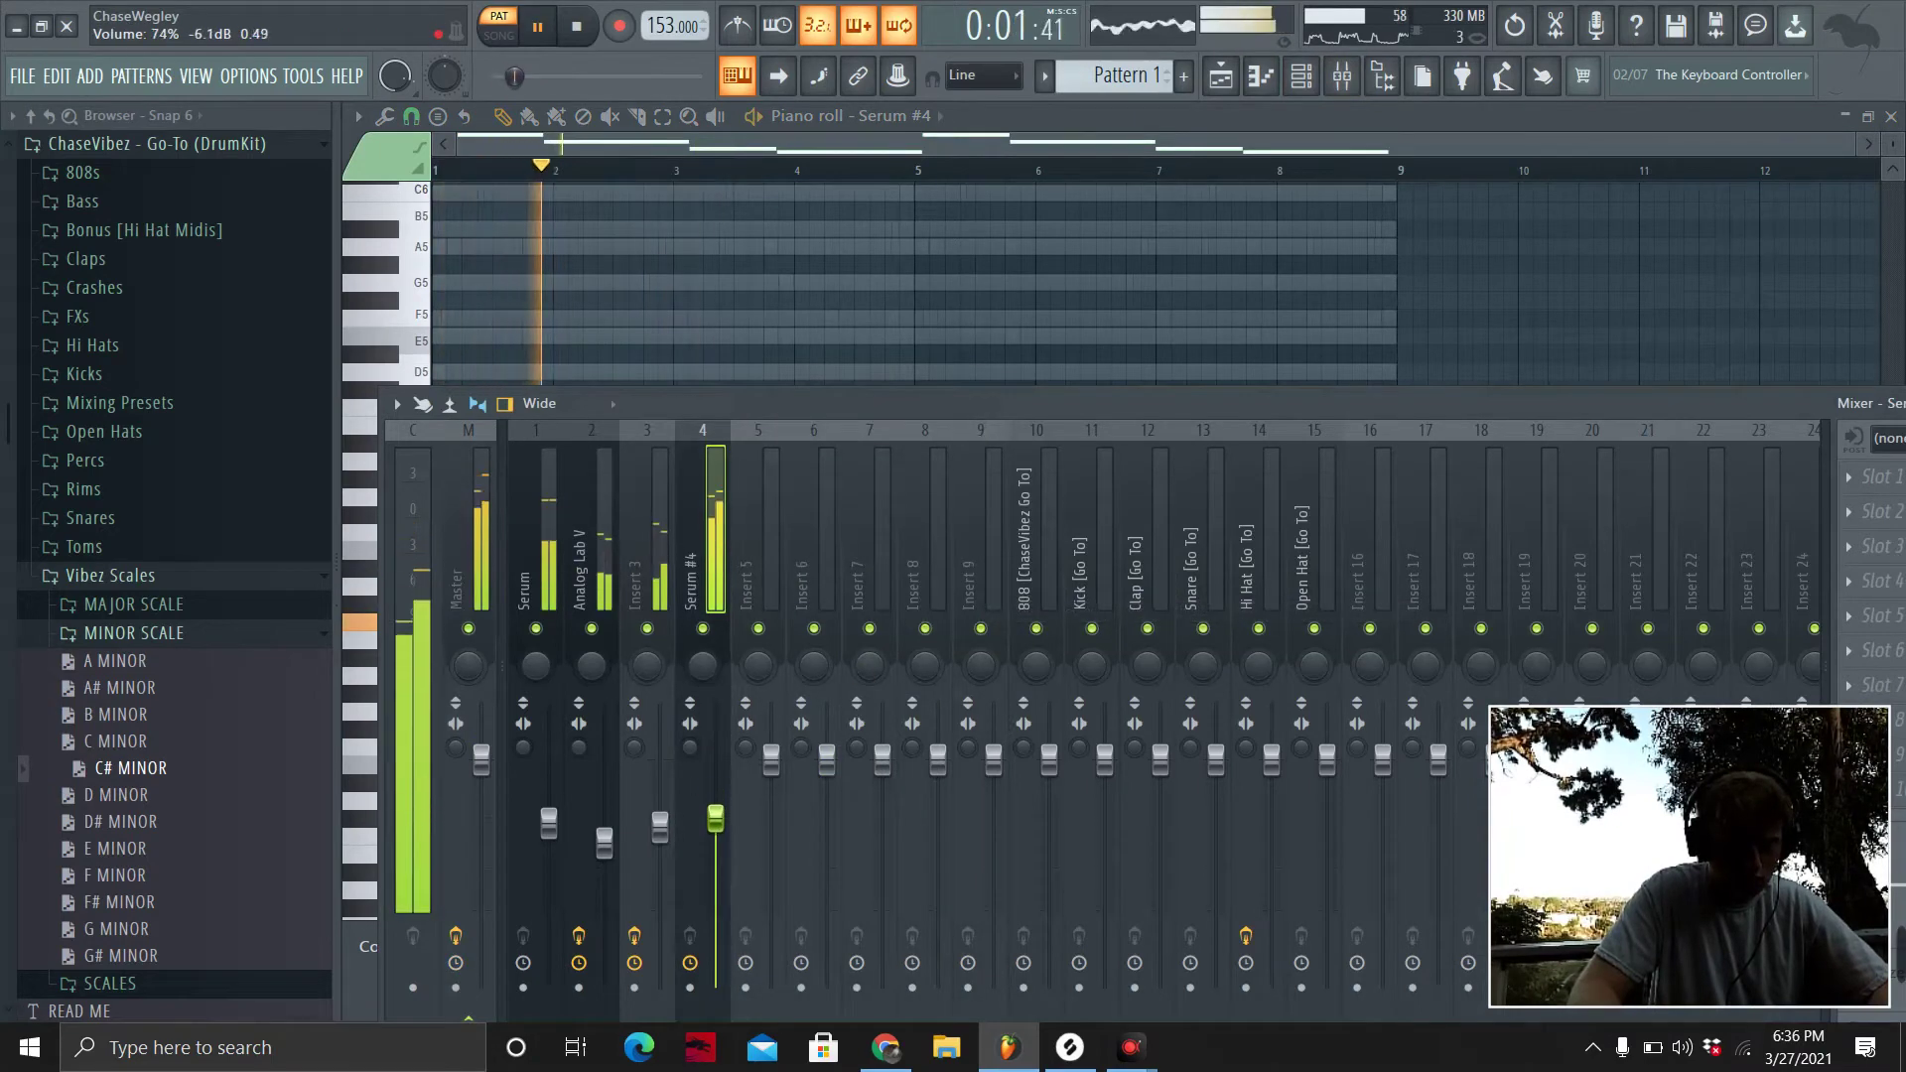
{"action": "right_click", "coordinate": [1072, 358]}
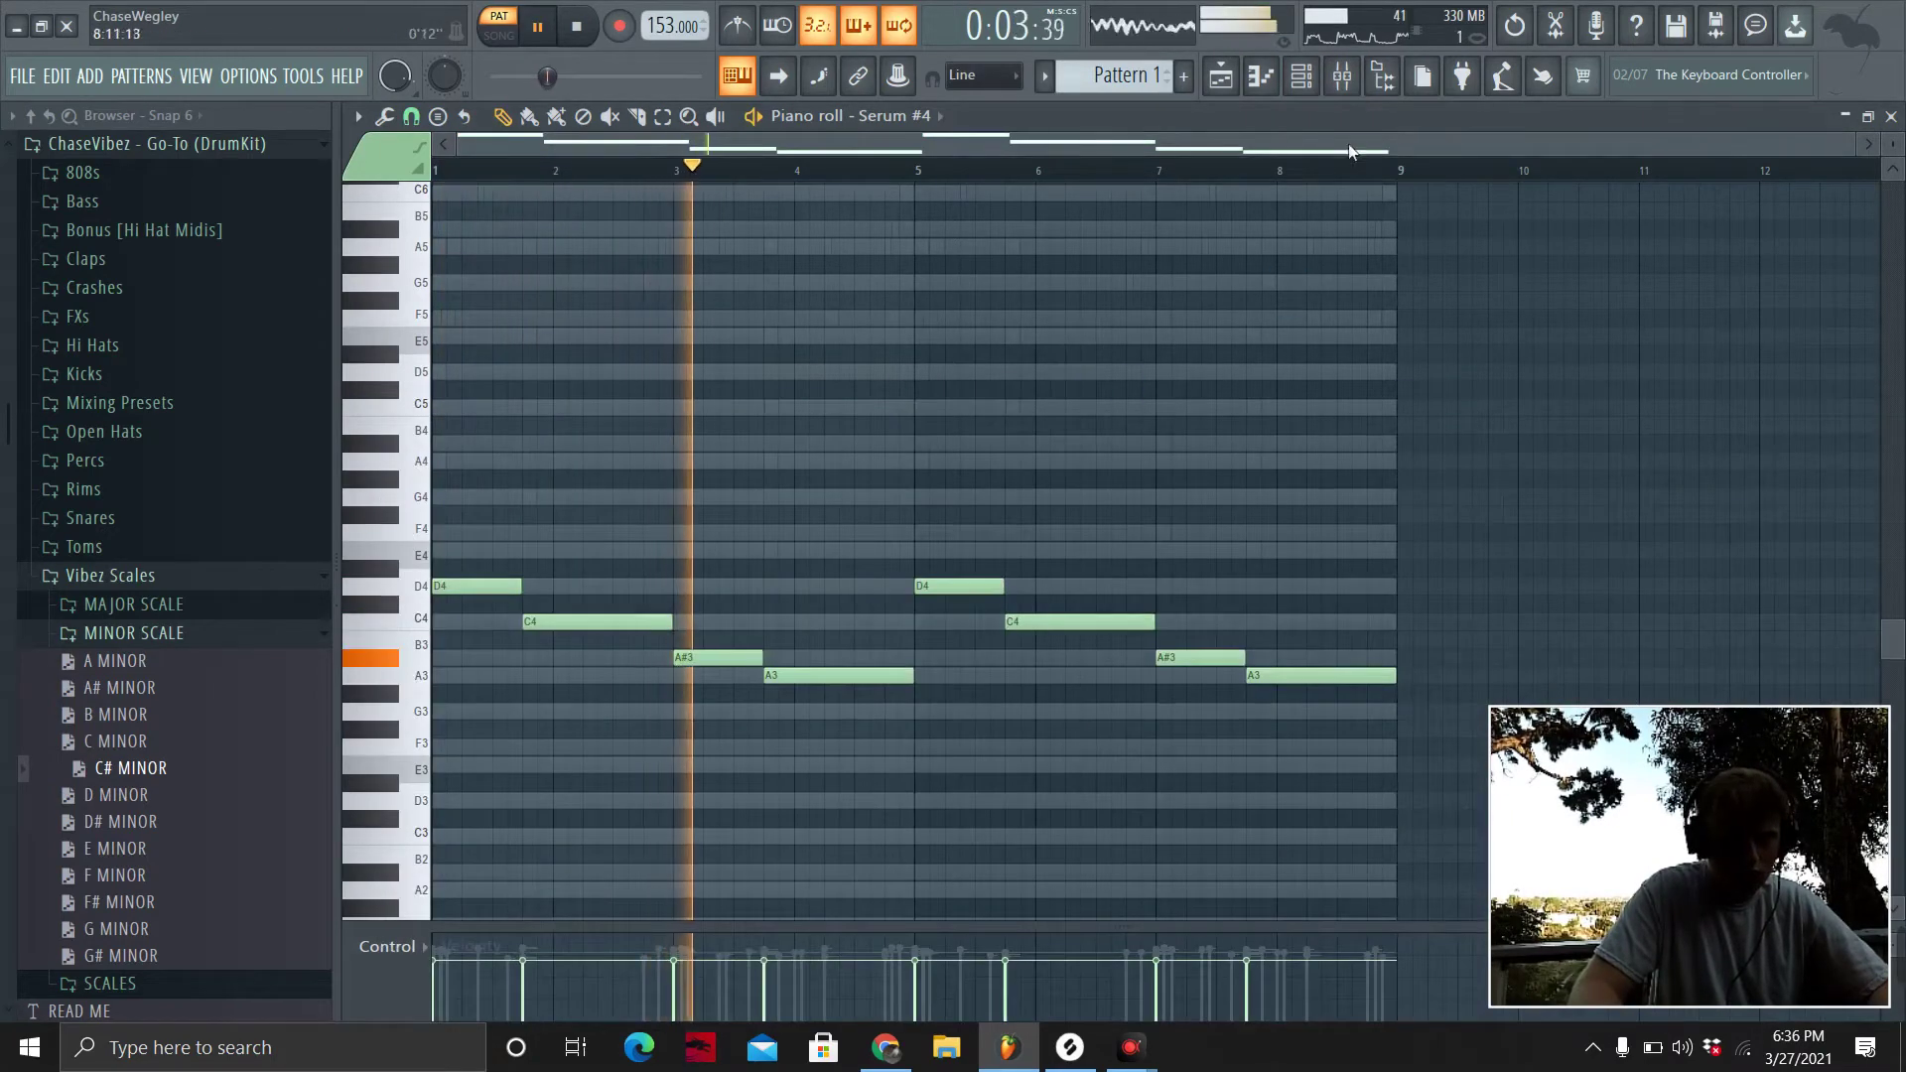
Try an EffectRack with Crystallizer in slot 2 of the Serum mixer track, setting the Crystallizer mix to 14%.
{"action": "left_click", "coordinate": [1341, 76]}
{"action": "left_click", "coordinate": [546, 539]}
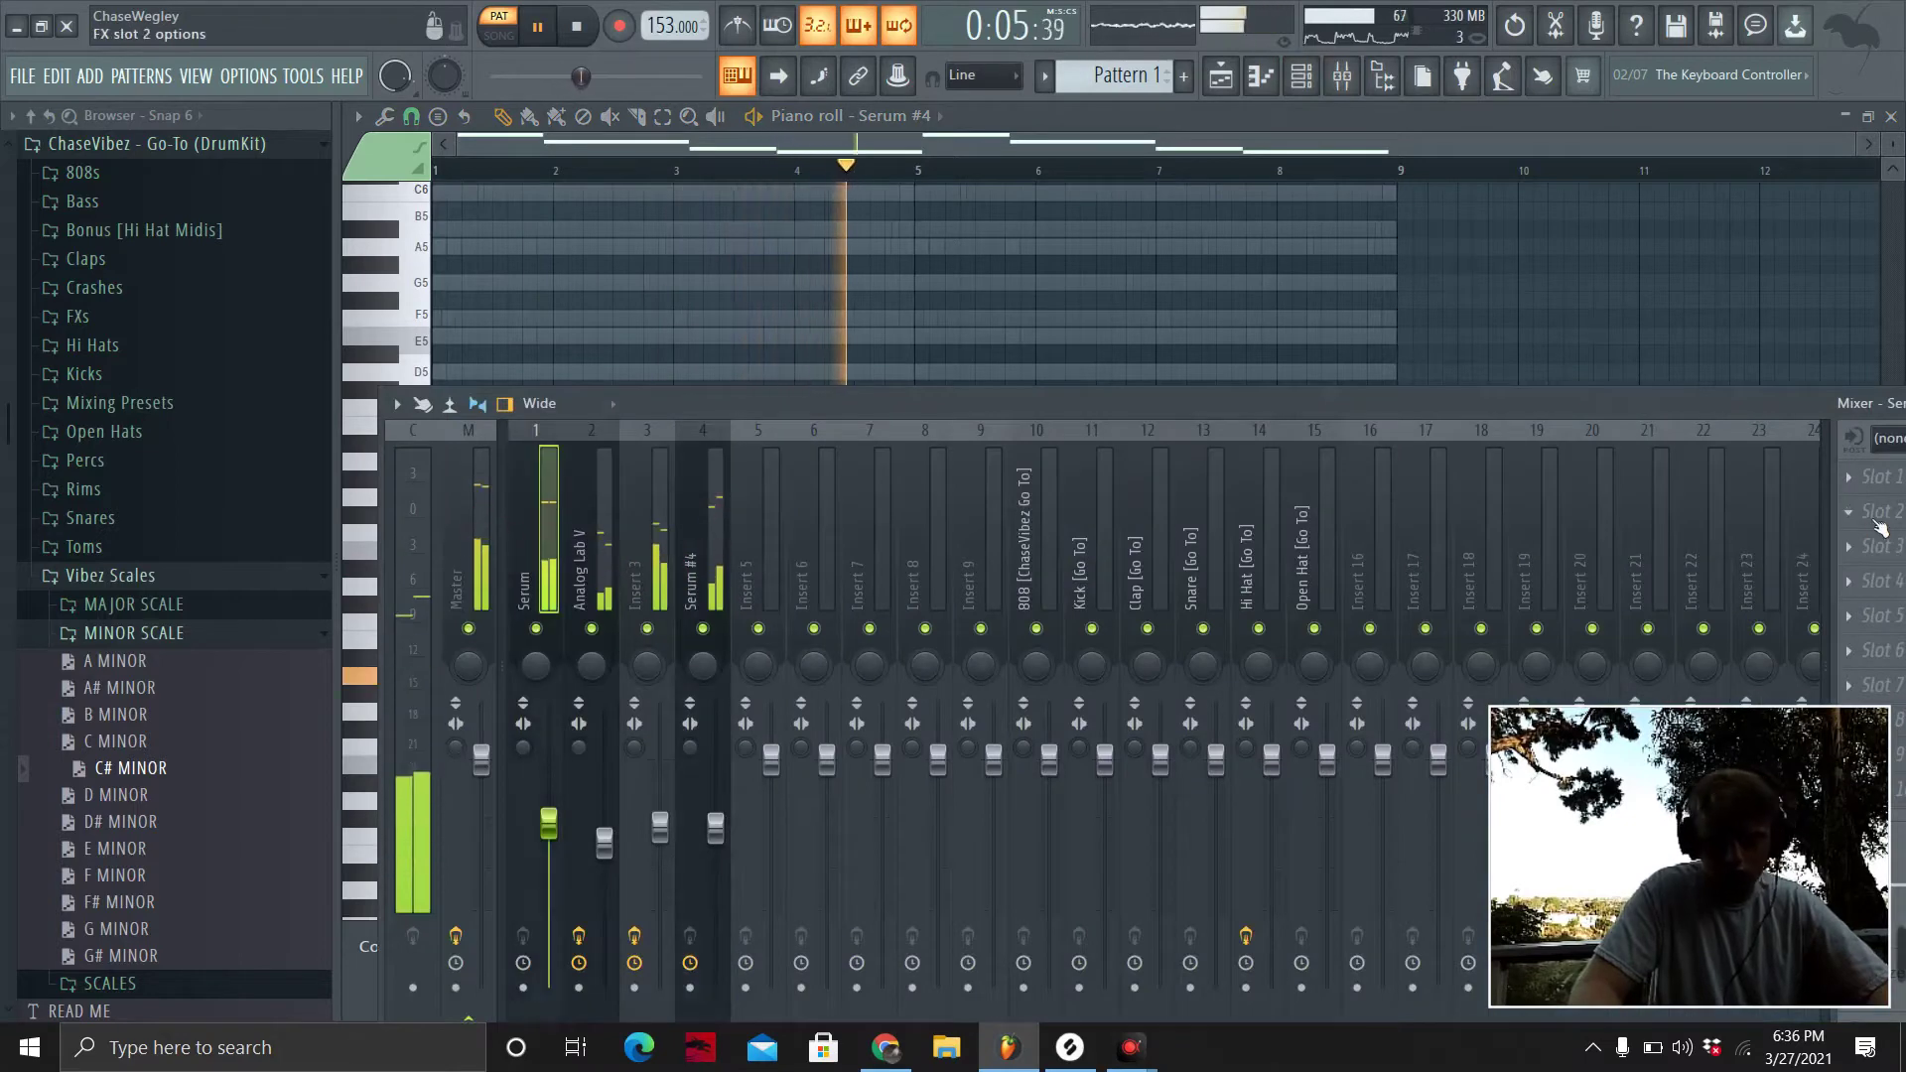
{"action": "key", "text": "space"}
{"action": "left_click", "coordinate": [1878, 523]}
{"action": "mouse_move", "coordinate": [1687, 822]}
{"action": "key", "text": "space"}
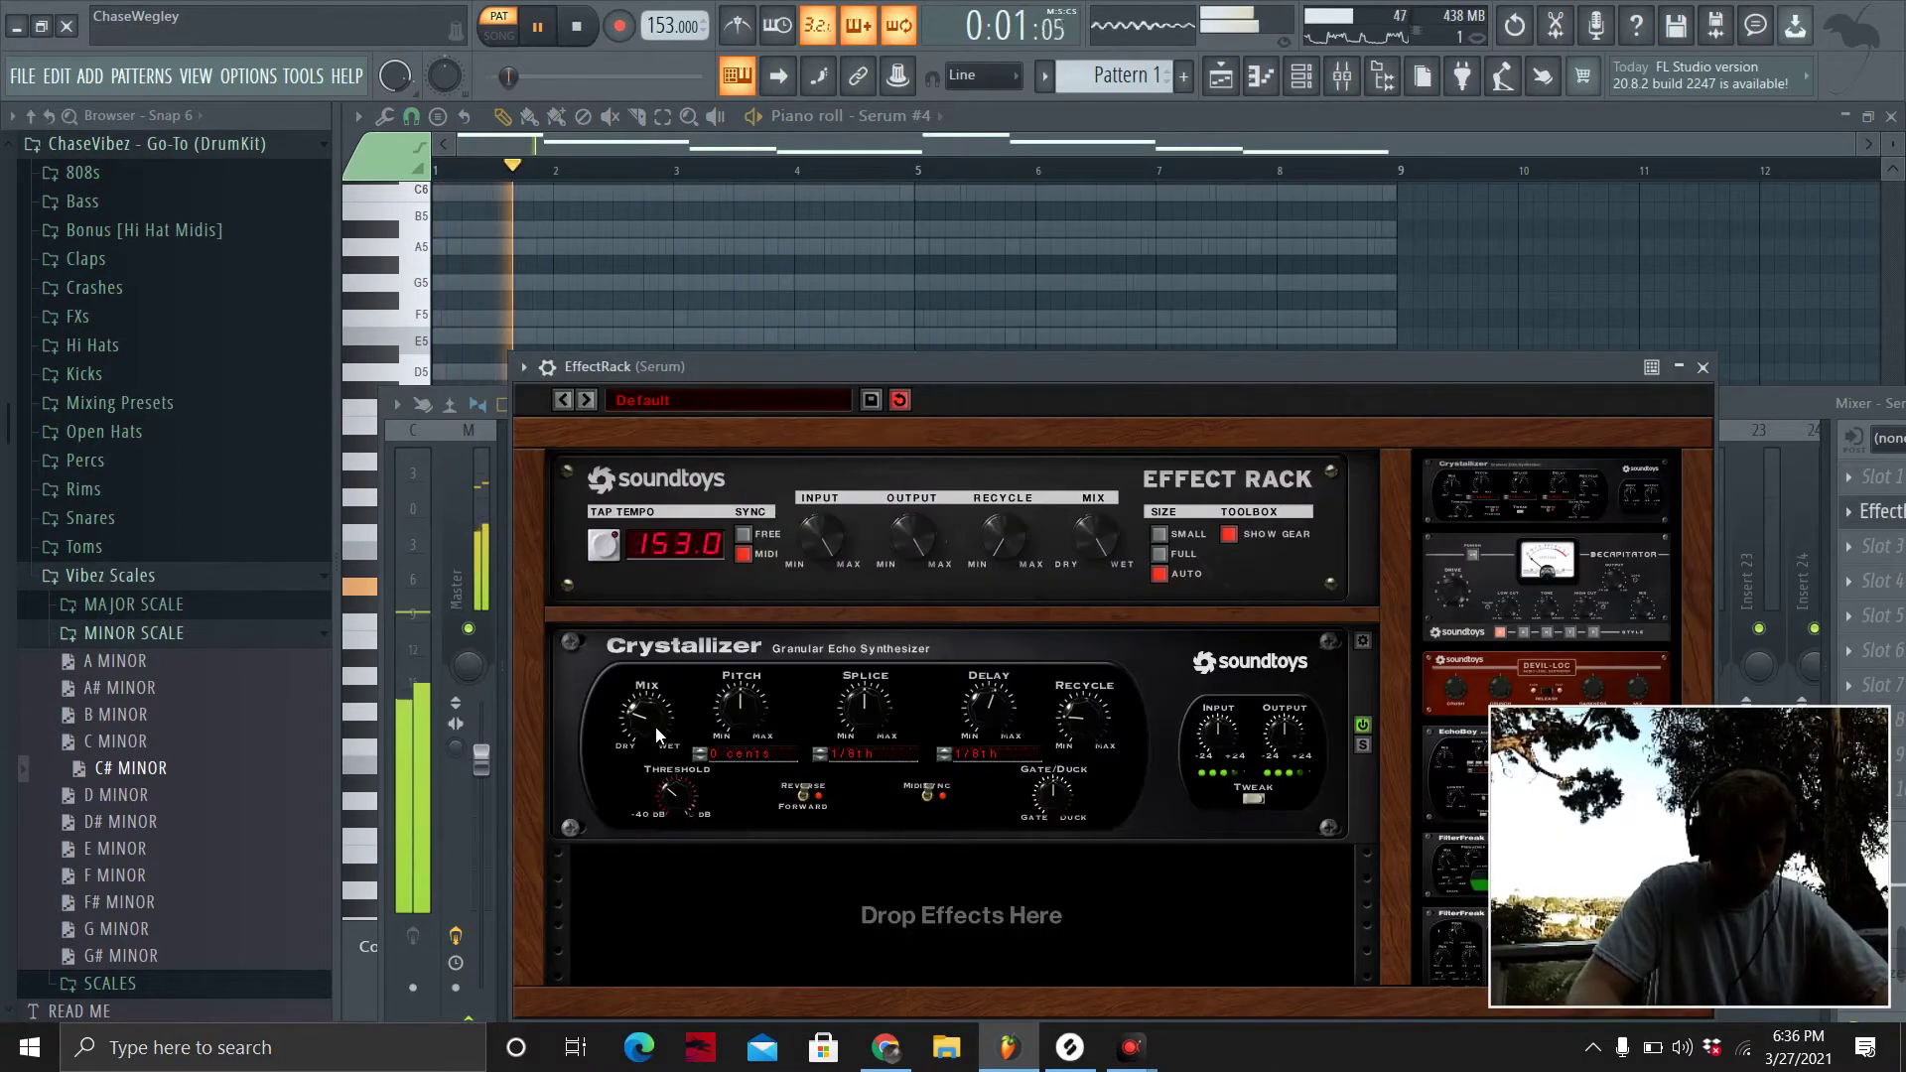
{"action": "left_click_drag", "start_coordinate": [655, 725], "coordinate": [654, 751]}
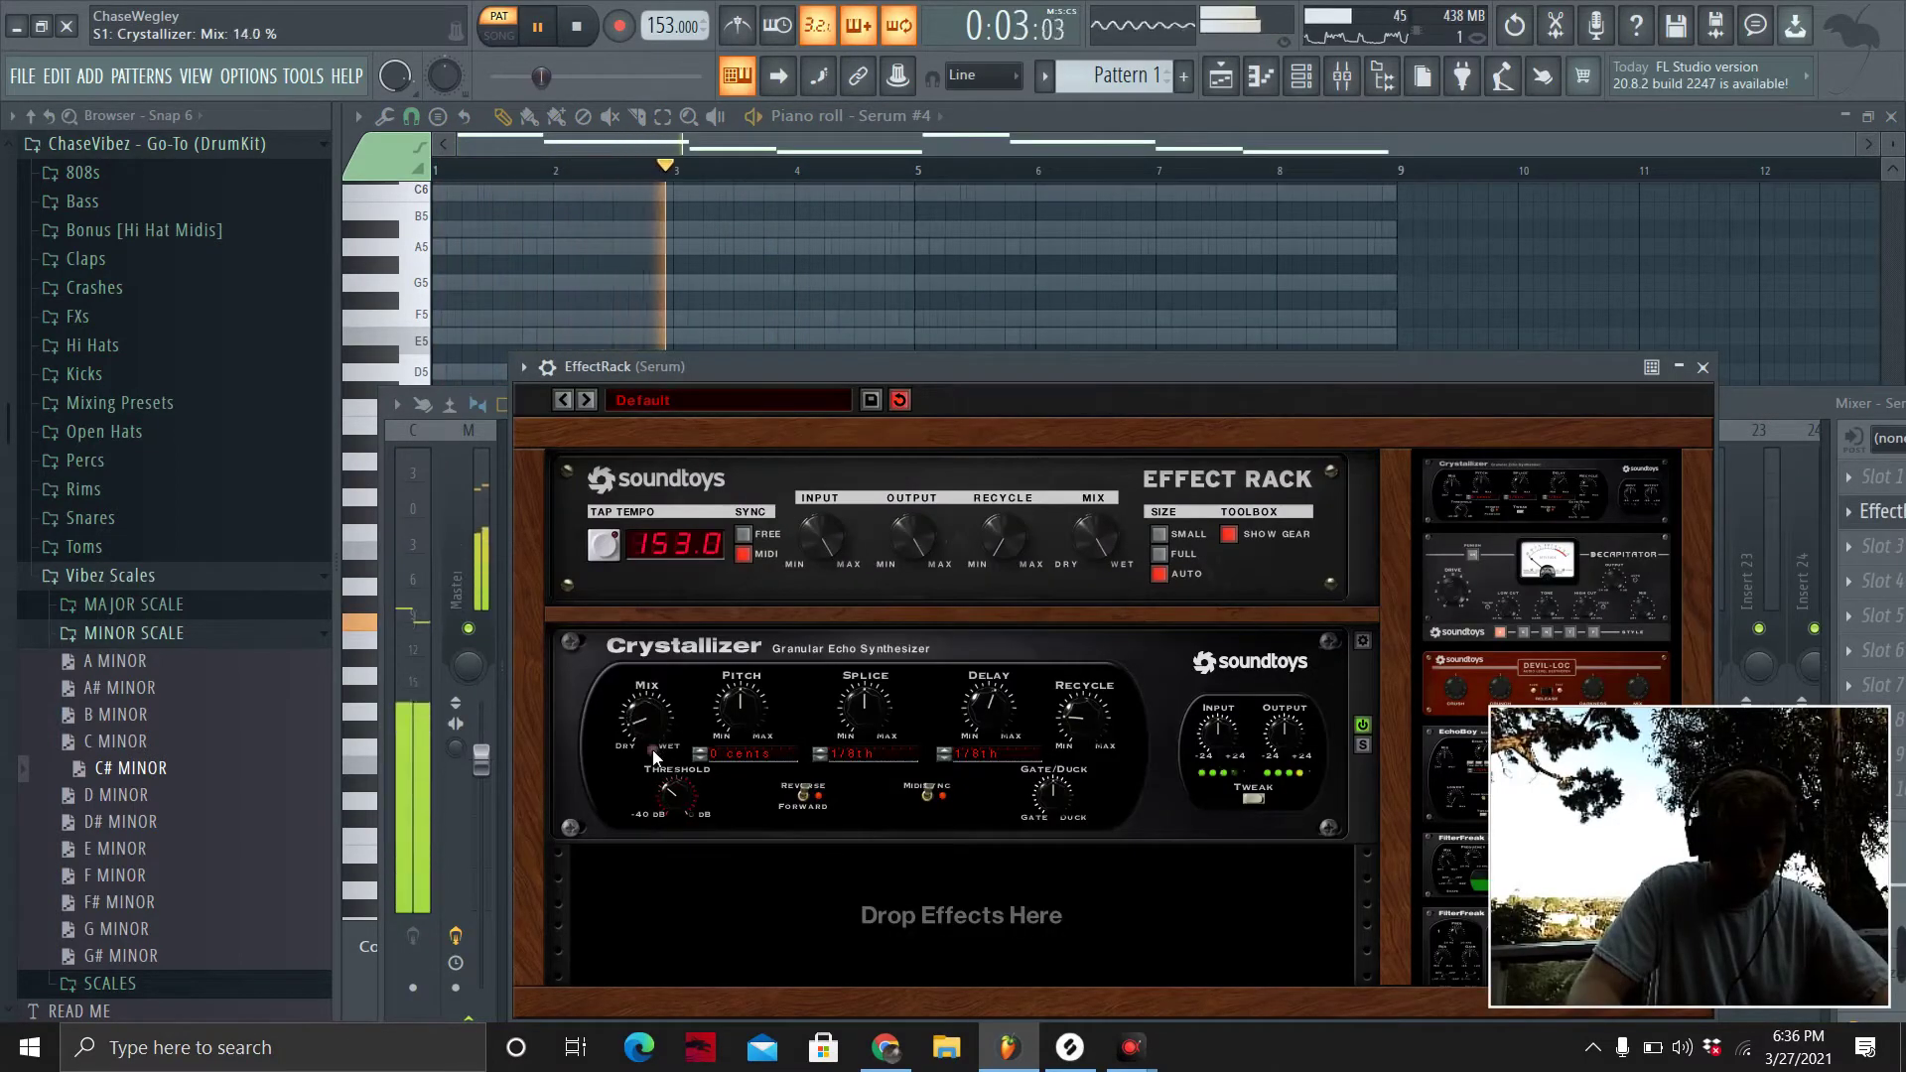
Delete the EffectRack from slot 2 of the Serum mixer track and load a fresh EffectRack in its place.
{"action": "left_click", "coordinate": [1703, 367]}
{"action": "left_click", "coordinate": [1849, 512]}
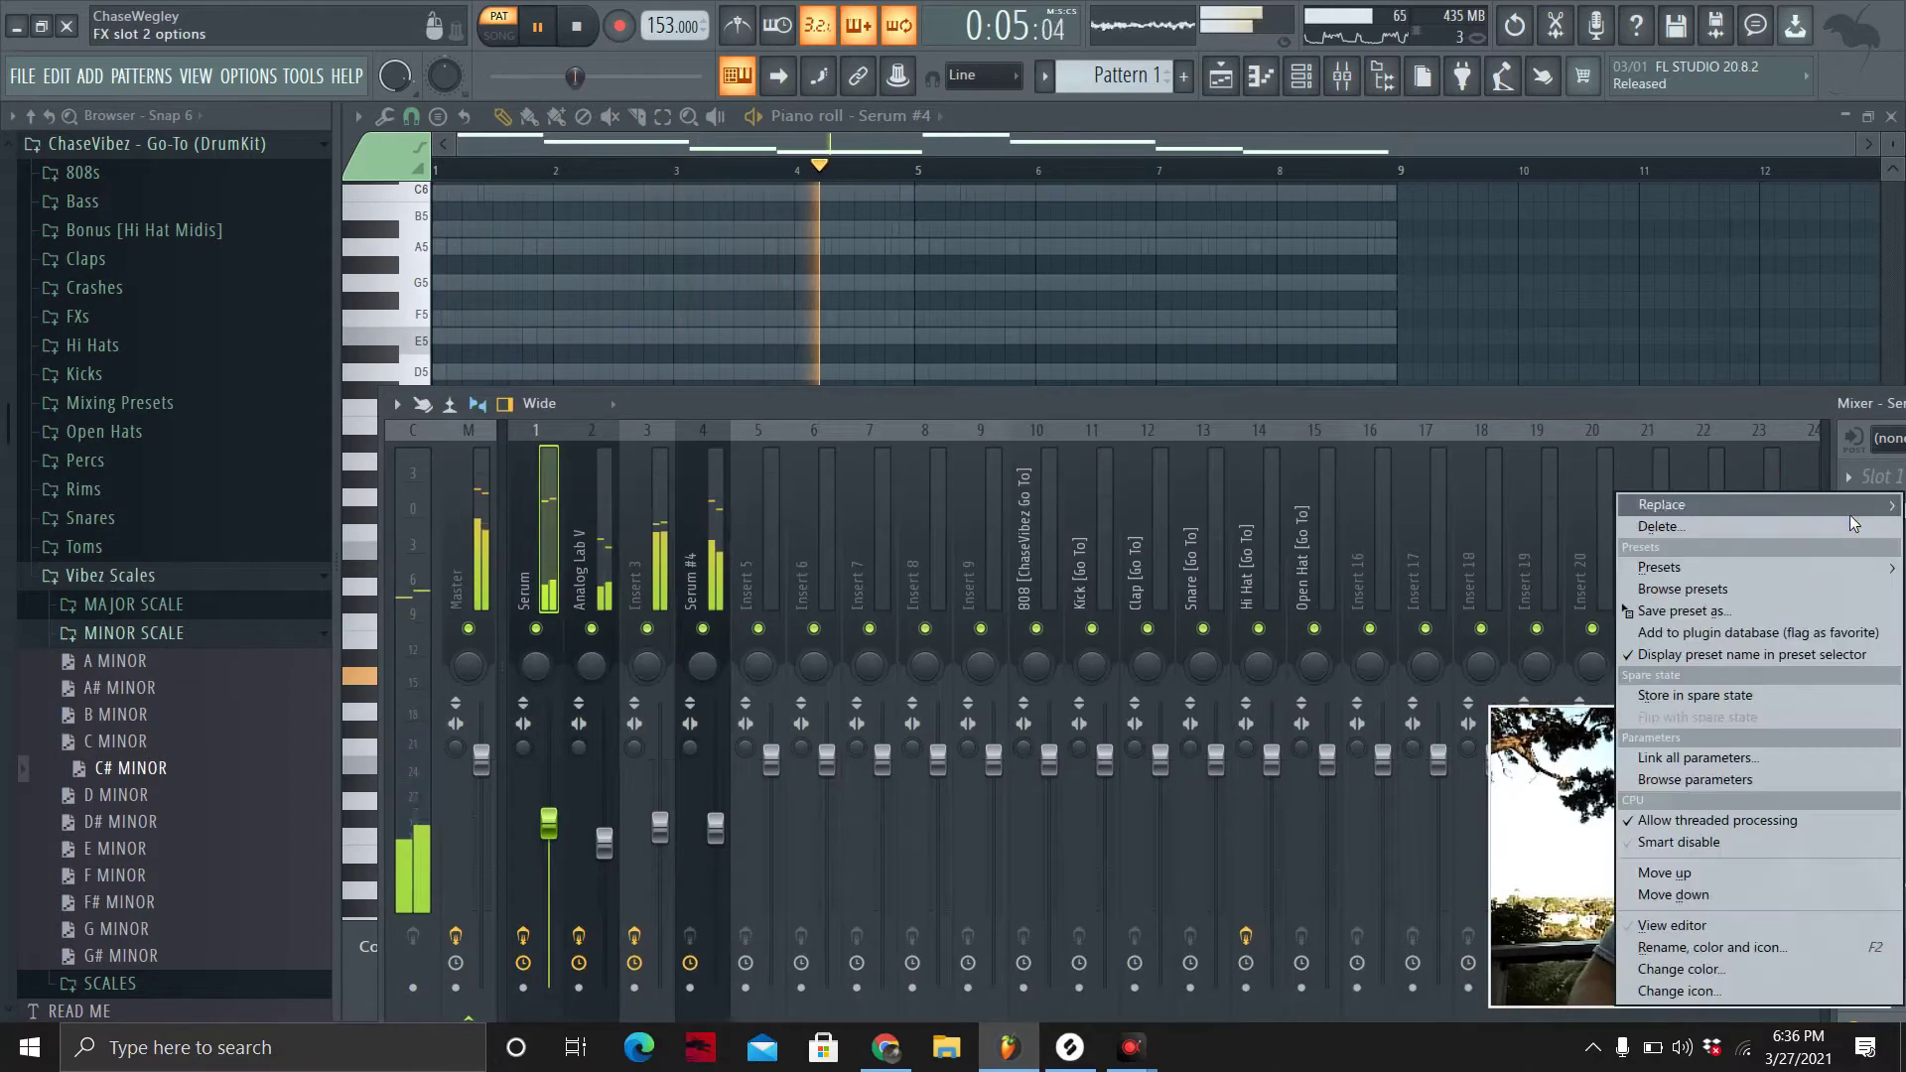
{"action": "left_click", "coordinate": [1806, 528]}
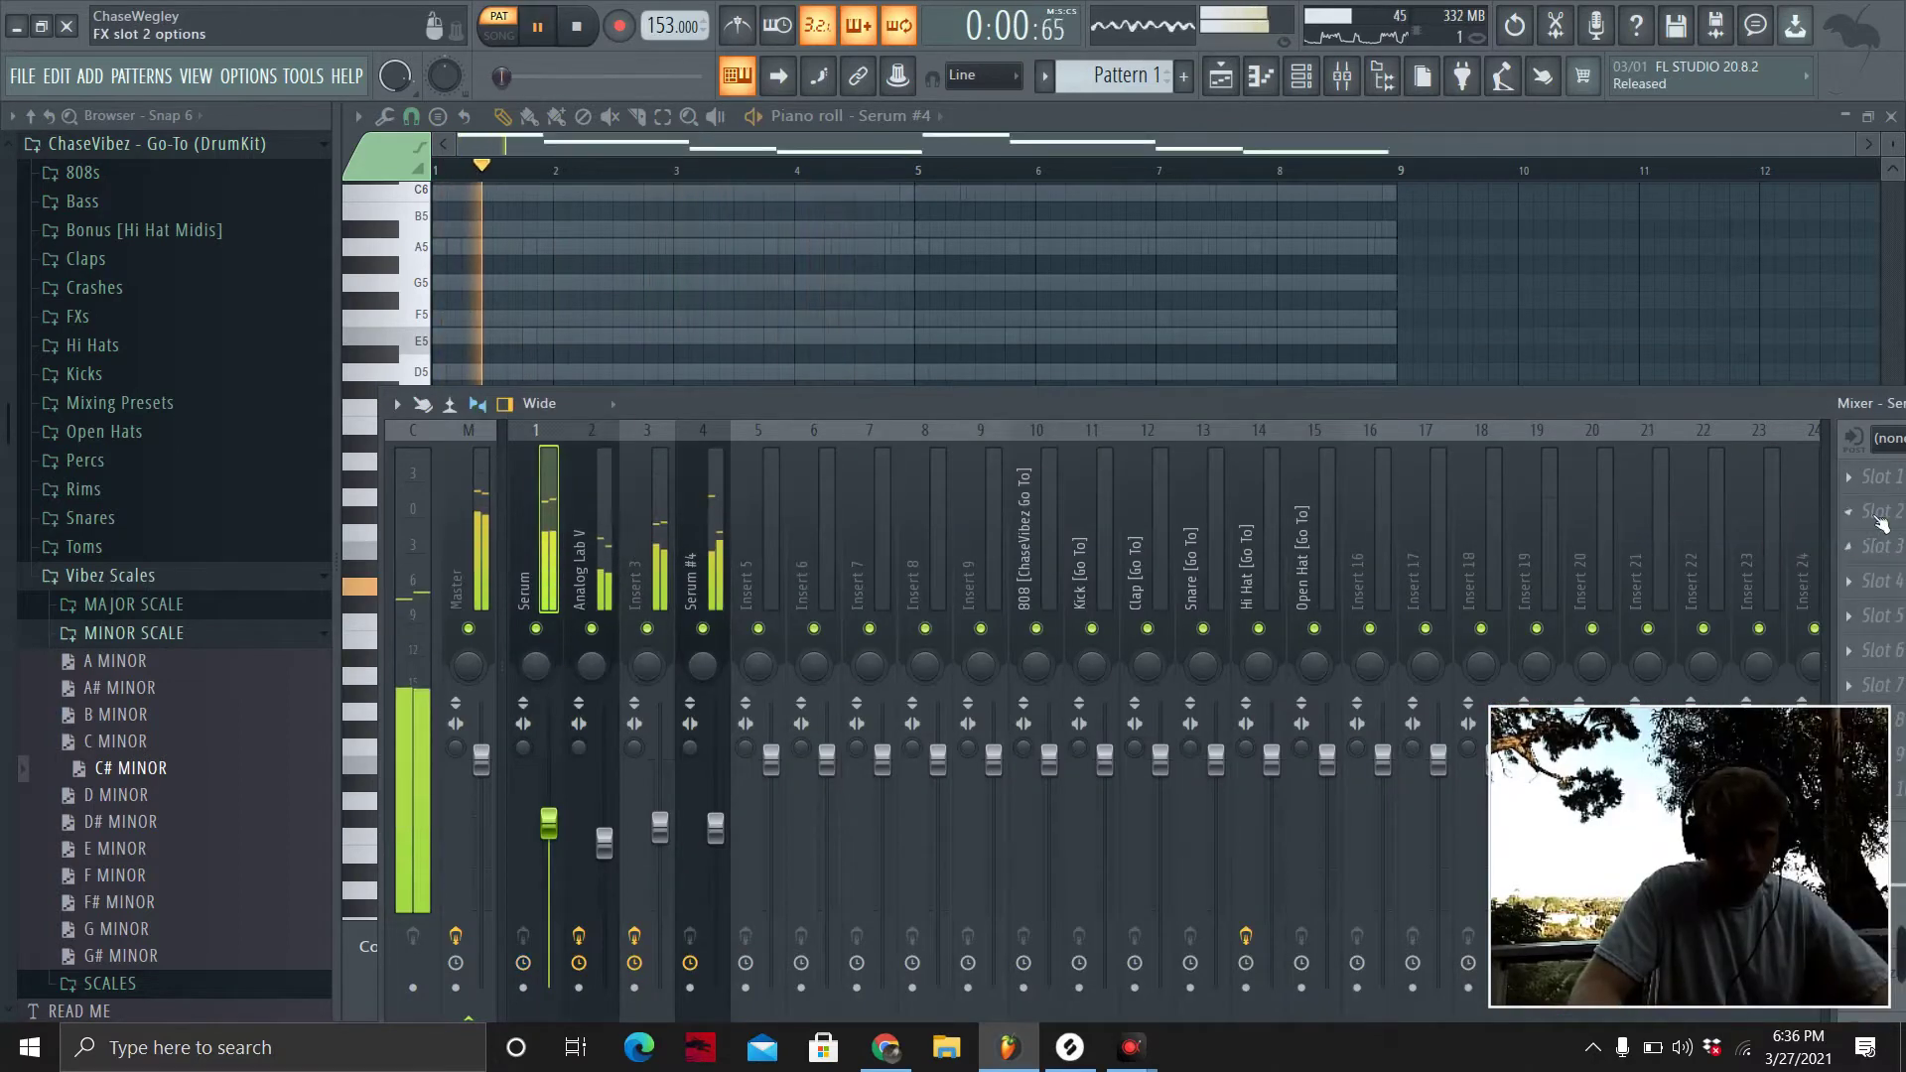
{"action": "left_click", "coordinate": [1852, 510]}
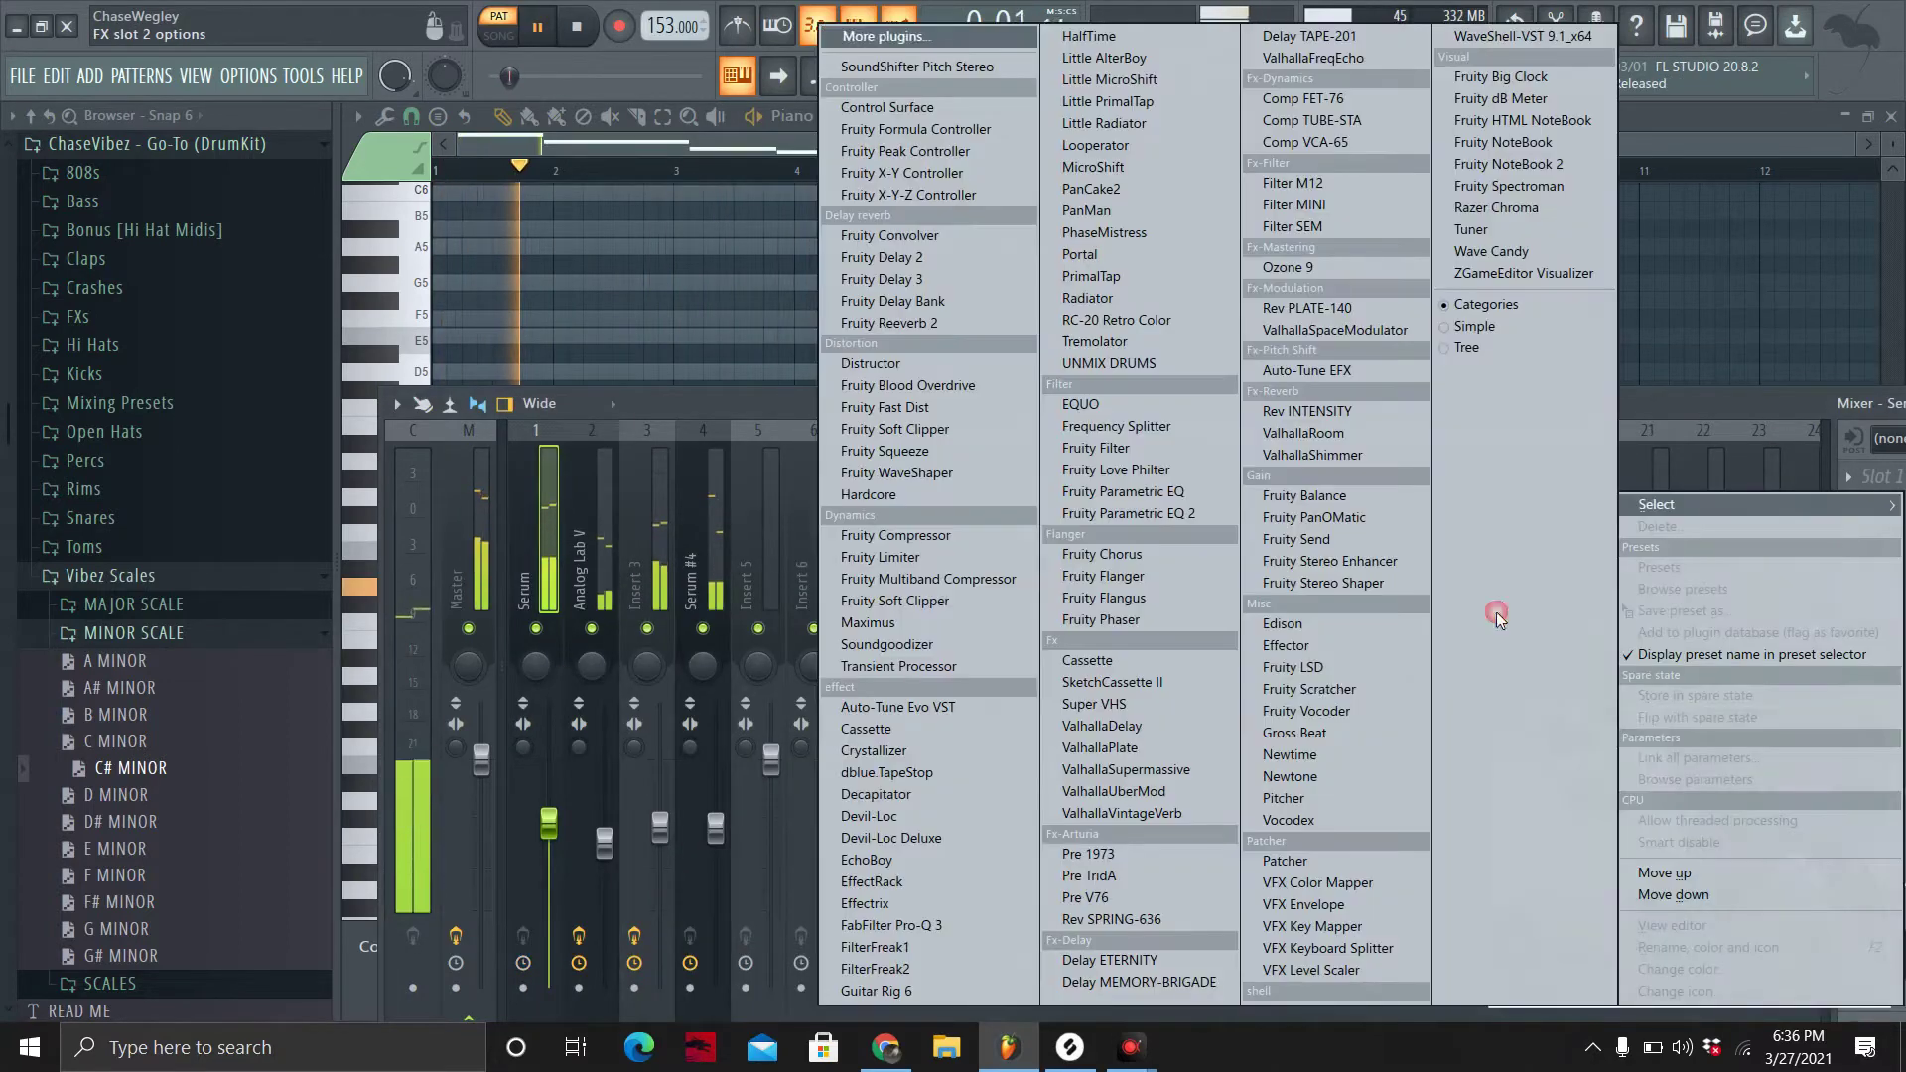
{"action": "left_click", "coordinate": [906, 880]}
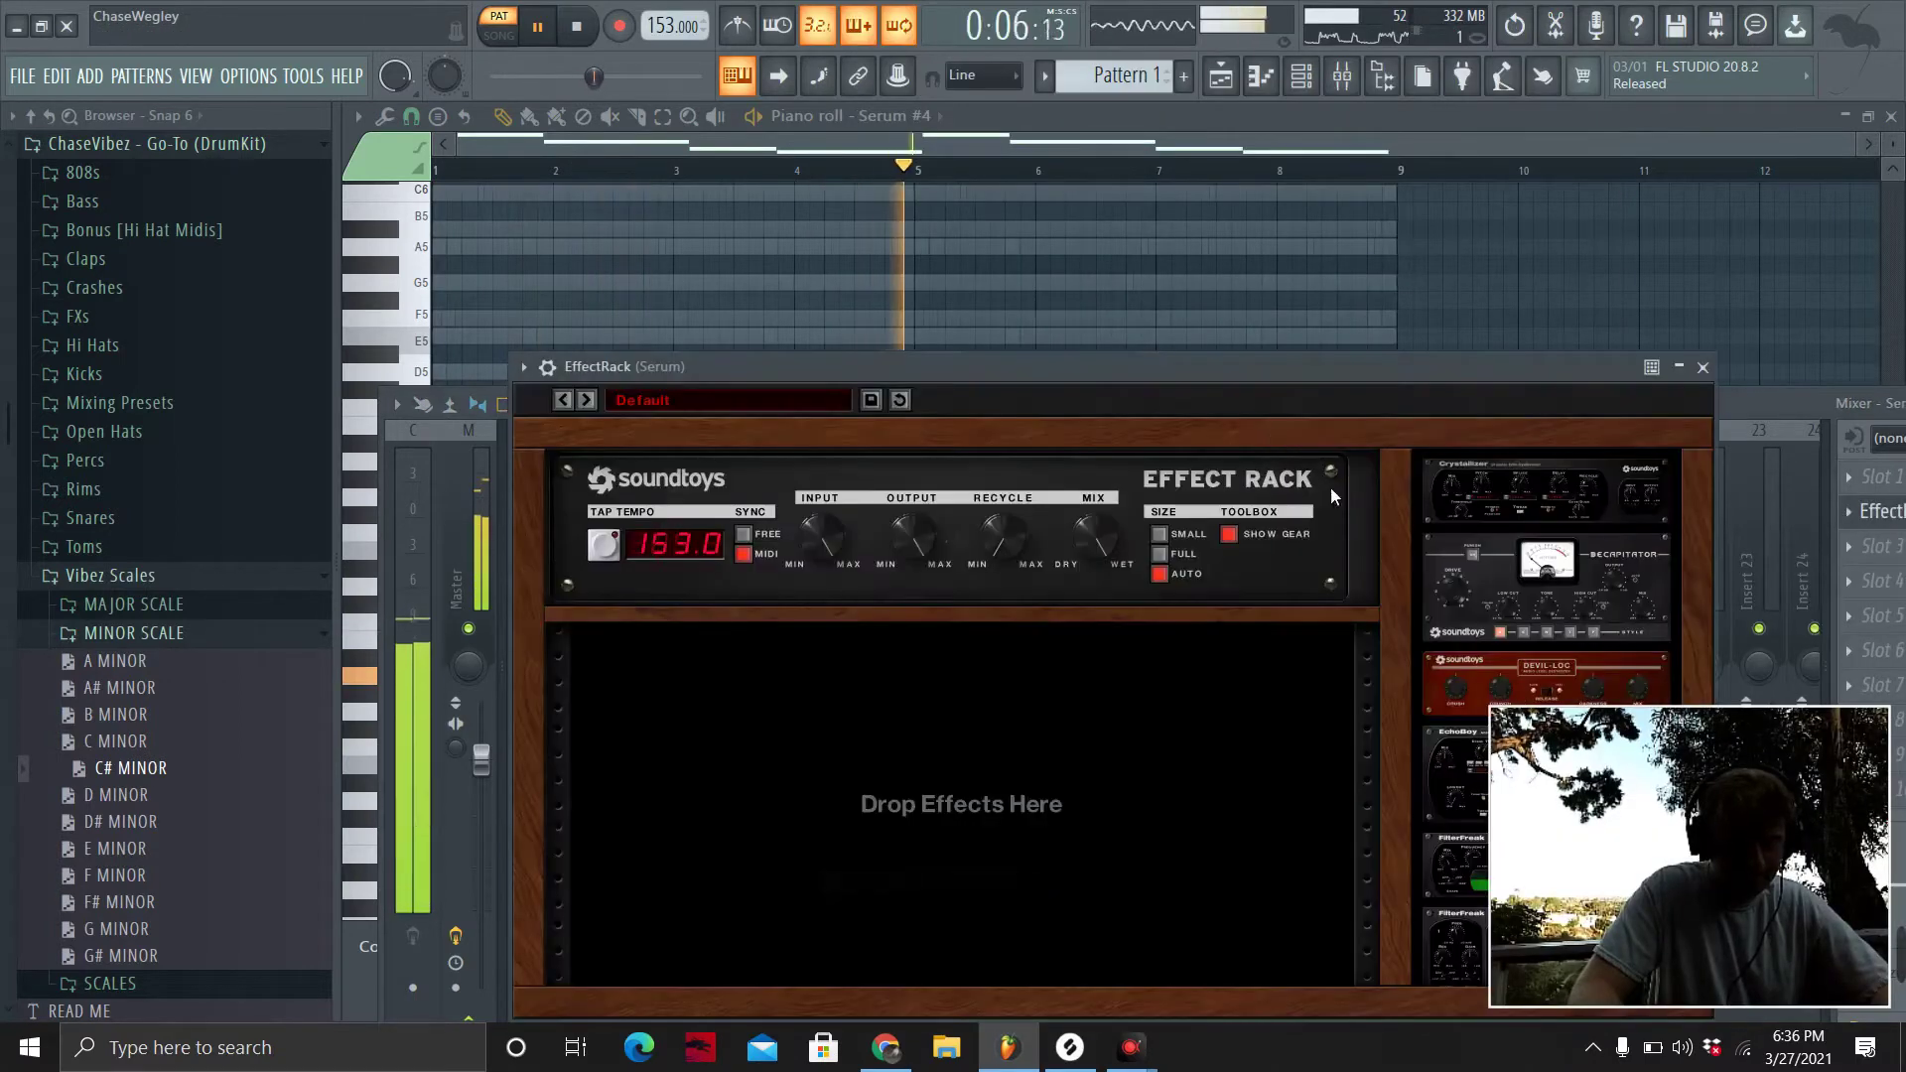
Add Crystallizer with an 11.5% mix and EchoBoy with a 20% mix to the Serum EffectRack, then stop playback.
{"action": "left_click_drag", "start_coordinate": [1544, 493], "coordinate": [1067, 863]}
{"action": "left_click_drag", "start_coordinate": [641, 734], "coordinate": [644, 784]}
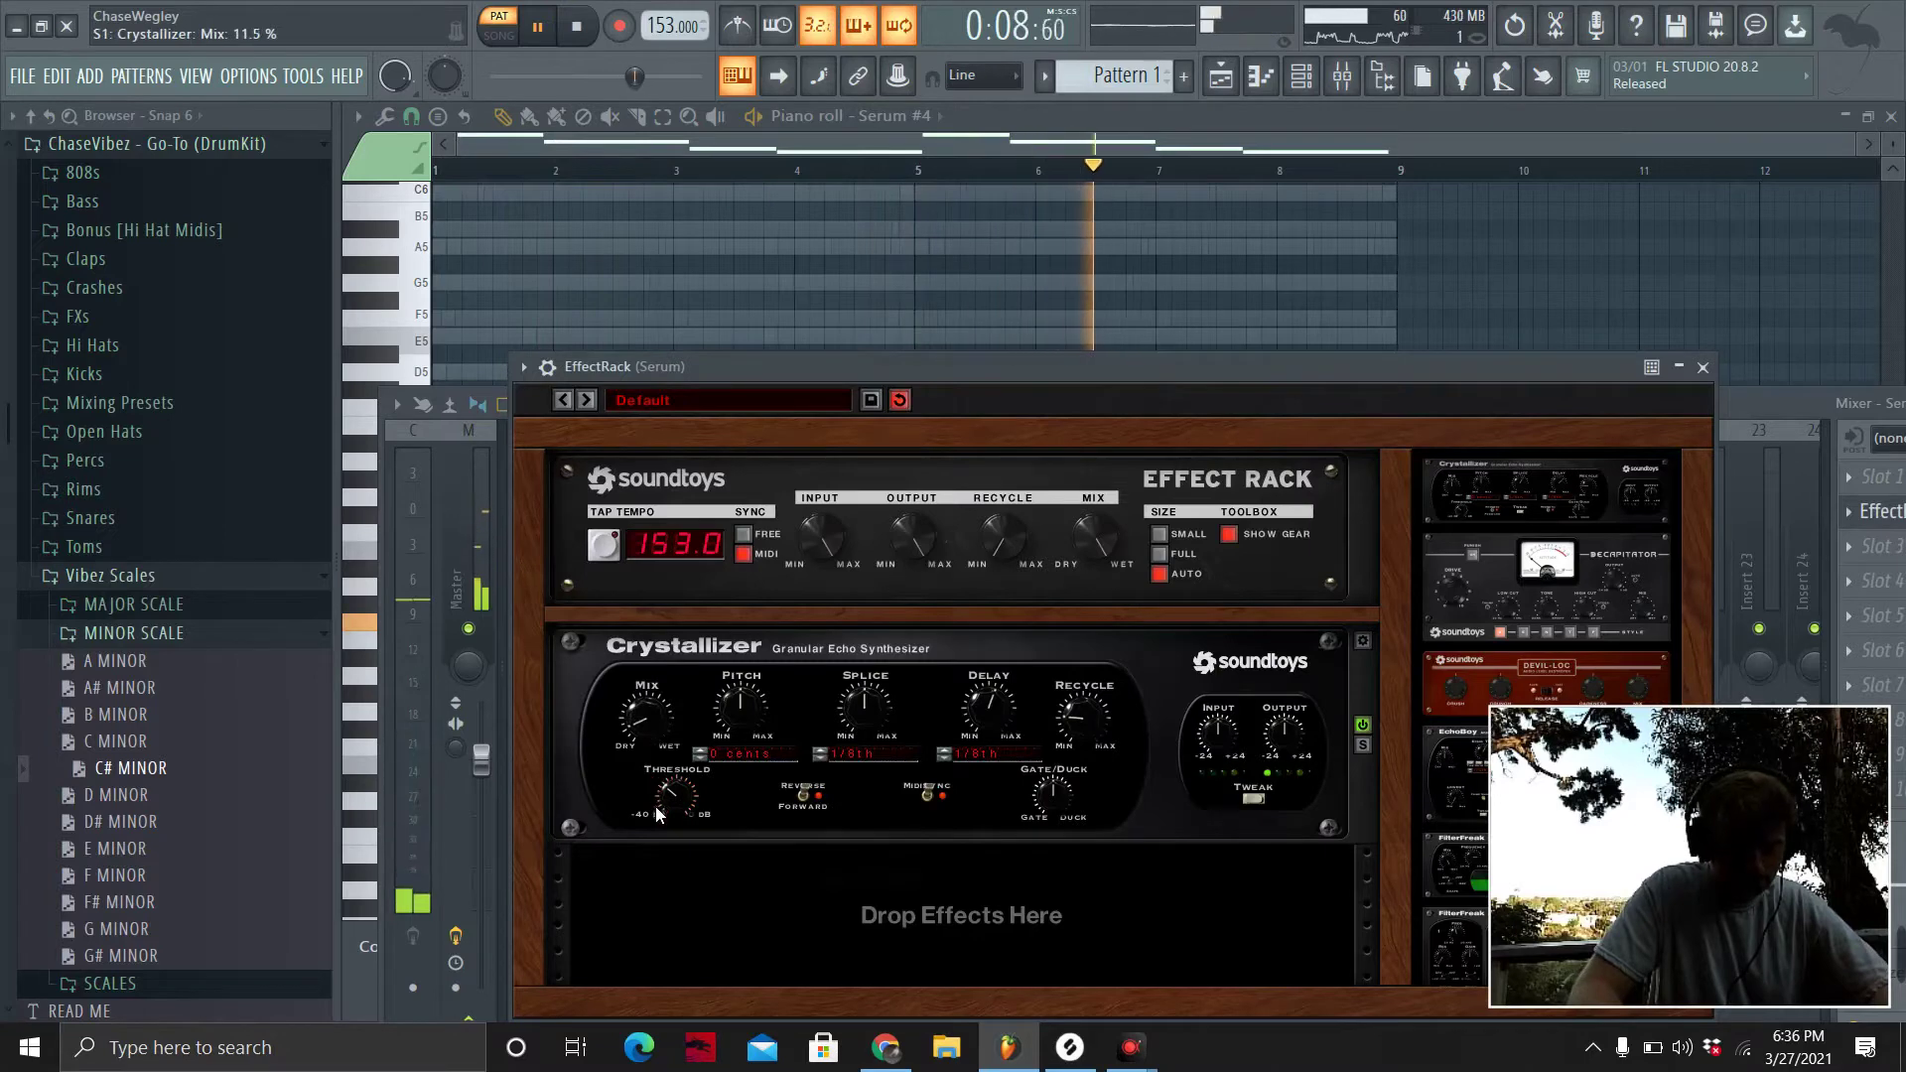
{"action": "scroll", "coordinate": [1449, 737], "scroll_direction": "down", "scroll_amount": 3}
{"action": "left_click_drag", "start_coordinate": [1497, 576], "coordinate": [1014, 963]}
{"action": "left_click_drag", "start_coordinate": [640, 955], "coordinate": [615, 990]}
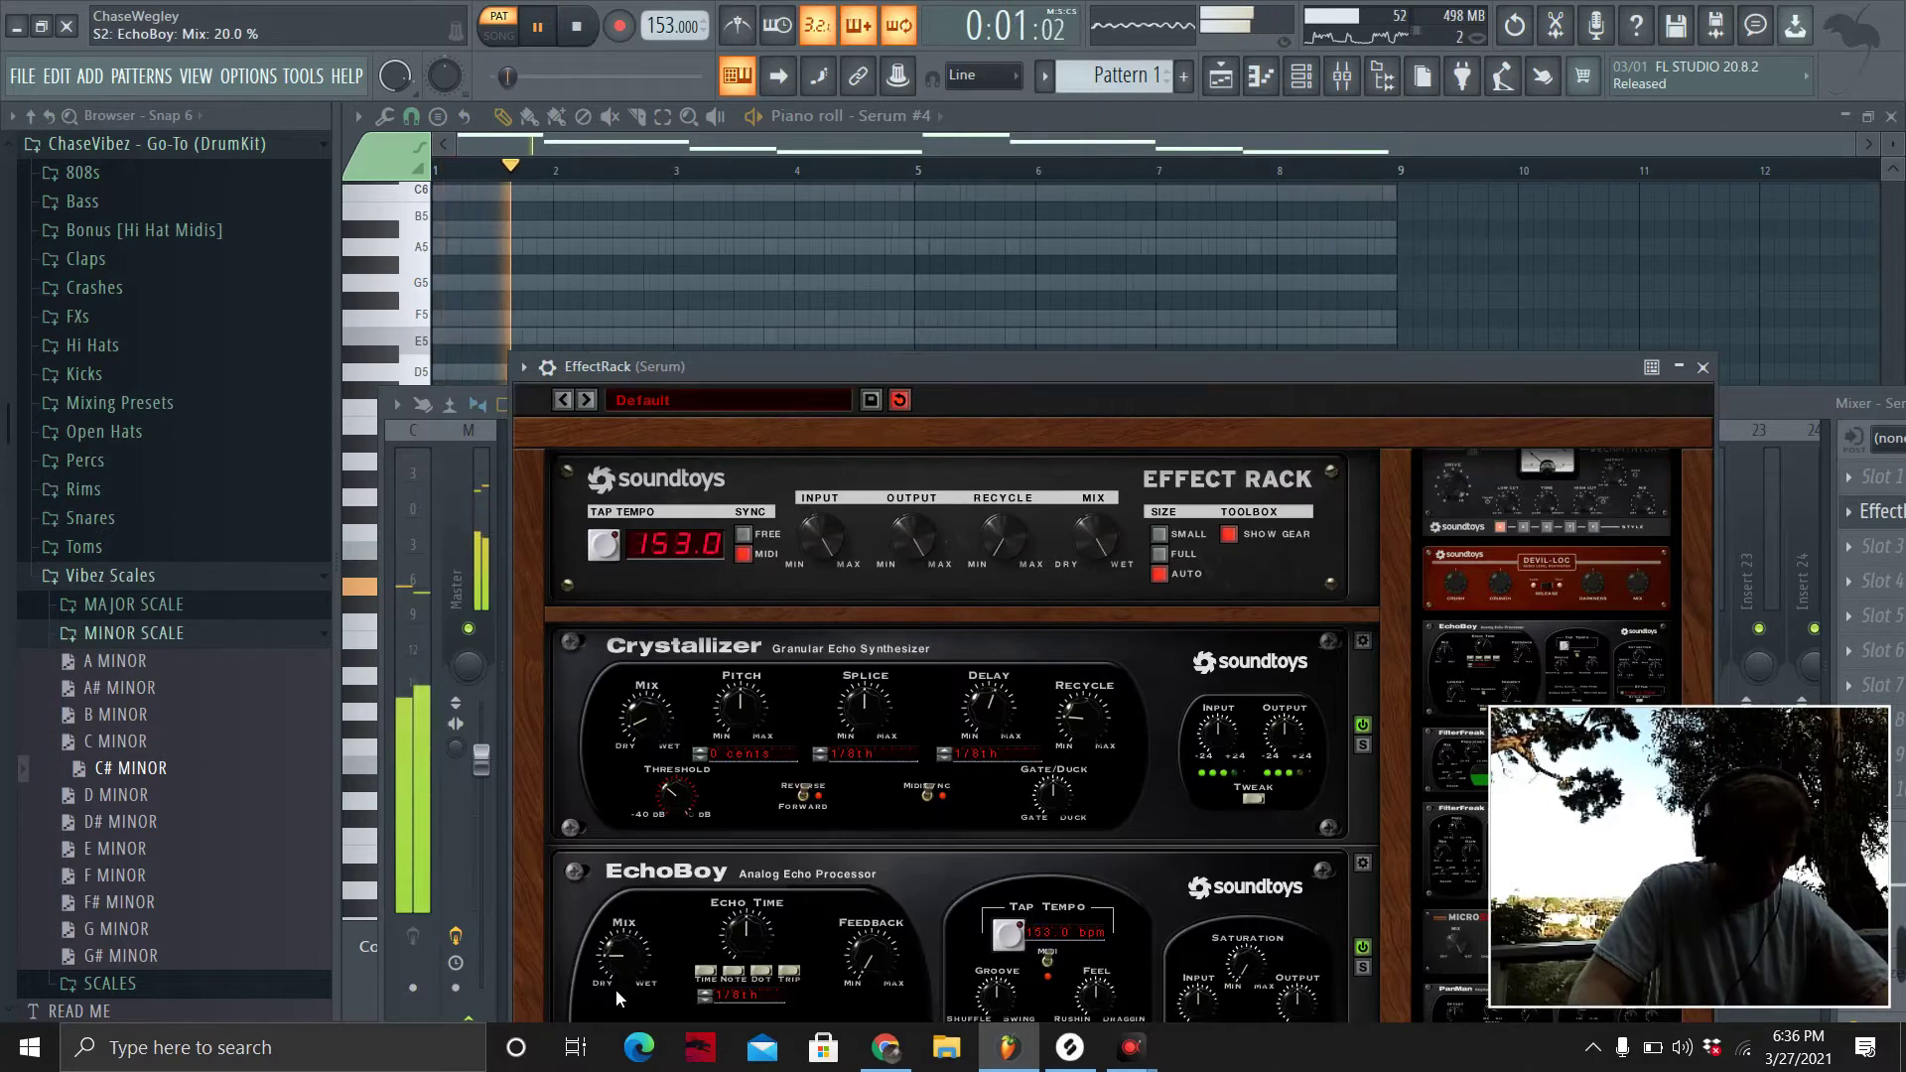
{"action": "left_click", "coordinate": [1703, 367]}
{"action": "key", "text": "space"}
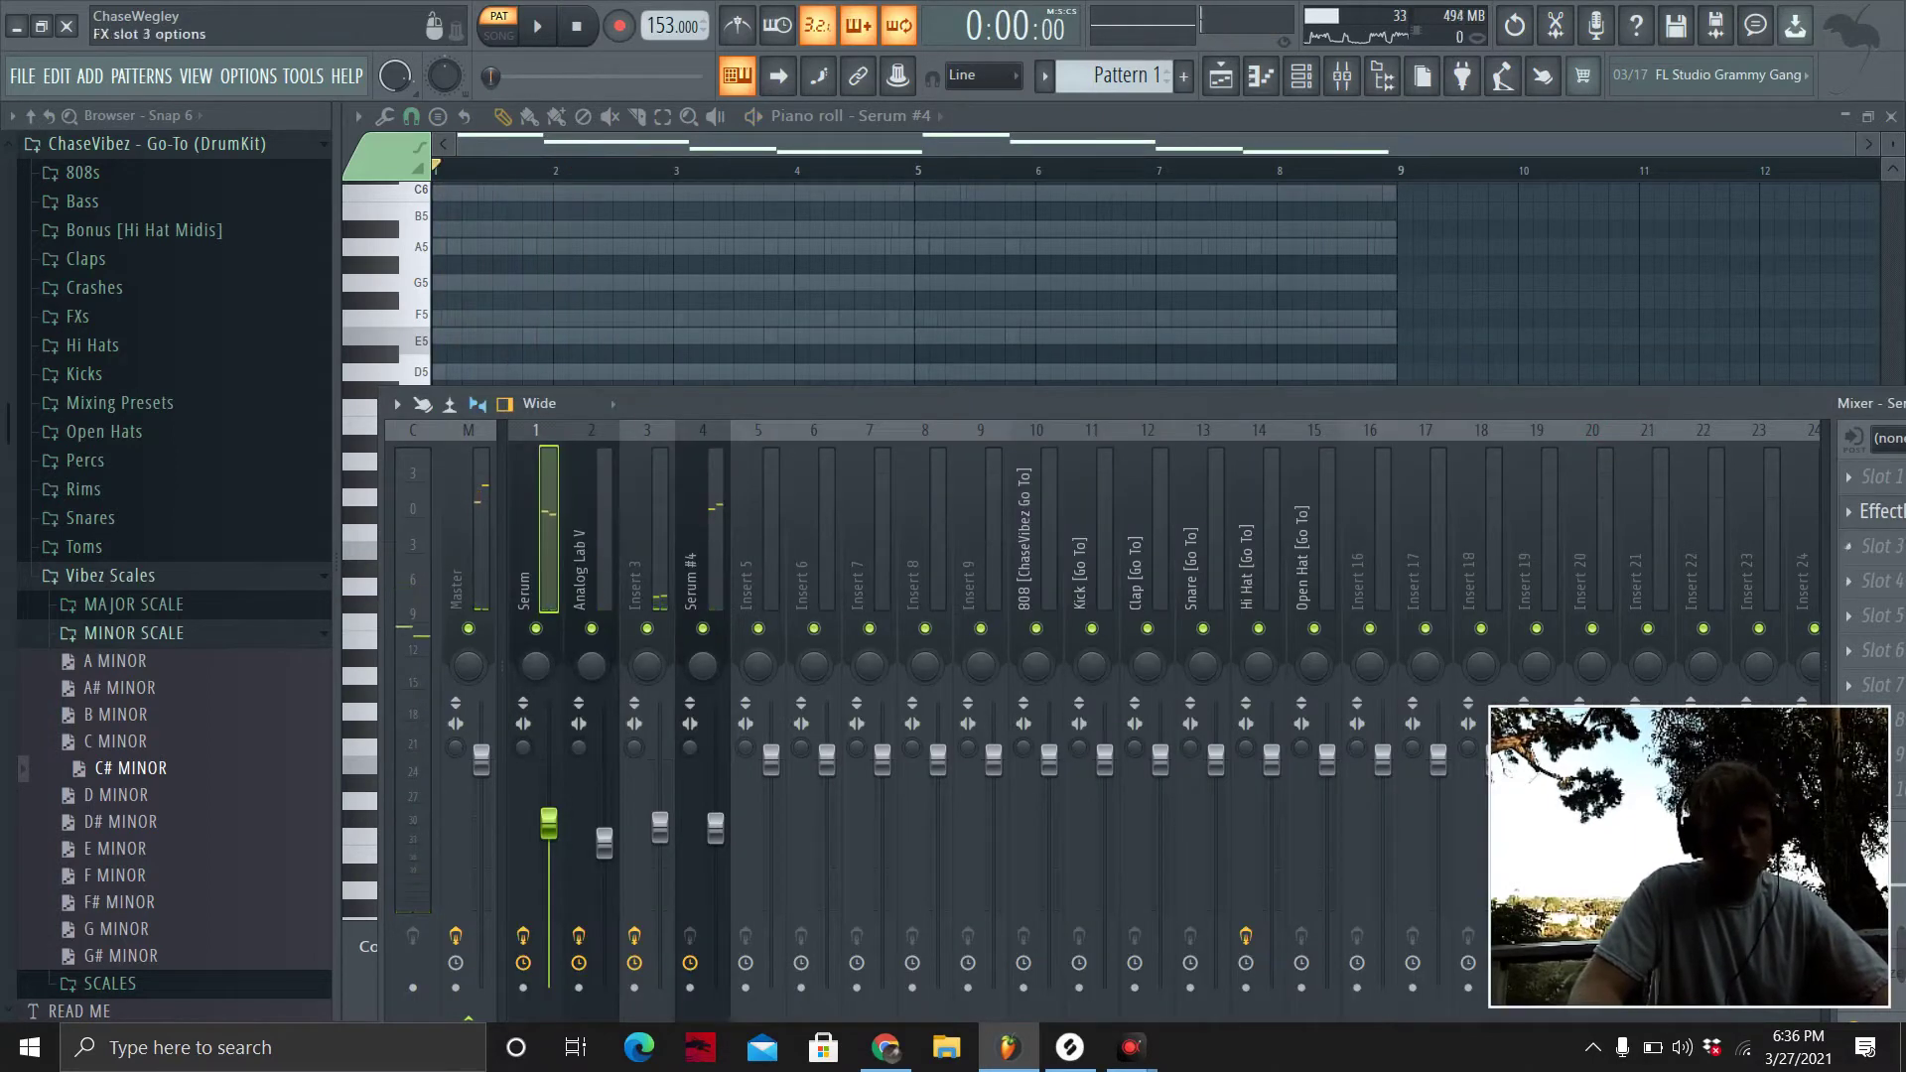
Lower the Crystallizer mix to 8.5% and solo the Serum mixer track to listen to its effects.
{"action": "left_click", "coordinate": [1886, 511]}
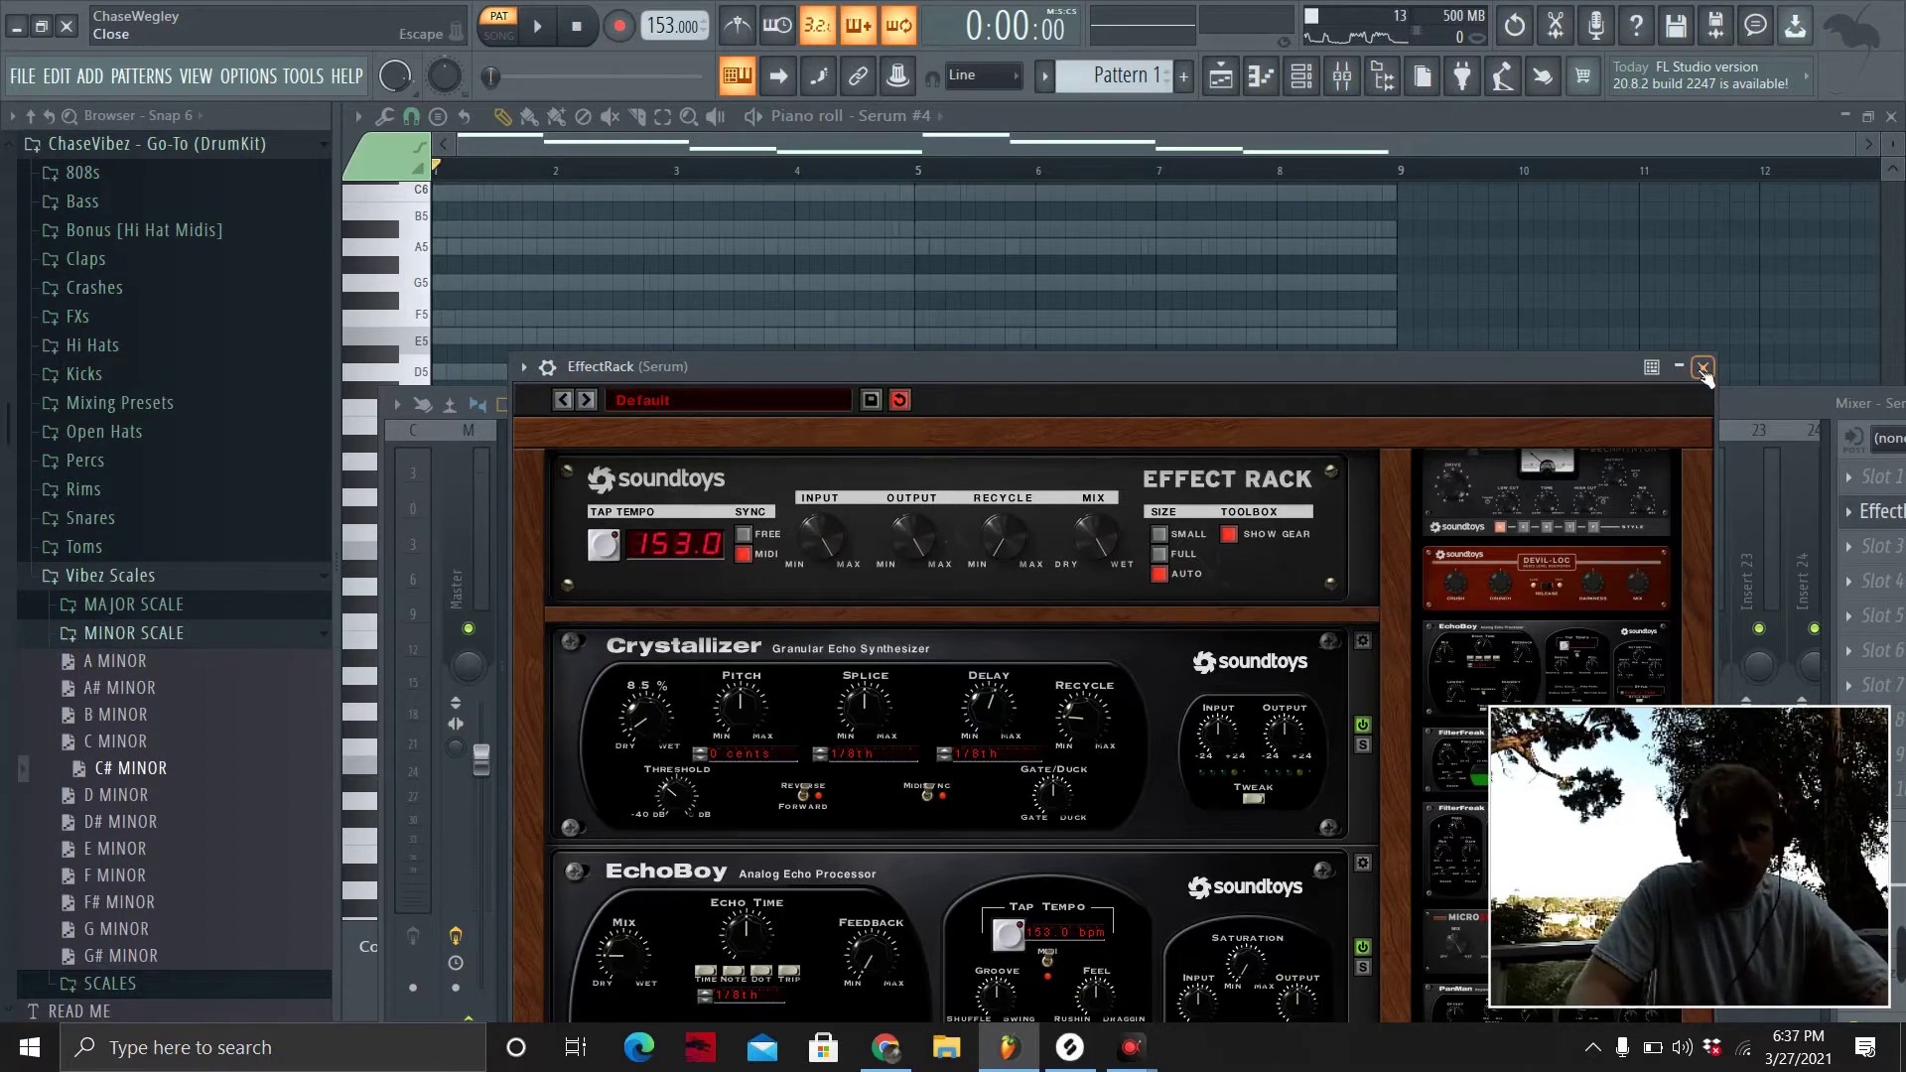
{"action": "left_click", "coordinate": [1703, 368]}
{"action": "left_click", "coordinate": [537, 585]}
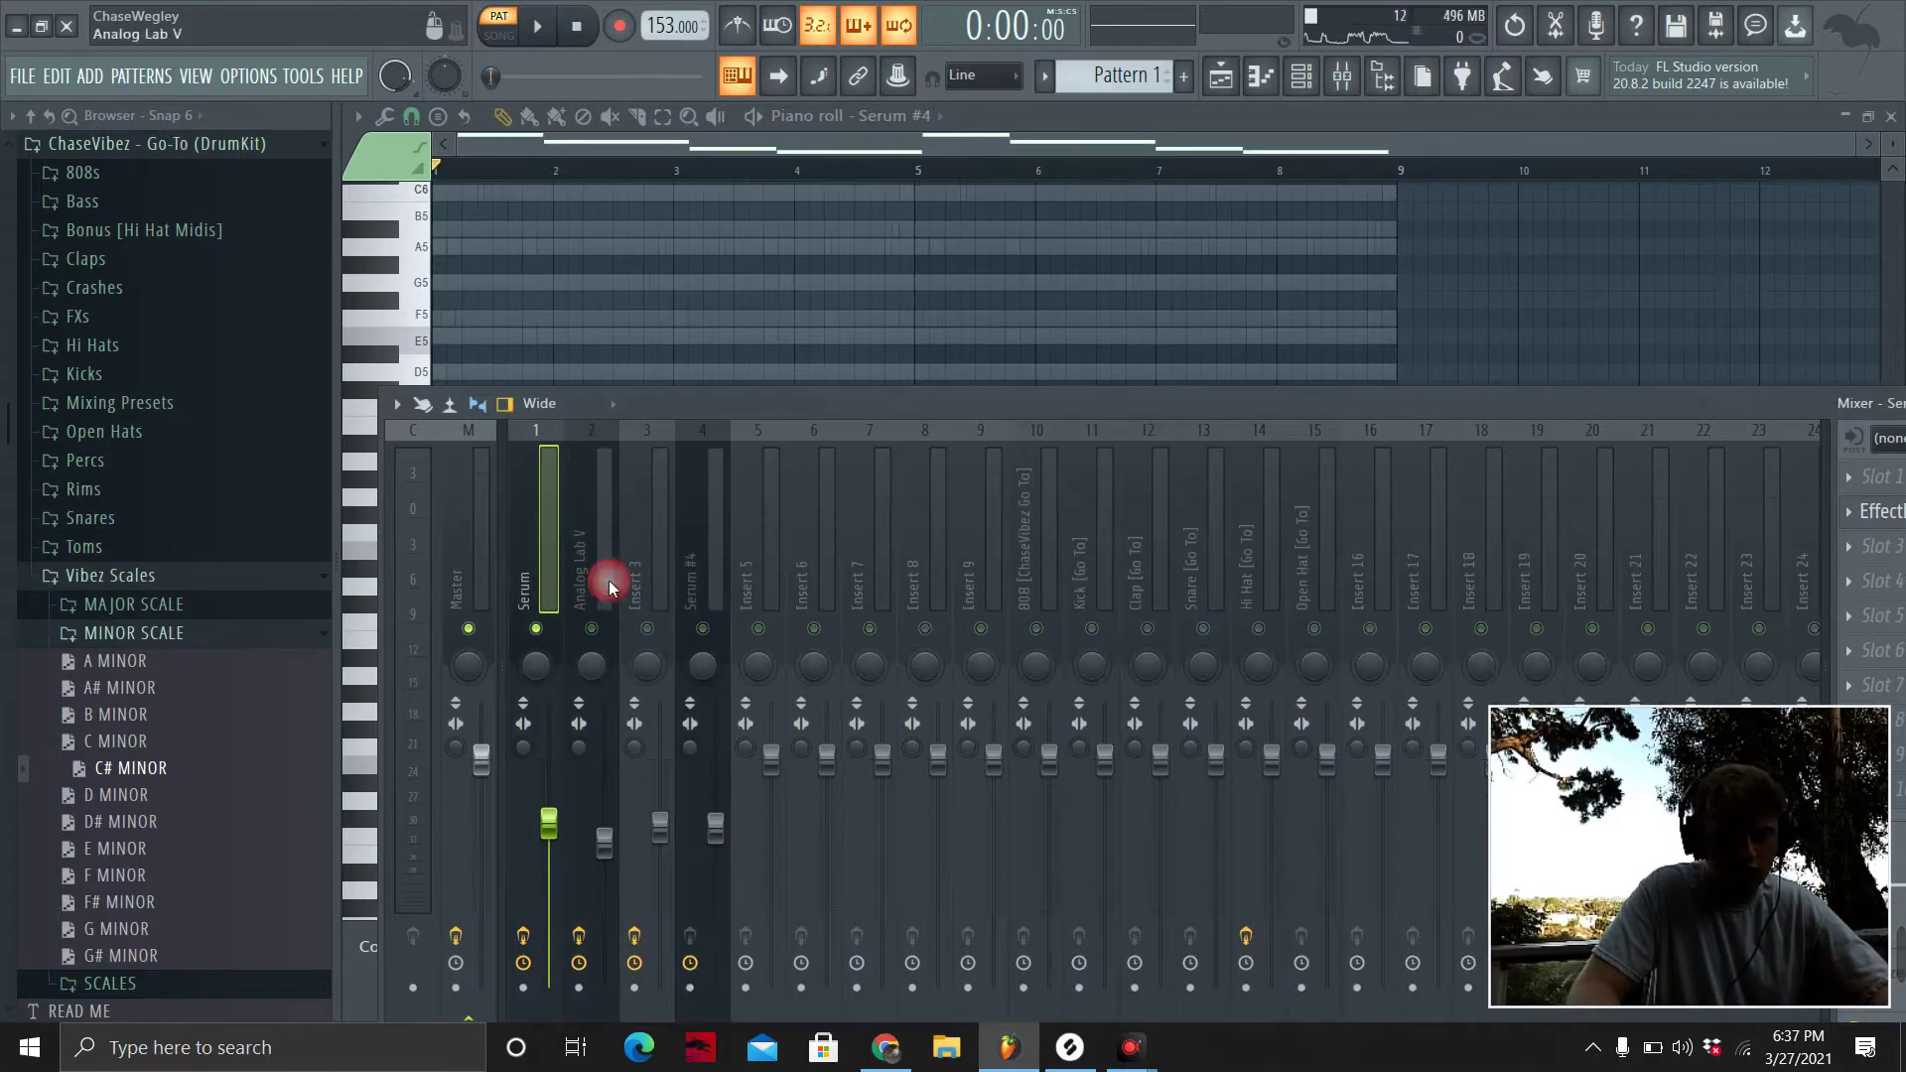
{"action": "key", "text": "space"}
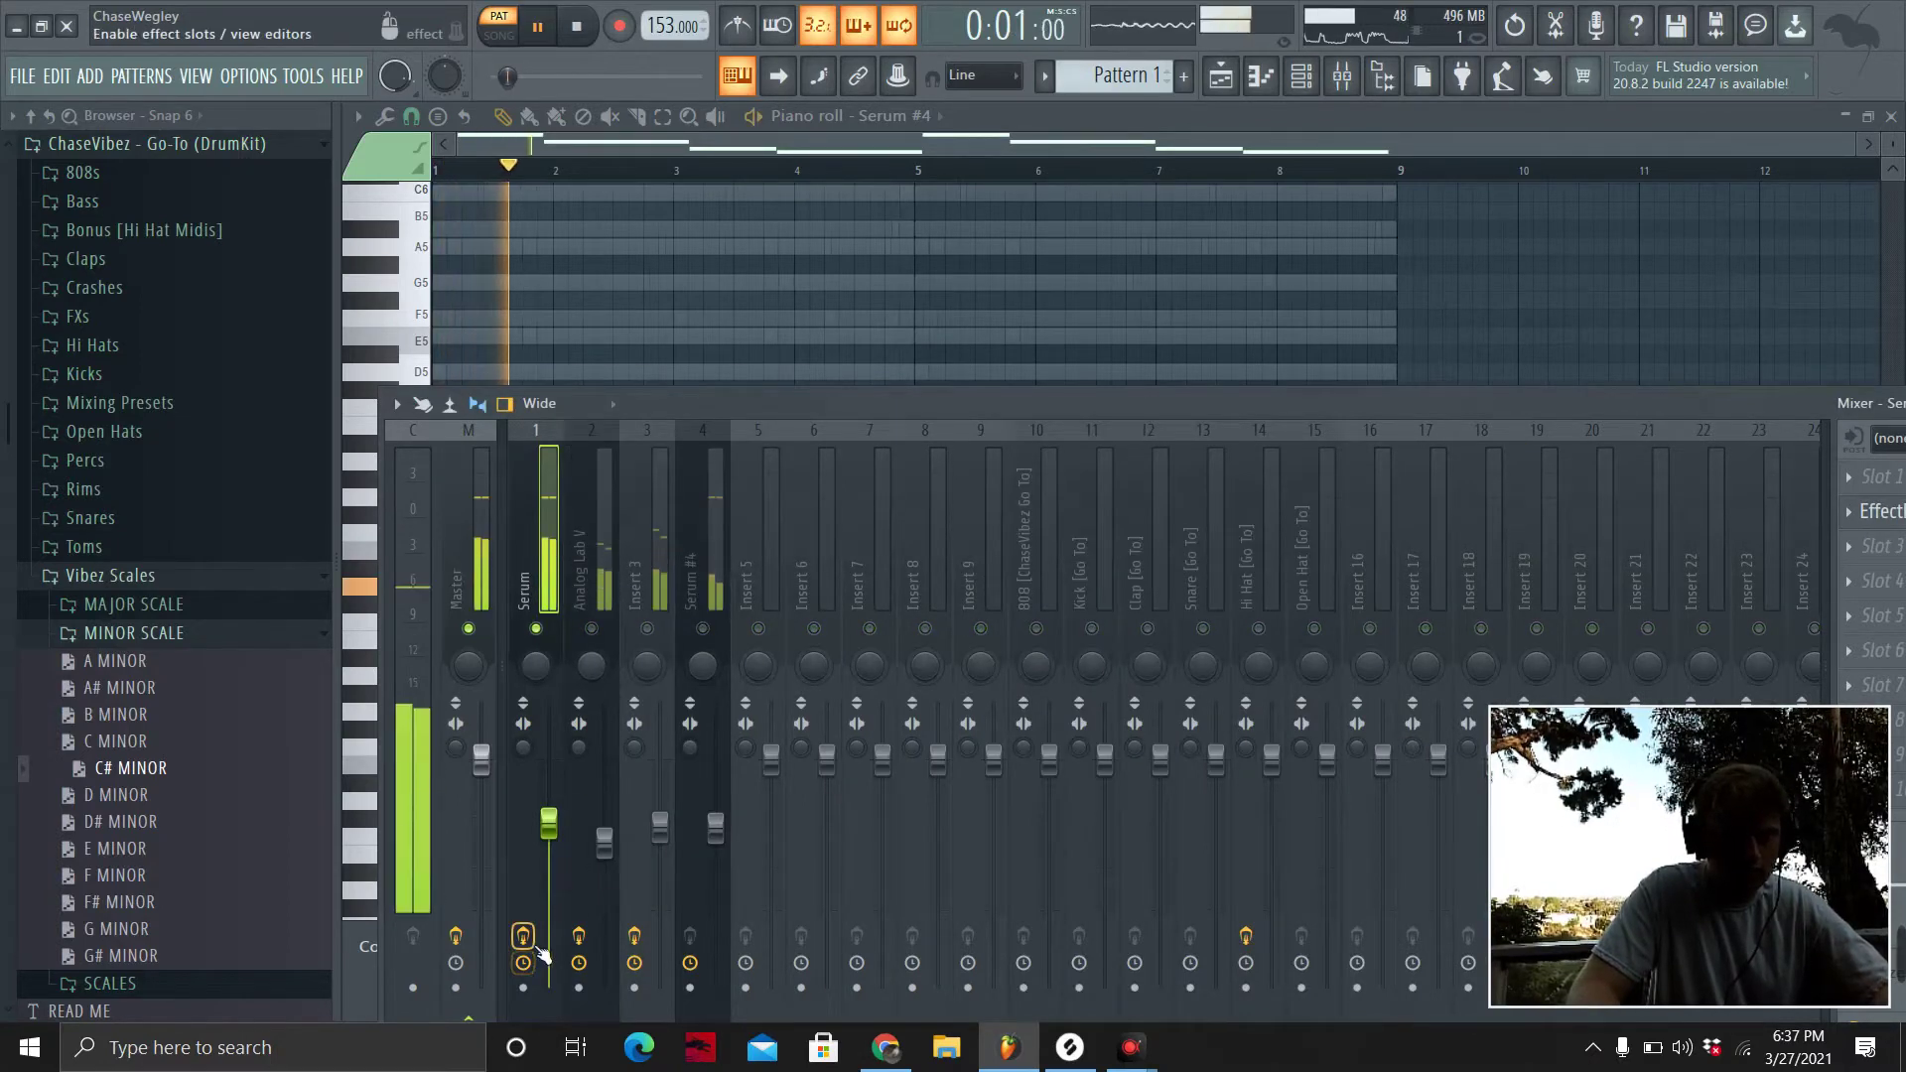
{"action": "key", "text": "space"}
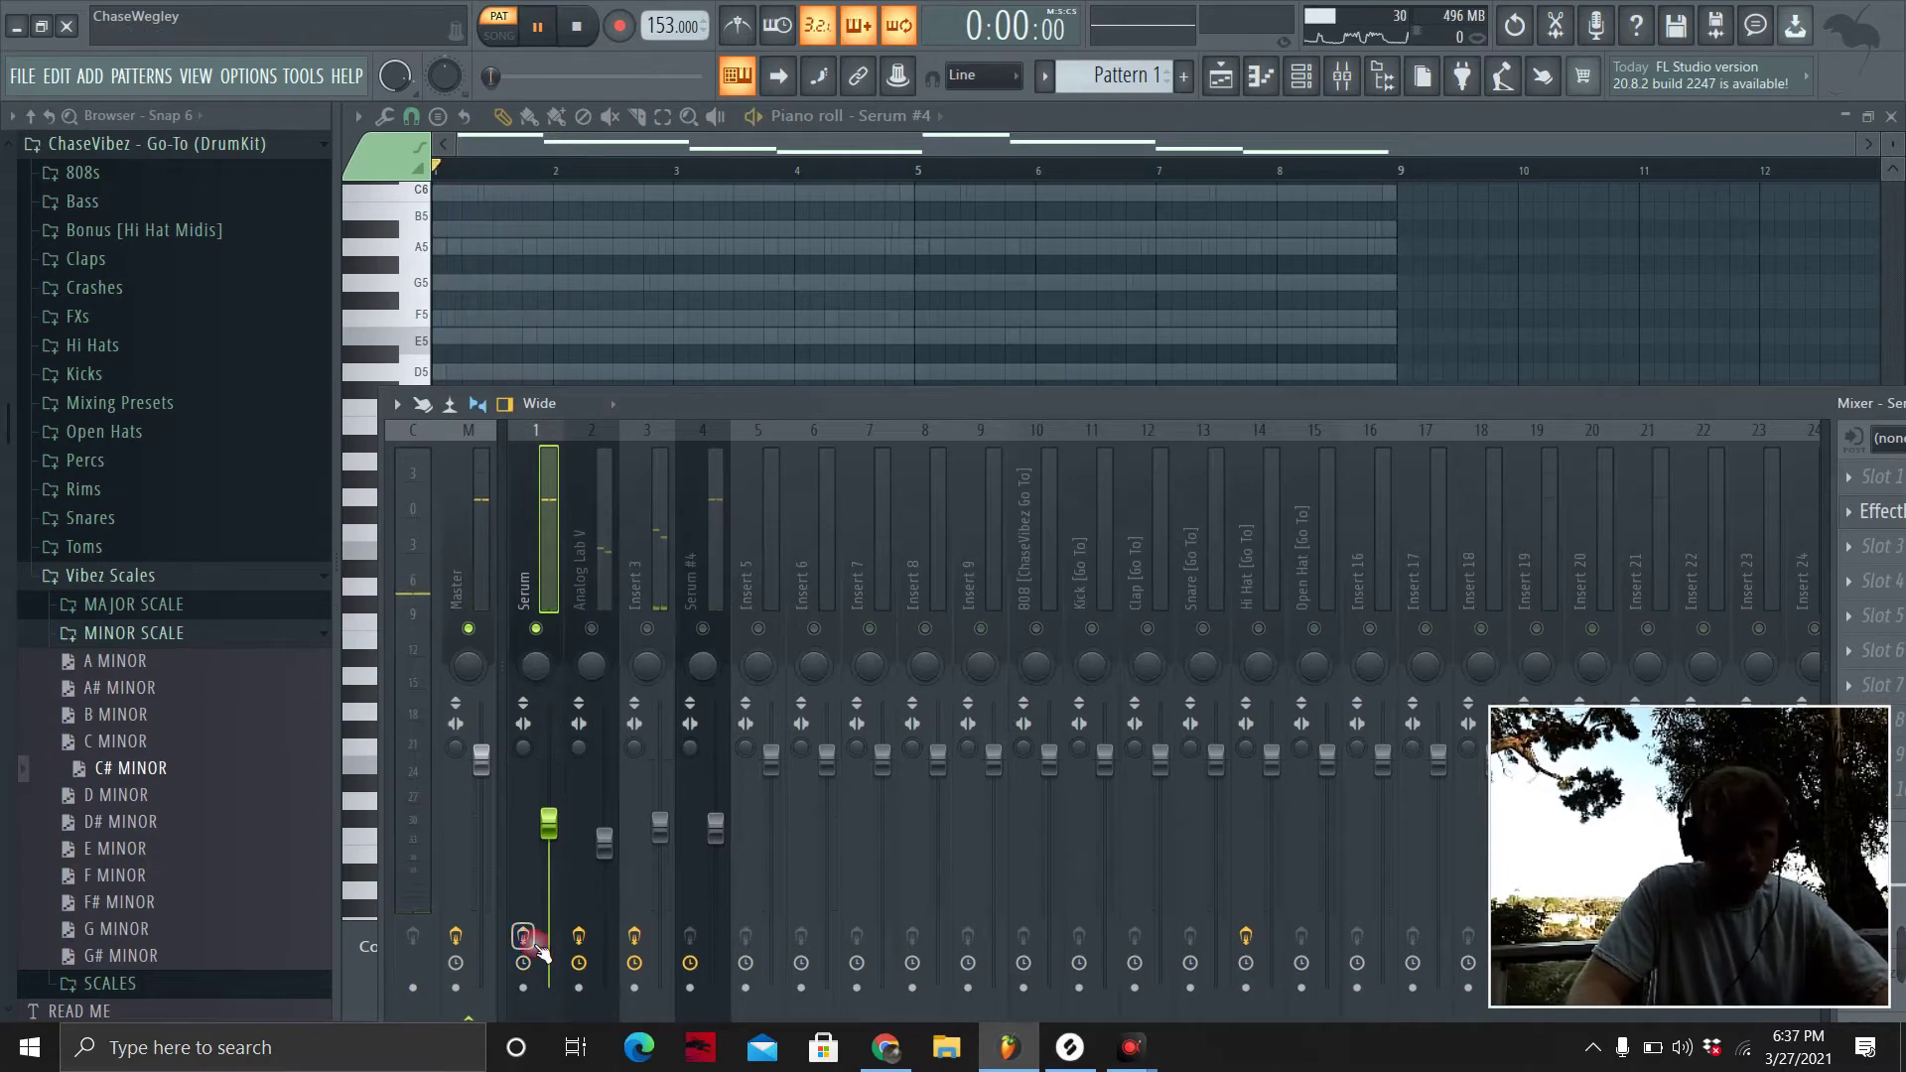
{"action": "key", "text": "space"}
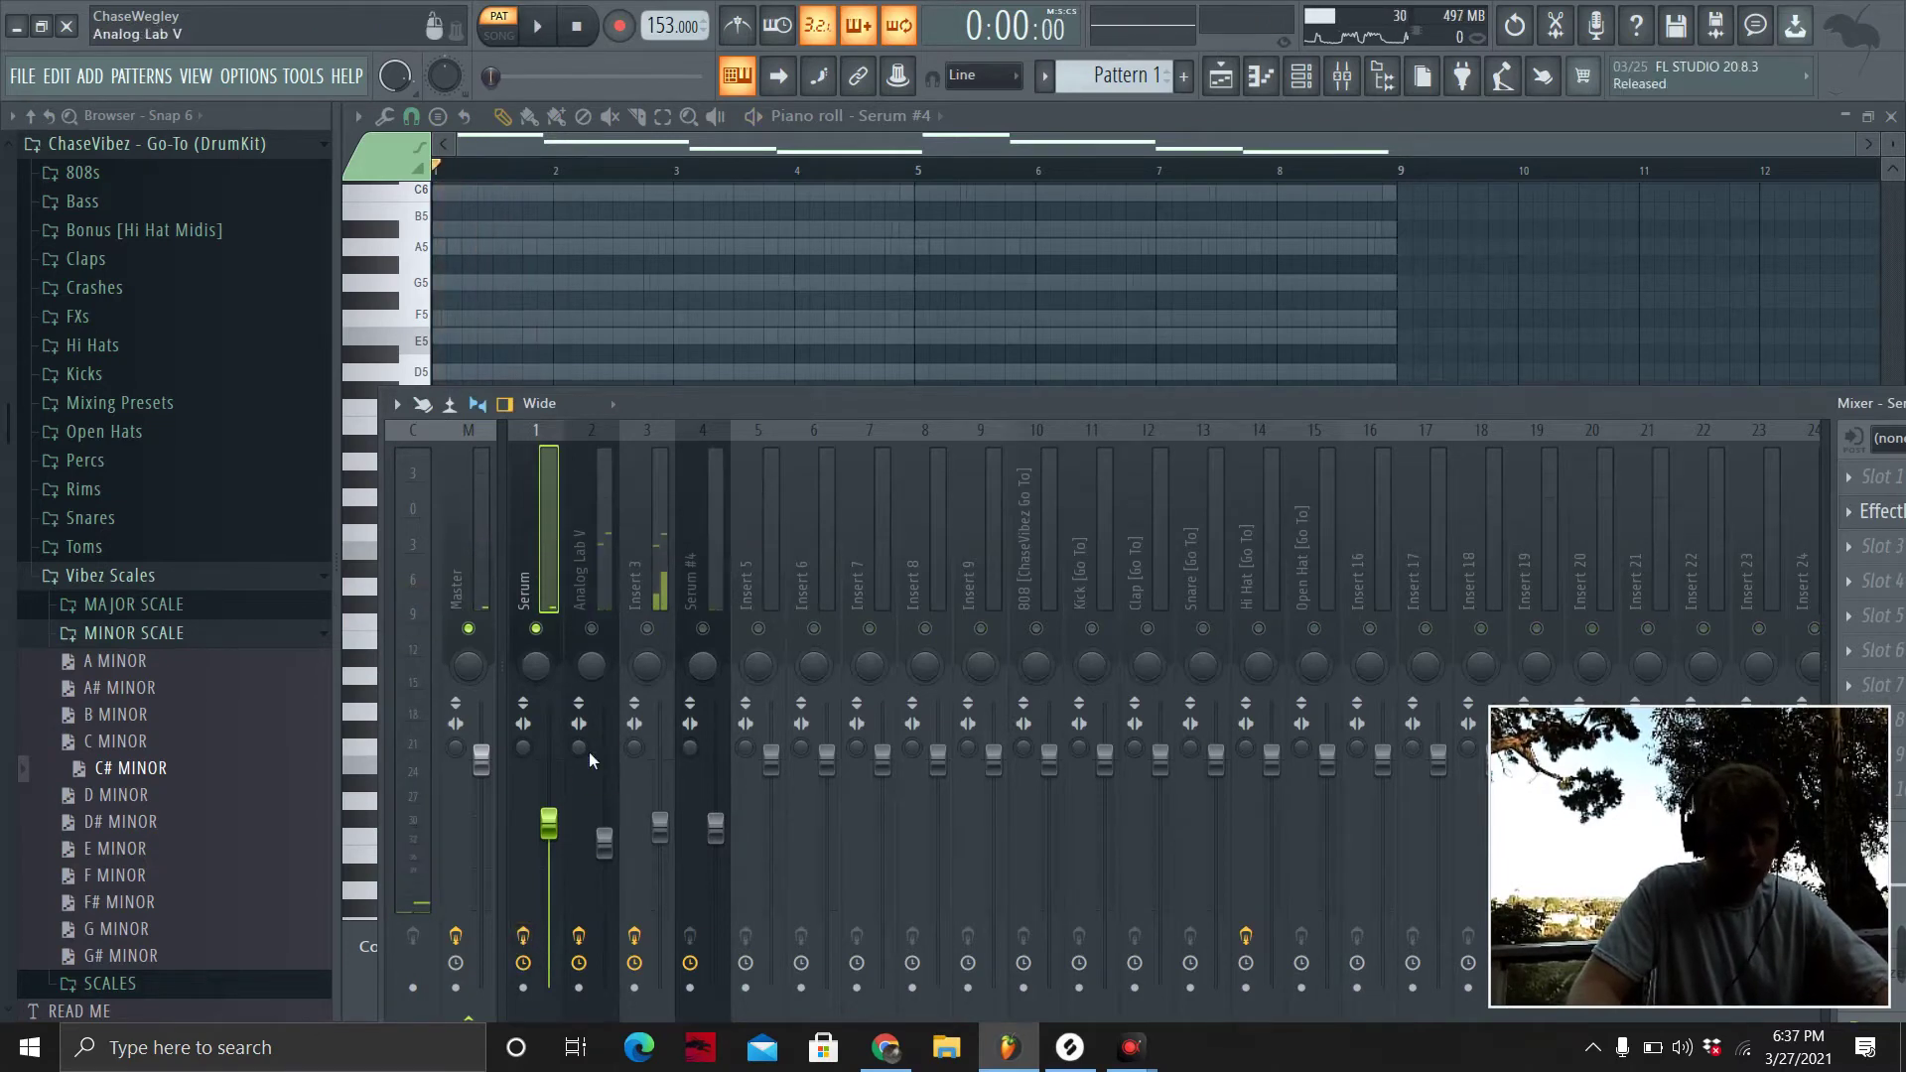
Insert Fruity Parametric EQ 2 in slot 1 of the Serum track, adjust its low band, and unsolo the track.
{"action": "left_click", "coordinate": [1869, 483]}
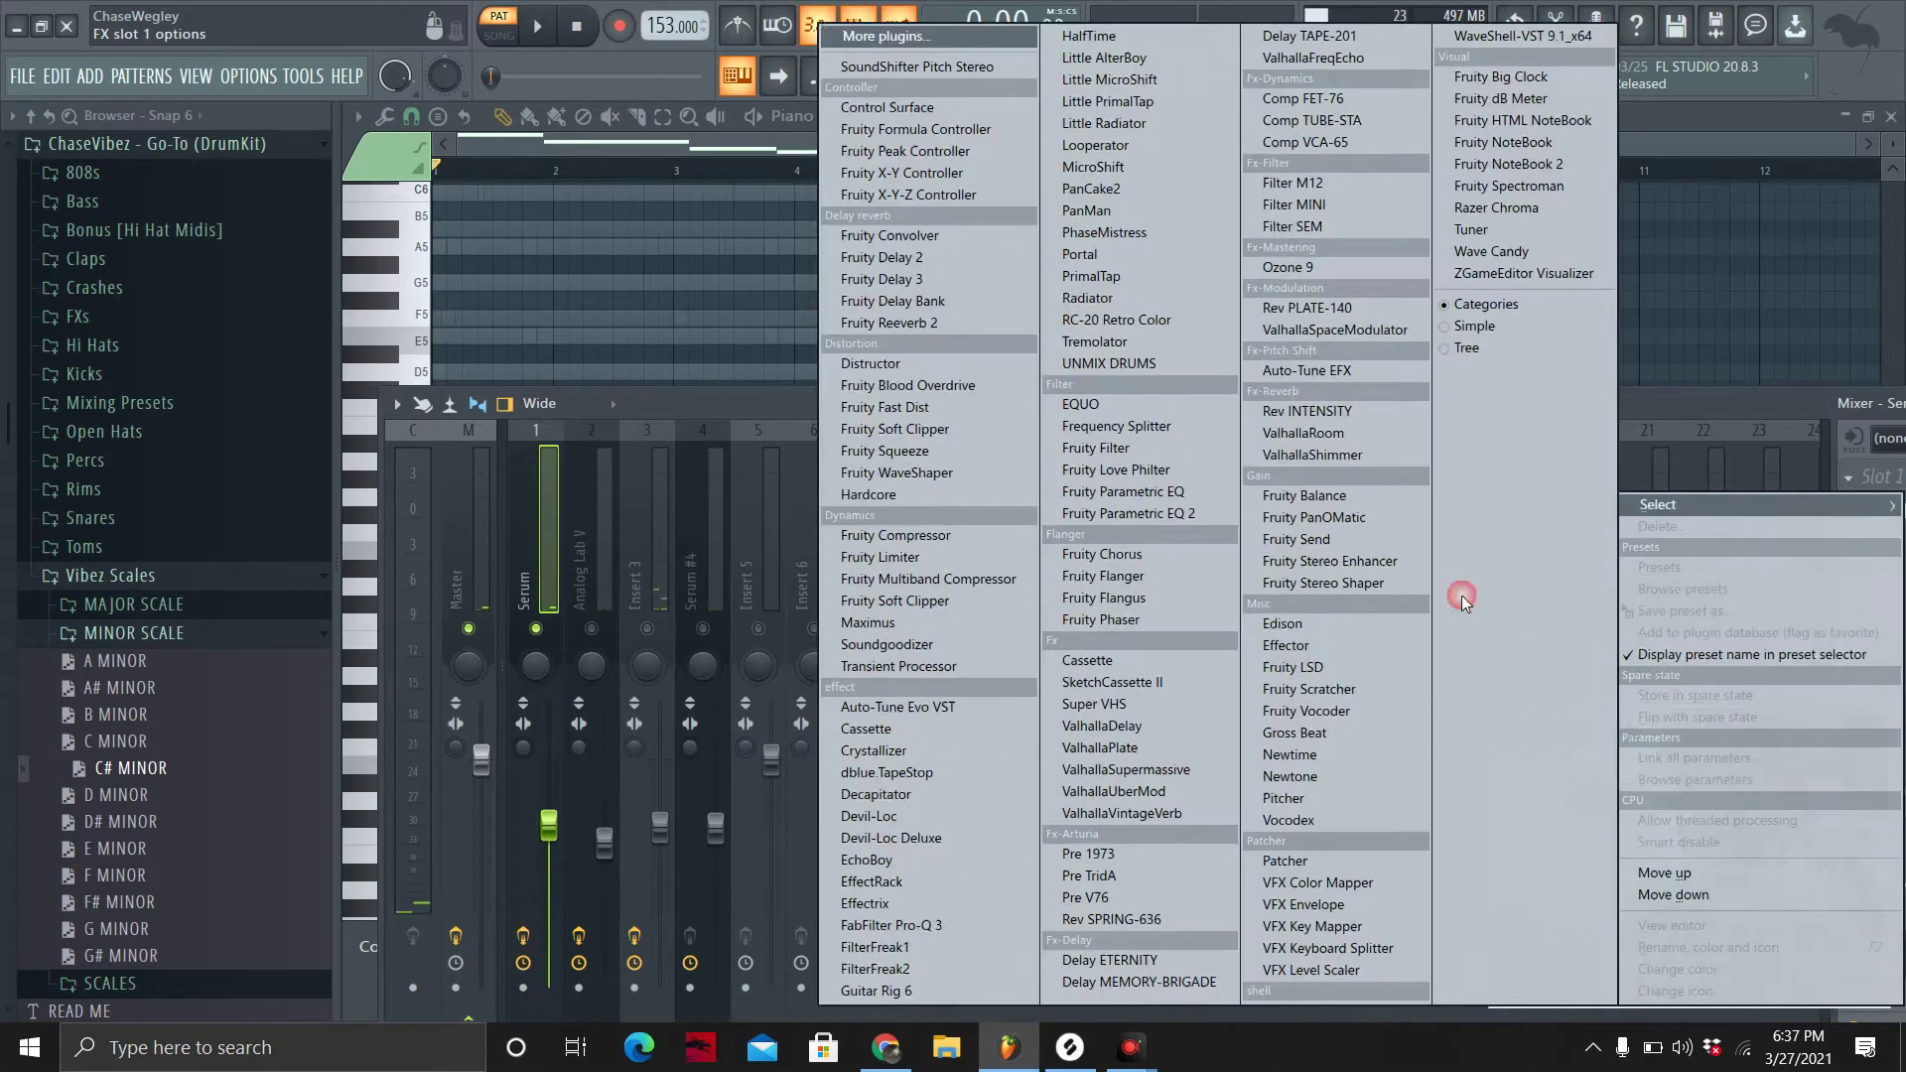
{"action": "left_click", "coordinate": [1101, 515]}
{"action": "left_click_drag", "start_coordinate": [586, 566], "coordinate": [721, 692]}
{"action": "left_click", "coordinate": [434, 508]}
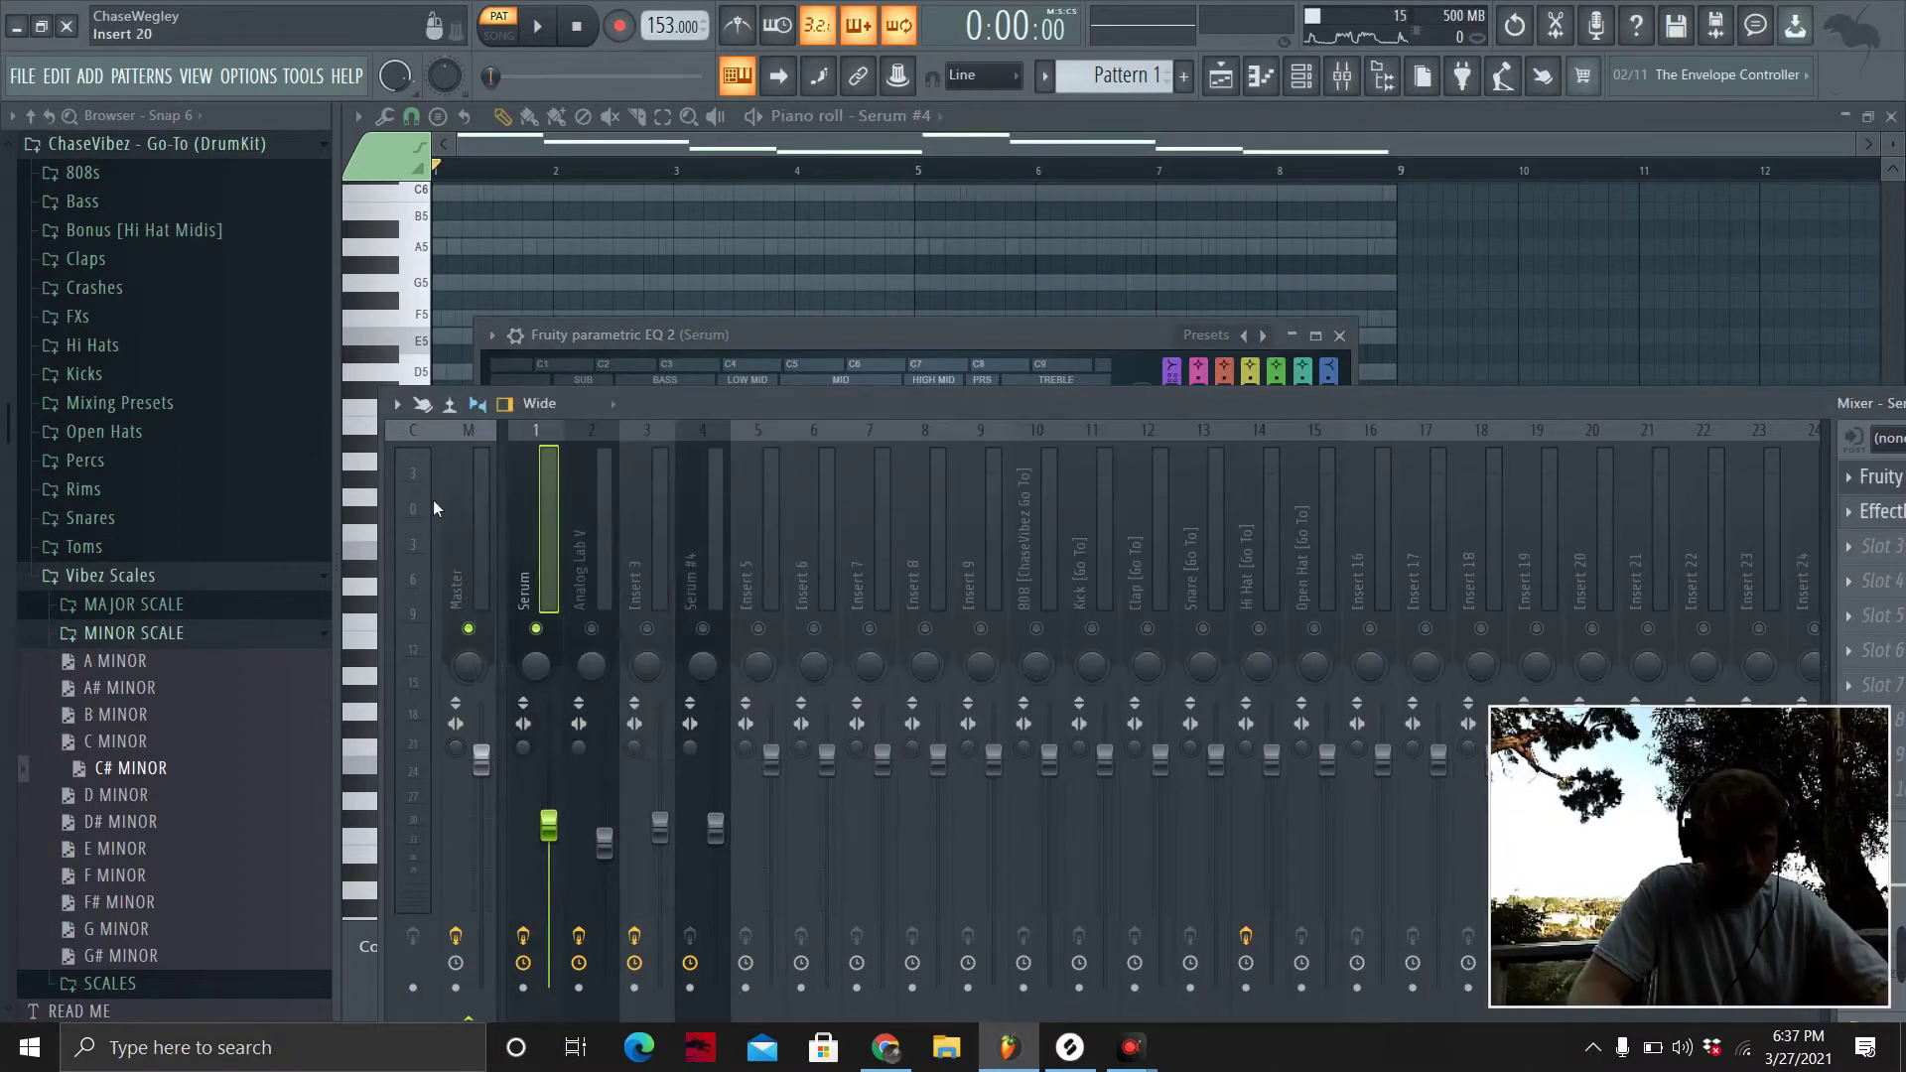
{"action": "right_click", "coordinate": [536, 629]}
Insert an Arcade channel above Serum #4 in the channel rack.
{"action": "key", "text": "ctrl+s"}
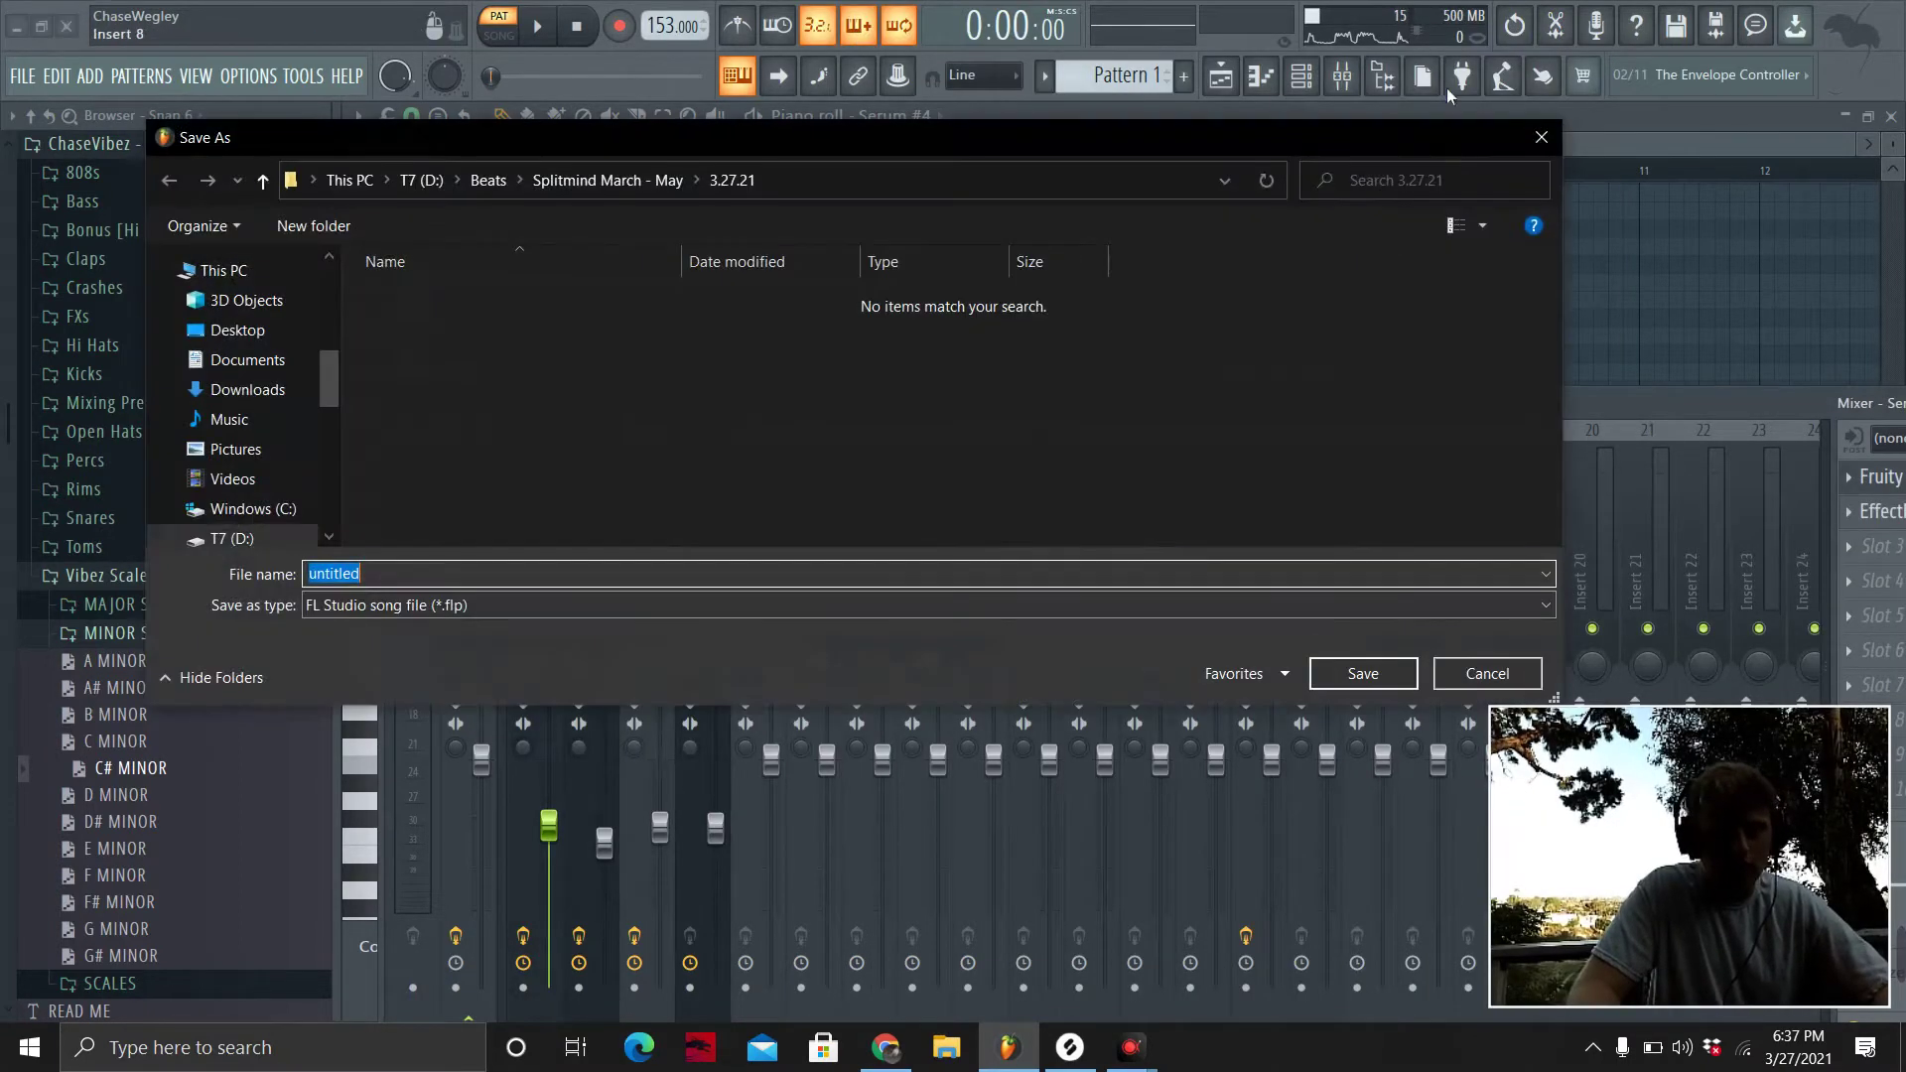
{"action": "left_click", "coordinate": [1535, 140]}
{"action": "left_click", "coordinate": [1301, 76]}
{"action": "right_click", "coordinate": [749, 303]}
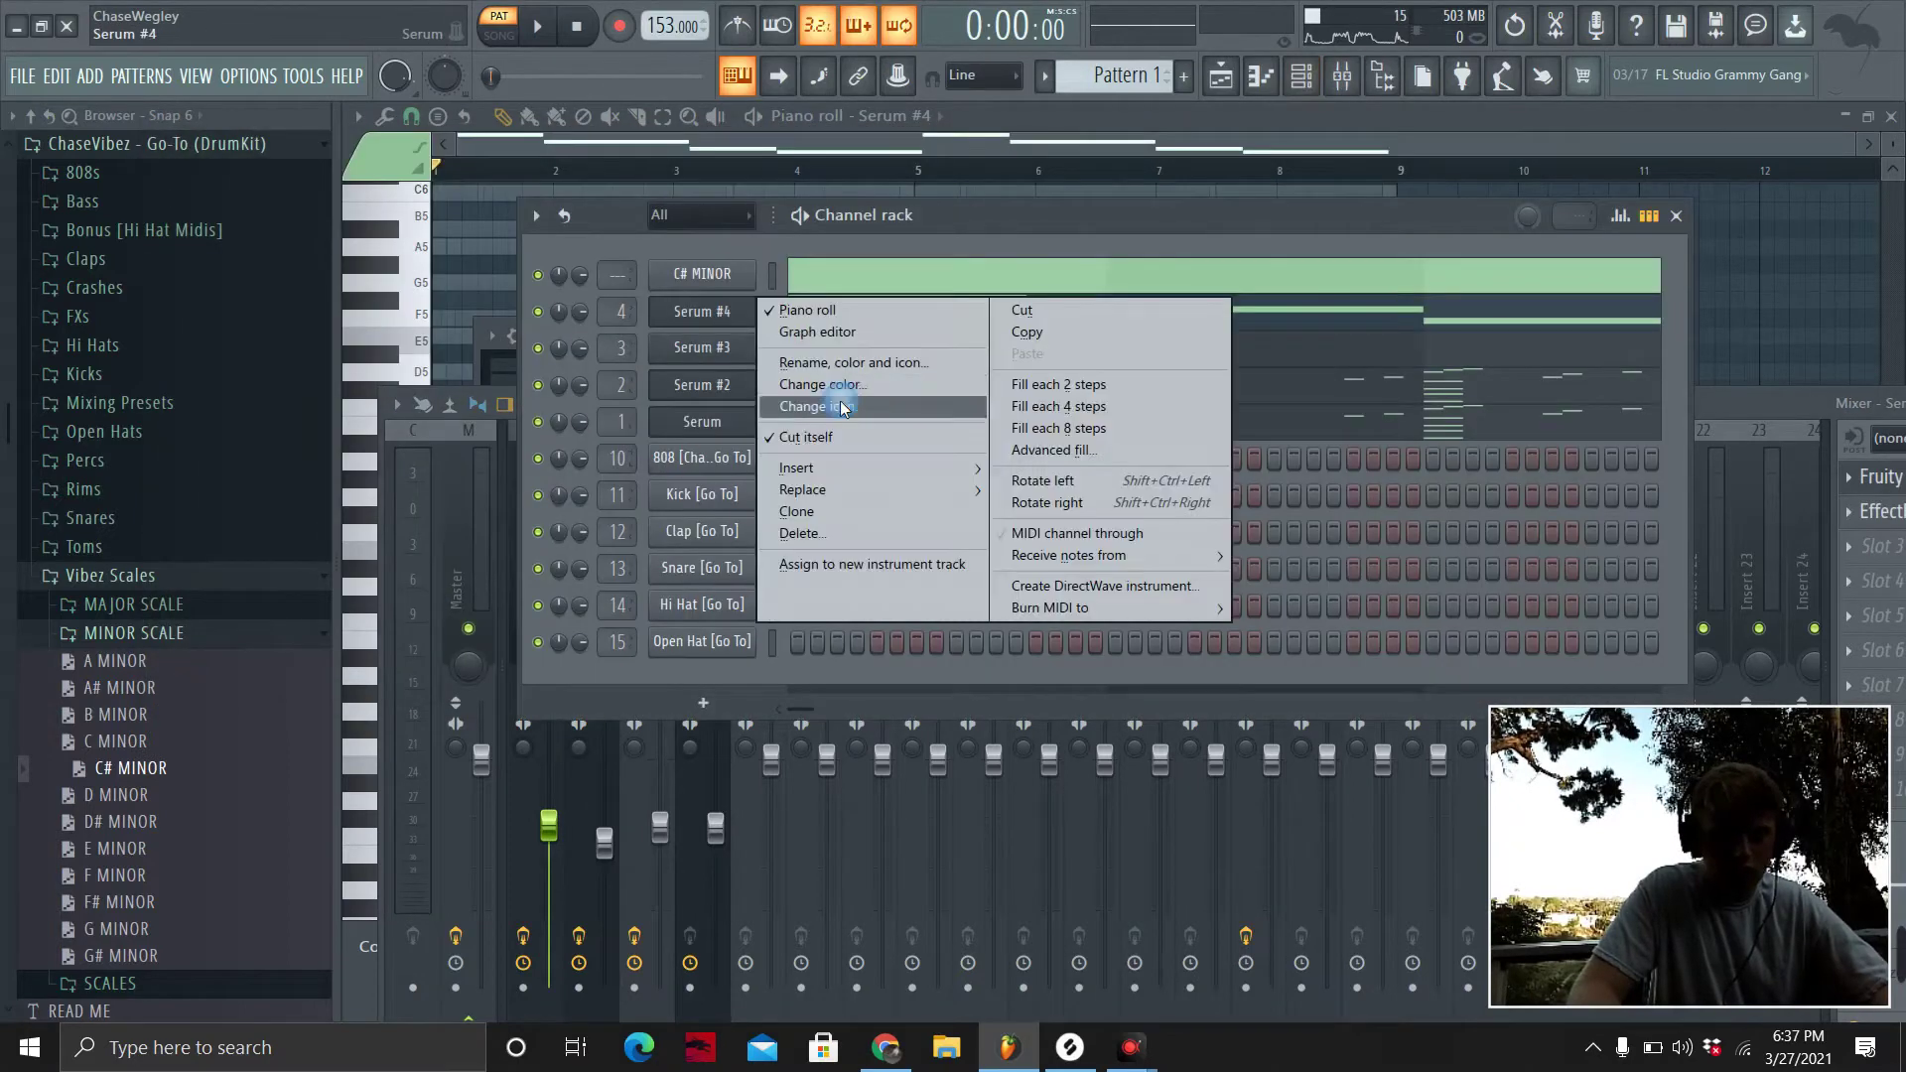
{"action": "mouse_move", "coordinate": [838, 471]}
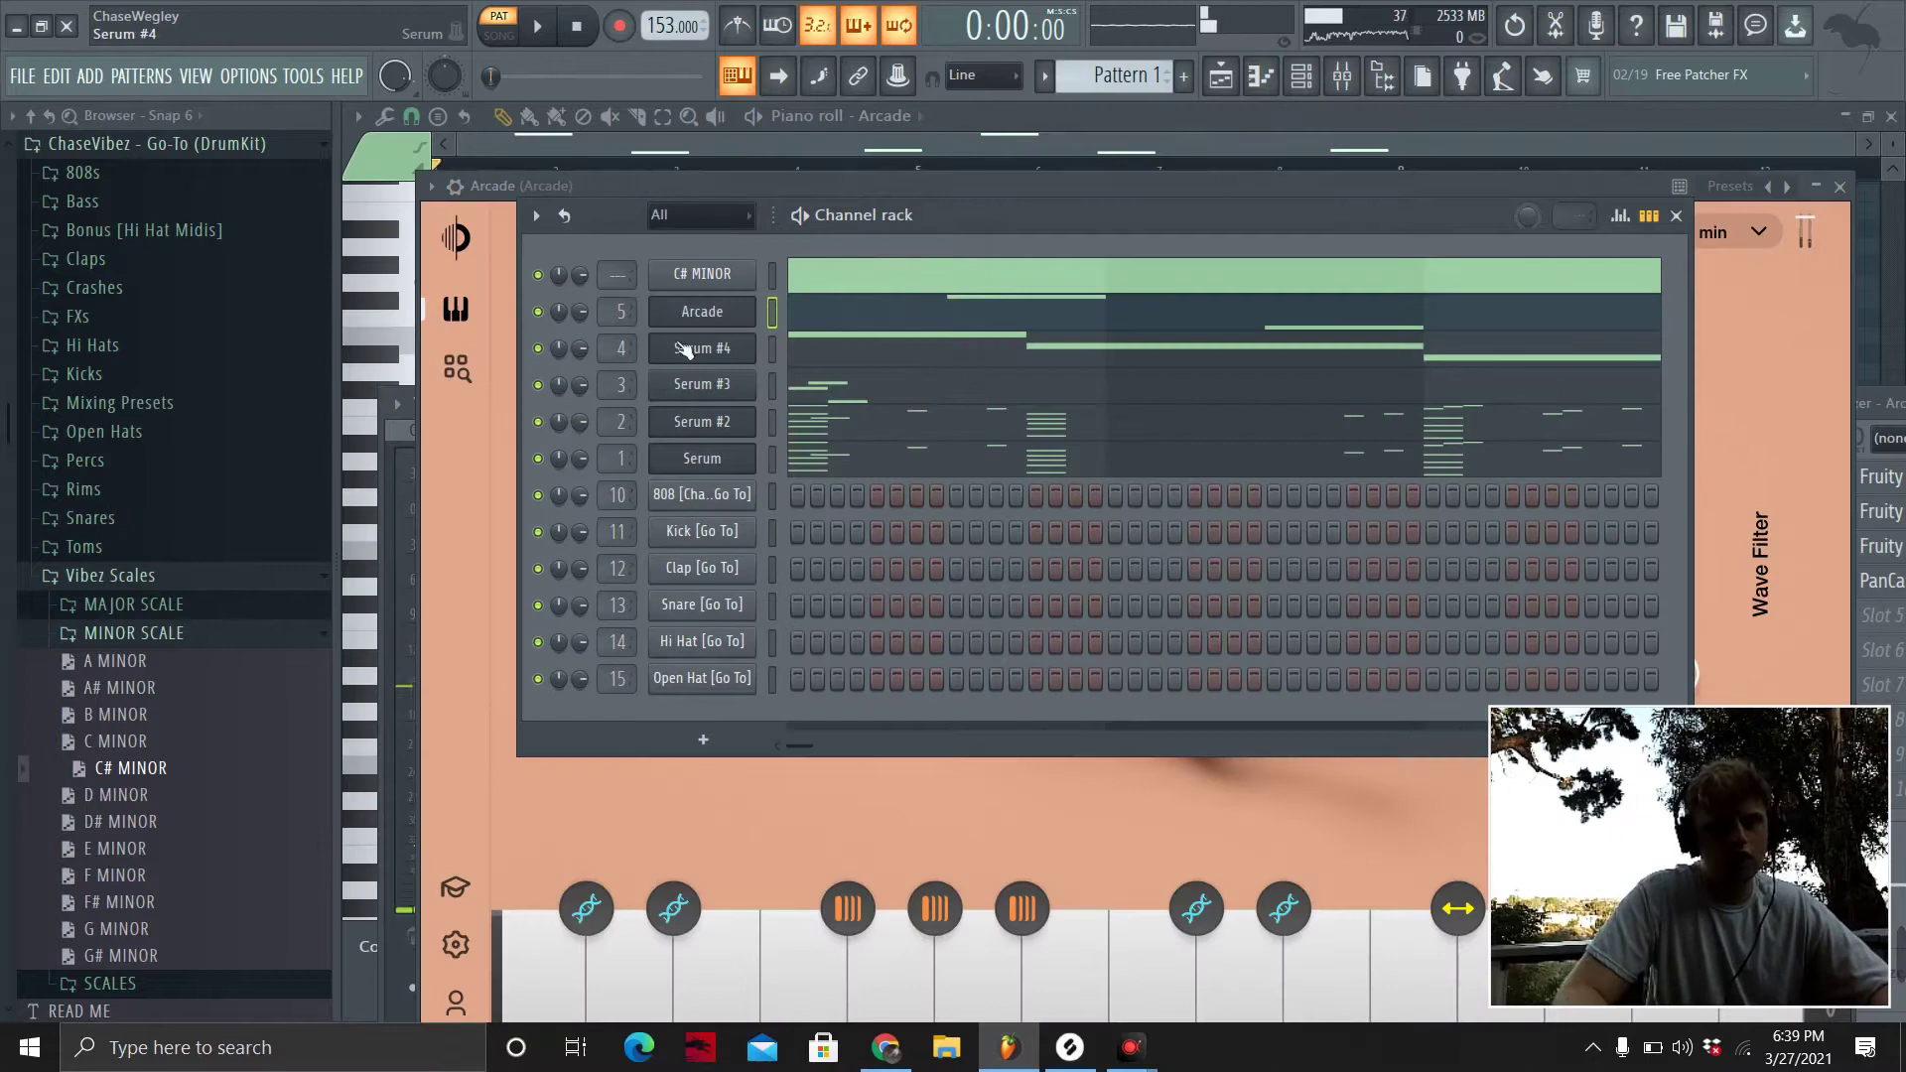
Open the Arcade instrument with the 2gether kit and set its Hype macro to 0.14.
{"action": "left_click", "coordinate": [707, 312]}
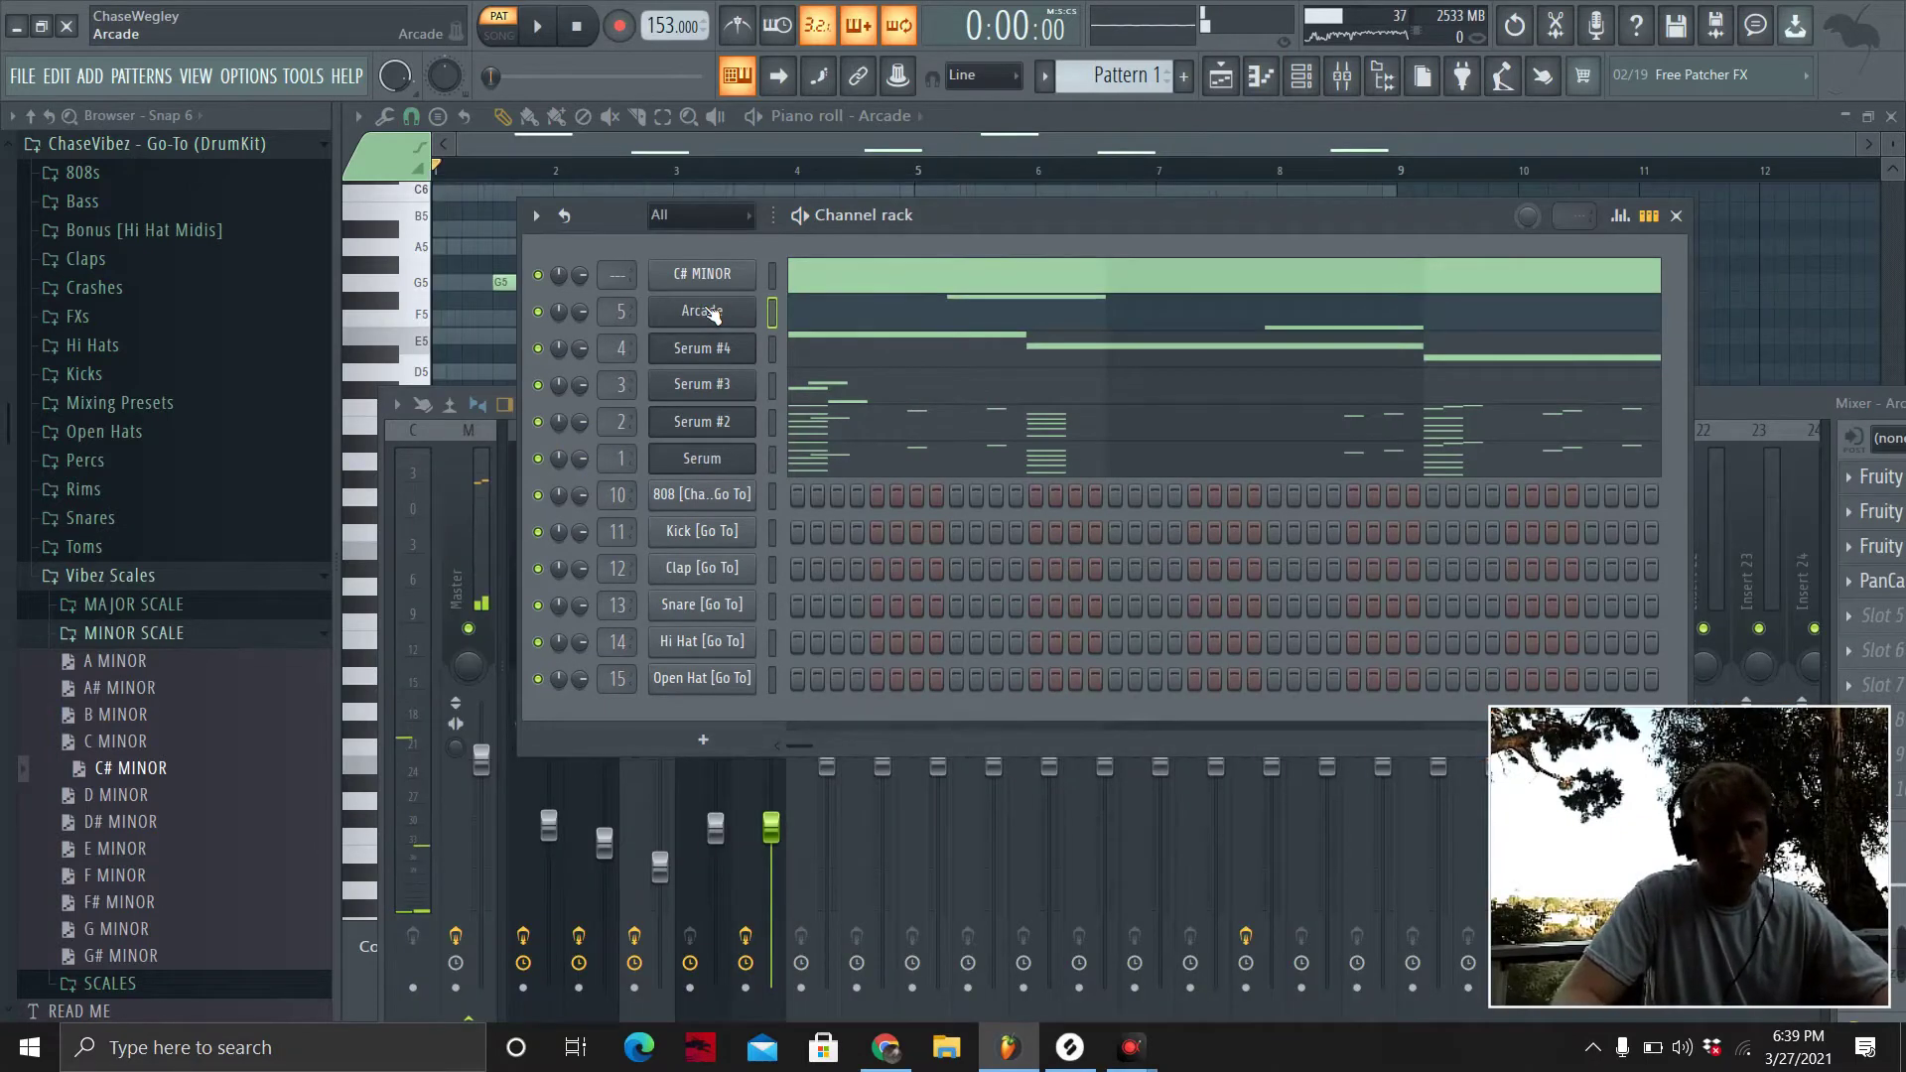
{"action": "left_click", "coordinate": [712, 313]}
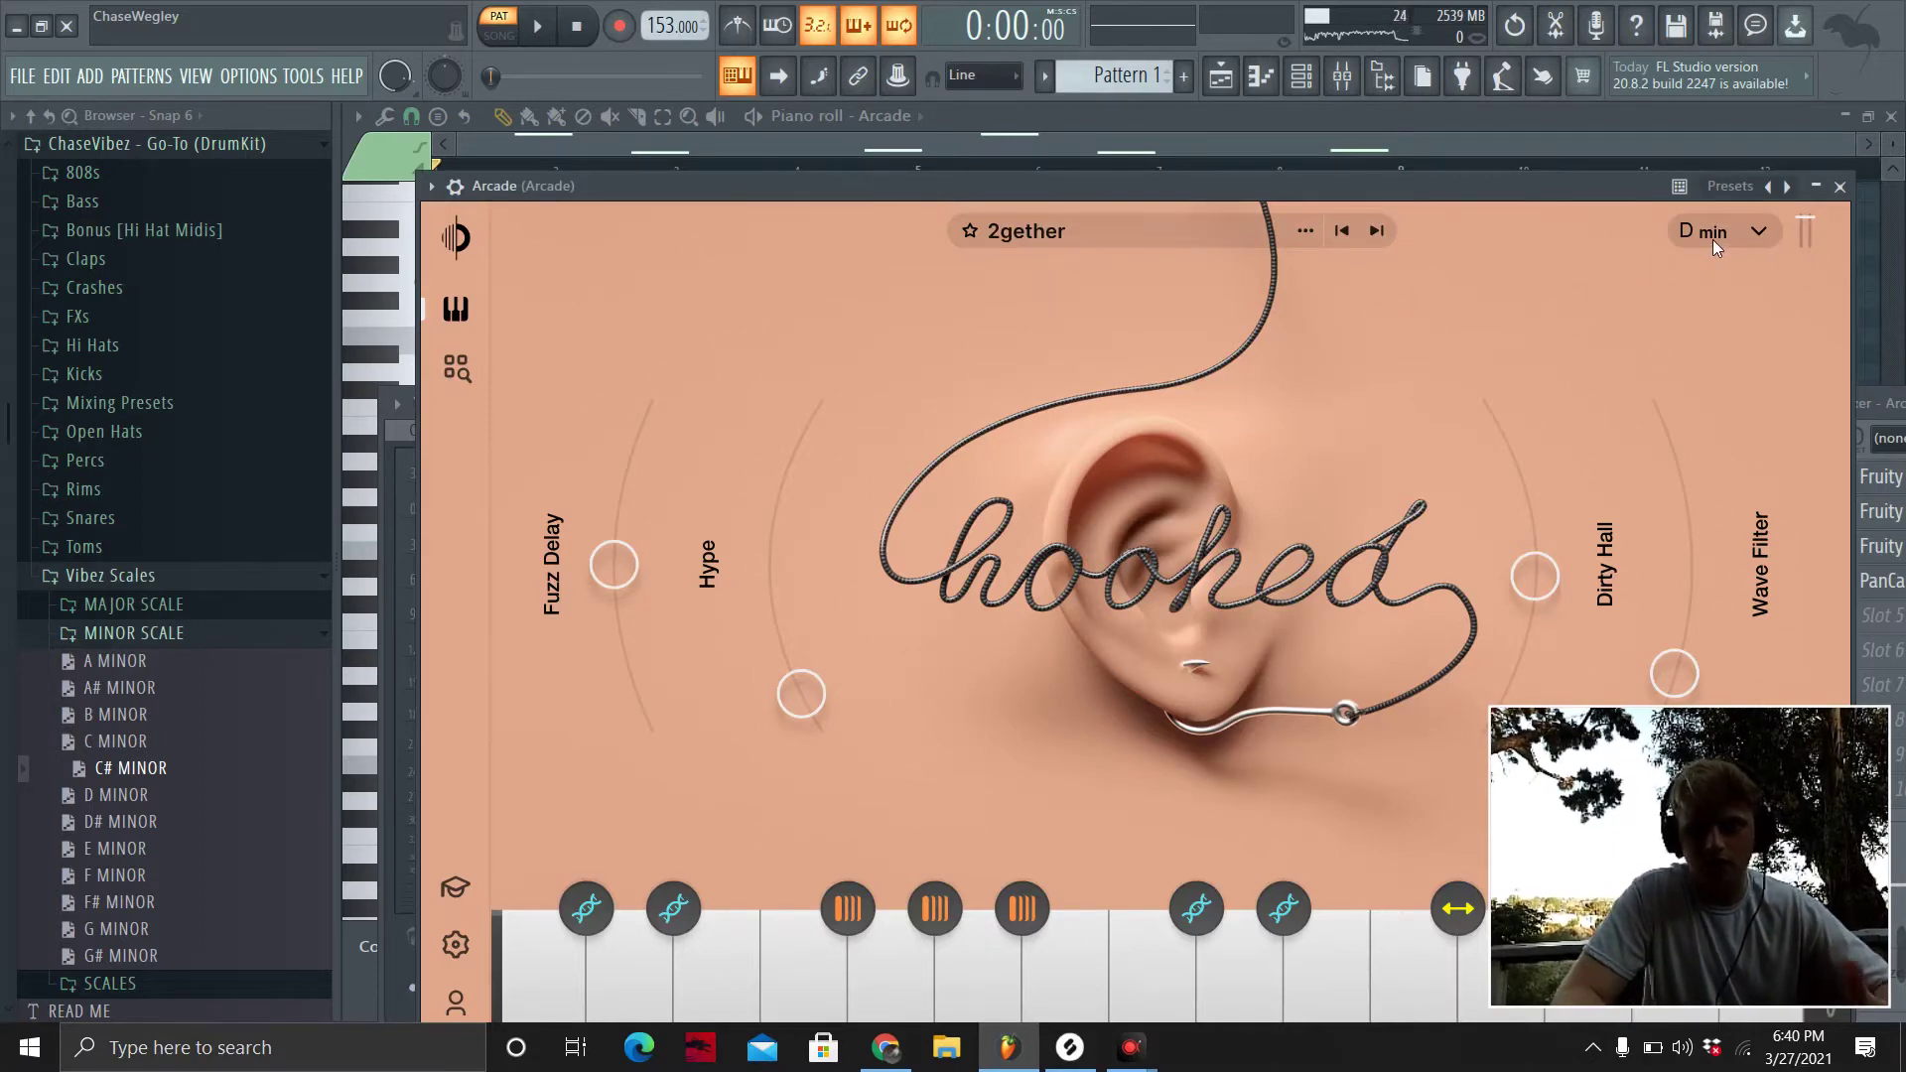
{"action": "left_click", "coordinate": [985, 473]}
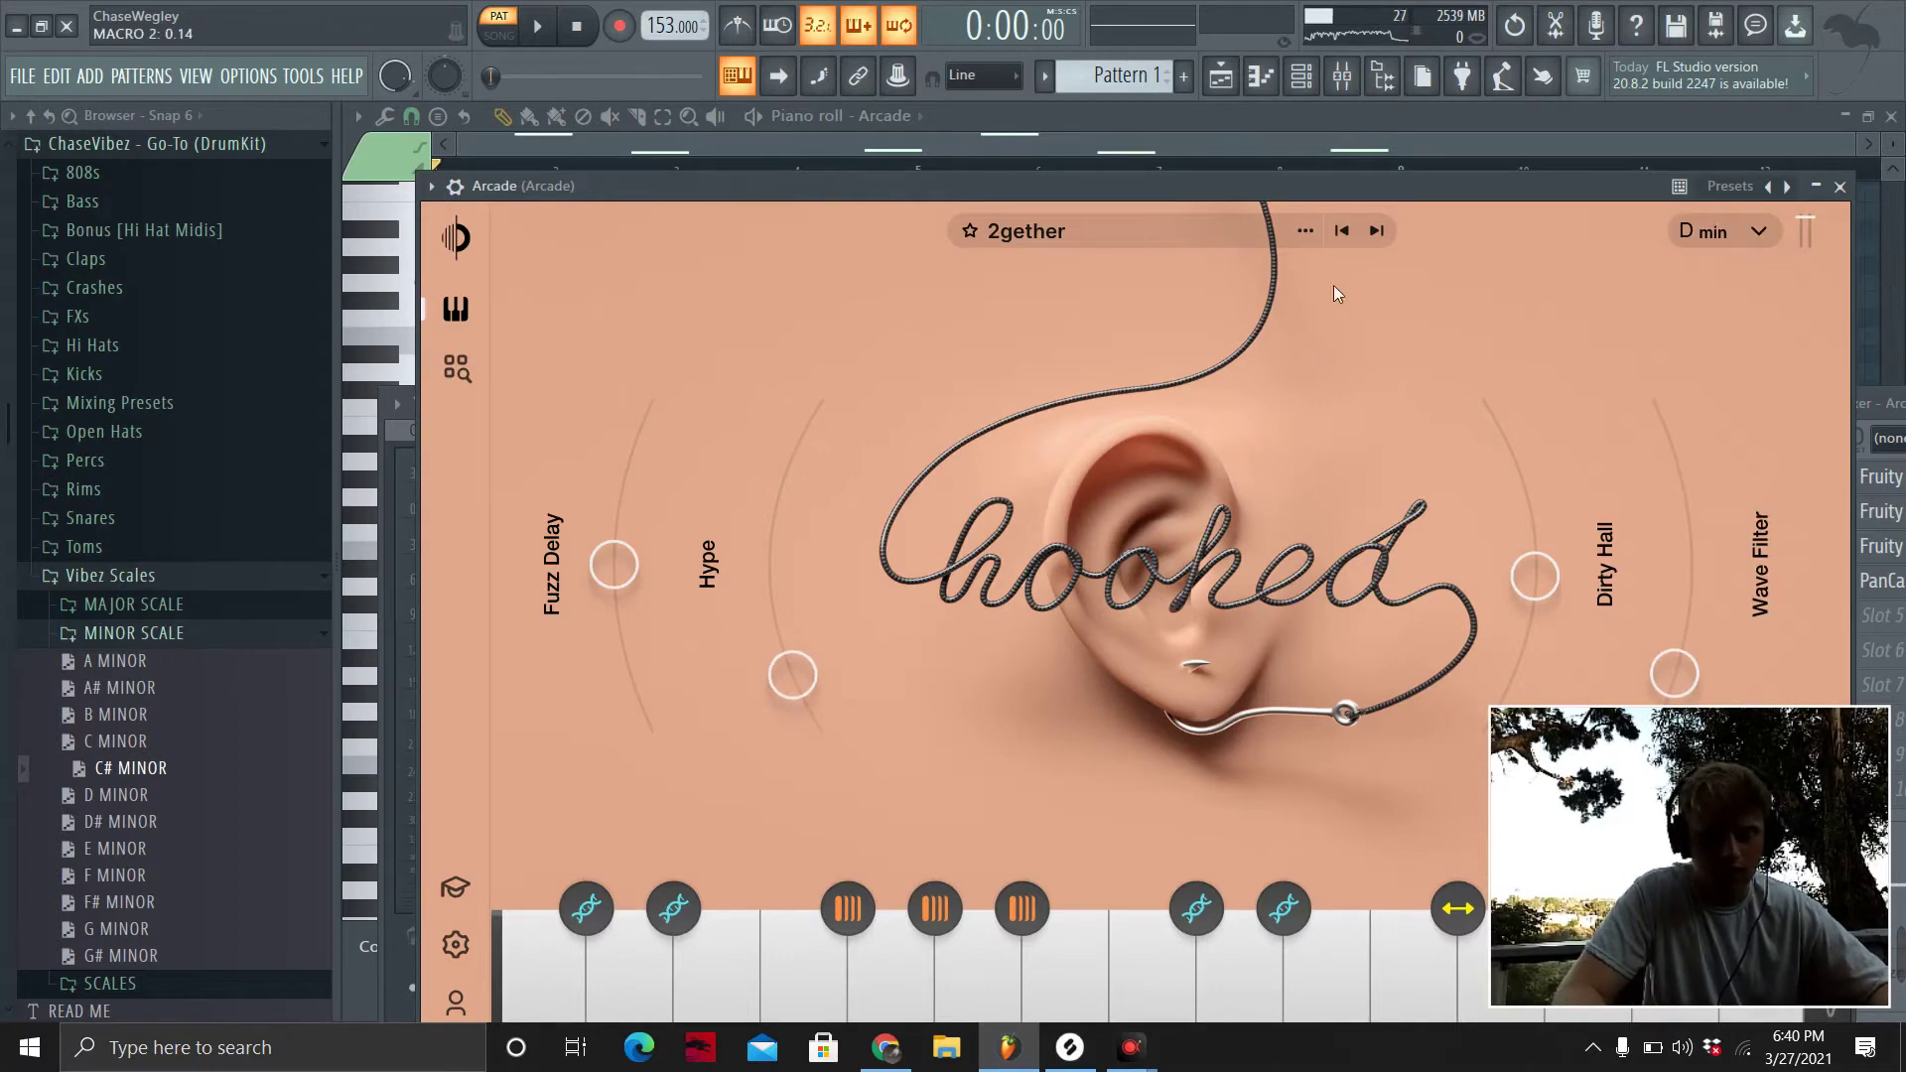
Mute the Serum and Serum #3 channels and play the pattern with the Arcade notes open in the piano roll.
{"action": "left_click", "coordinate": [1300, 80]}
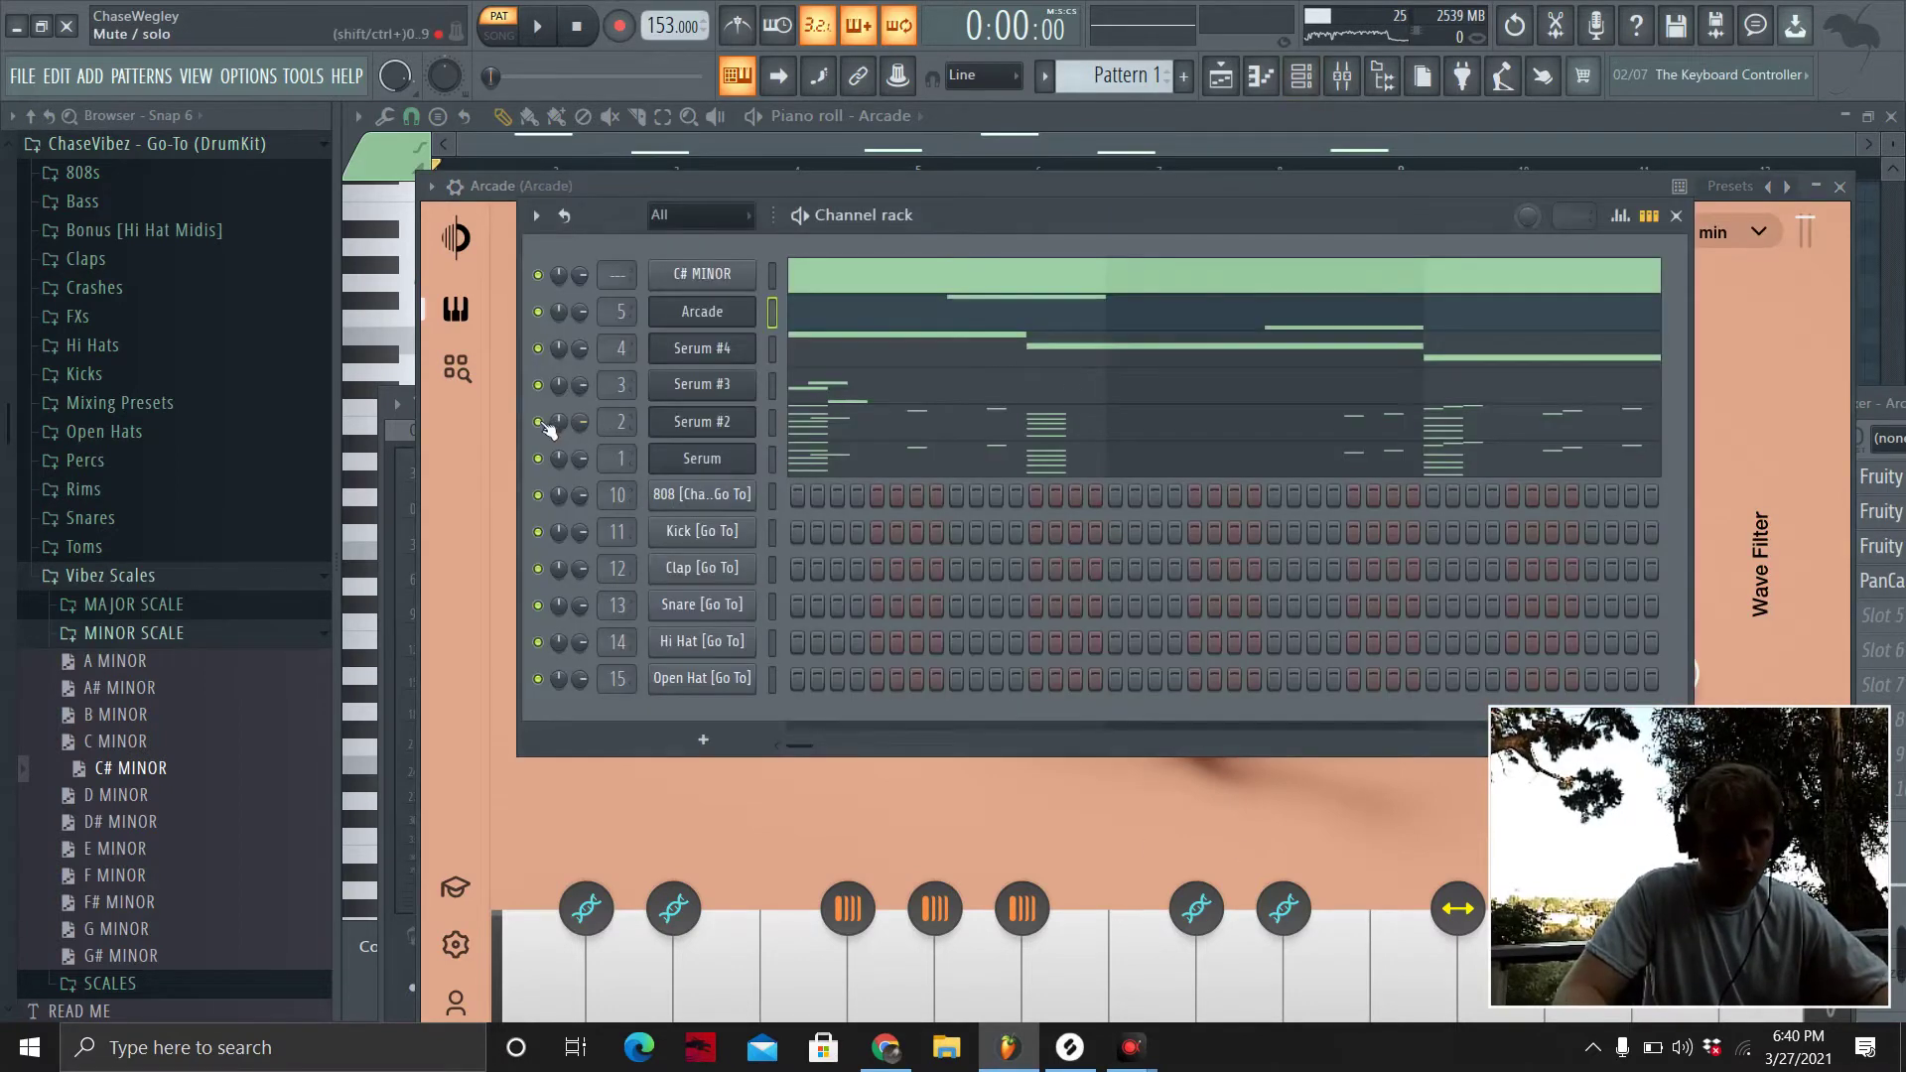
{"action": "left_click", "coordinate": [538, 459]}
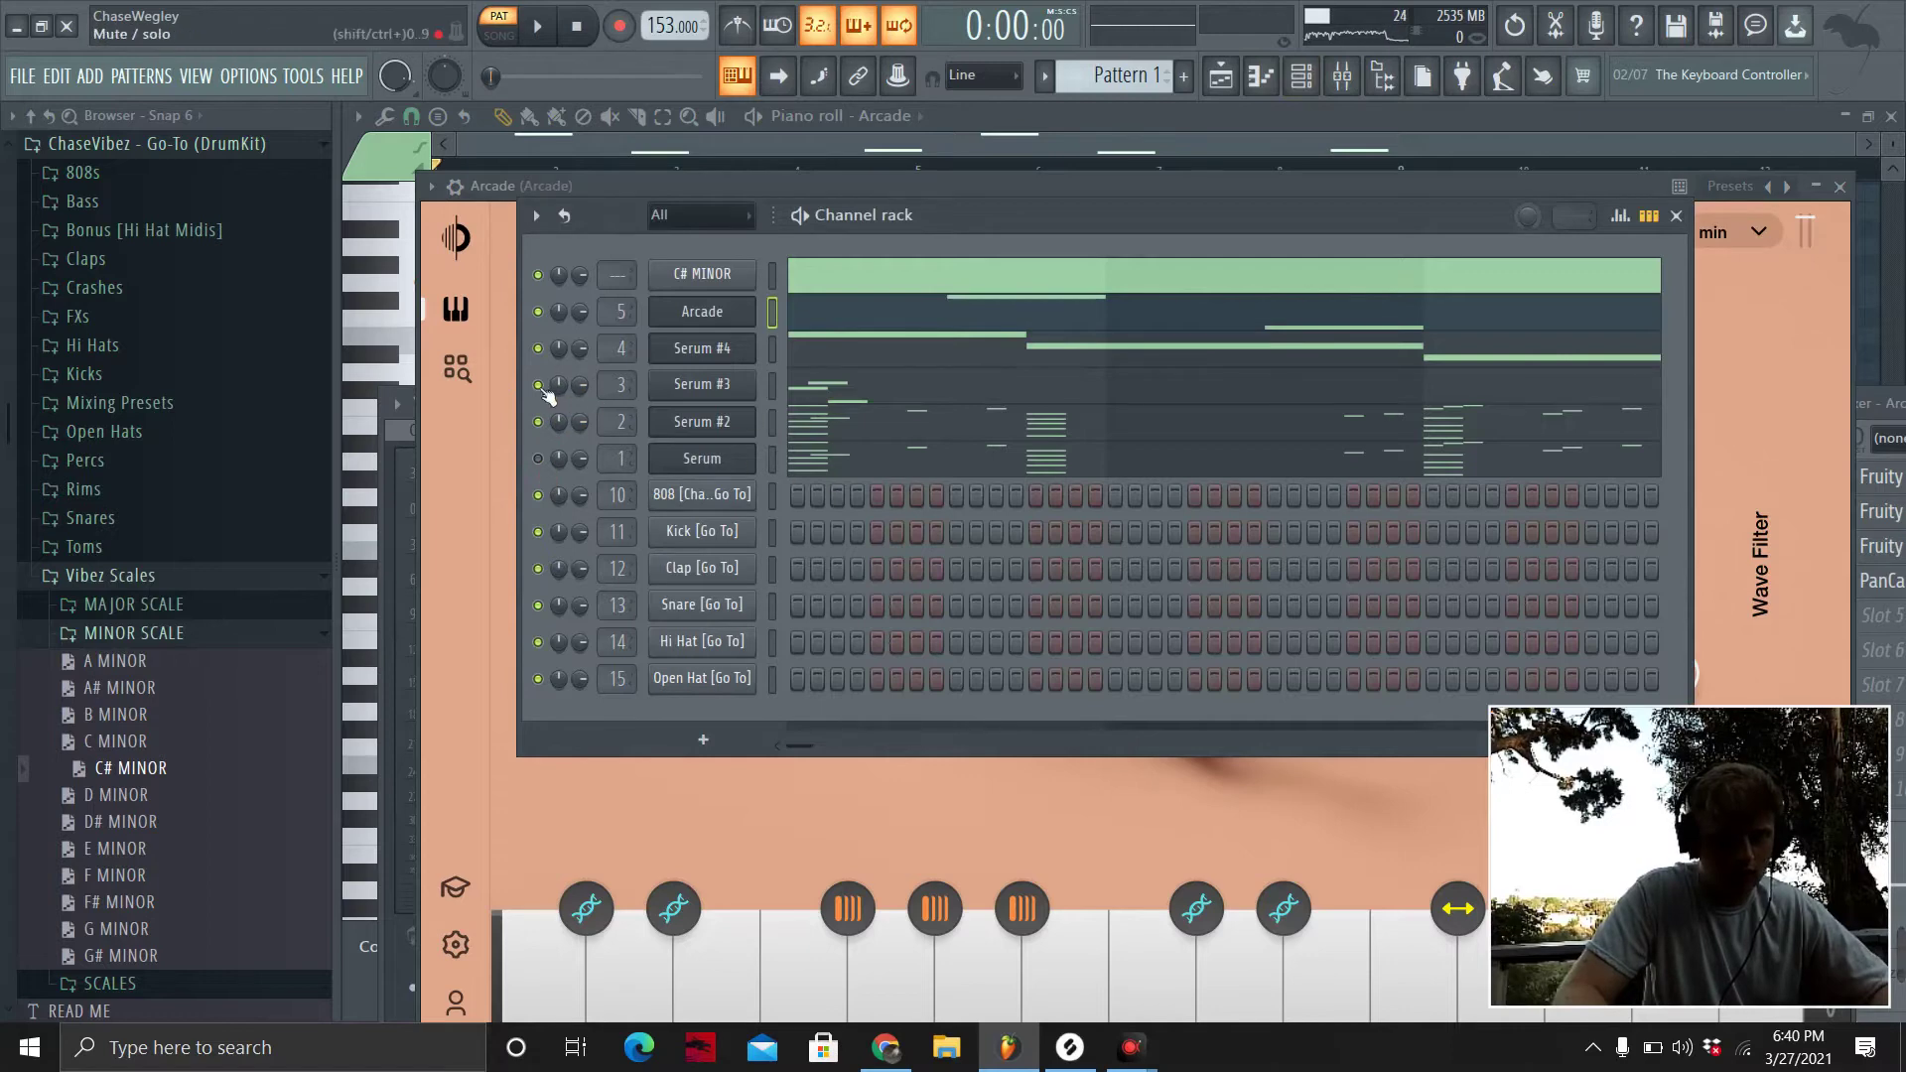
{"action": "left_click", "coordinate": [820, 314]}
{"action": "scroll", "coordinate": [1302, 456], "scroll_direction": "up", "scroll_amount": 1}
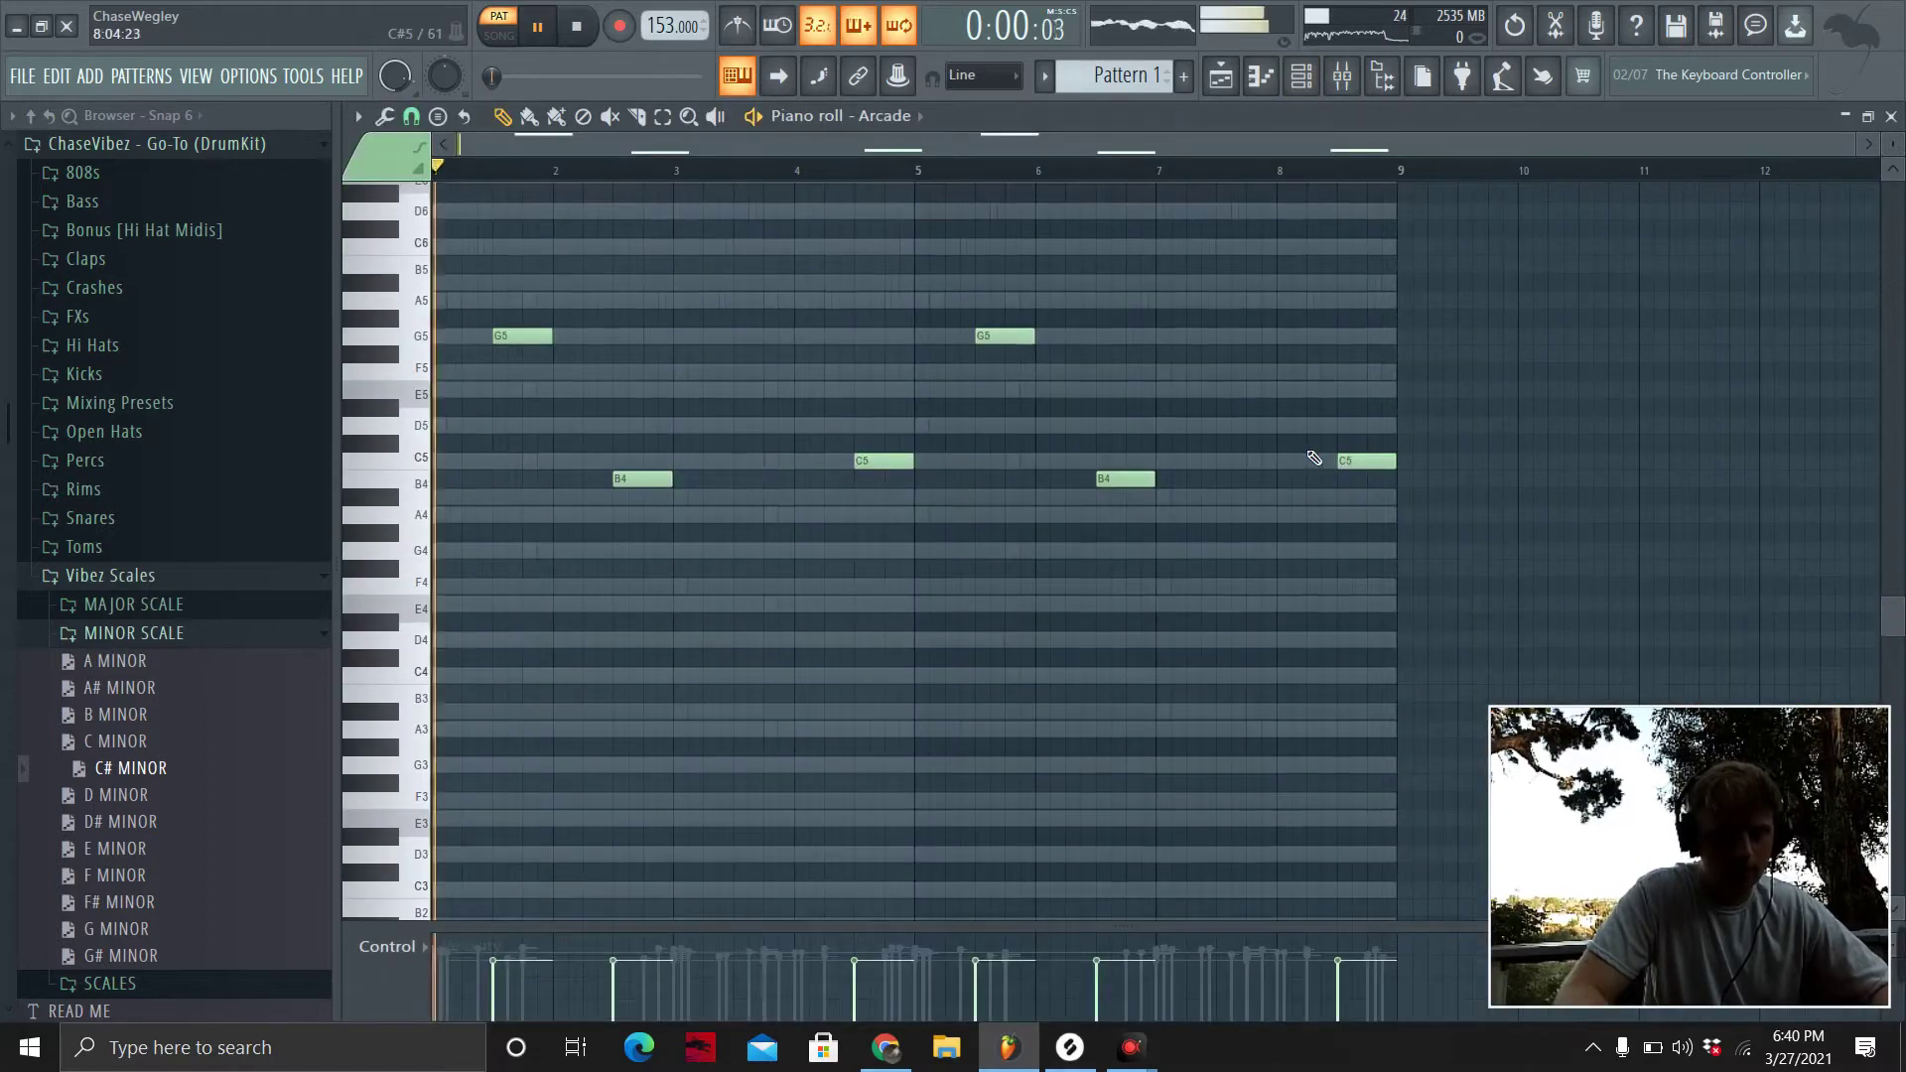
{"action": "key", "text": "space"}
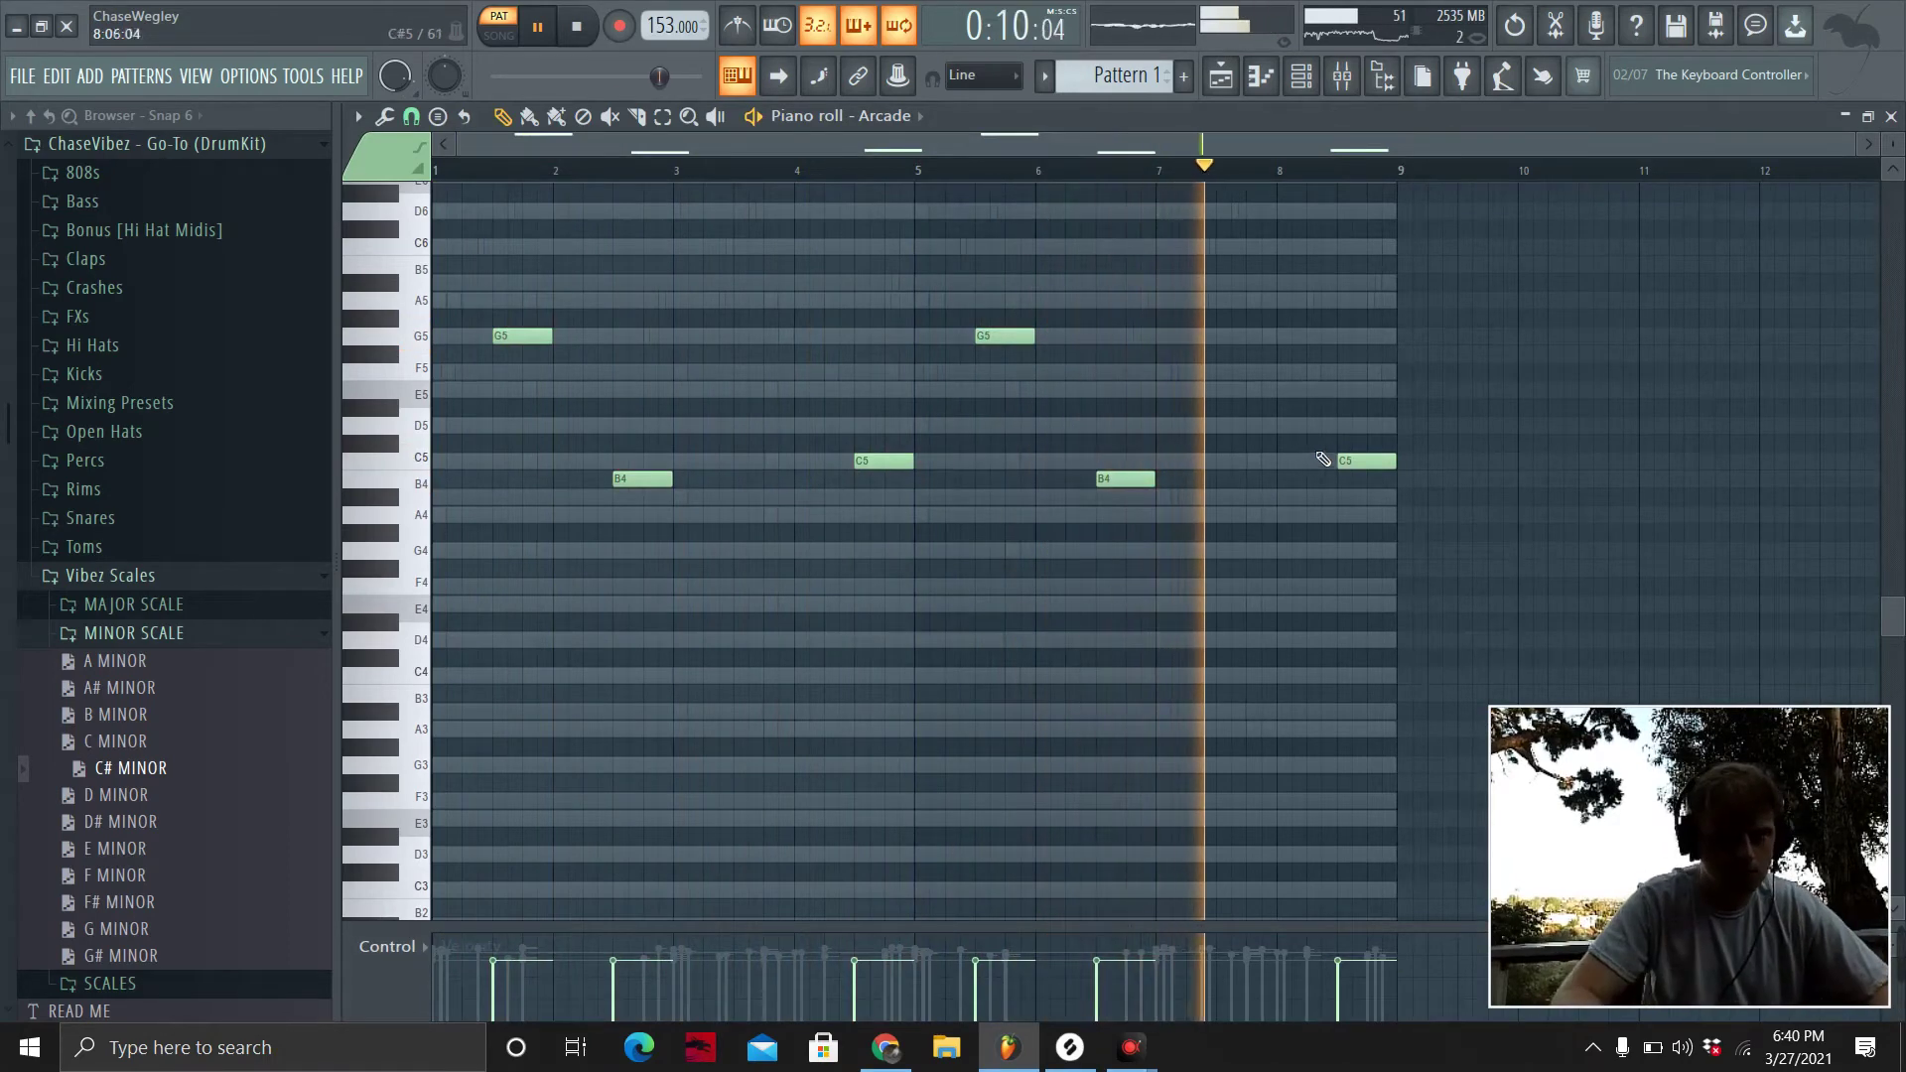
Set Arcade's Hype macro to 0.64, Dirty Hall to 0.74 and Fuzz Delay to 0.72 during playback.
{"action": "left_click", "coordinate": [1301, 78]}
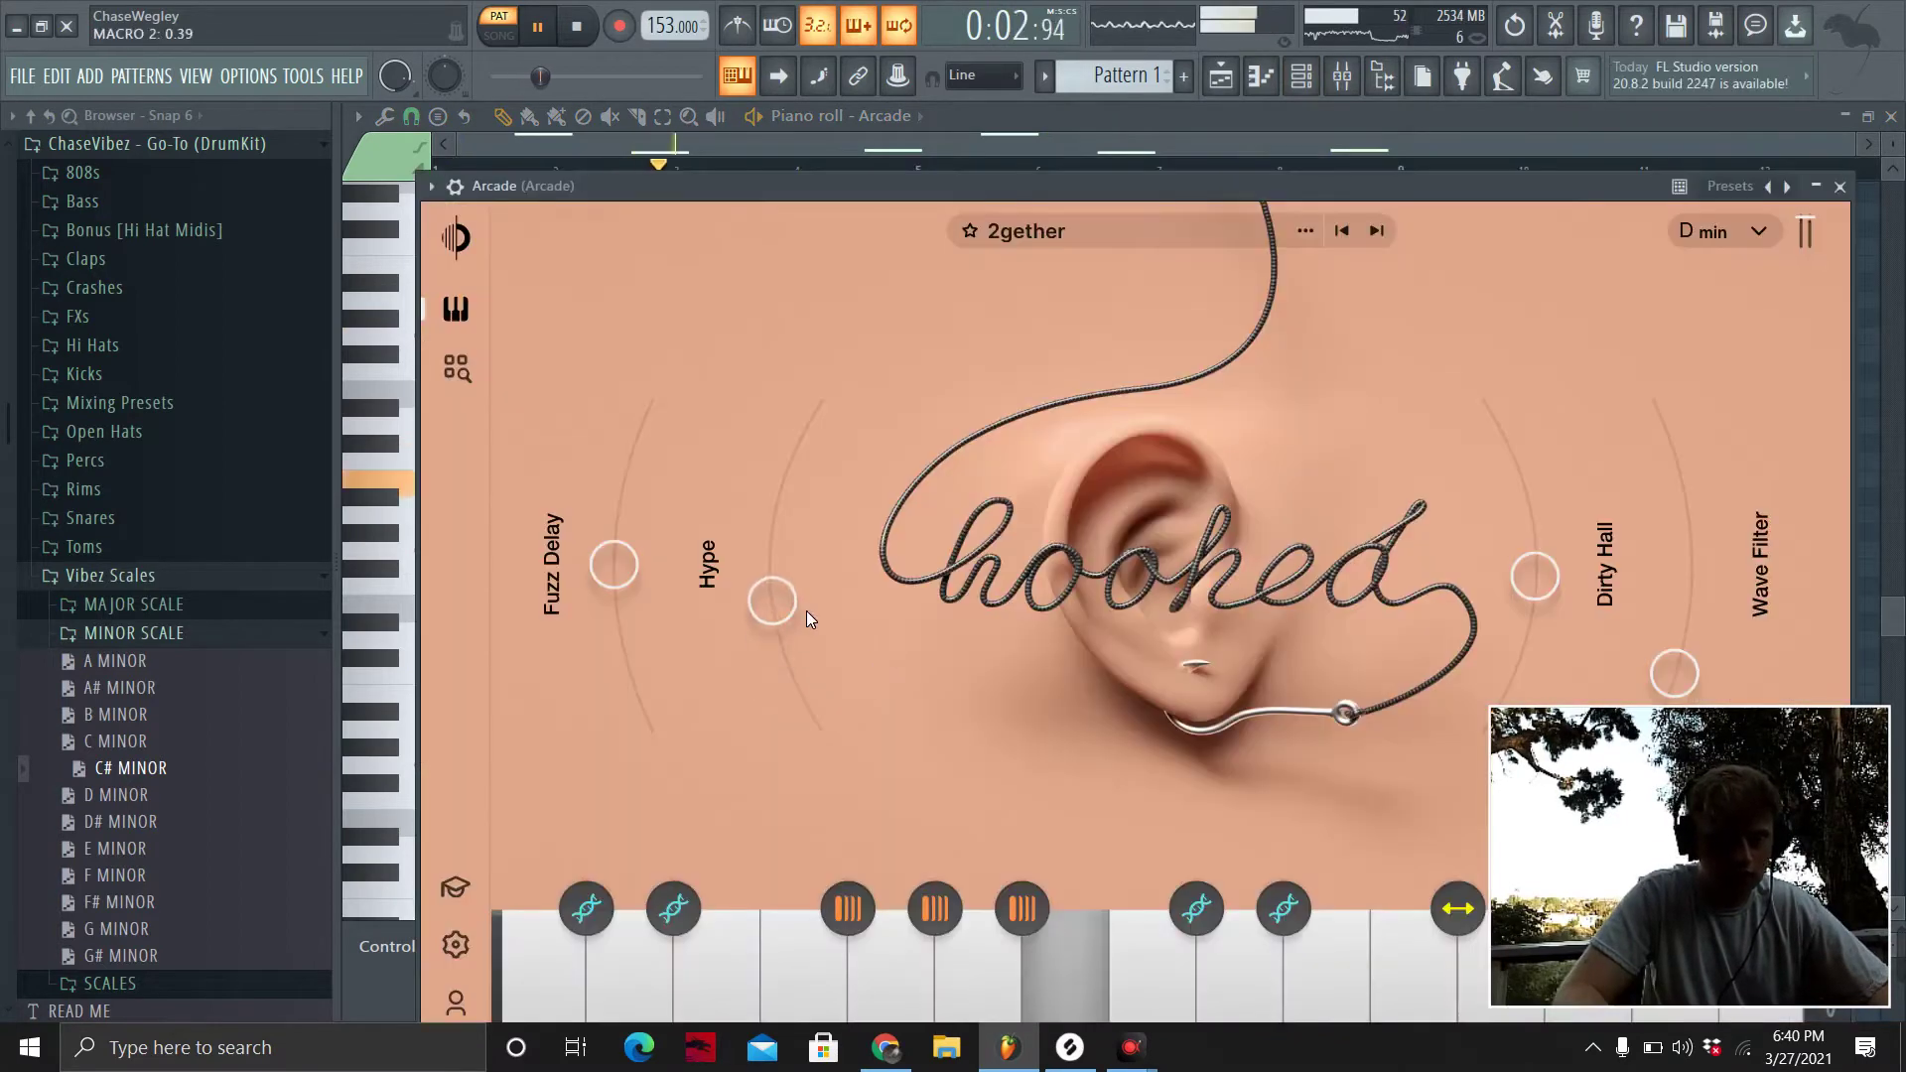
{"action": "left_click_drag", "start_coordinate": [806, 612], "coordinate": [859, 520]}
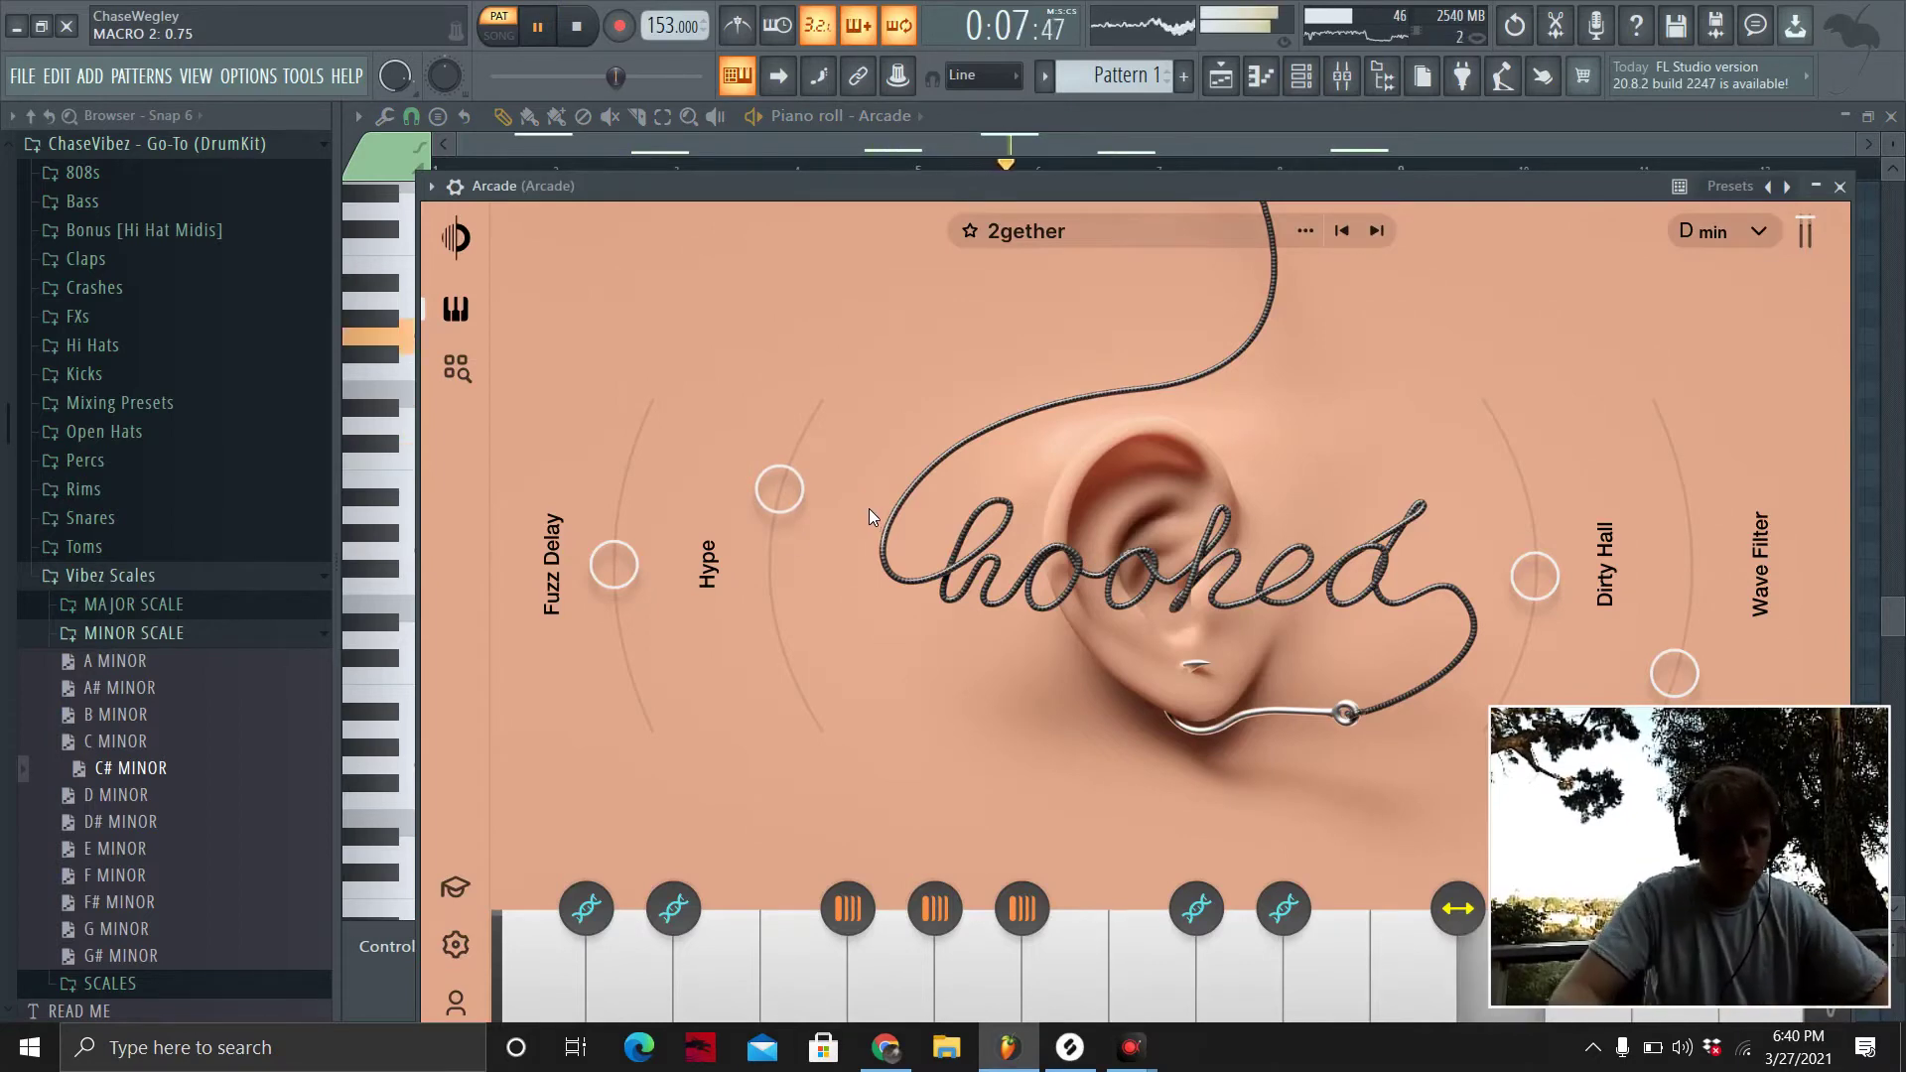
{"action": "left_click_drag", "start_coordinate": [770, 508], "coordinate": [765, 528]}
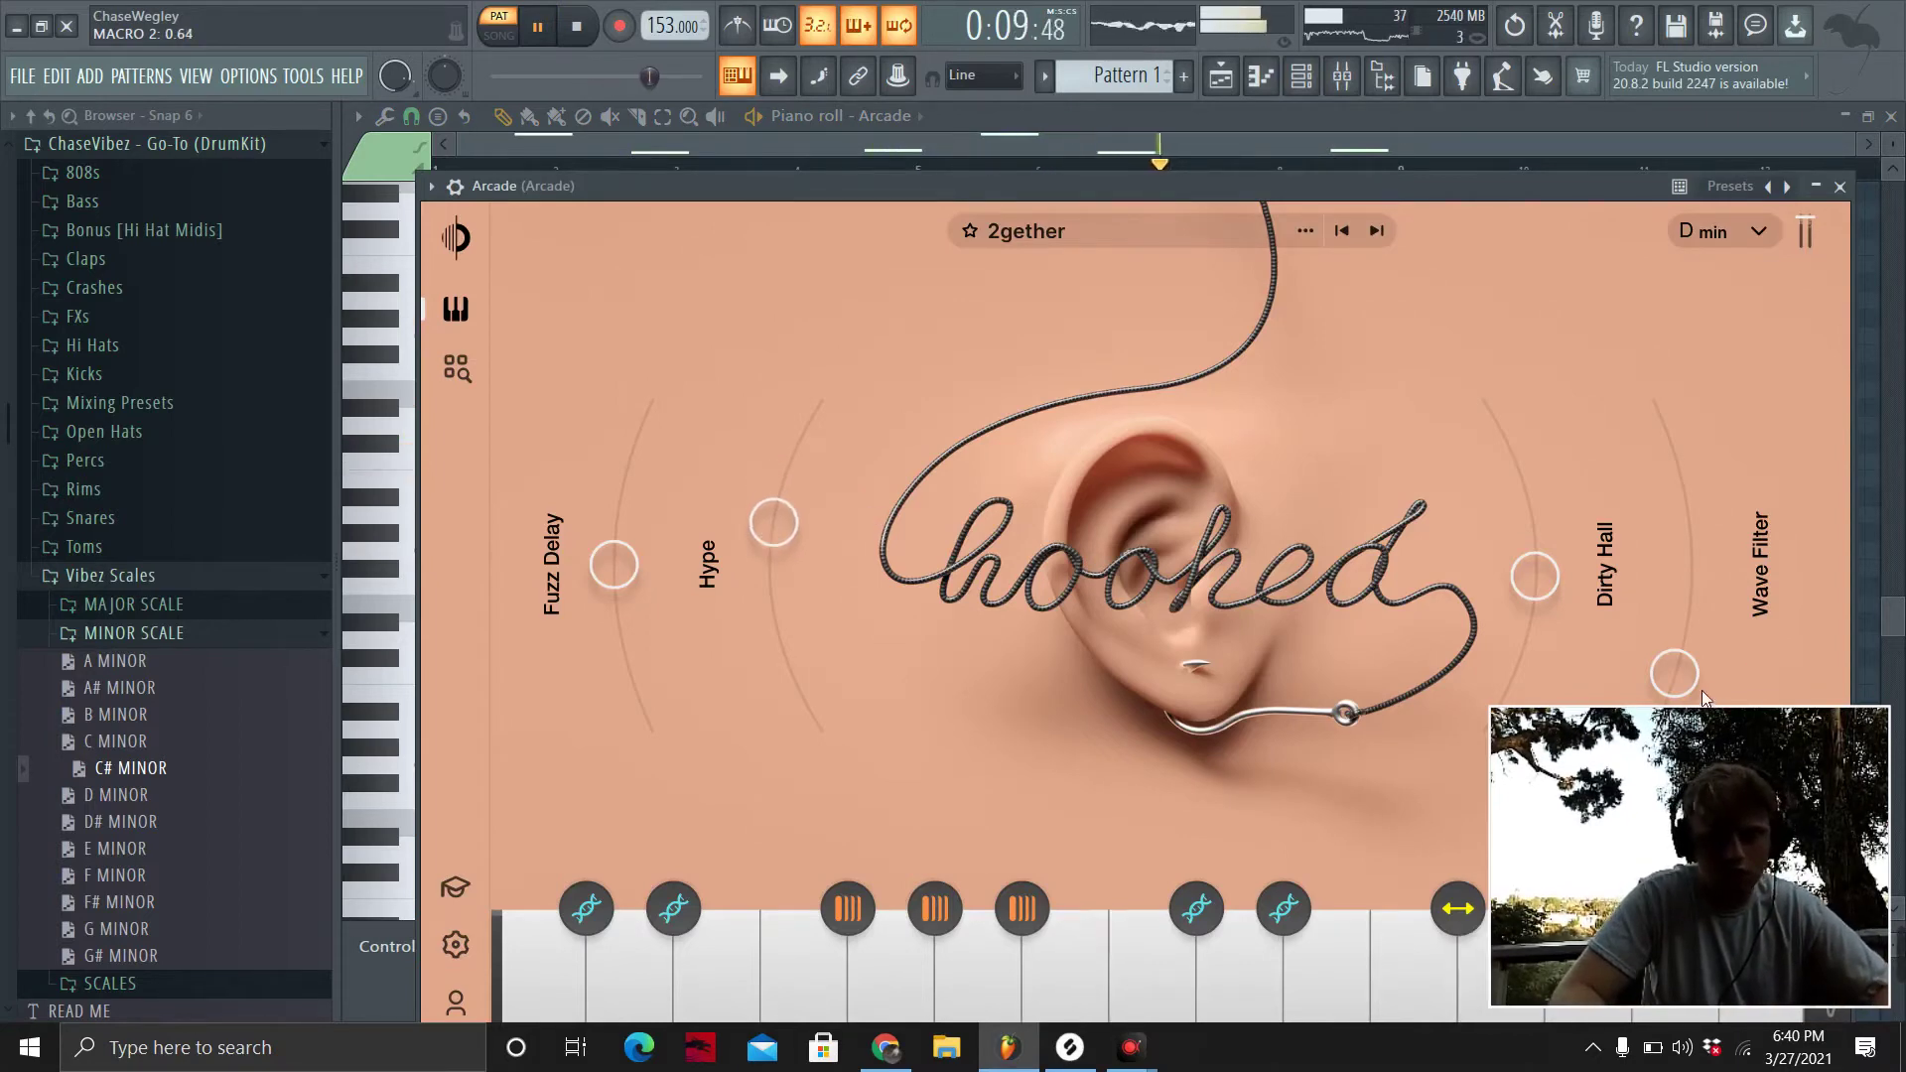
{"action": "left_click_drag", "start_coordinate": [1539, 644], "coordinate": [1530, 655]}
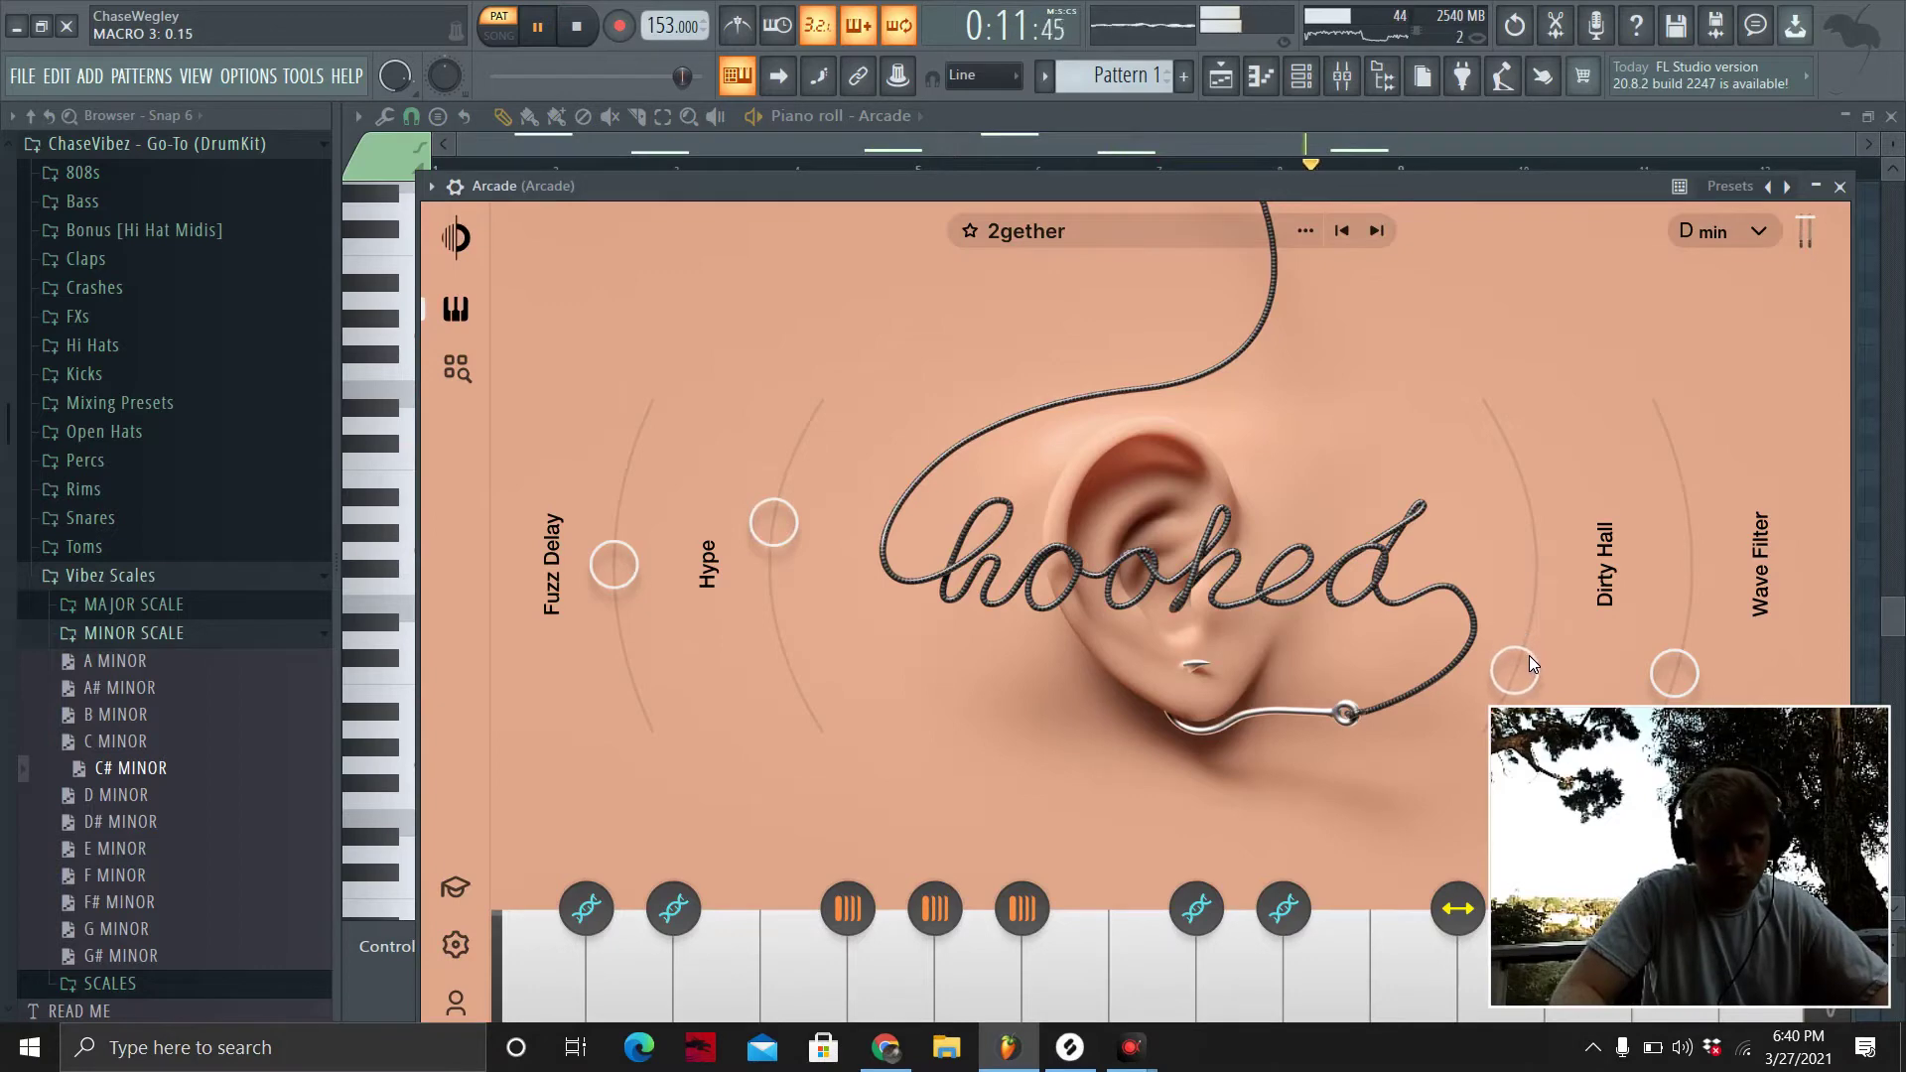
{"action": "mouse_move", "coordinate": [1550, 492]}
{"action": "left_mouse_down"}
{"action": "mouse_move", "coordinate": [1531, 451]}
{"action": "mouse_move", "coordinate": [1551, 498]}
{"action": "left_mouse_up"}
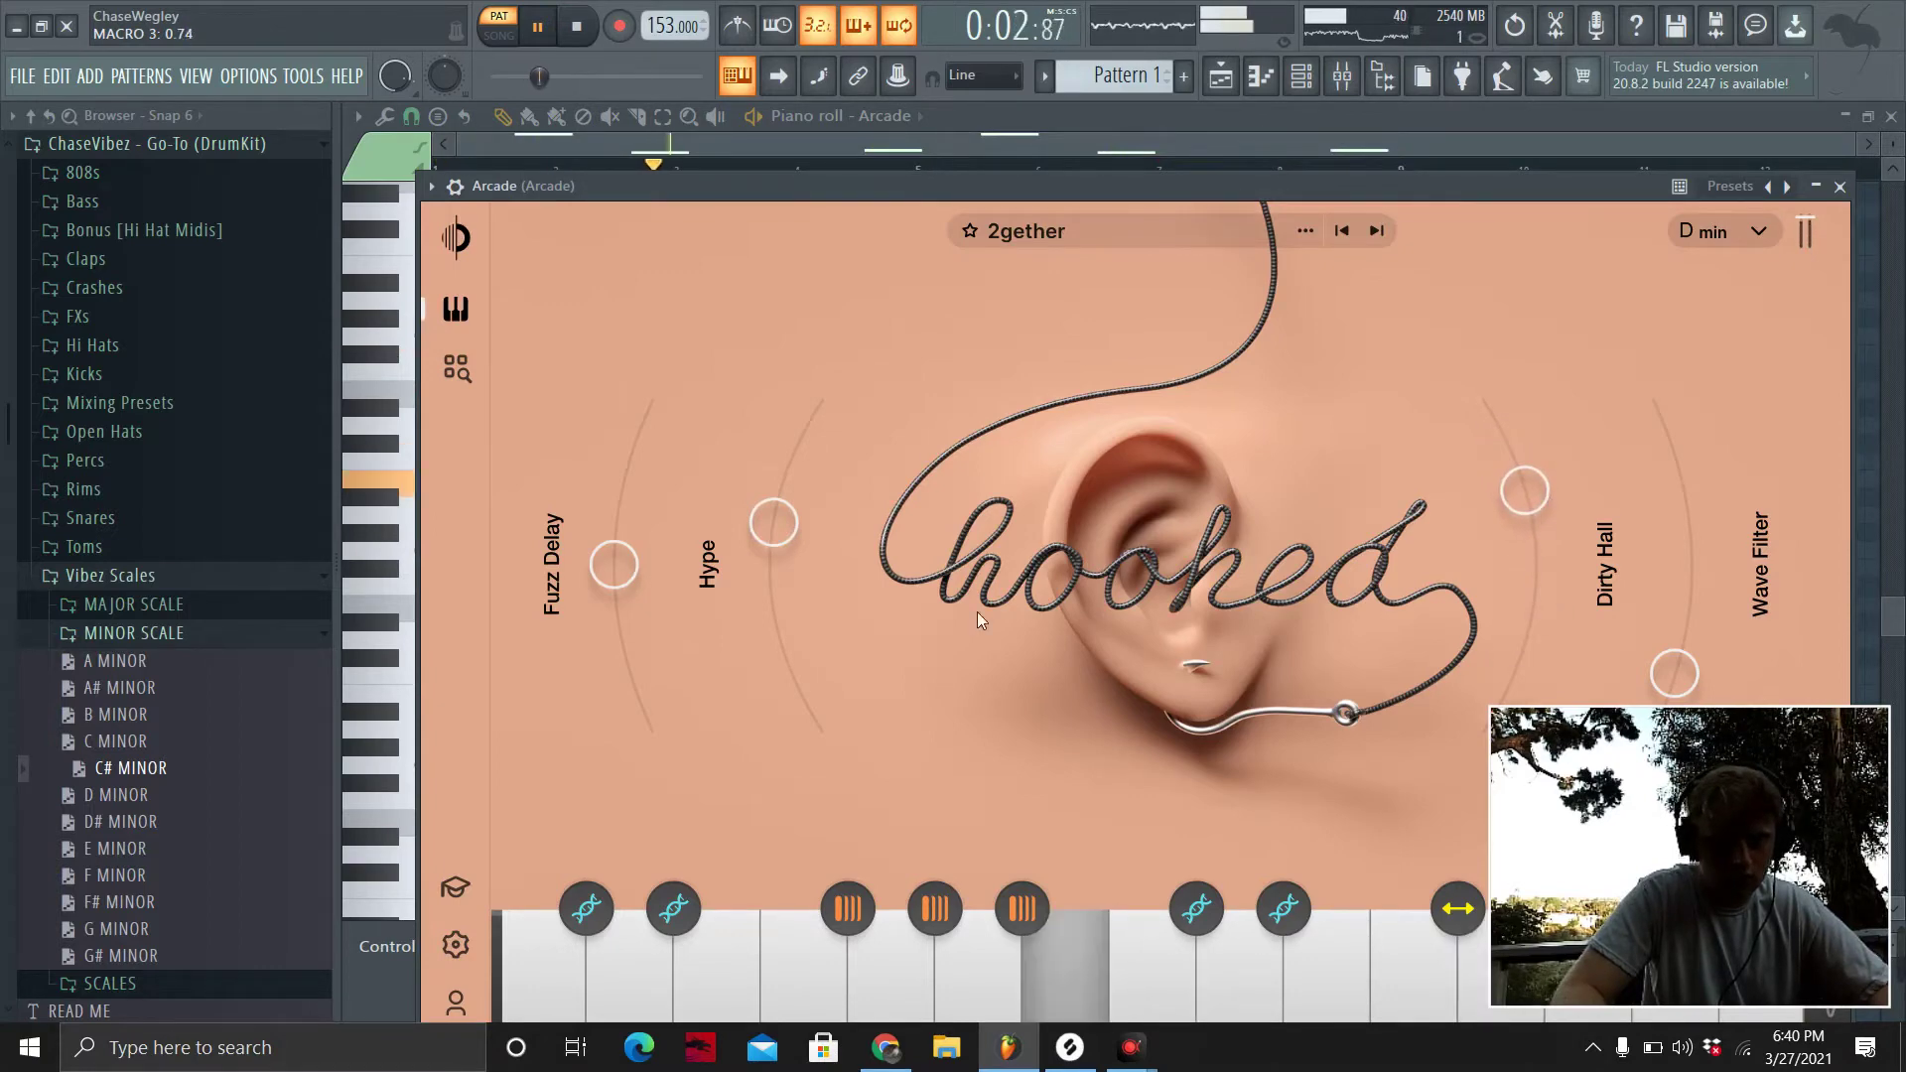
{"action": "mouse_move", "coordinate": [645, 538]}
{"action": "left_mouse_down"}
{"action": "mouse_move", "coordinate": [666, 479]}
{"action": "mouse_move", "coordinate": [653, 502]}
{"action": "mouse_move", "coordinate": [640, 469]}
{"action": "mouse_move", "coordinate": [647, 502]}
{"action": "left_mouse_up"}
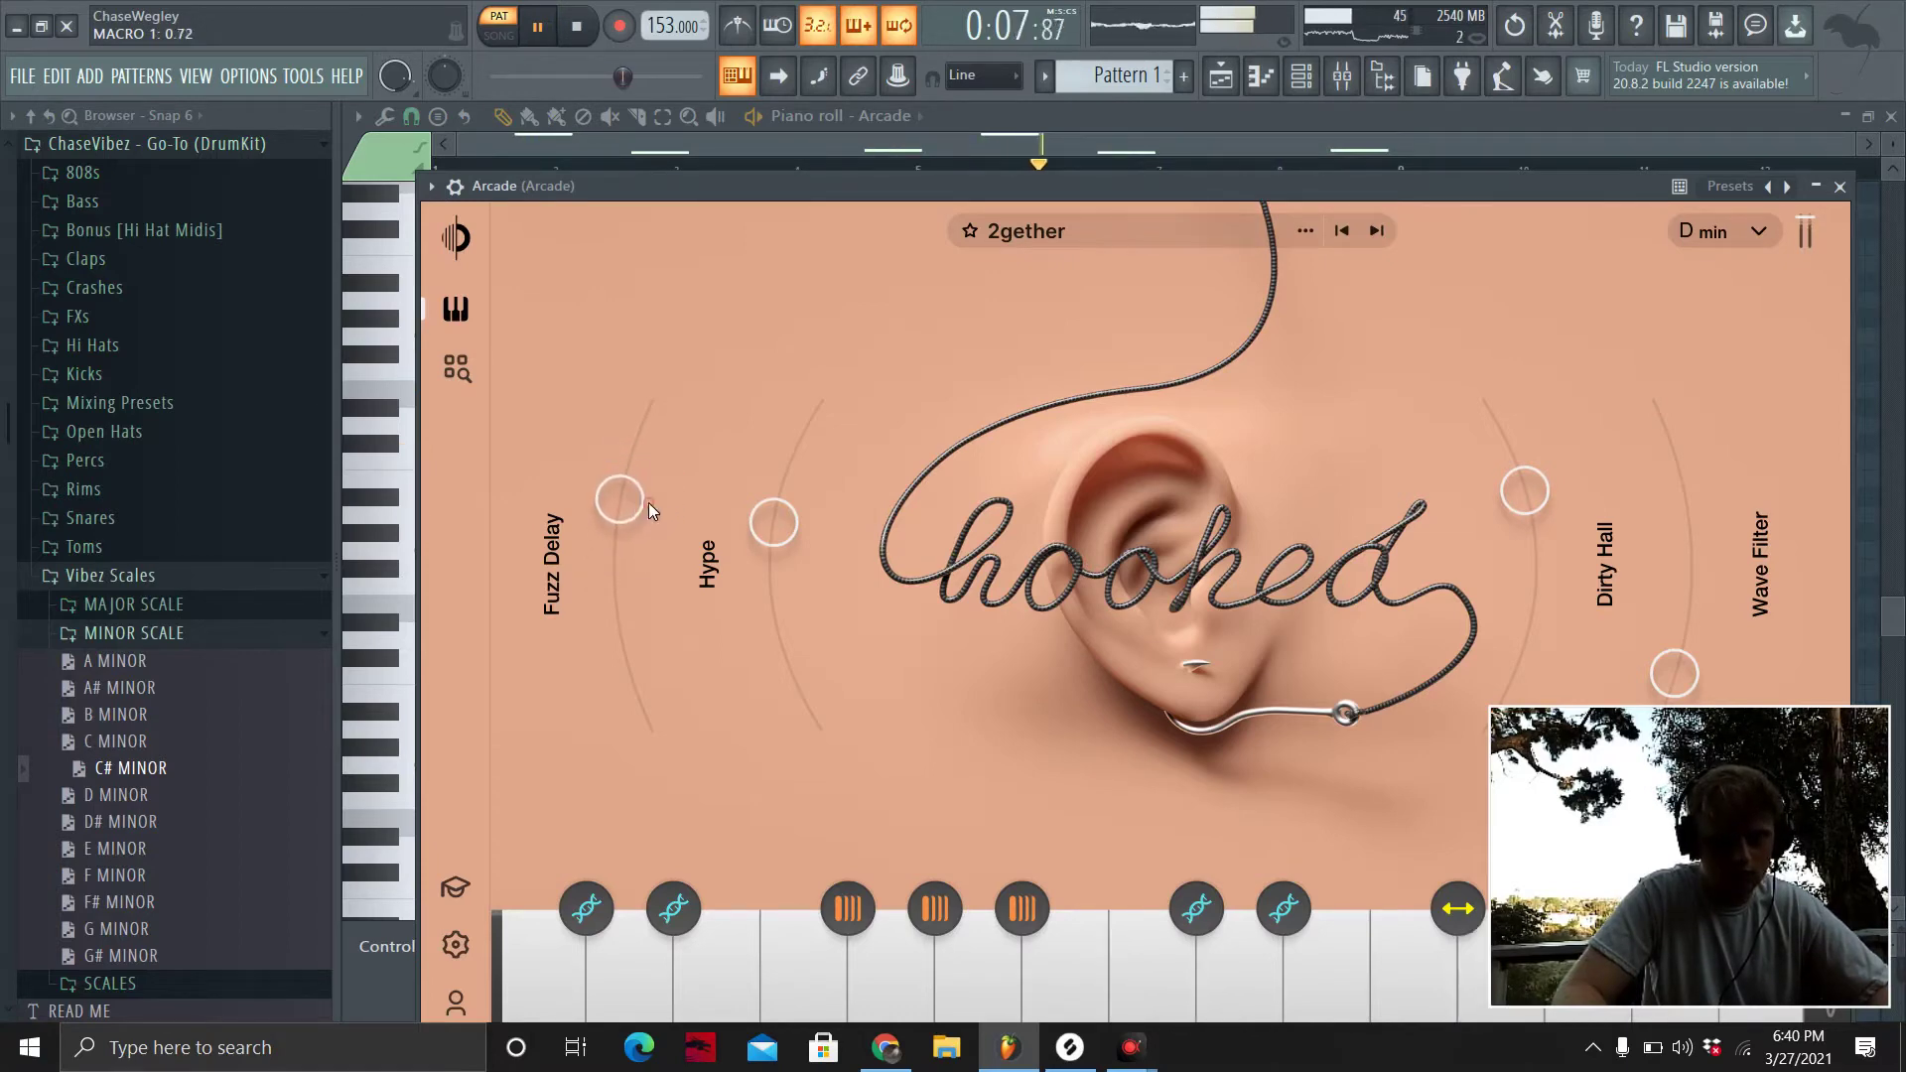
Stop playback and solo then unsolo Serum #2 to reactivate every channel in the rack.
{"action": "left_click", "coordinate": [1301, 75]}
{"action": "key", "text": "space"}
{"action": "right_click", "coordinate": [538, 429]}
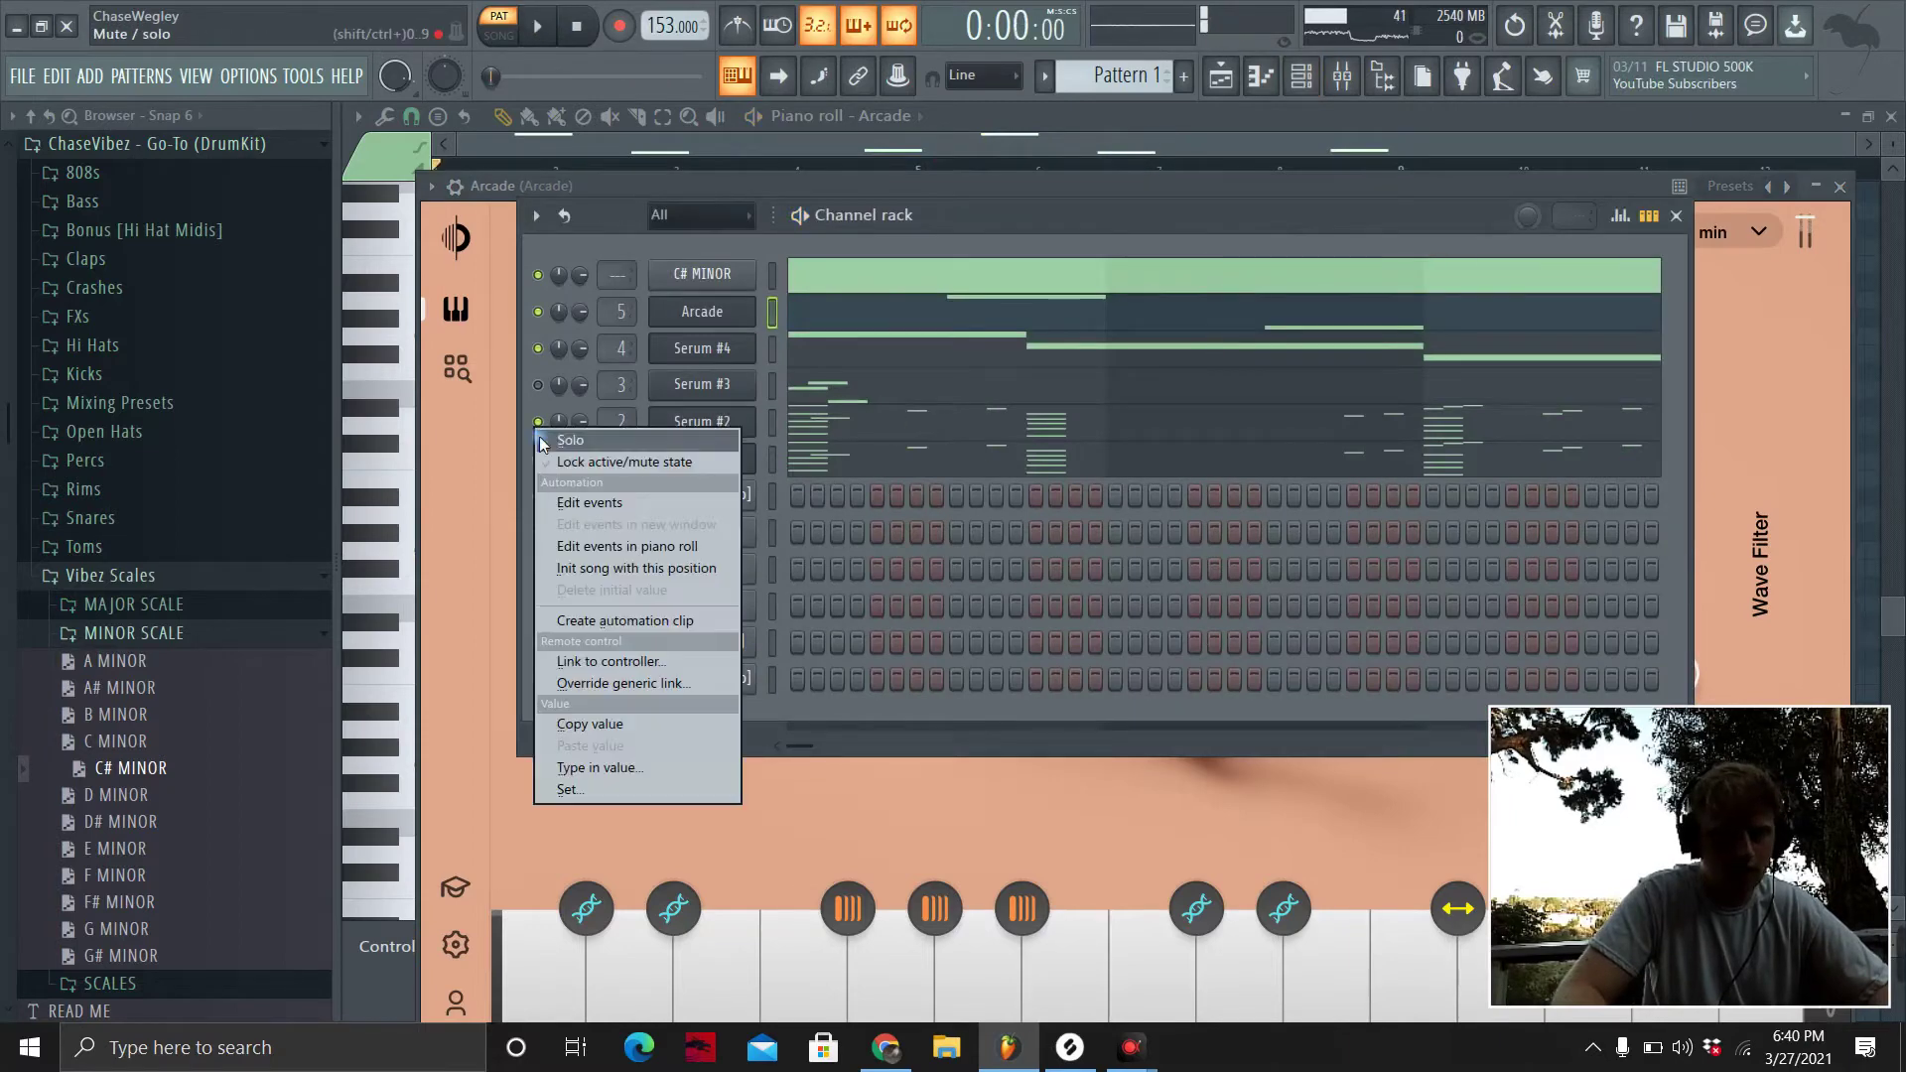
{"action": "left_click", "coordinate": [543, 435]}
{"action": "right_click", "coordinate": [541, 425]}
{"action": "left_click", "coordinate": [552, 432]}
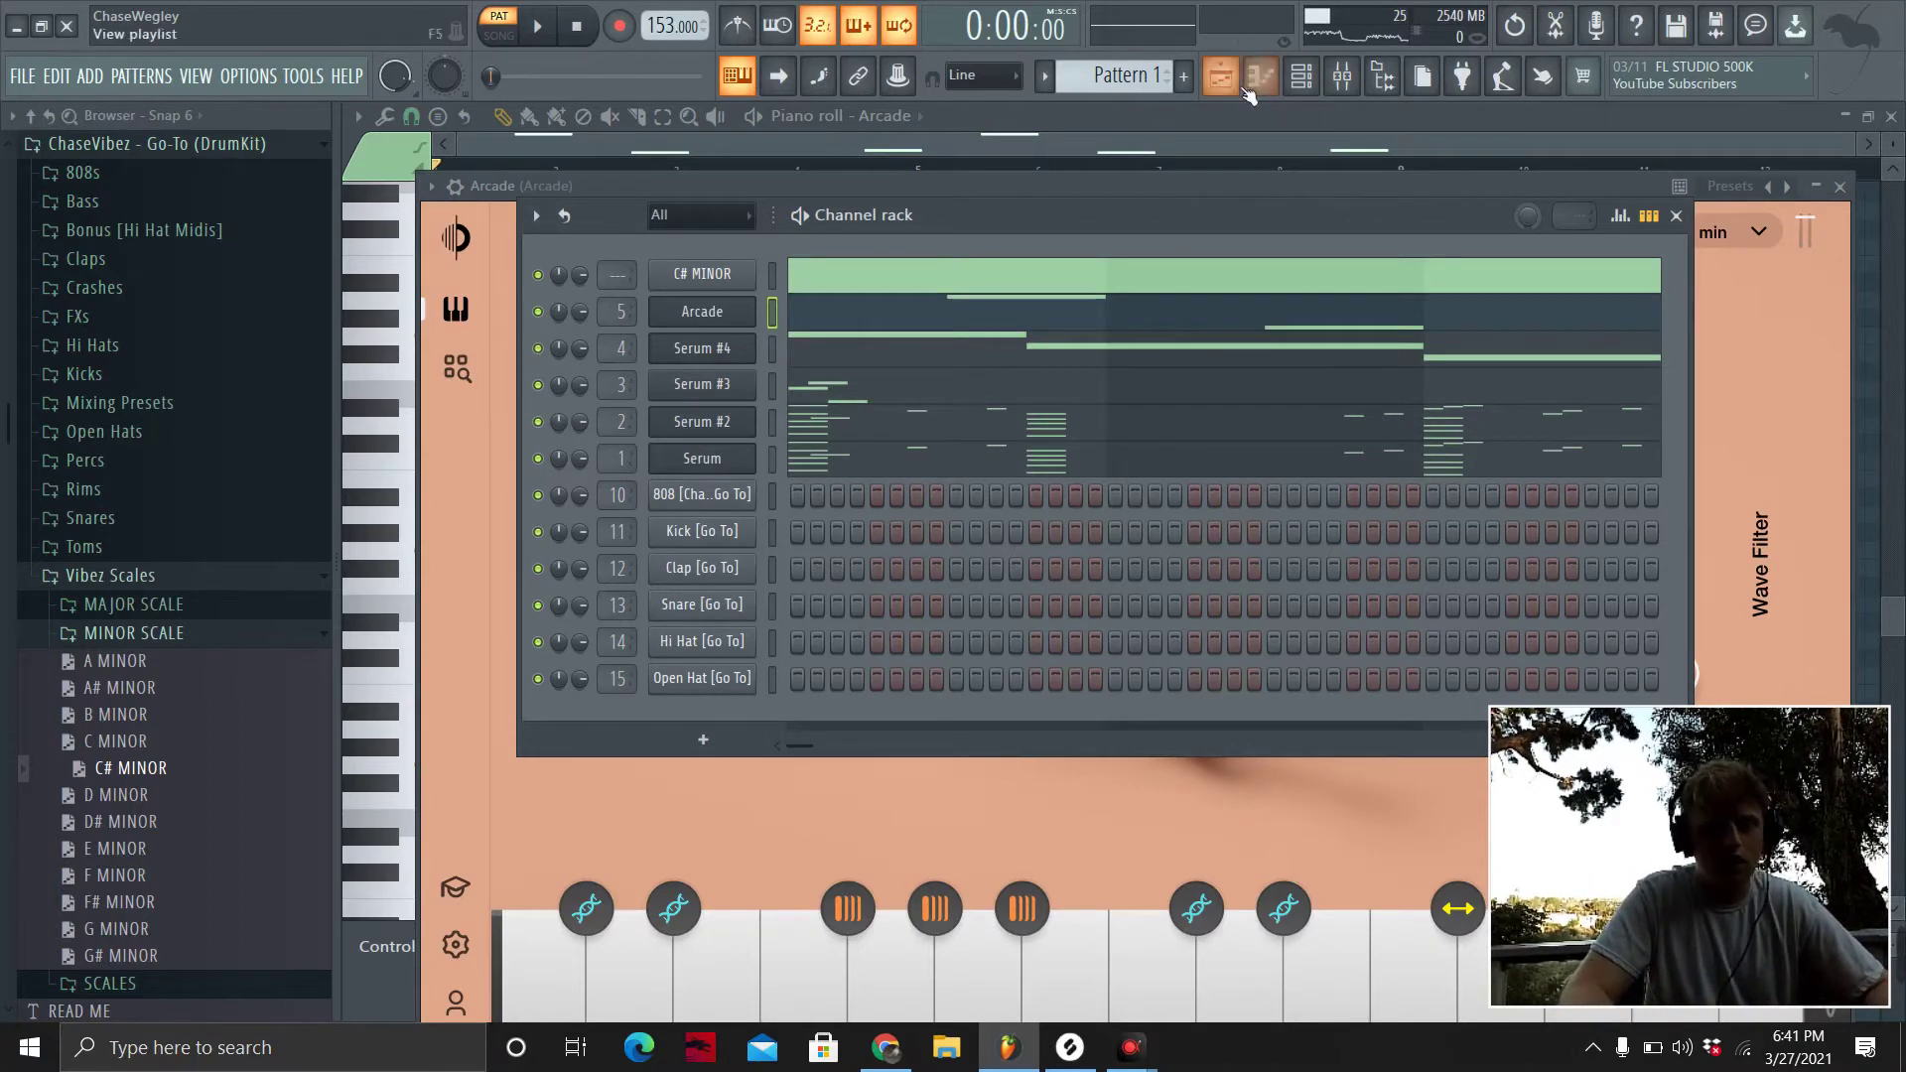
Place Pattern 1 at bar 1 of playlist track 1 and play it in song mode.
{"action": "left_click", "coordinate": [262, 79]}
{"action": "key", "text": "space"}
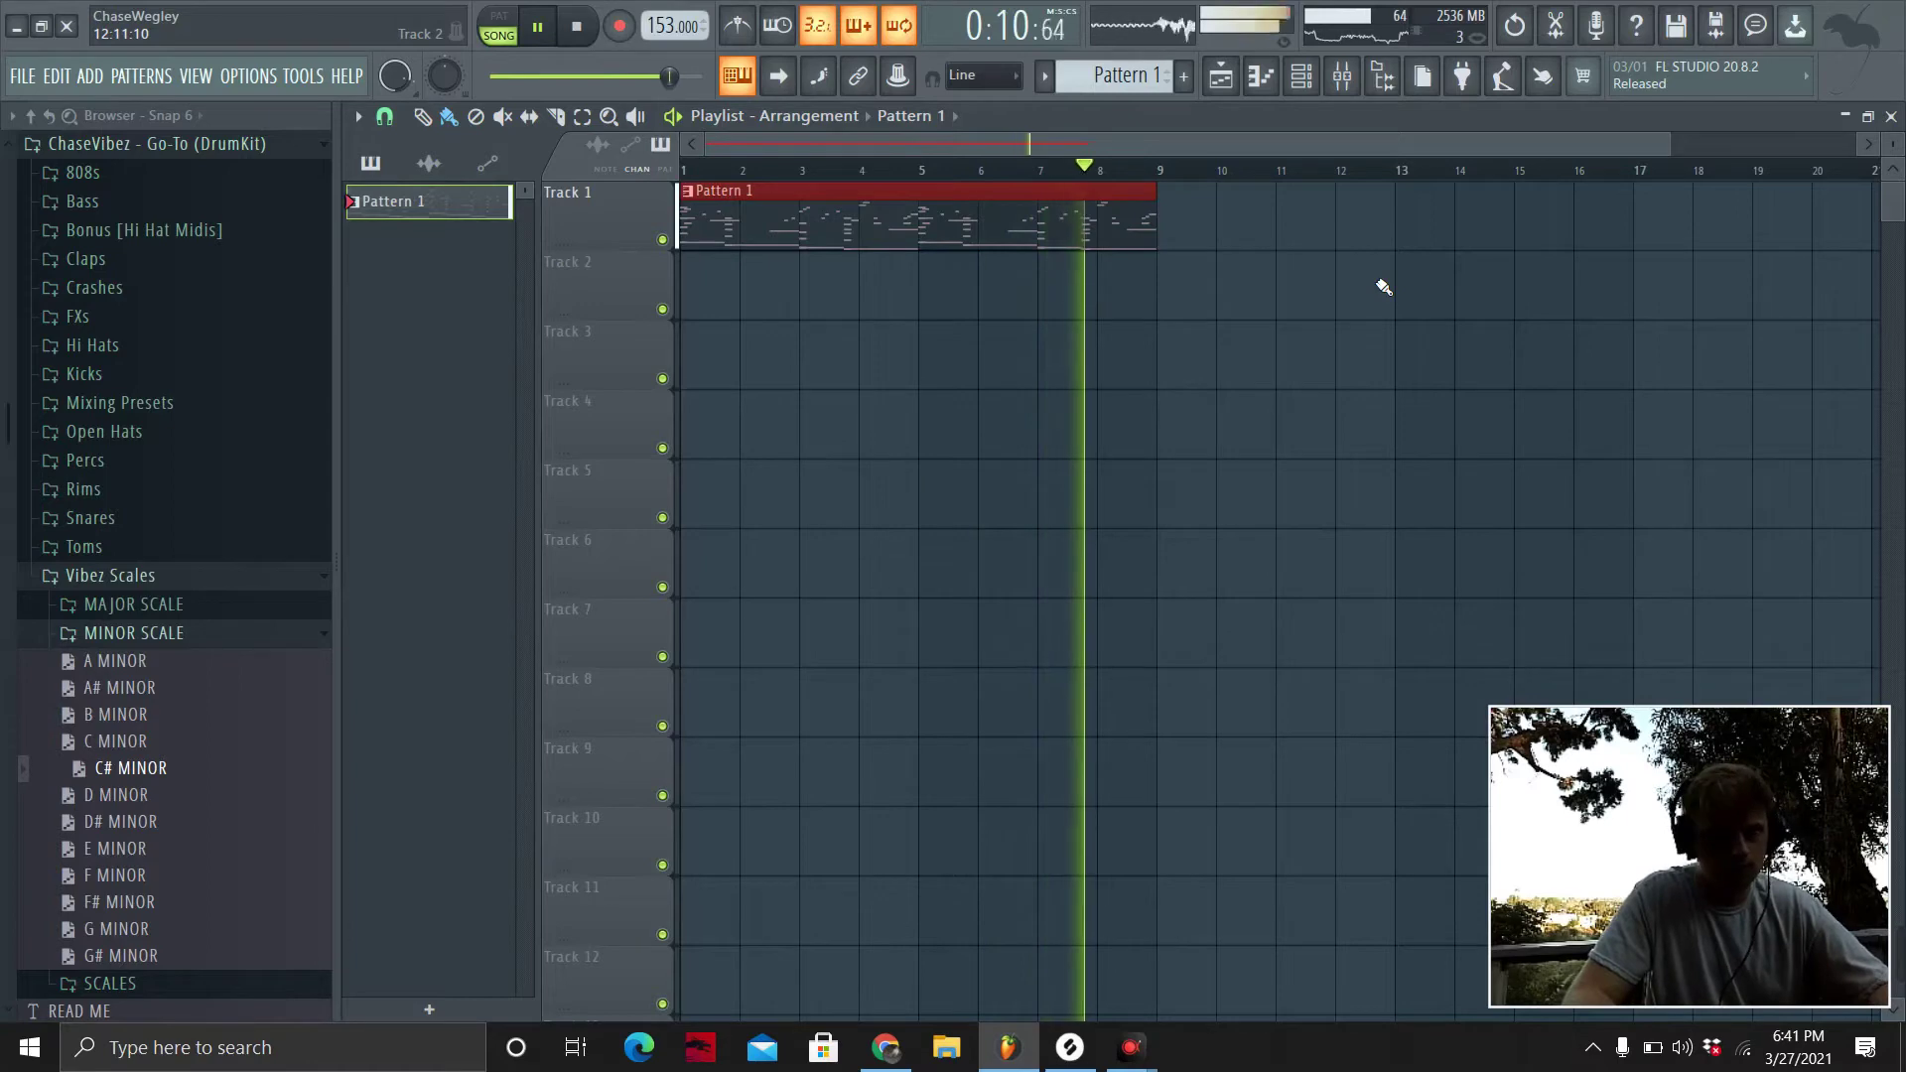
{"action": "key", "text": "space"}
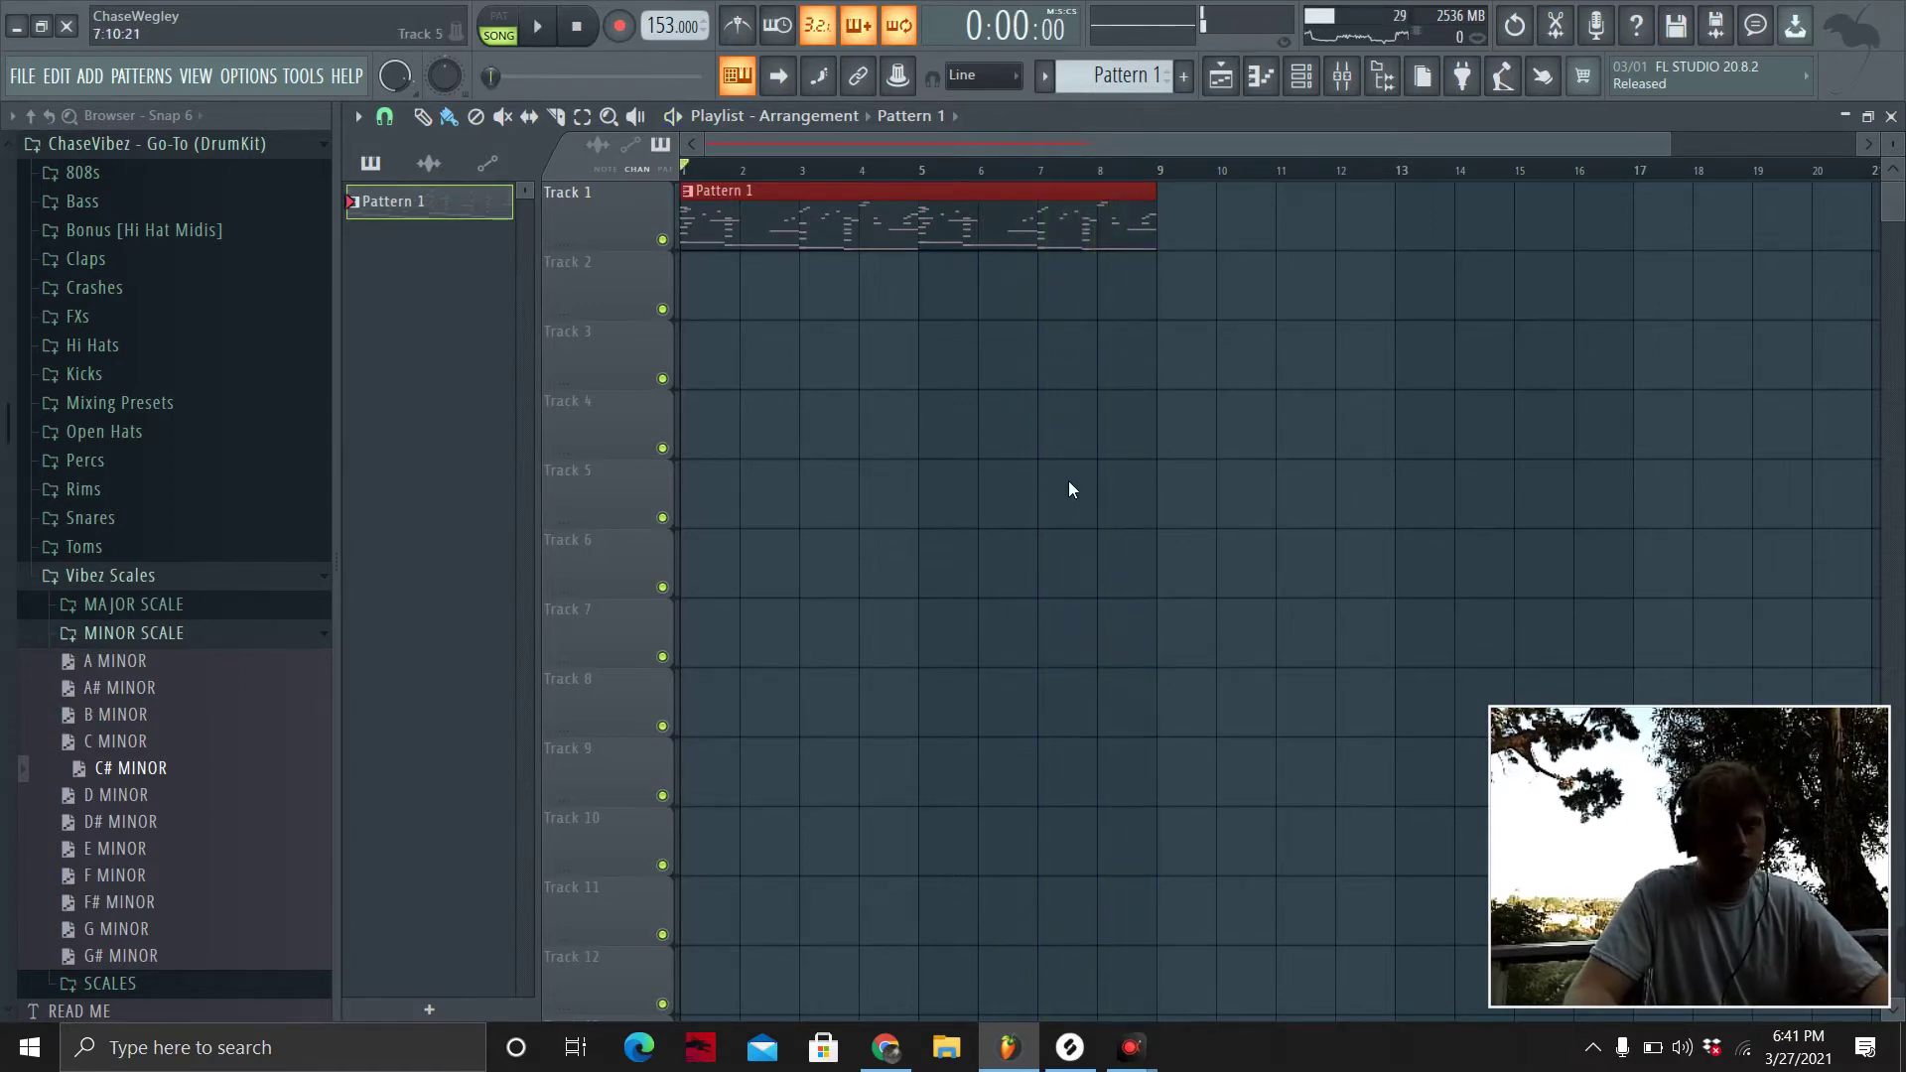
Start saving the project and browse to the SPLITMIND HOUSE March - May folder inside FLPS 2021 on drive D.
{"action": "key", "text": "ctrl+s"}
{"action": "left_click", "coordinate": [235, 540]}
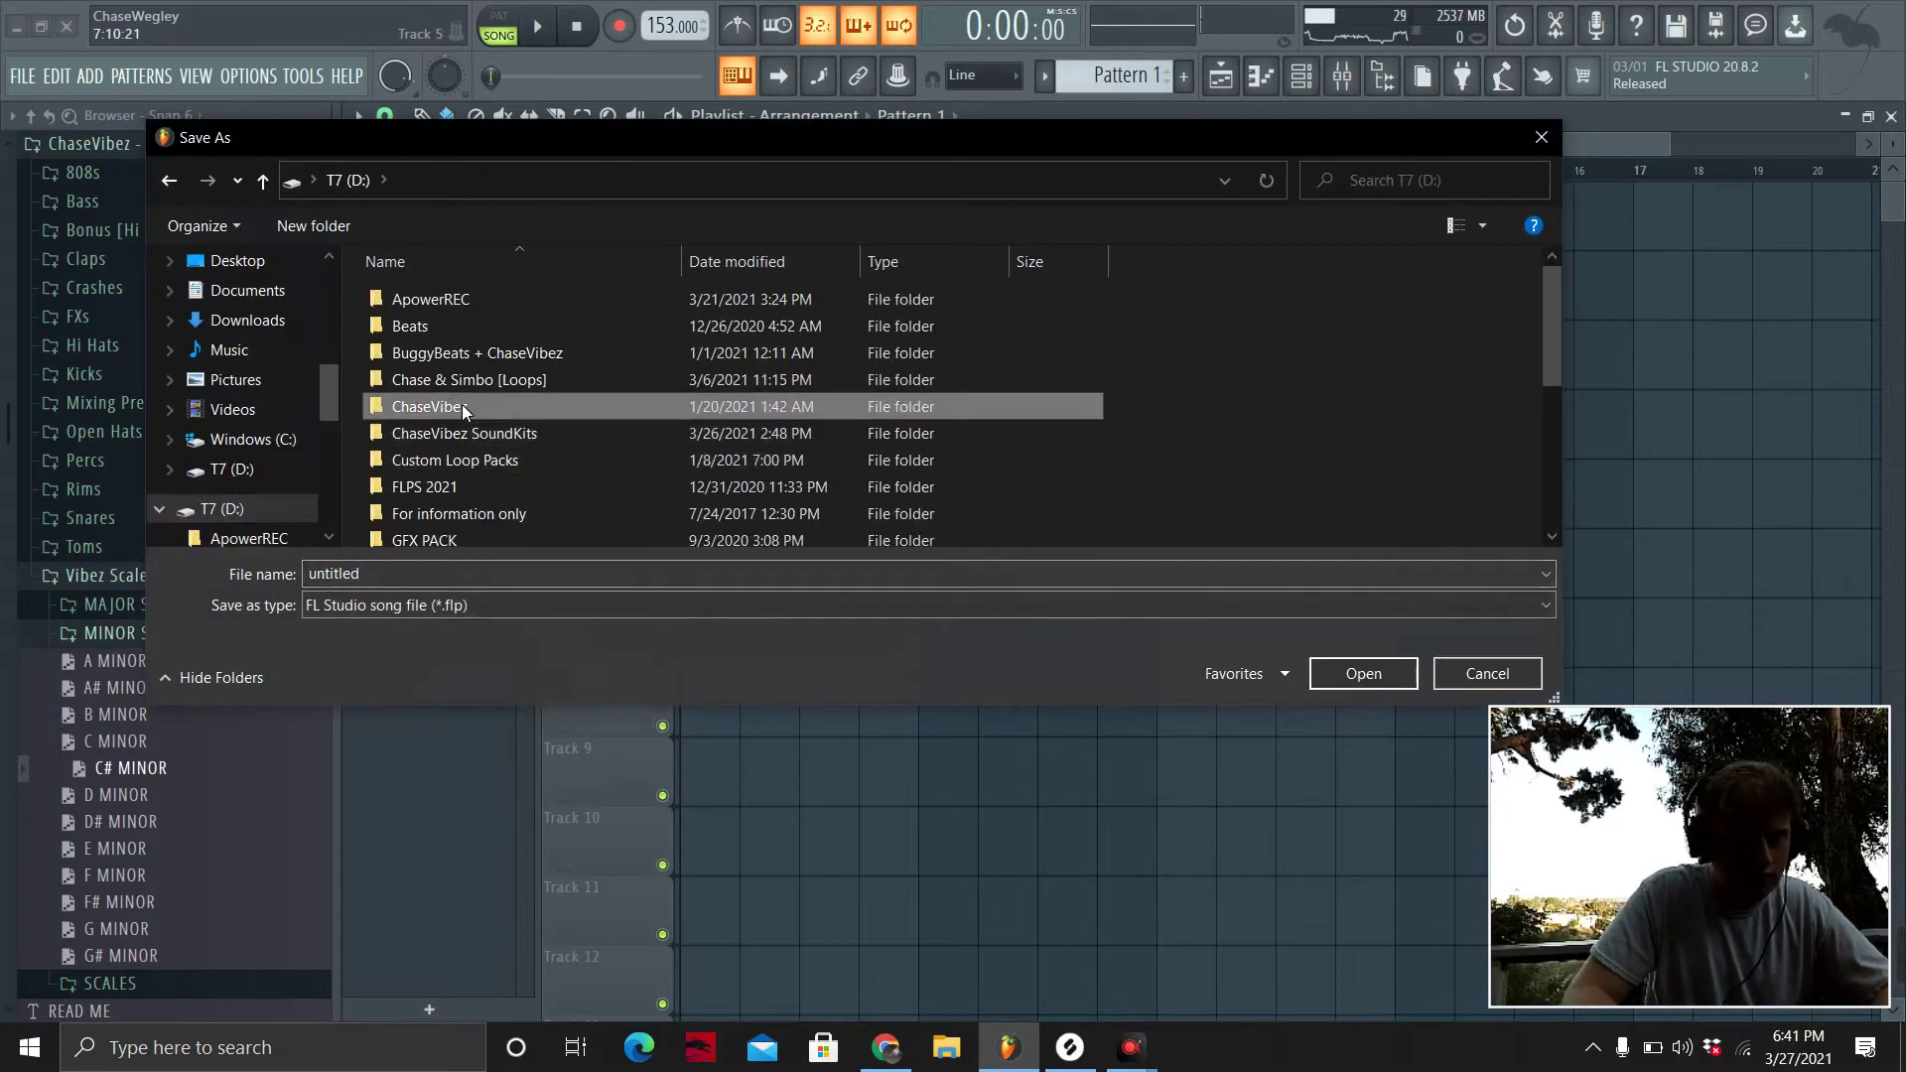
{"action": "double_click", "coordinate": [461, 406]}
{"action": "left_click", "coordinate": [168, 180]}
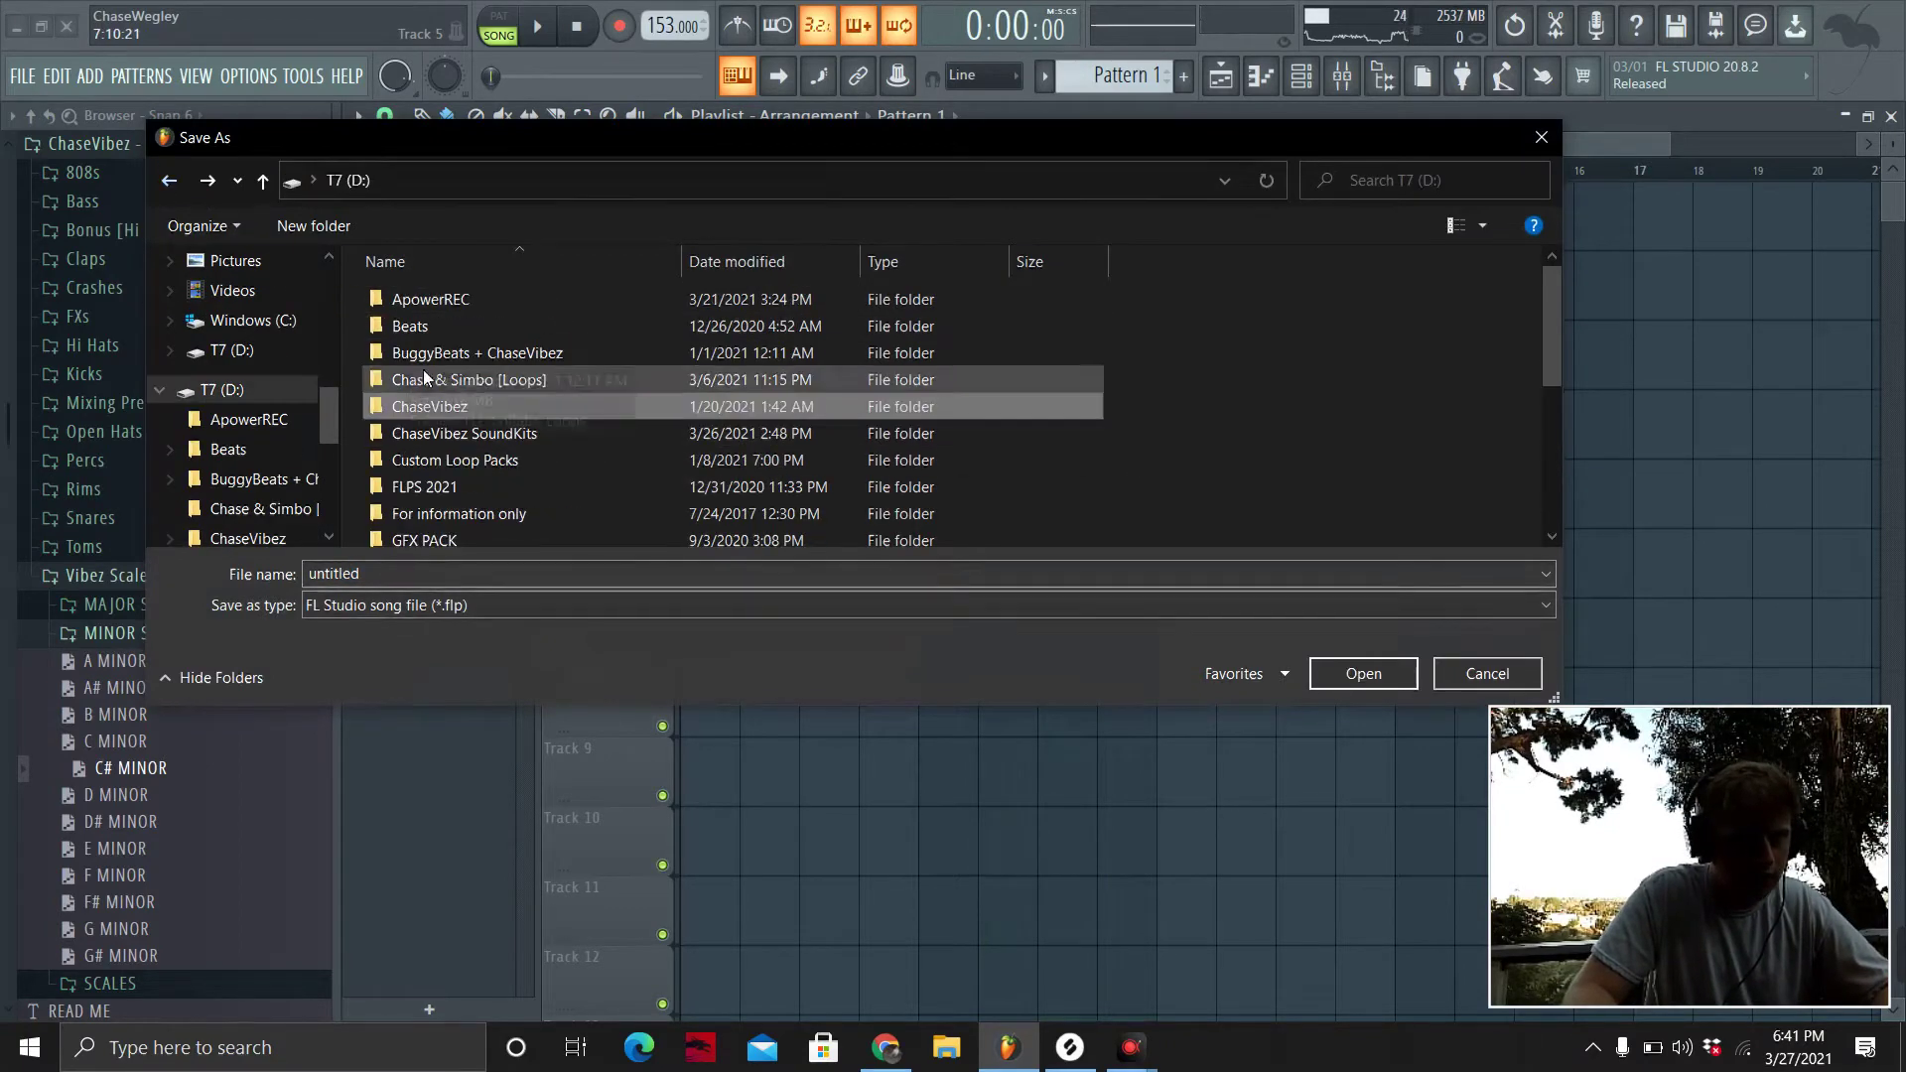
{"action": "double_click", "coordinate": [451, 487]}
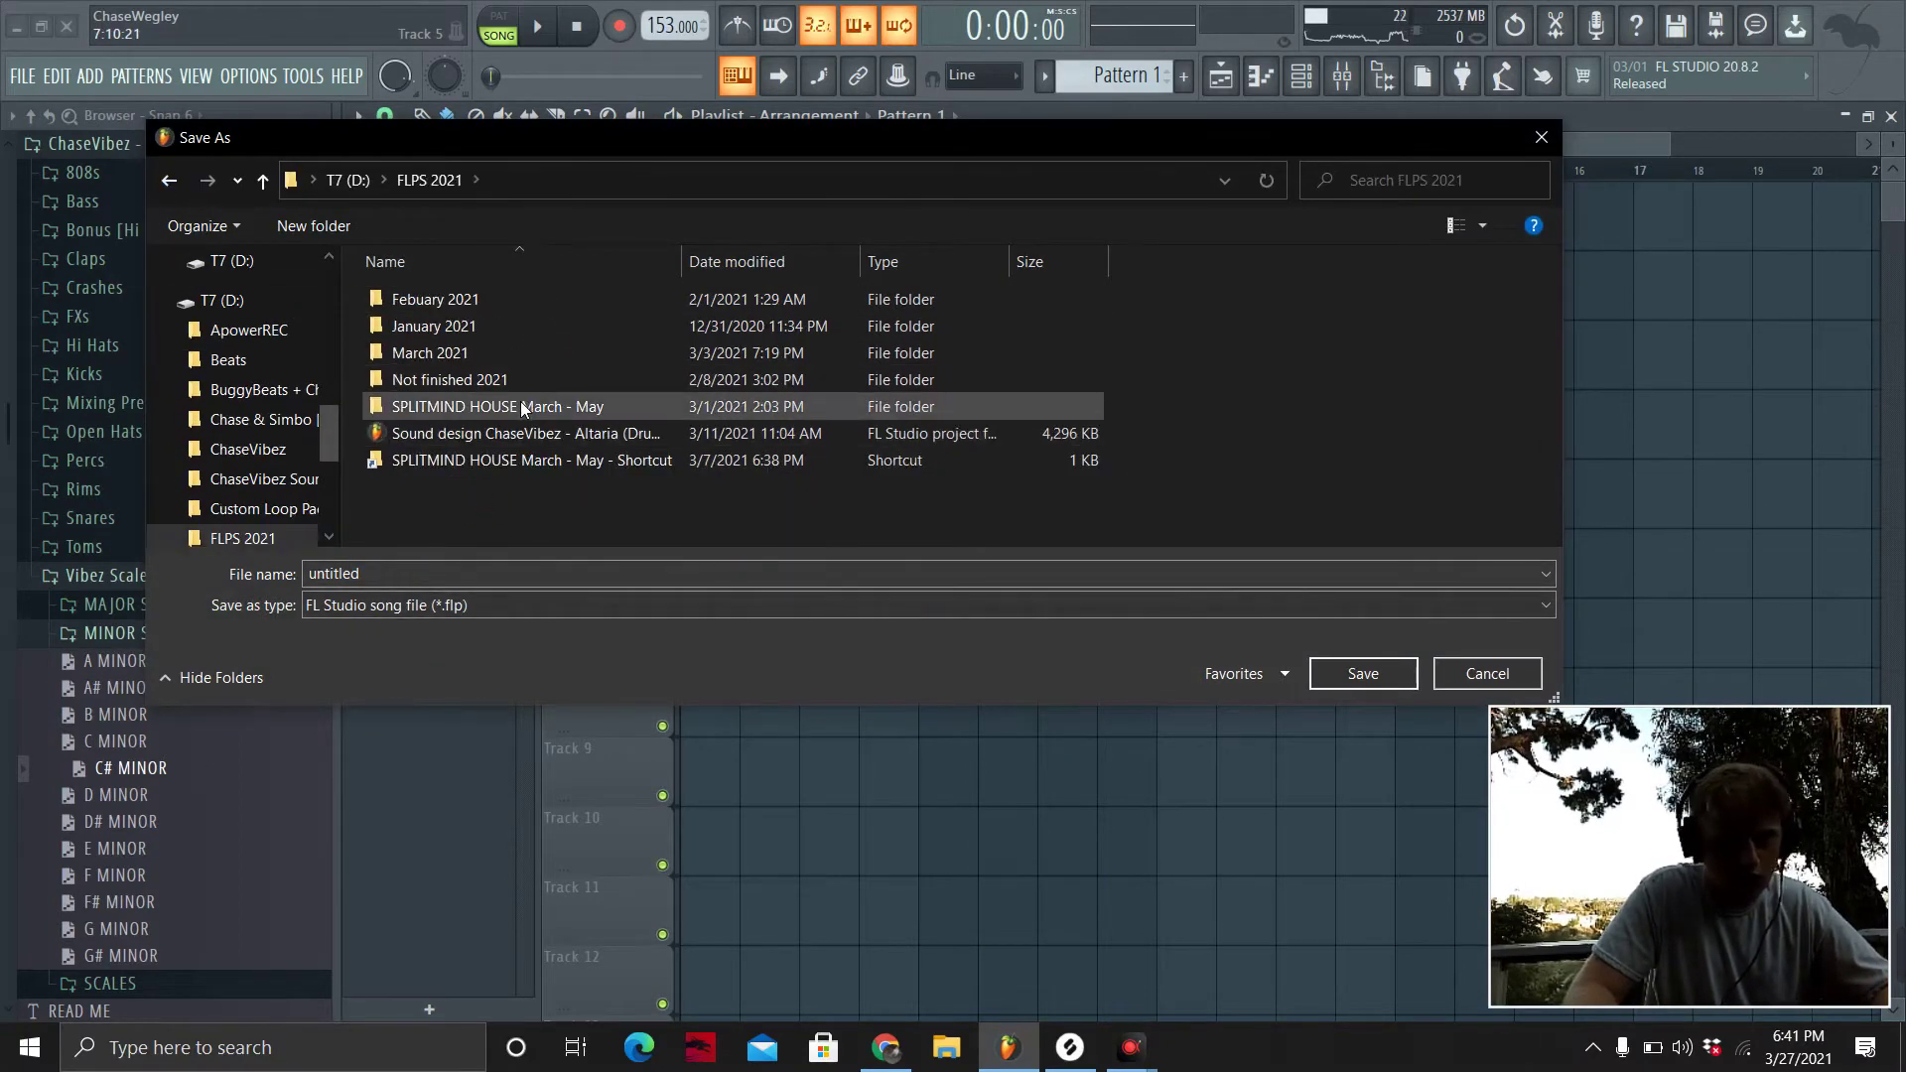
{"action": "double_click", "coordinate": [520, 403]}
{"action": "left_click", "coordinate": [723, 582]}
{"action": "type", "text": "@"}
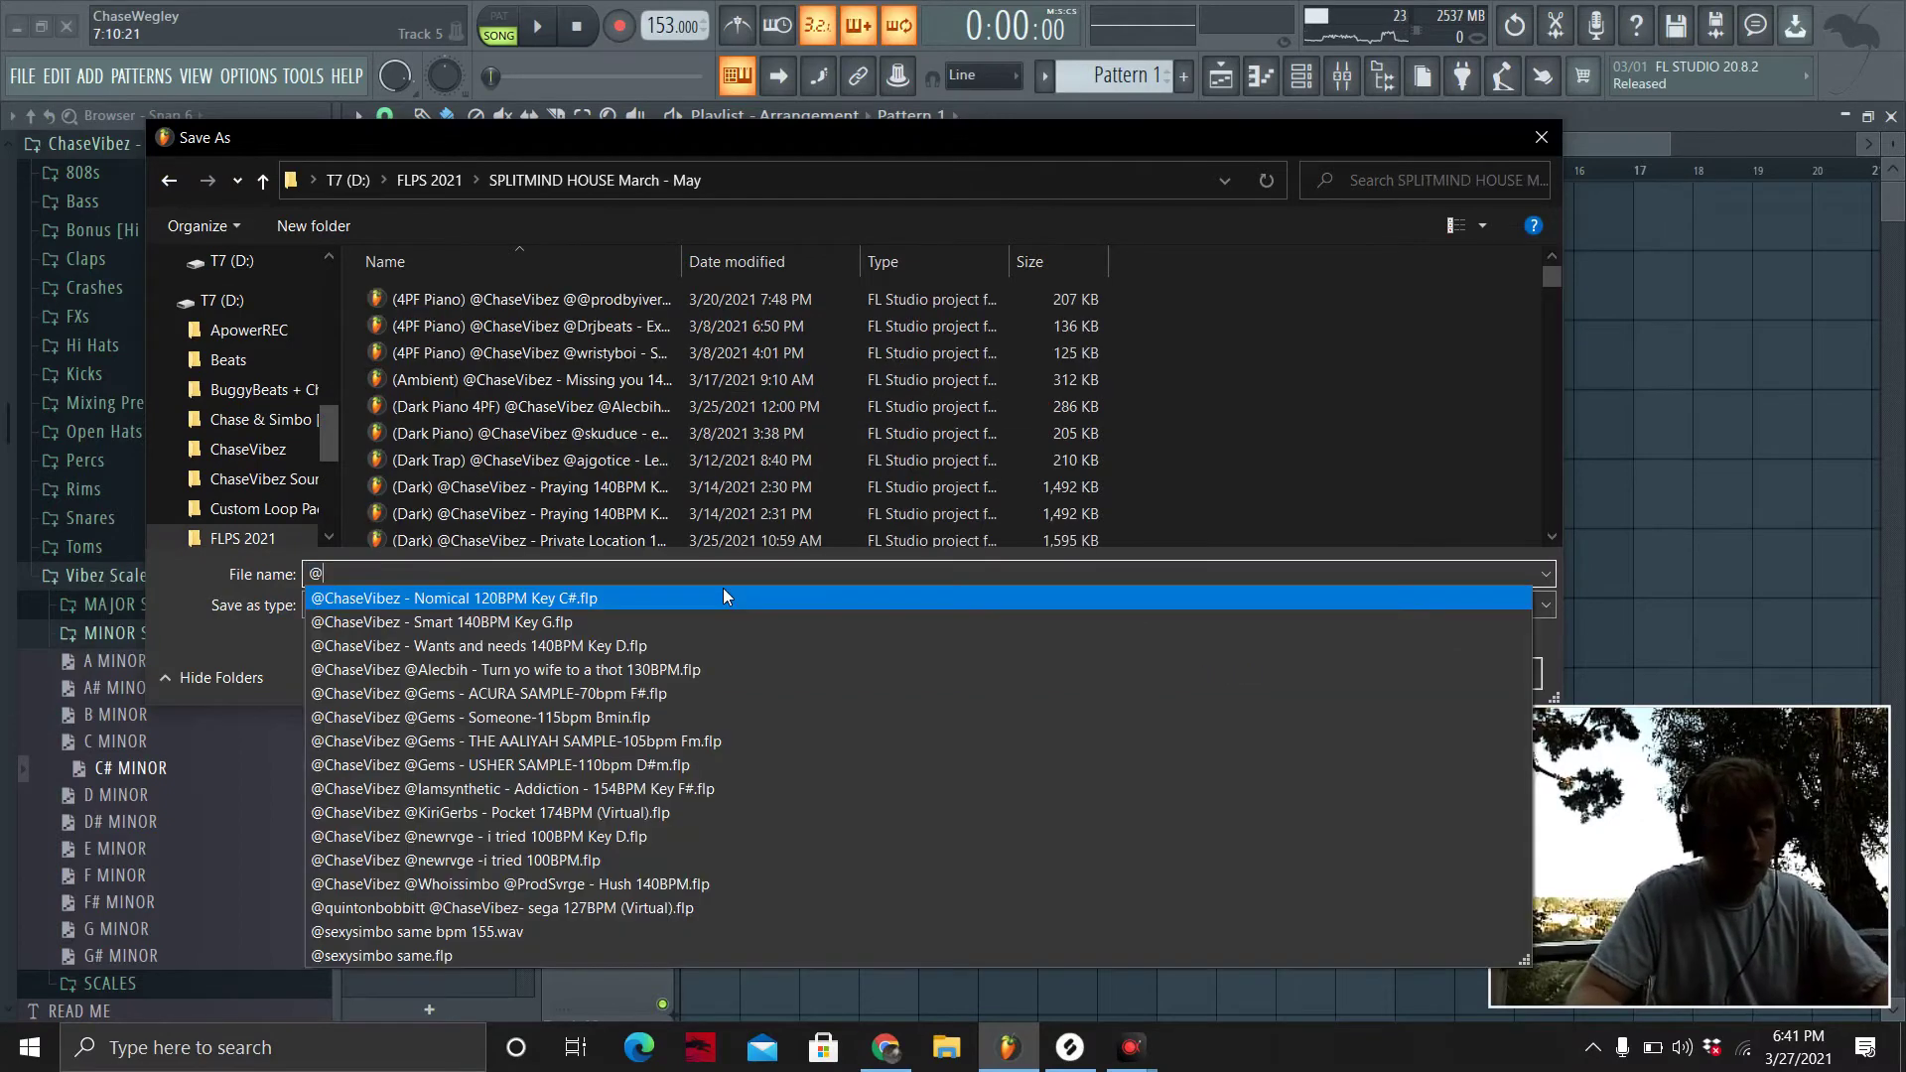
{"action": "key", "text": "BackSpace"}
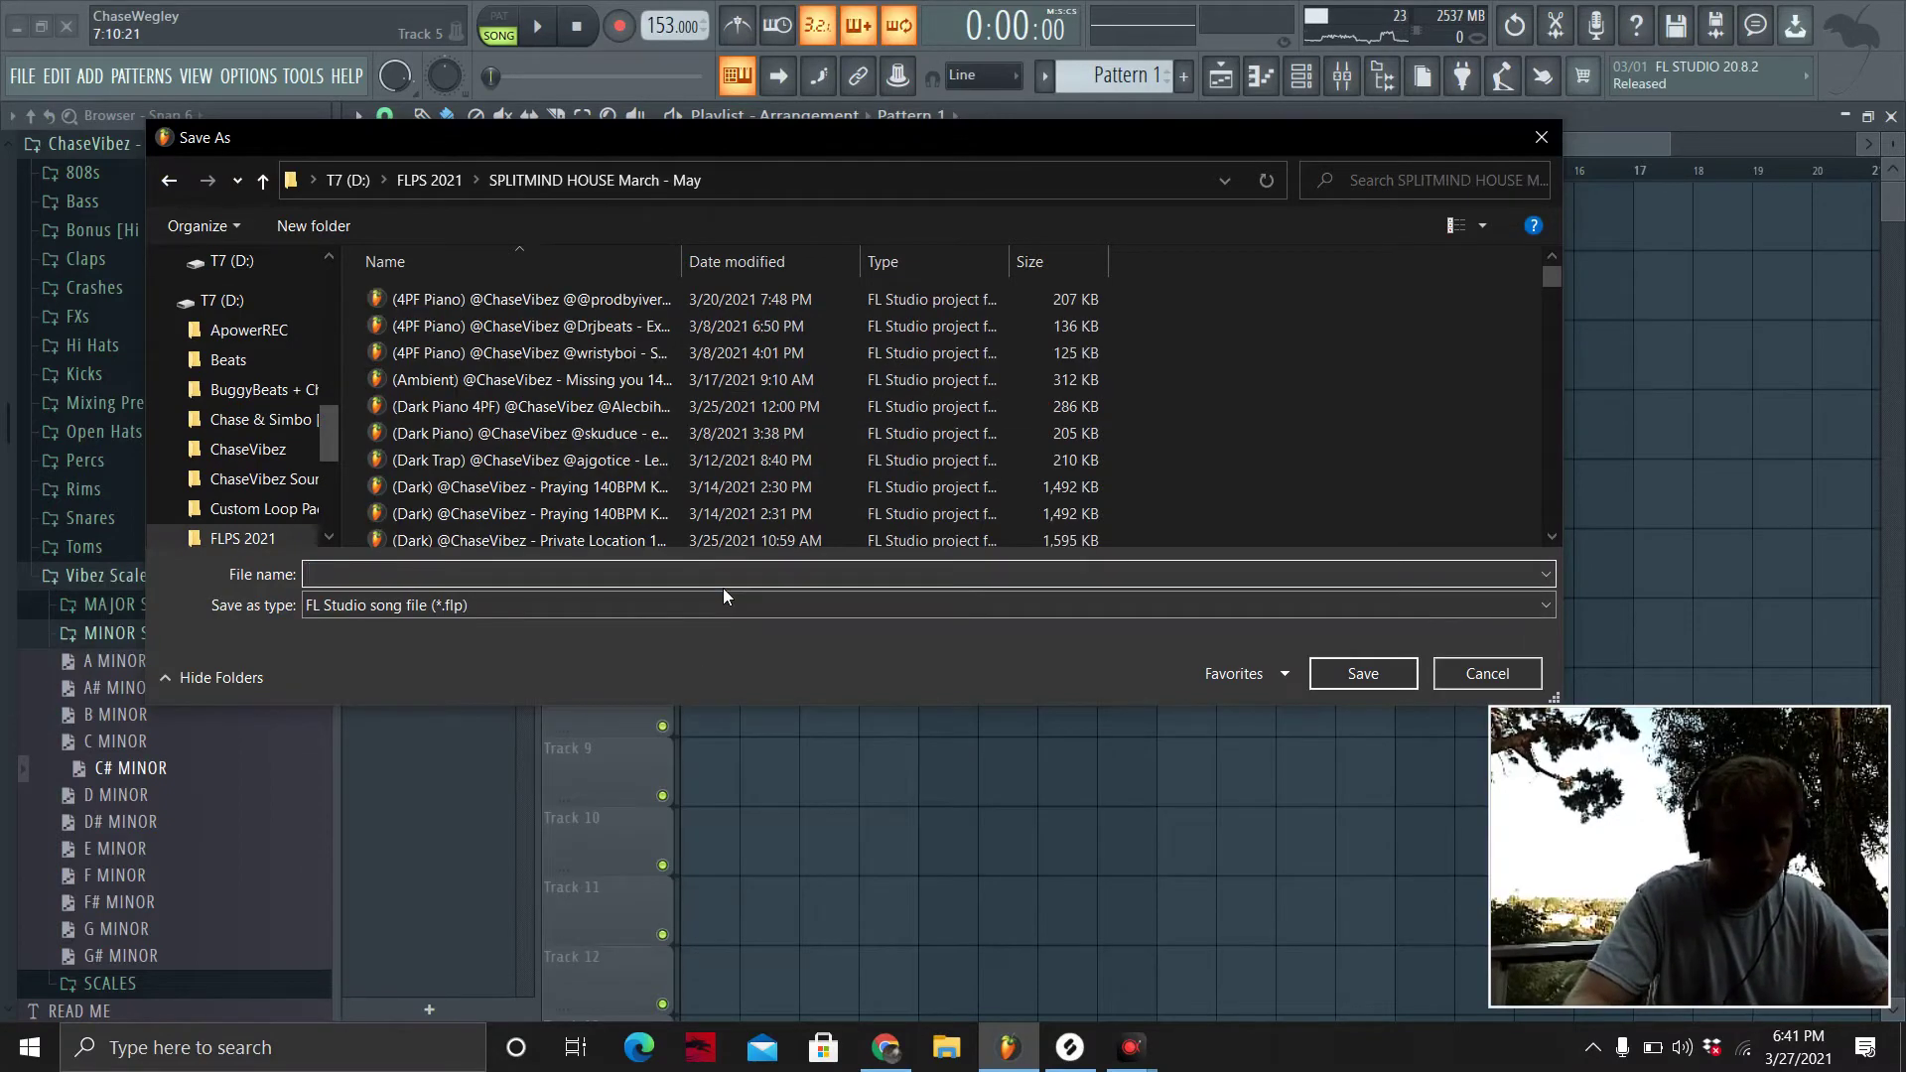
{"action": "type", "text": "("}
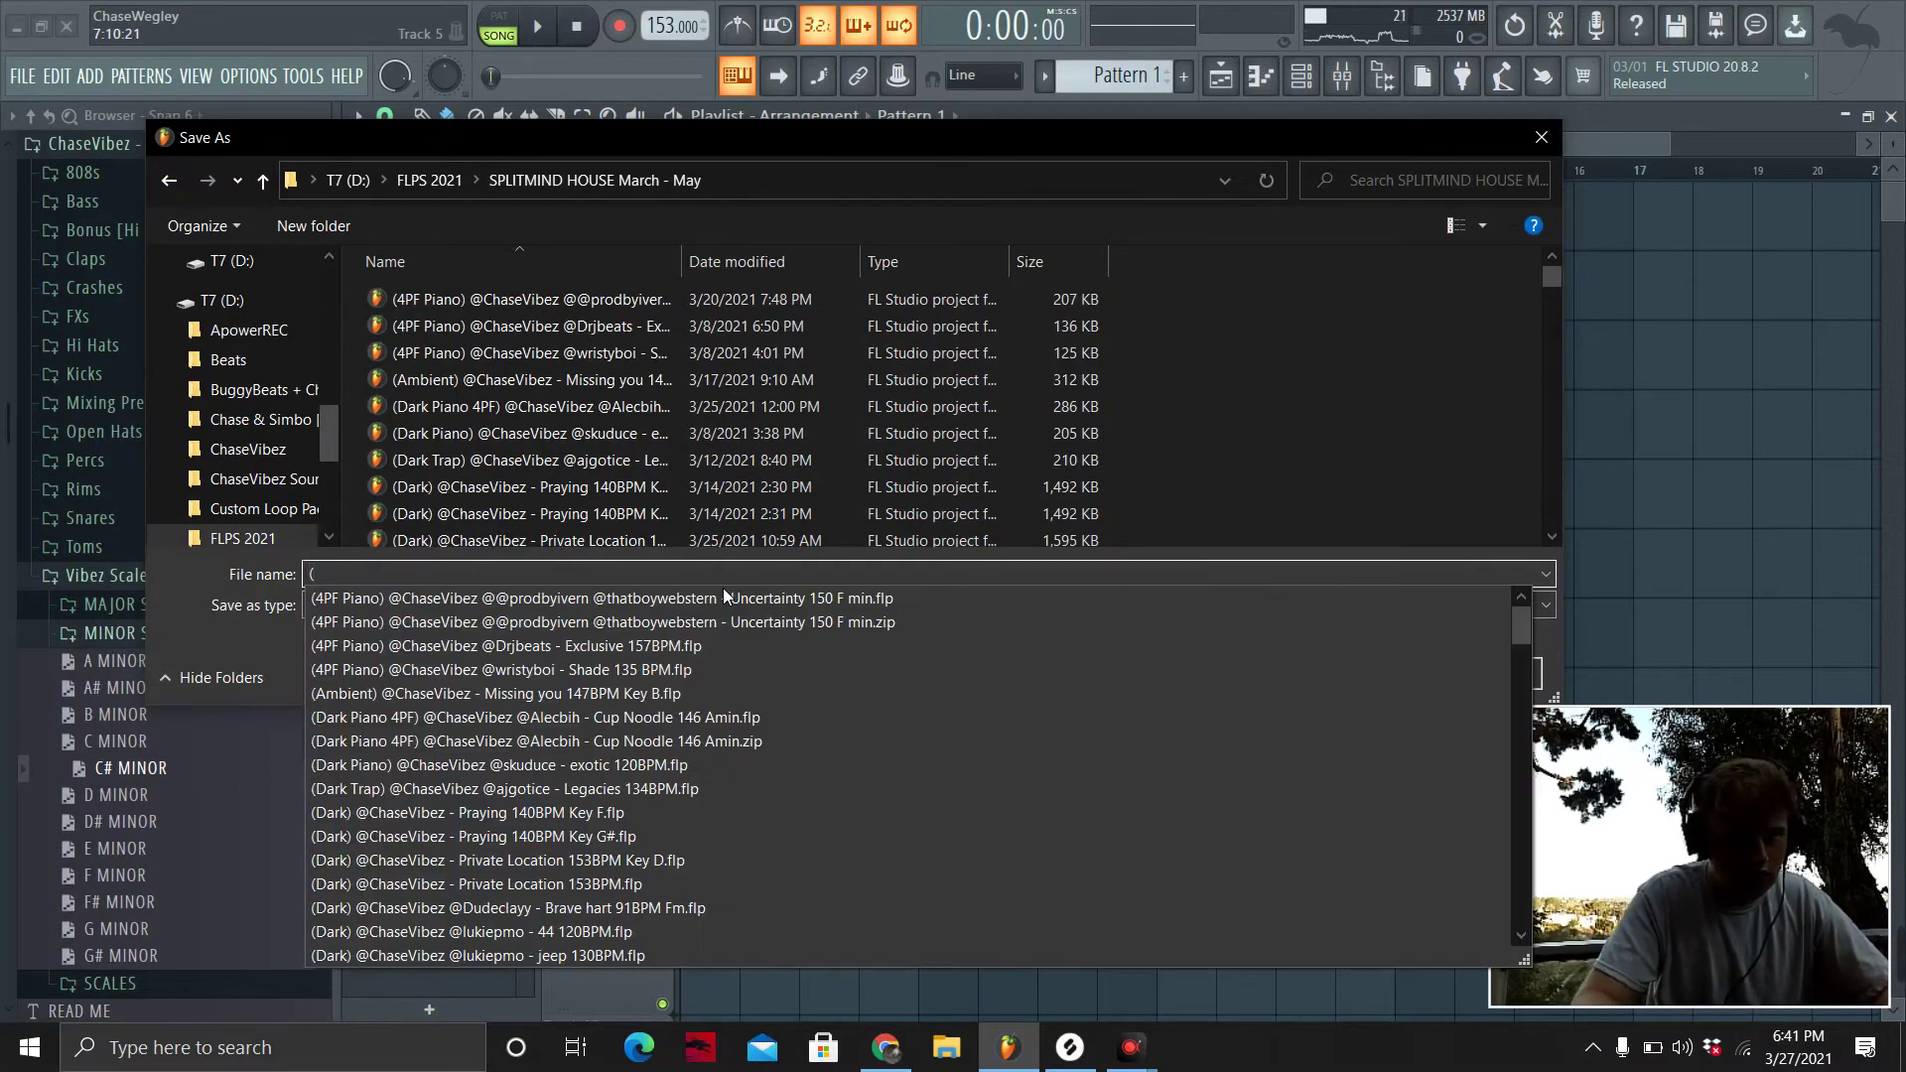
{"action": "type", "text": "Virtual"}
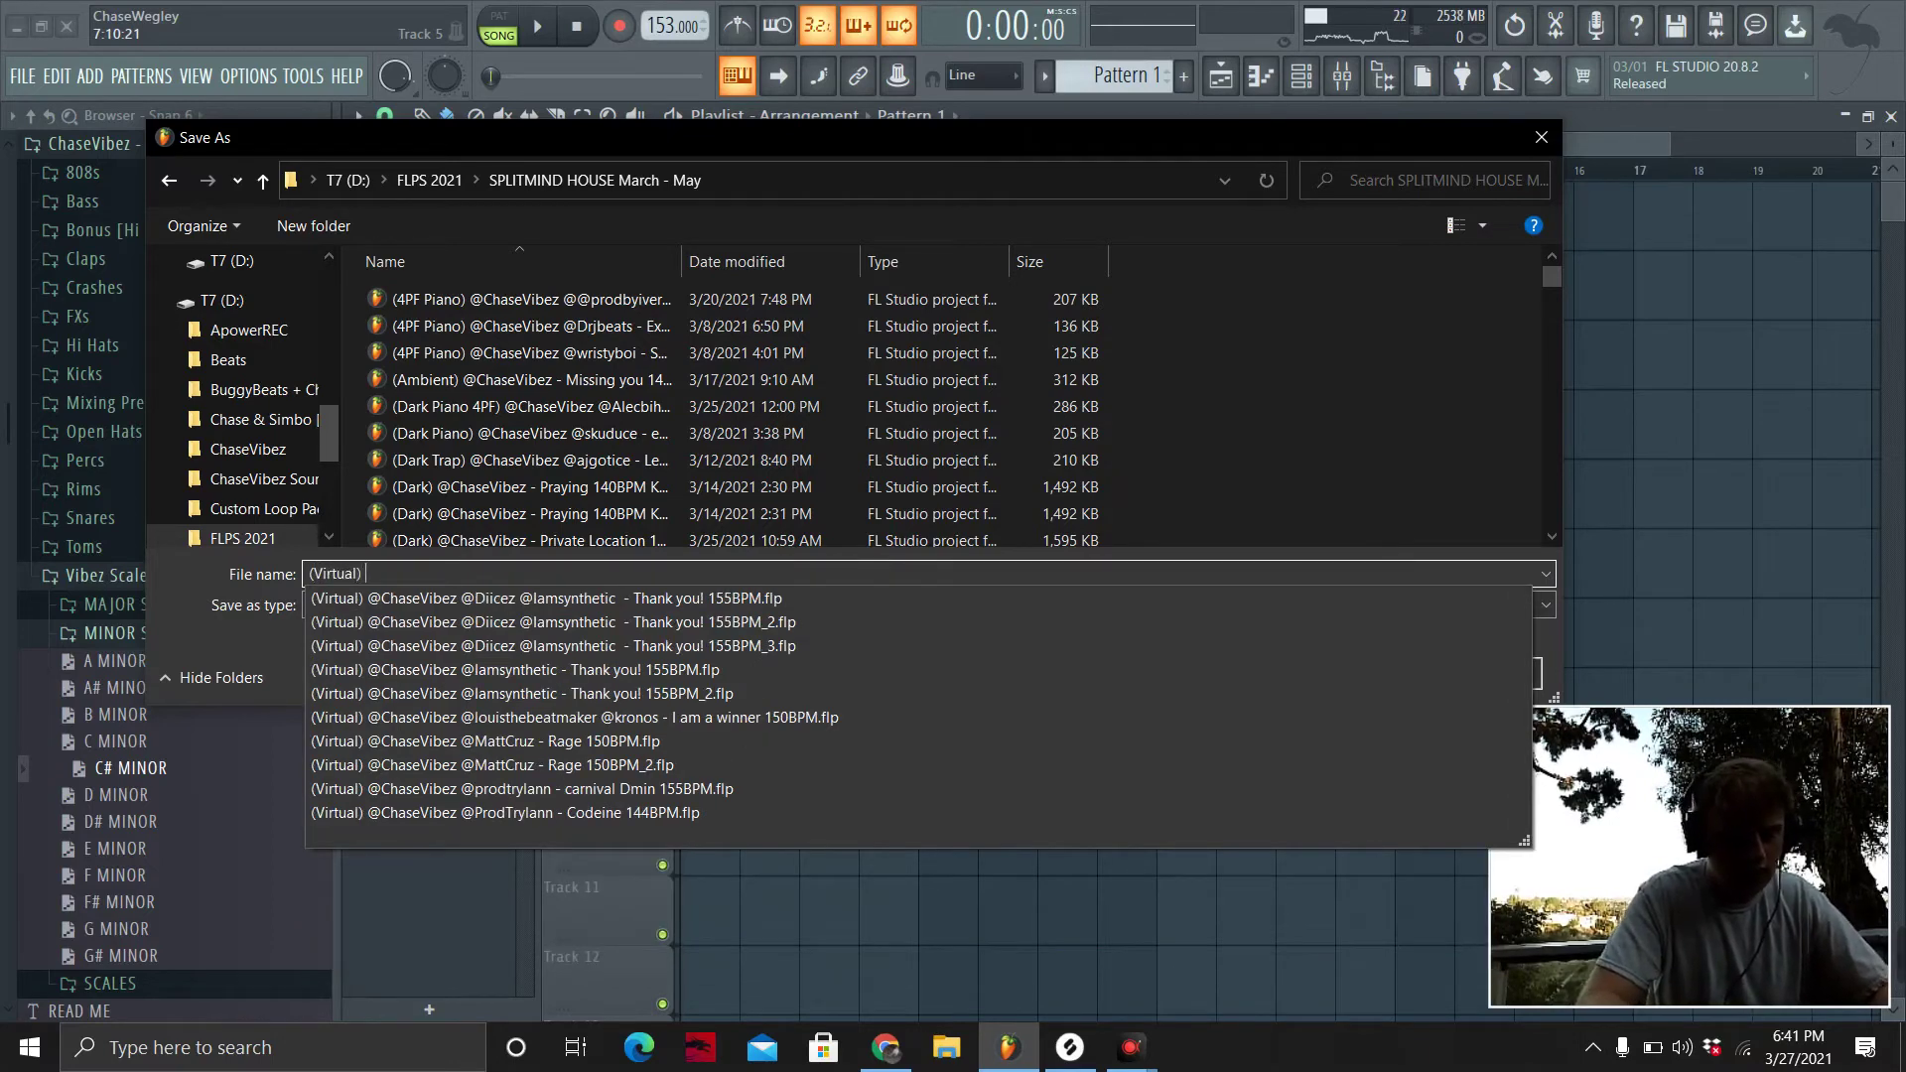
{"action": "type", "text": "#"}
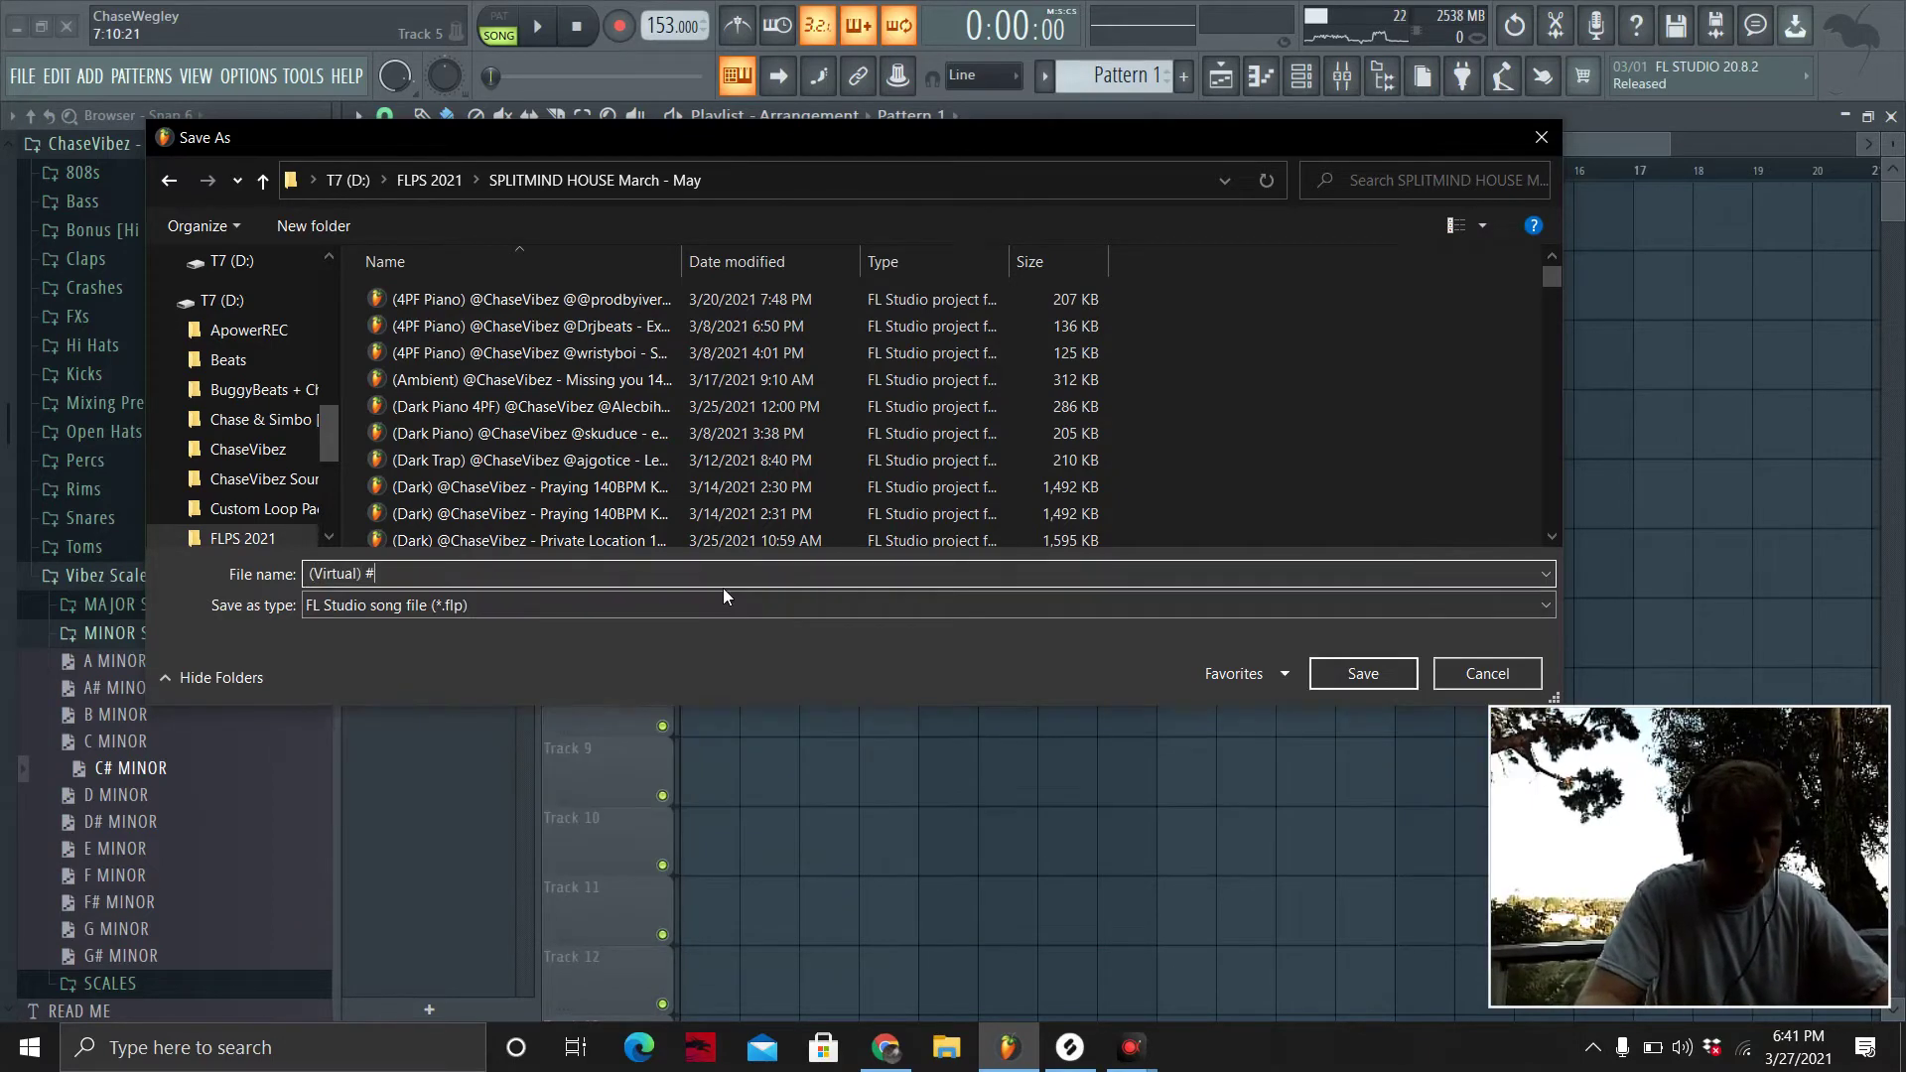
{"action": "key", "text": "BackSpace"}
{"action": "type", "text": "@"}
{"action": "key", "text": "BackSpace"}
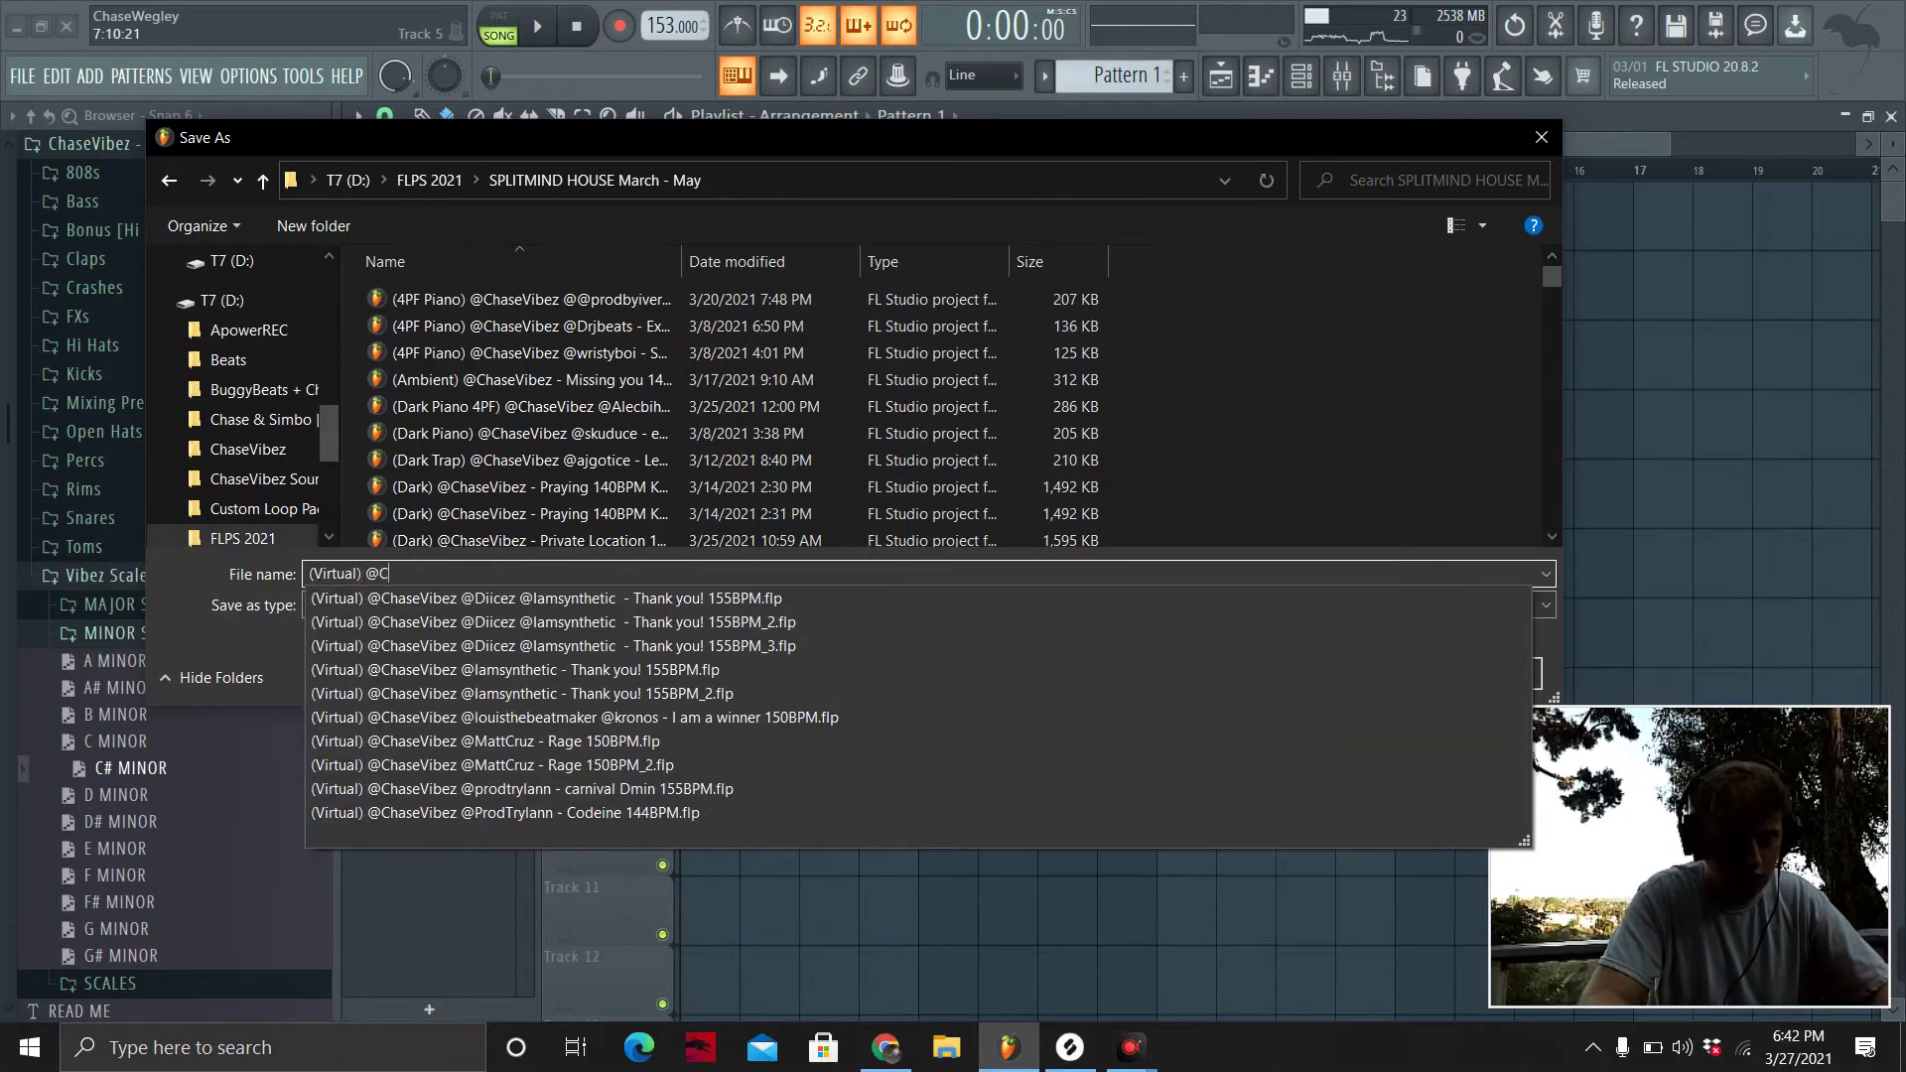
{"action": "type", "text": "@ChaseVibez"}
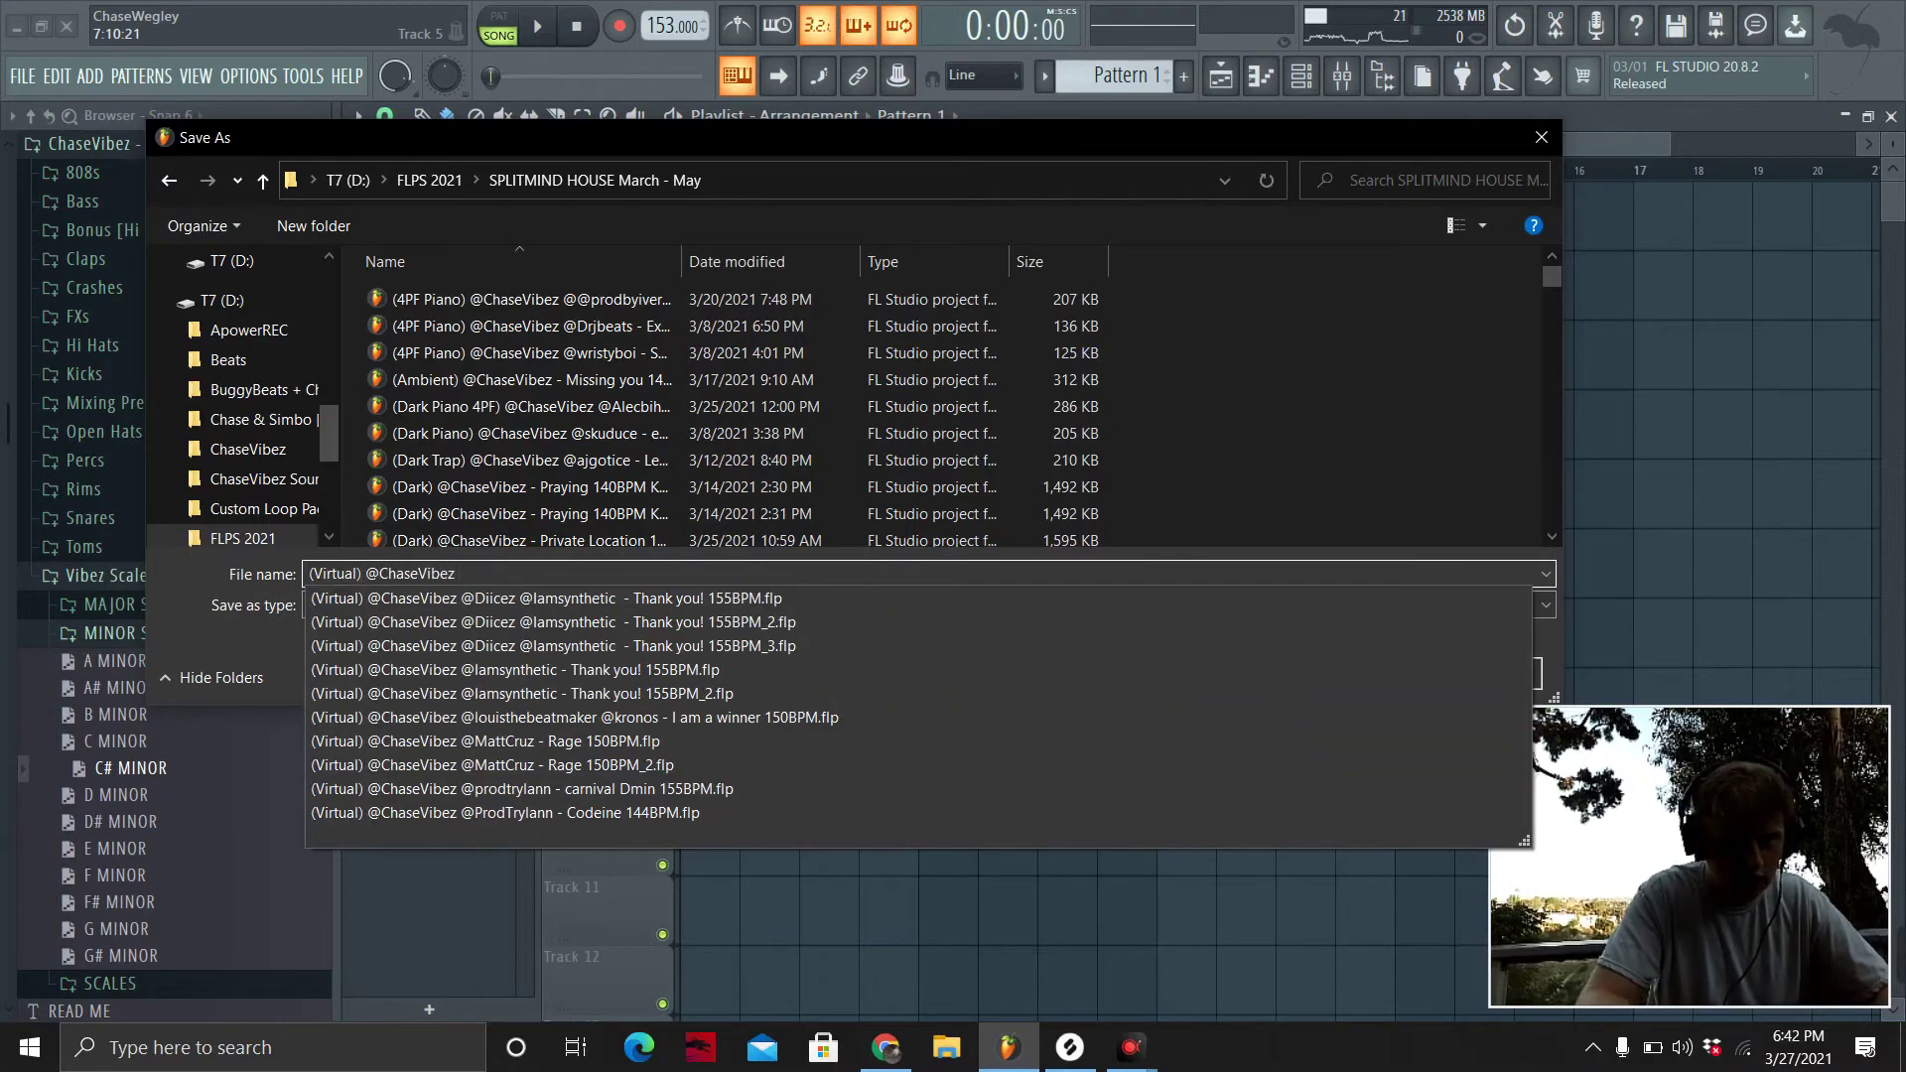
{"action": "type", "text": " - Hills 153BPM Key D"}
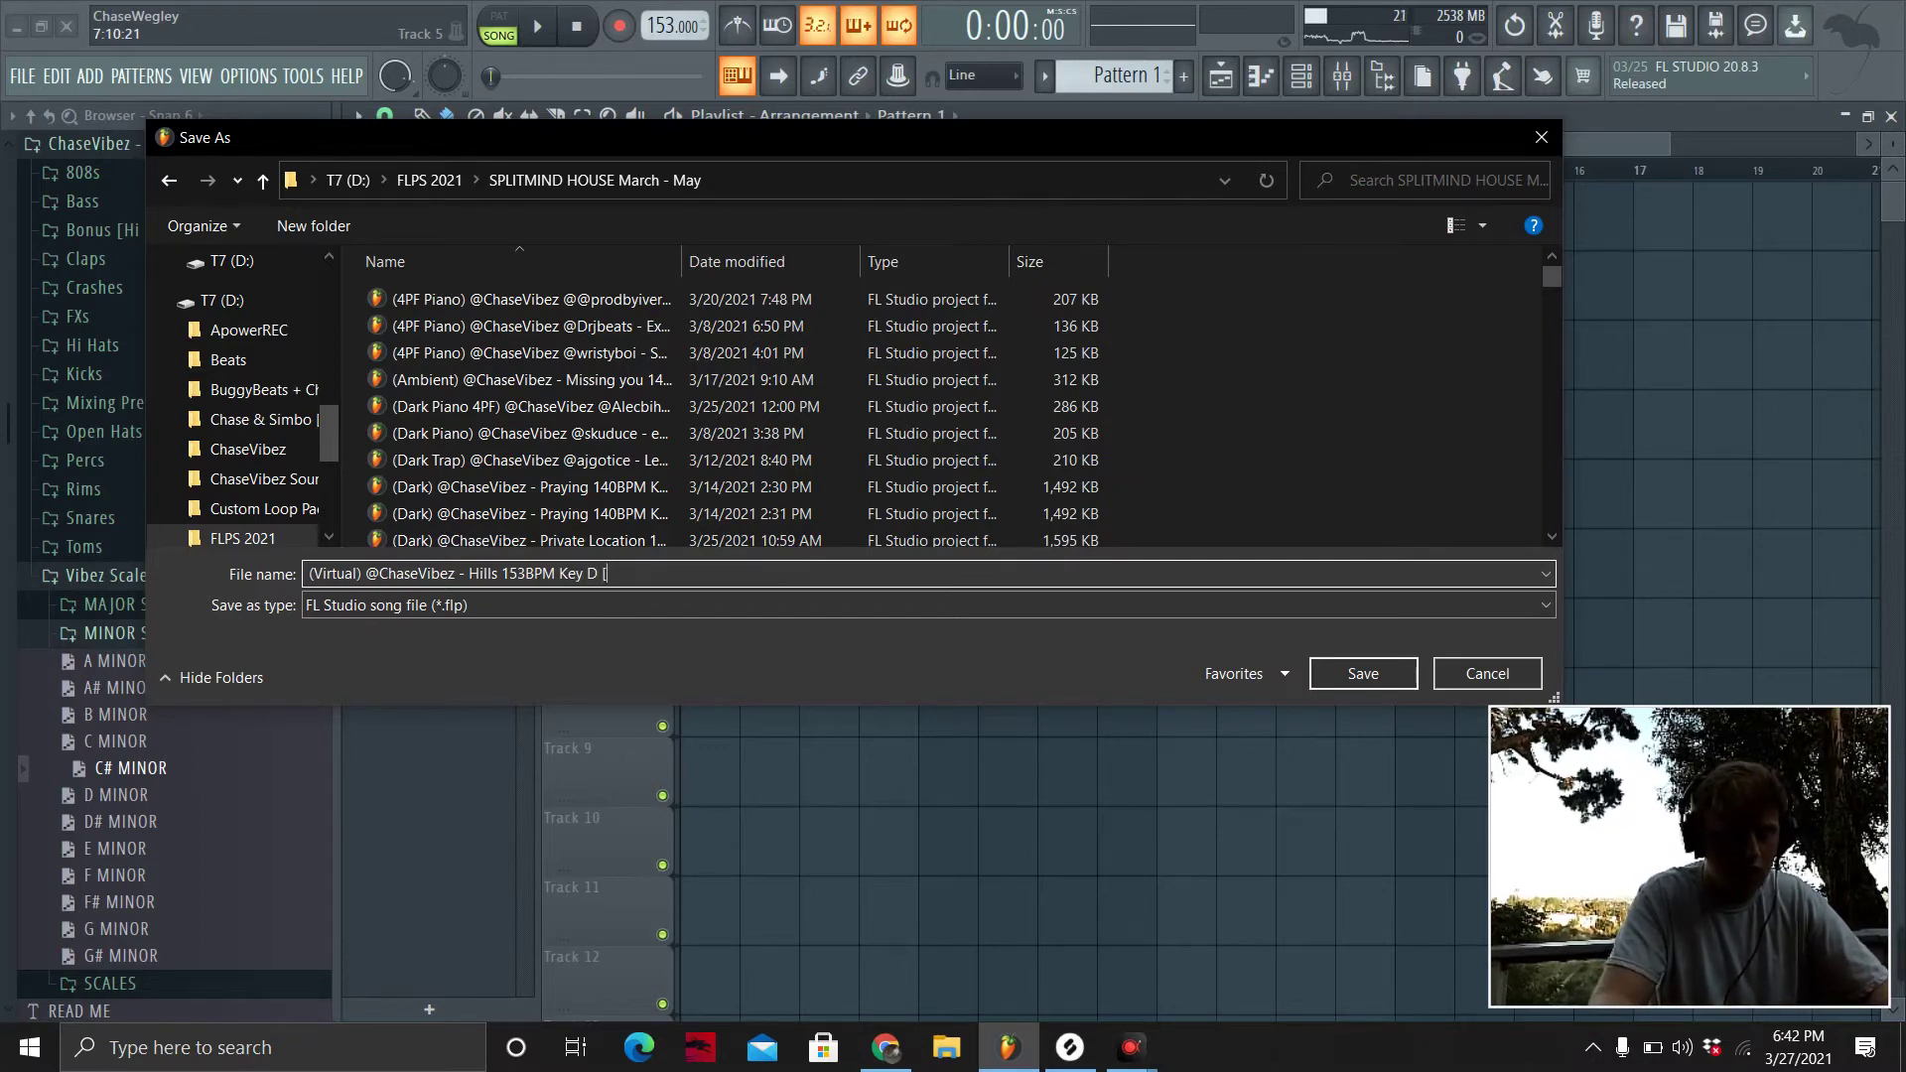
{"action": "key", "text": "Return"}
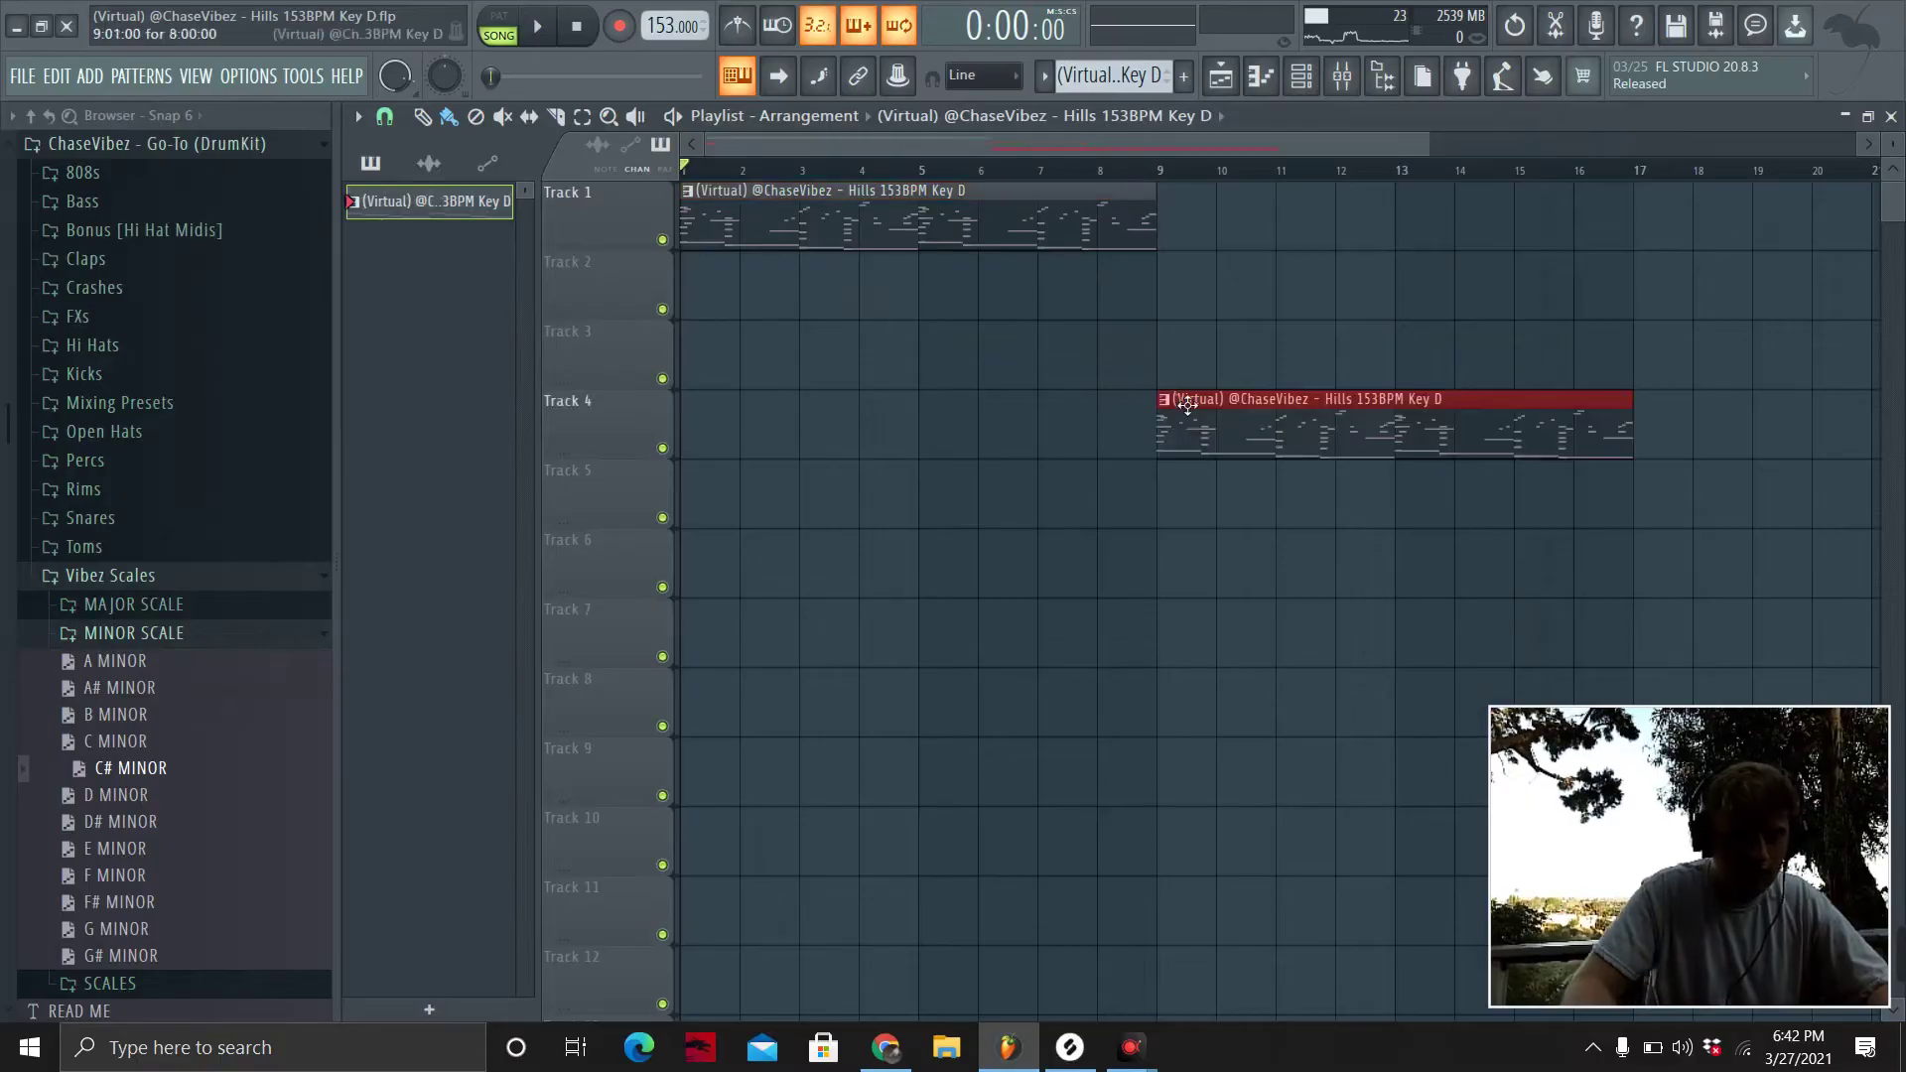
Split the pattern by channel onto tracks 1 to 5 and repeat the eight-bar clips up to bar 41.
{"action": "left_click_drag", "start_coordinate": [1390, 427], "coordinate": [838, 272]}
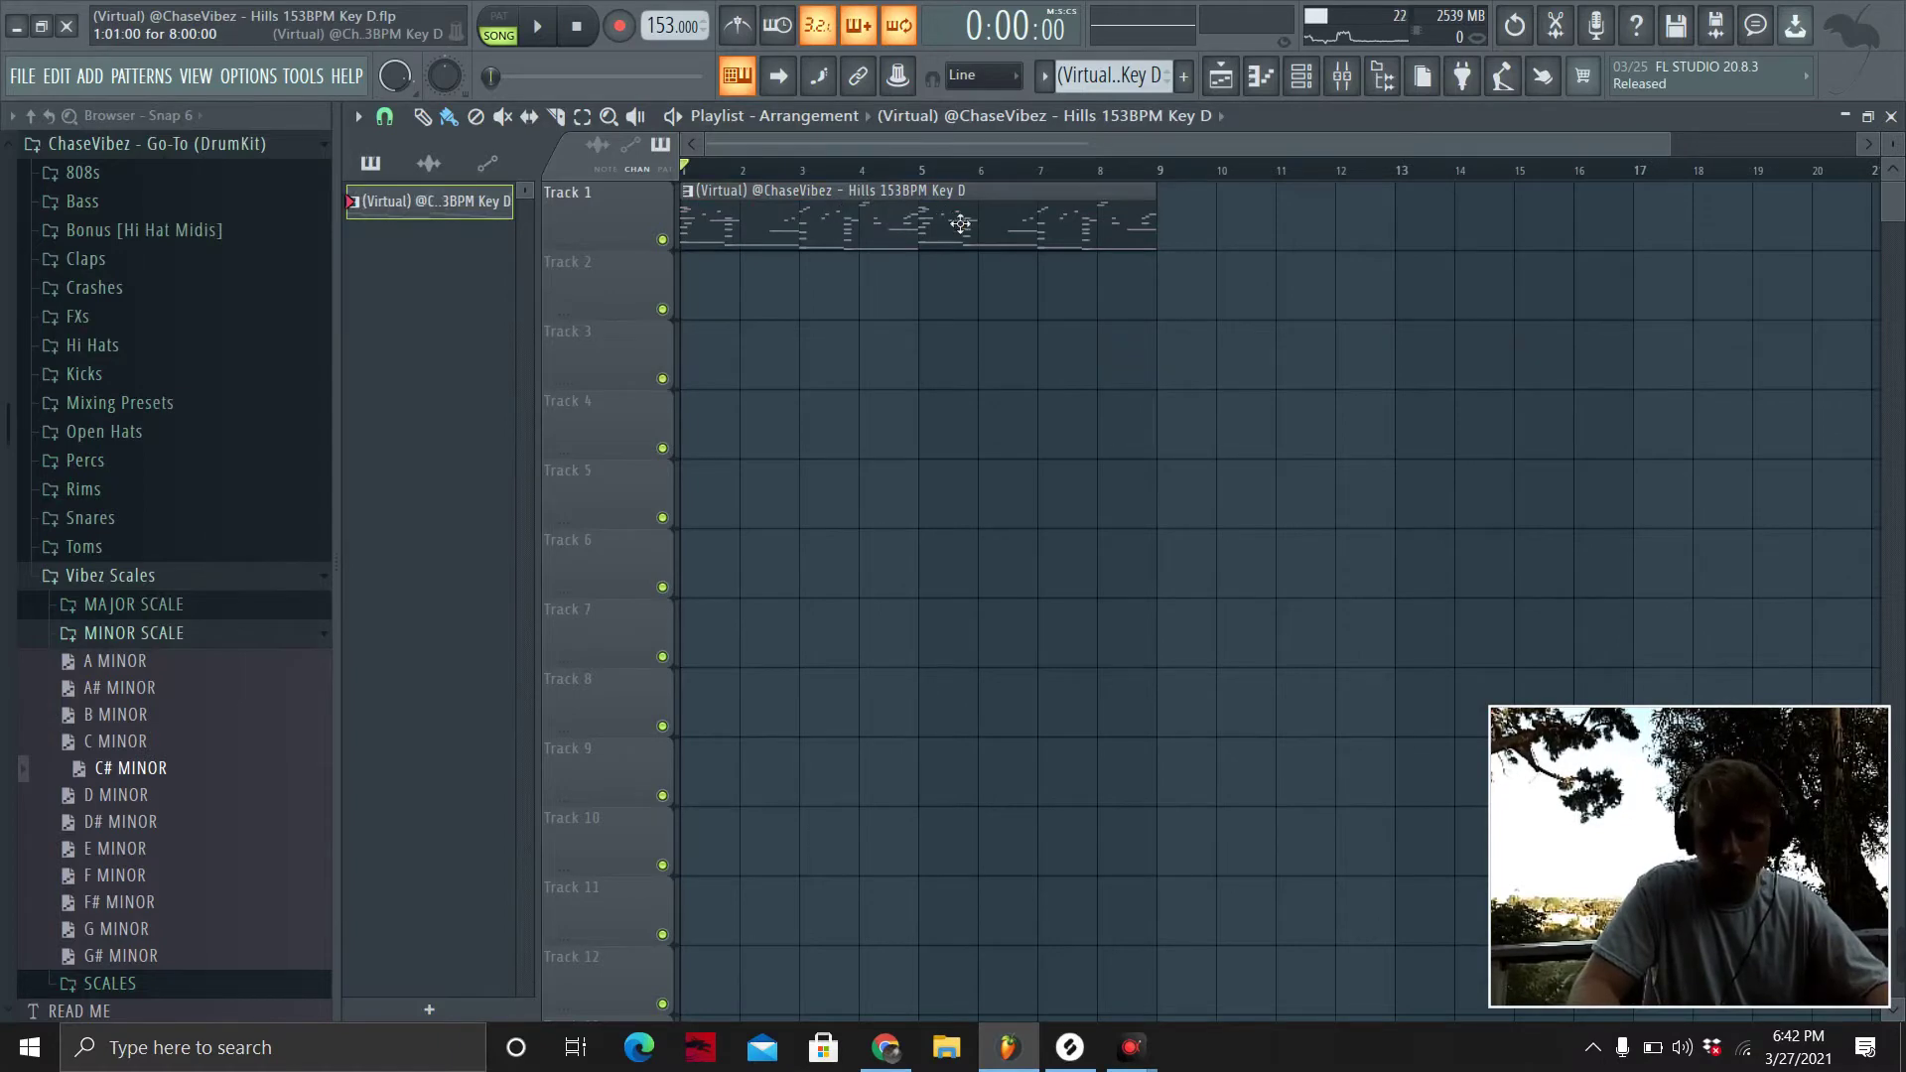
{"action": "left_click", "coordinate": [990, 281]}
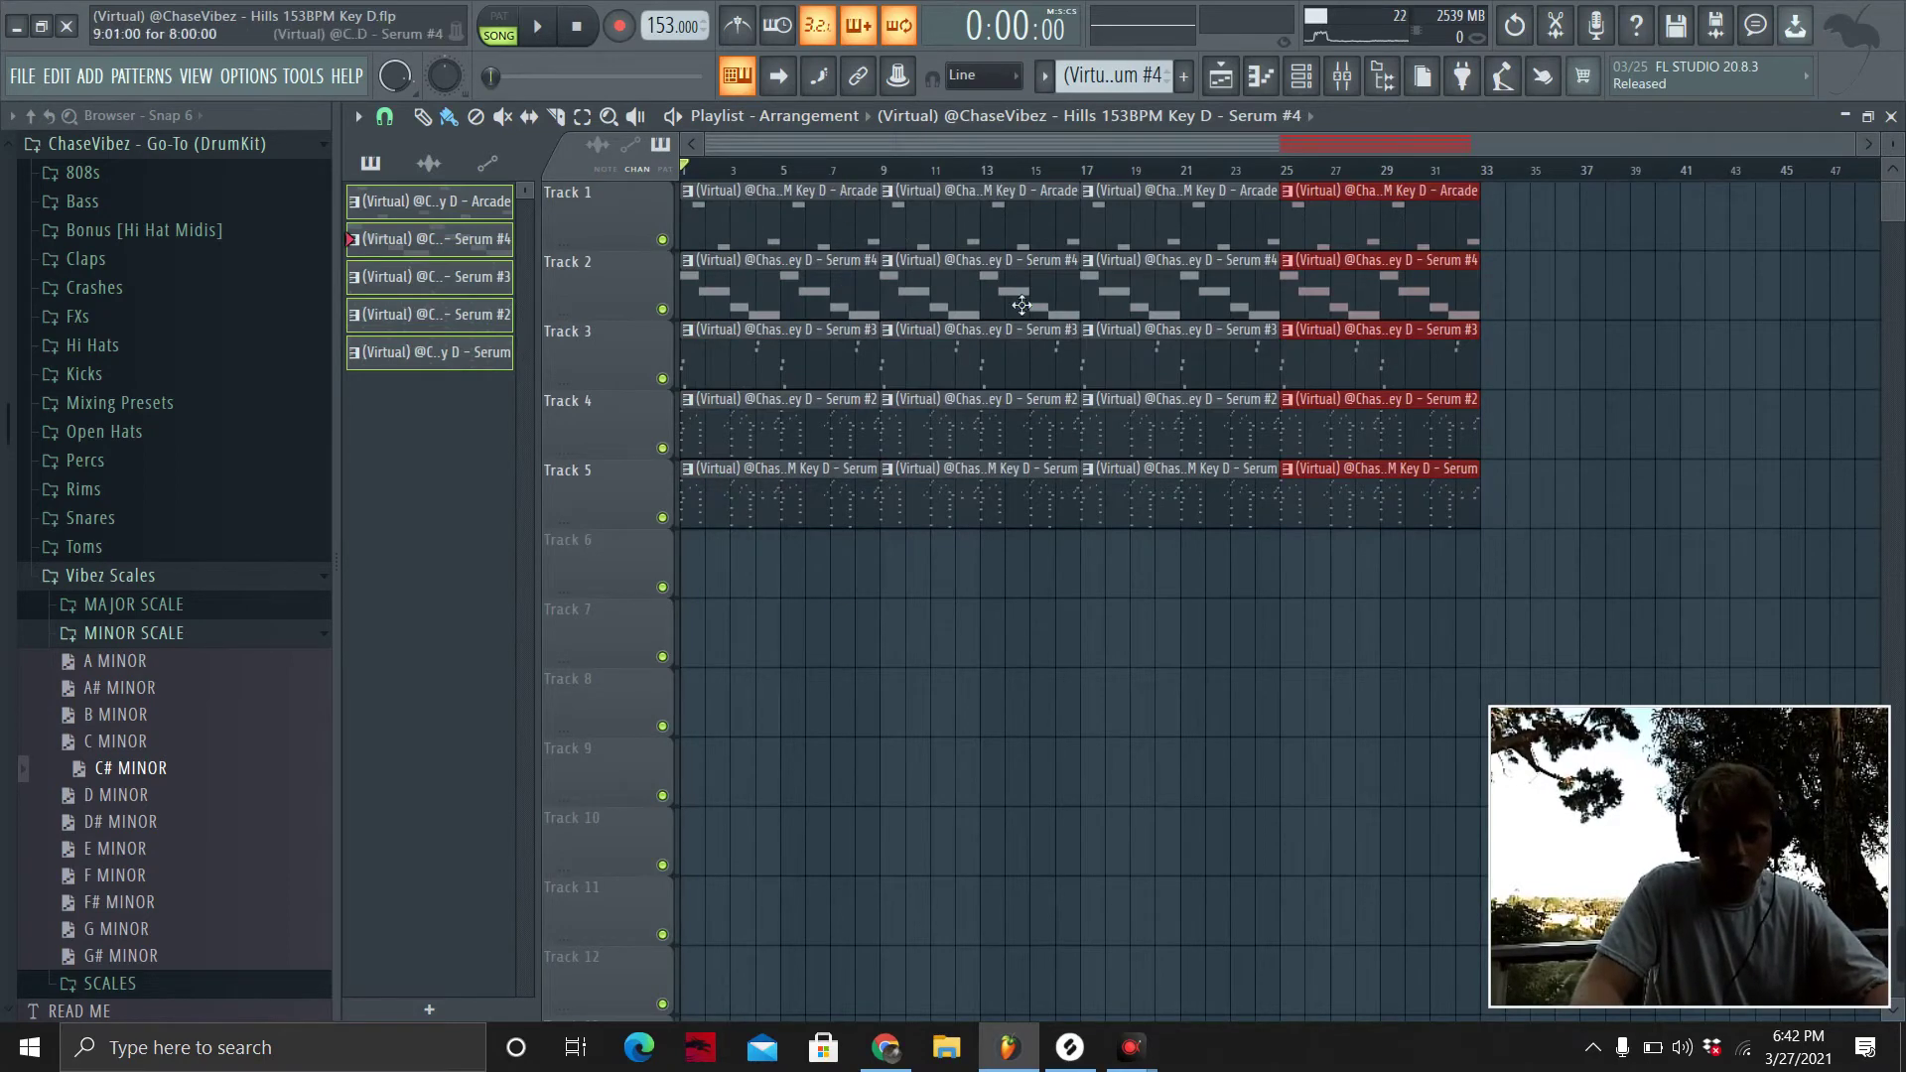
{"action": "key", "text": "ctrl+b"}
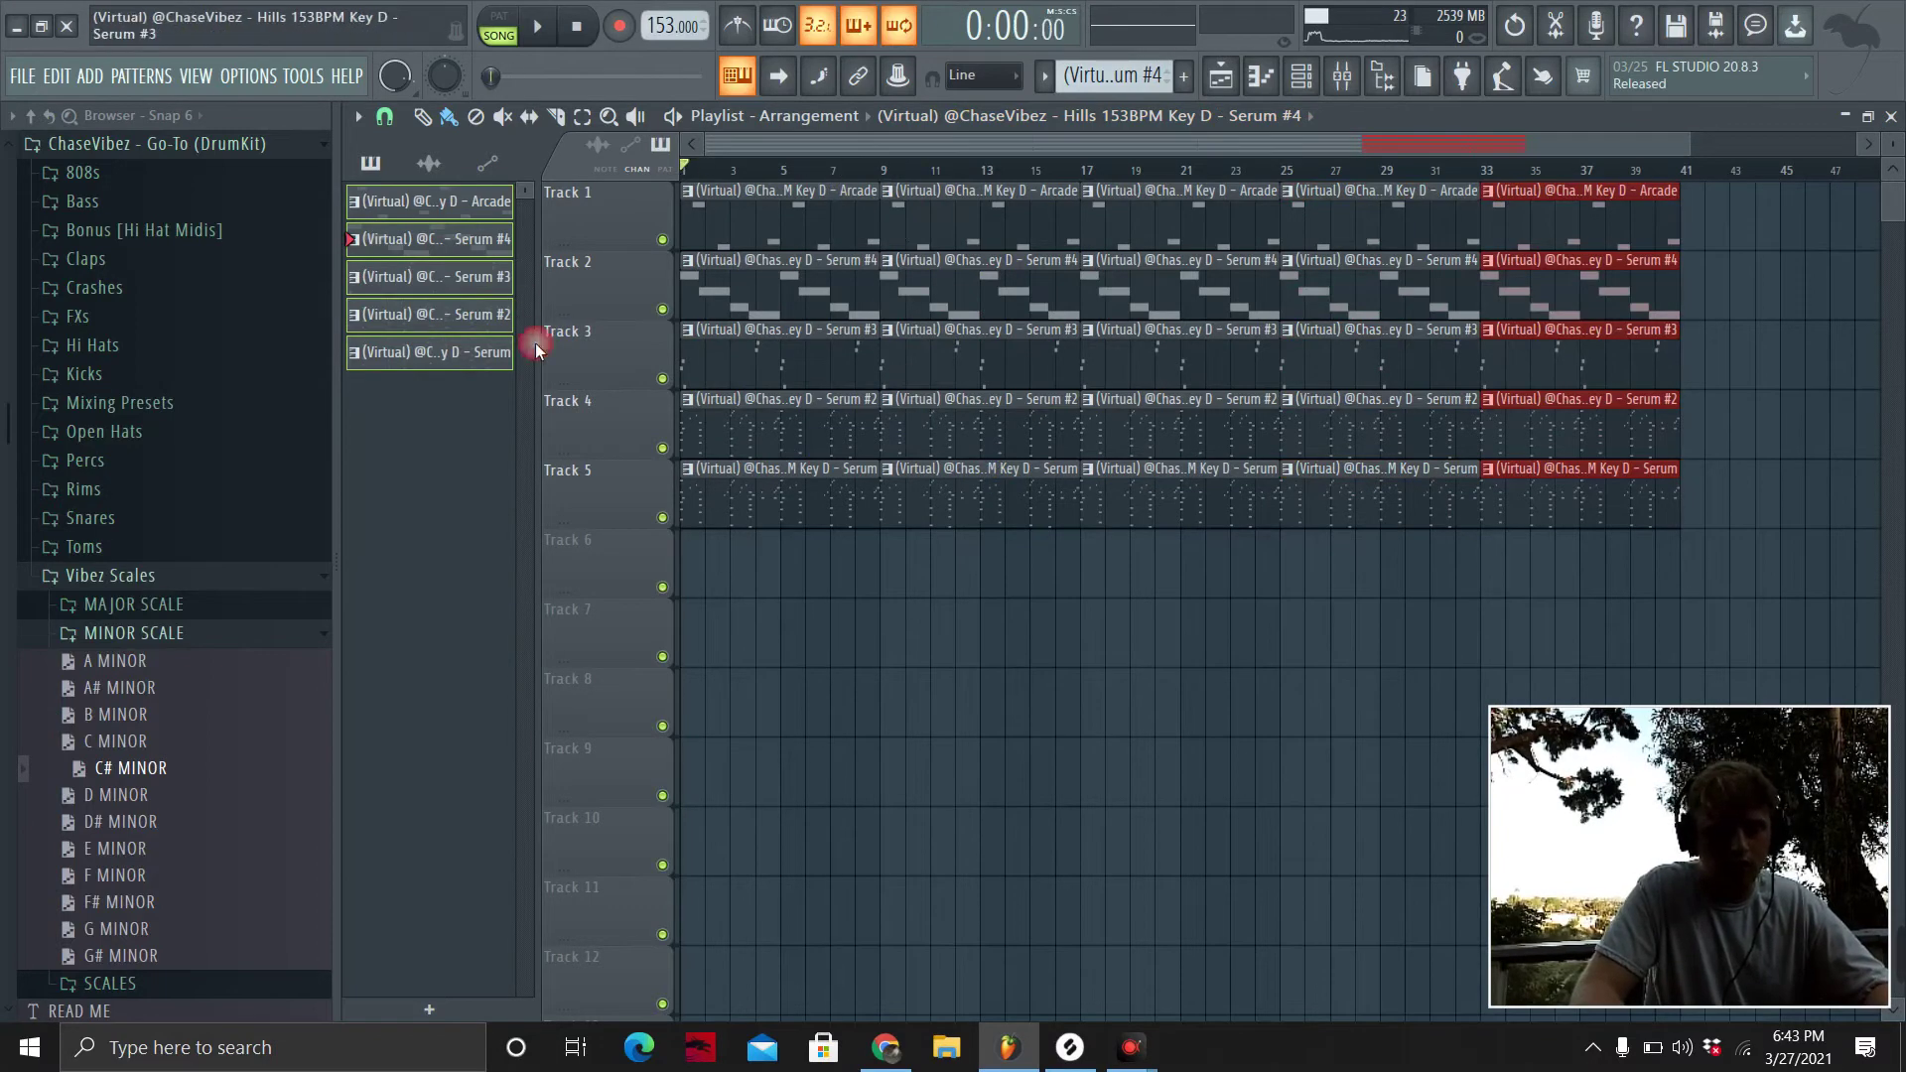
Delete the clips on tracks 1 to 4 at bar 9, tracks 1 to 3 at bar 17 and tracks 1 and 2 at bar 25.
{"action": "right_click", "coordinate": [976, 443]}
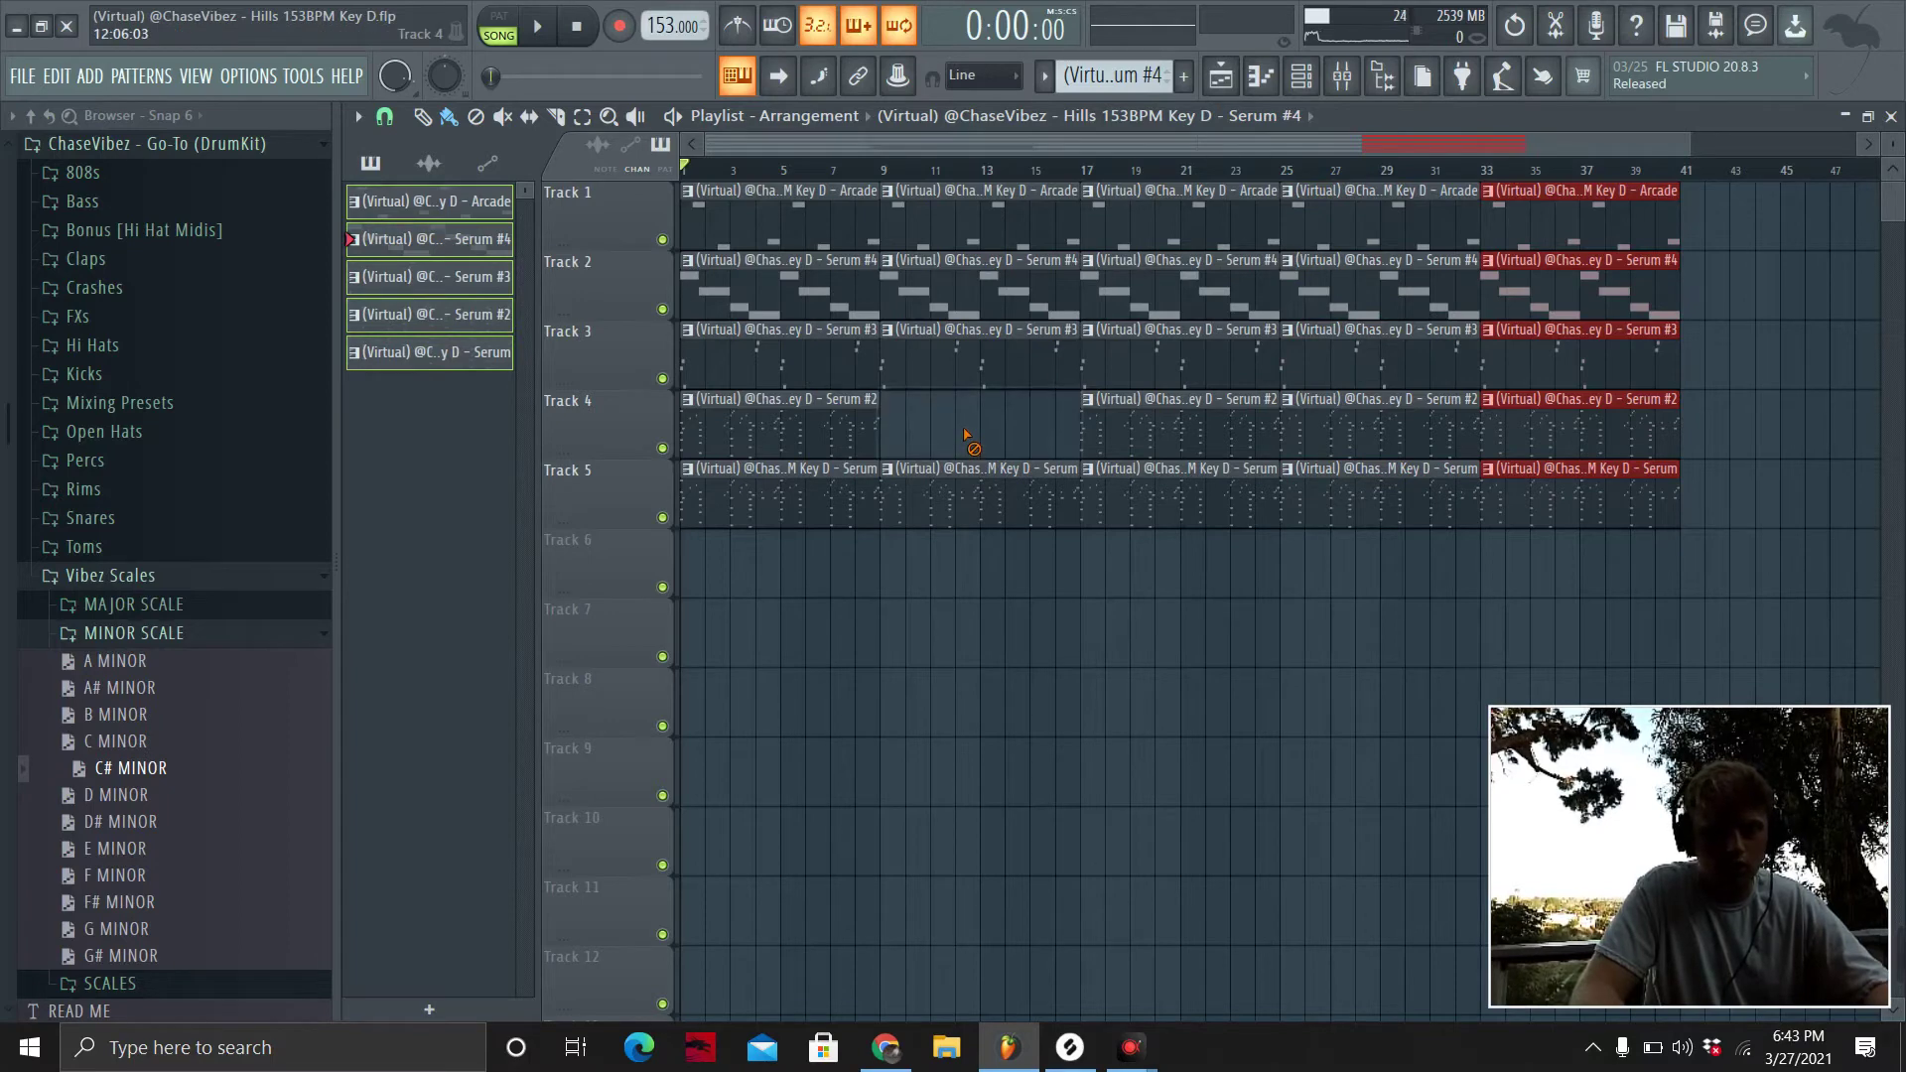
{"action": "right_click", "coordinate": [976, 362]}
{"action": "right_click", "coordinate": [981, 290]}
{"action": "right_click", "coordinate": [986, 221]}
{"action": "right_click", "coordinate": [1213, 349]}
{"action": "right_click", "coordinate": [1216, 288]}
{"action": "right_click", "coordinate": [1221, 220]}
{"action": "right_click", "coordinate": [1314, 317]}
{"action": "right_click", "coordinate": [1380, 221]}
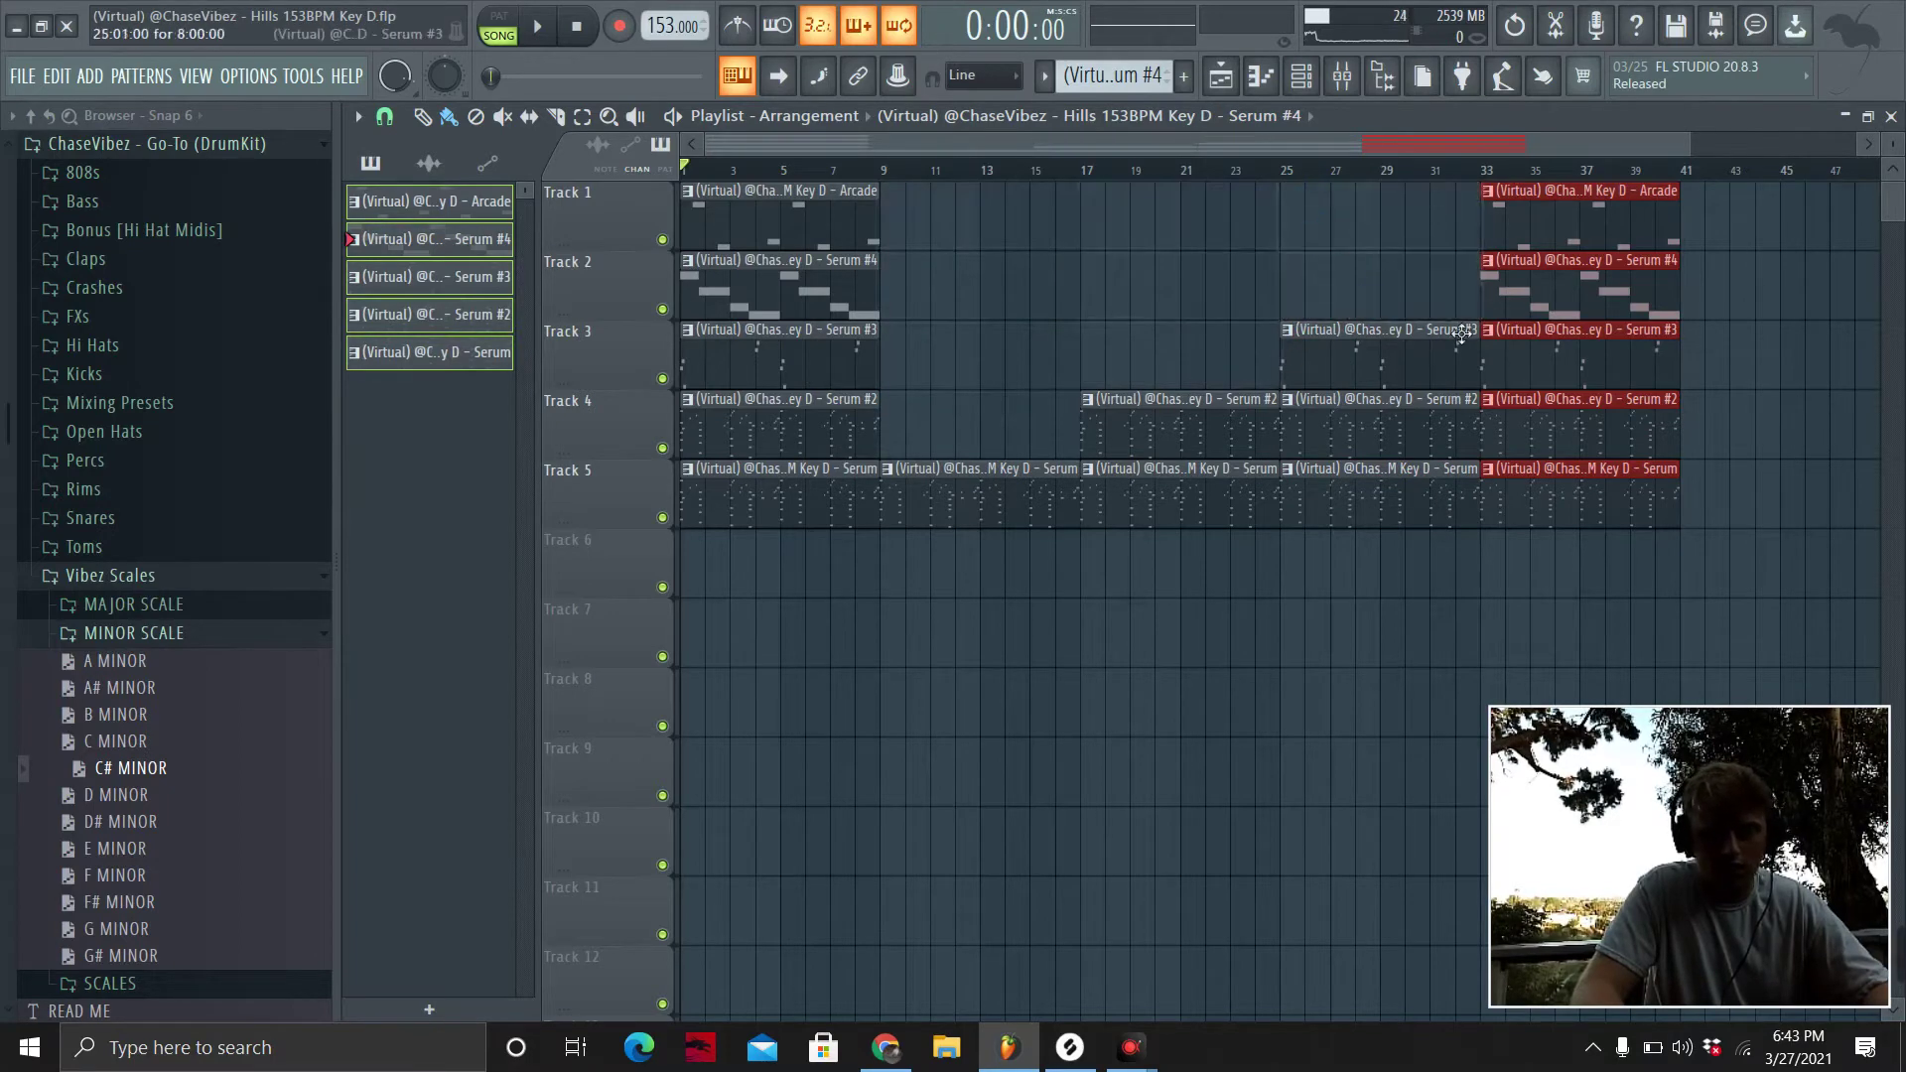
Delete the Arcade, Serum #3, Serum #2 and Serum clips at bar 33, keeping only the Serum #4 clip.
{"action": "right_click", "coordinate": [1563, 231]}
{"action": "right_click", "coordinate": [1581, 374]}
{"action": "right_click", "coordinate": [1574, 428]}
{"action": "right_click", "coordinate": [1565, 480]}
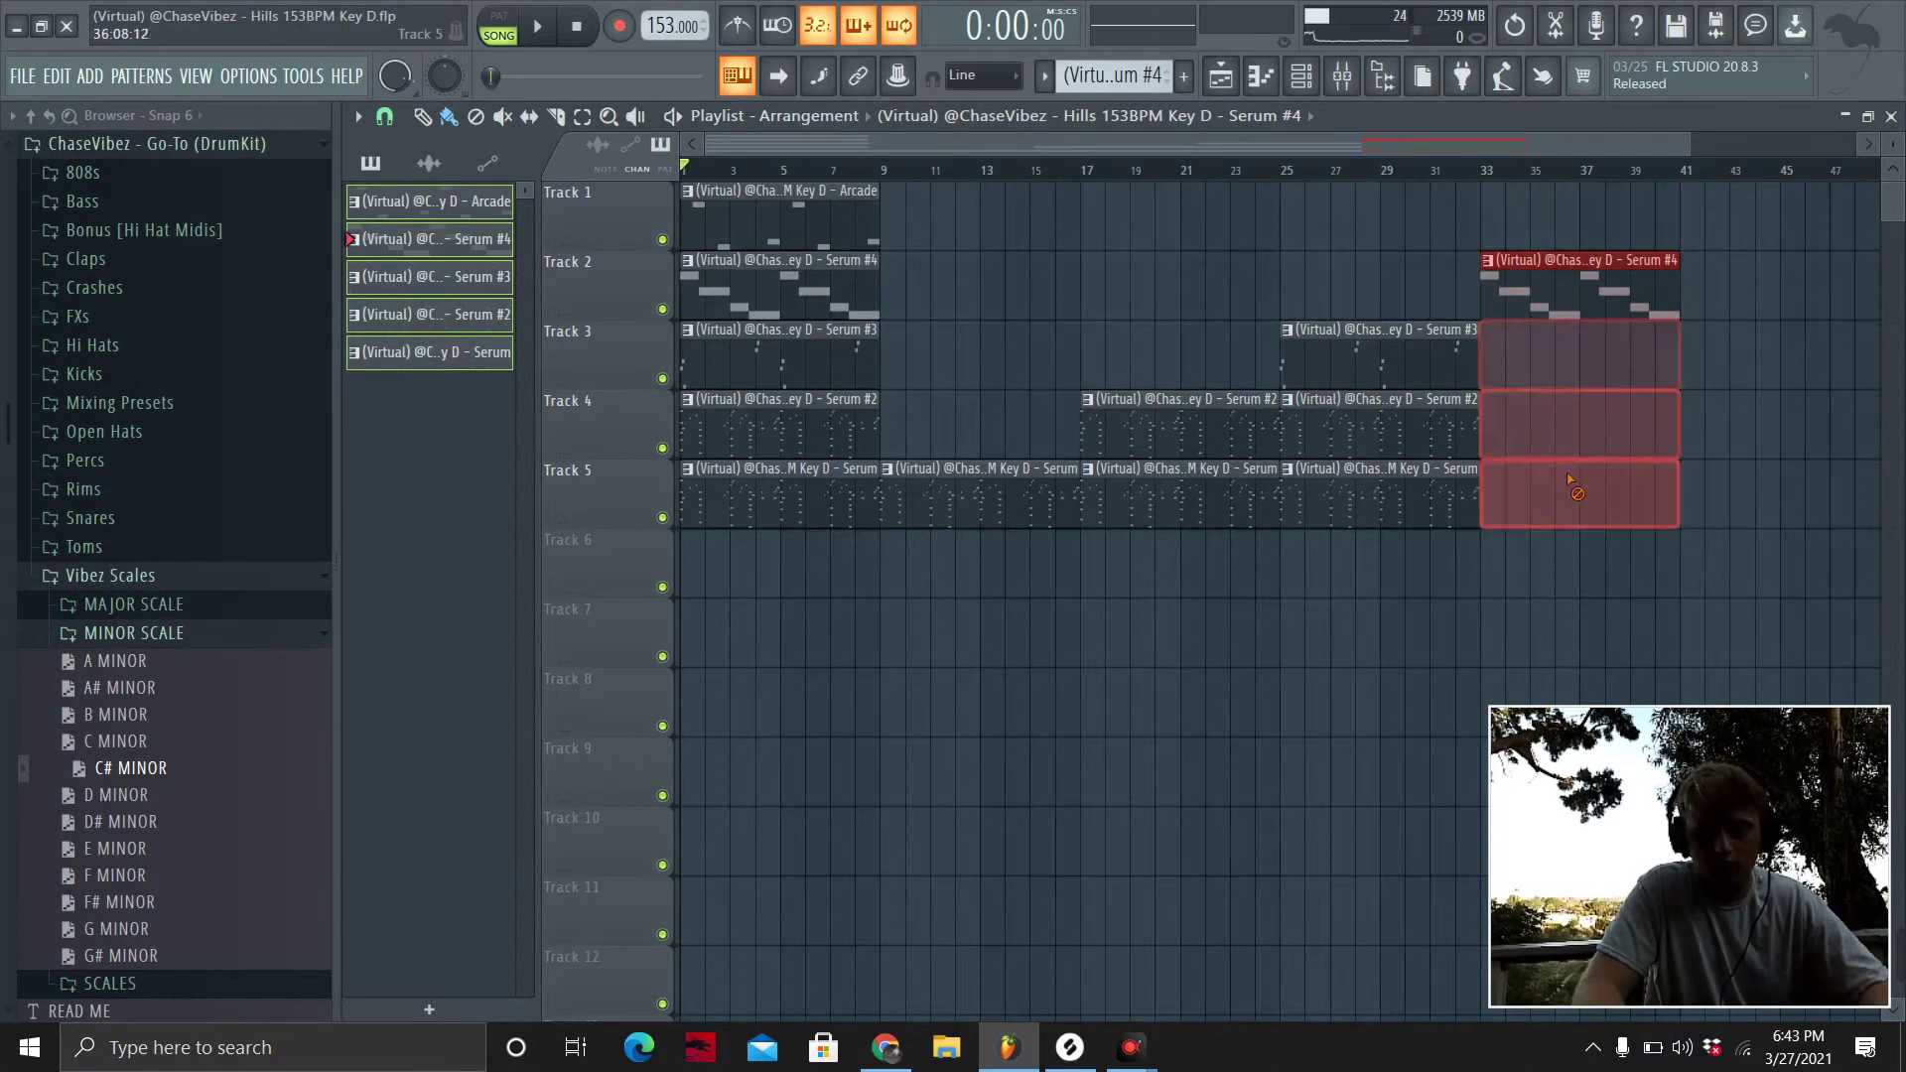
{"action": "right_click", "coordinate": [1438, 377]}
{"action": "right_click", "coordinate": [1375, 427]}
{"action": "left_click", "coordinate": [61, 83]}
{"action": "left_click", "coordinate": [89, 114]}
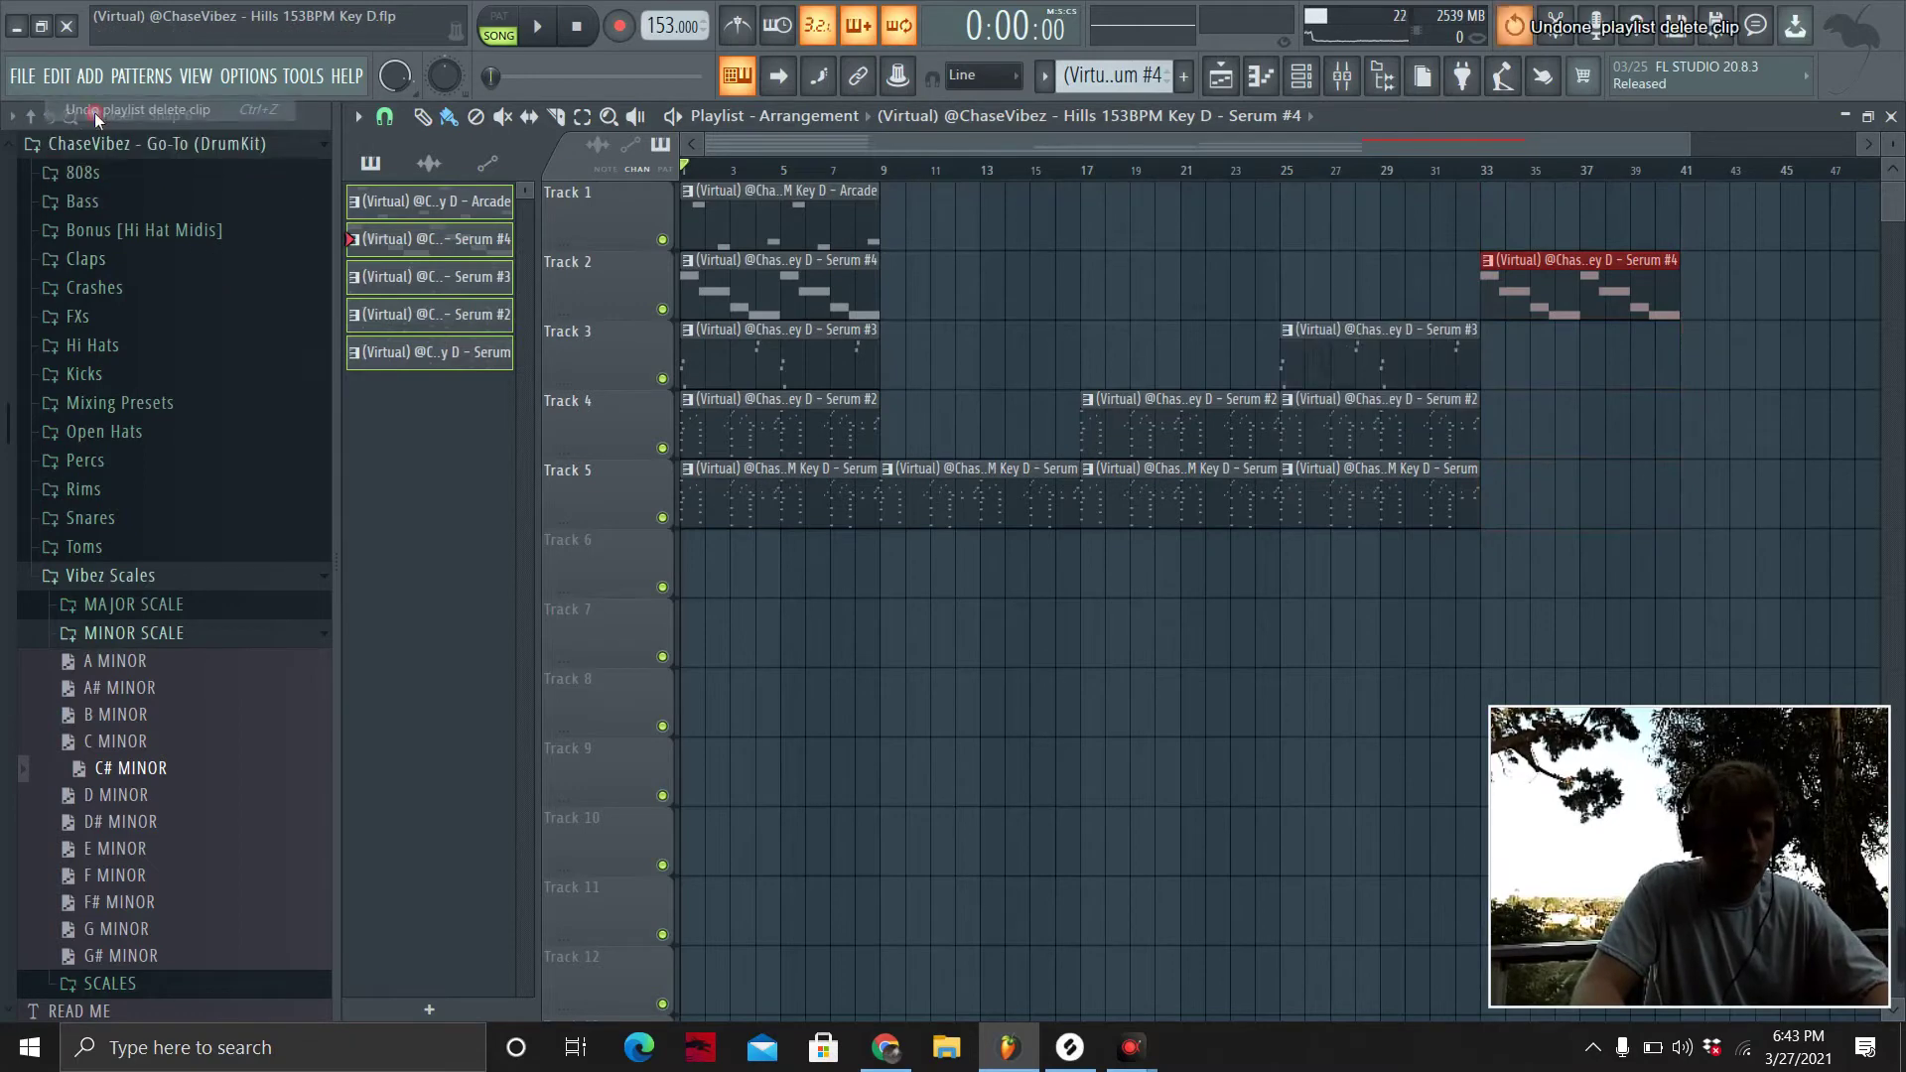
Audition the arrangement from the start and from bar 9.
{"action": "key", "text": "space"}
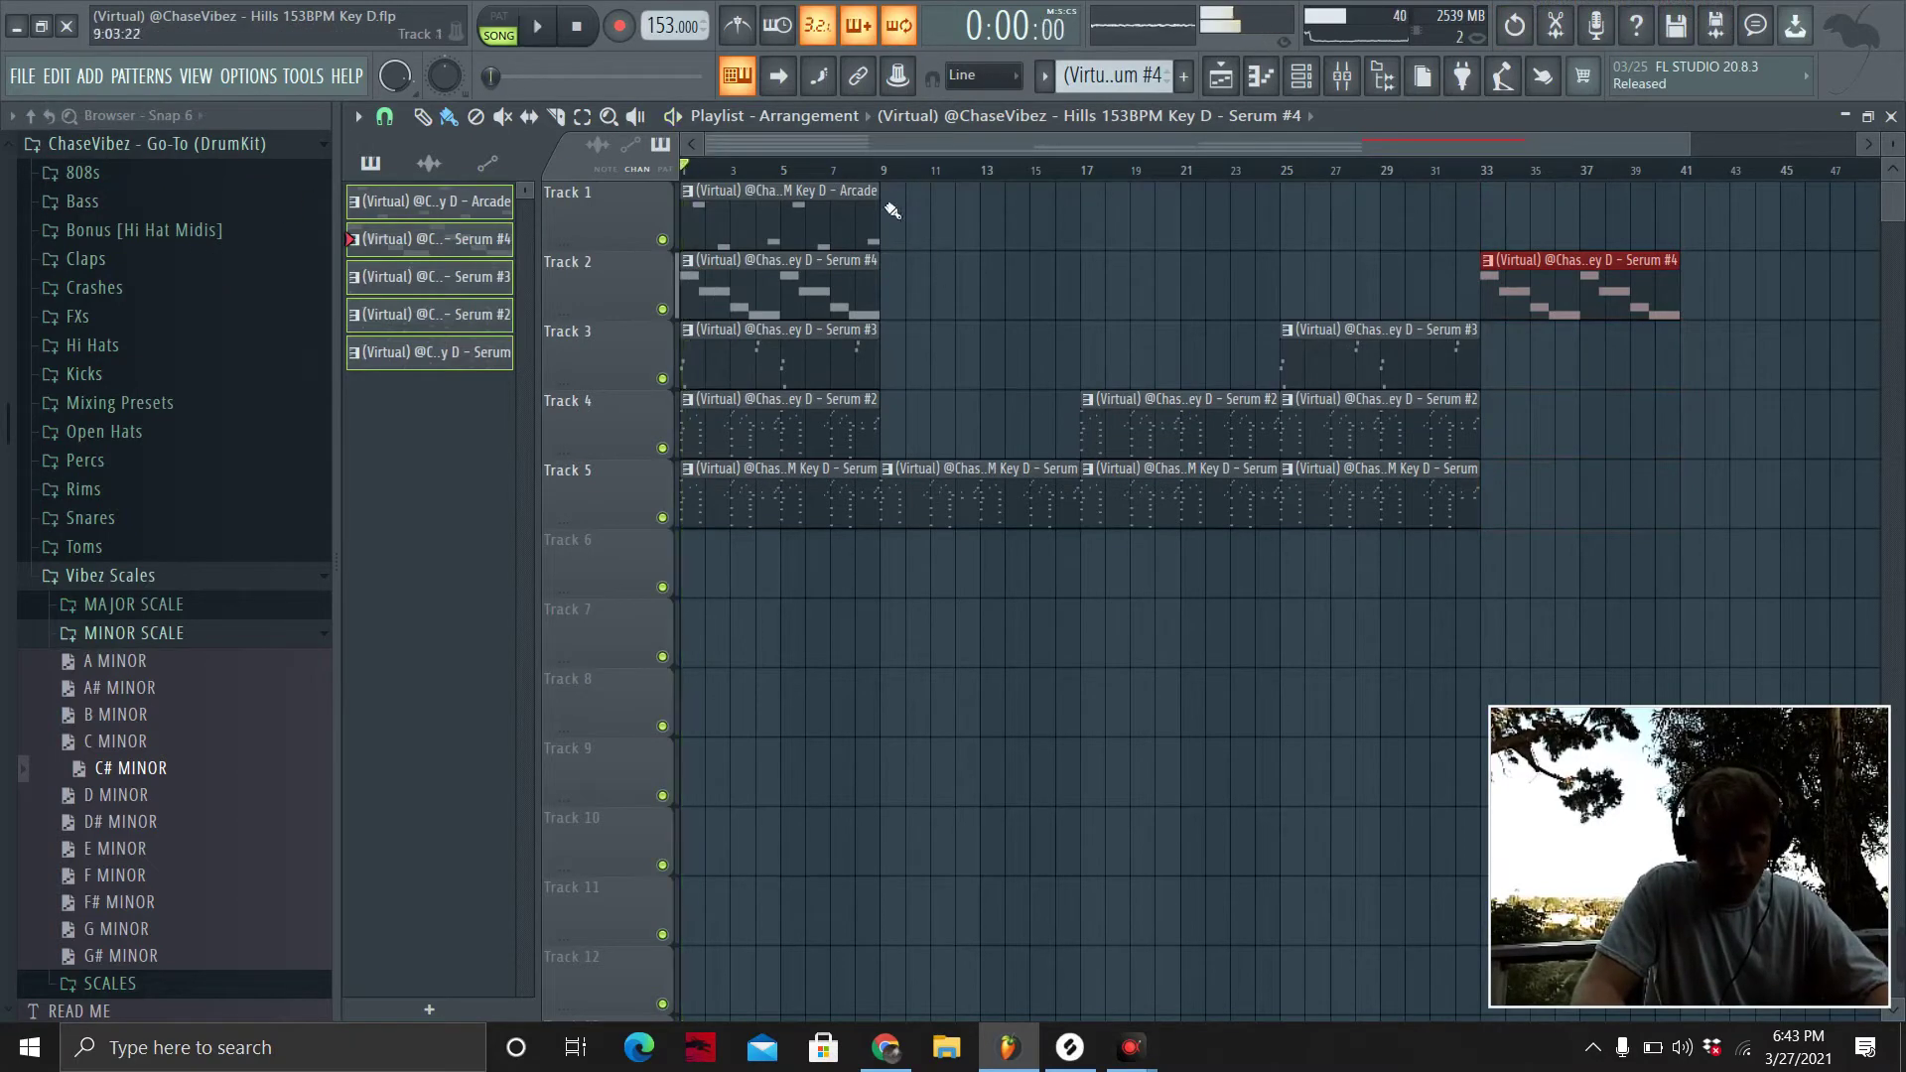
{"action": "left_click", "coordinate": [881, 171]}
{"action": "key", "text": "space"}
Leave only the Serum #2 clip at bar 17 and the Serum #3 clip at bar 25, deleting the other clips there.
{"action": "right_click", "coordinate": [1122, 491]}
{"action": "right_click", "coordinate": [1124, 426]}
{"action": "left_click", "coordinate": [1083, 170]}
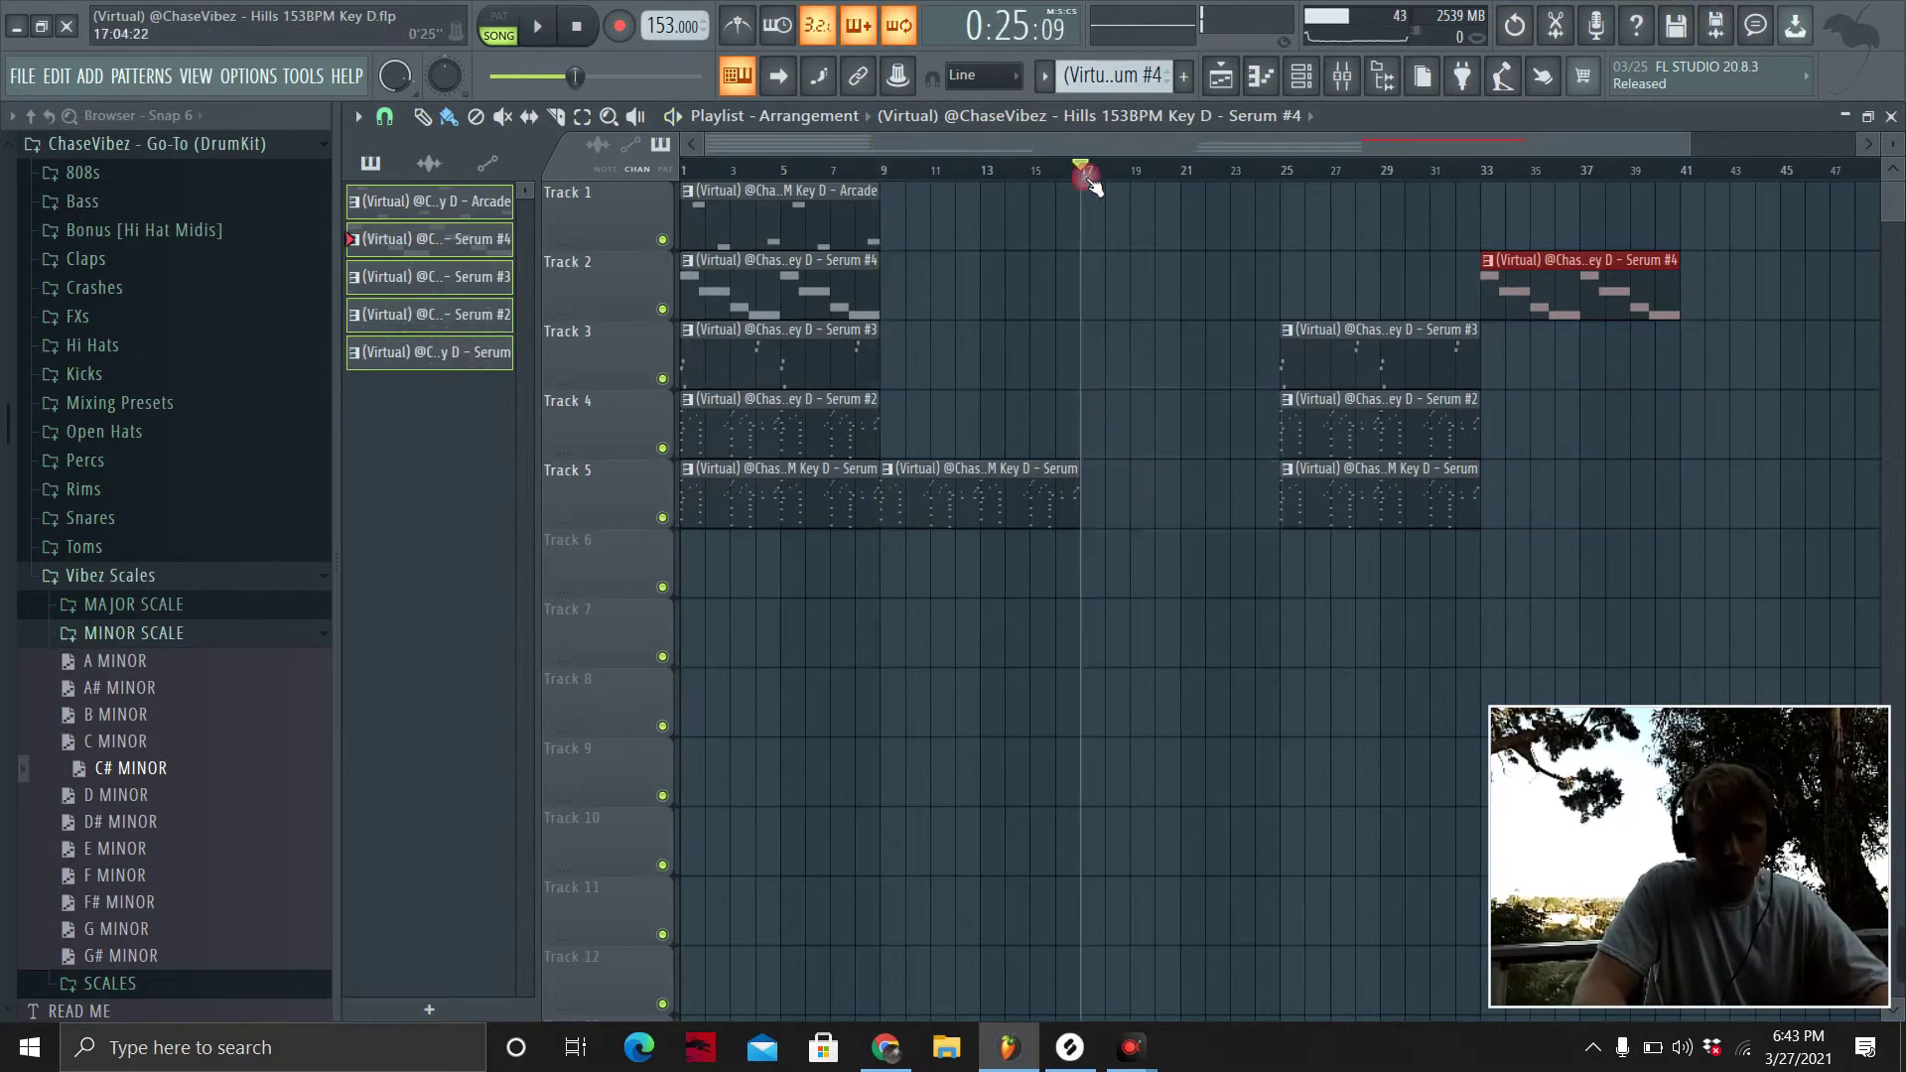
{"action": "left_click_drag", "start_coordinate": [1142, 595], "coordinate": [983, 402]}
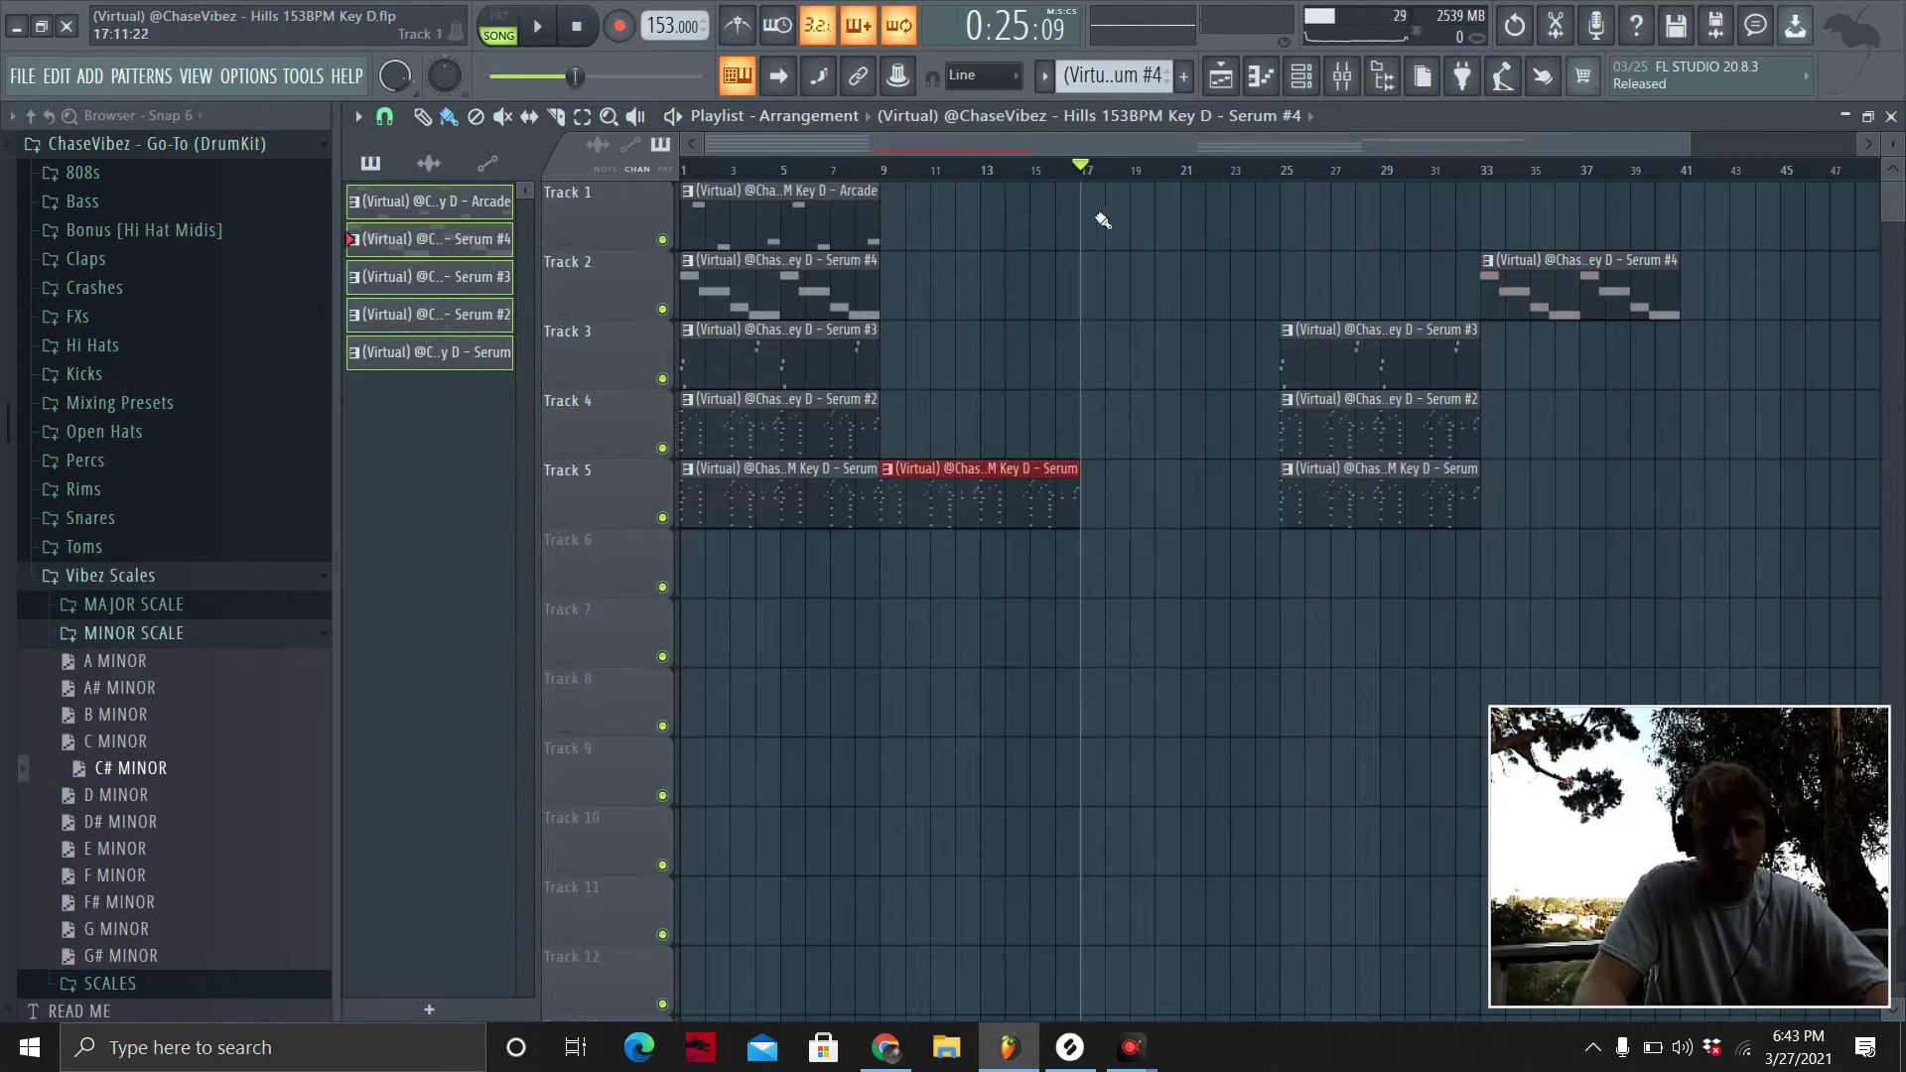
{"action": "mouse_move", "coordinate": [1421, 409]}
{"action": "left_mouse_down"}
{"action": "mouse_move", "coordinate": [1349, 464]}
{"action": "mouse_move", "coordinate": [1221, 467]}
{"action": "left_mouse_up"}
{"action": "left_click_drag", "start_coordinate": [1423, 550], "coordinate": [1365, 437]}
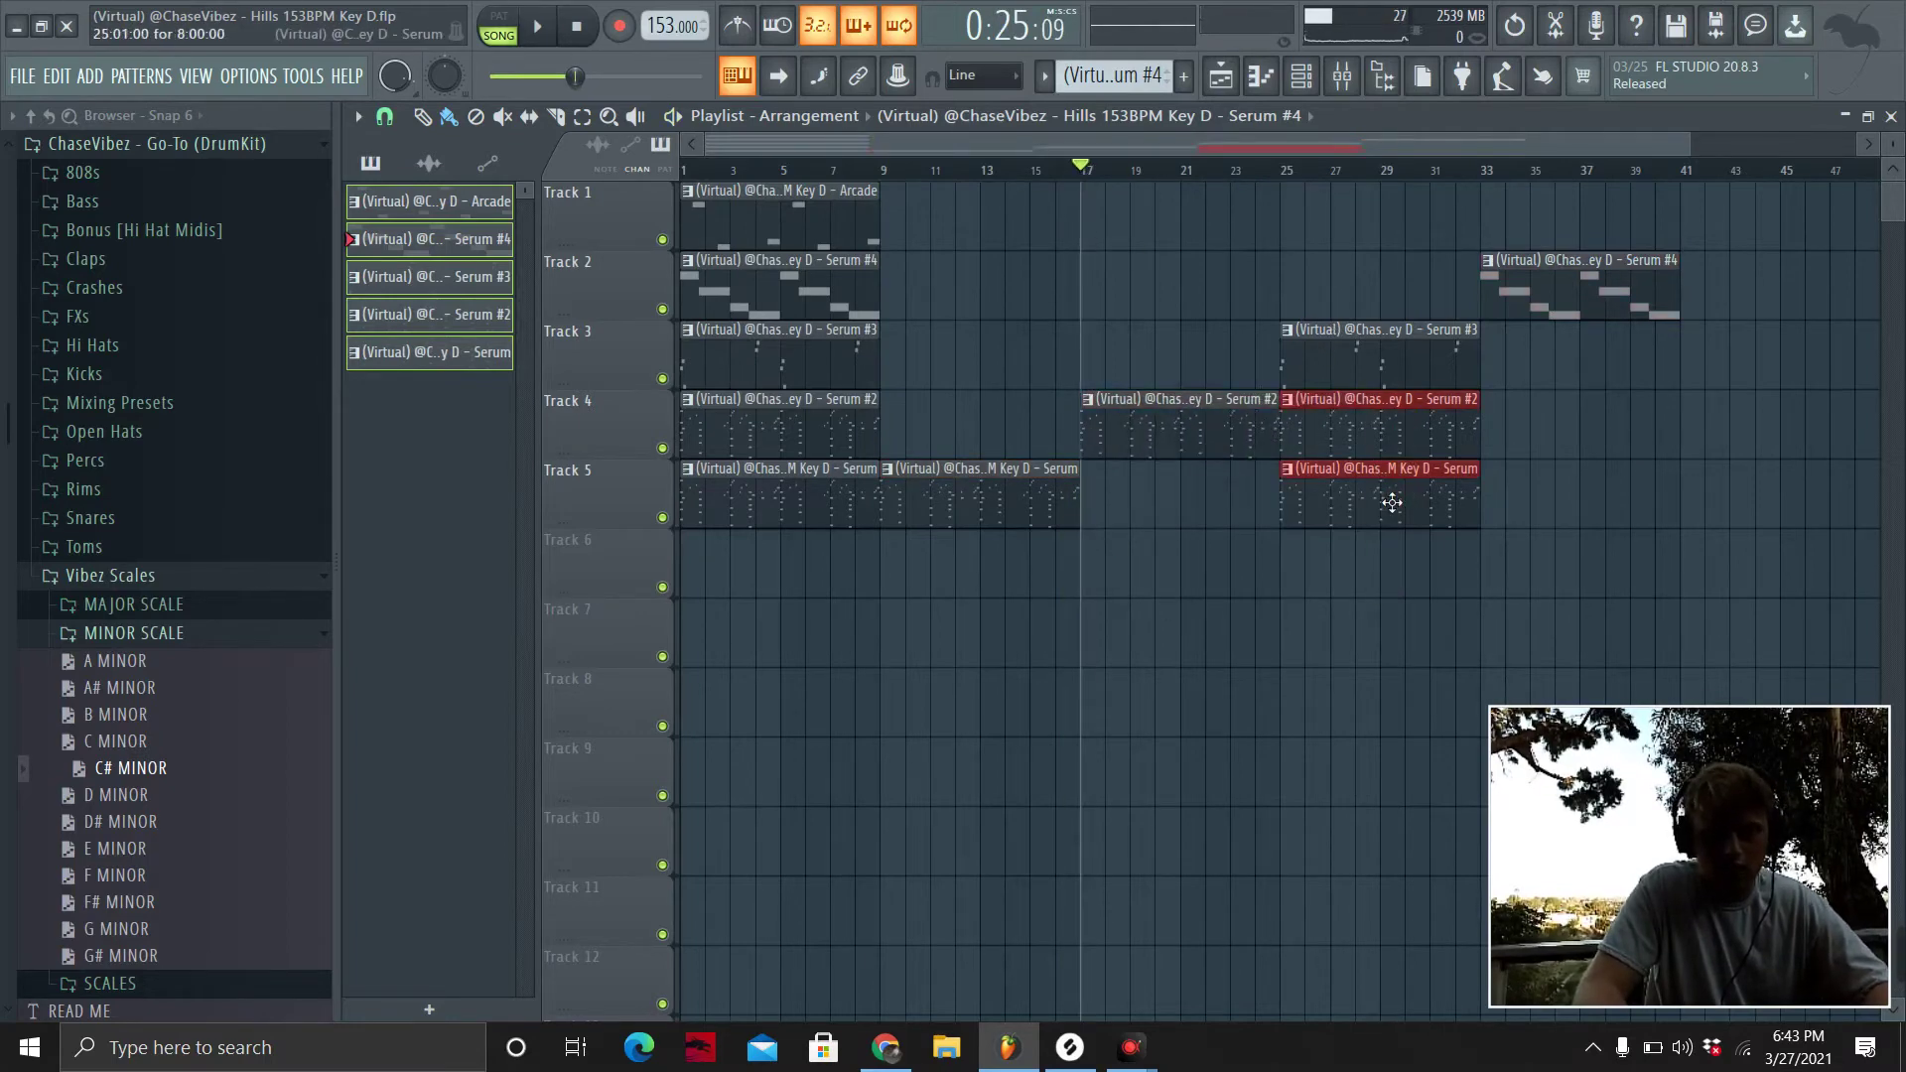
{"action": "key", "text": "Delete"}
Return the playhead to the start and select the staggered single-channel clips between bars 9 and 41.
{"action": "scroll", "coordinate": [1283, 170], "scroll_direction": "down", "scroll_amount": 1}
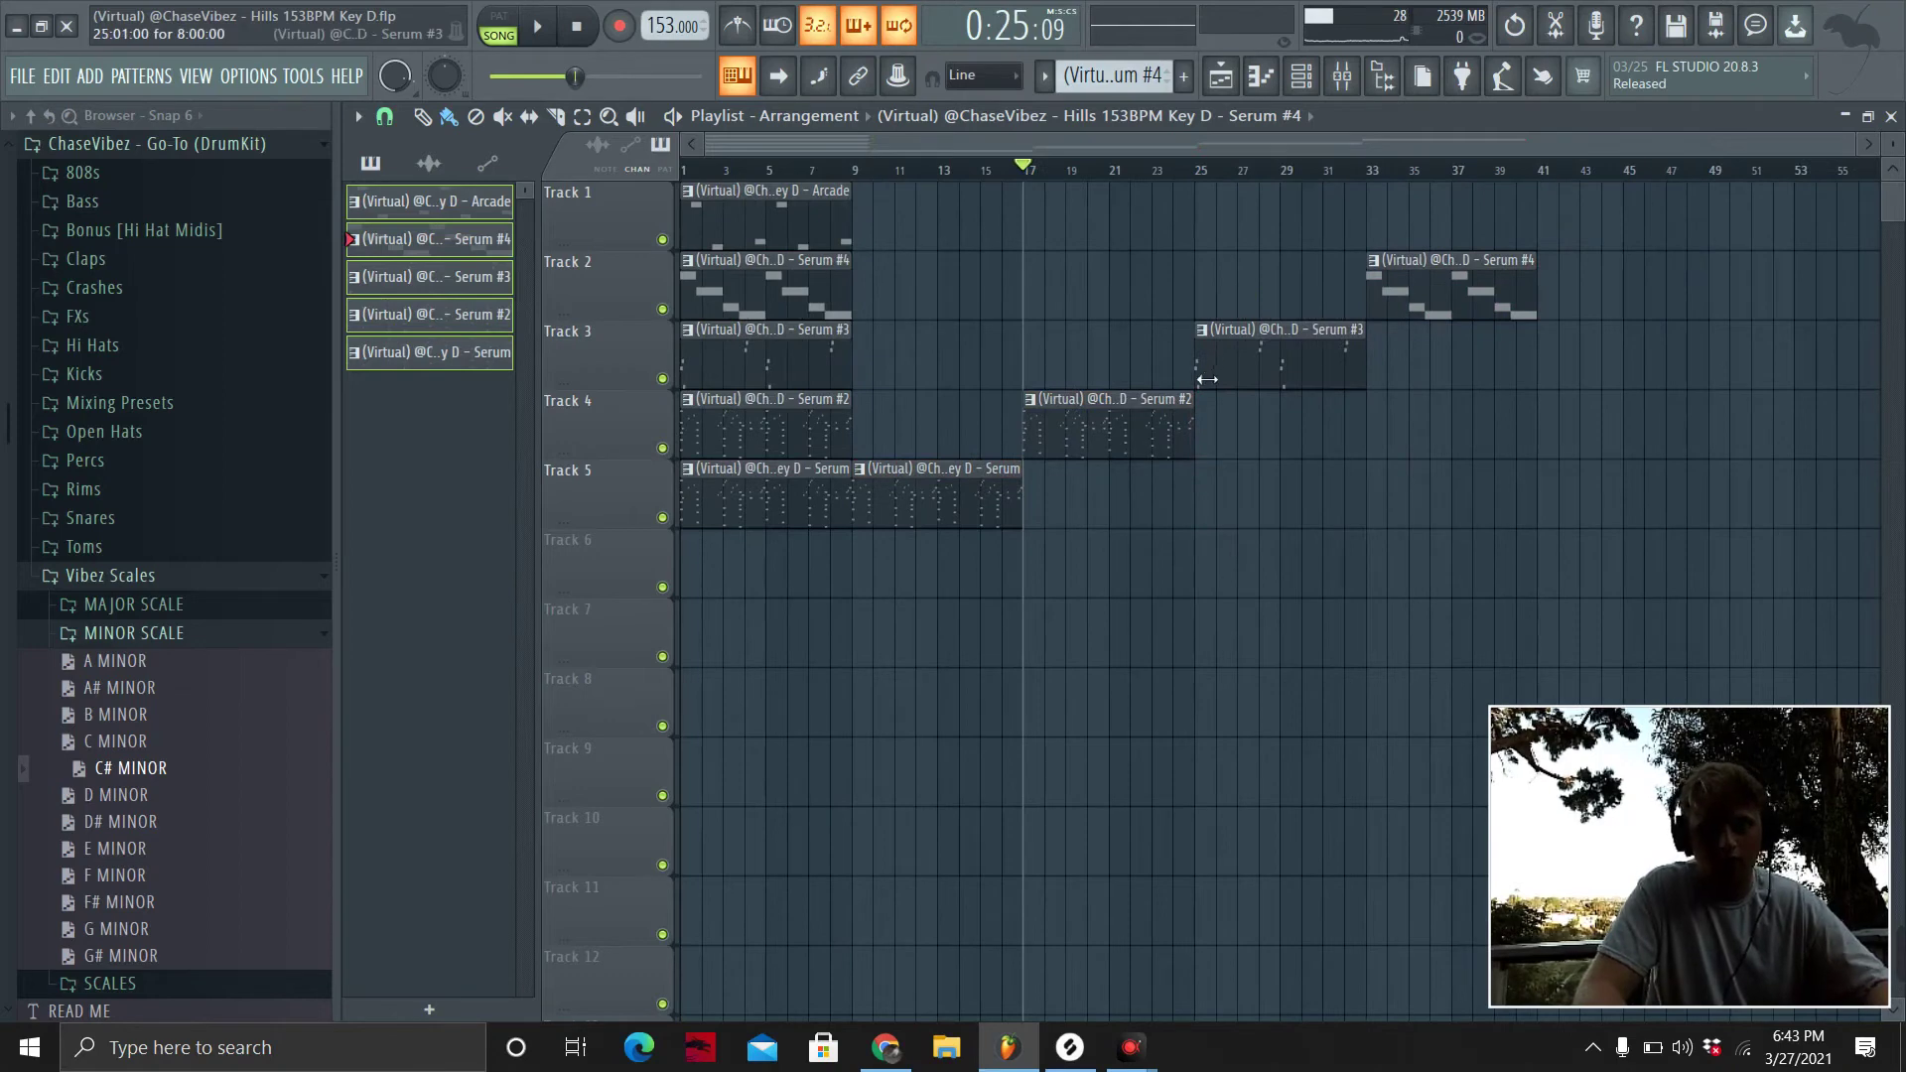
{"action": "left_click", "coordinate": [1207, 479]}
{"action": "right_click", "coordinate": [1207, 479]}
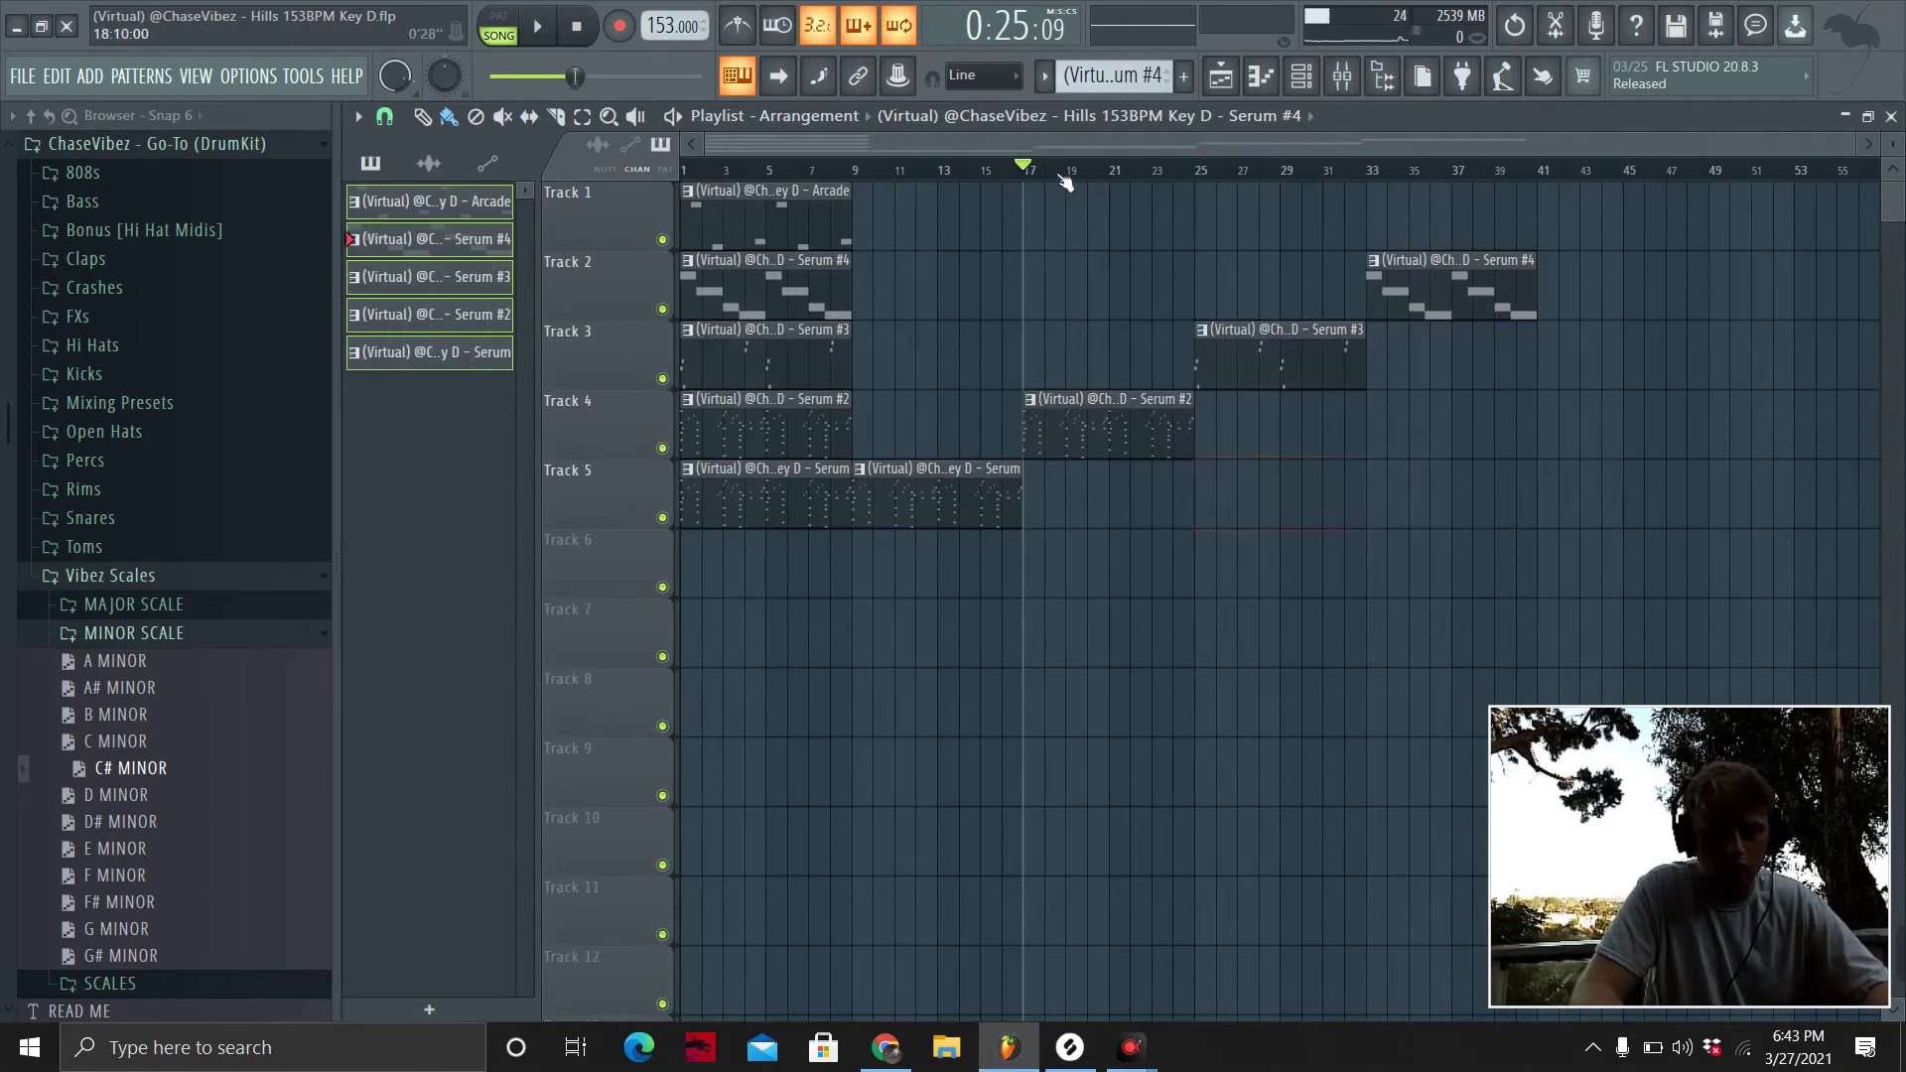
{"action": "key", "text": "space"}
{"action": "right_click", "coordinate": [900, 414]}
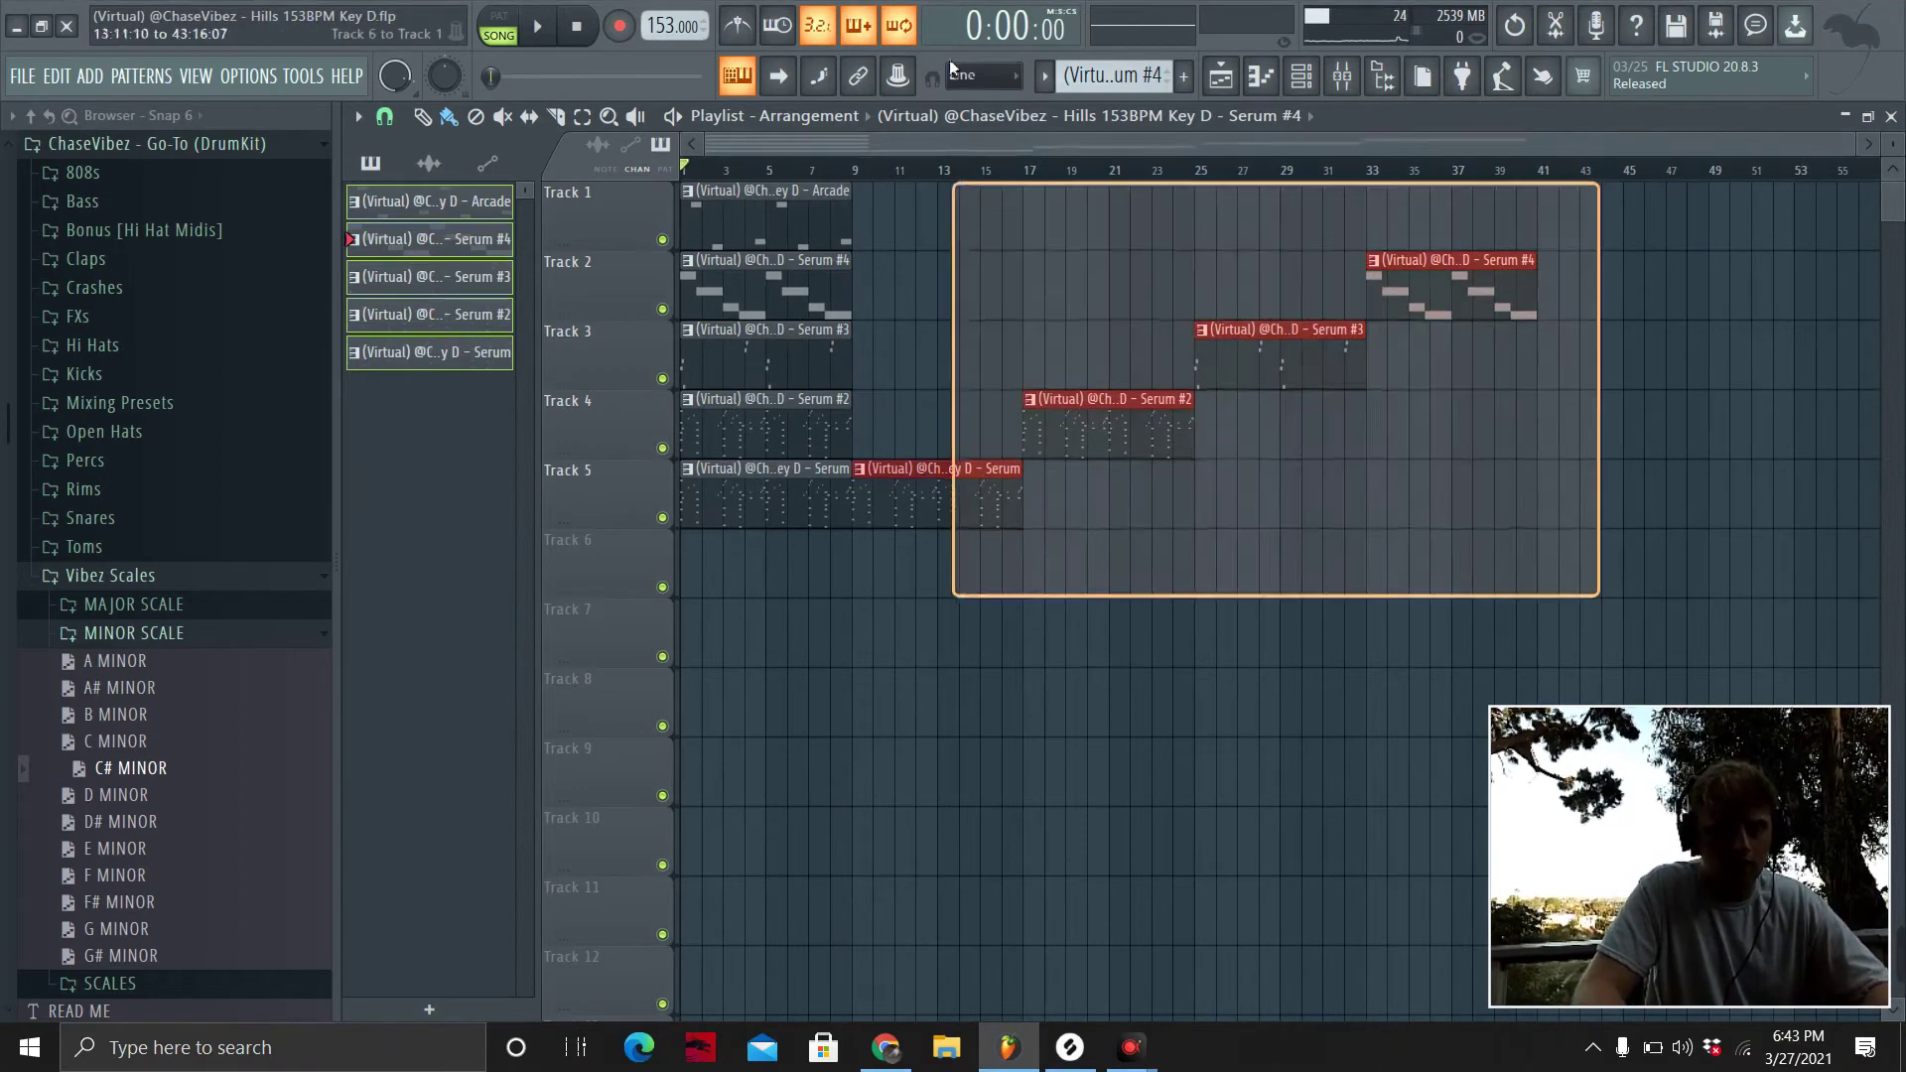
Open the Serum #4 clip's notes in the piano roll, copy them and switch to the Drums pattern.
{"action": "left_click", "coordinate": [1302, 77]}
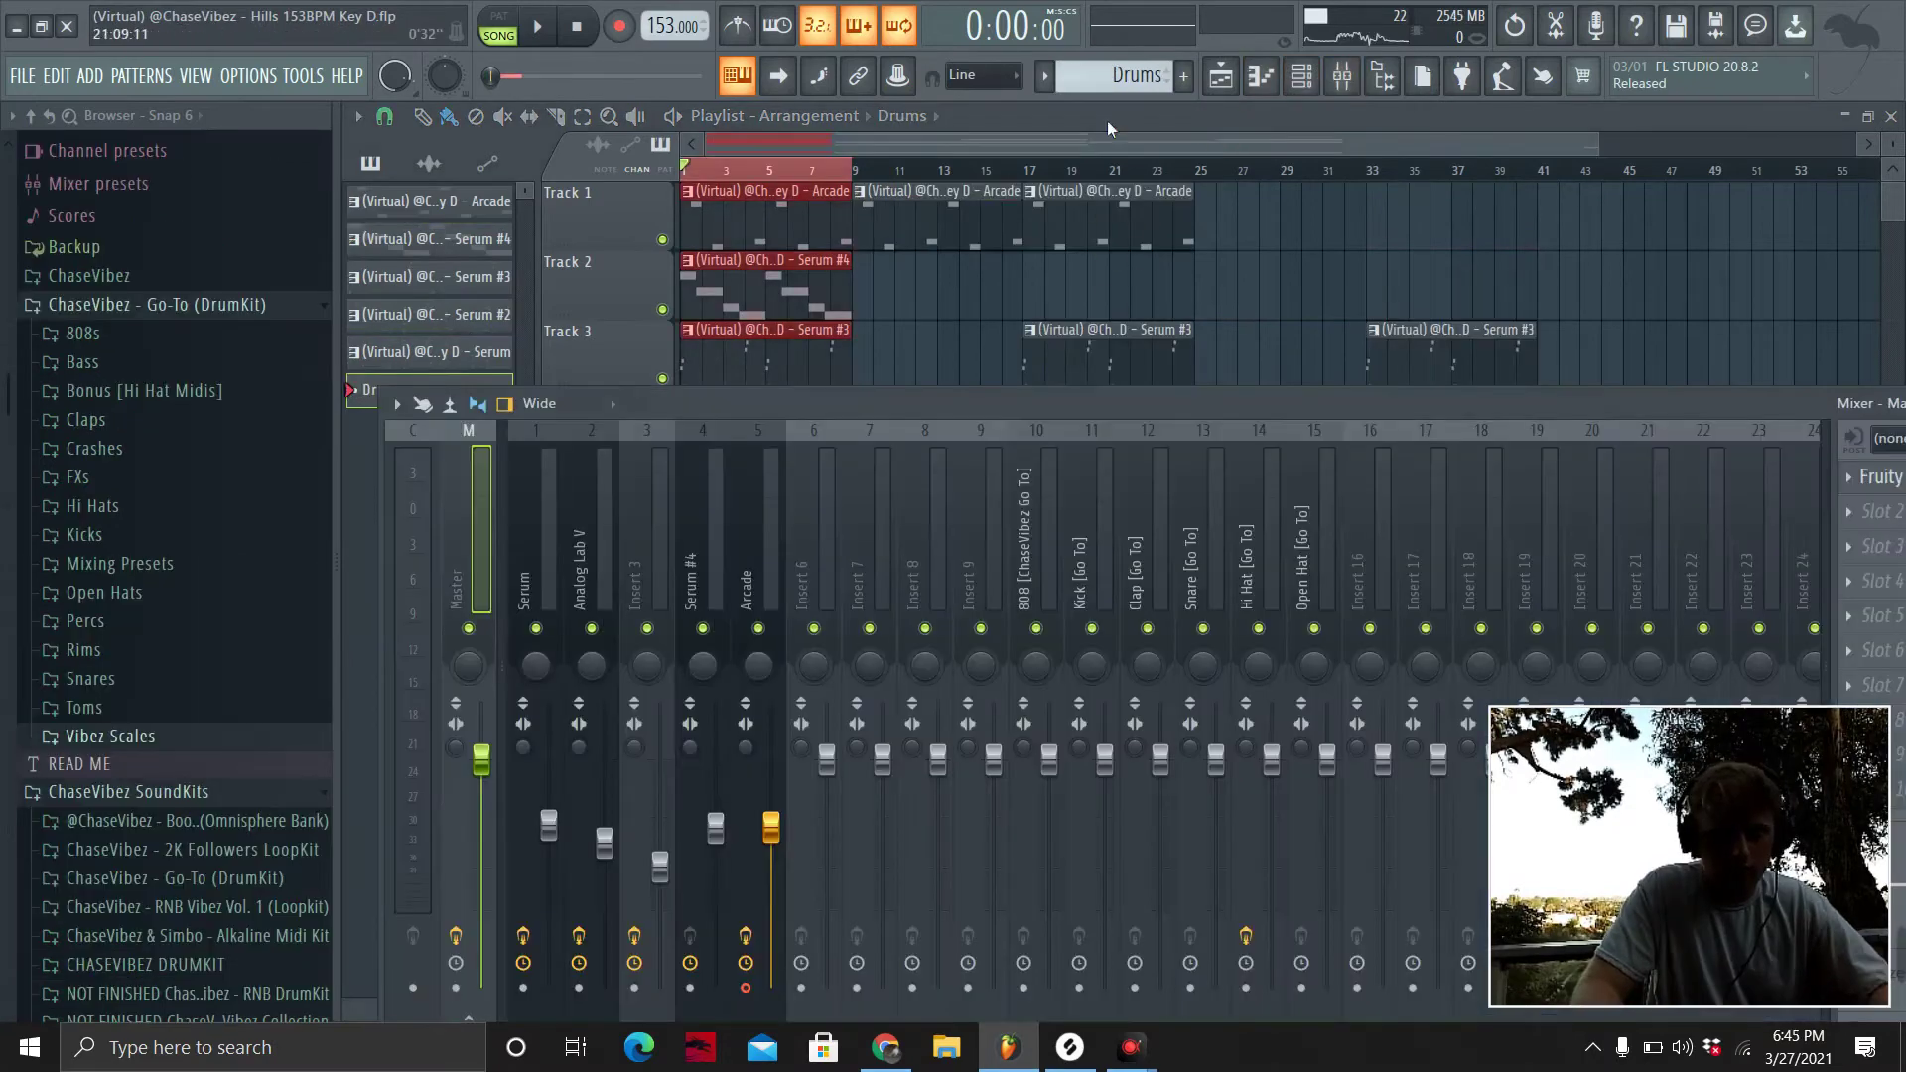
{"action": "double_click", "coordinate": [816, 284]}
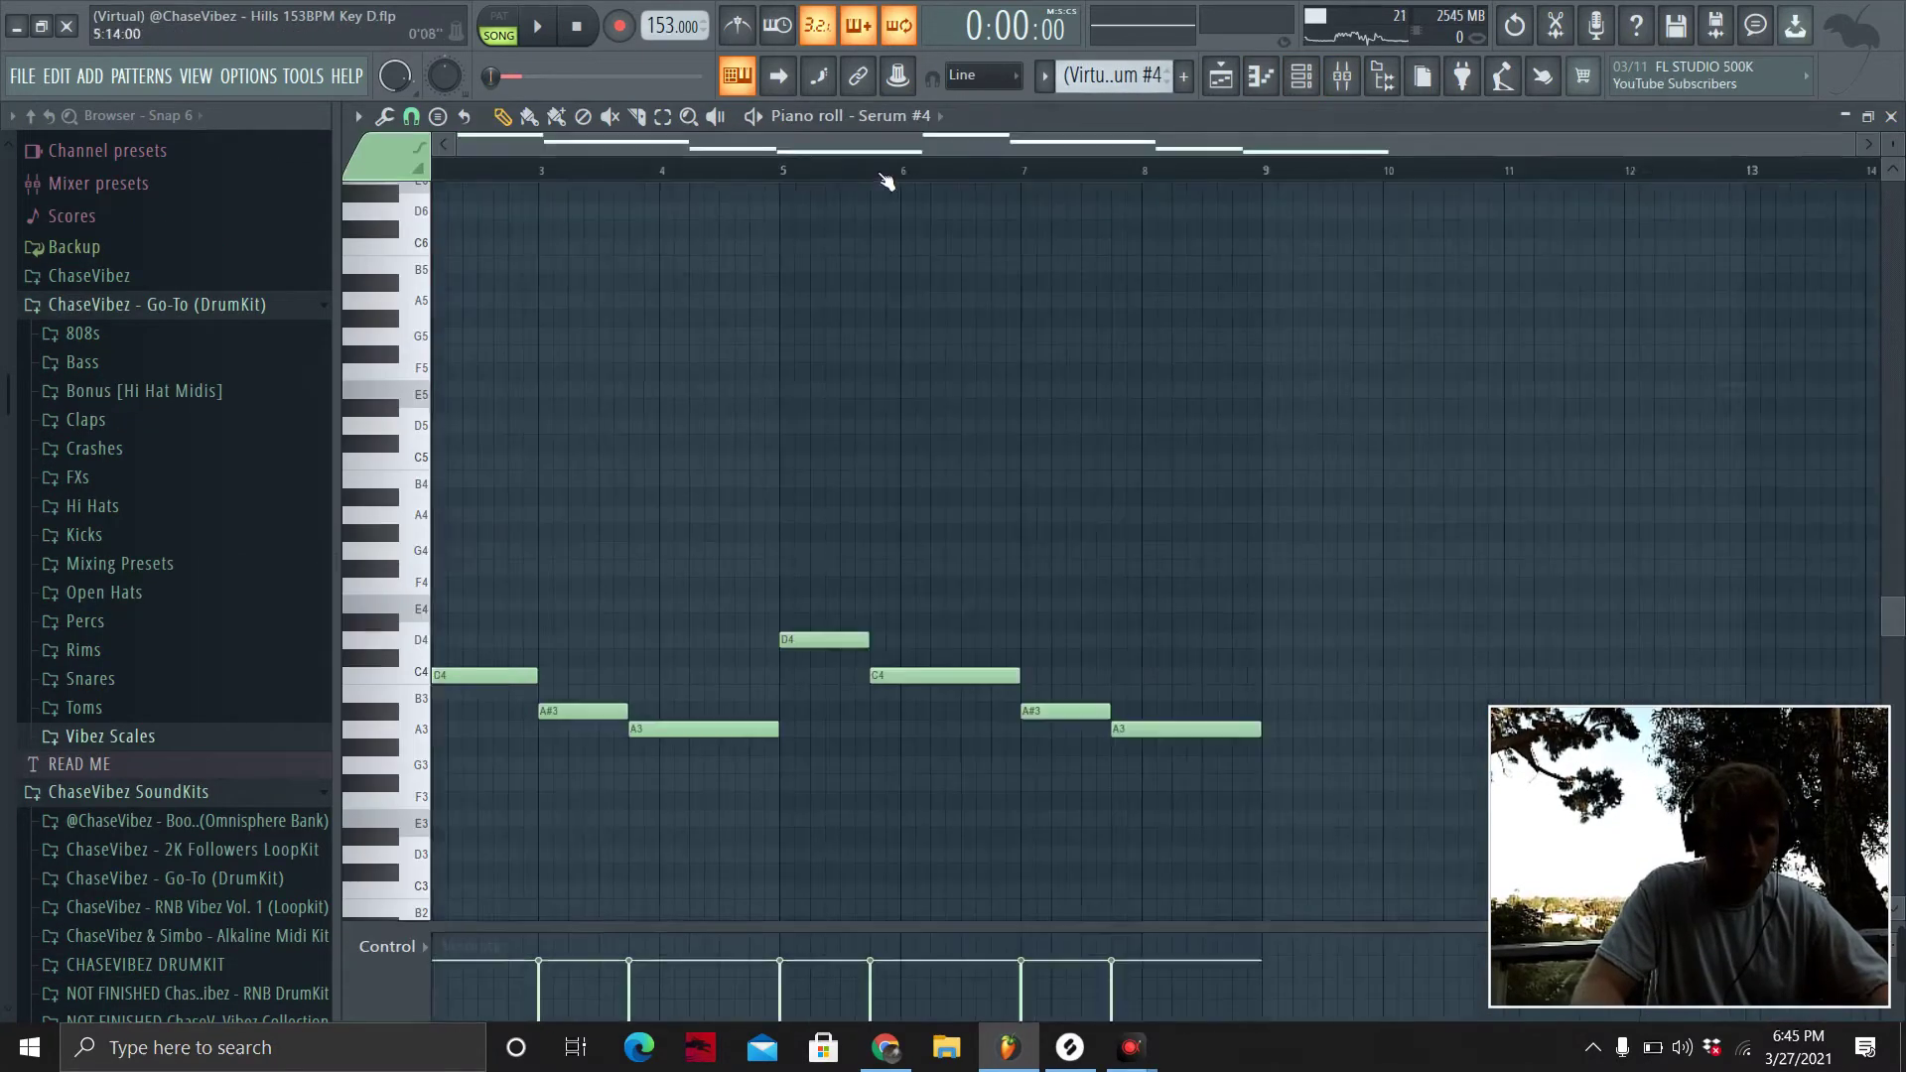
{"action": "left_click", "coordinate": [1302, 79]}
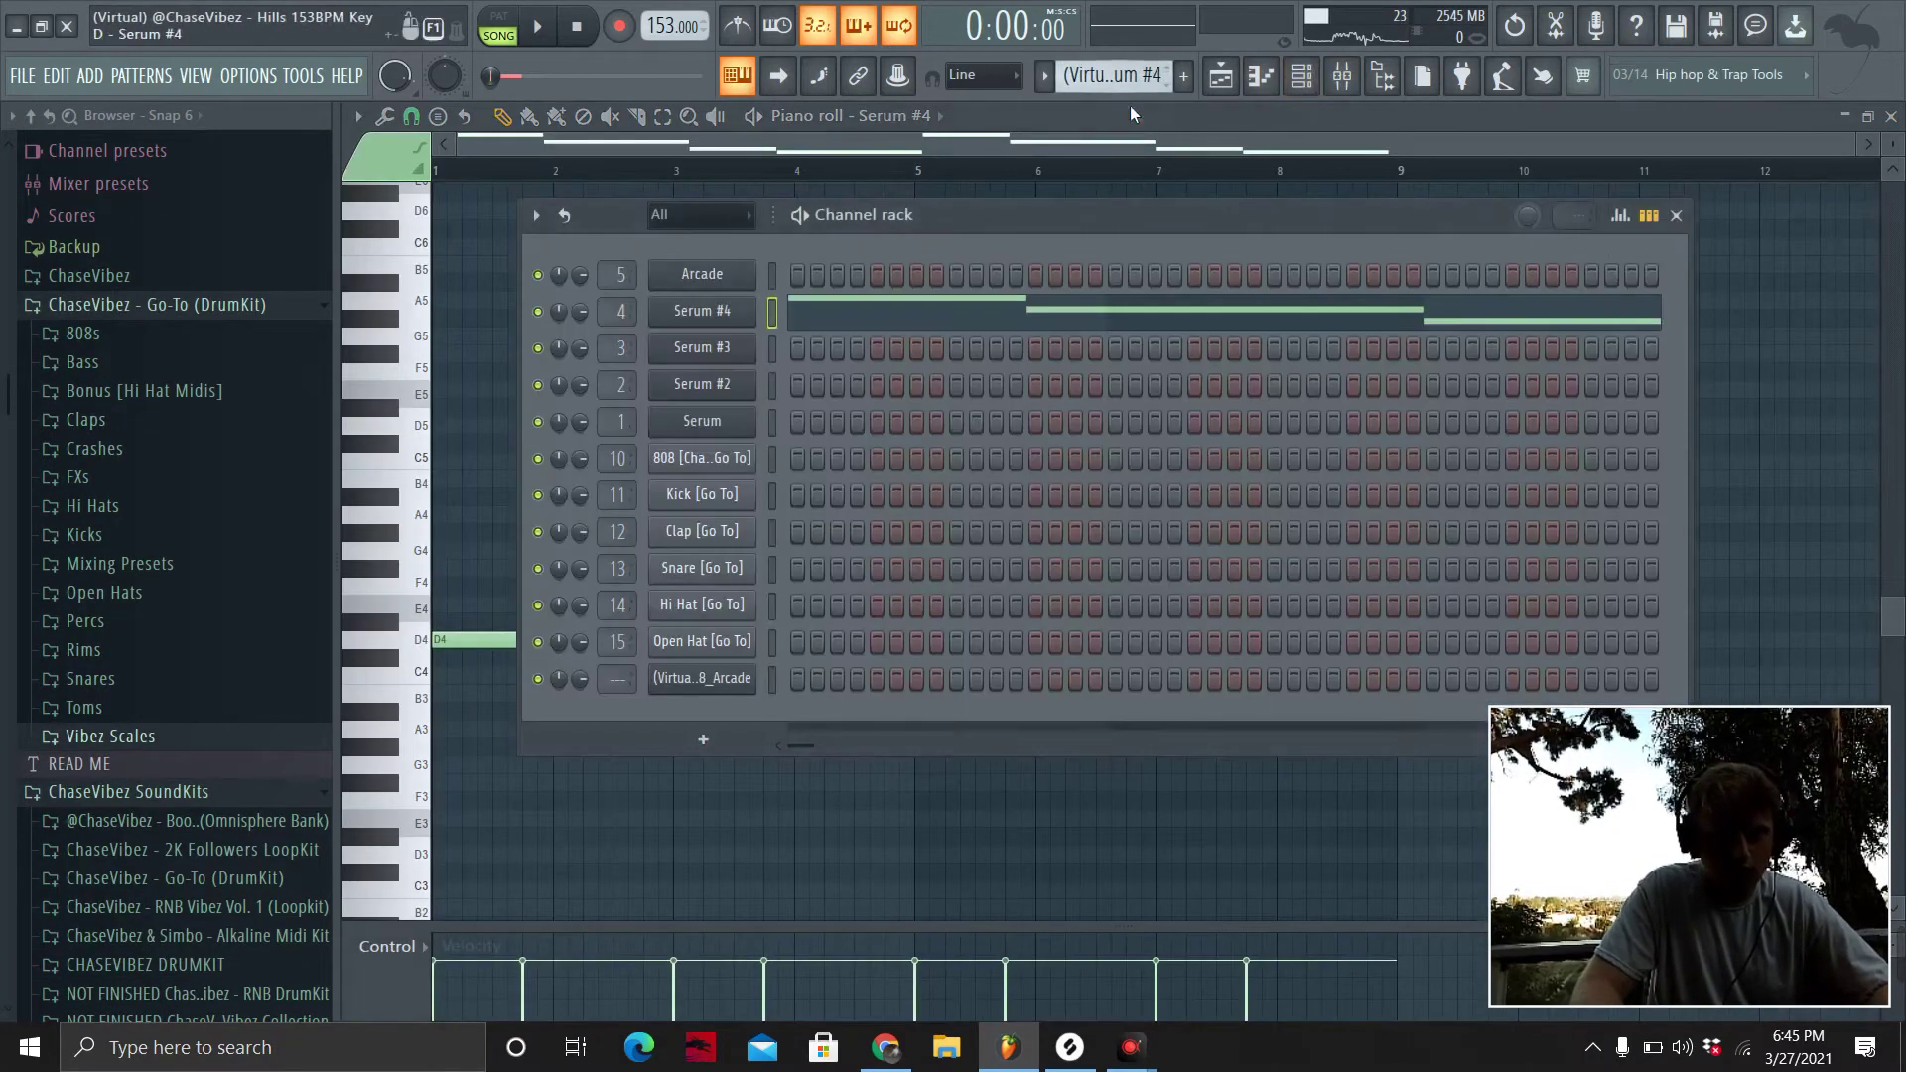
{"action": "left_click", "coordinate": [1149, 77]}
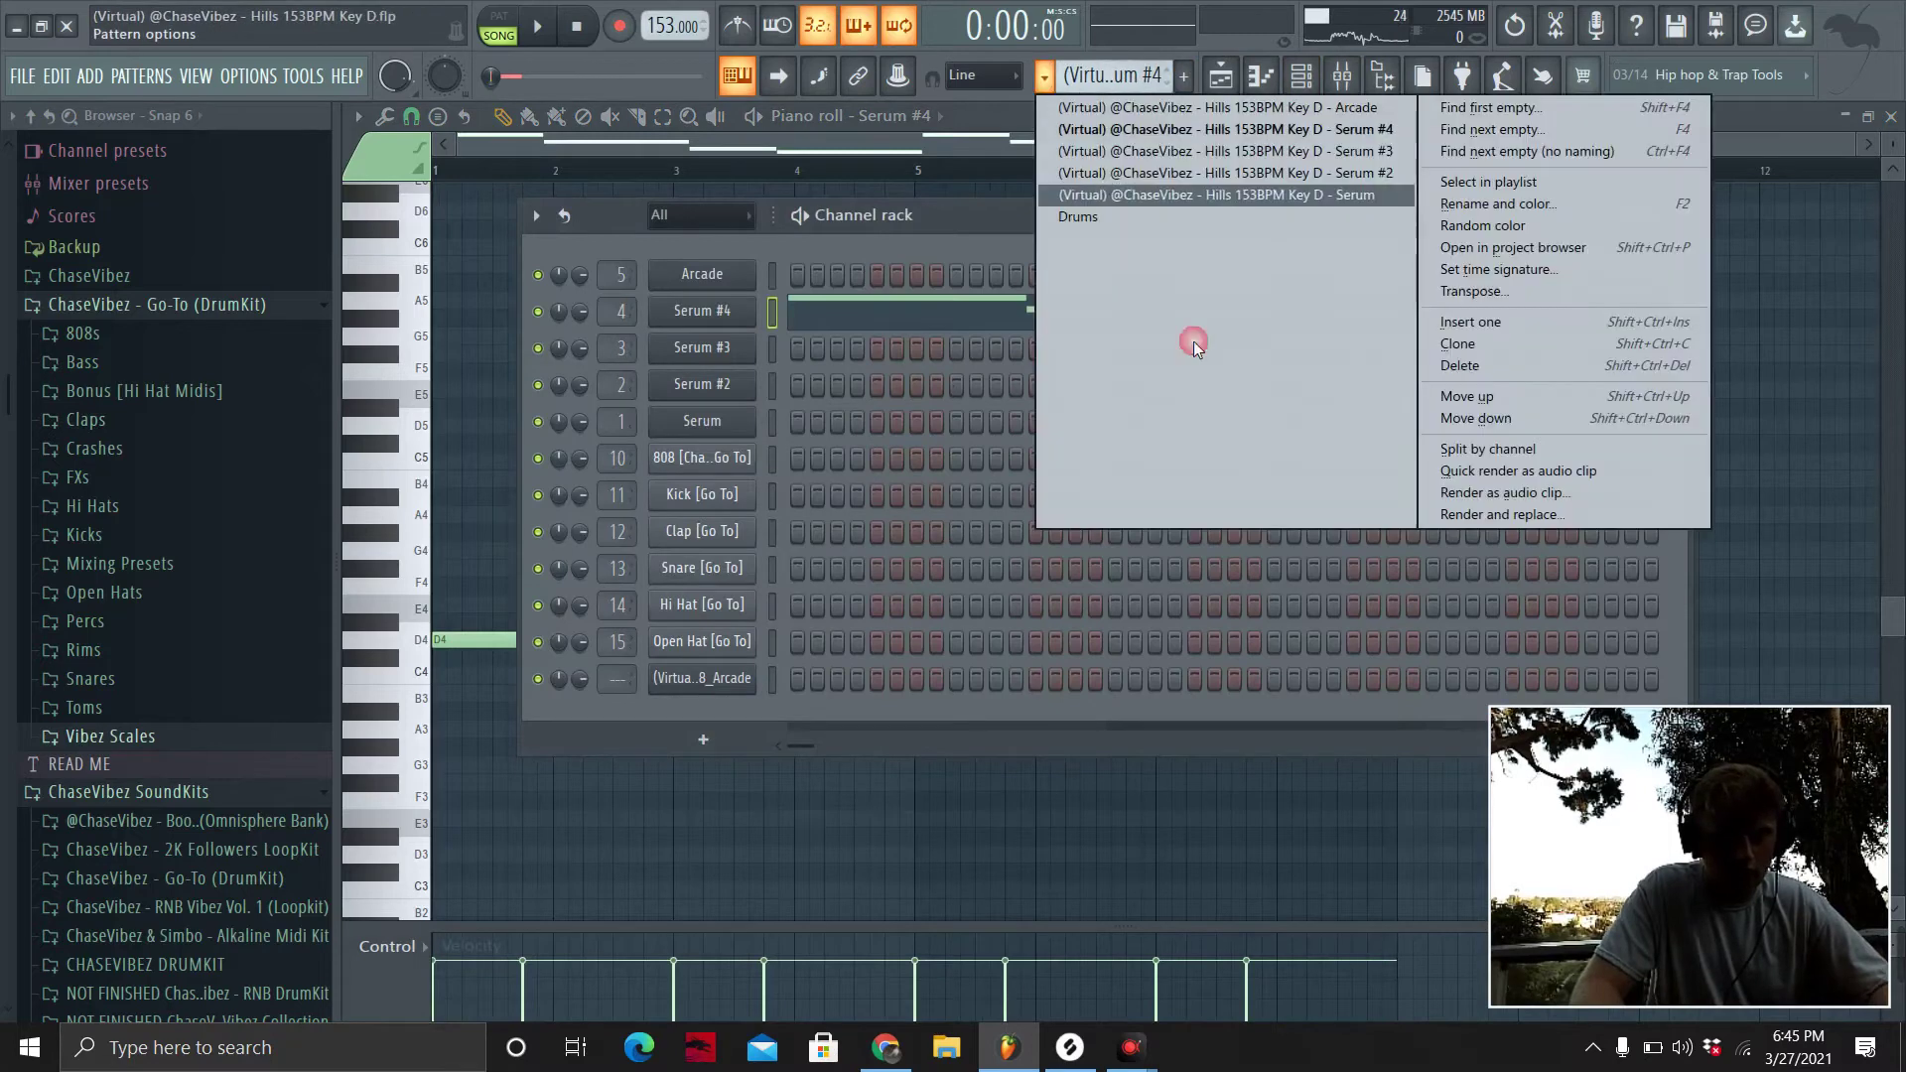
{"action": "left_click", "coordinate": [1125, 216]}
Load the 808 [ChaseVibez Go To] sample from the drum kit's 808s folder onto the 808 channel.
{"action": "left_click", "coordinate": [233, 334]}
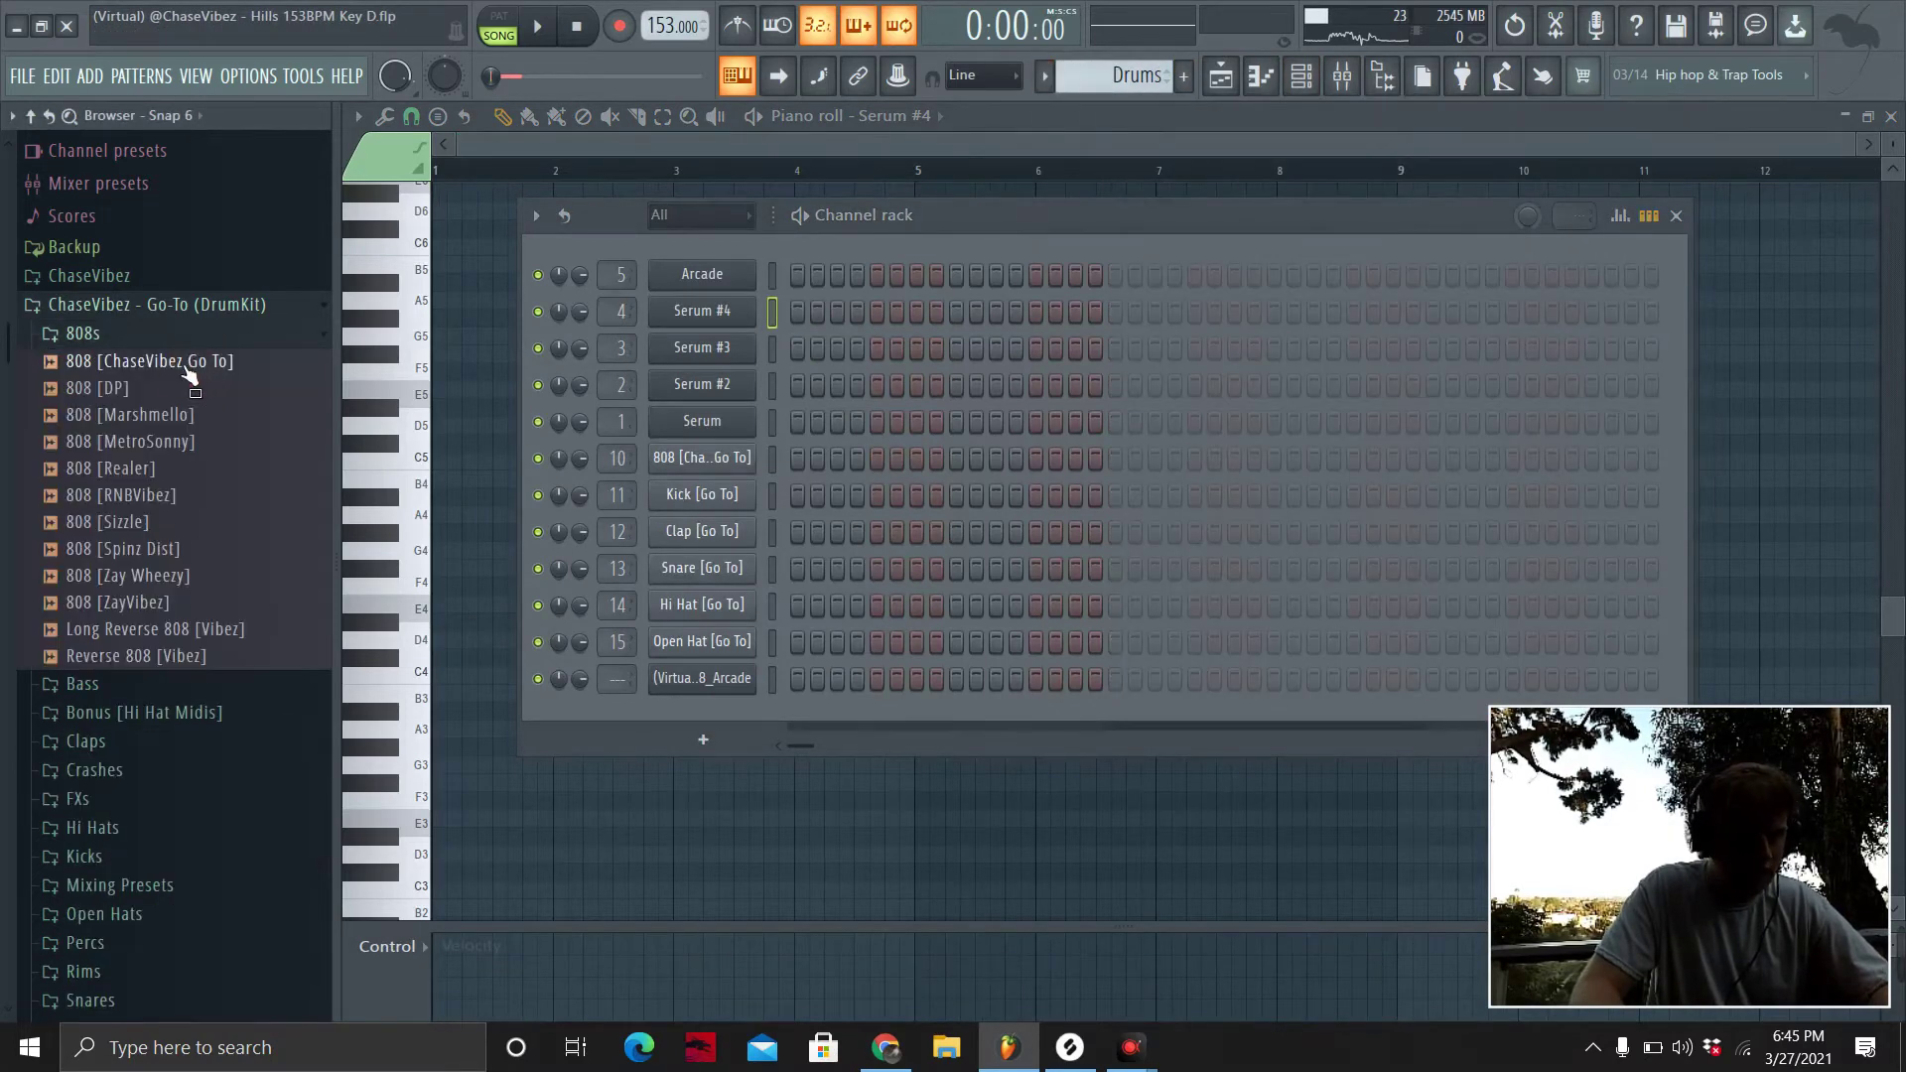
{"action": "left_click_drag", "start_coordinate": [189, 373], "coordinate": [717, 468]}
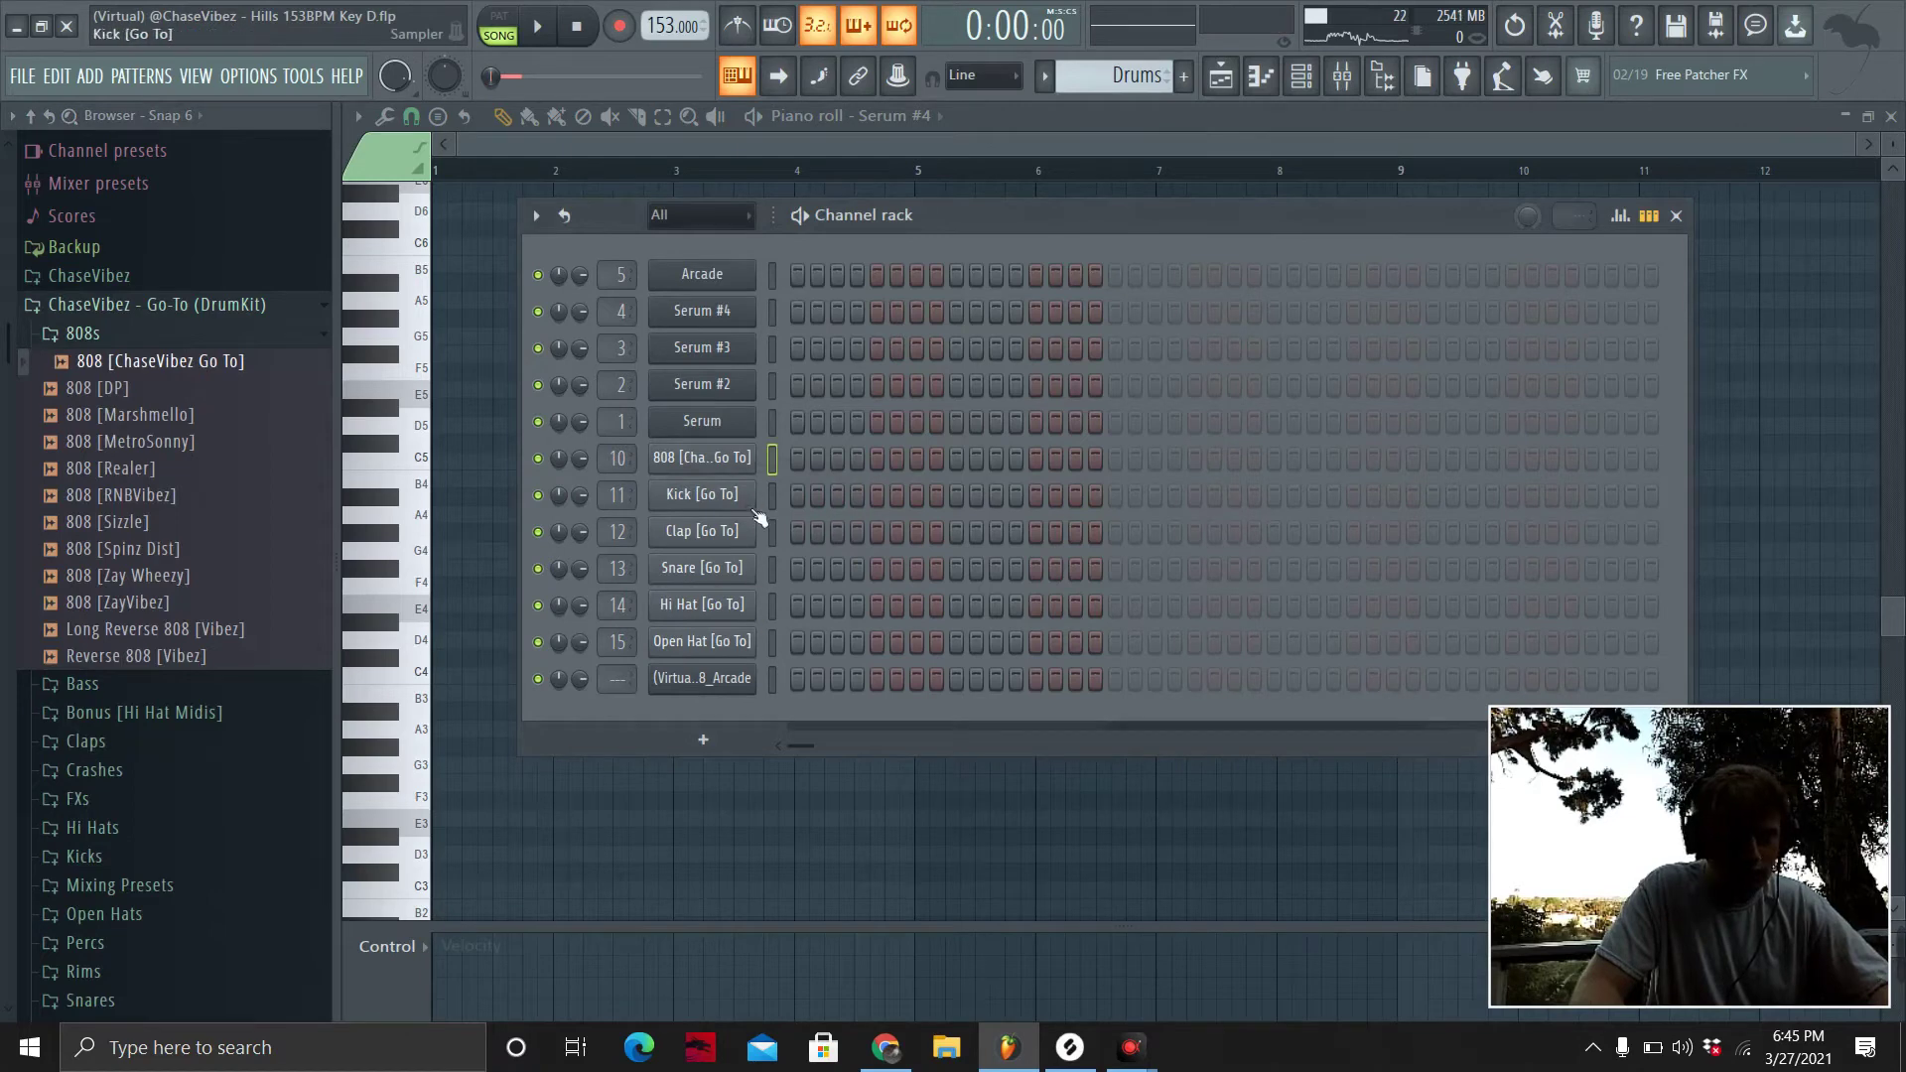
{"action": "left_click_drag", "start_coordinate": [183, 365], "coordinate": [186, 371]}
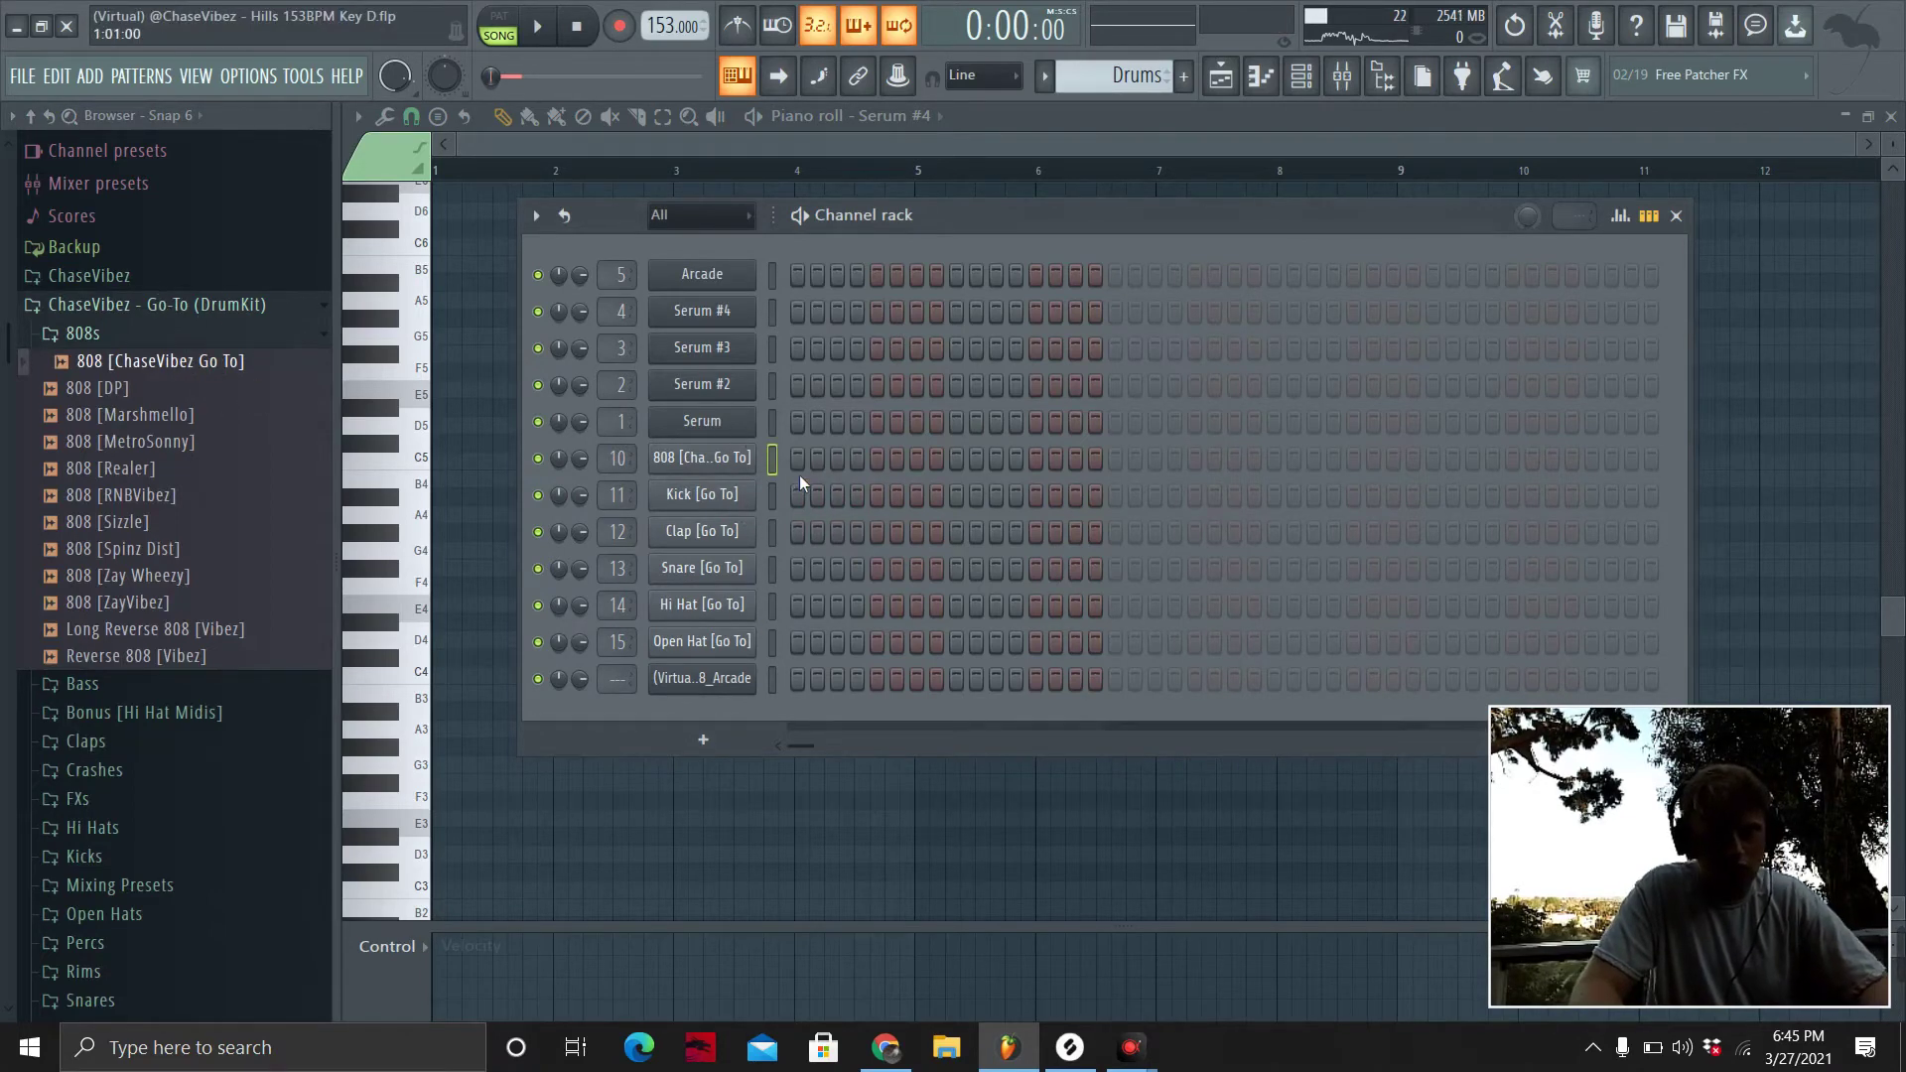
Paste the copied Serum #4 notes into the 808 channel of the Drums pattern and open them in the piano roll.
{"action": "left_click", "coordinate": [771, 488]}
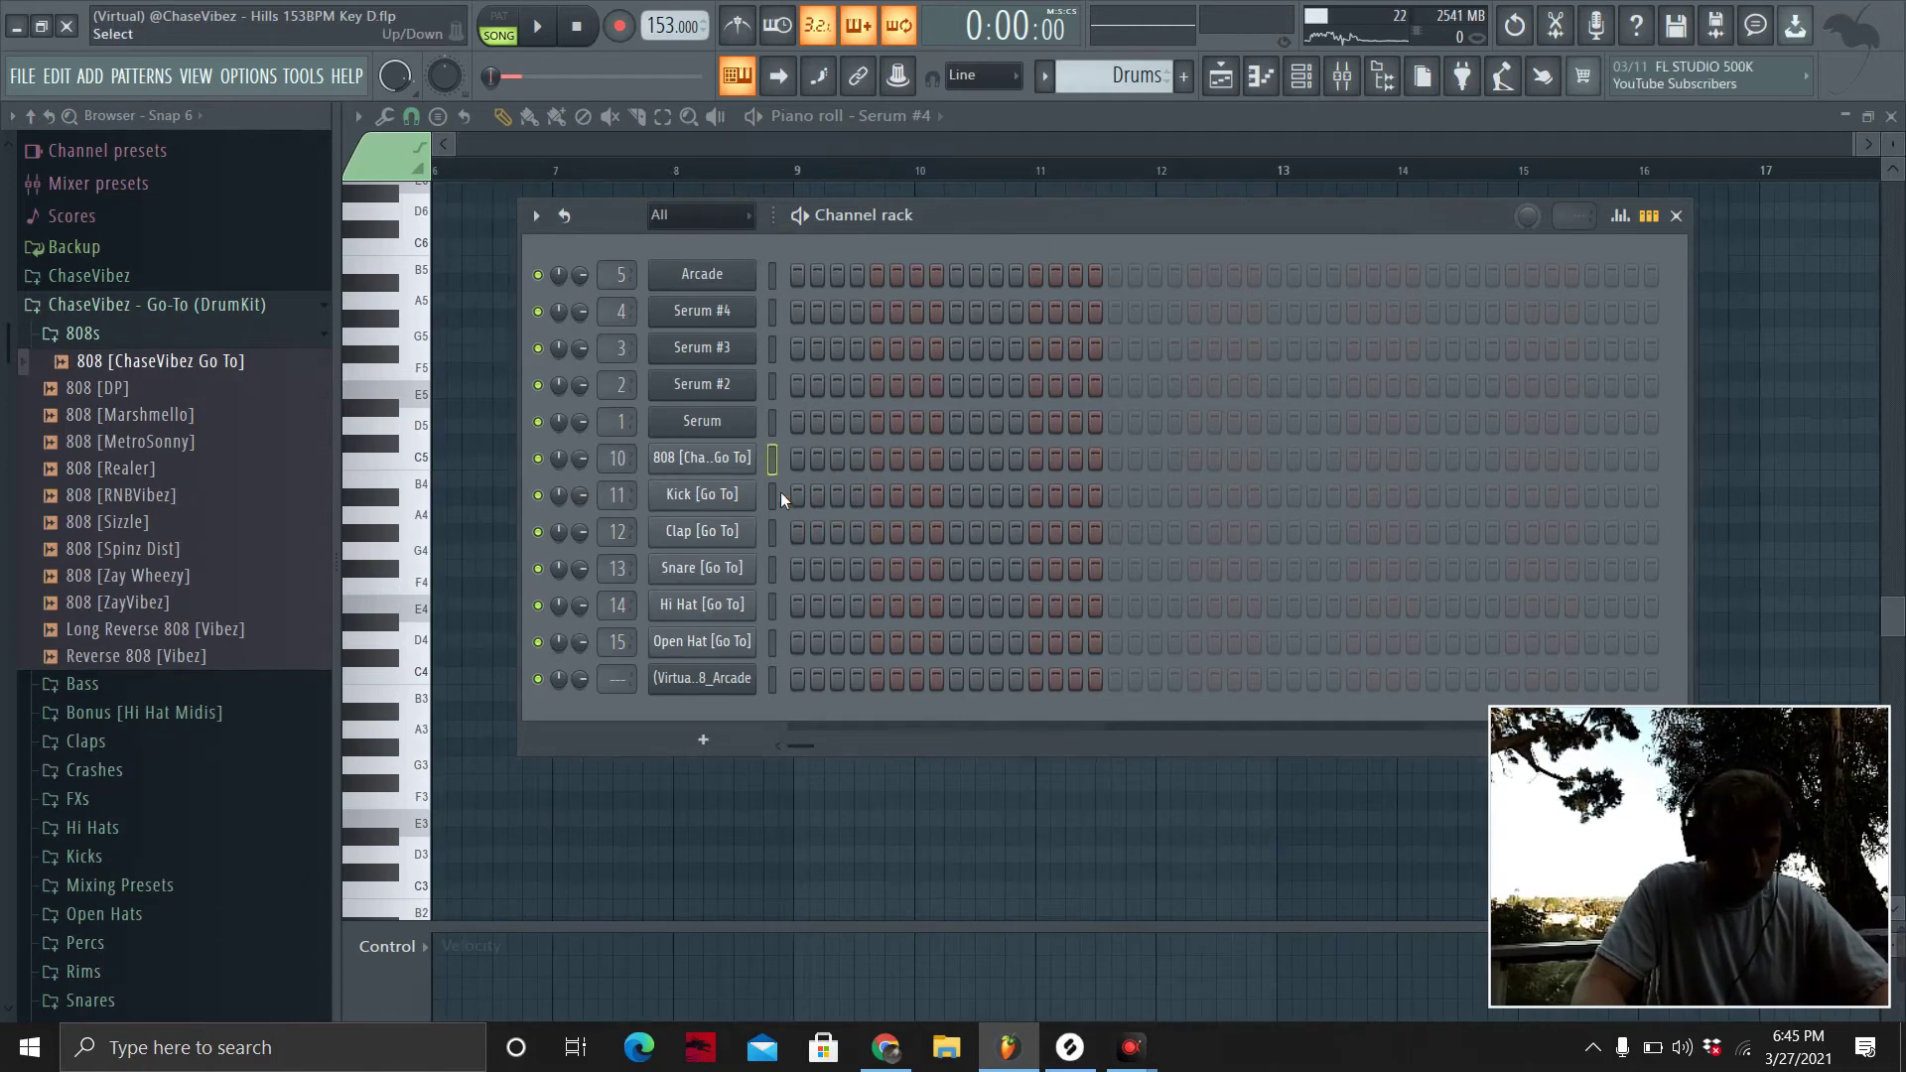
{"action": "key", "text": "ctrl+v"}
{"action": "left_click", "coordinate": [876, 467]}
{"action": "scroll", "coordinate": [851, 217], "scroll_direction": "left", "scroll_amount": 5}
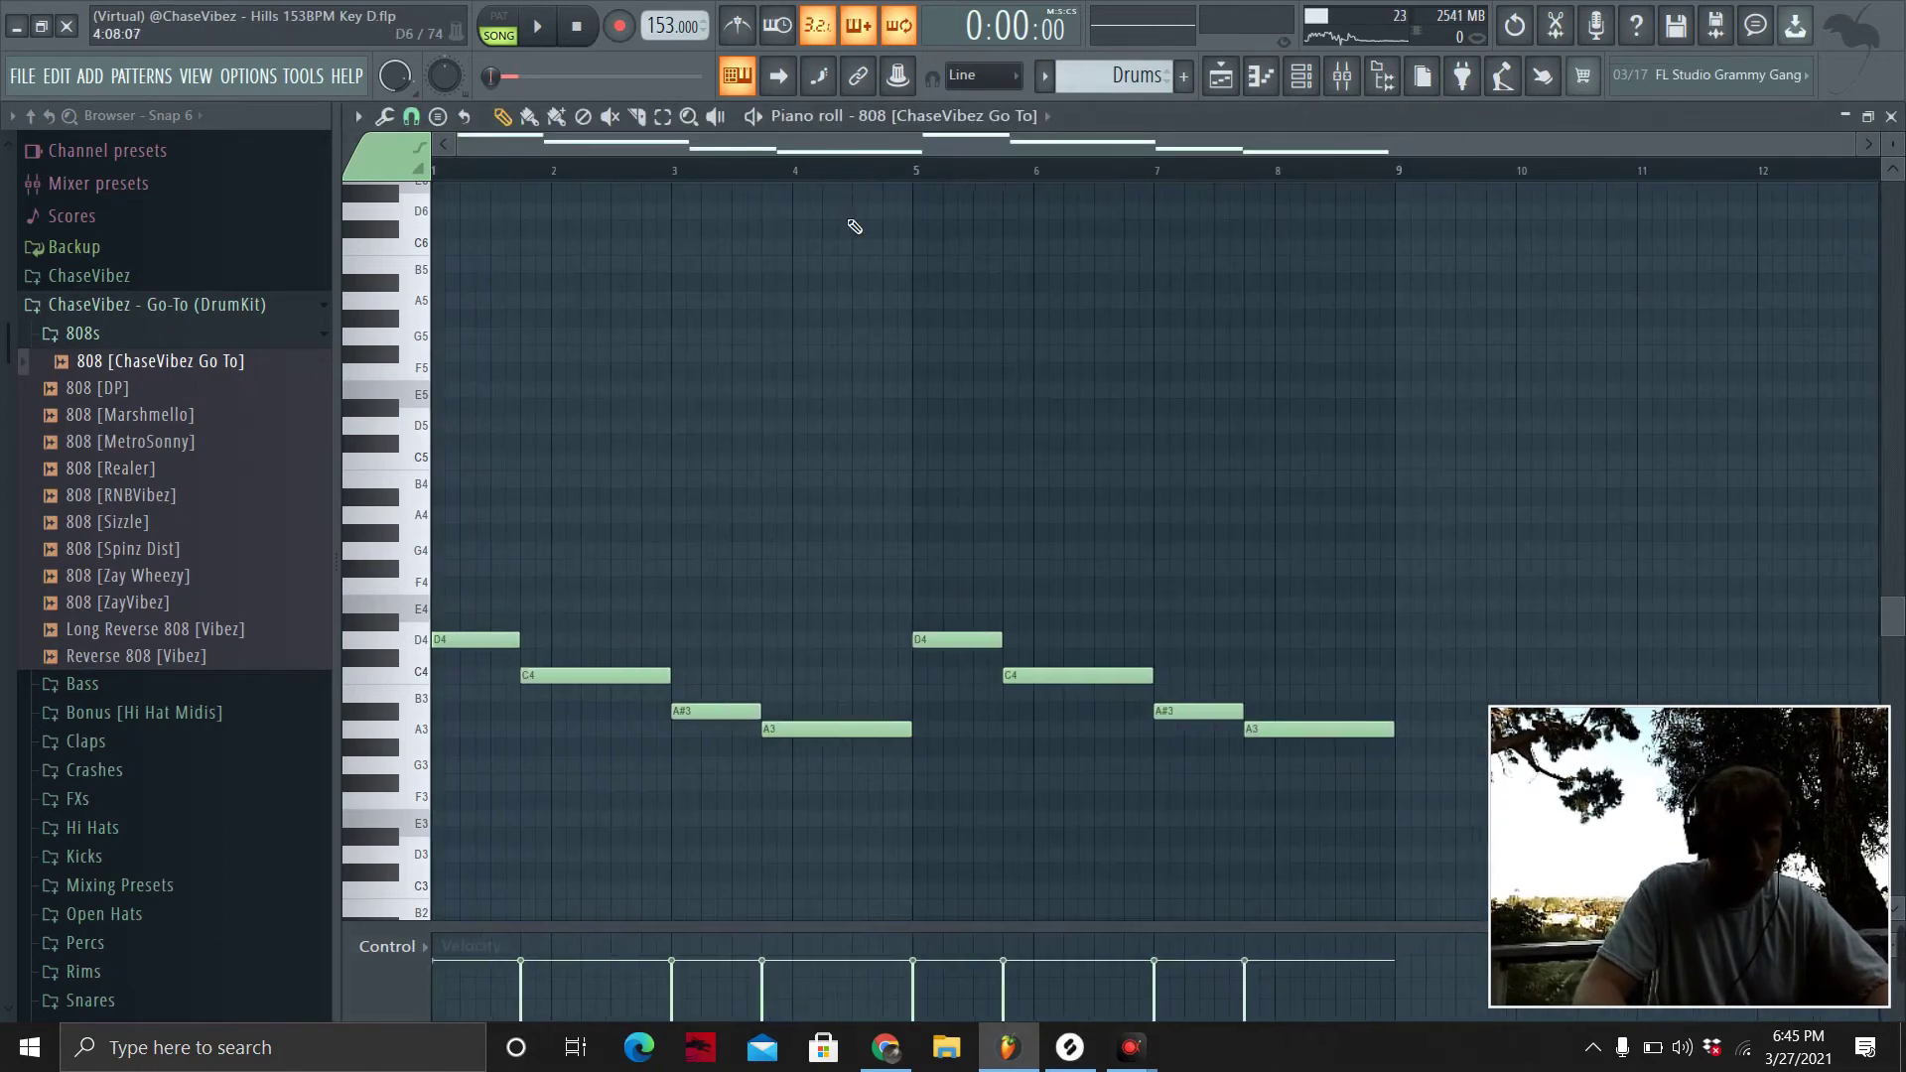
Transpose all the 808 notes up one octave and briefly preview them.
{"action": "key", "text": "ctrl+Up"}
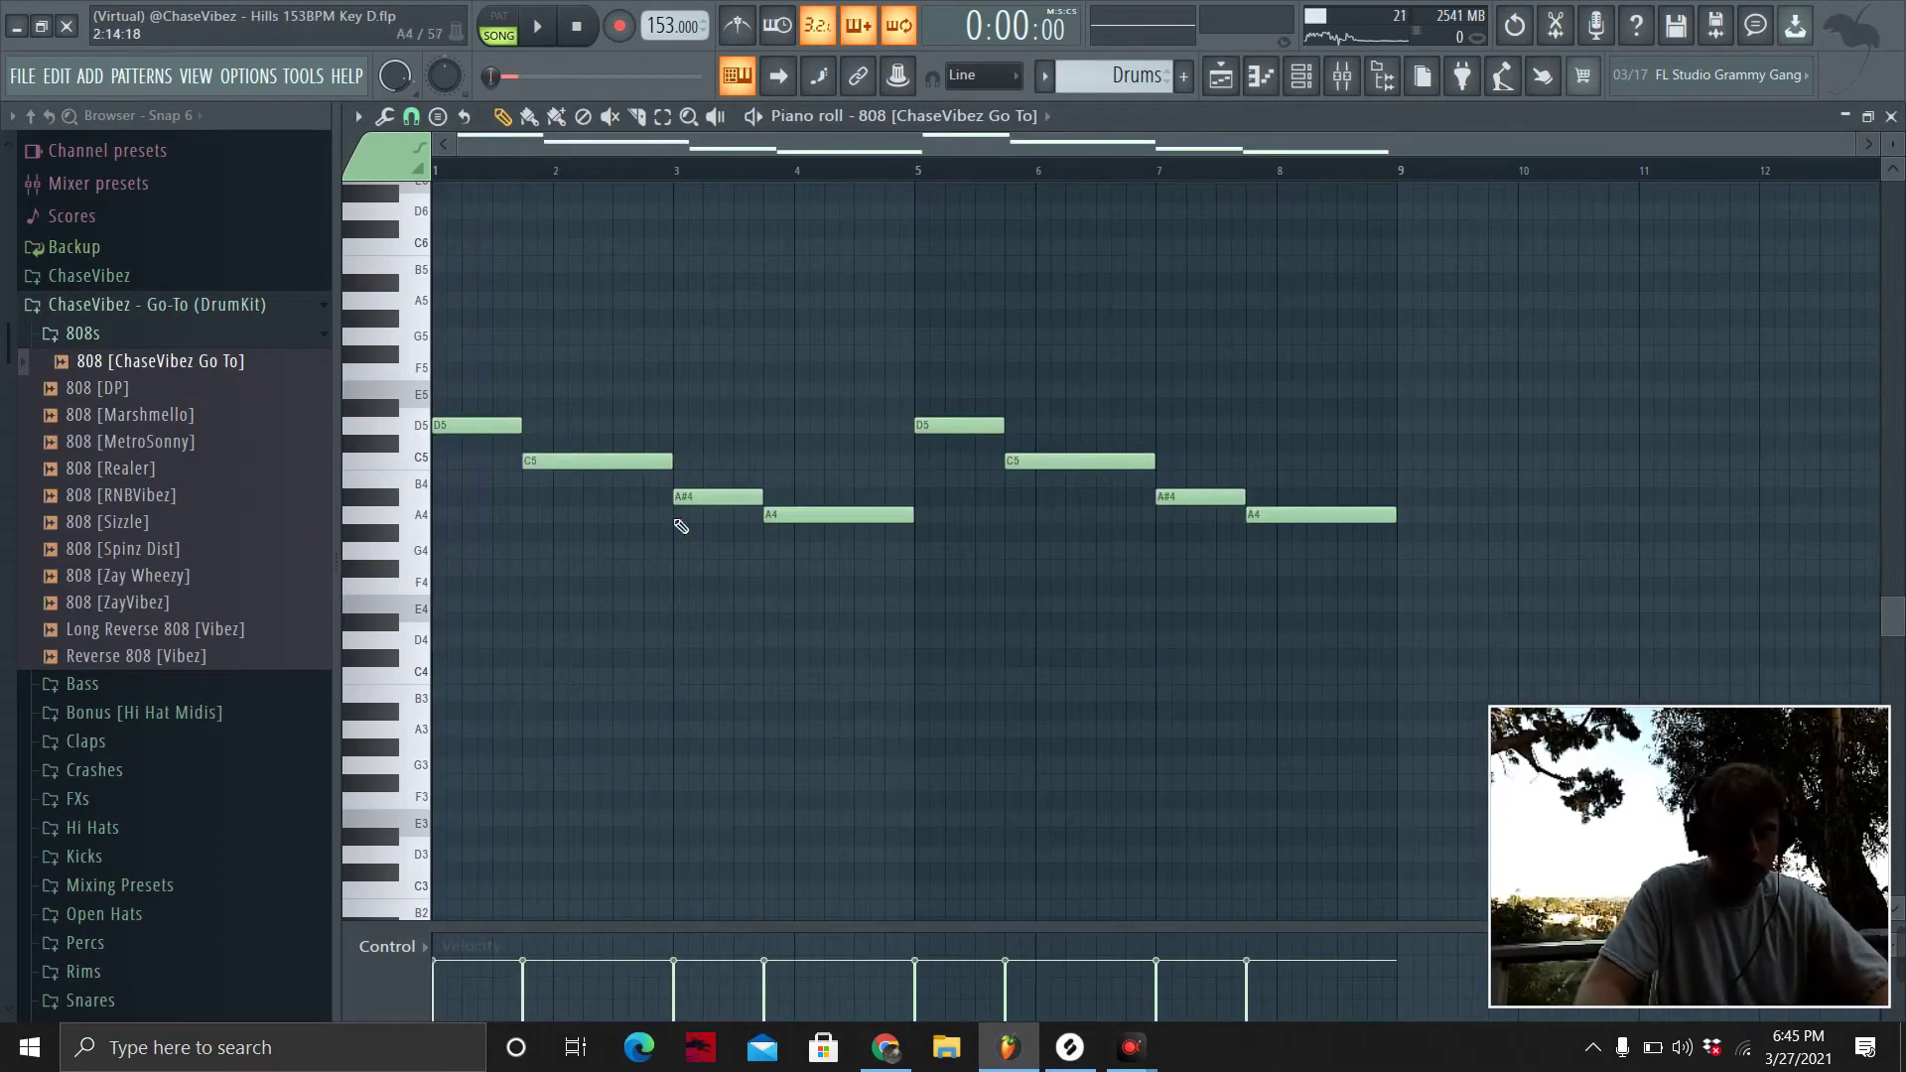
{"action": "key", "text": "space"}
{"action": "key", "text": "space"}
Set the playlist time selection to bars 9 to 17, then reopen the 808 notes in the piano roll and start playback.
{"action": "left_click", "coordinate": [1220, 76]}
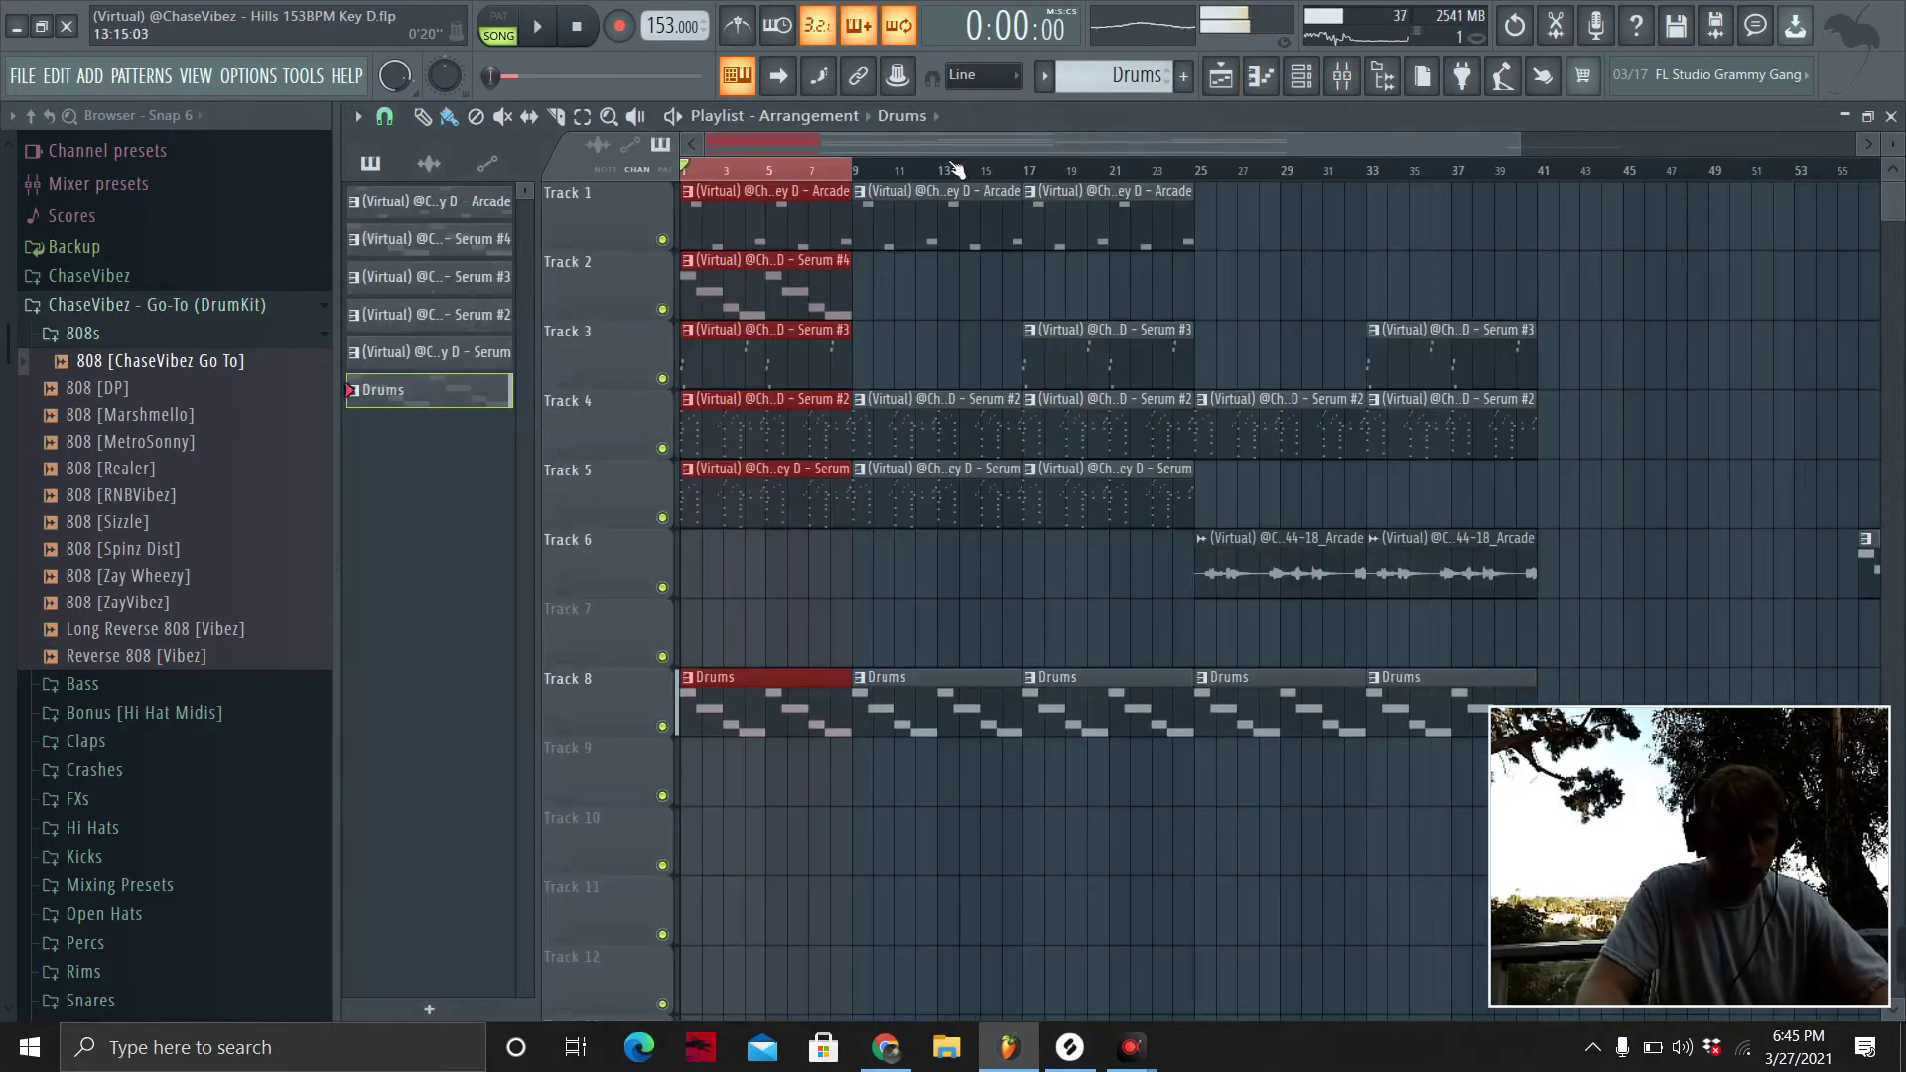
{"action": "left_click_drag", "start_coordinate": [854, 174], "coordinate": [1022, 173]}
{"action": "left_click", "coordinate": [1301, 77]}
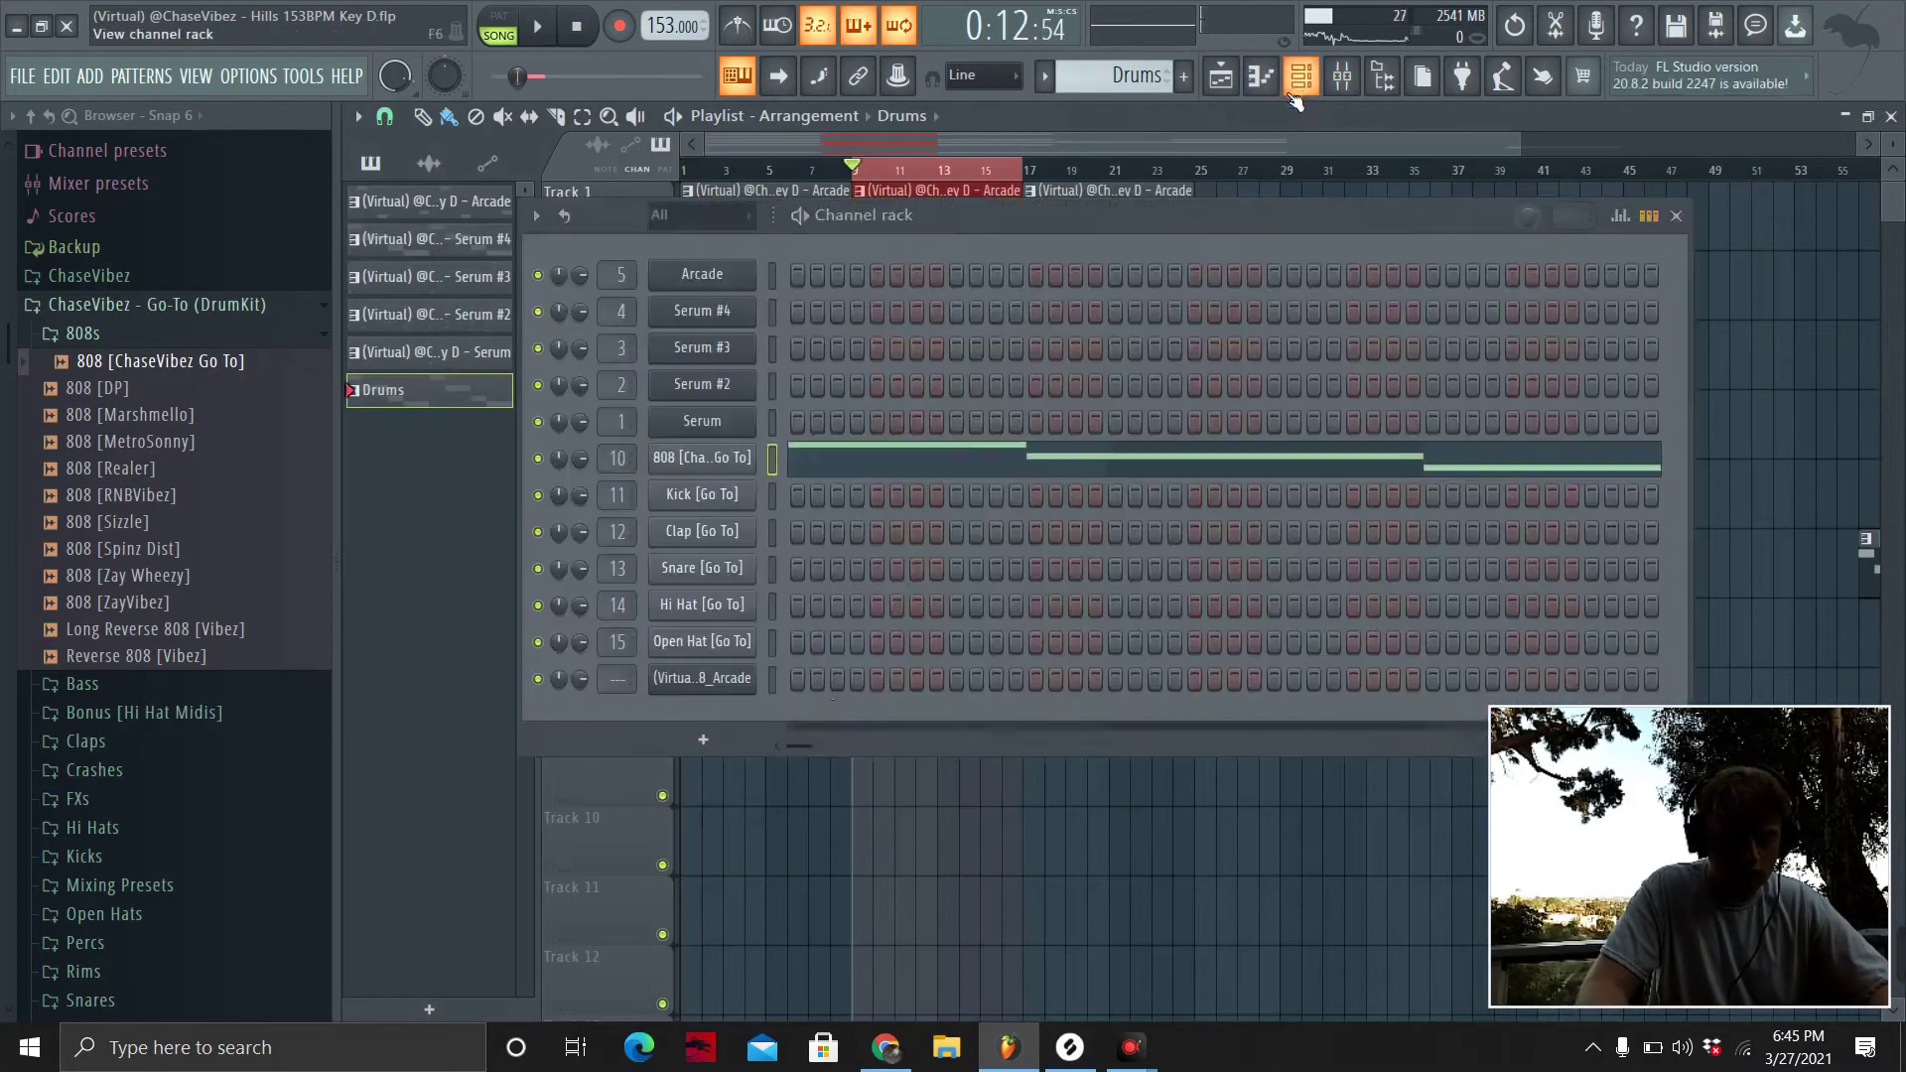
{"action": "left_click", "coordinate": [878, 463]}
{"action": "key", "text": "space"}
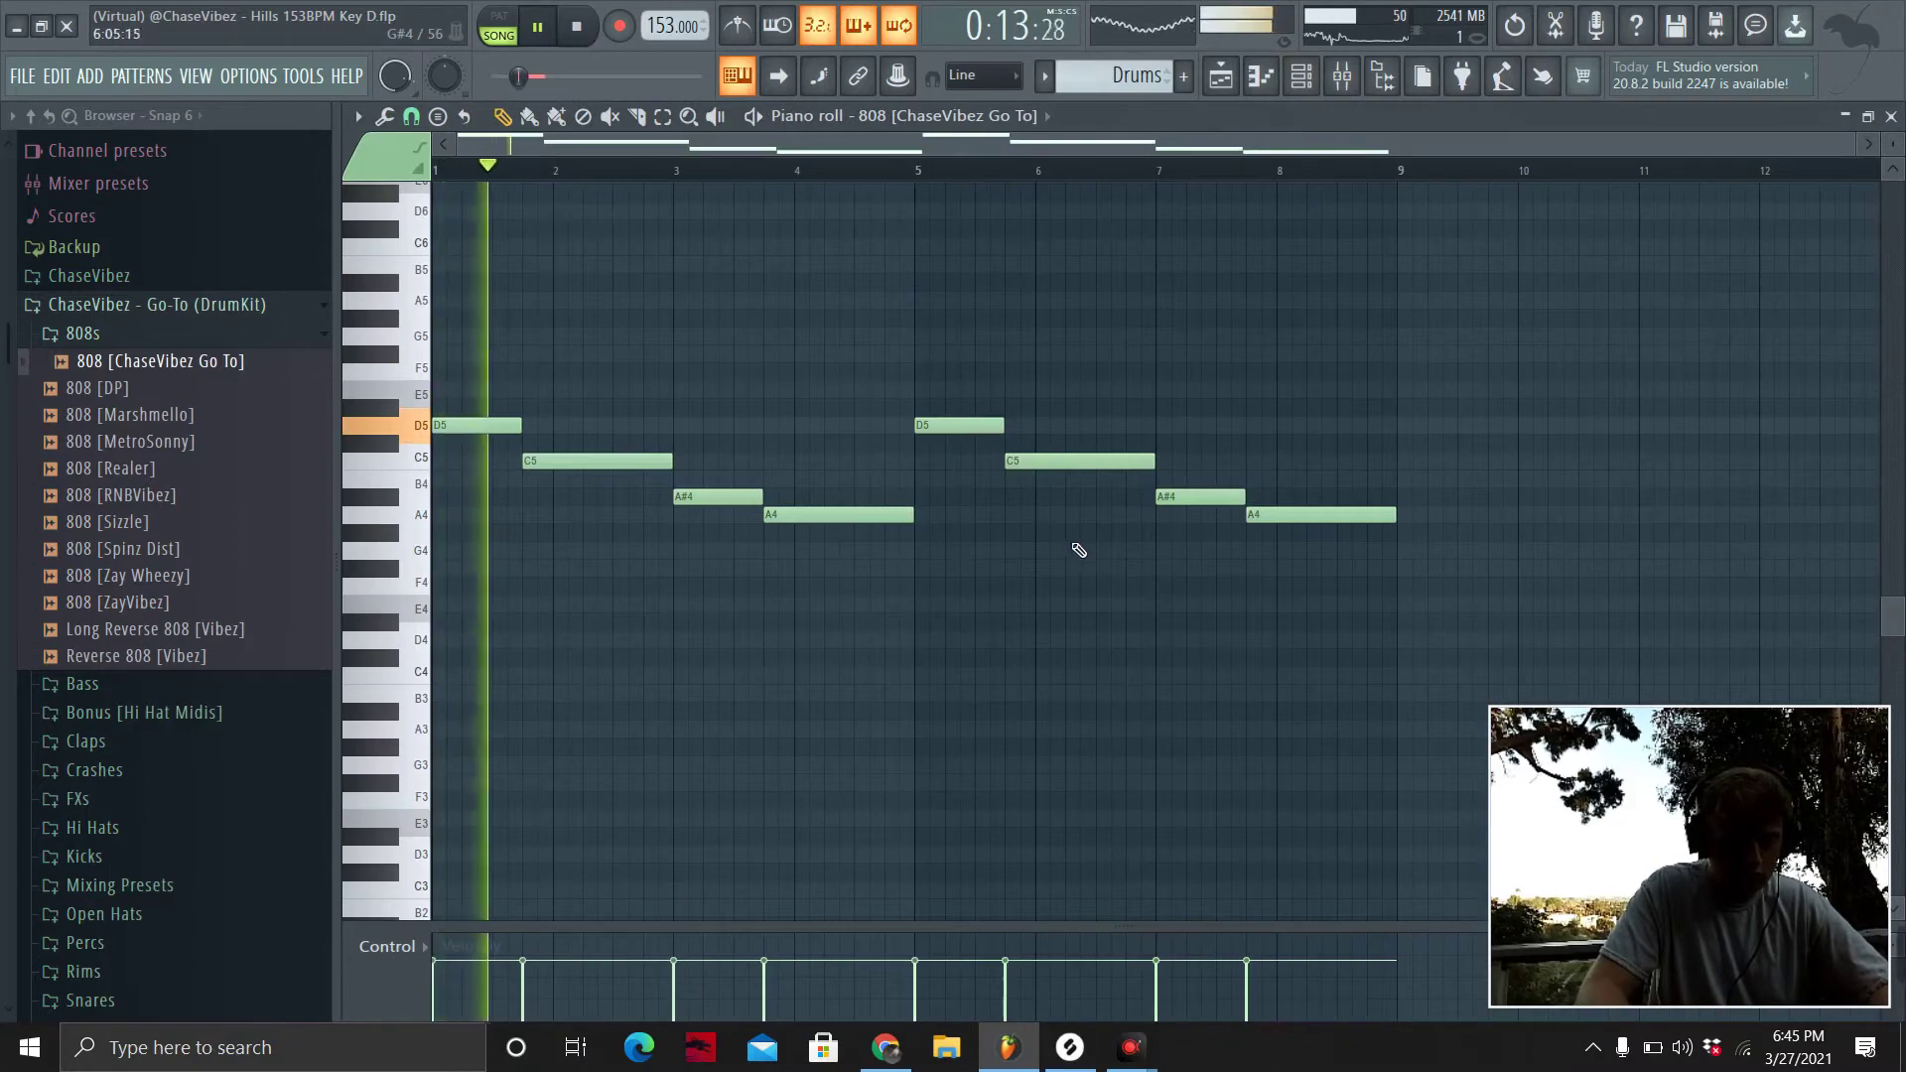
Raise the A#4 and A4 notes in bars 3 and 4 by one octave and add a second A#5 midway through the first.
{"action": "left_click_drag", "start_coordinate": [823, 569], "coordinate": [713, 478]}
{"action": "key", "text": "ctrl+Up"}
{"action": "left_click", "coordinate": [717, 487], "text": "ctrl"}
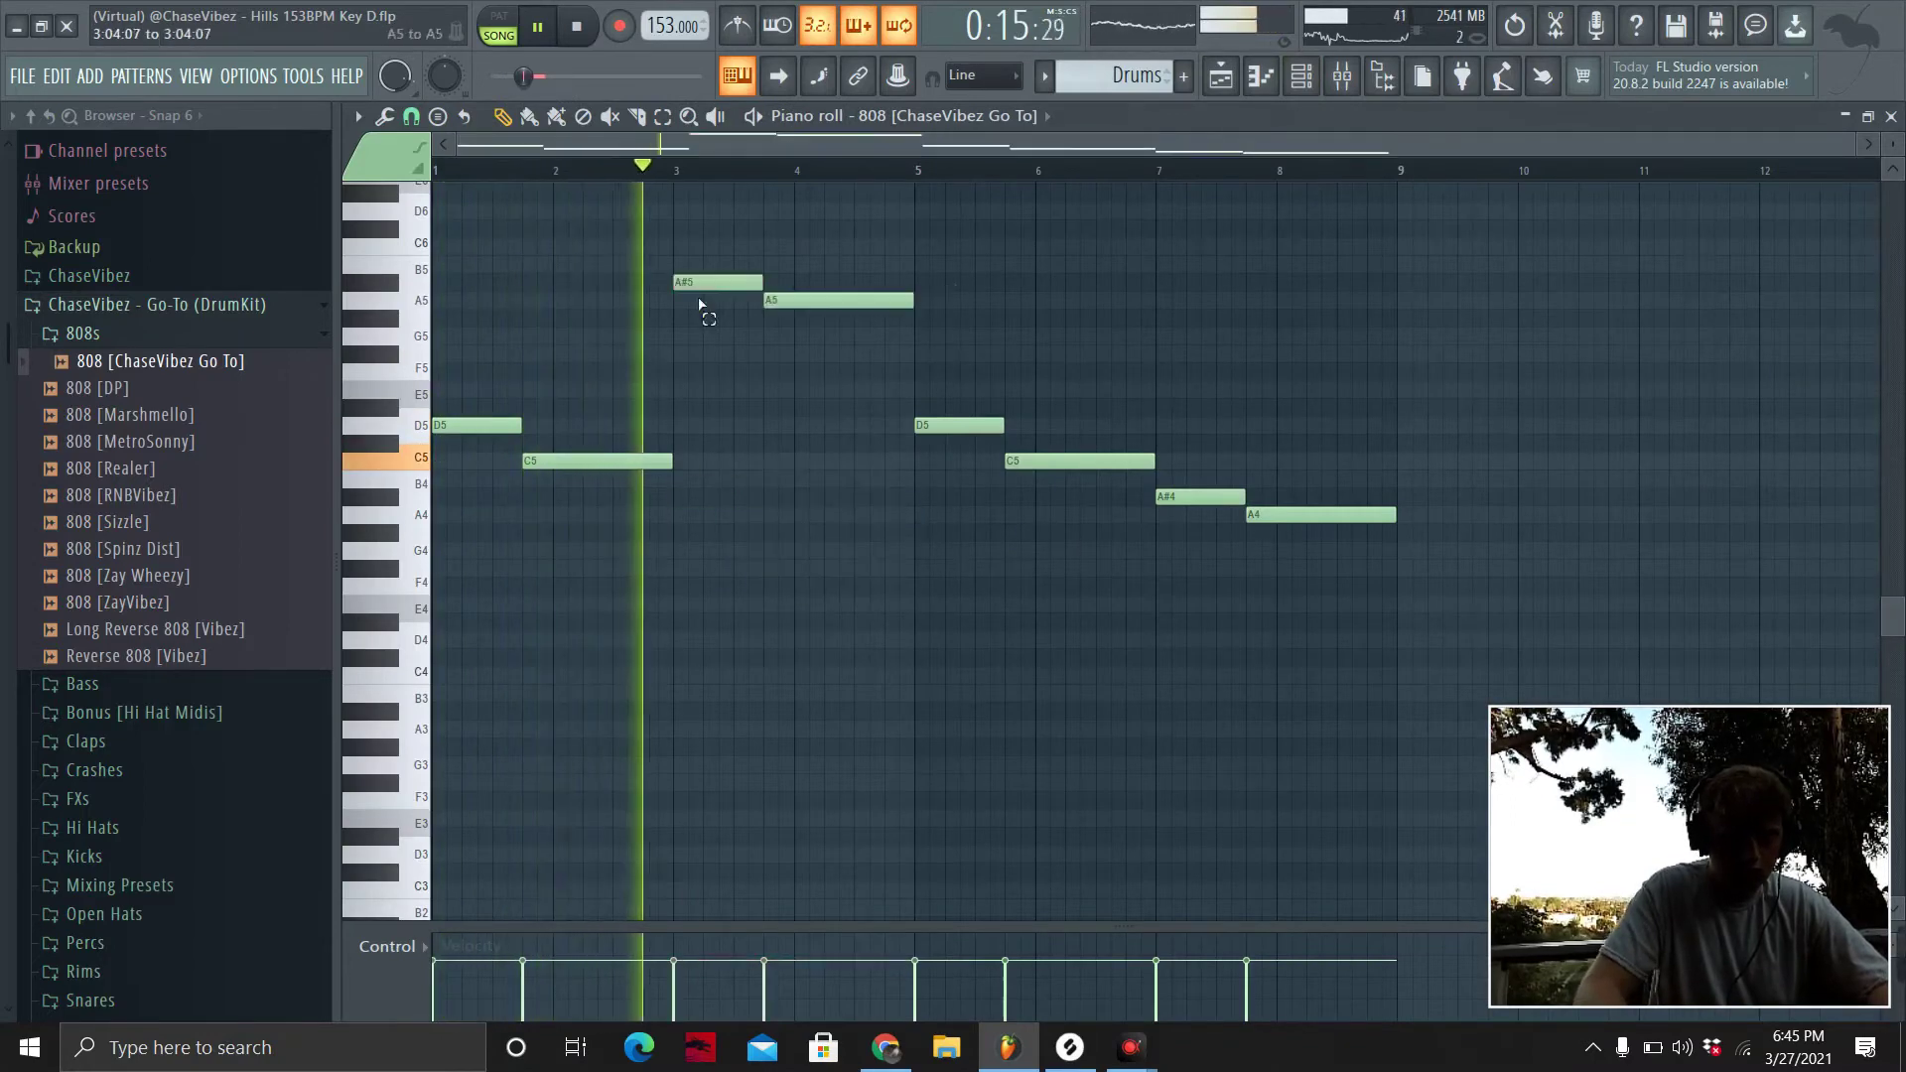
{"action": "left_click_drag", "start_coordinate": [726, 283], "coordinate": [767, 306]}
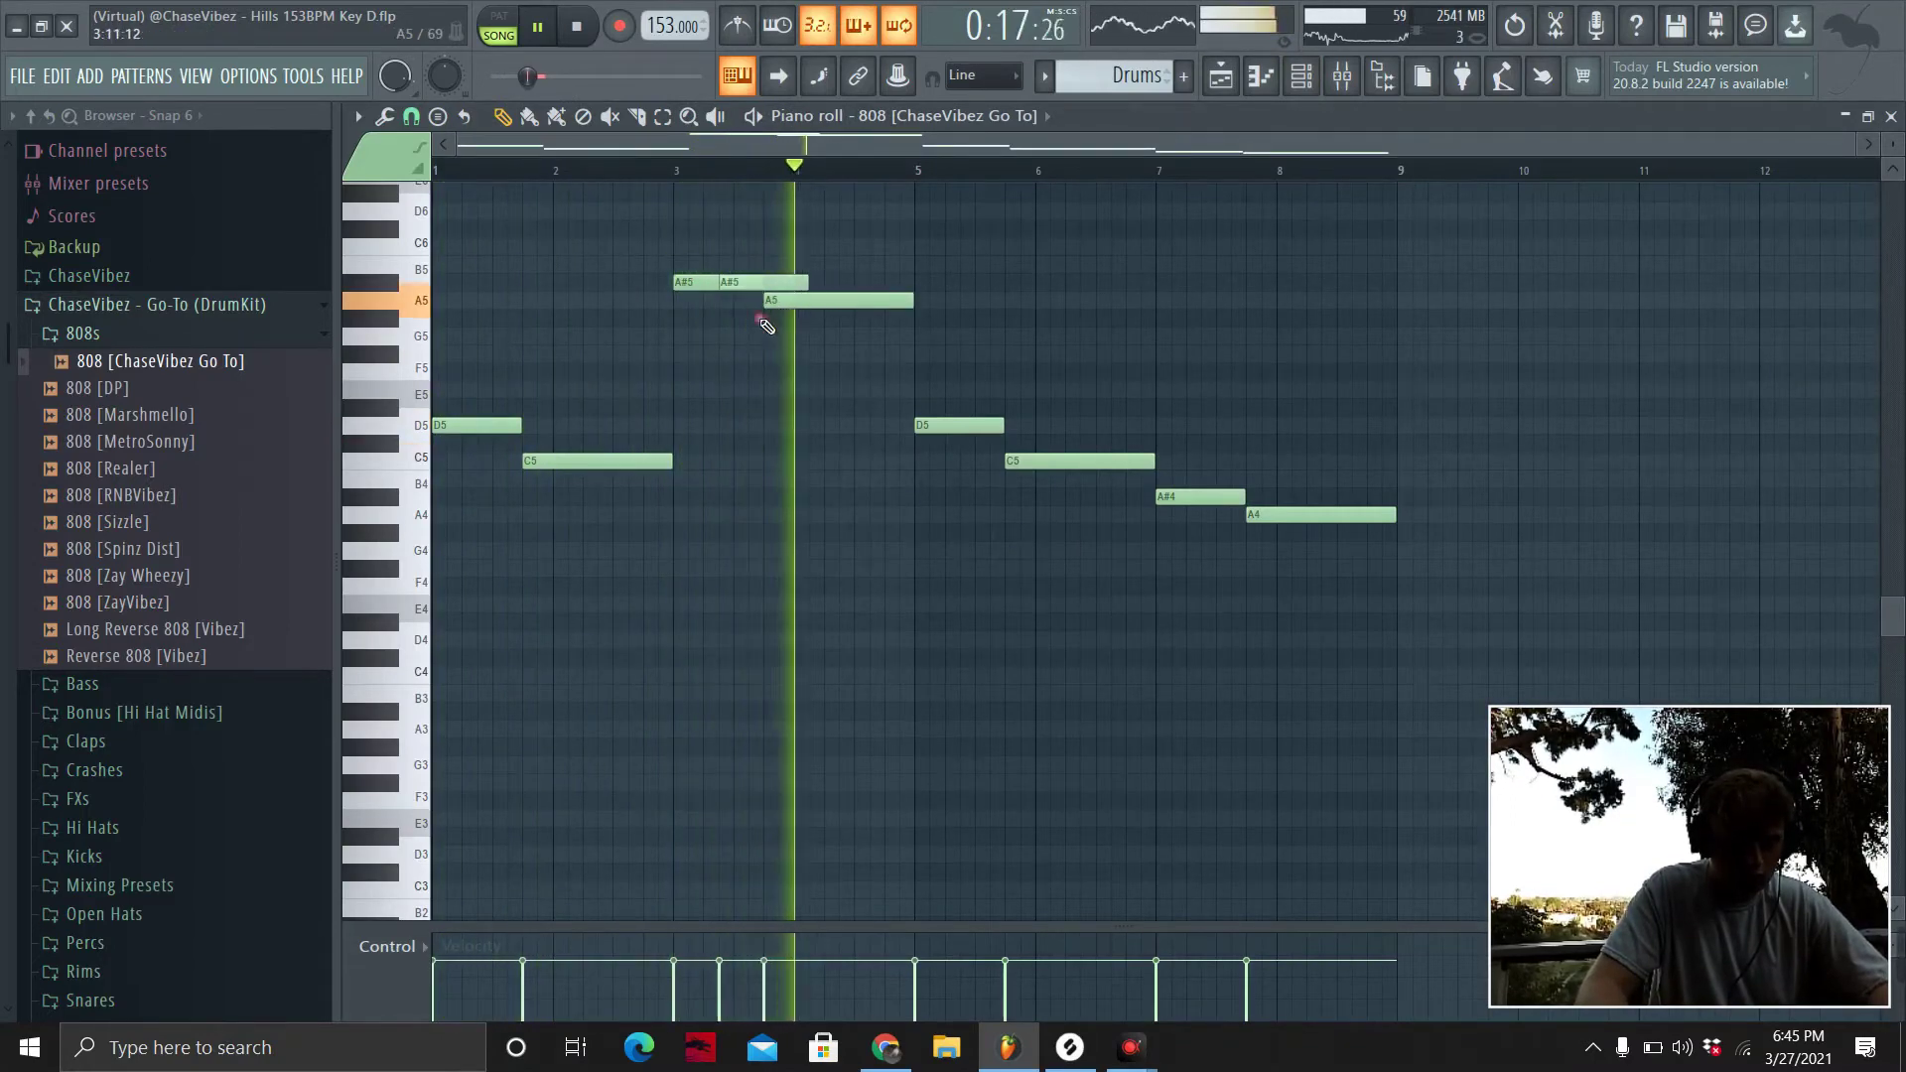
Raise the A#4 and A4 notes in bars 7 and 8 by one octave, repeating A#5 once and A5 twice near the end of bar 8.
{"action": "left_click_drag", "start_coordinate": [1208, 459], "coordinate": [1243, 536]}
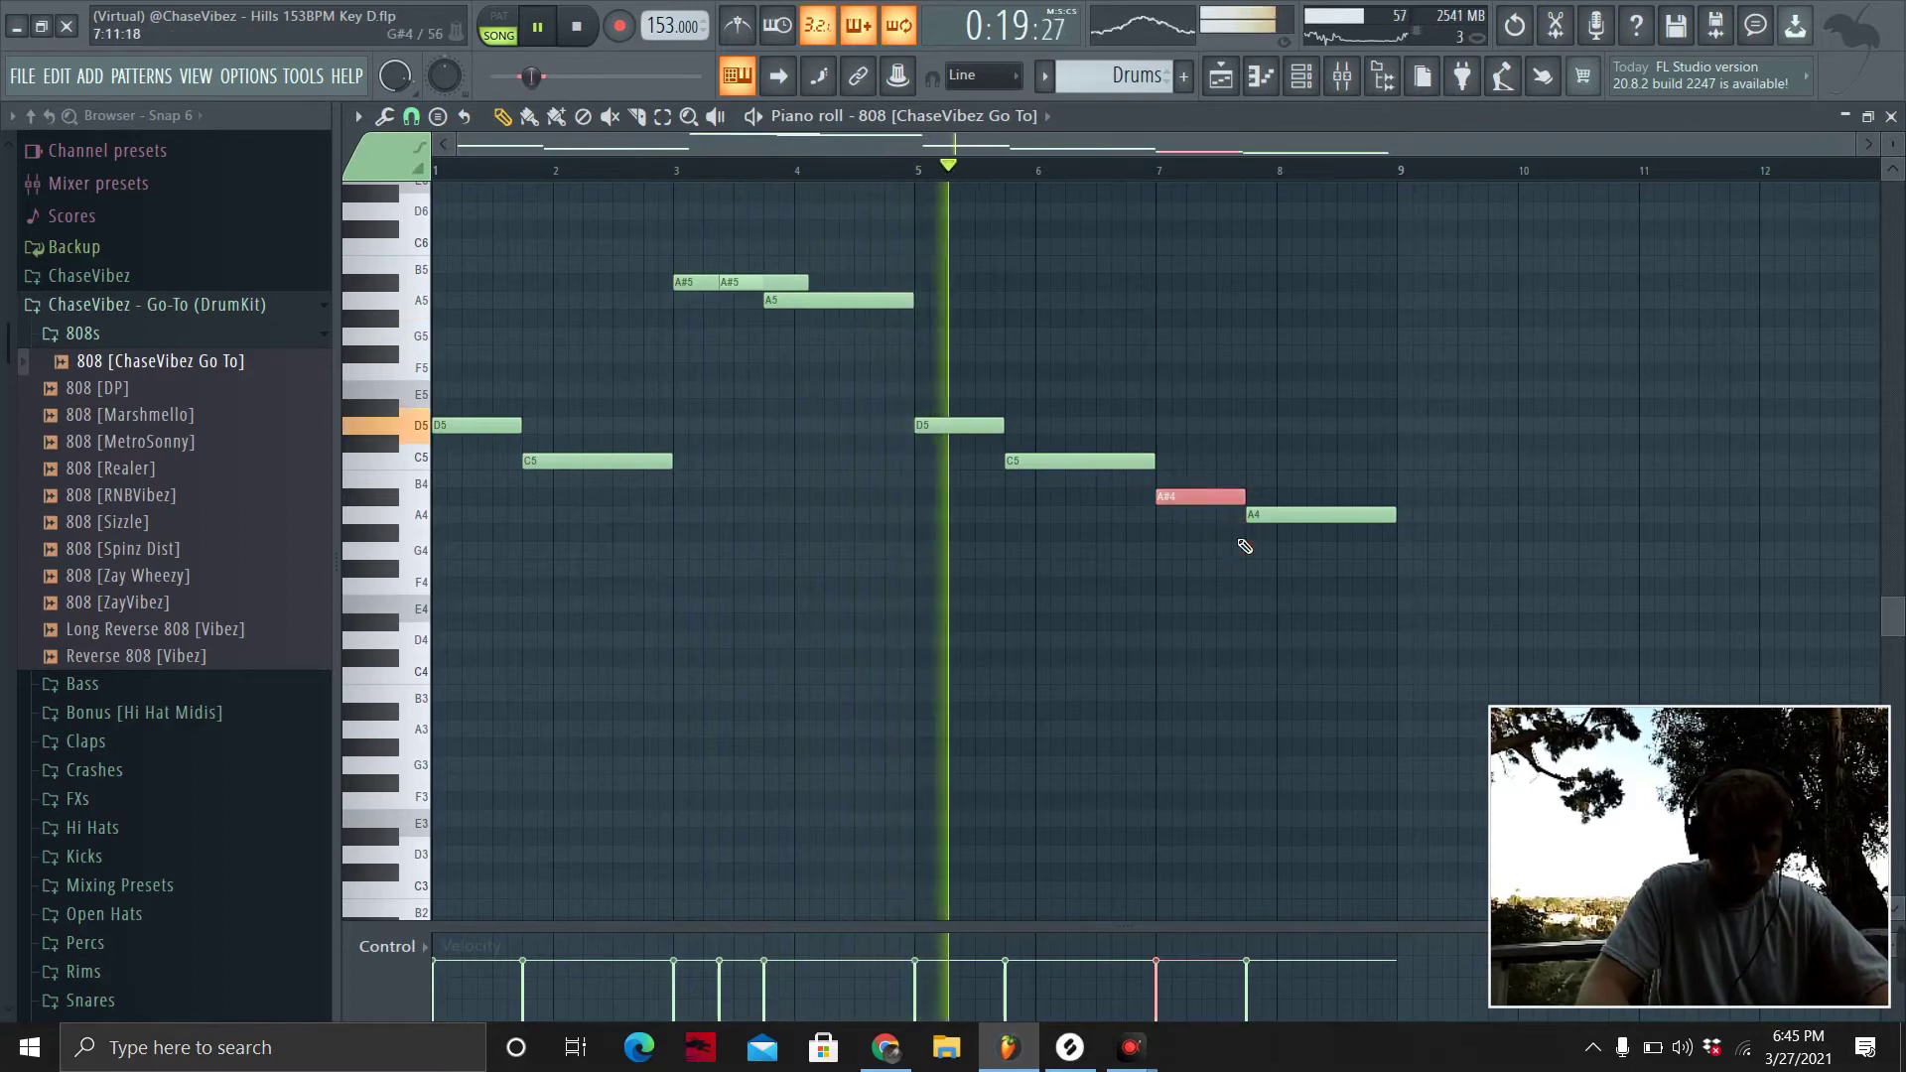
{"action": "key", "text": "ctrl+Up"}
{"action": "left_click_drag", "start_coordinate": [1198, 285], "coordinate": [1245, 290]}
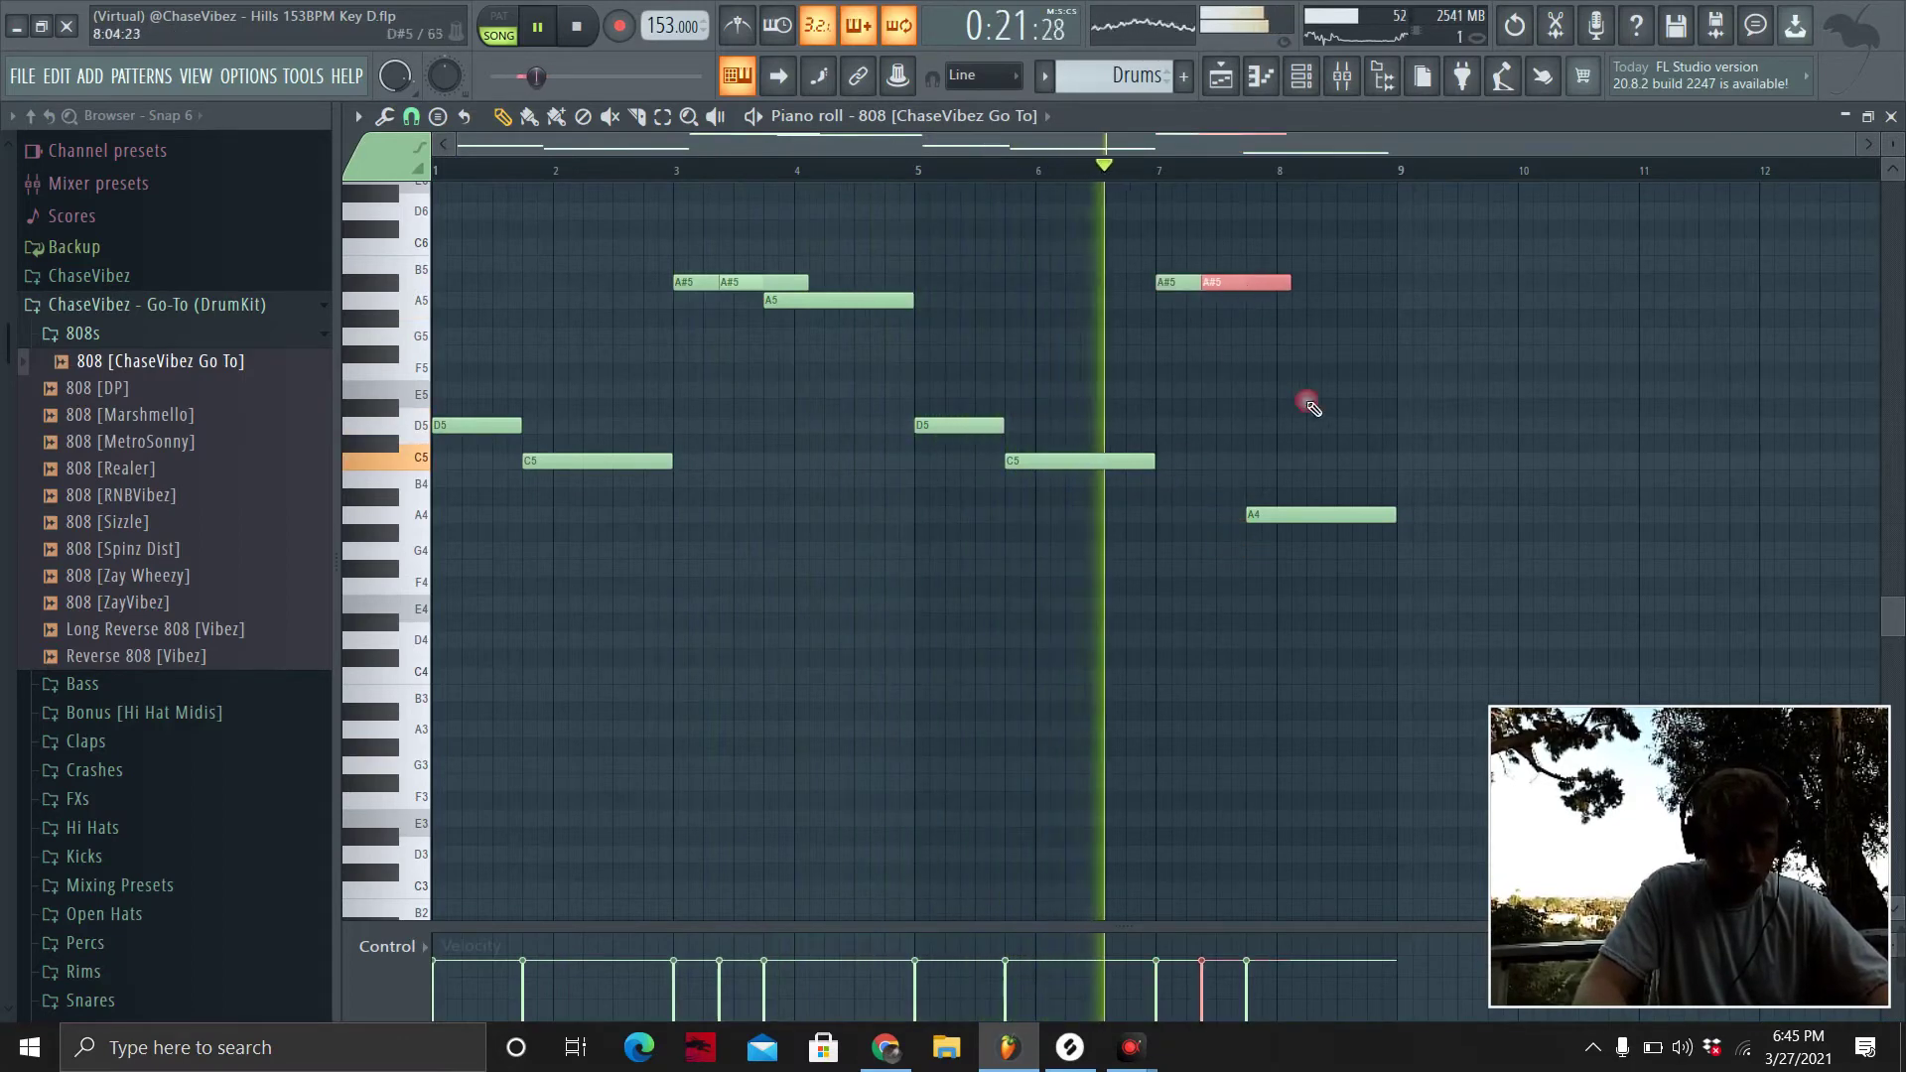
{"action": "left_click_drag", "start_coordinate": [1311, 422], "coordinate": [1282, 542]}
{"action": "key", "text": "ctrl+Up"}
{"action": "left_click_drag", "start_coordinate": [1270, 300], "coordinate": [1357, 305]}
{"action": "left_click", "coordinate": [1390, 338]}
{"action": "right_click", "coordinate": [1400, 341]}
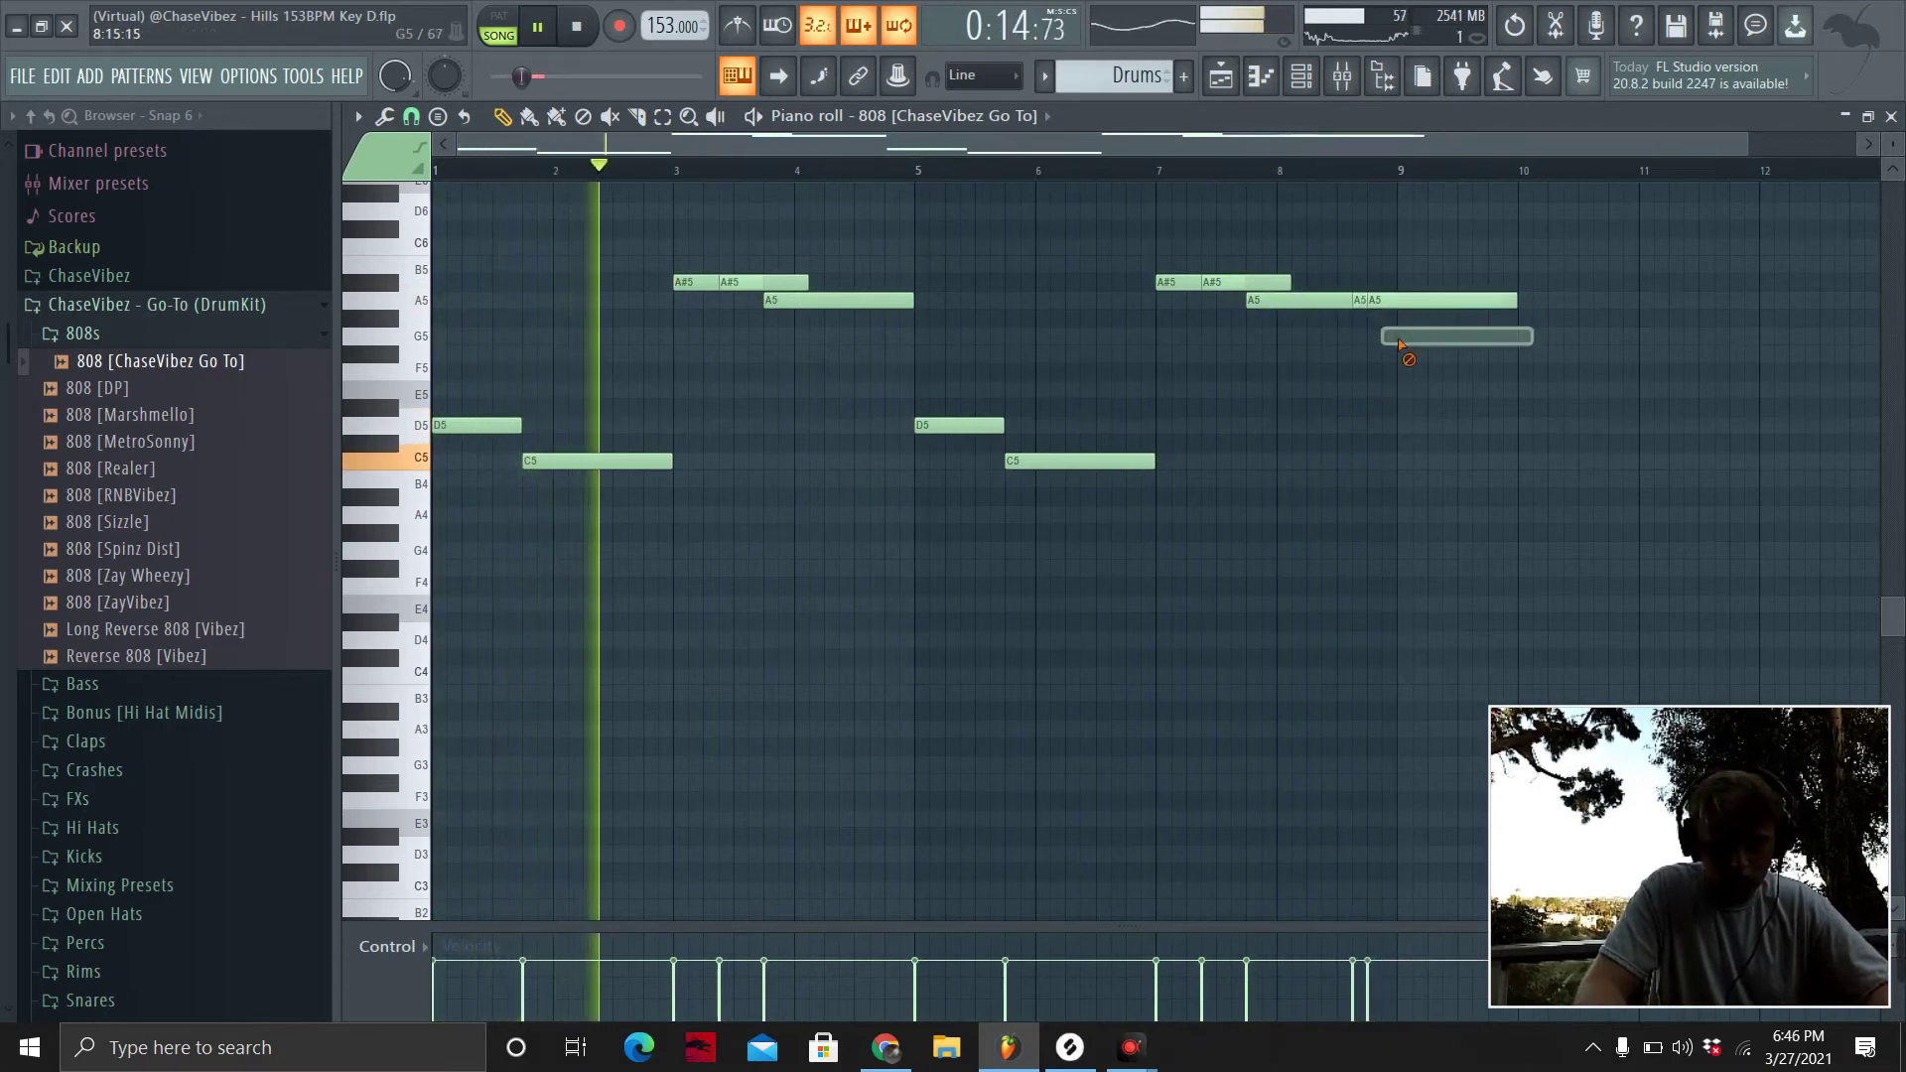
Shorten all the 808 notes to very short hits and set the 808 sample's quick fade-out to 38%.
{"action": "key", "text": "shift+d"}
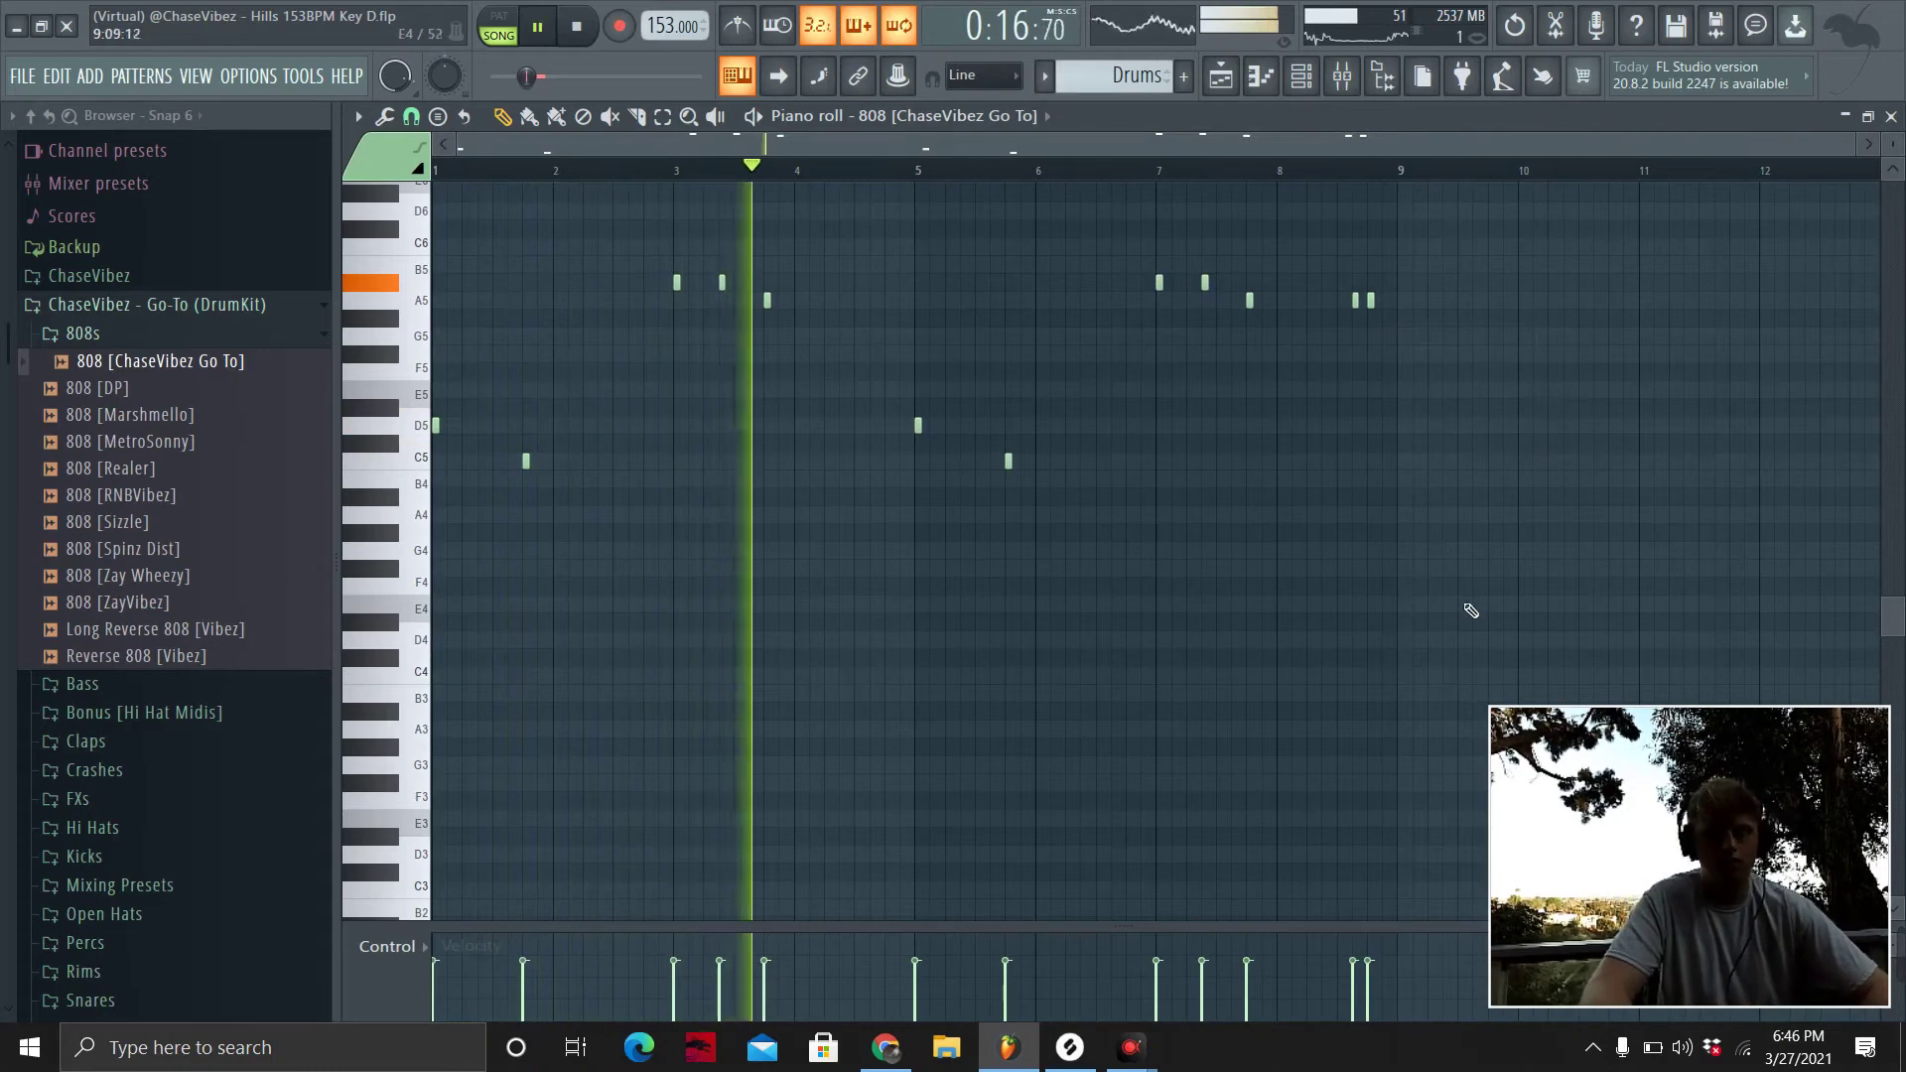
{"action": "key", "text": "F6"}
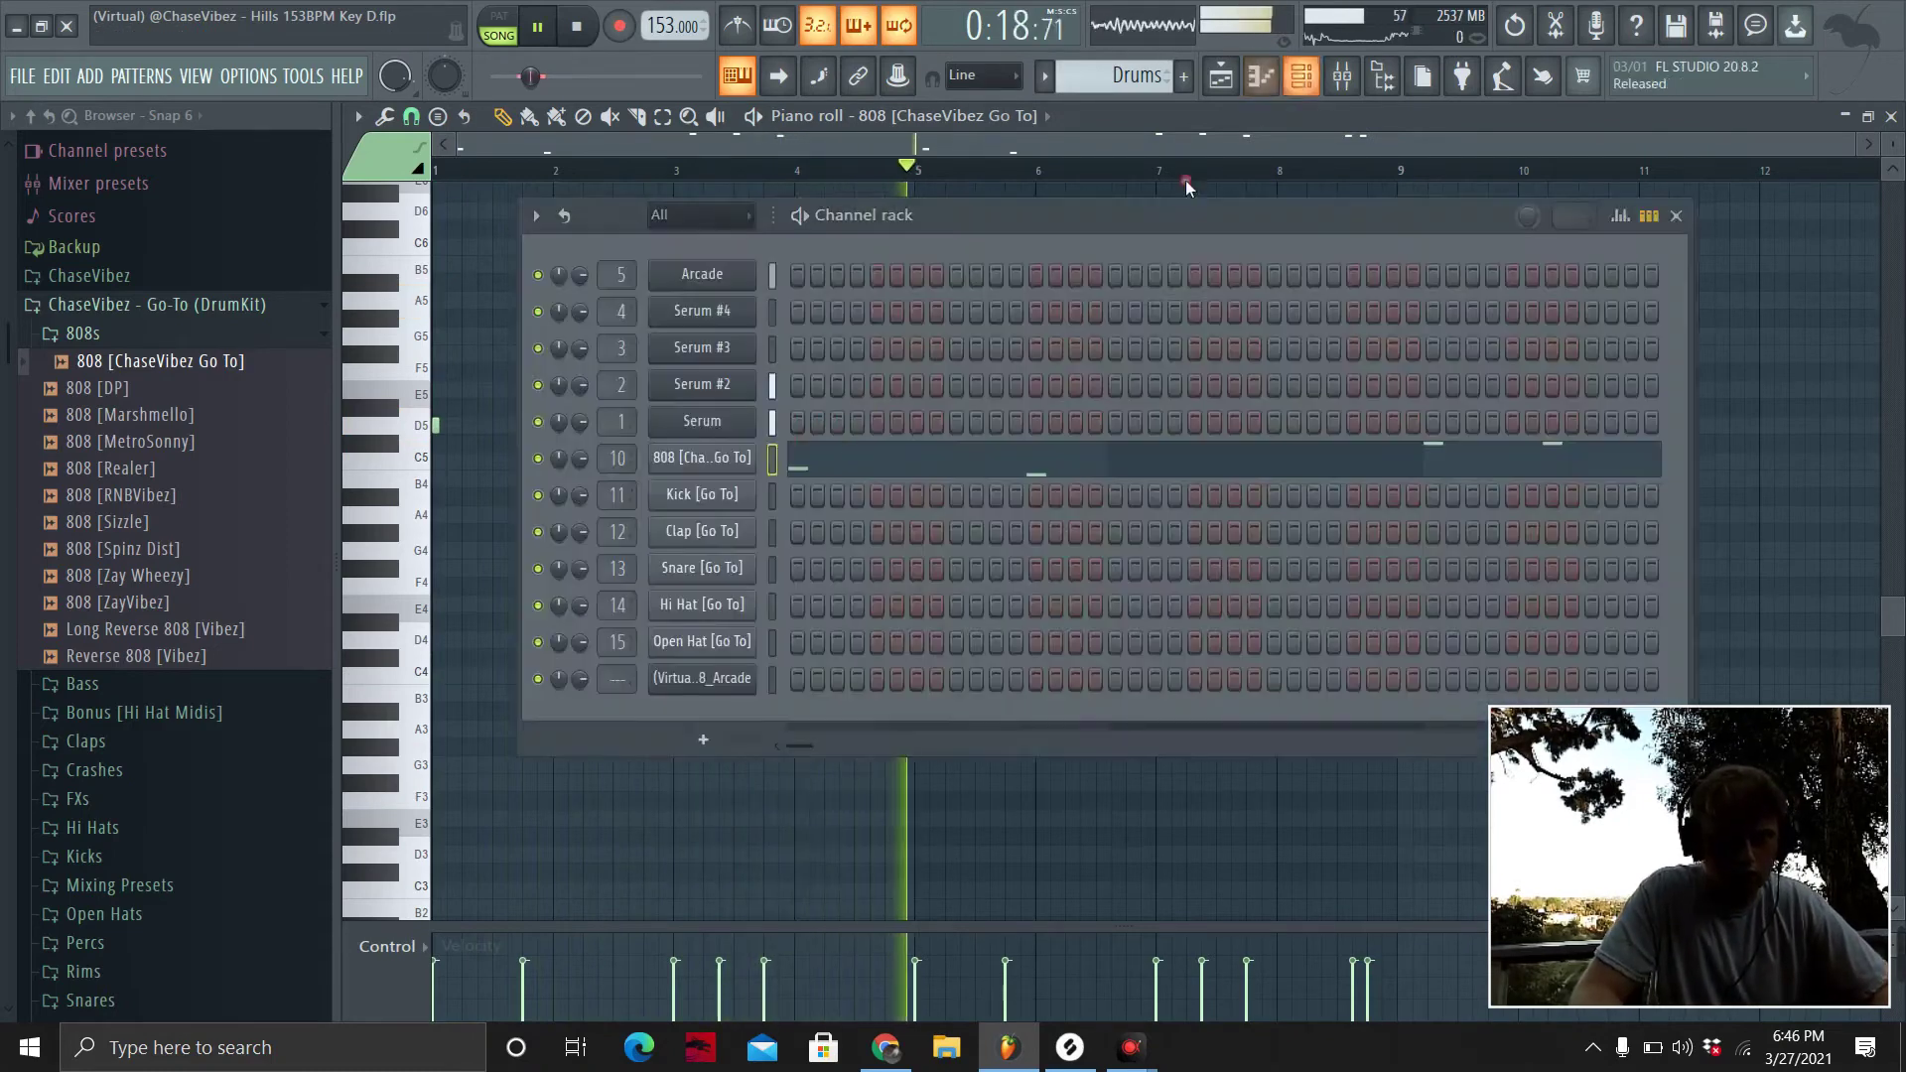
{"action": "left_click", "coordinate": [751, 489]}
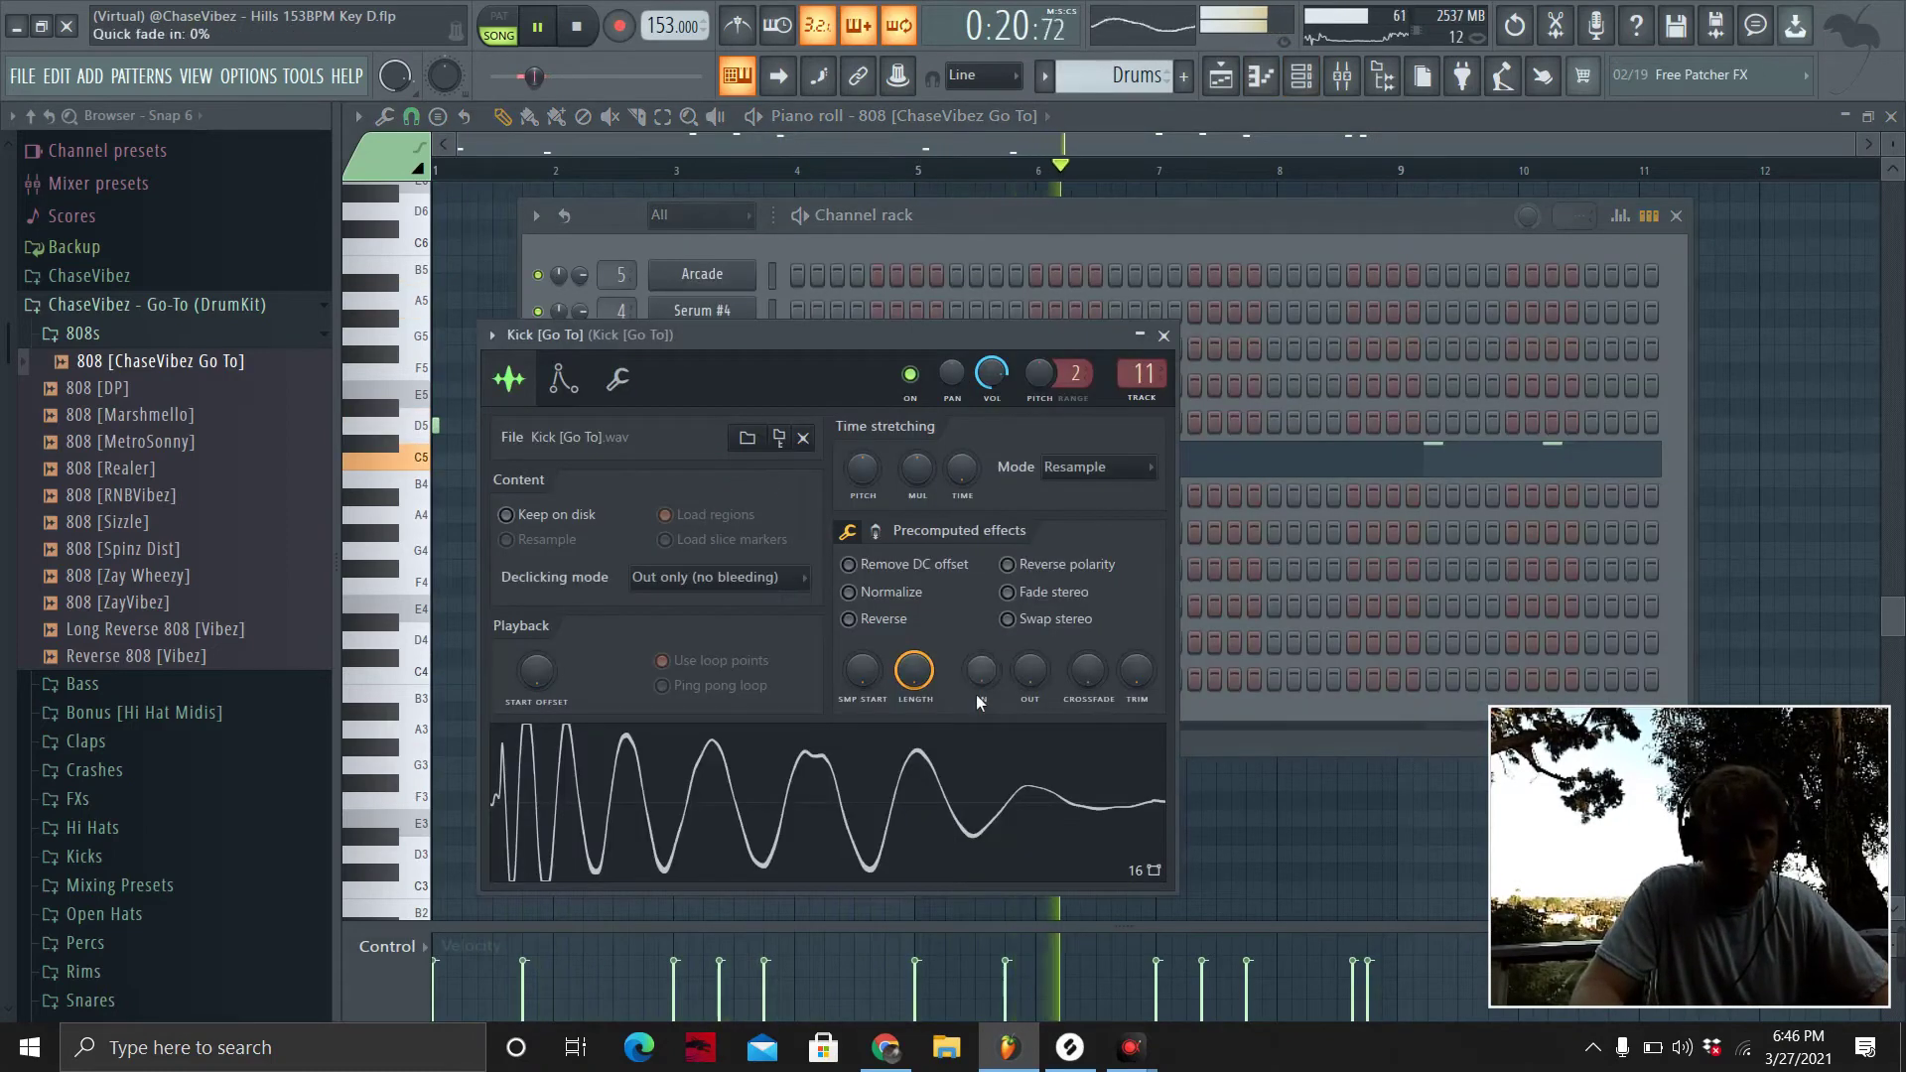
{"action": "left_click", "coordinate": [945, 253]}
{"action": "left_click", "coordinate": [735, 459]}
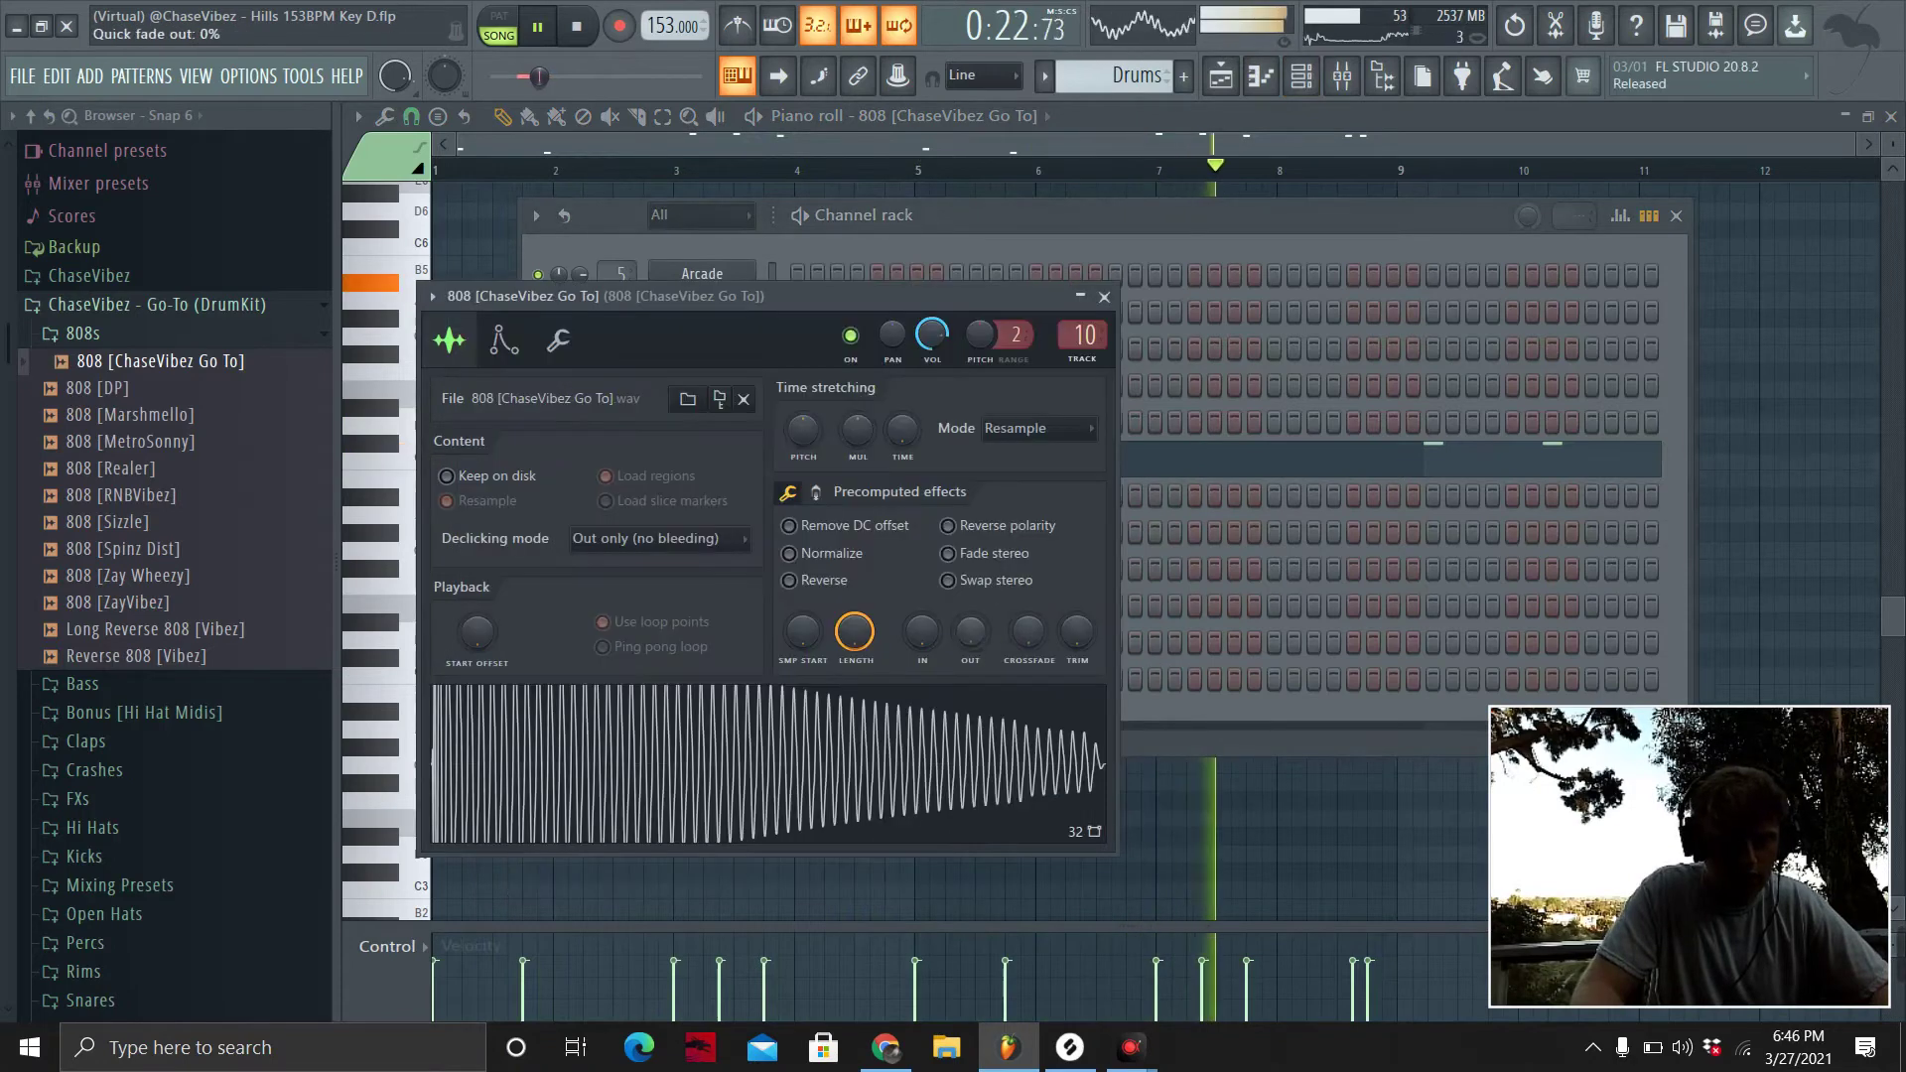
{"action": "left_click_drag", "start_coordinate": [970, 633], "coordinate": [969, 575]}
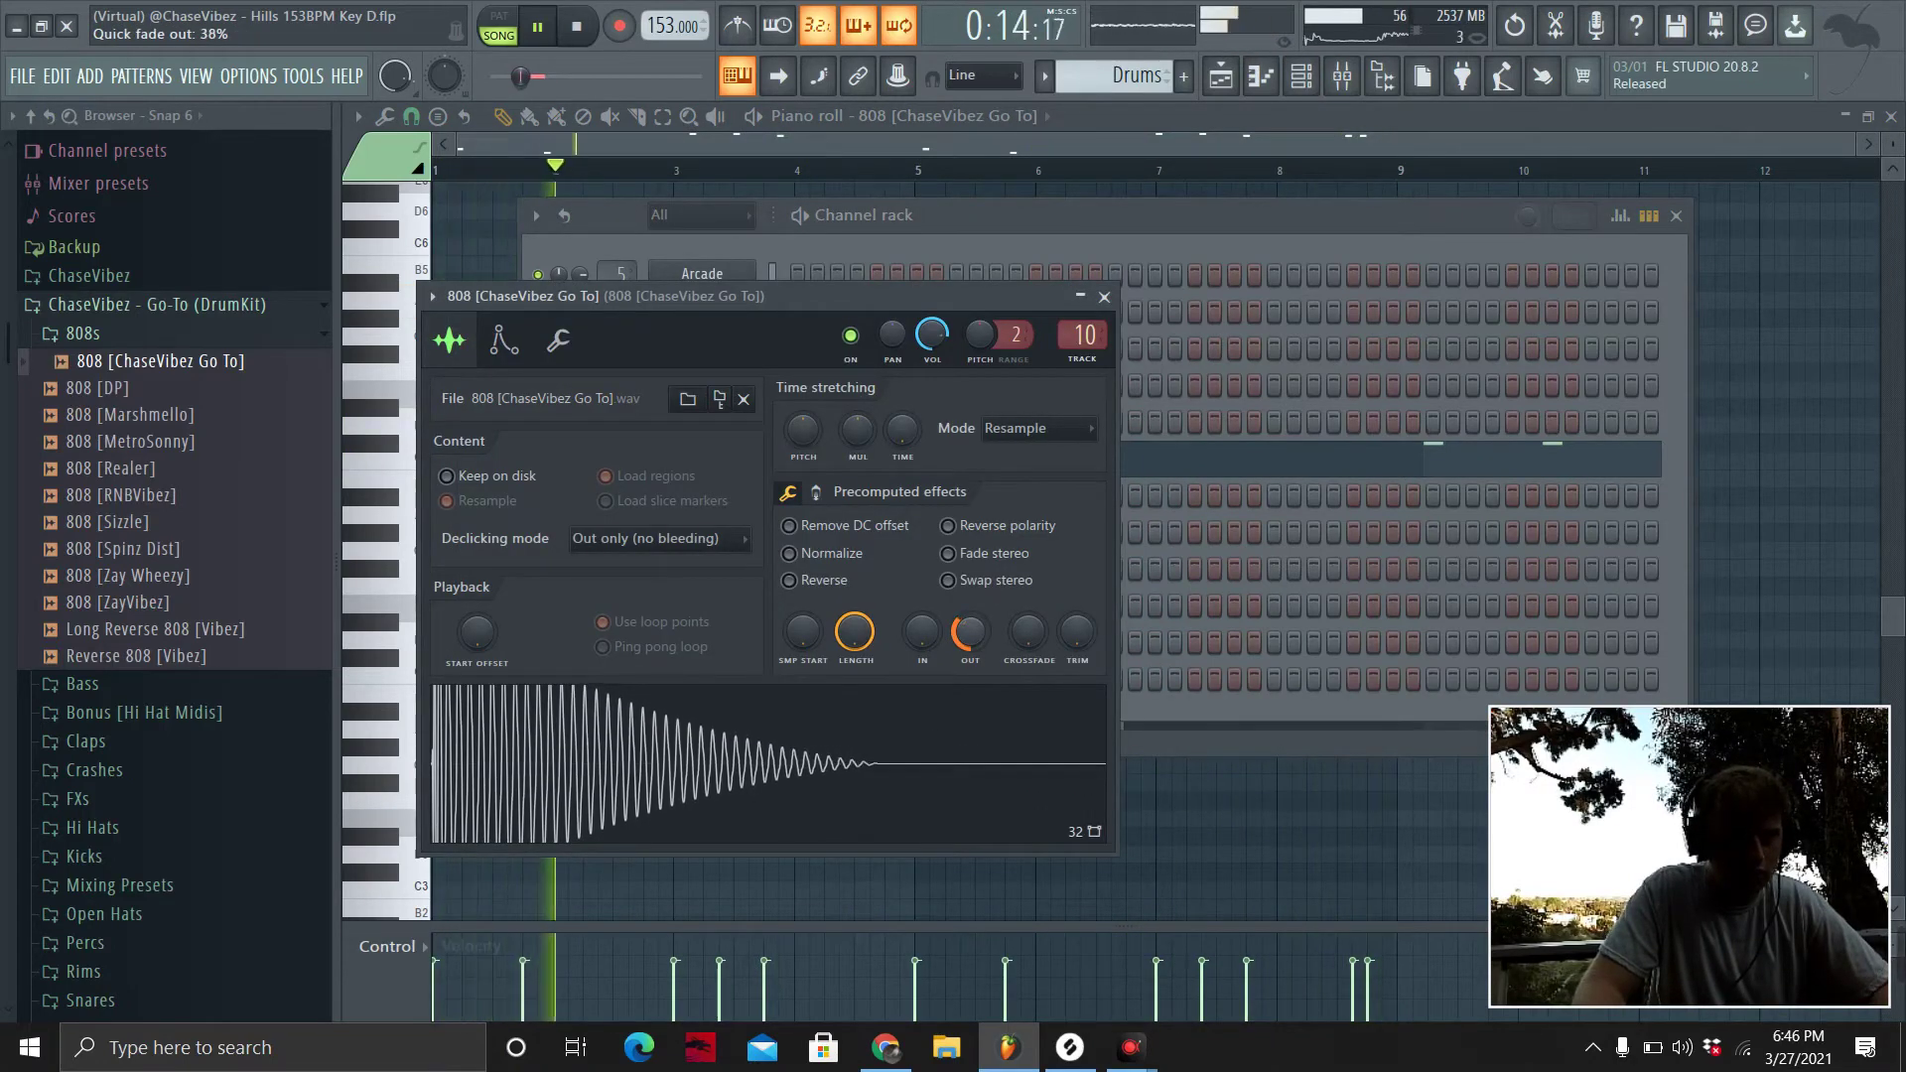
{"action": "left_click", "coordinate": [1104, 296]}
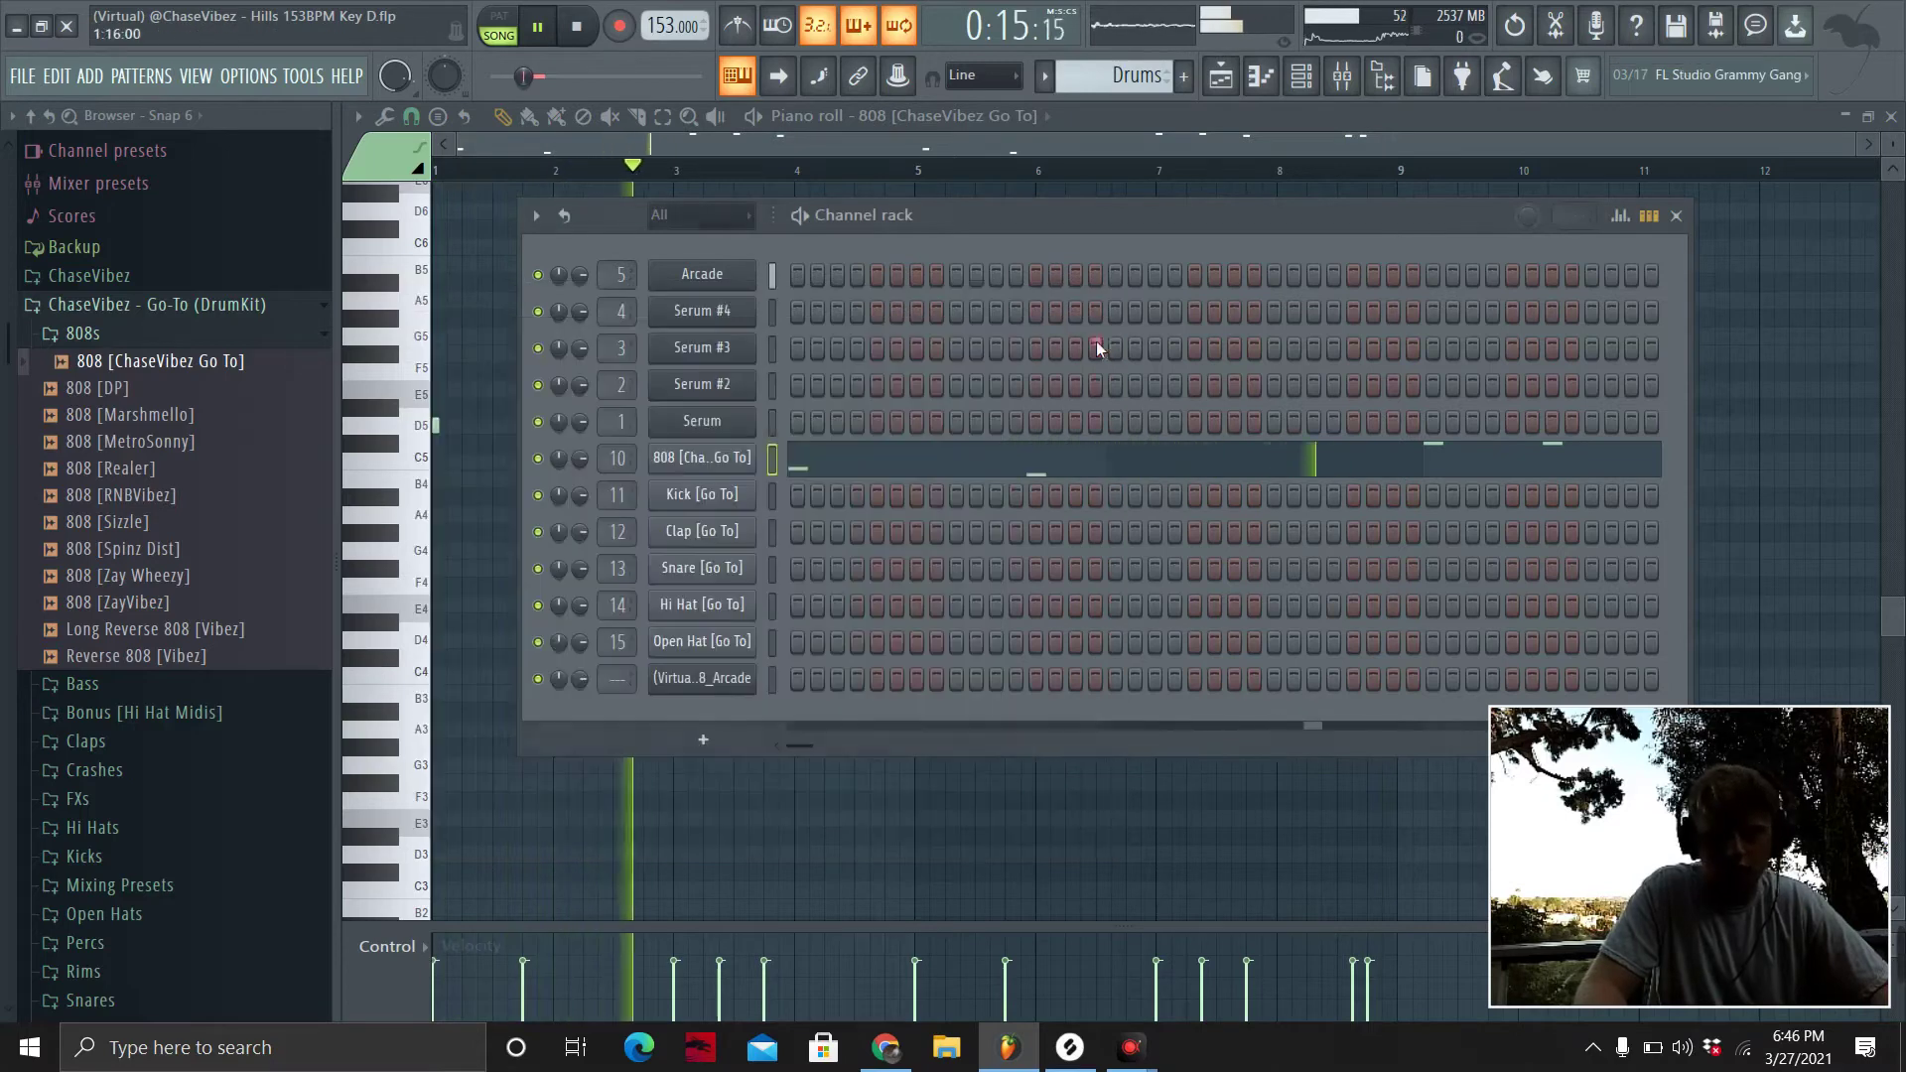
Paste the 808 note pattern into the Kick channel and open it in the piano roll.
{"action": "left_click", "coordinate": [773, 500]}
{"action": "key", "text": "ctrl+v"}
{"action": "left_click", "coordinate": [840, 502]}
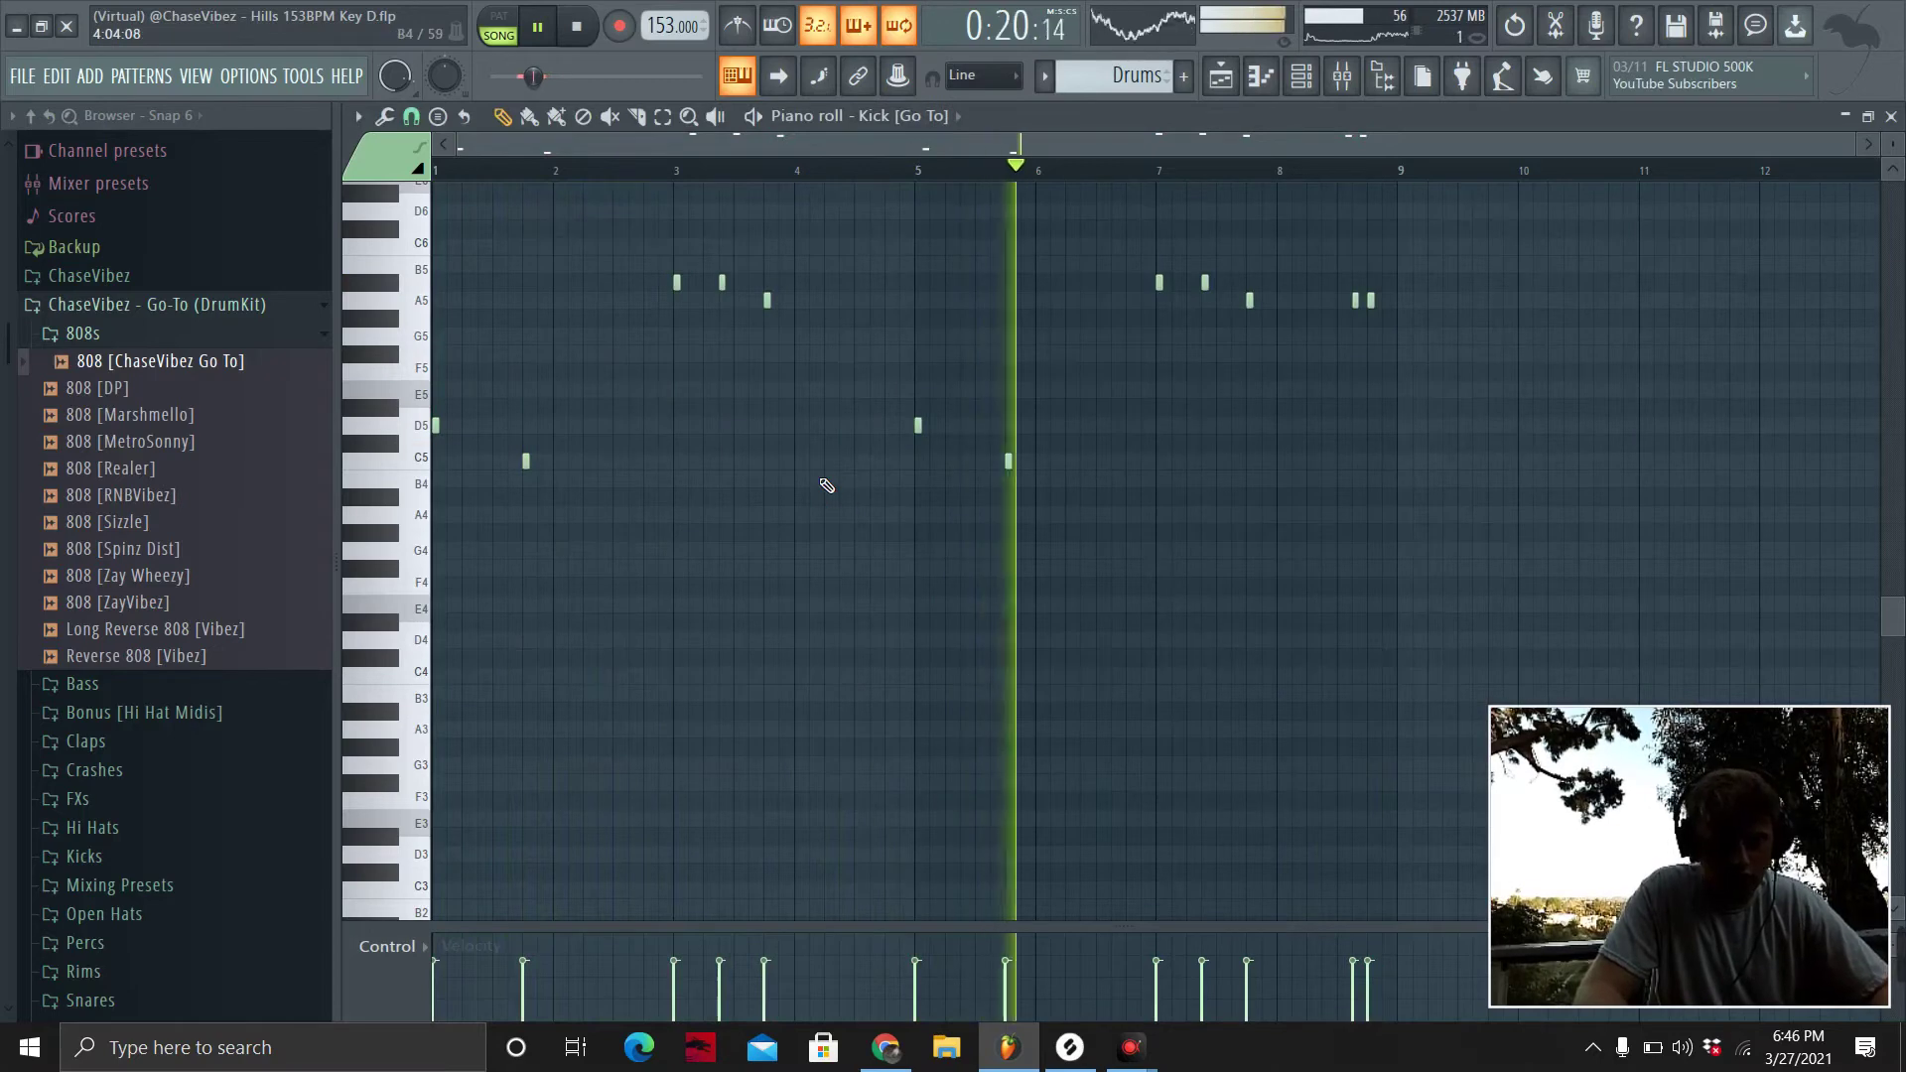
Limit all the kick notes to C5 and raise their velocities, then return to the channel rack.
{"action": "key", "text": "alt+k"}
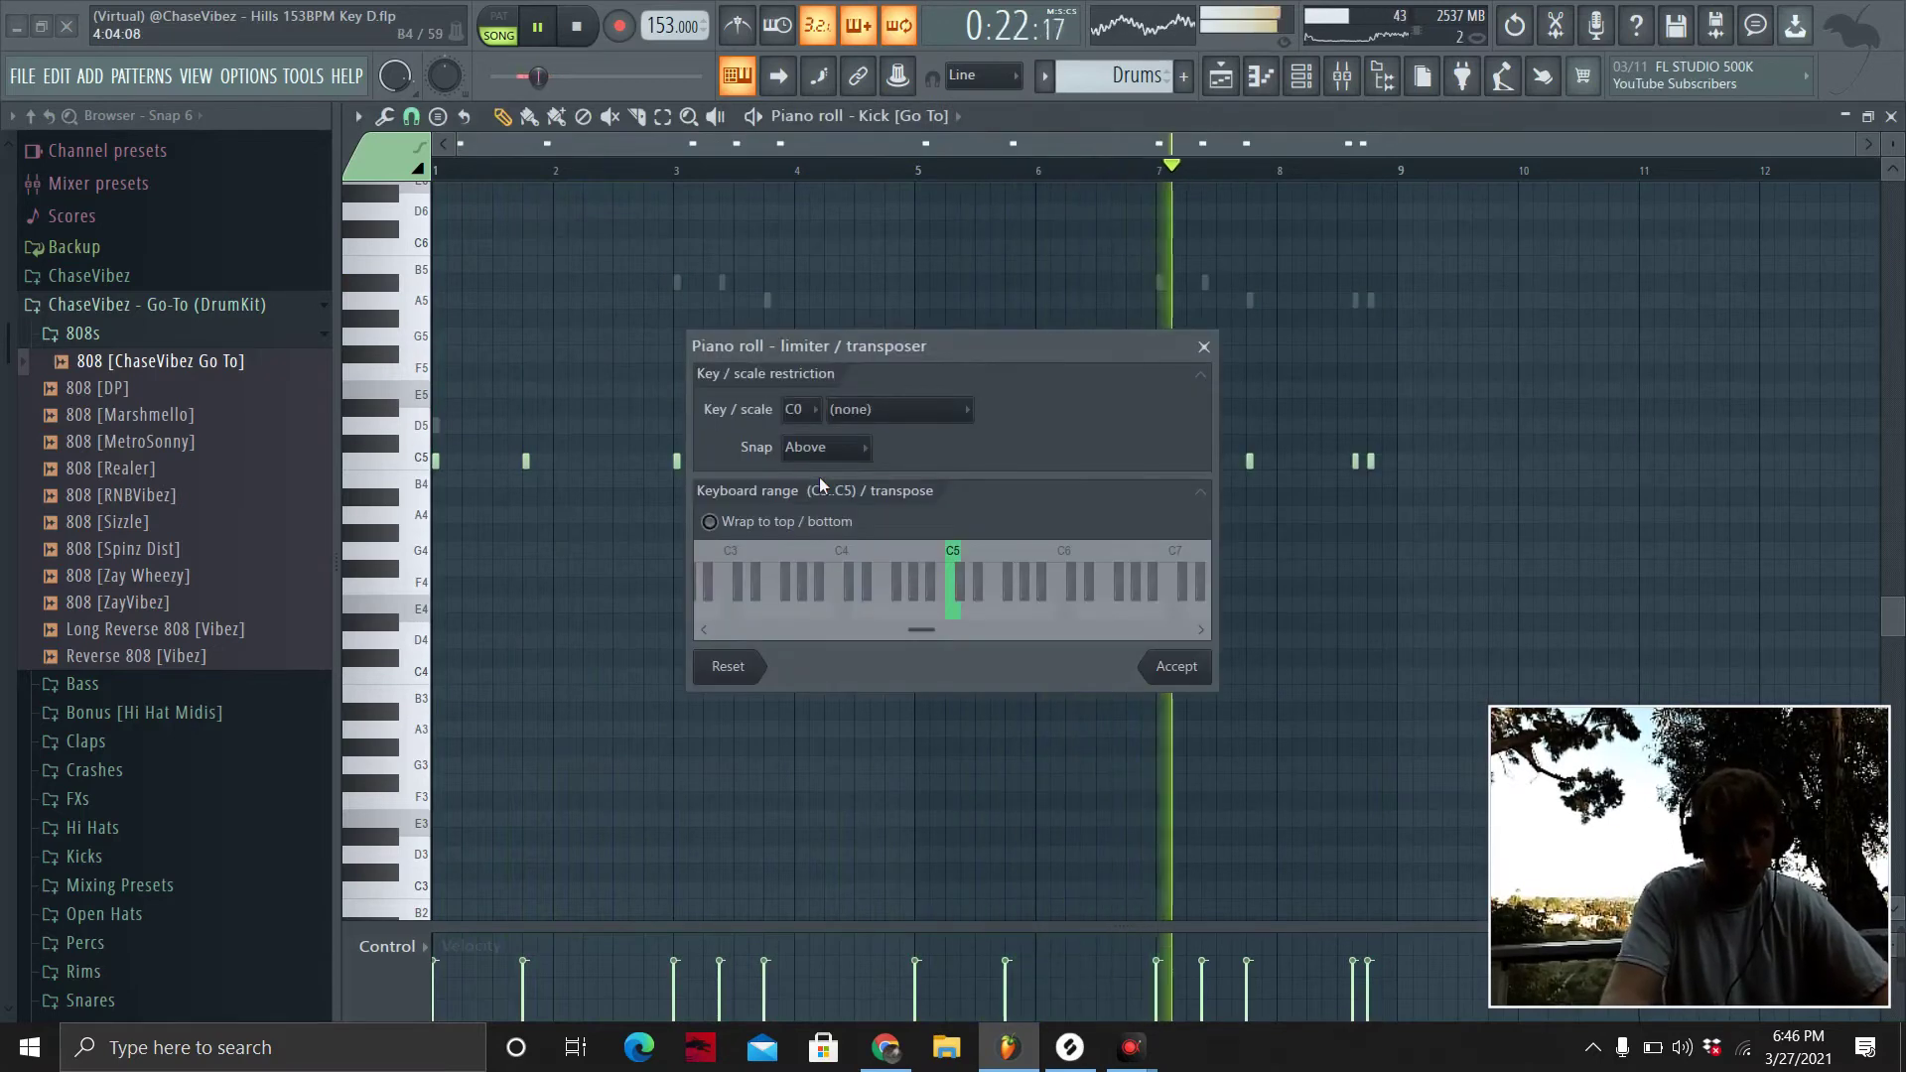
{"action": "left_click", "coordinate": [1177, 666]}
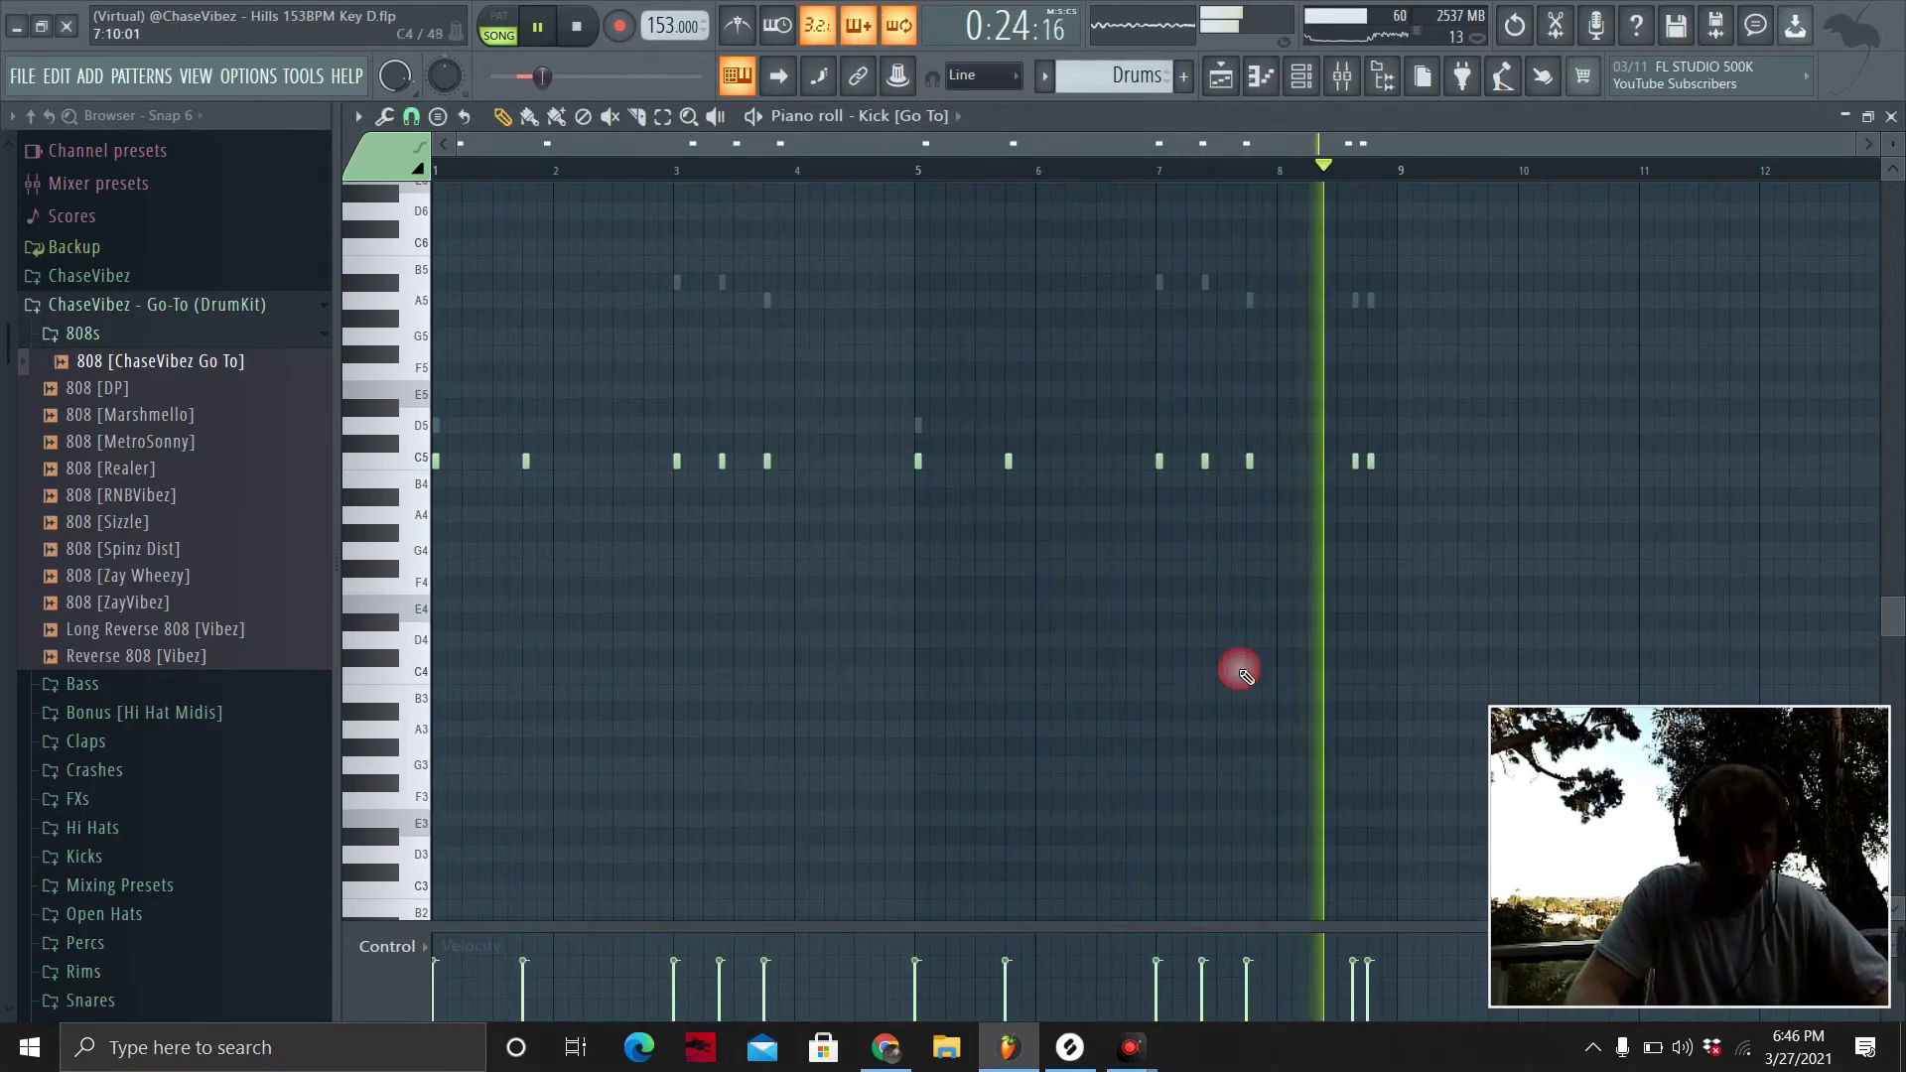
{"action": "key", "text": "space"}
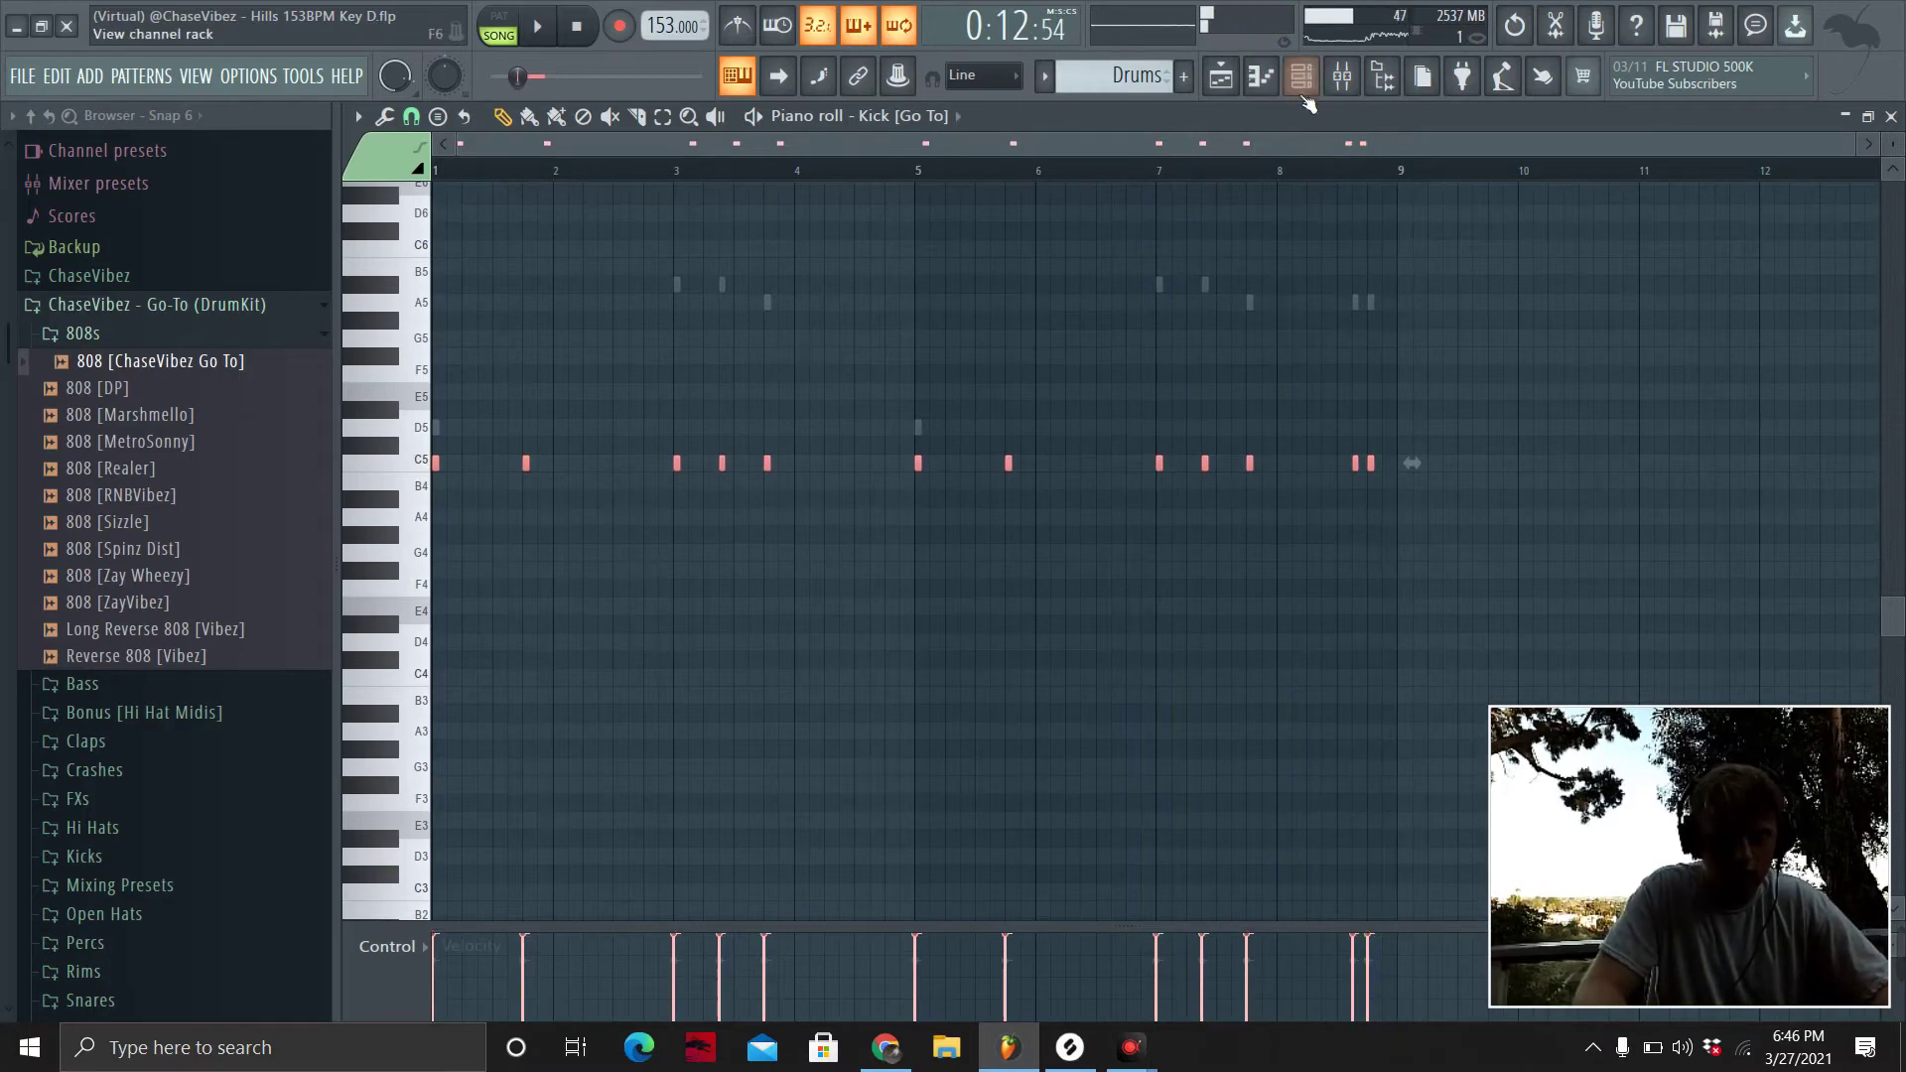
{"action": "left_click", "coordinate": [1302, 87]}
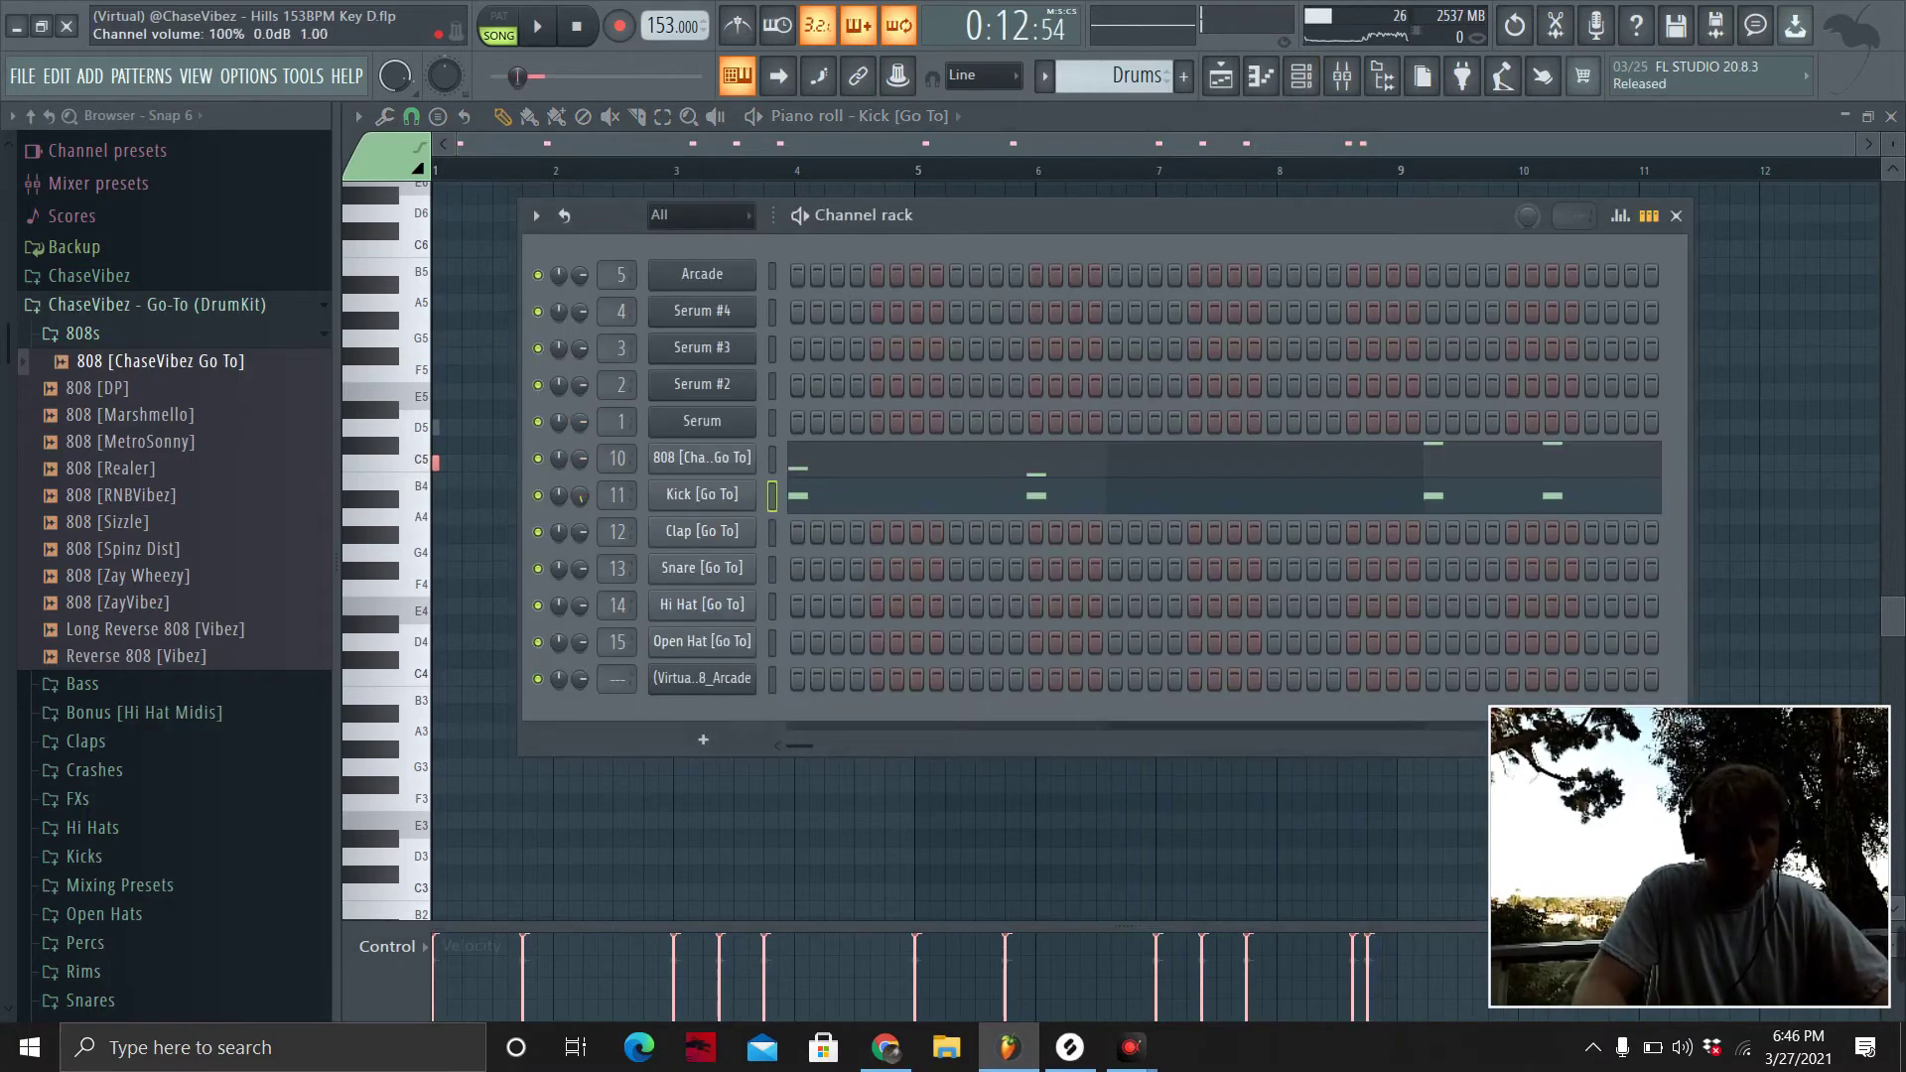
Add a C5 note in the middle of bar 1 on the Clap channel and duplicate it bar by bar through bar 8.
{"action": "right_click", "coordinate": [703, 526]}
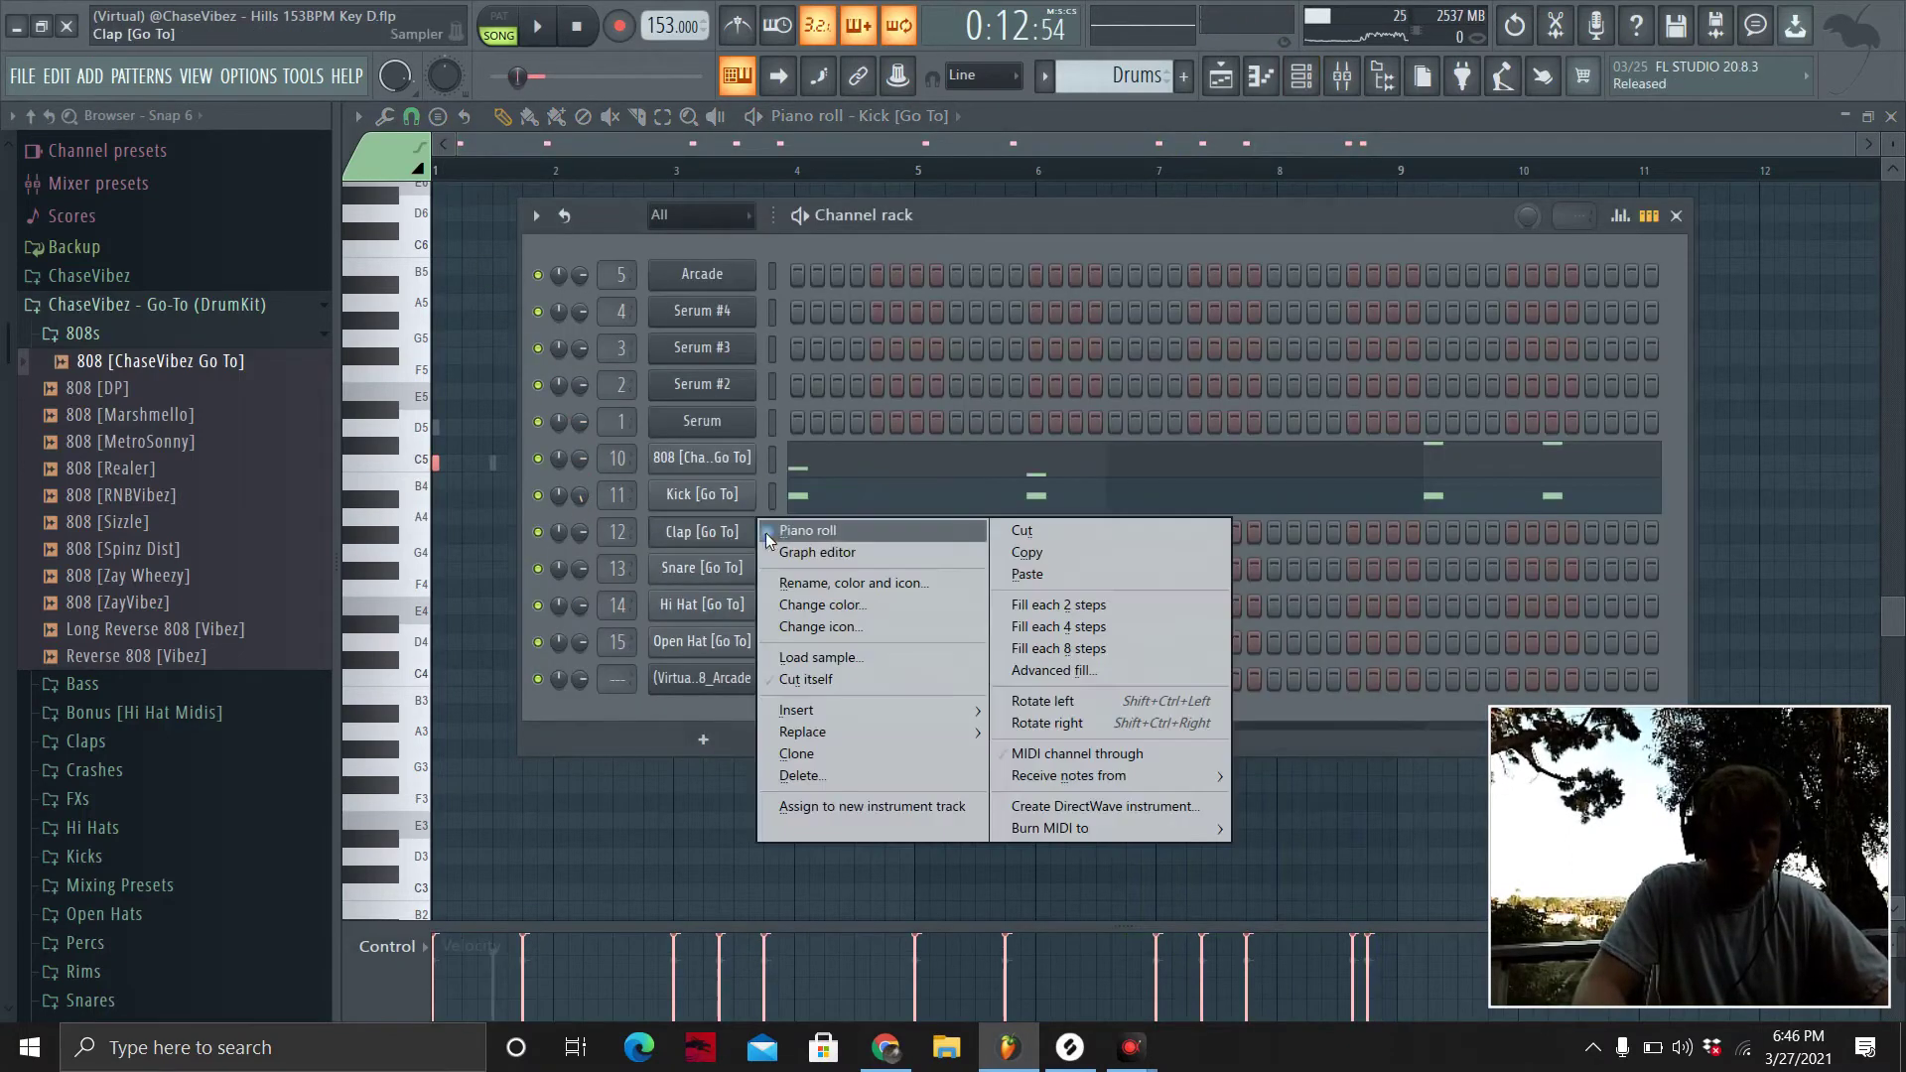
{"action": "left_click", "coordinate": [784, 530]}
{"action": "left_click_drag", "start_coordinate": [438, 172], "coordinate": [558, 172]}
{"action": "key", "text": "ctrl+b"}
{"action": "key", "text": "ctrl+b"}
{"action": "key", "text": "ctrl+b"}
{"action": "key", "text": "ctrl+b"}
{"action": "key", "text": "ctrl+b"}
{"action": "key", "text": "ctrl+b"}
{"action": "key", "text": "ctrl+b"}
{"action": "key", "text": "ctrl+b"}
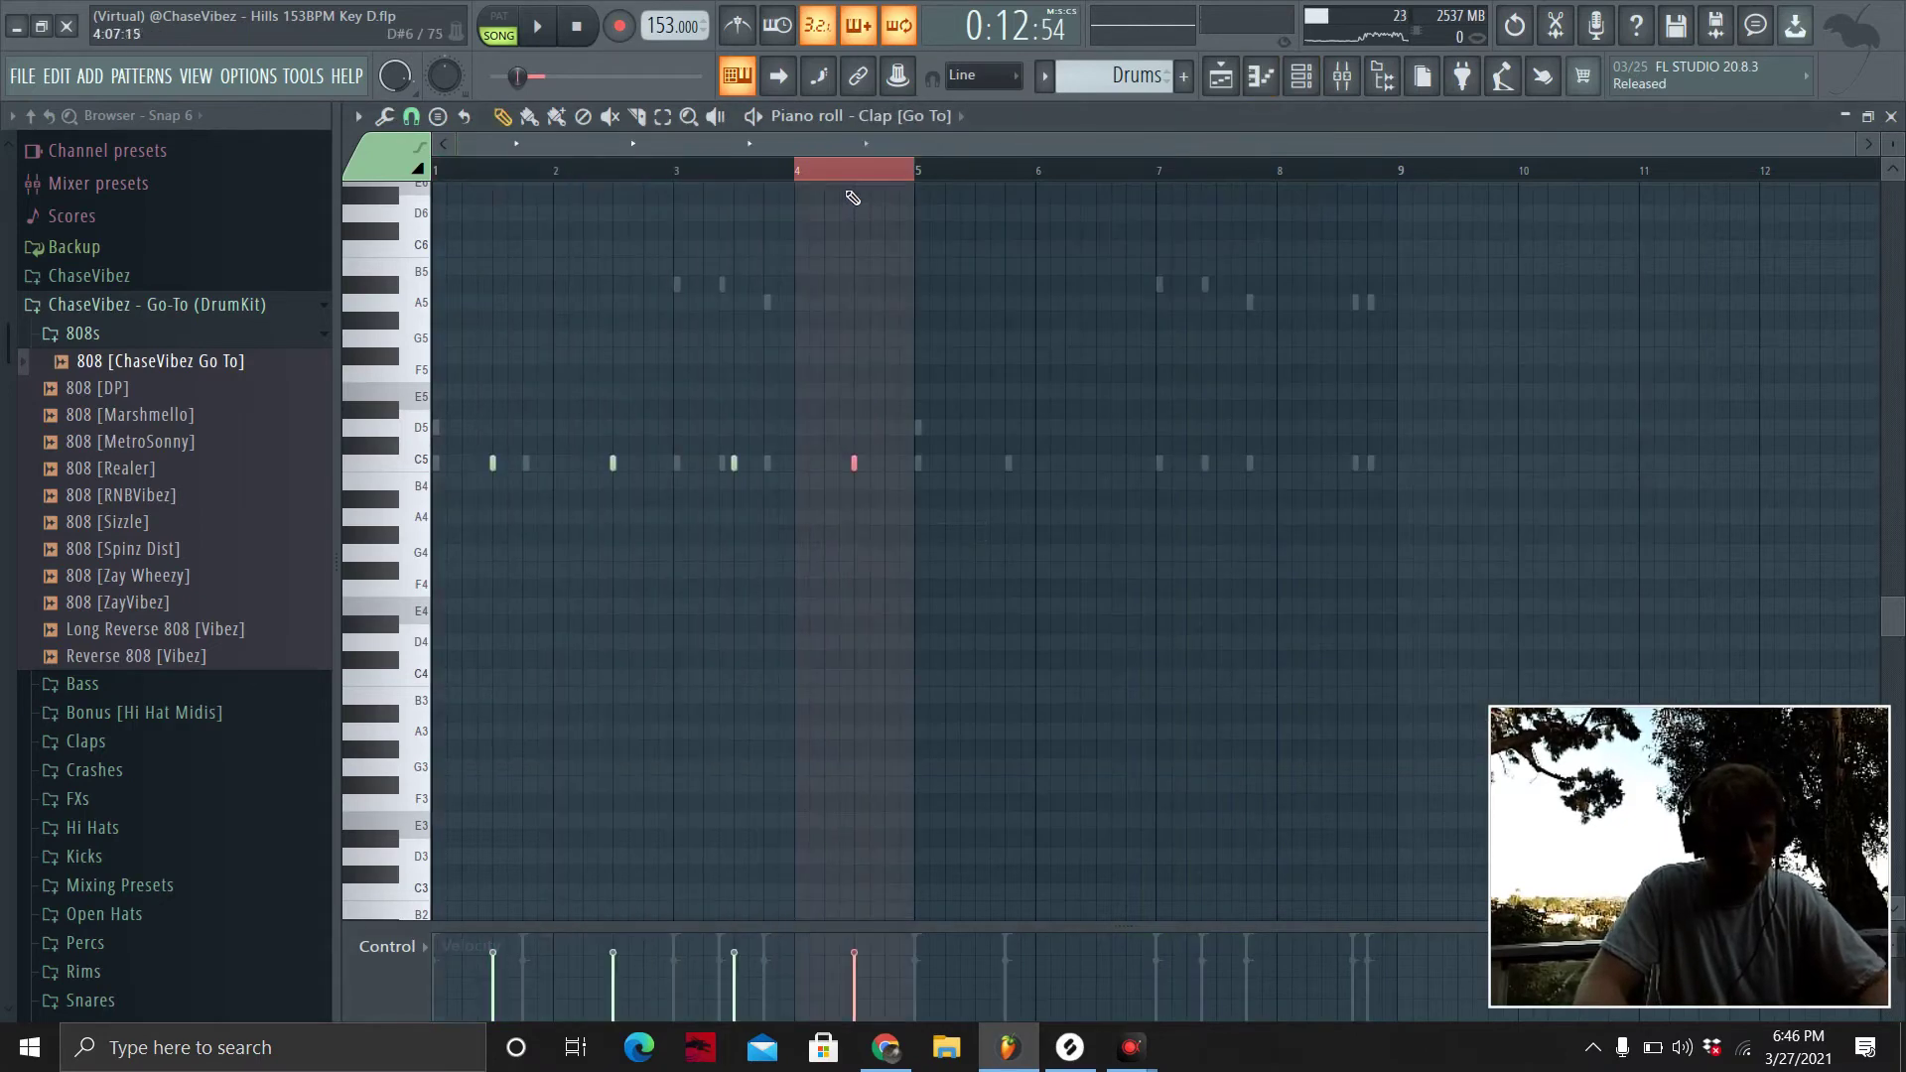
Clear the time selection and delete the surplus clap note in bar 9.
{"action": "key", "text": "space"}
{"action": "left_click", "coordinate": [1081, 169], "text": "ctrl"}
{"action": "left_click_drag", "start_coordinate": [1536, 549], "coordinate": [1434, 427]}
{"action": "key", "text": "Delete"}
Copy all the clap notes into the Snare channel.
{"action": "left_click_drag", "start_coordinate": [1569, 584], "coordinate": [467, 441]}
{"action": "scroll", "coordinate": [493, 467], "scroll_direction": "up", "scroll_amount": 5}
{"action": "left_click", "coordinate": [1314, 85]}
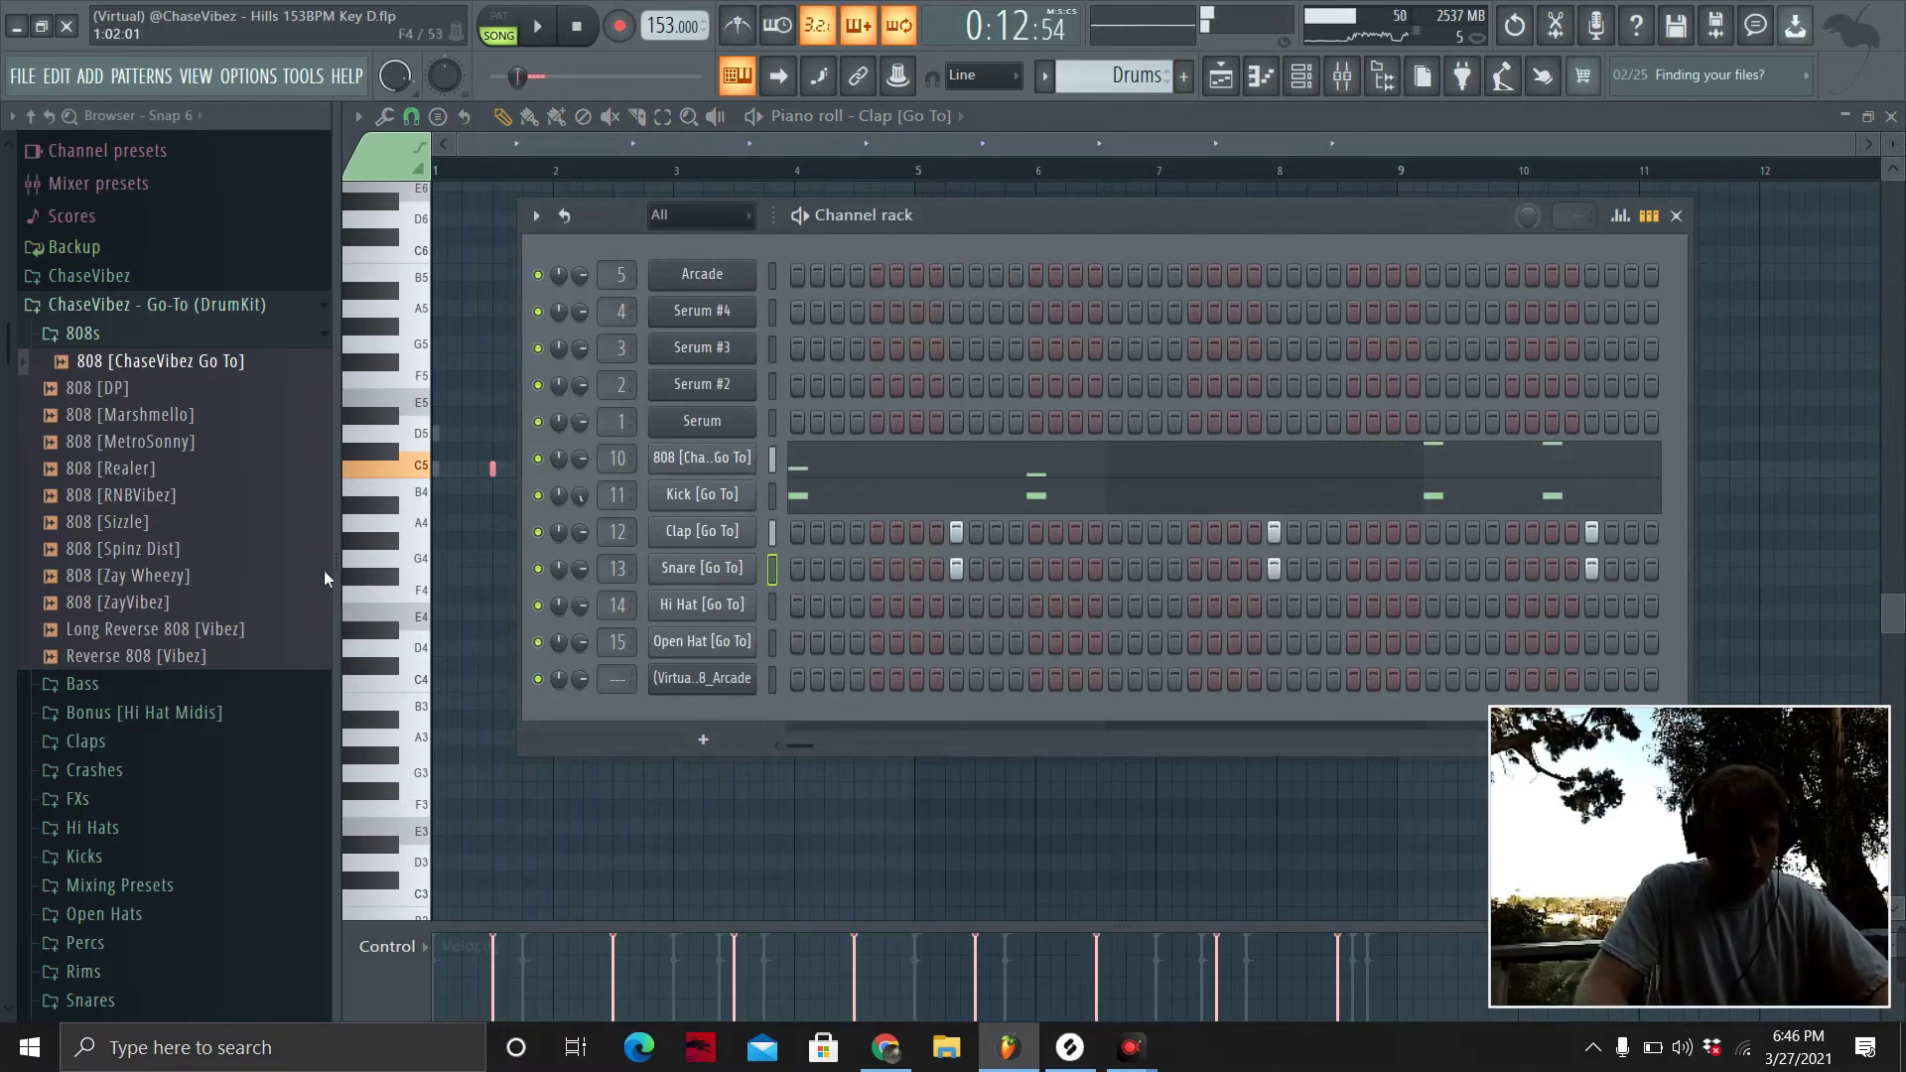
Load MIDI 10 from the drum kit's Bonus [Hi Hat Midis] folder onto the Hi Hat channel.
{"action": "left_click", "coordinate": [209, 369]}
{"action": "left_click", "coordinate": [170, 400]}
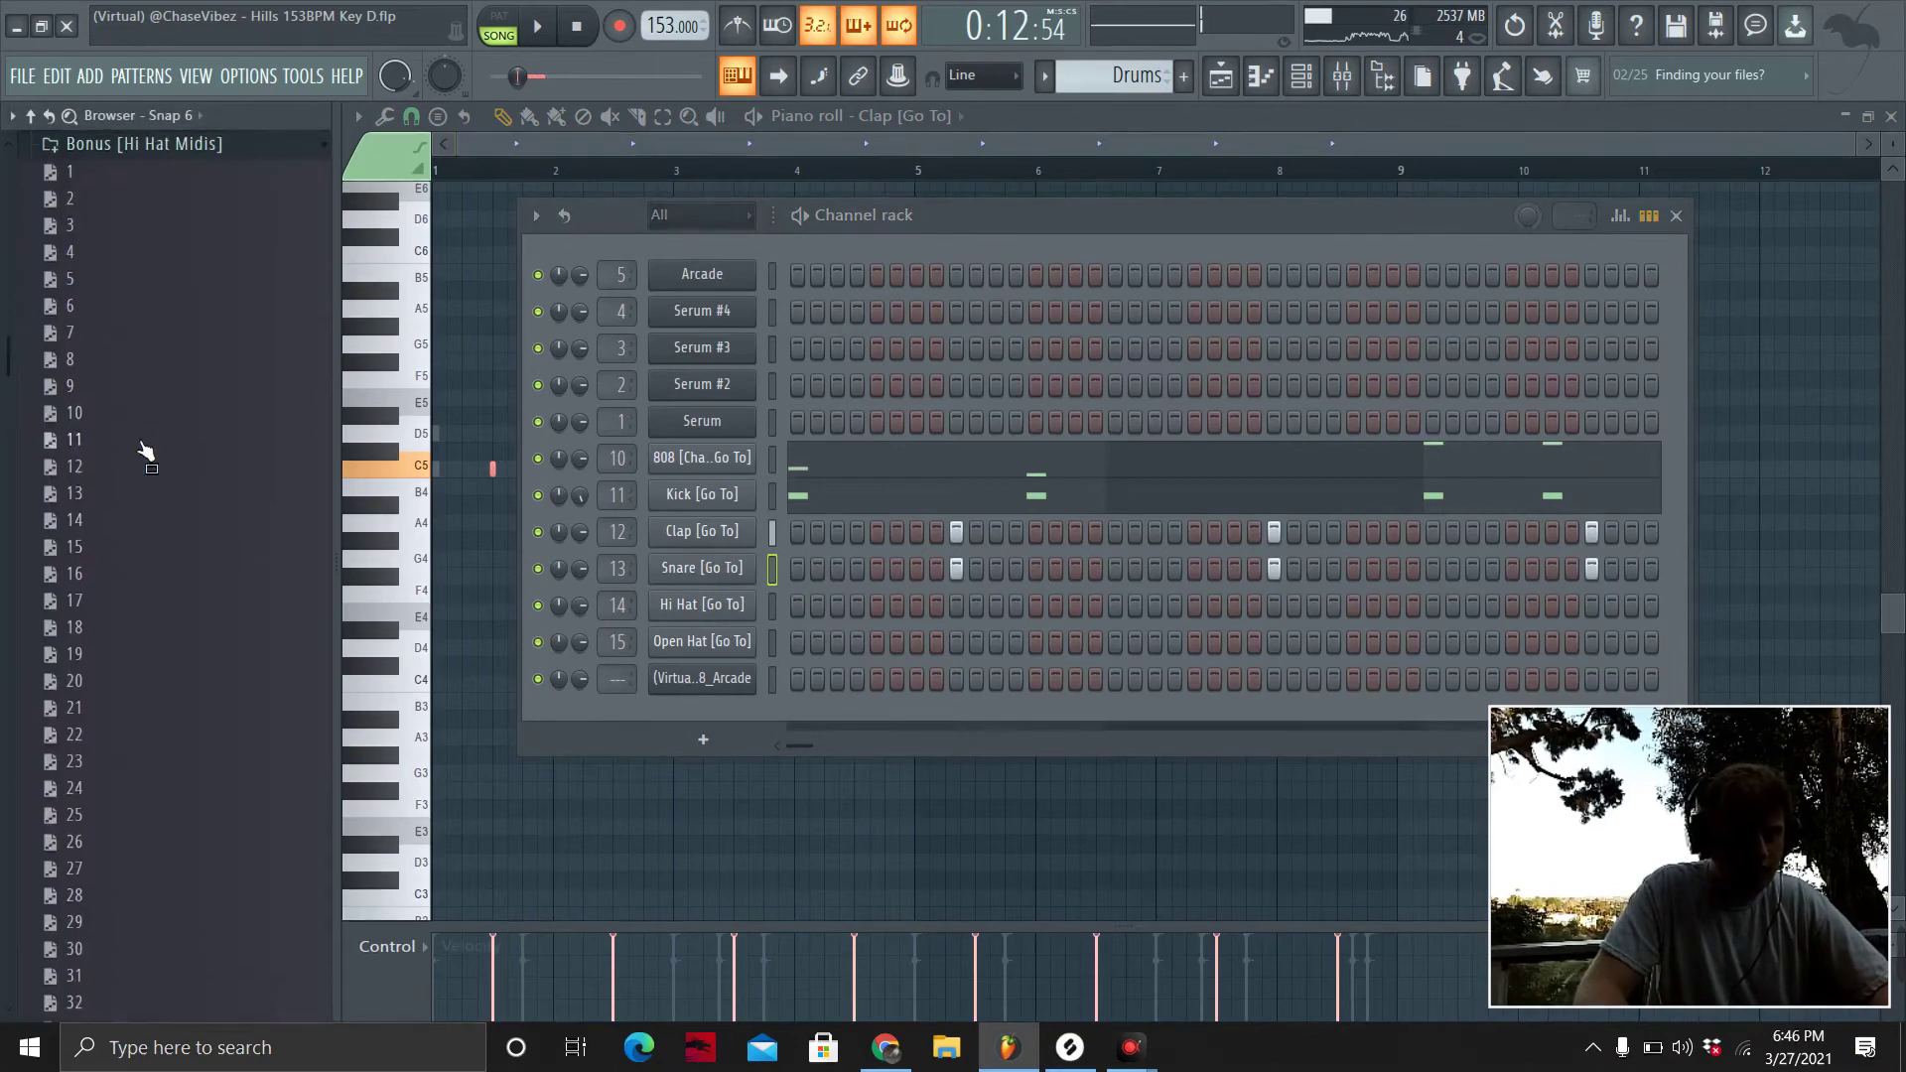
{"action": "left_click_drag", "start_coordinate": [401, 592], "coordinate": [162, 515]}
{"action": "scroll", "coordinate": [162, 514], "scroll_direction": "up", "scroll_amount": 3}
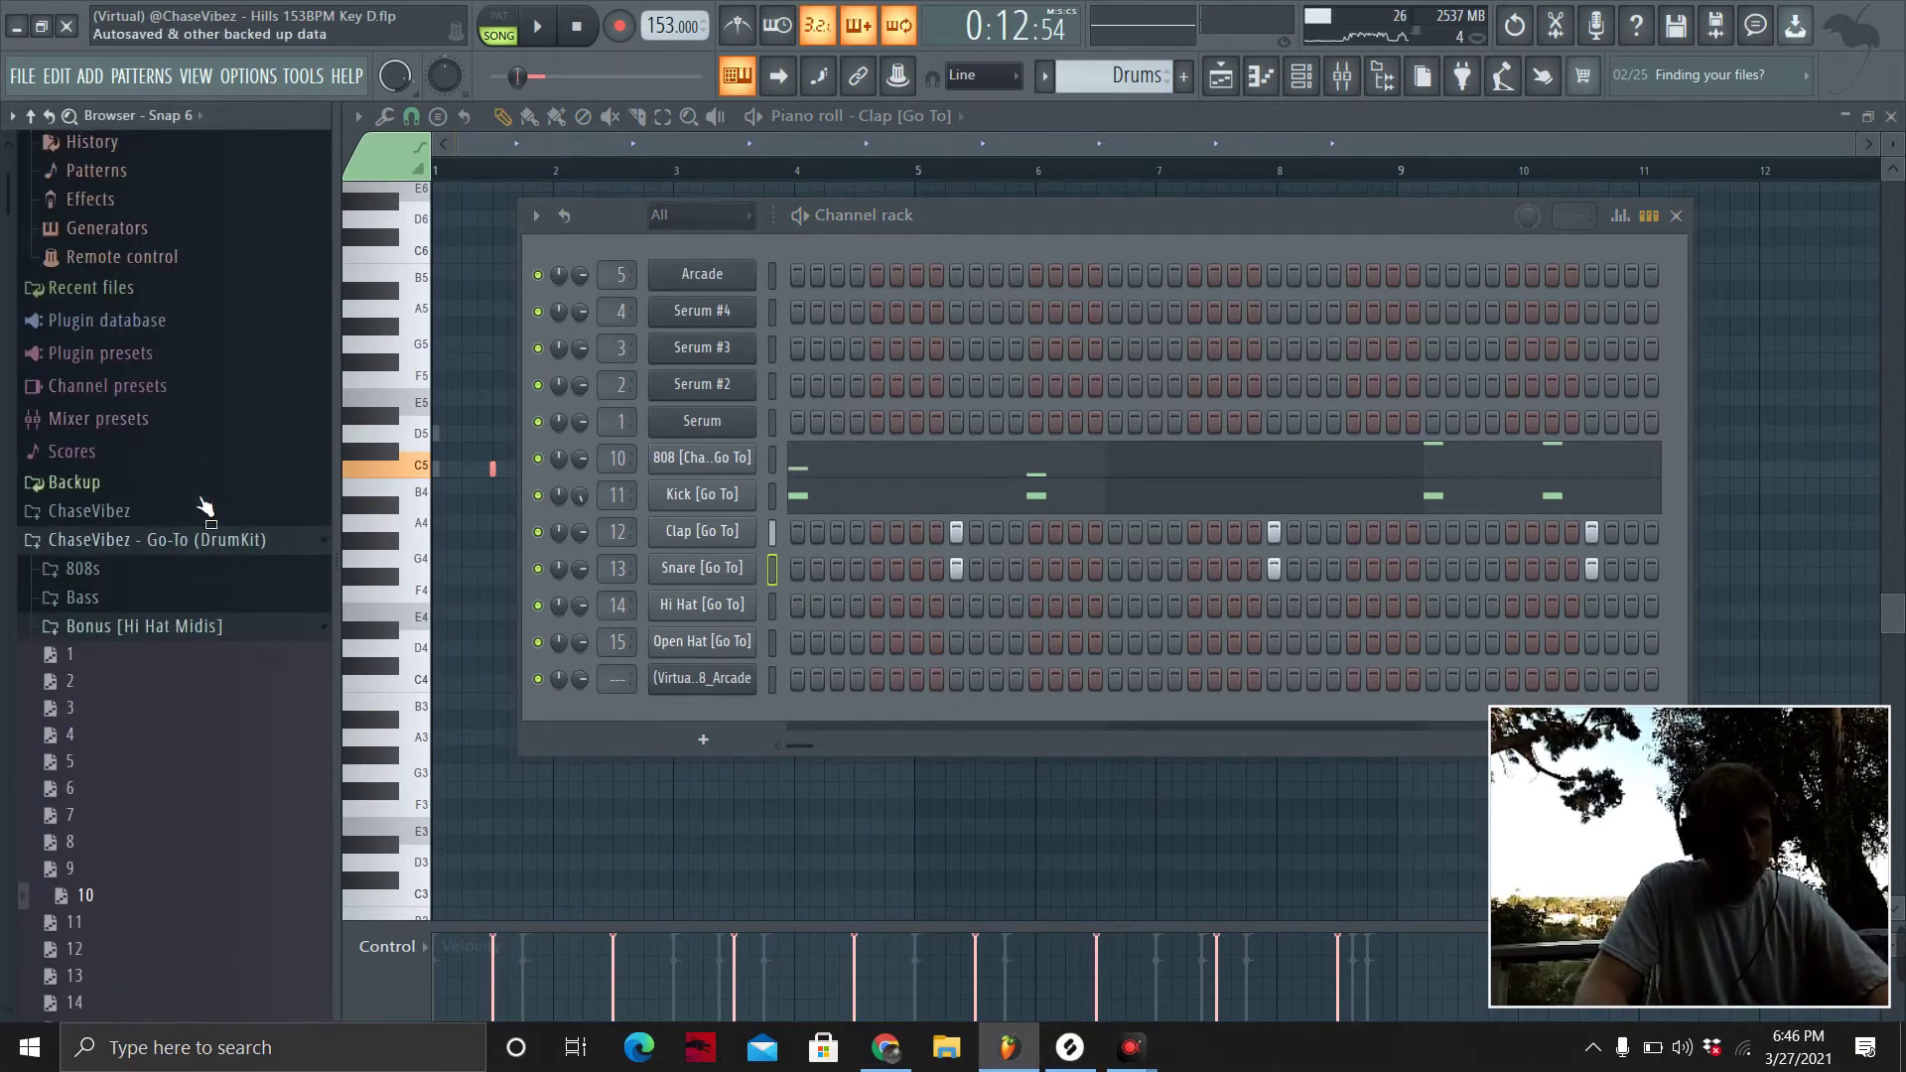
{"action": "scroll", "coordinate": [195, 517], "scroll_direction": "down", "scroll_amount": 9}
{"action": "scroll", "coordinate": [183, 530], "scroll_direction": "up", "scroll_amount": 10}
{"action": "left_click_drag", "start_coordinate": [135, 583], "coordinate": [733, 622]}
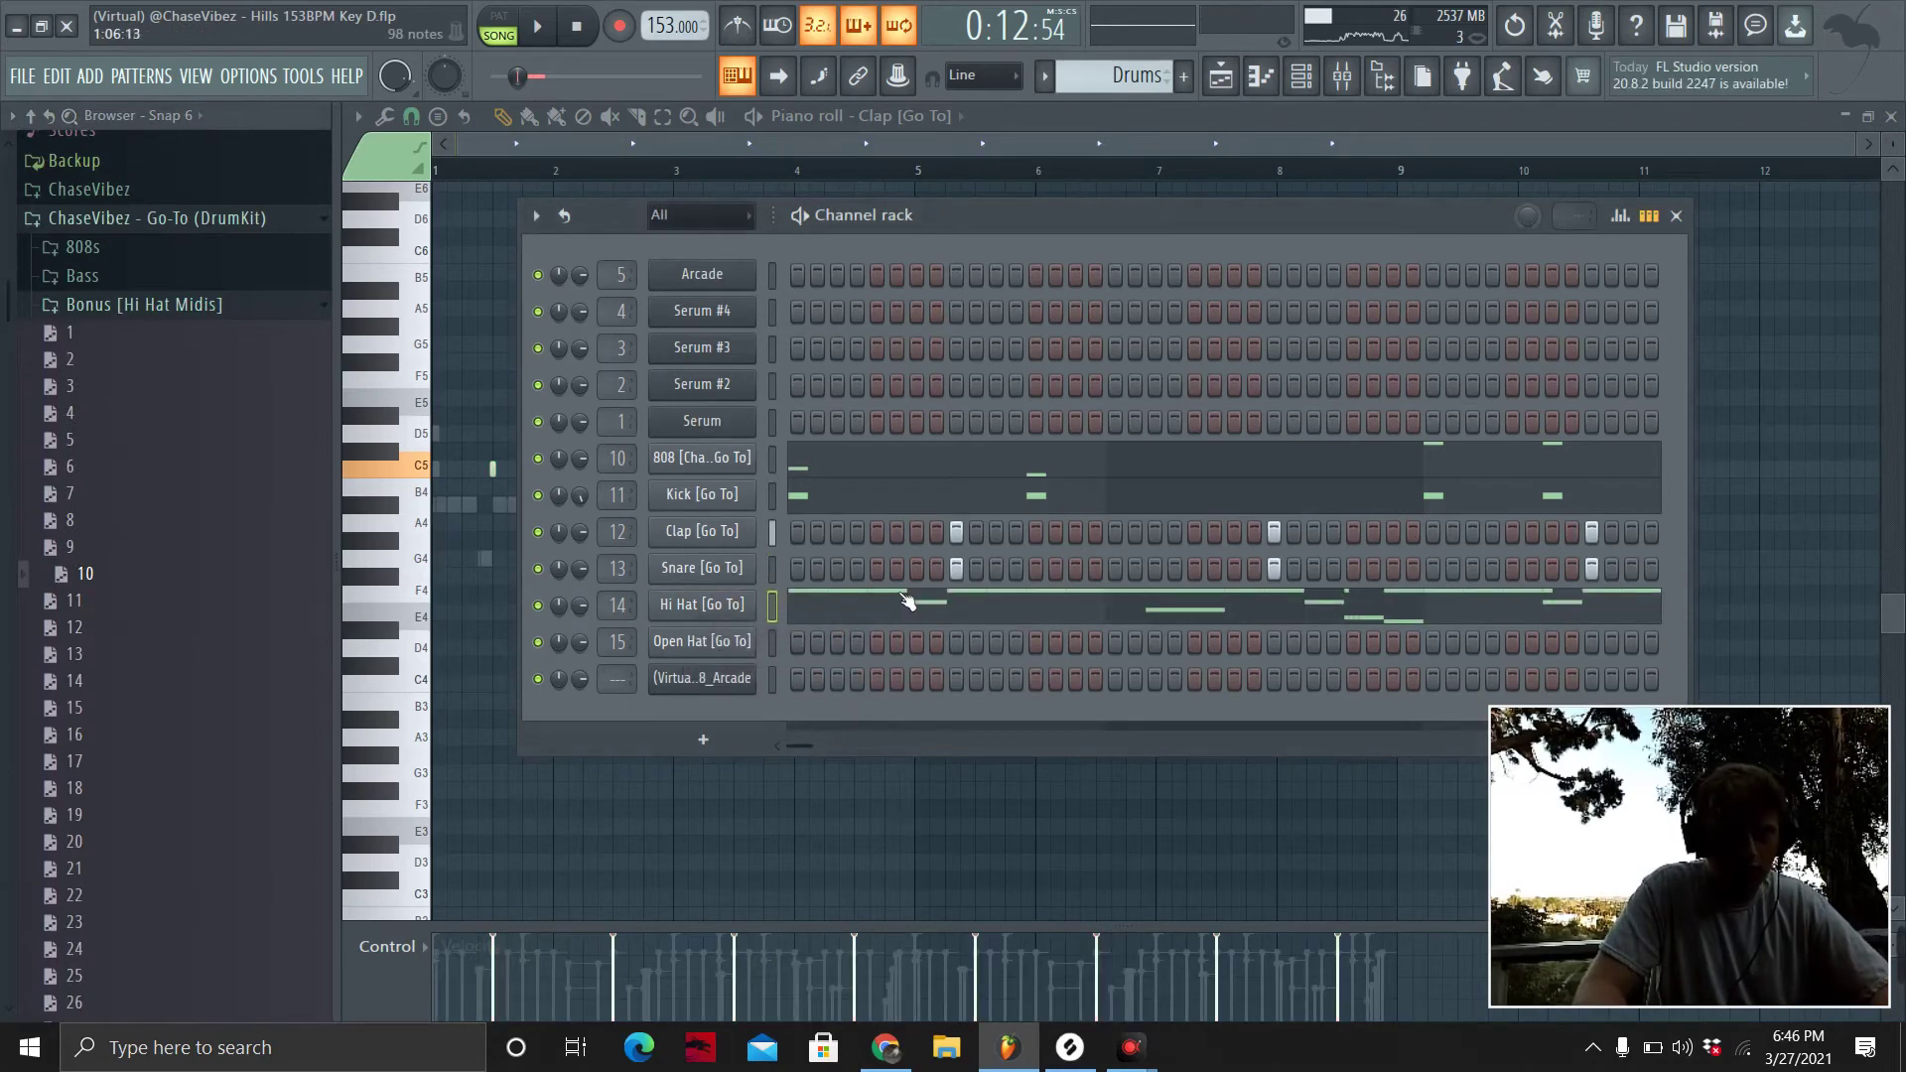
Preview the hi-hat pattern with the beat and check the Hi Hat channel's sample settings.
{"action": "key", "text": "space"}
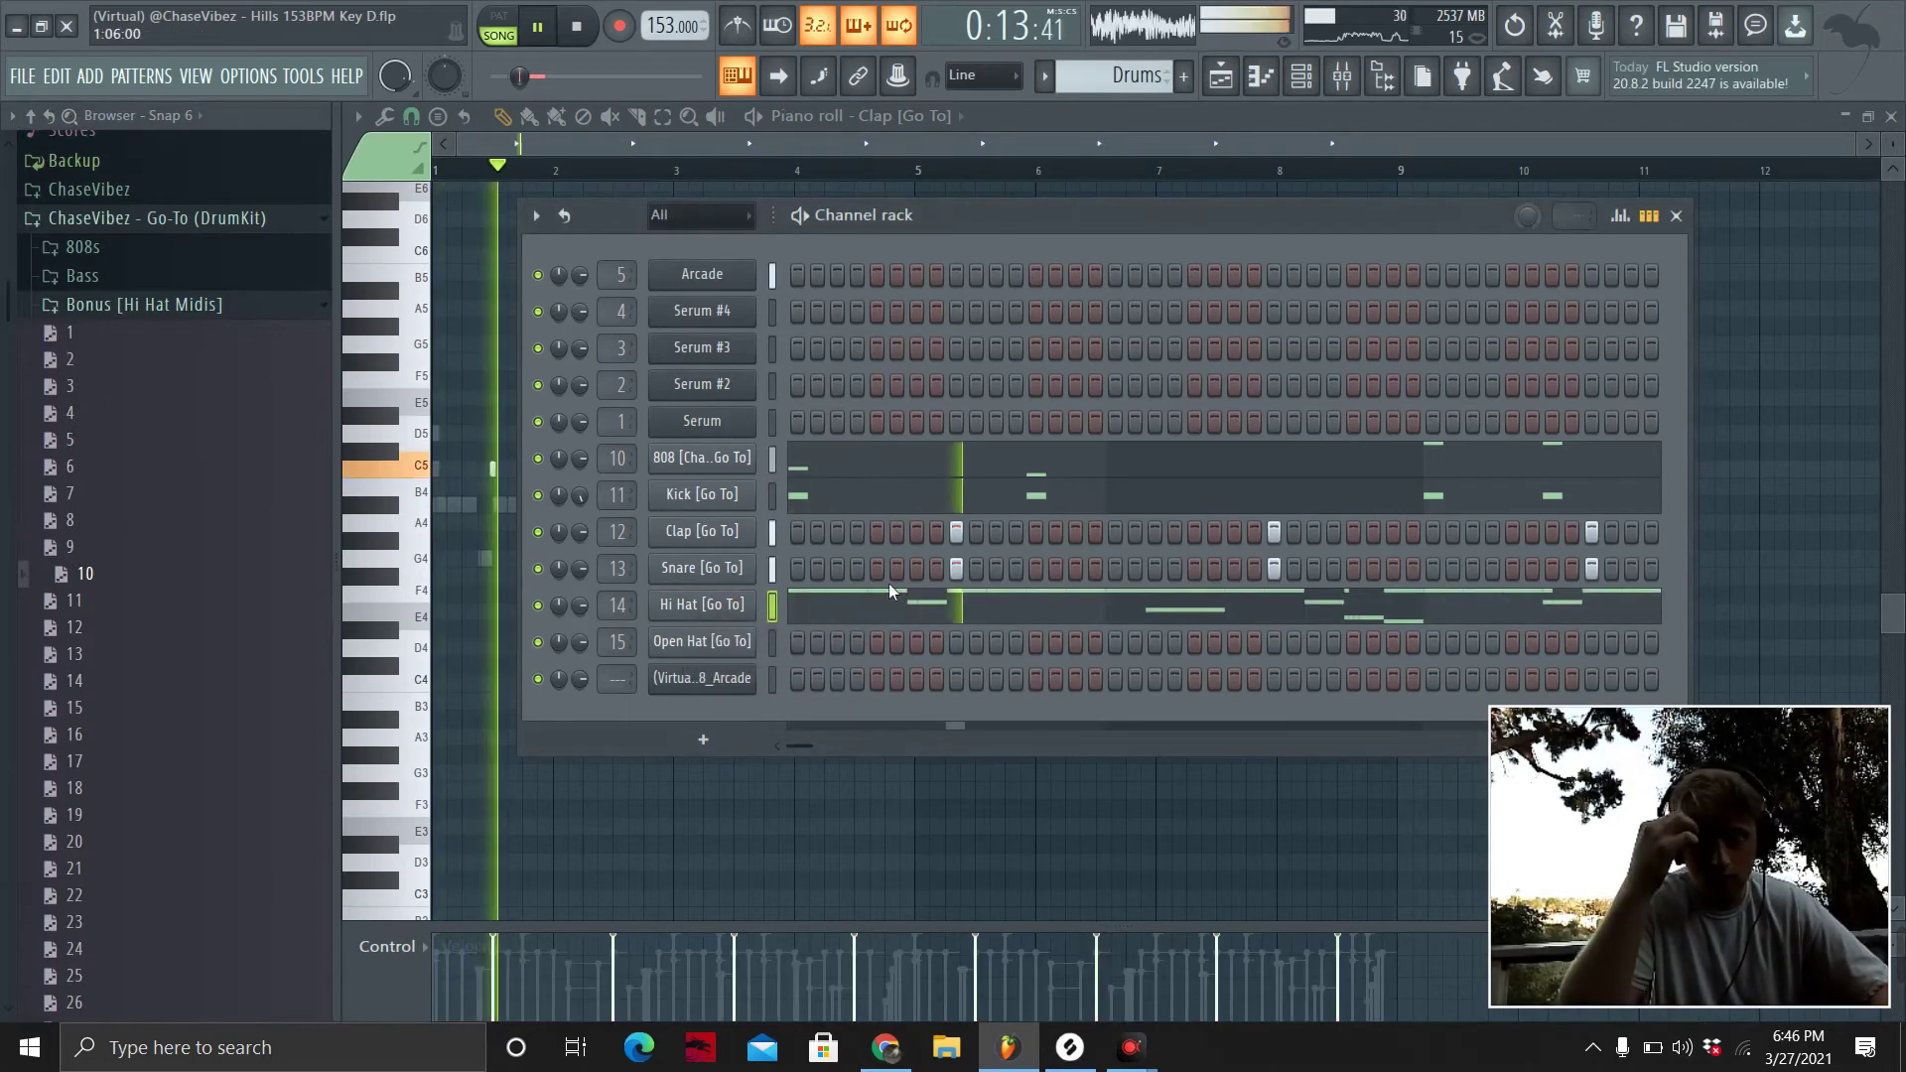
{"action": "key", "text": "space"}
{"action": "left_click", "coordinate": [737, 607]}
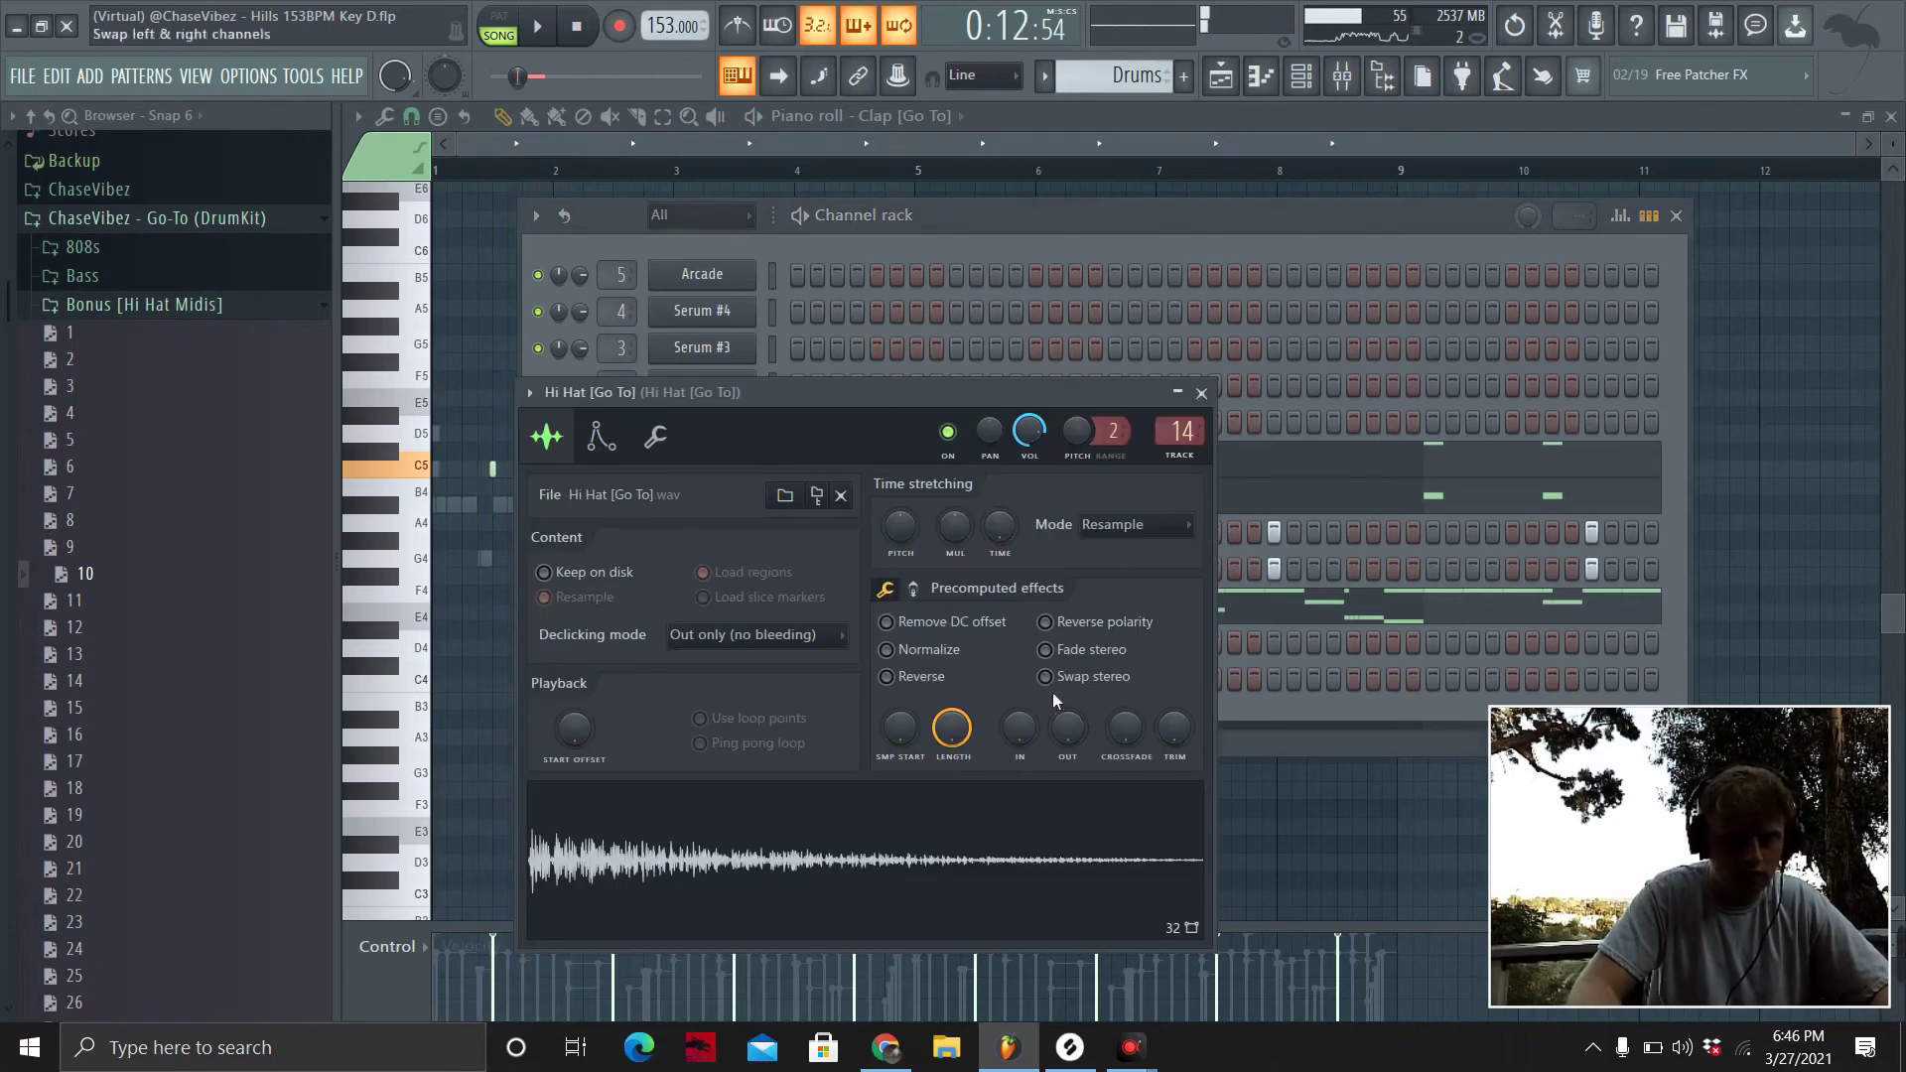
{"action": "left_click", "coordinate": [1204, 393]}
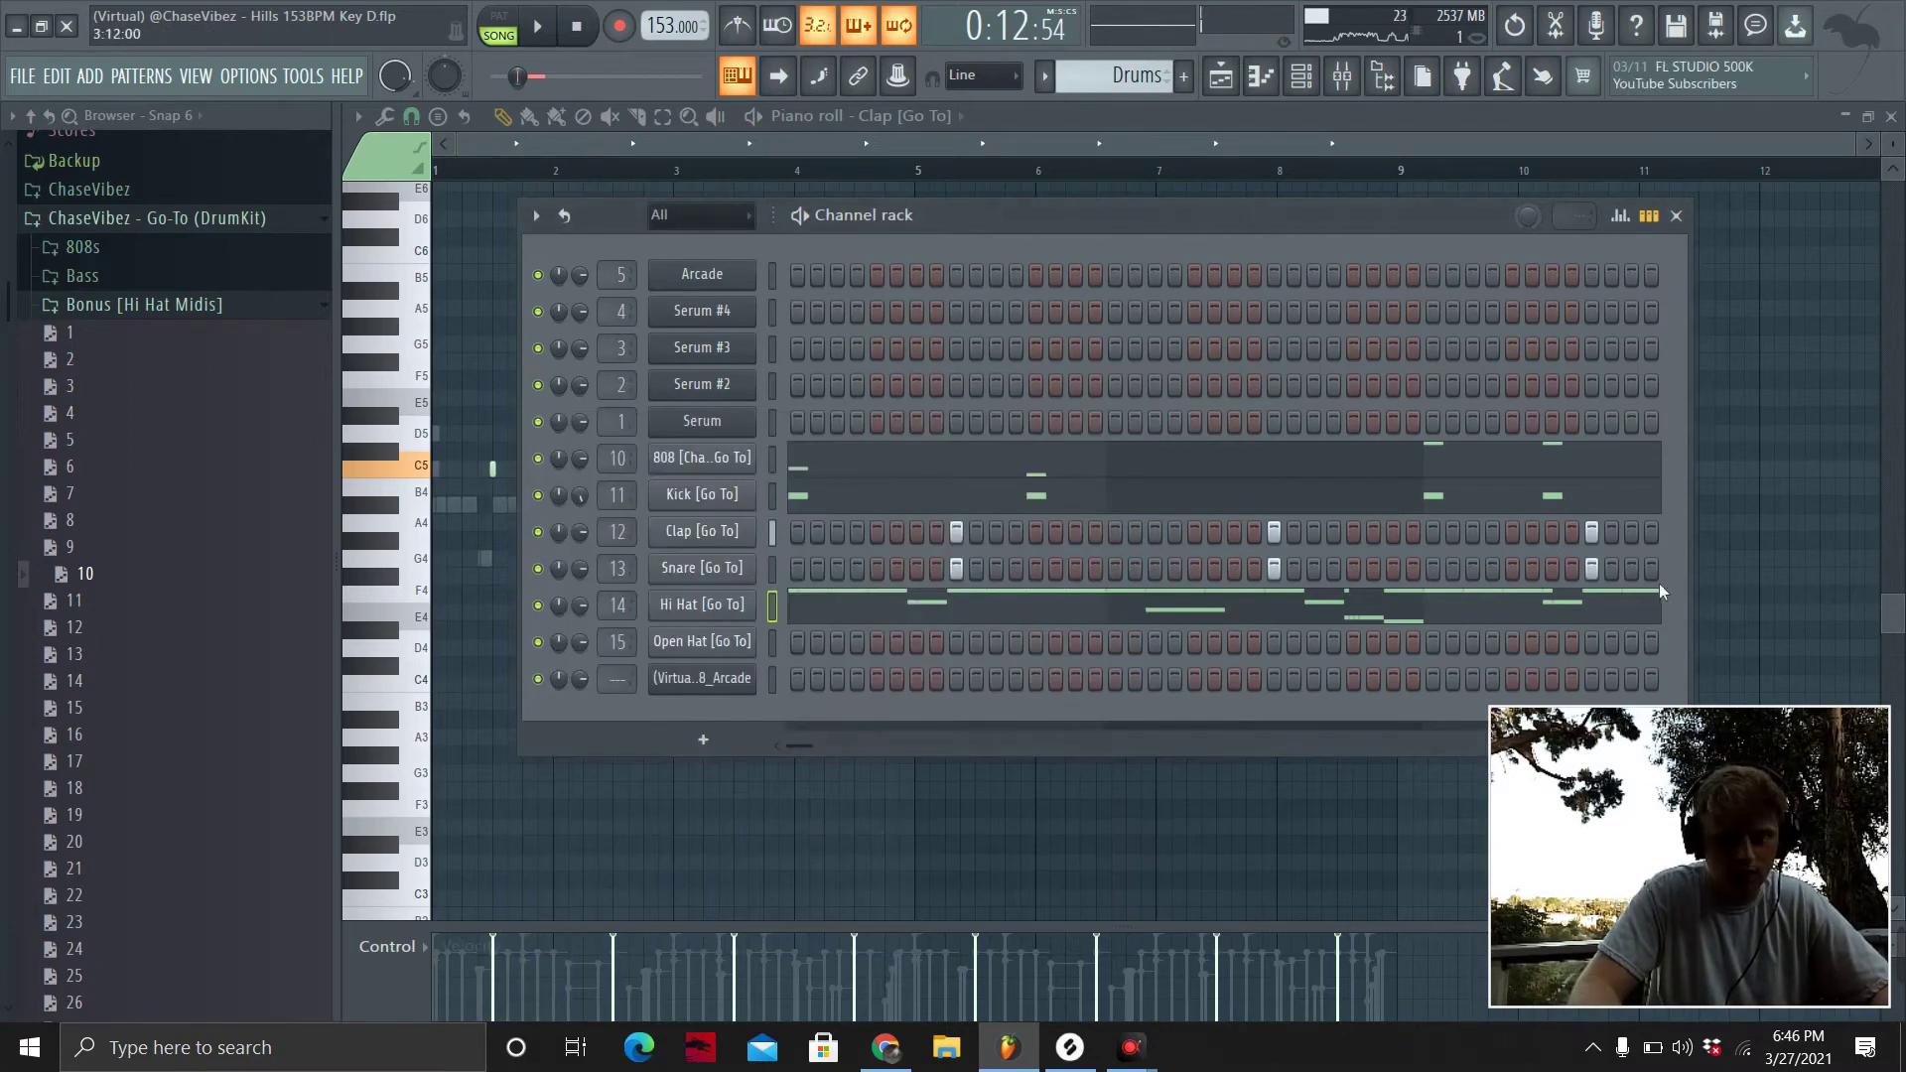
{"action": "key", "text": "space"}
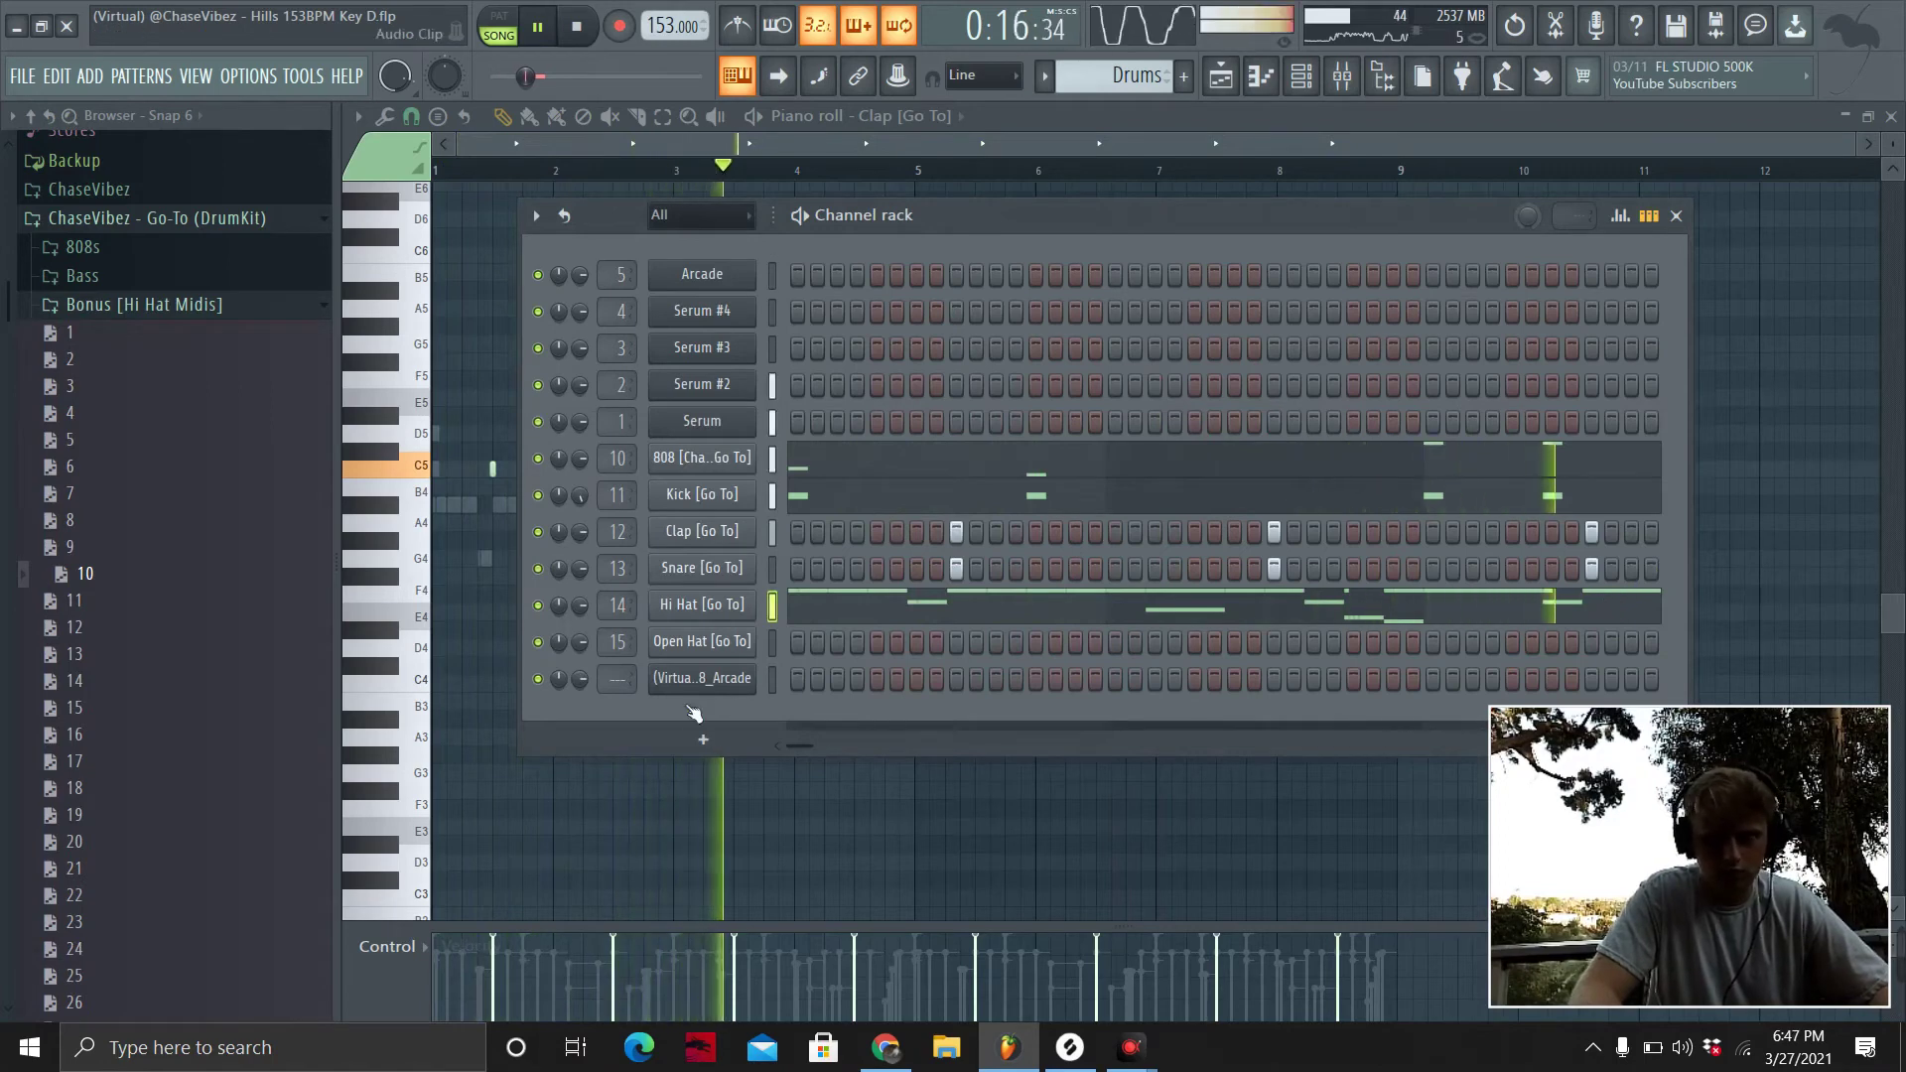
Try hi-hat MIDIs 11 and 20 in turn on the Hi Hat channel, previewing each with the beat.
{"action": "left_click_drag", "start_coordinate": [730, 617], "coordinate": [728, 612]}
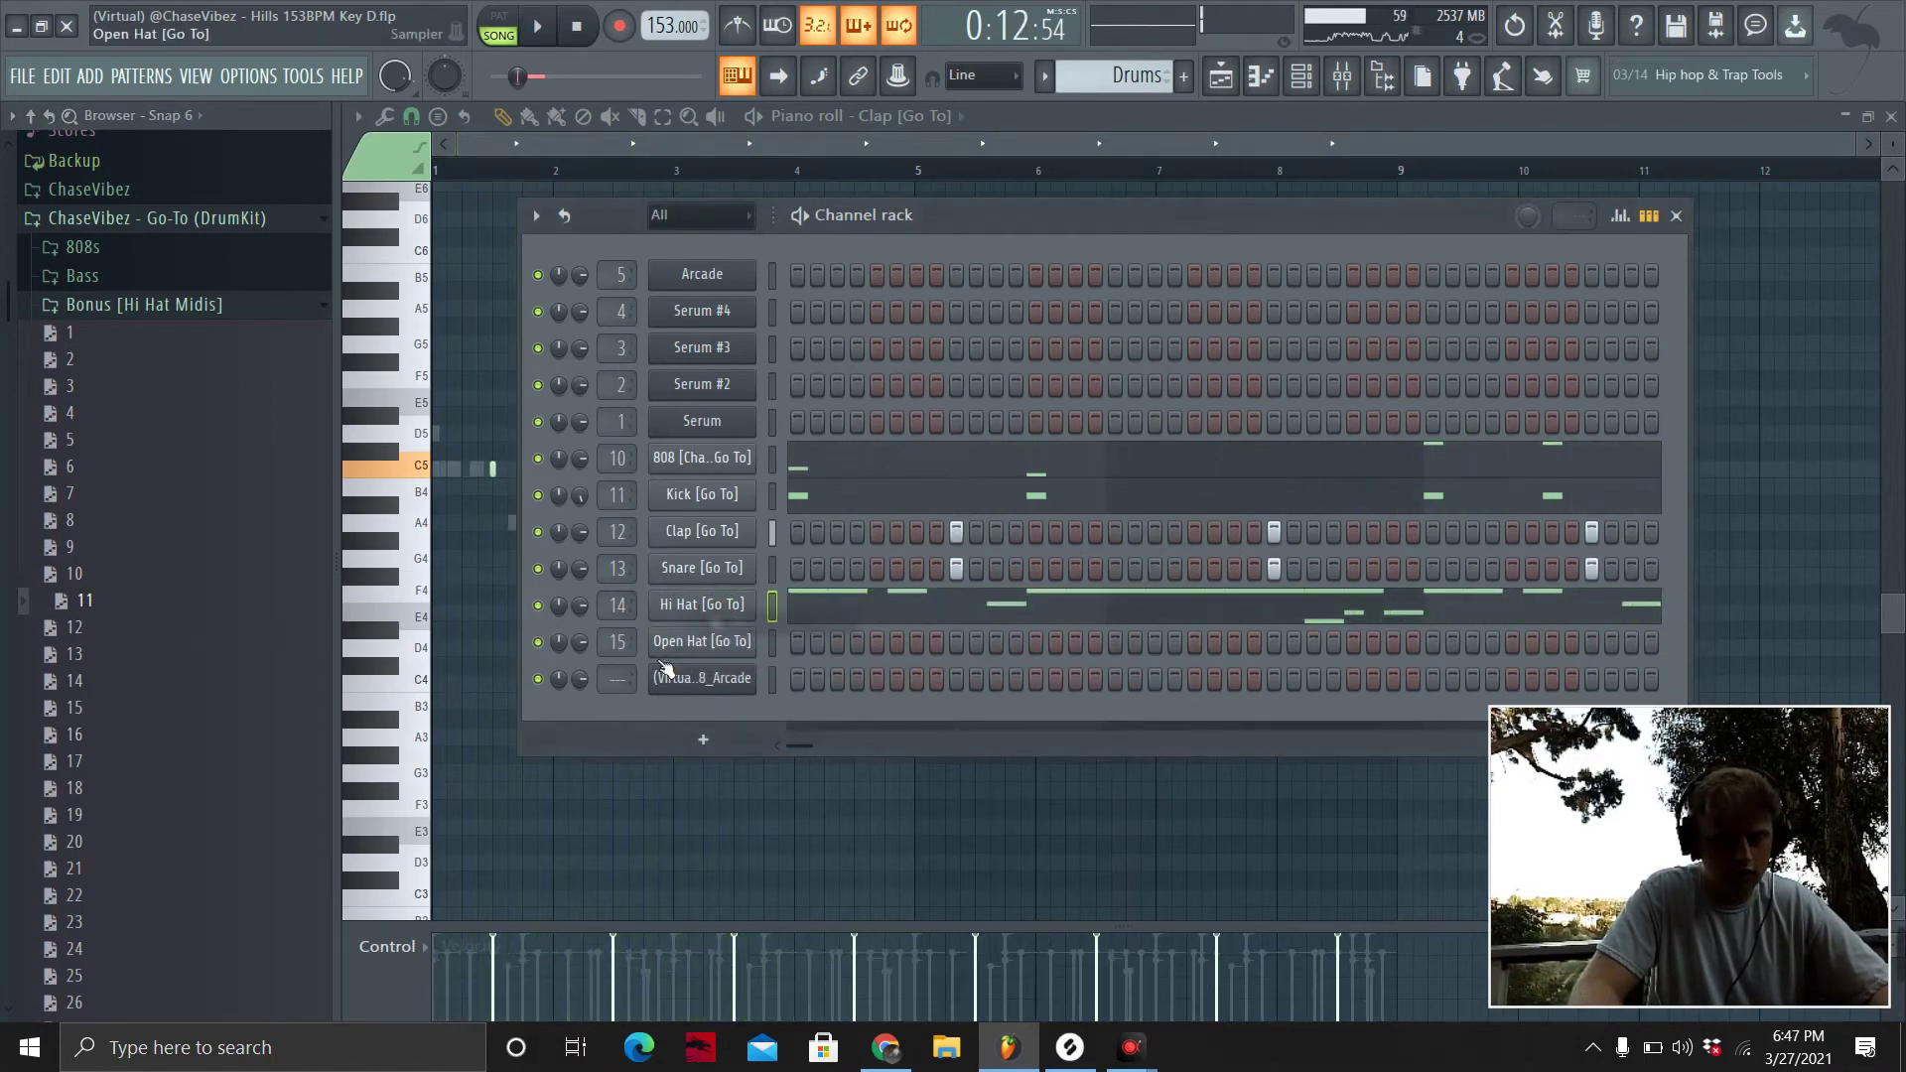
{"action": "key", "text": "space"}
{"action": "left_click_drag", "start_coordinate": [97, 736], "coordinate": [151, 766]}
{"action": "left_click_drag", "start_coordinate": [147, 763], "coordinate": [726, 603]}
{"action": "key", "text": "space"}
Replace the hi-hat notes with MIDI 22 and preview the result with the beat.
{"action": "scroll", "coordinate": [205, 638], "scroll_direction": "down", "scroll_amount": 4}
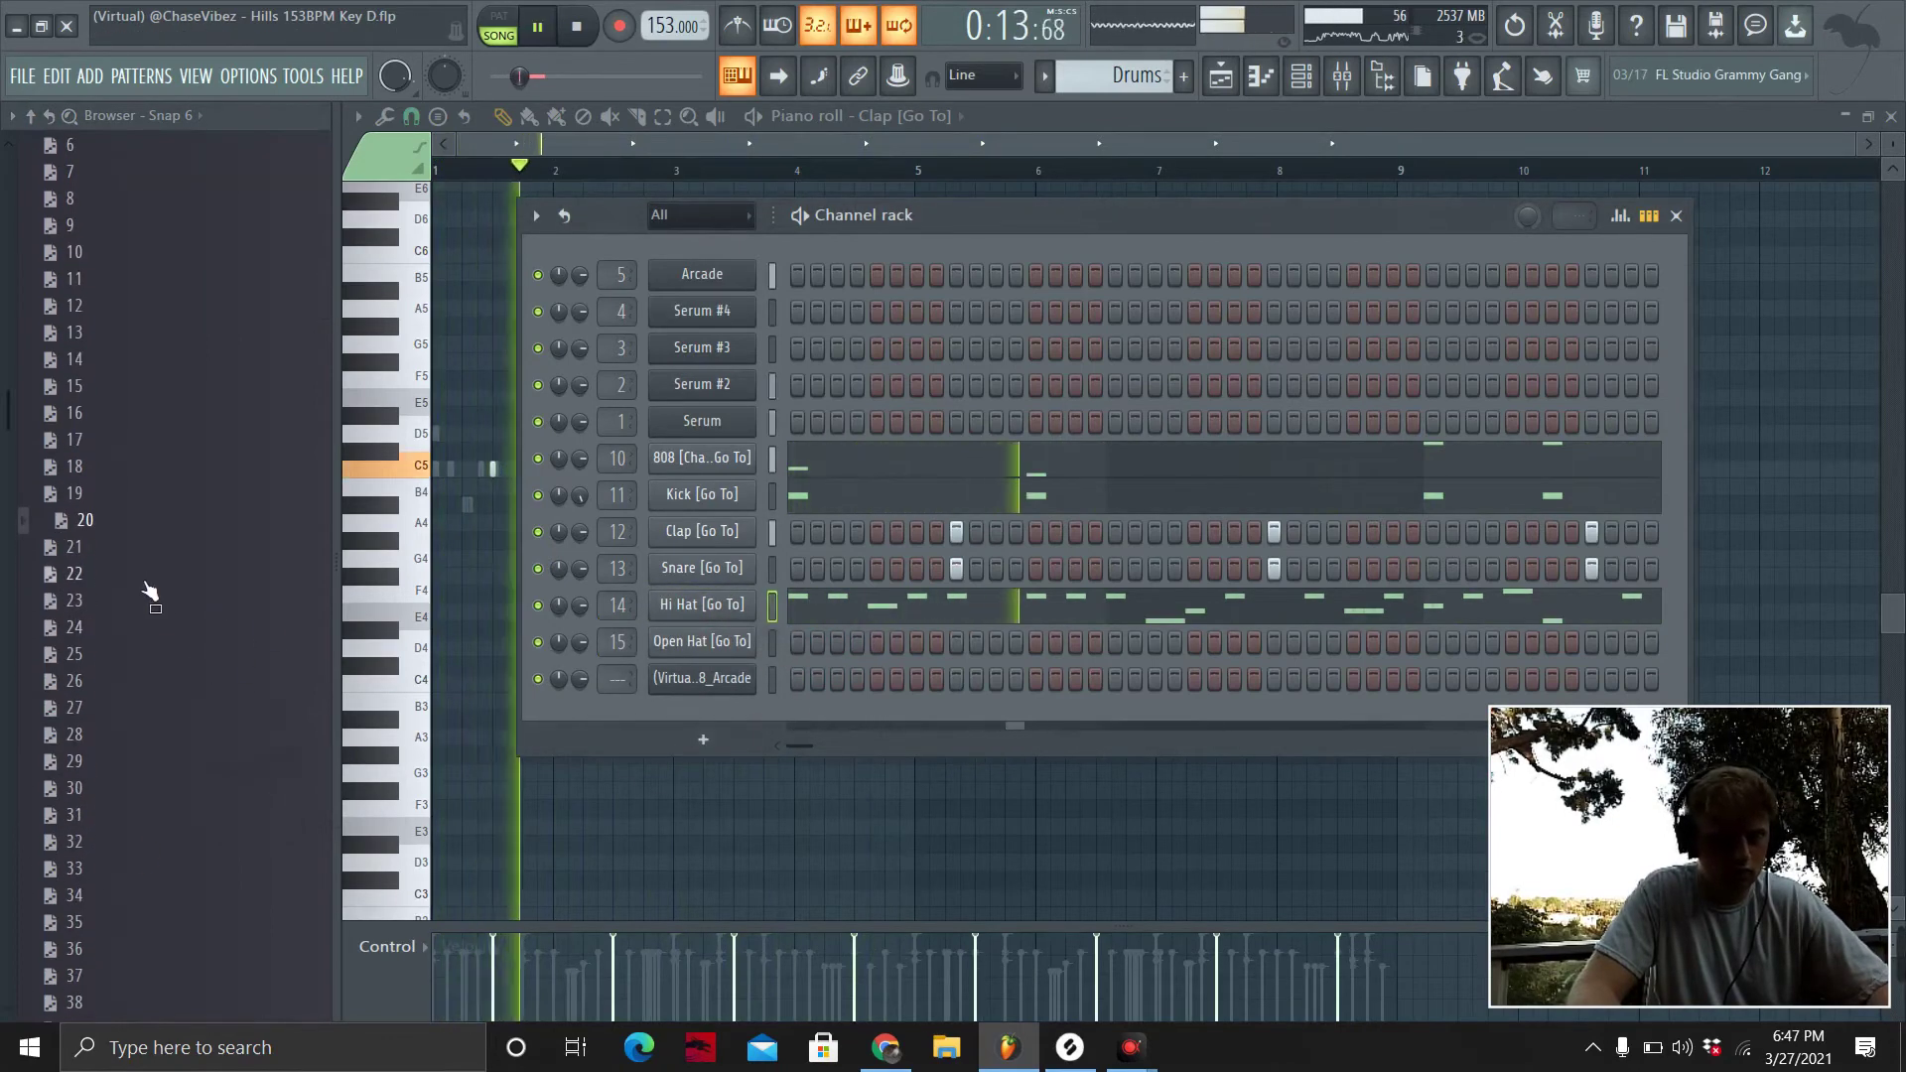
{"action": "left_click_drag", "start_coordinate": [145, 584], "coordinate": [707, 605]}
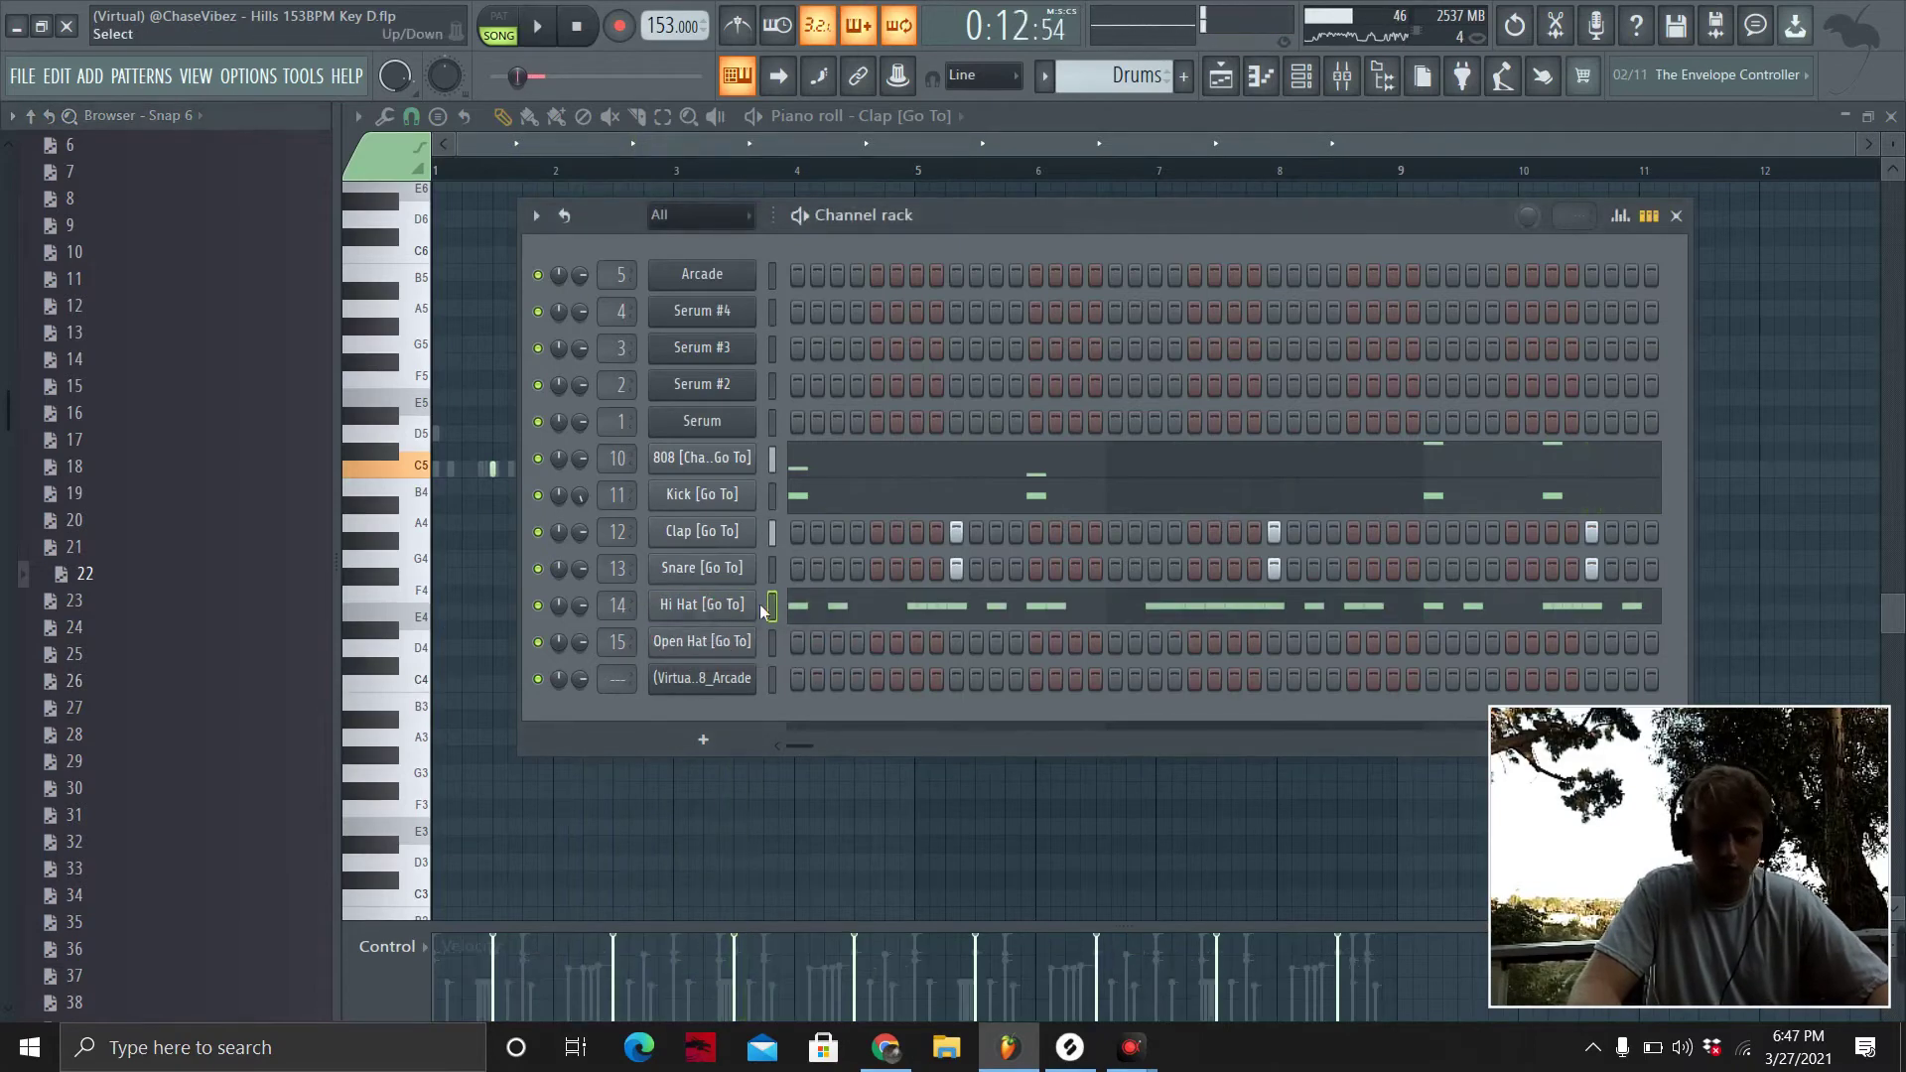
{"action": "key", "text": "space"}
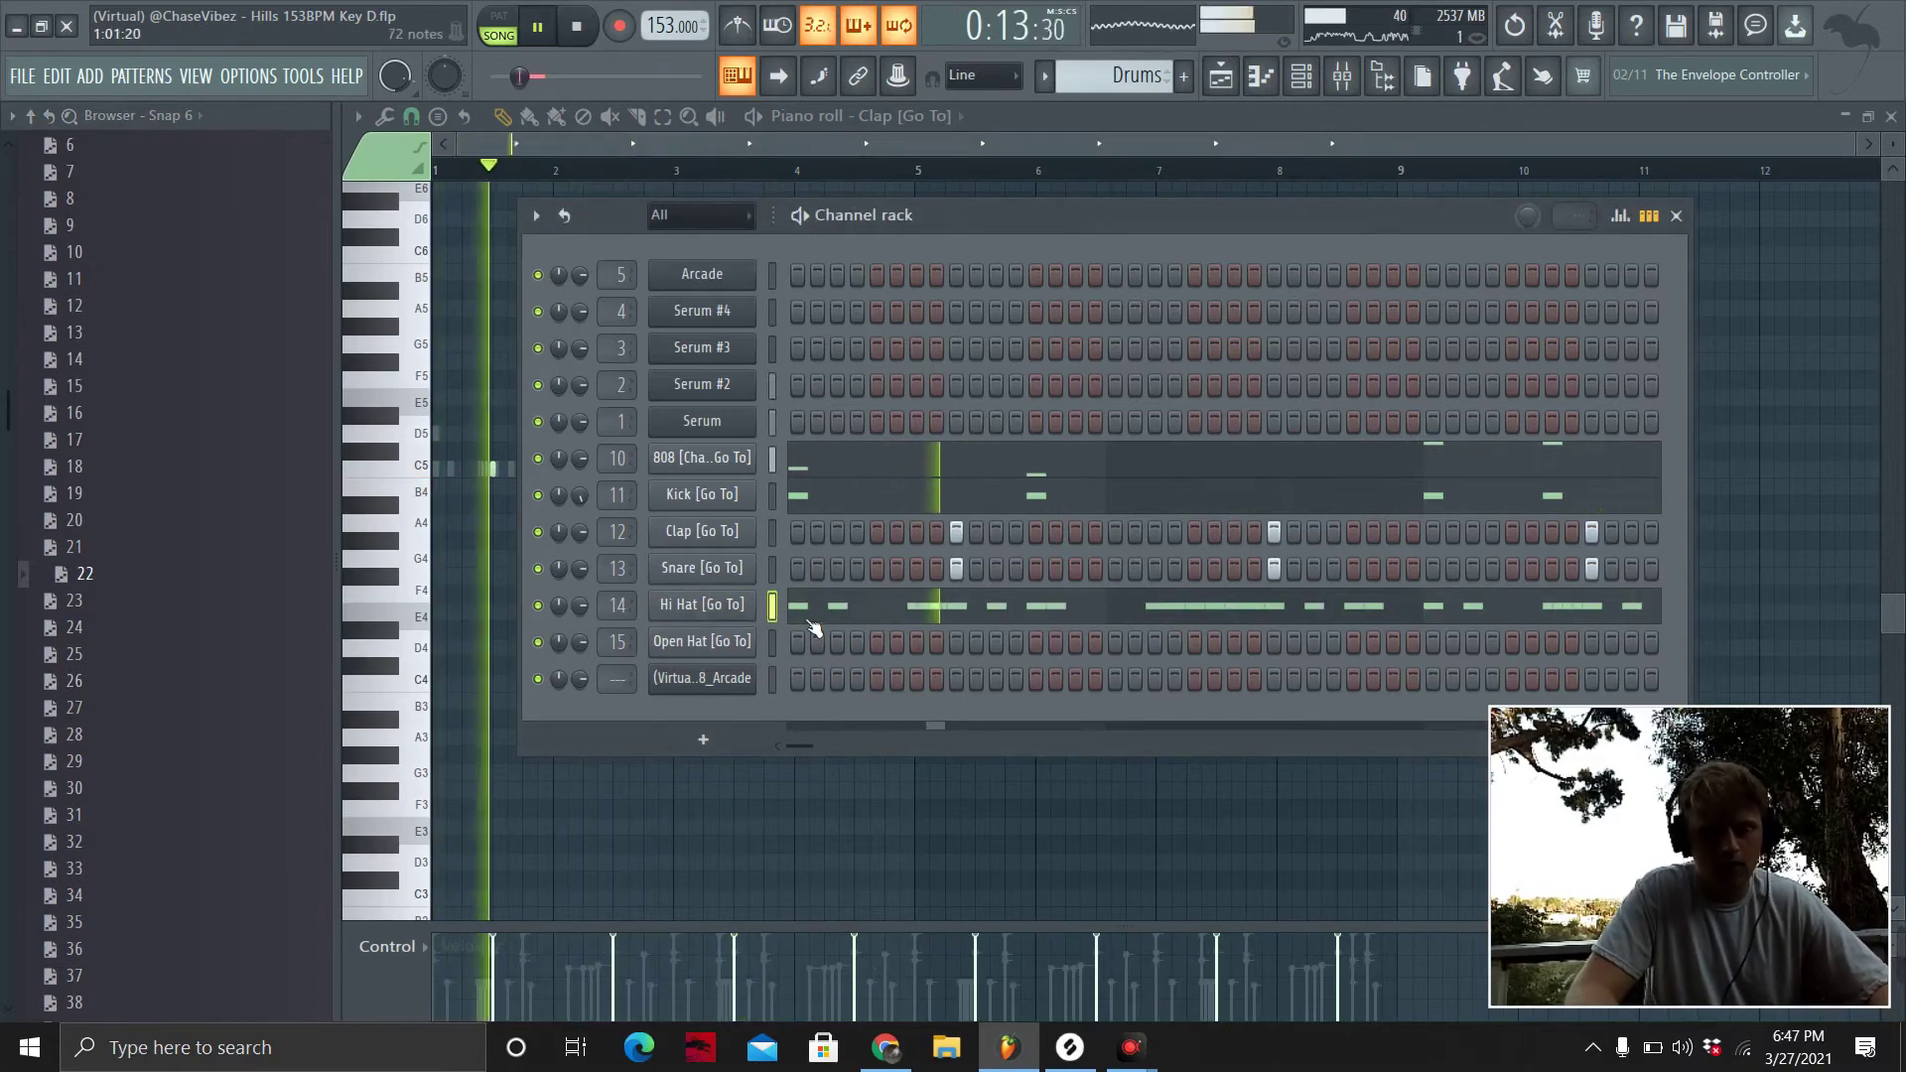
{"action": "key", "text": "space"}
Fill the Hi Hat channel with a hit every 2 steps and open its notes in the piano roll.
{"action": "right_click", "coordinate": [760, 595]}
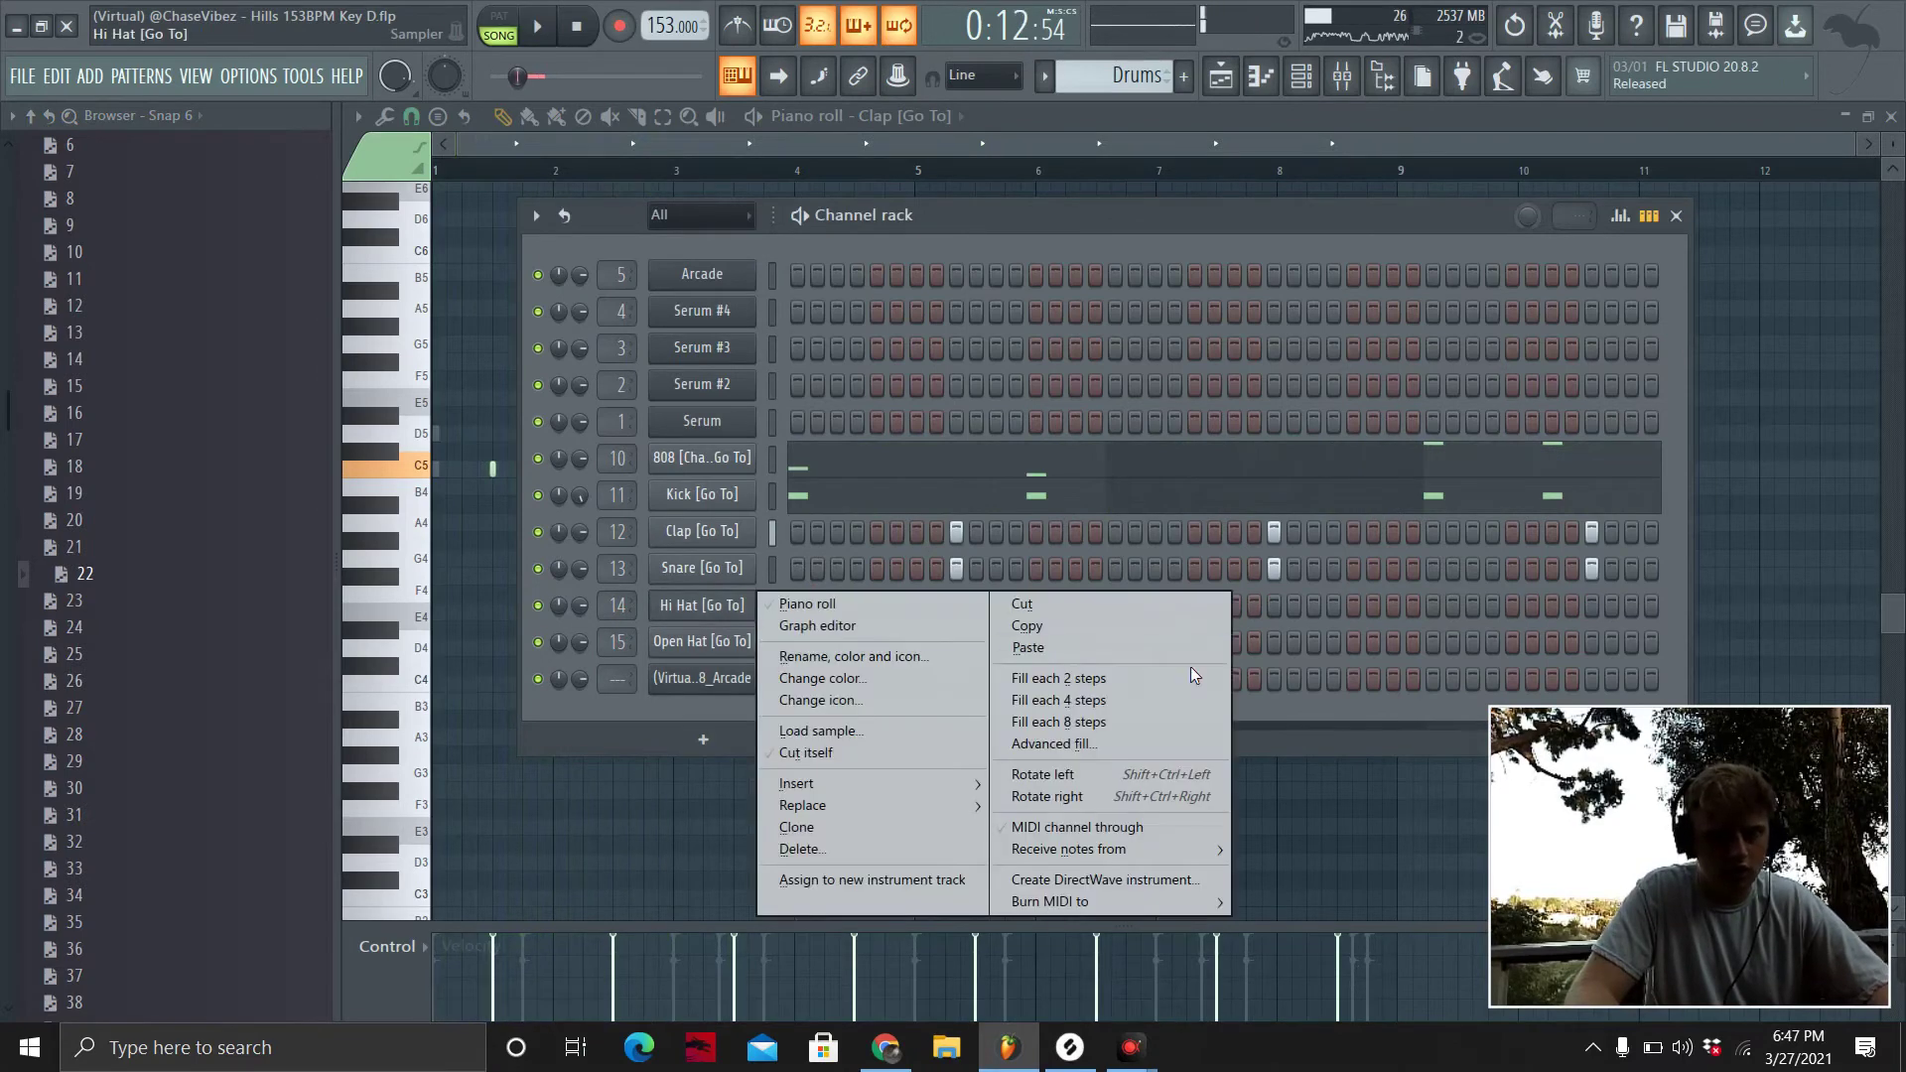
{"action": "left_click", "coordinate": [1092, 679]}
{"action": "right_click", "coordinate": [758, 593]}
{"action": "left_click", "coordinate": [794, 602]}
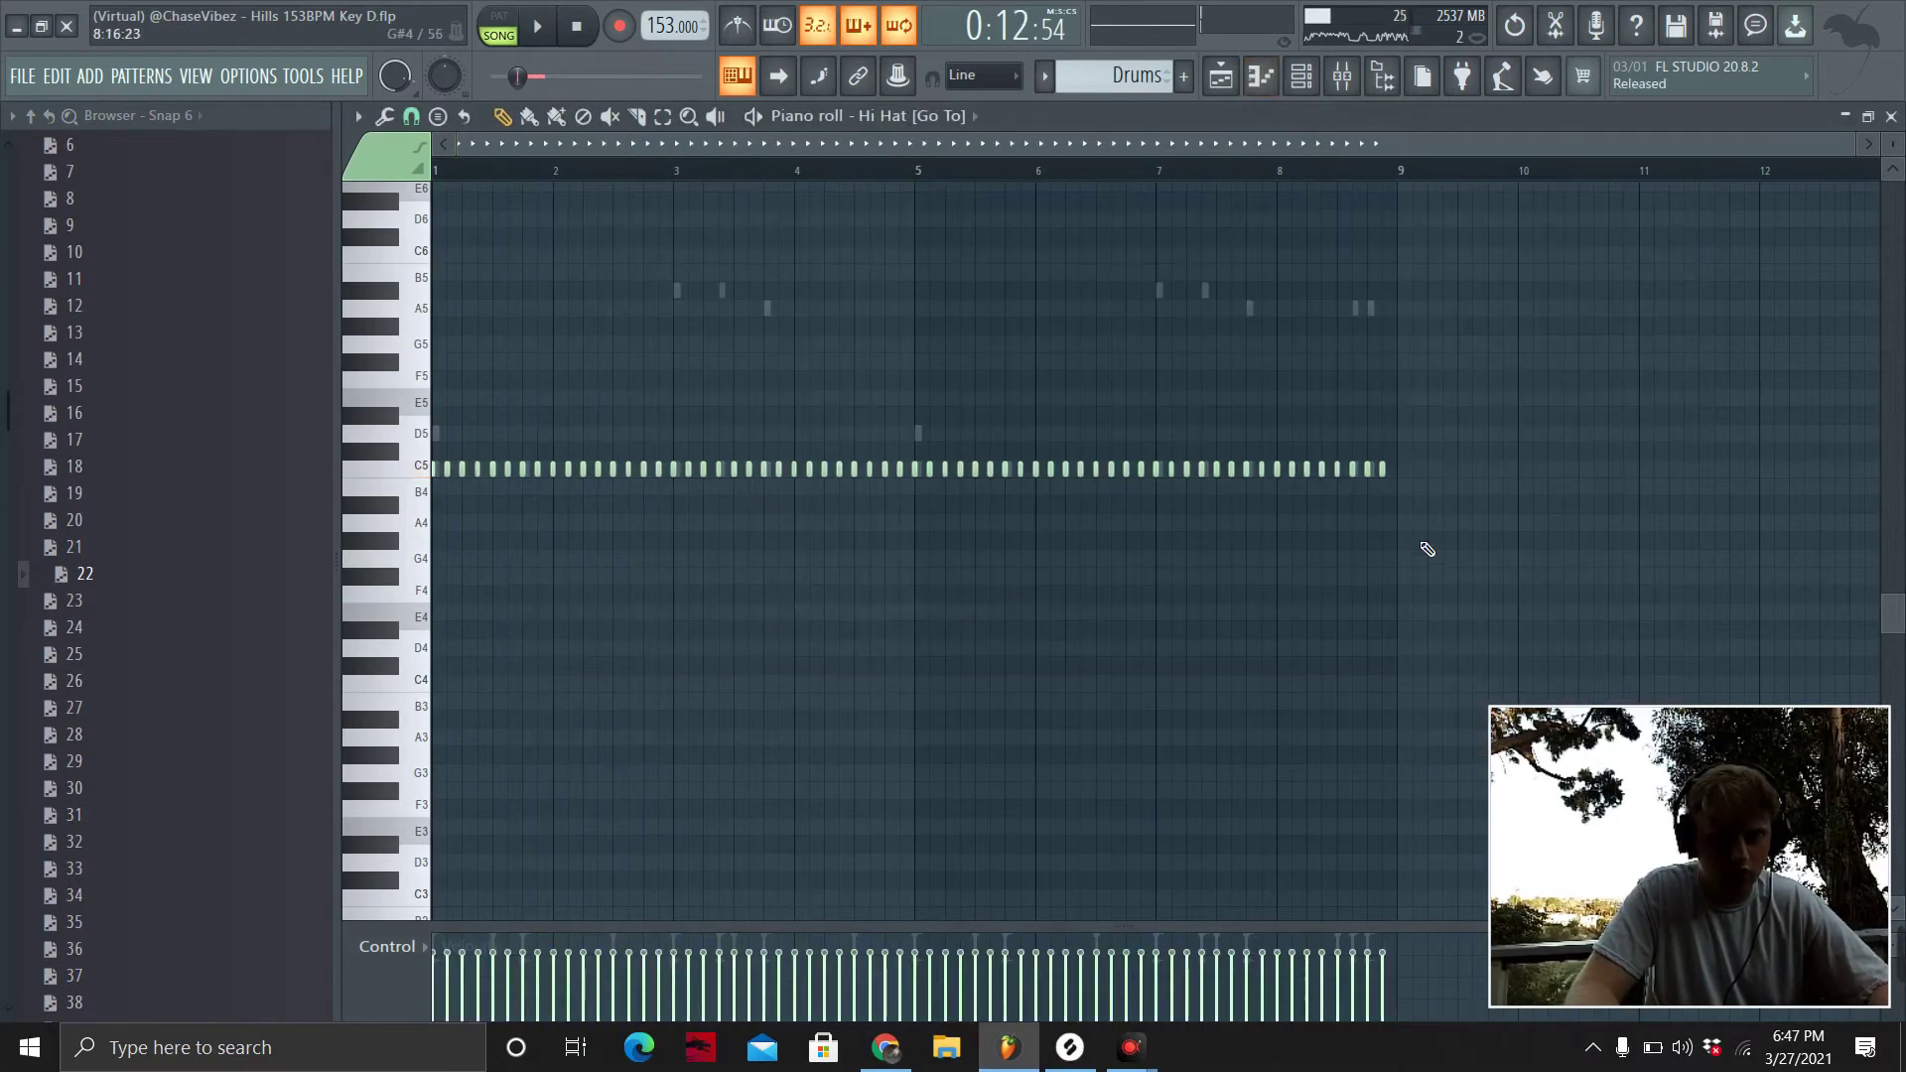
Apply quick legato to the hi-hat notes so they run end to end through bar 8.
{"action": "left_click_drag", "start_coordinate": [1549, 514], "coordinate": [918, 655]}
{"action": "key", "text": "ctrl+l"}
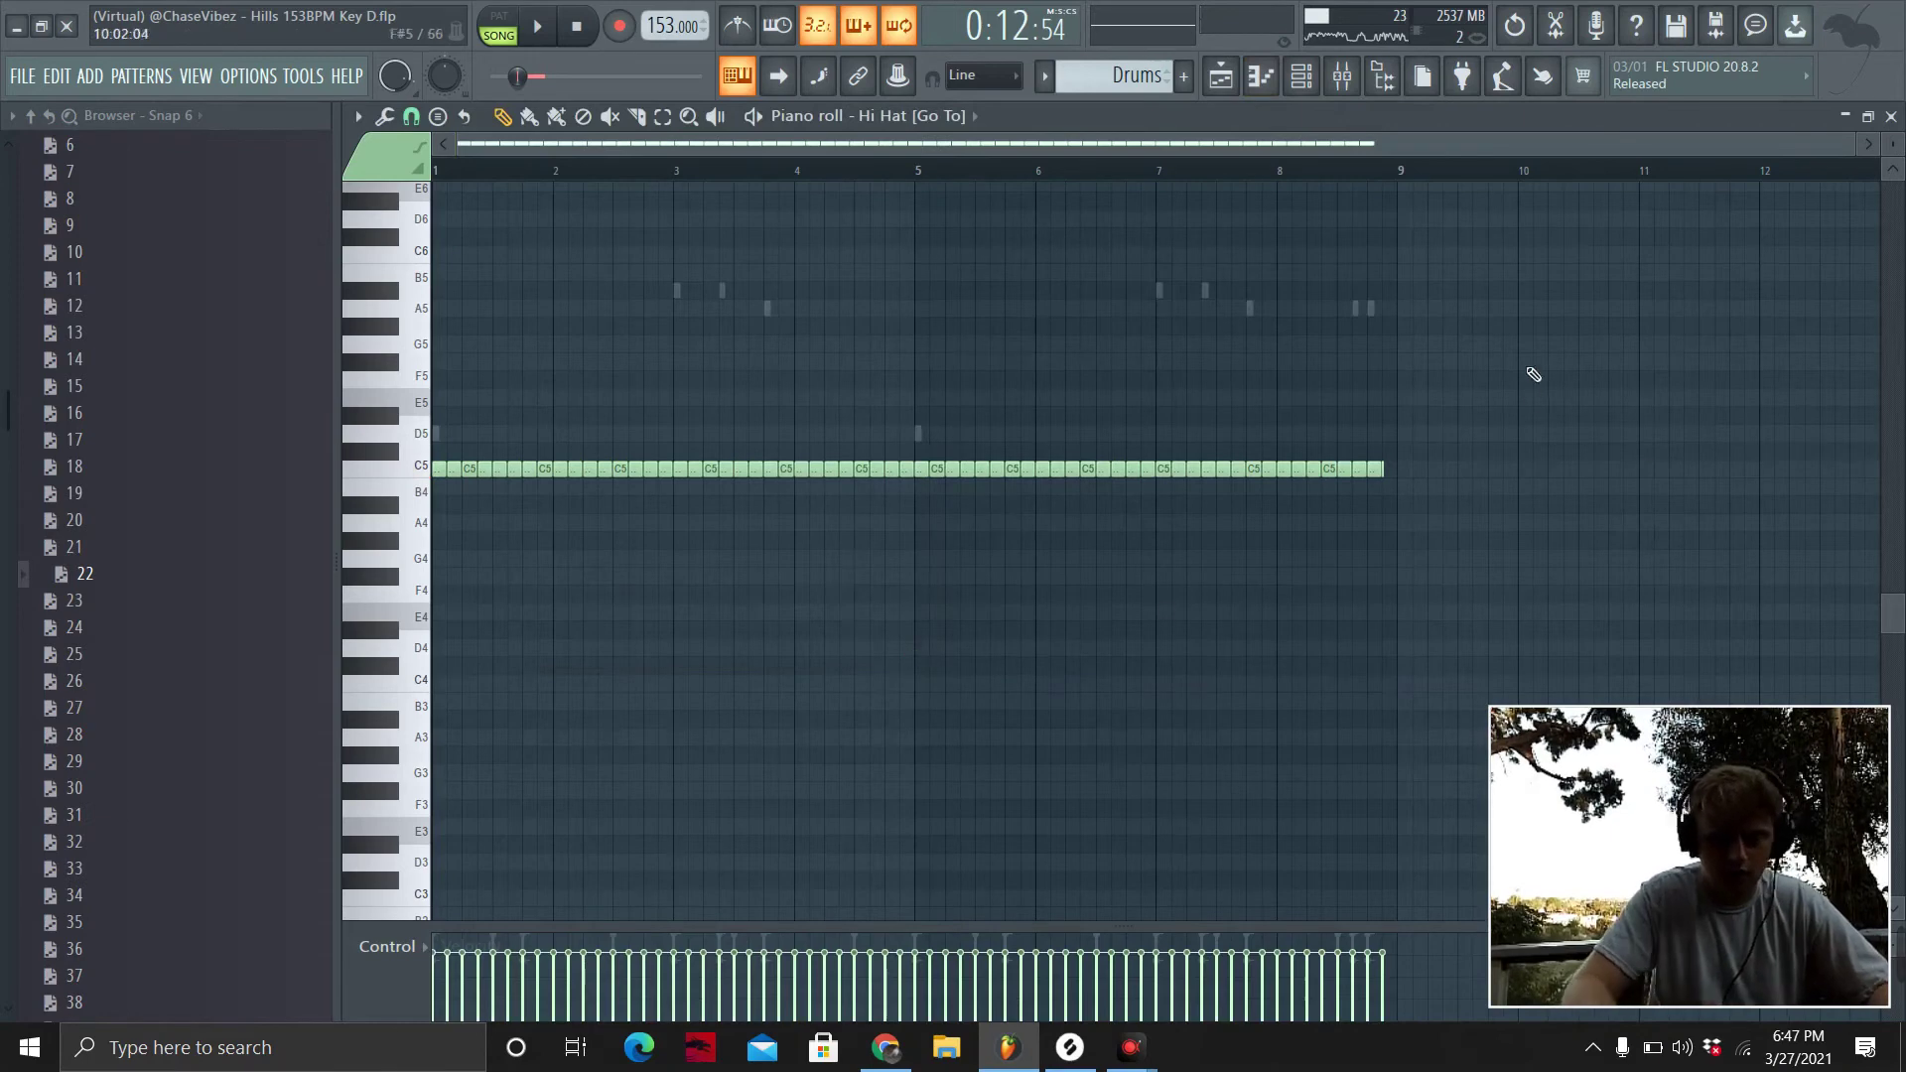
{"action": "left_click_drag", "start_coordinate": [1494, 518], "coordinate": [917, 451]}
{"action": "key", "text": "ctrl+l"}
{"action": "left_click_drag", "start_coordinate": [1002, 549], "coordinate": [1157, 568]}
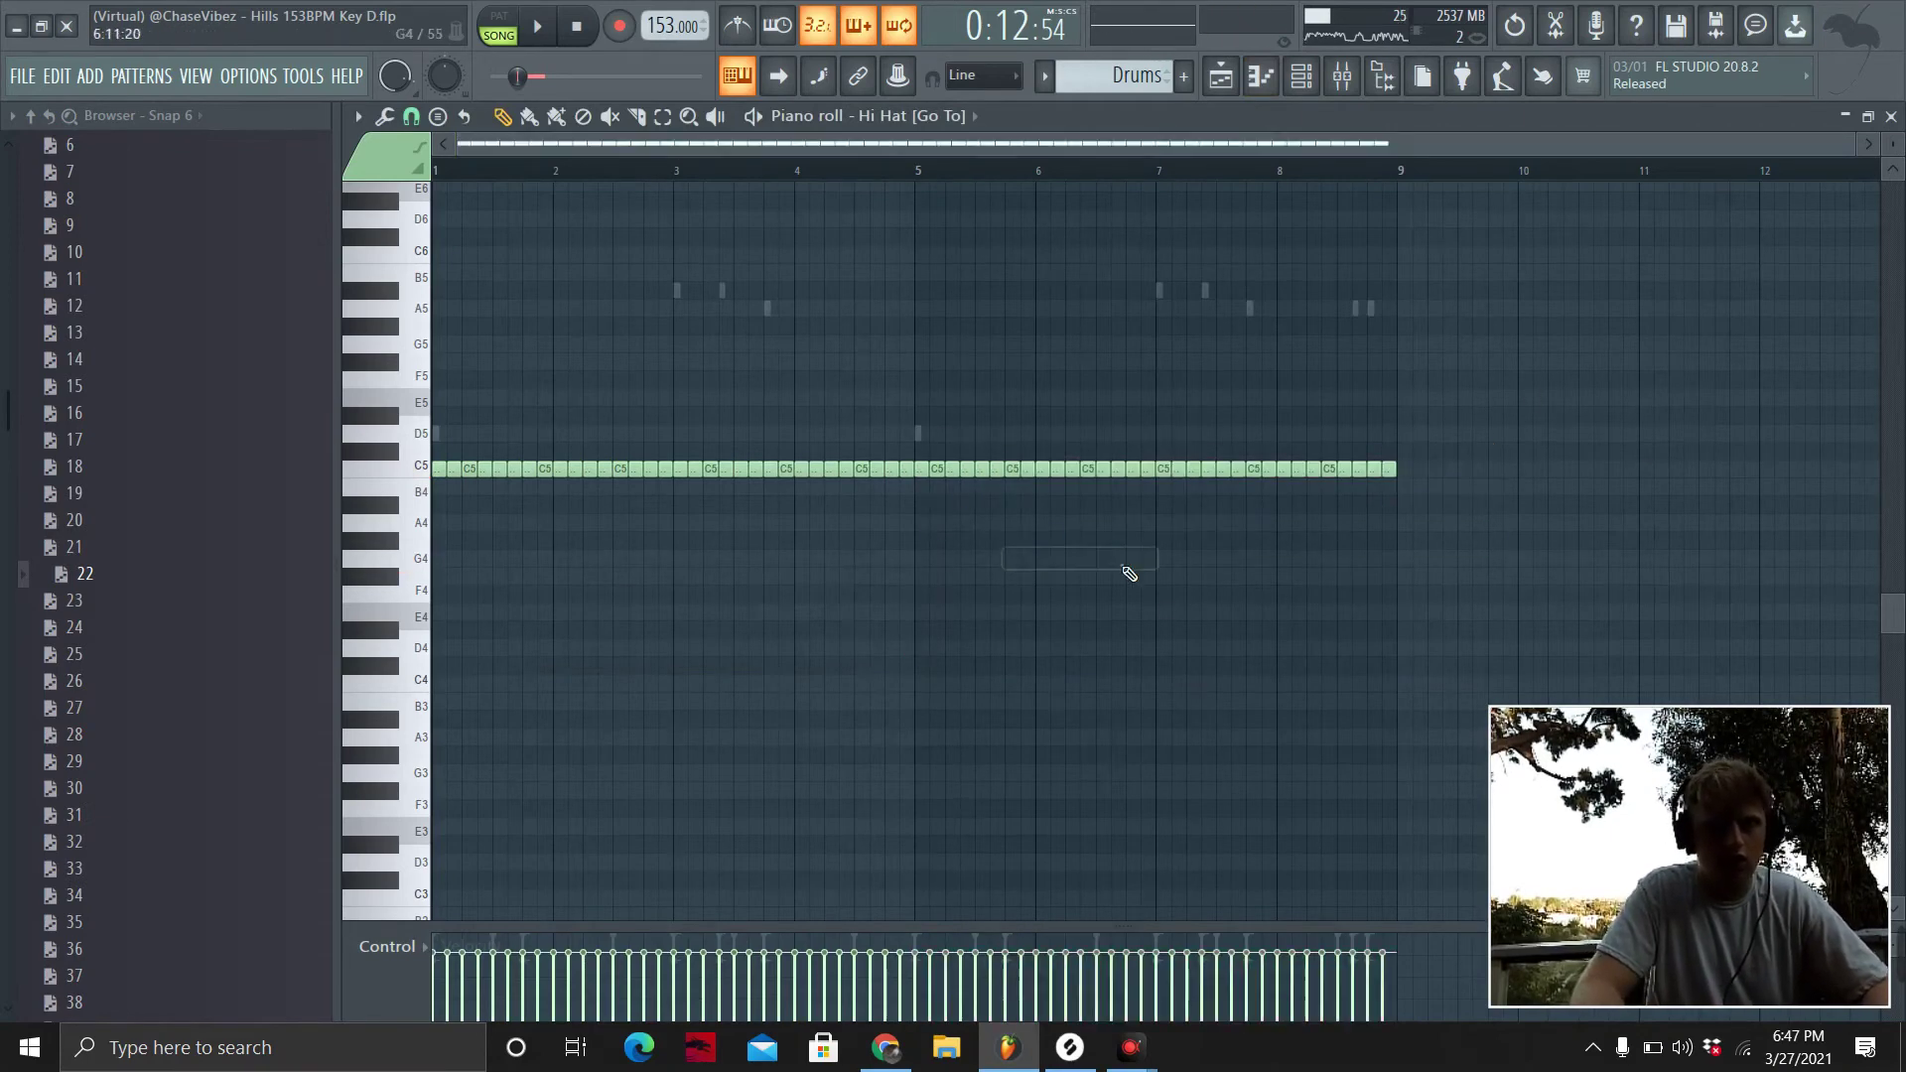
Chop the fourth and second hi-hat notes of bar 1 into fast rolls with the arpeggiator and preview them.
{"action": "scroll", "coordinate": [549, 142], "scroll_direction": "up", "scroll_amount": 1}
{"action": "scroll", "coordinate": [523, 174], "scroll_direction": "up", "scroll_amount": 3}
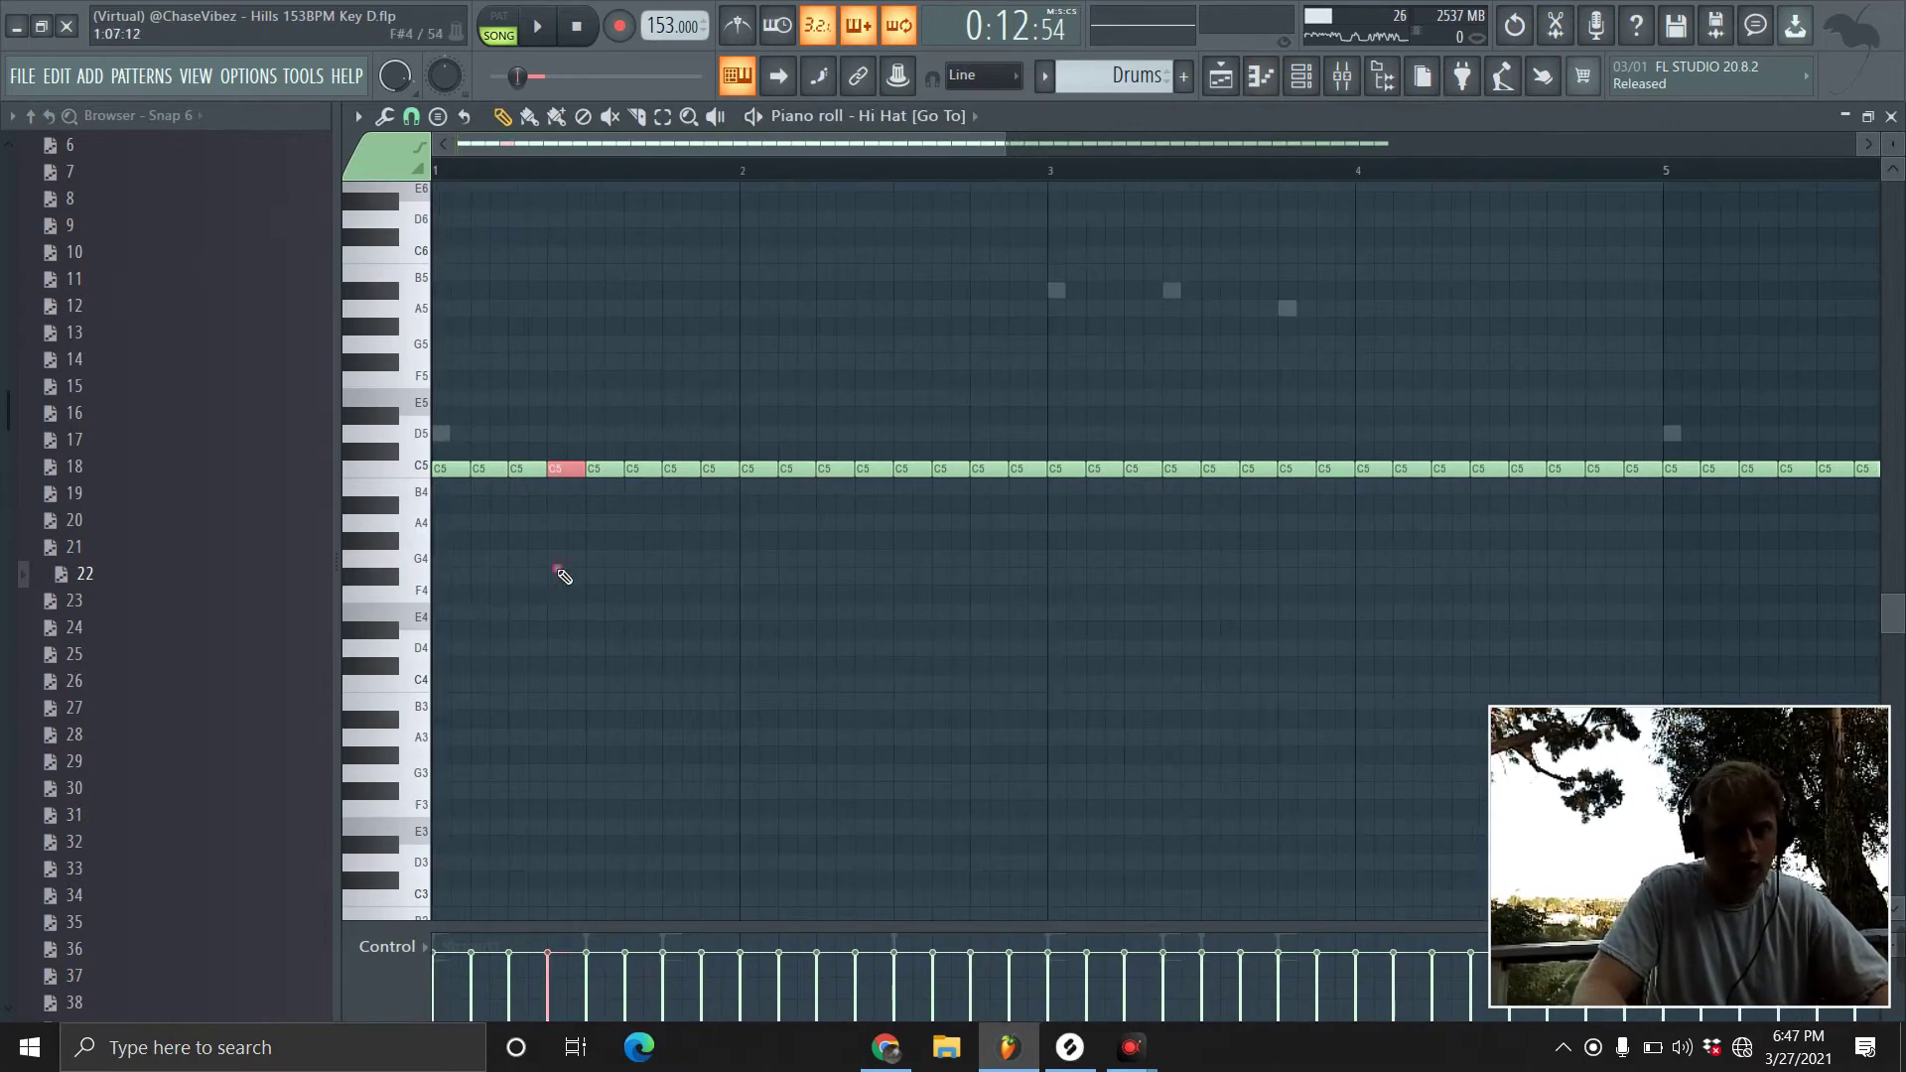
{"action": "key", "text": "shift+a"}
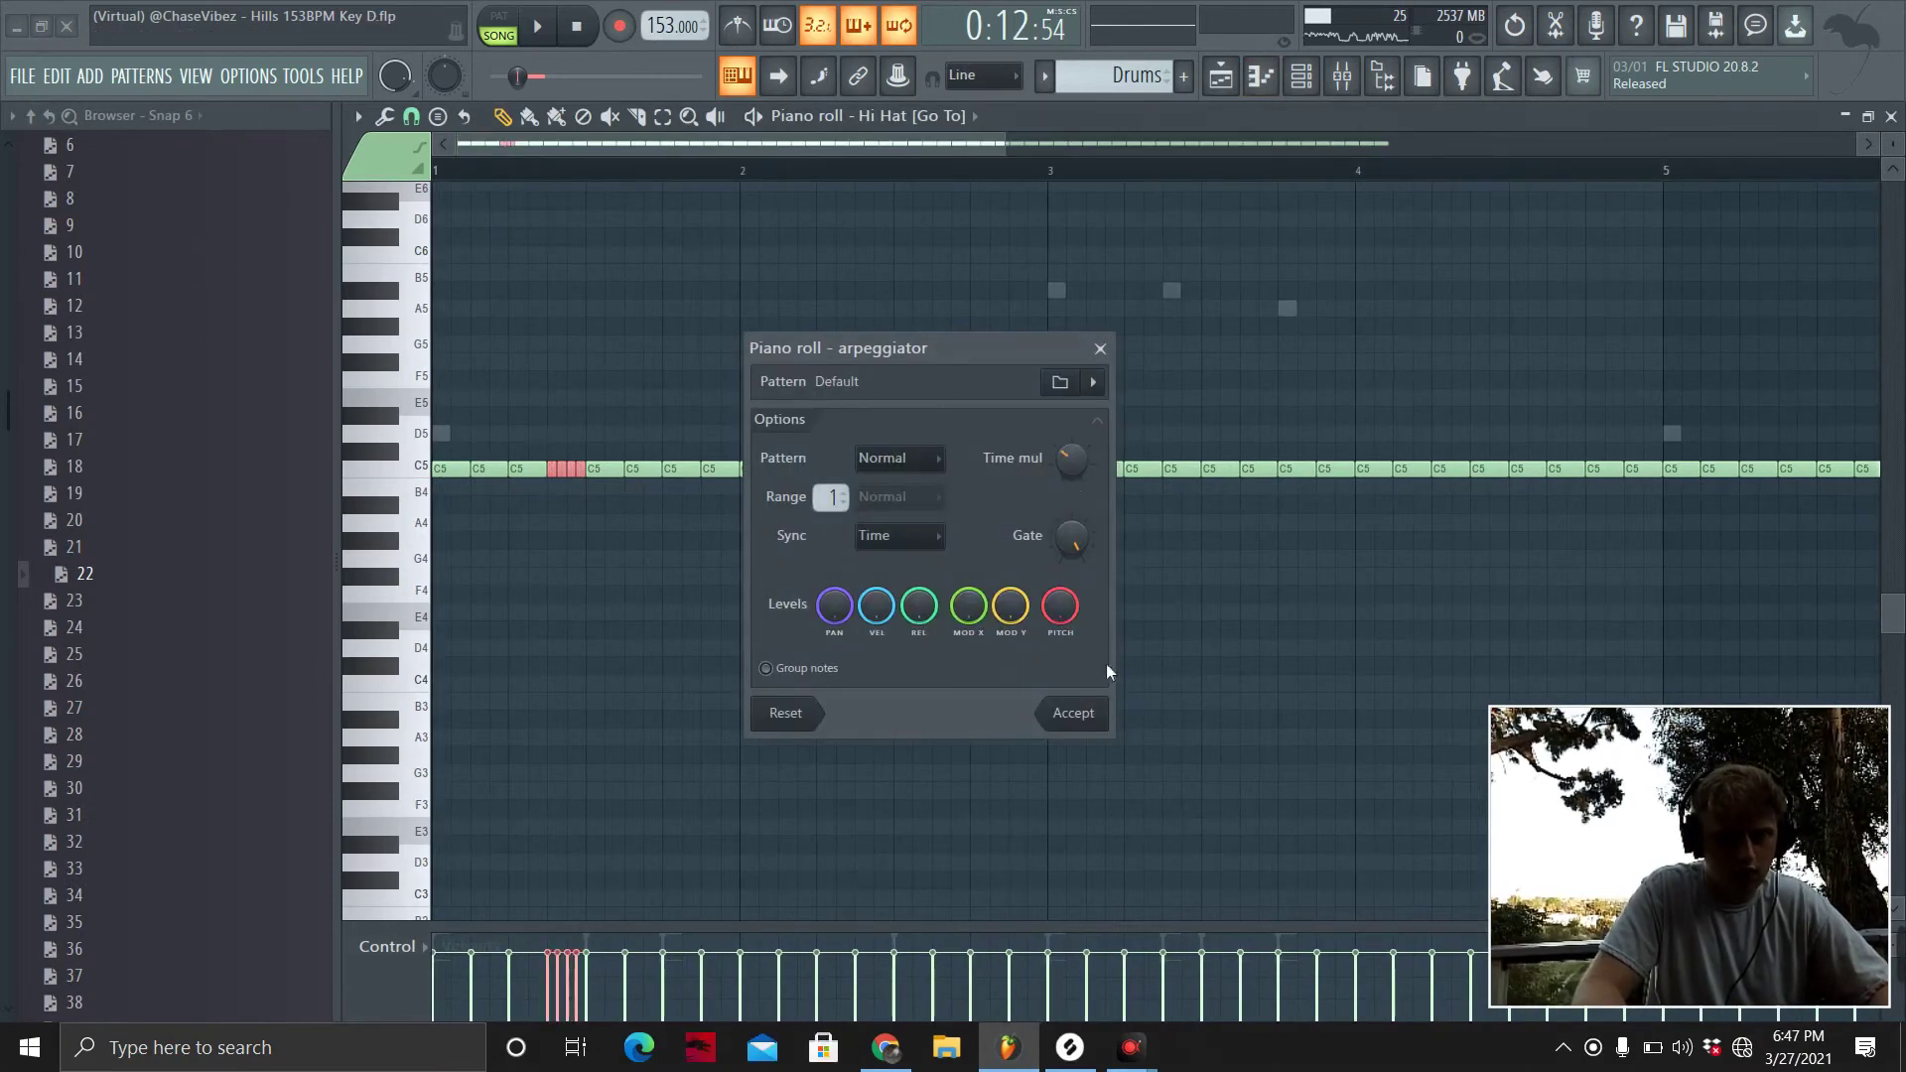
{"action": "left_click", "coordinate": [1076, 719]}
{"action": "key", "text": "space"}
{"action": "left_click_drag", "start_coordinate": [473, 444], "coordinate": [493, 501]}
{"action": "key", "text": "alt+a"}
{"action": "key", "text": "space"}
{"action": "left_click", "coordinate": [1096, 728]}
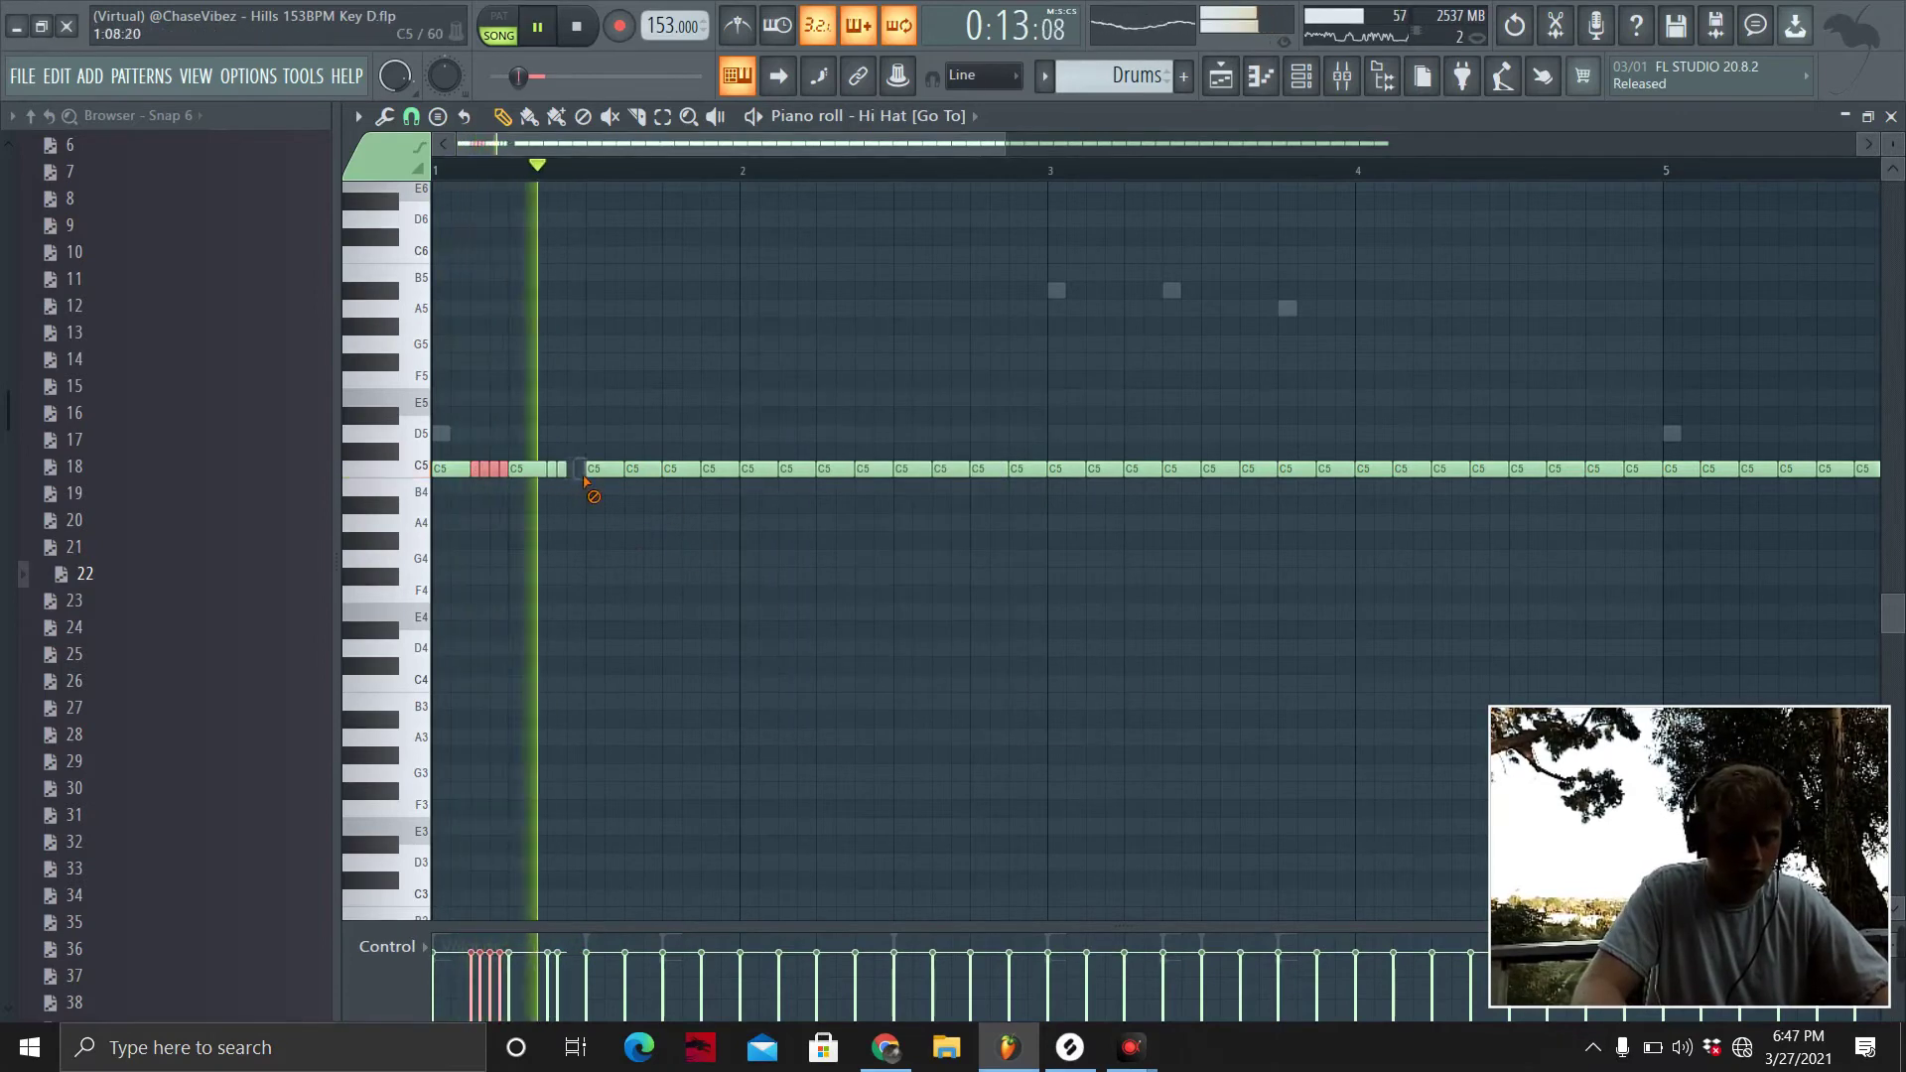
Delete the trailing slices of the roll on bar 1's fourth hi-hat note.
{"action": "right_click", "coordinate": [571, 468]}
{"action": "left_click", "coordinate": [607, 505]}
{"action": "right_click", "coordinate": [607, 510]}
Lower a short hi-hat hit late in bar 1 to A4 and chop it into a roll with the arpeggiator.
{"action": "left_click", "coordinate": [645, 470], "text": "ctrl"}
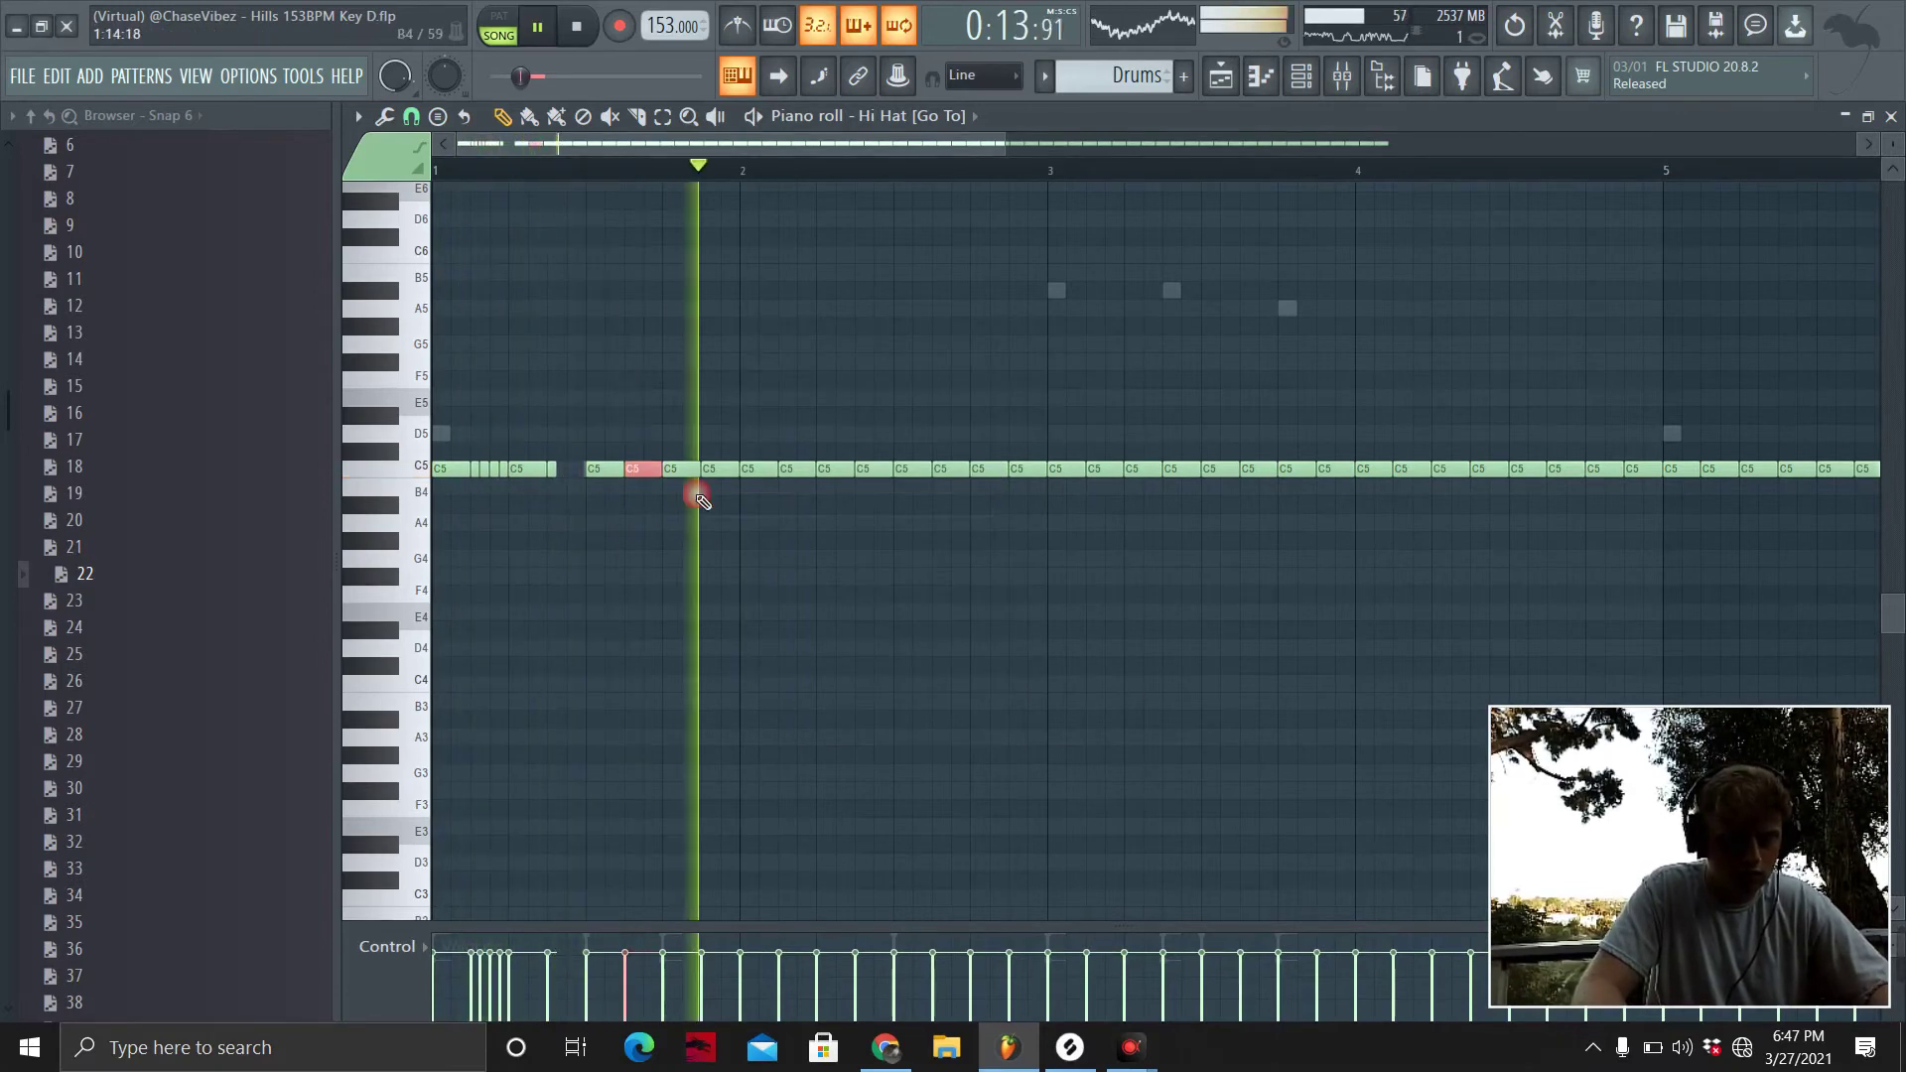
{"action": "key", "text": "space"}
{"action": "left_click", "coordinate": [683, 472], "text": "ctrl"}
{"action": "left_click_drag", "start_coordinate": [683, 472], "coordinate": [691, 546]}
{"action": "key", "text": "alt+a"}
{"action": "key", "text": "space"}
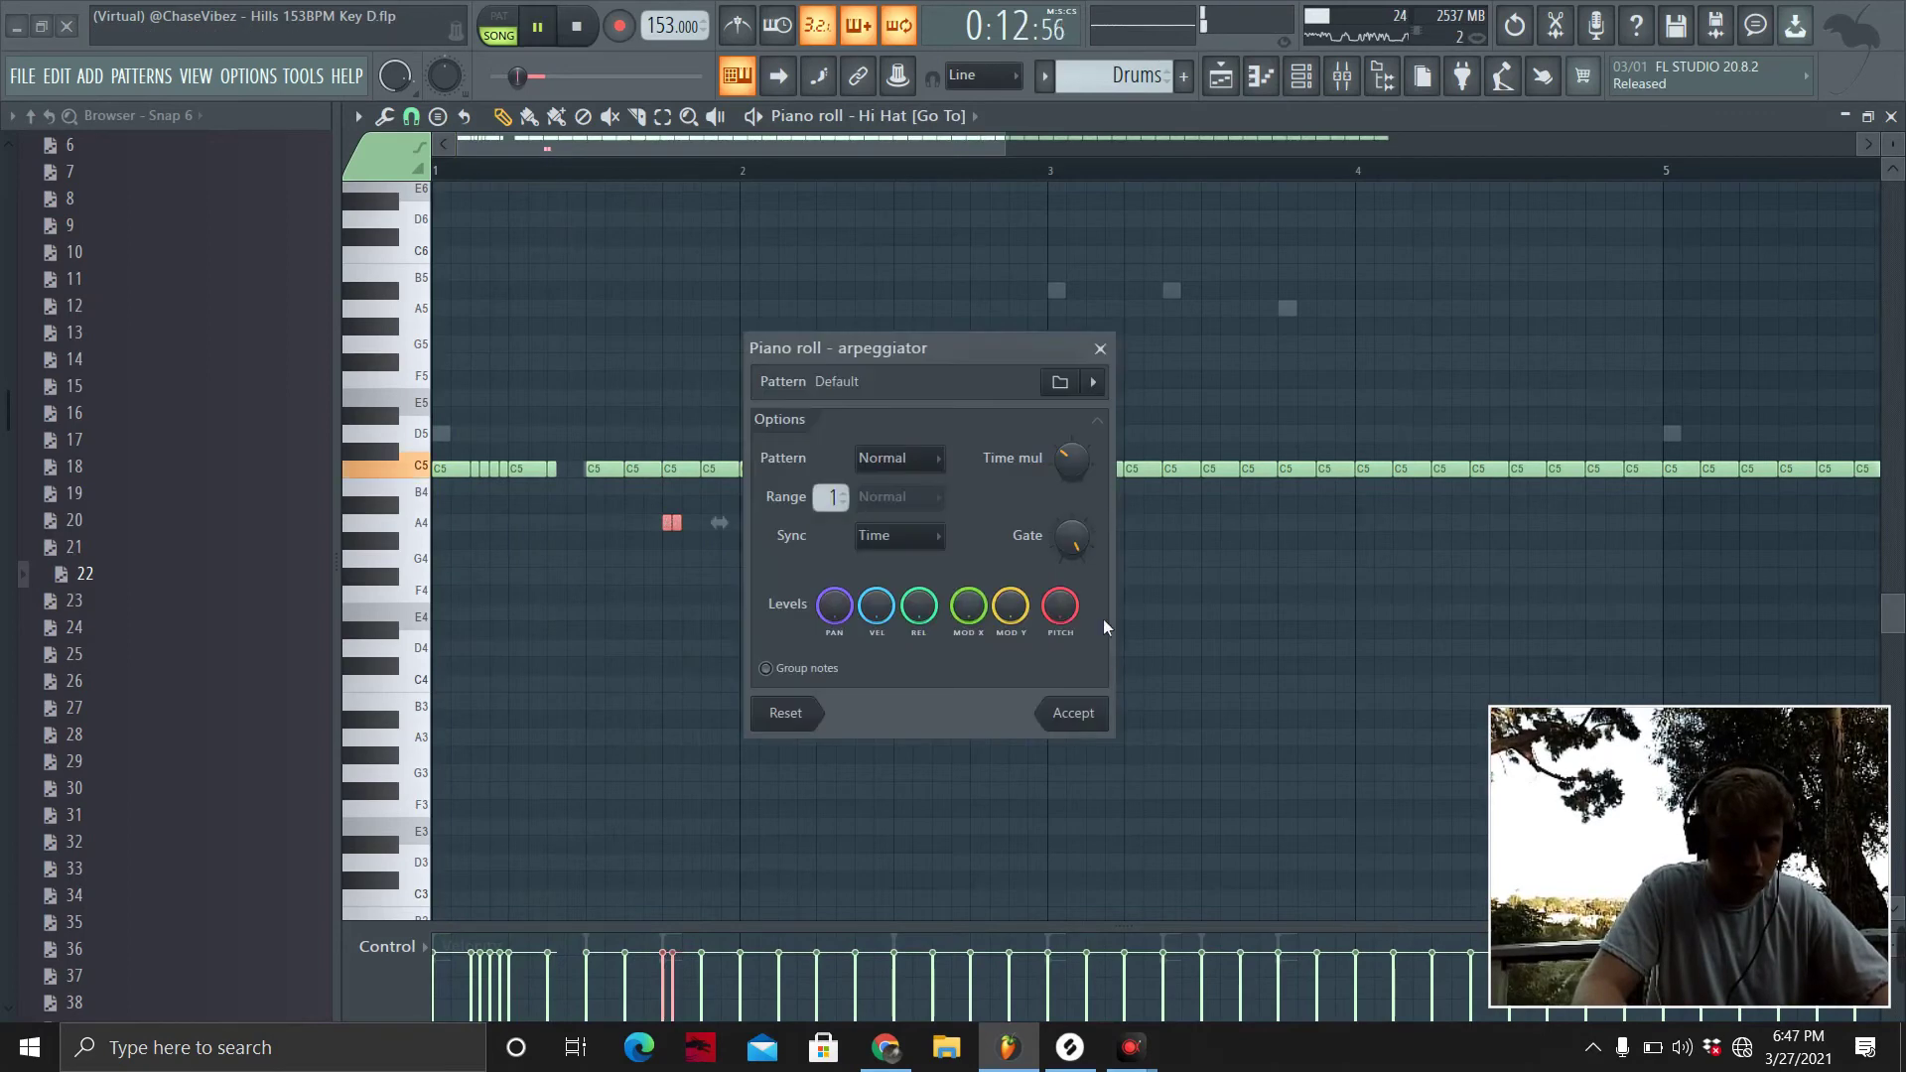
{"action": "left_click", "coordinate": [1074, 712]}
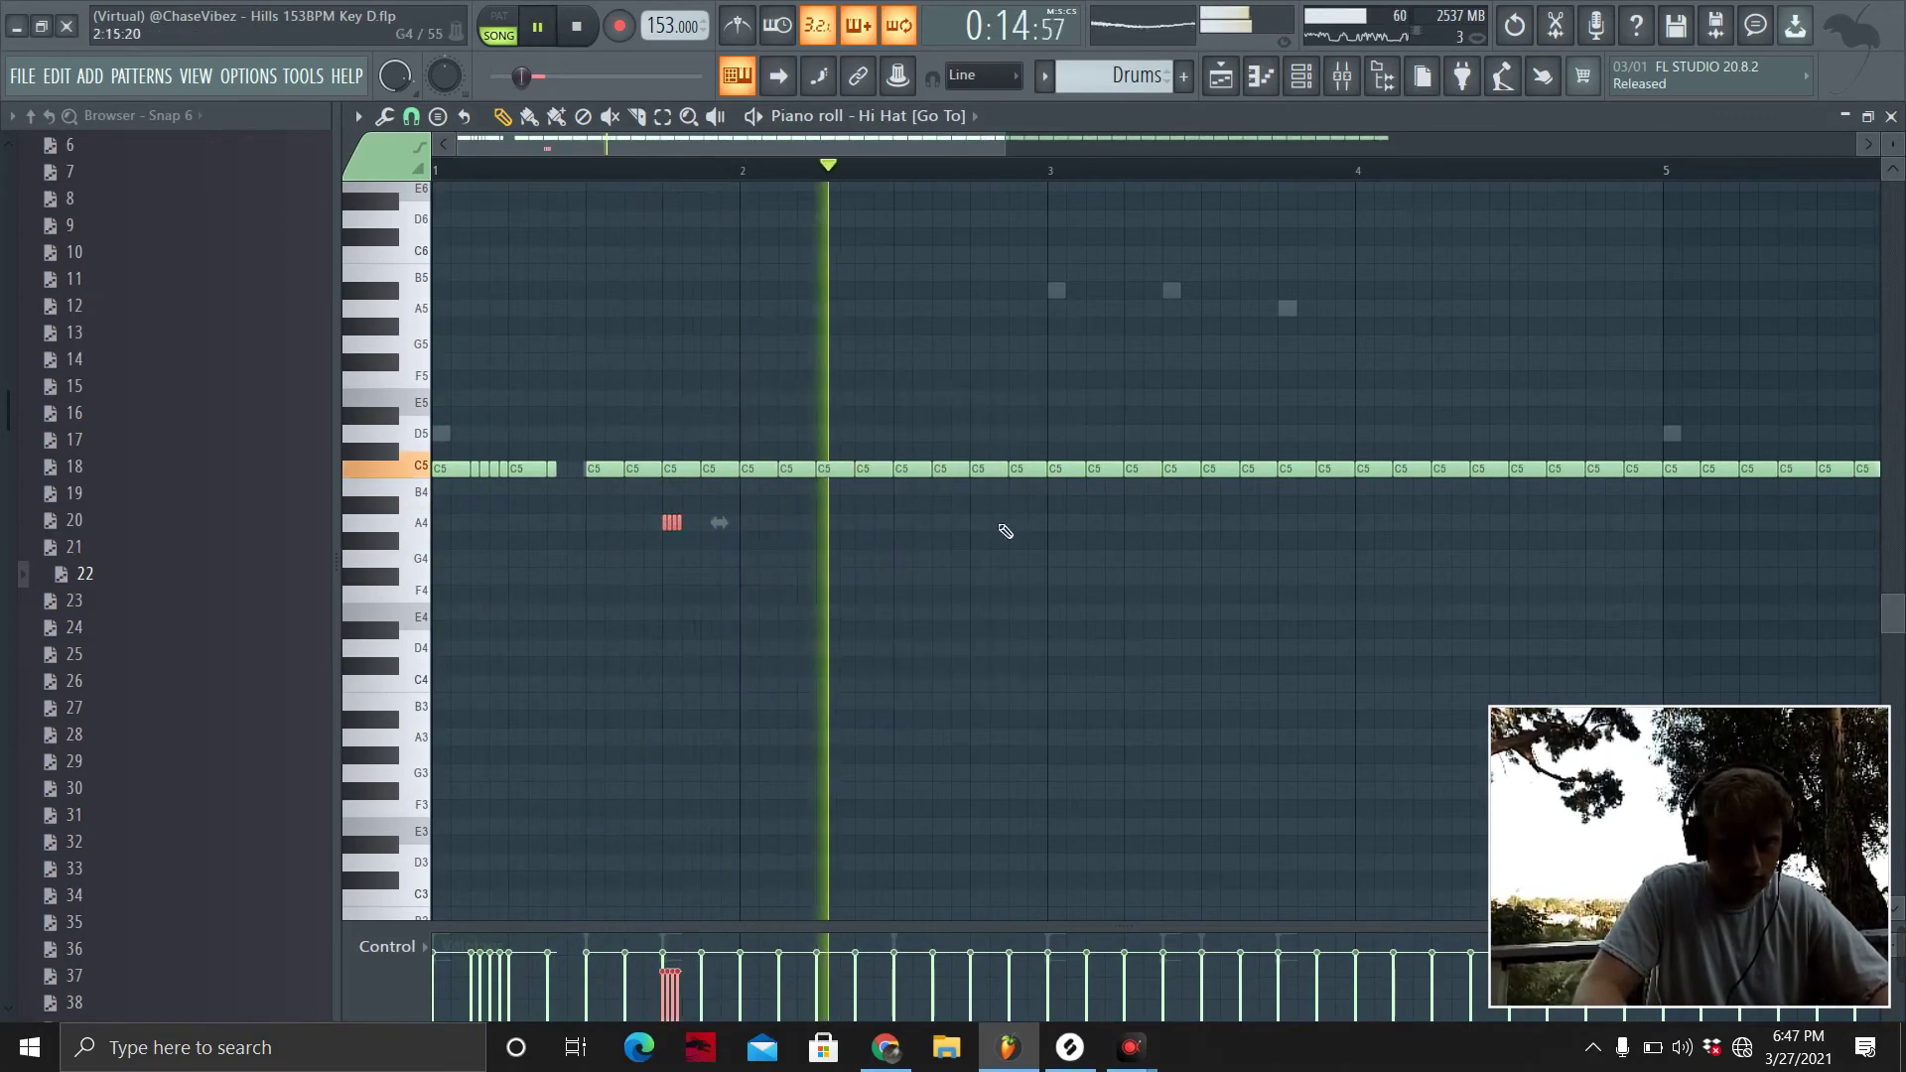
Shift the A4 roll two steps later in bar 1 and erase the stray note beside it.
{"action": "key", "text": "space"}
{"action": "key", "text": "space"}
{"action": "left_click_drag", "start_coordinate": [687, 530], "coordinate": [729, 532]}
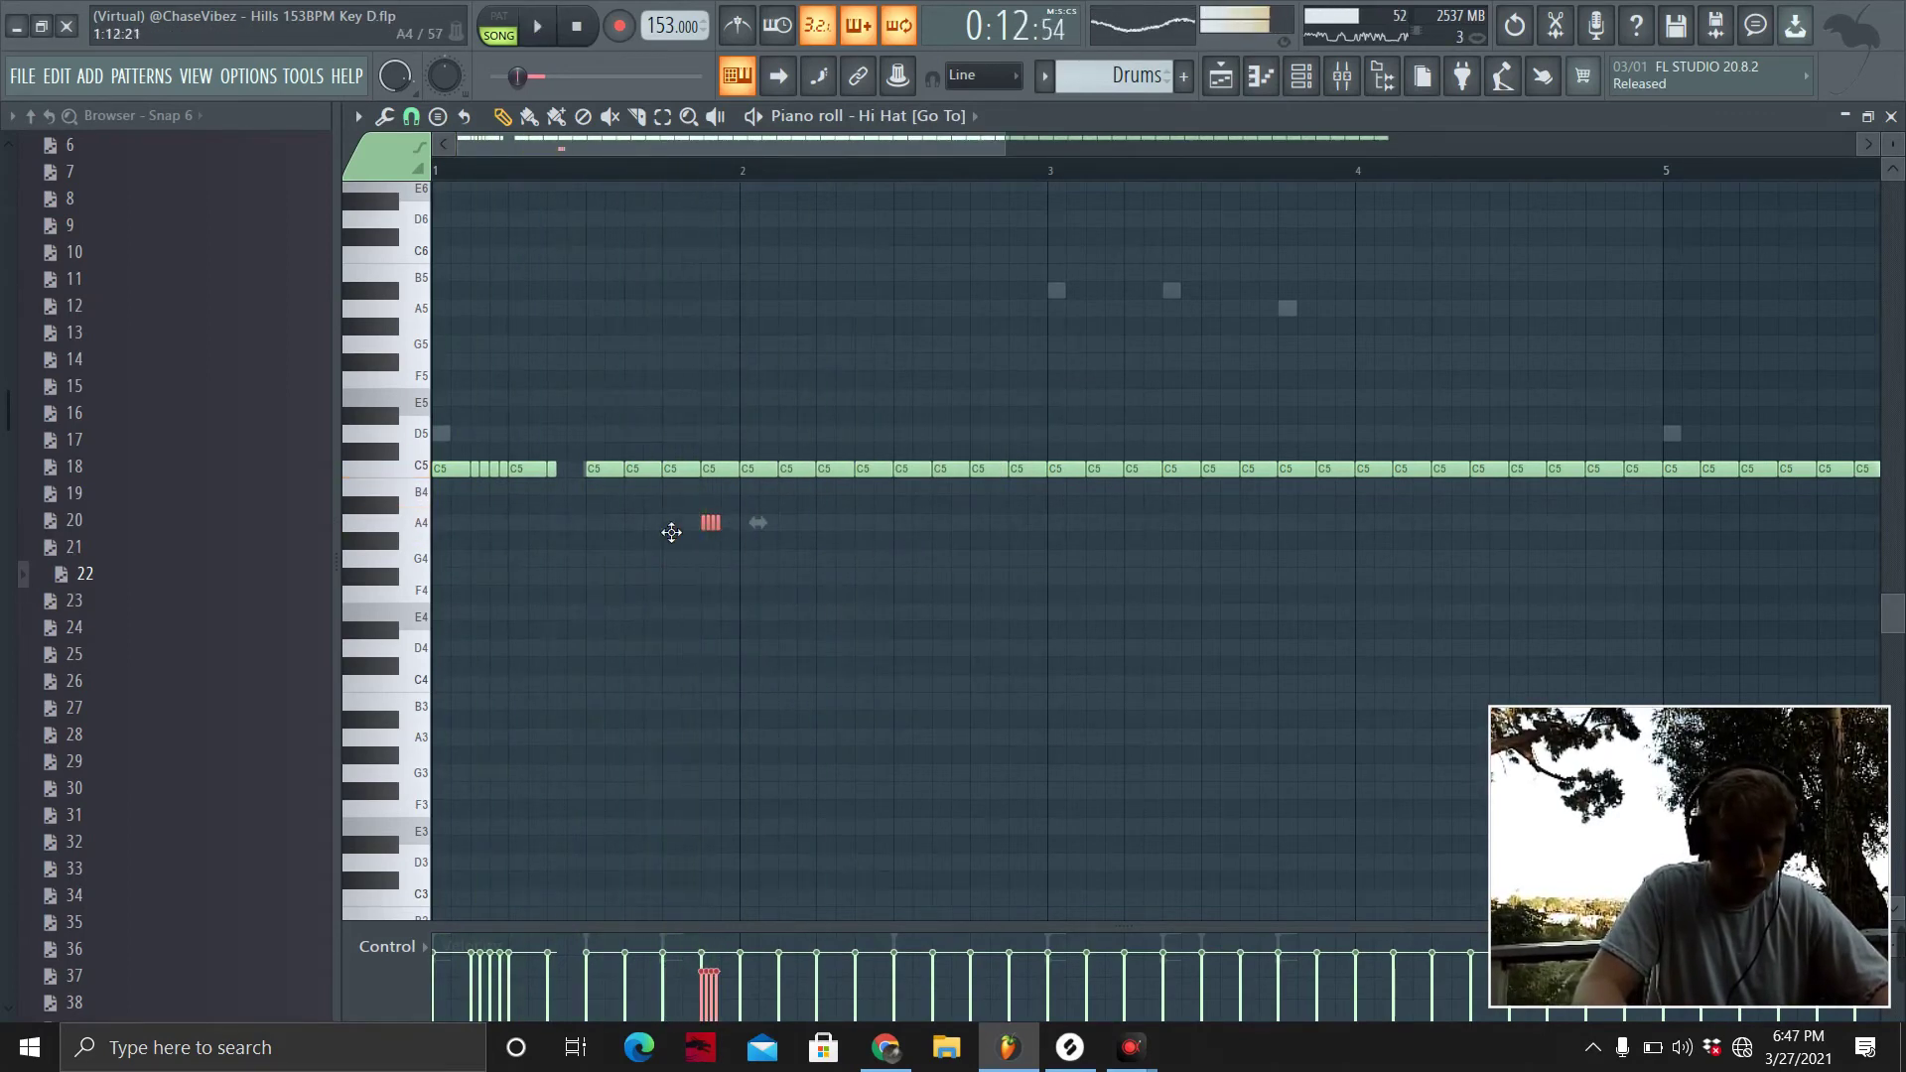
{"action": "left_click", "coordinate": [665, 524]}
{"action": "right_click", "coordinate": [664, 523]}
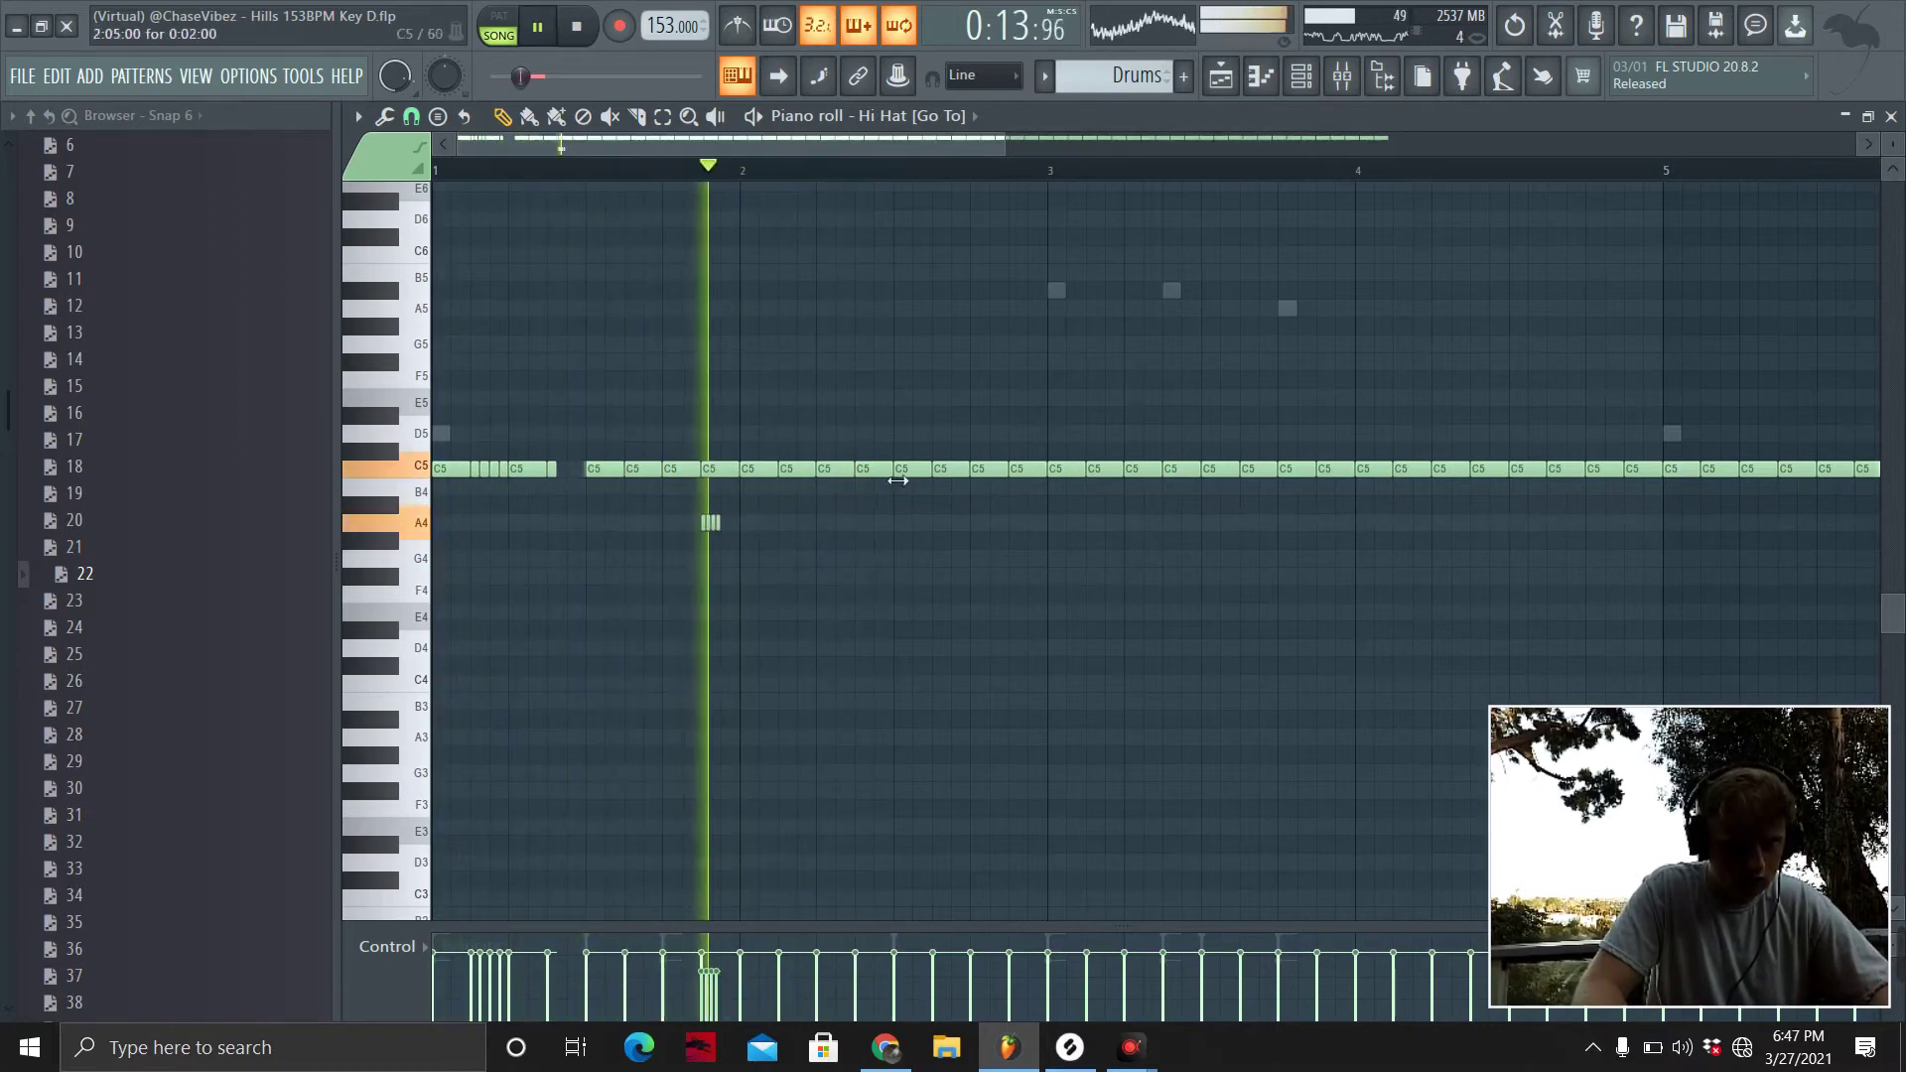
Preview the pattern and lower the sixth hi-hat note of bar 1 to A#4.
{"action": "key", "text": "space"}
{"action": "key", "text": "space"}
{"action": "left_click", "coordinate": [666, 474], "text": "ctrl"}
{"action": "left_click_drag", "start_coordinate": [650, 474], "coordinate": [646, 510]}
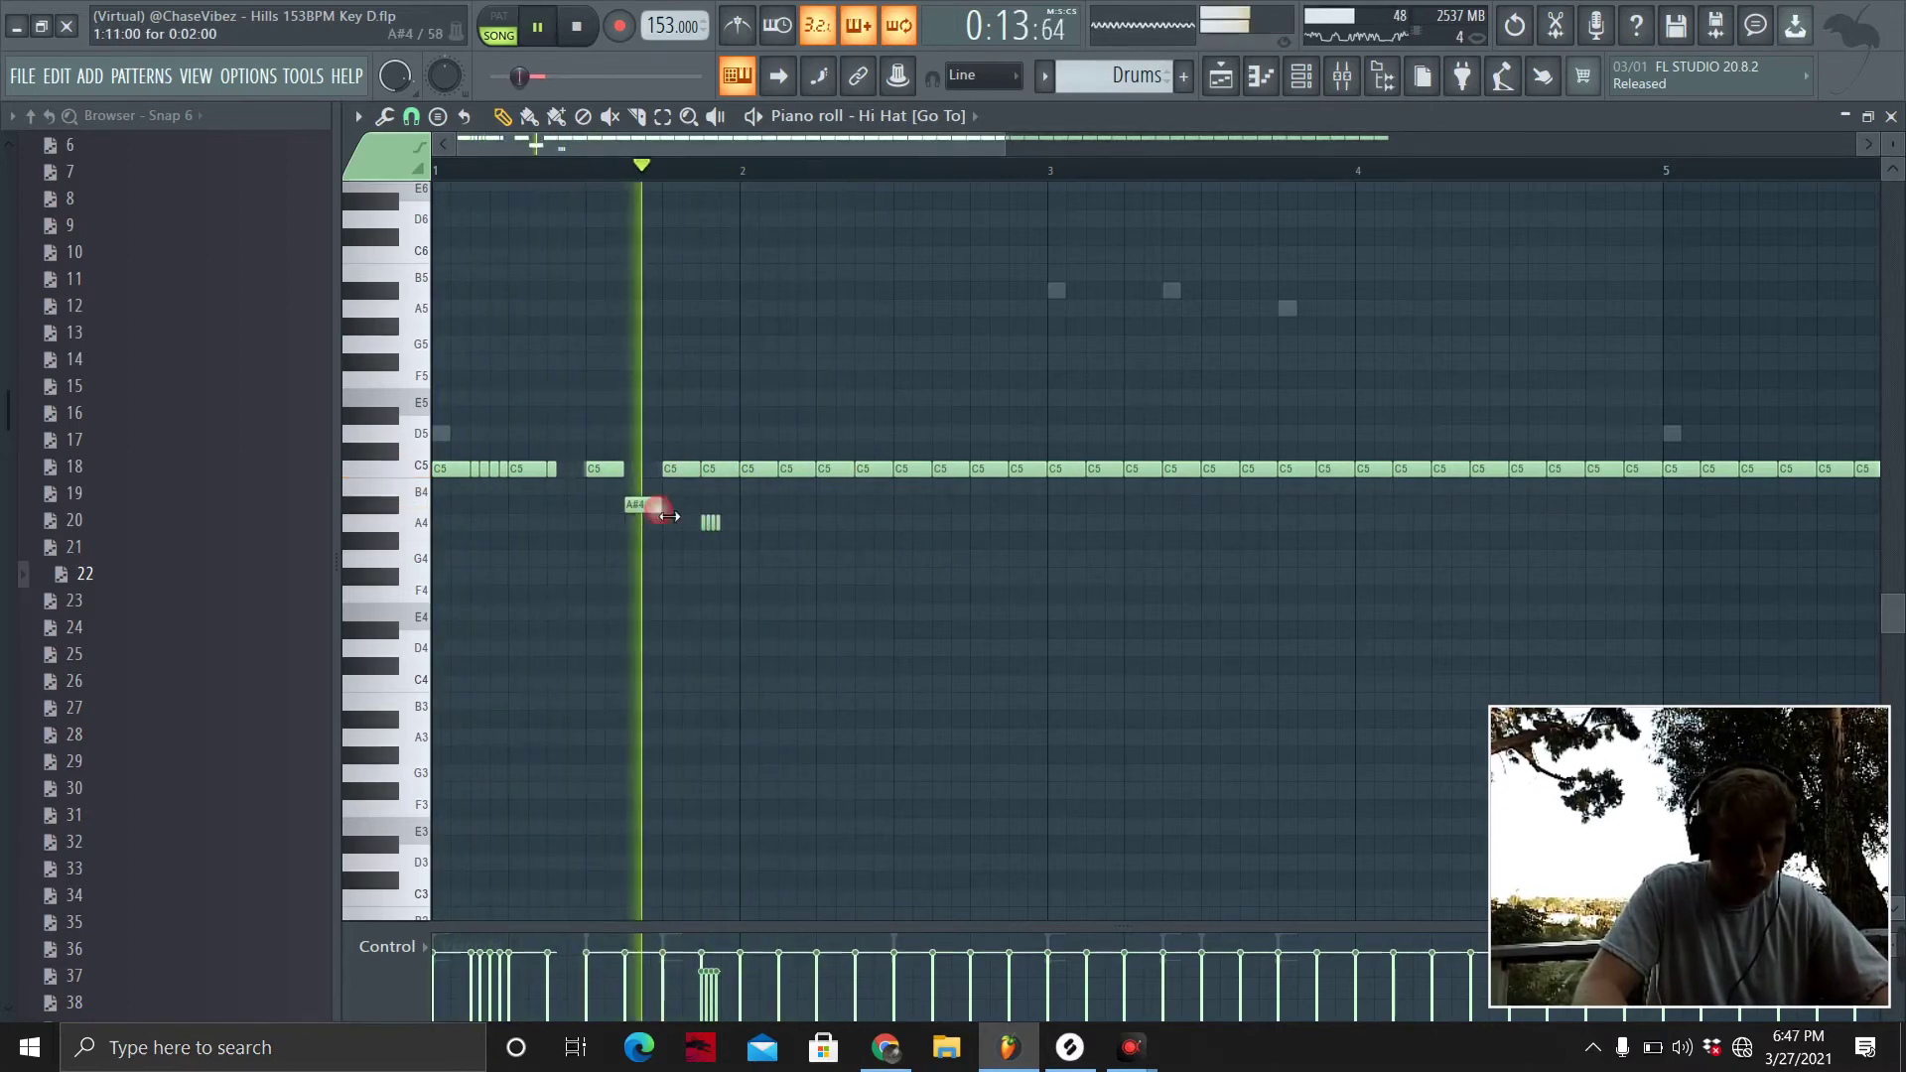
Chop the two C5 notes from step 5 of bar 2 with the arpeggiator and lower the roll to F#4.
{"action": "left_click", "coordinate": [838, 469], "text": "ctrl"}
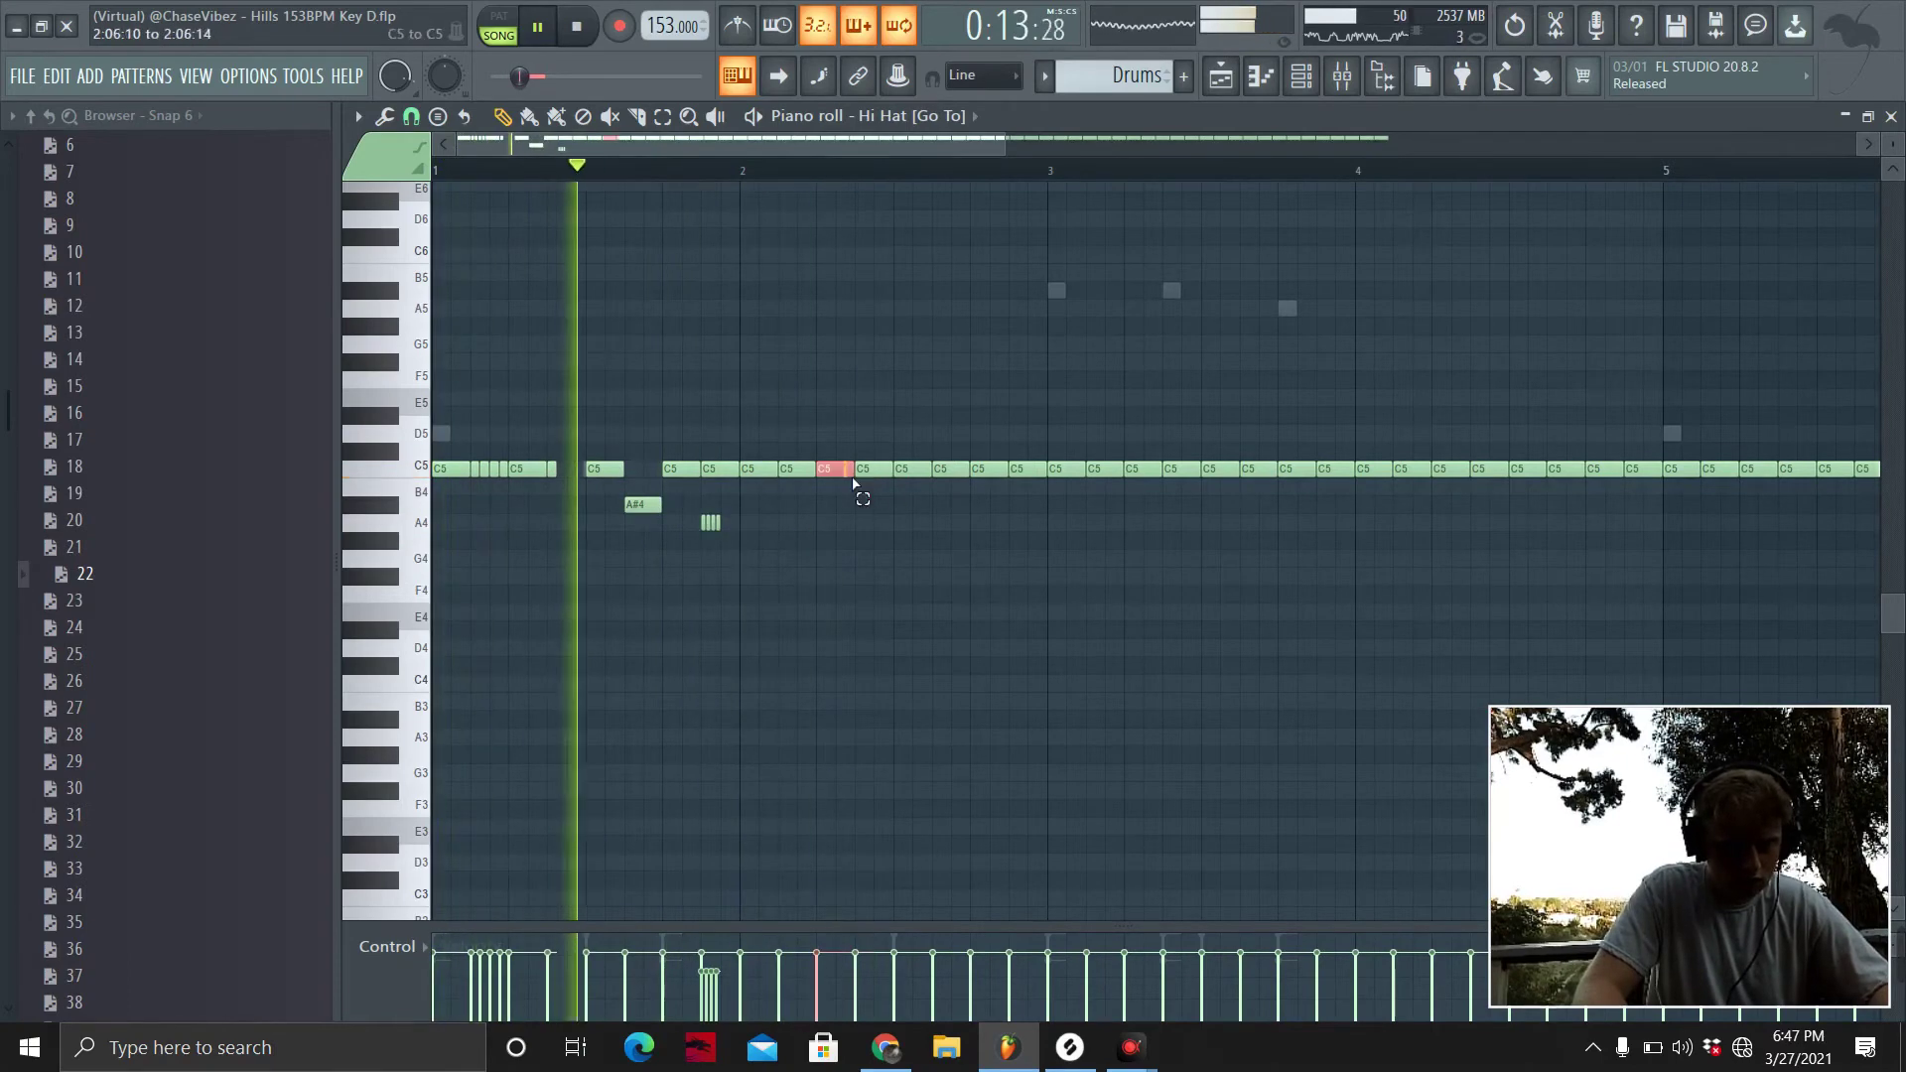
{"action": "key", "text": "alt+a"}
{"action": "left_click", "coordinate": [1073, 713]}
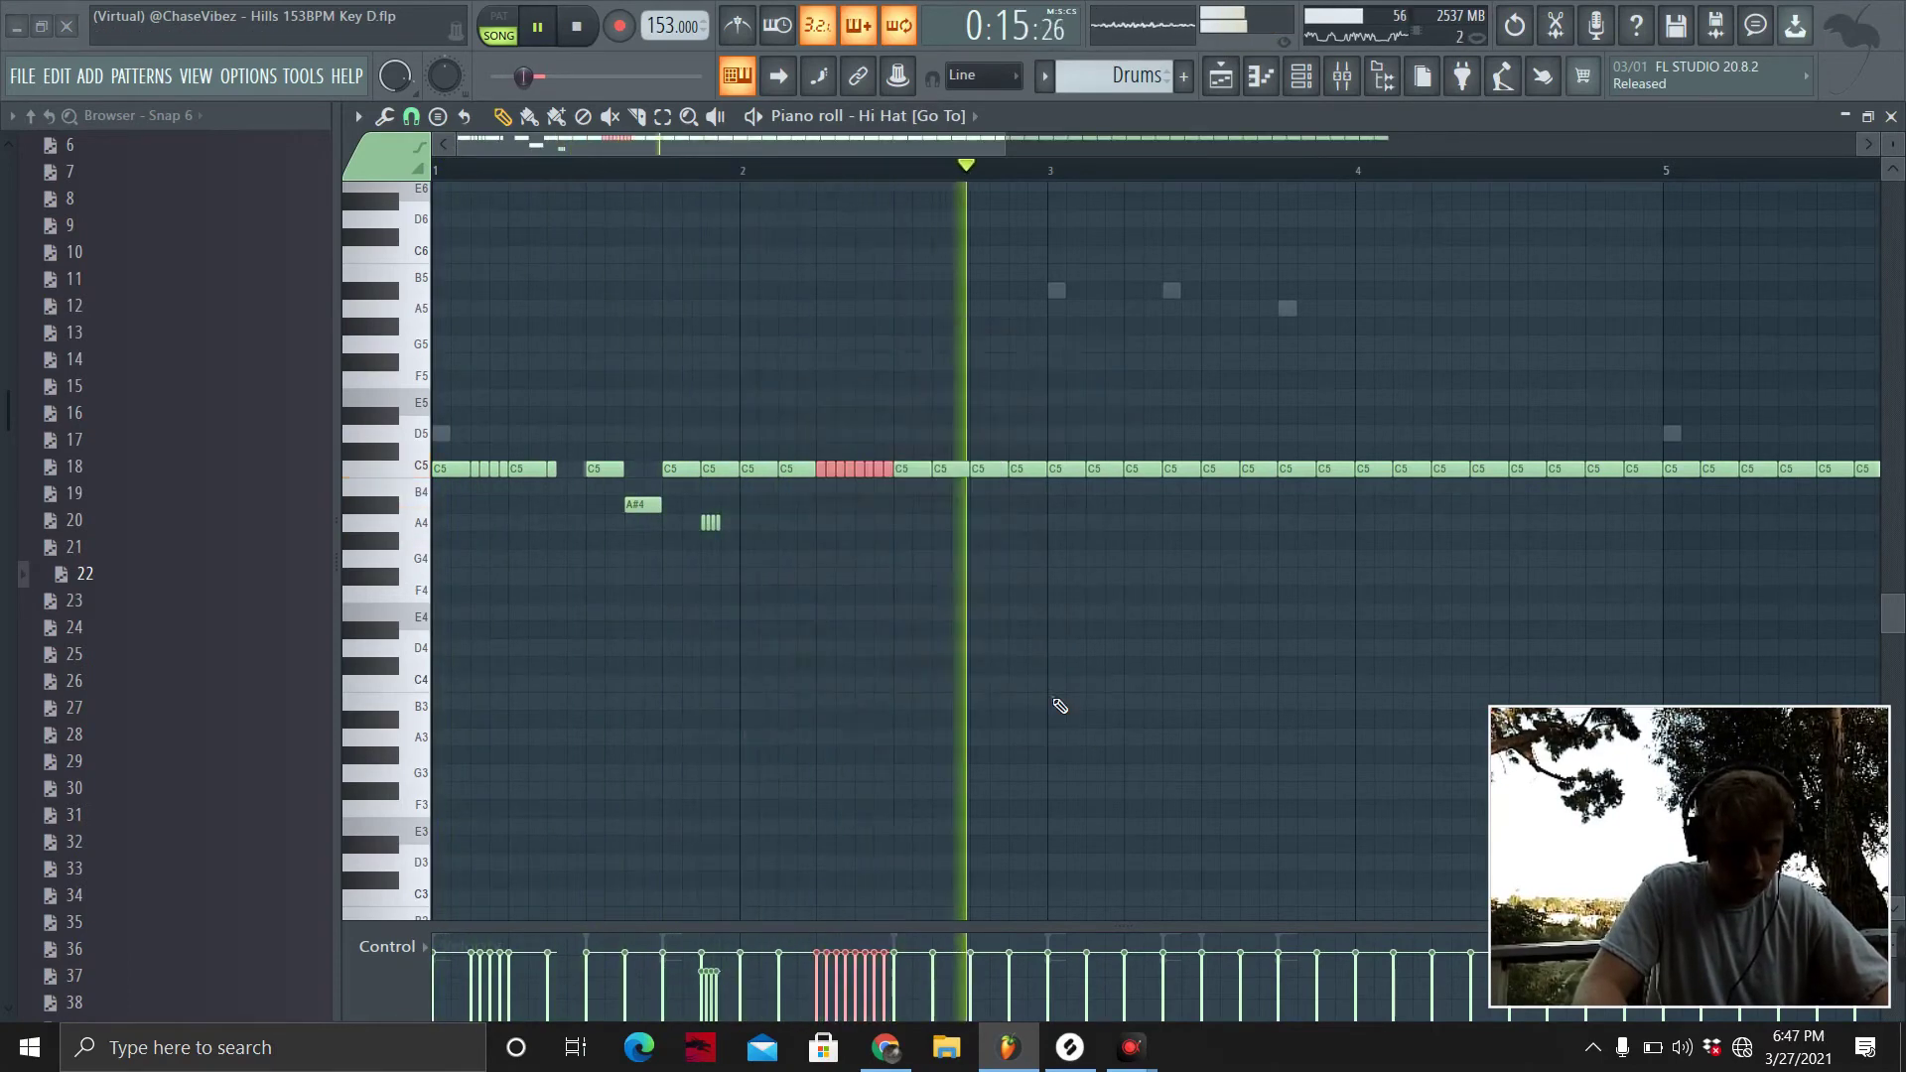
{"action": "left_click_drag", "start_coordinate": [872, 467], "coordinate": [870, 562]}
Duplicate the preceding C5 notes into the gap above the F#4 roll in bar 2 and erase the surplus note.
{"action": "left_click_drag", "start_coordinate": [815, 494], "coordinate": [734, 429]}
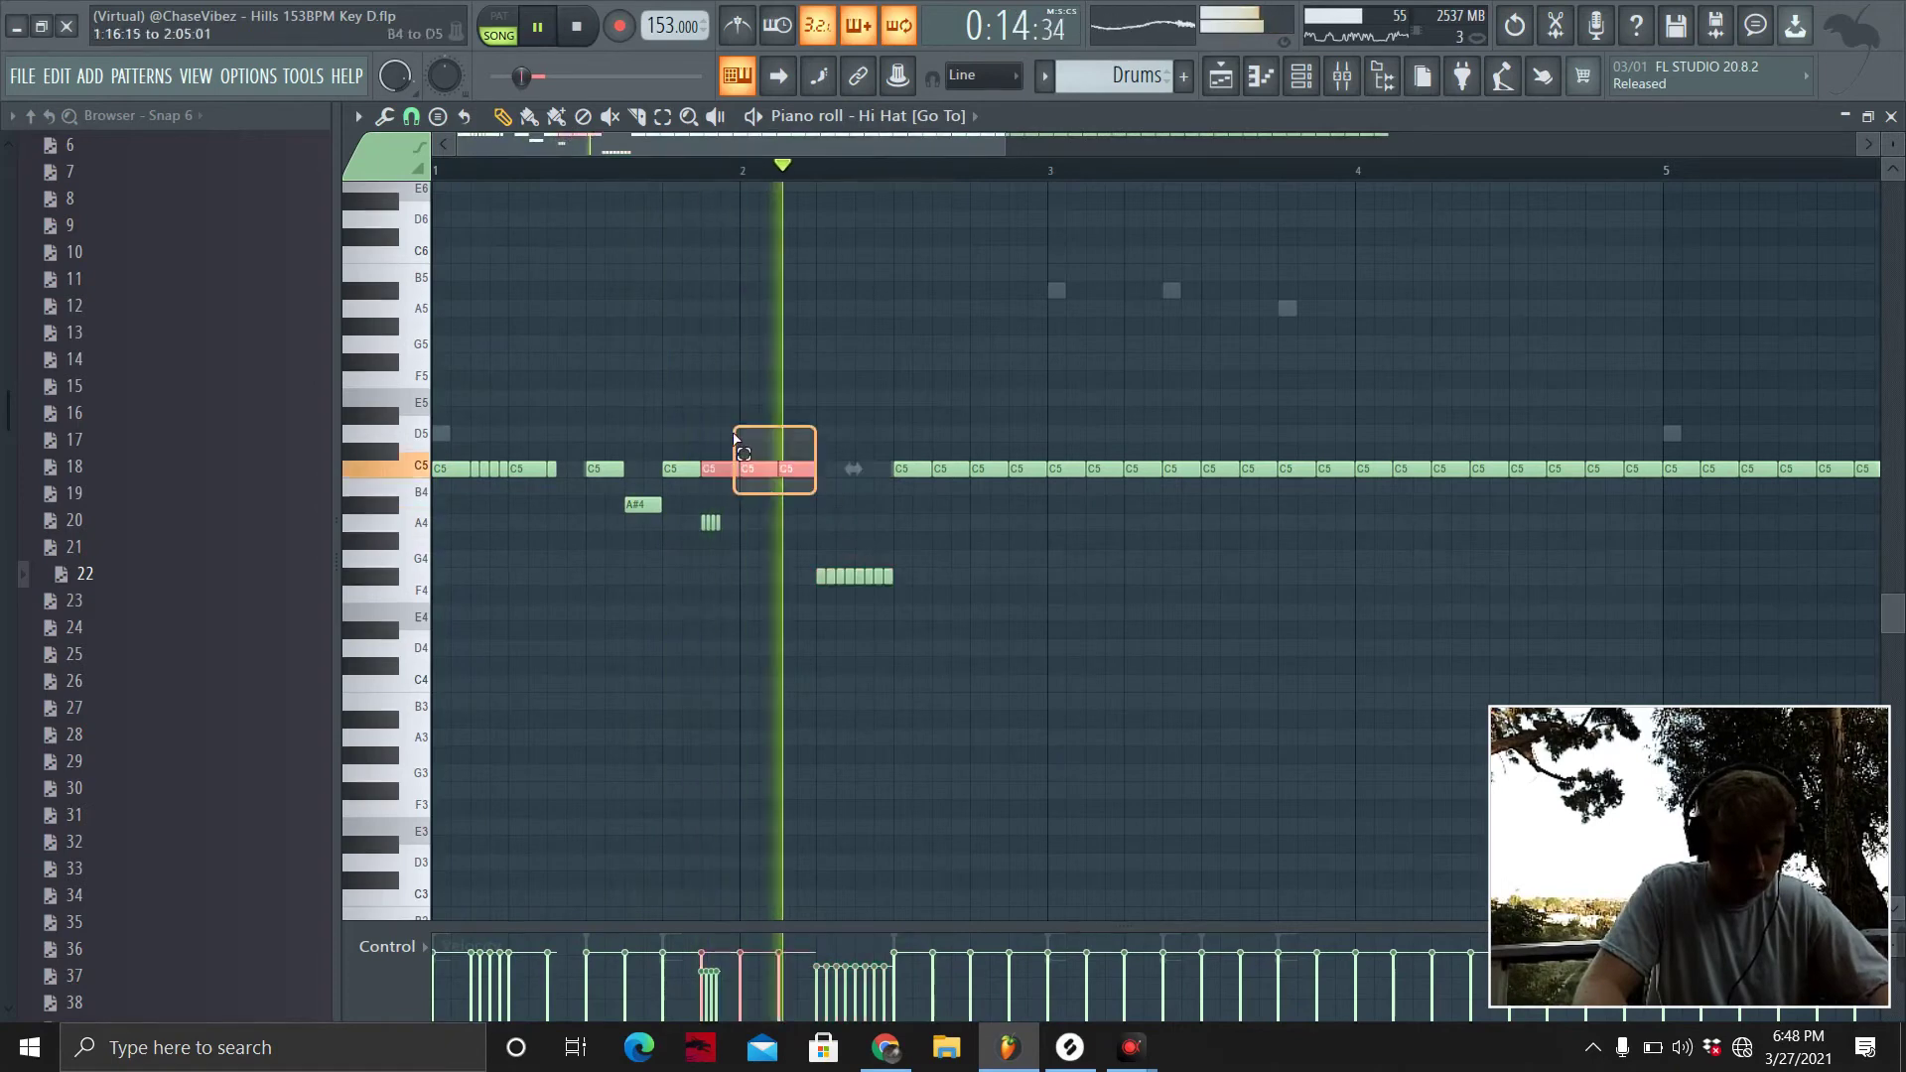
{"action": "key", "text": "ctrl+b"}
{"action": "right_click", "coordinate": [911, 472]}
{"action": "left_click", "coordinate": [938, 524]}
{"action": "key", "text": "space"}
{"action": "right_click", "coordinate": [958, 528]}
{"action": "right_click", "coordinate": [937, 524]}
{"action": "key", "text": "space"}
Give the F#4 roll in bar 2 a steadily falling velocity ramp.
{"action": "left_click_drag", "start_coordinate": [991, 597], "coordinate": [809, 564]}
{"action": "key", "text": "space"}
{"action": "left_click_drag", "start_coordinate": [863, 927], "coordinate": [871, 189]}
{"action": "key", "text": "space"}
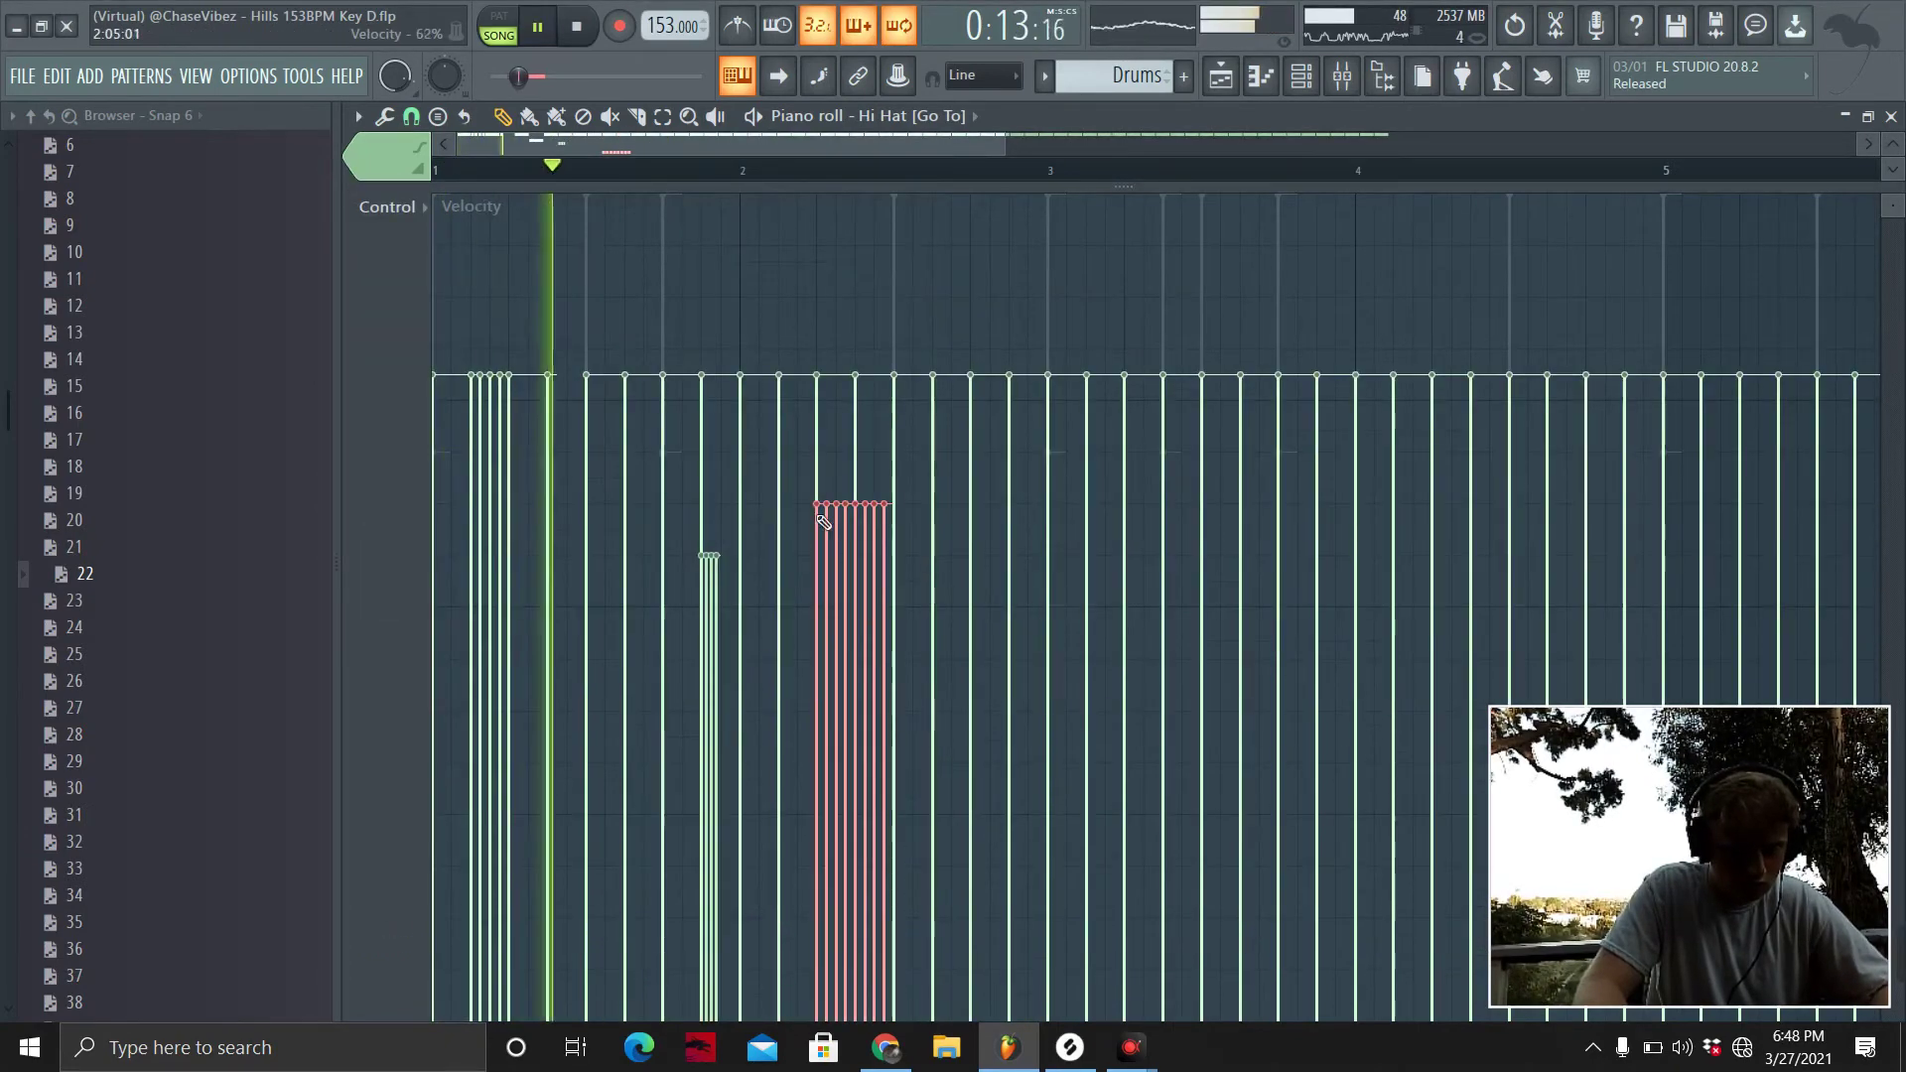
{"action": "left_click_drag", "start_coordinate": [816, 543], "coordinate": [894, 977]}
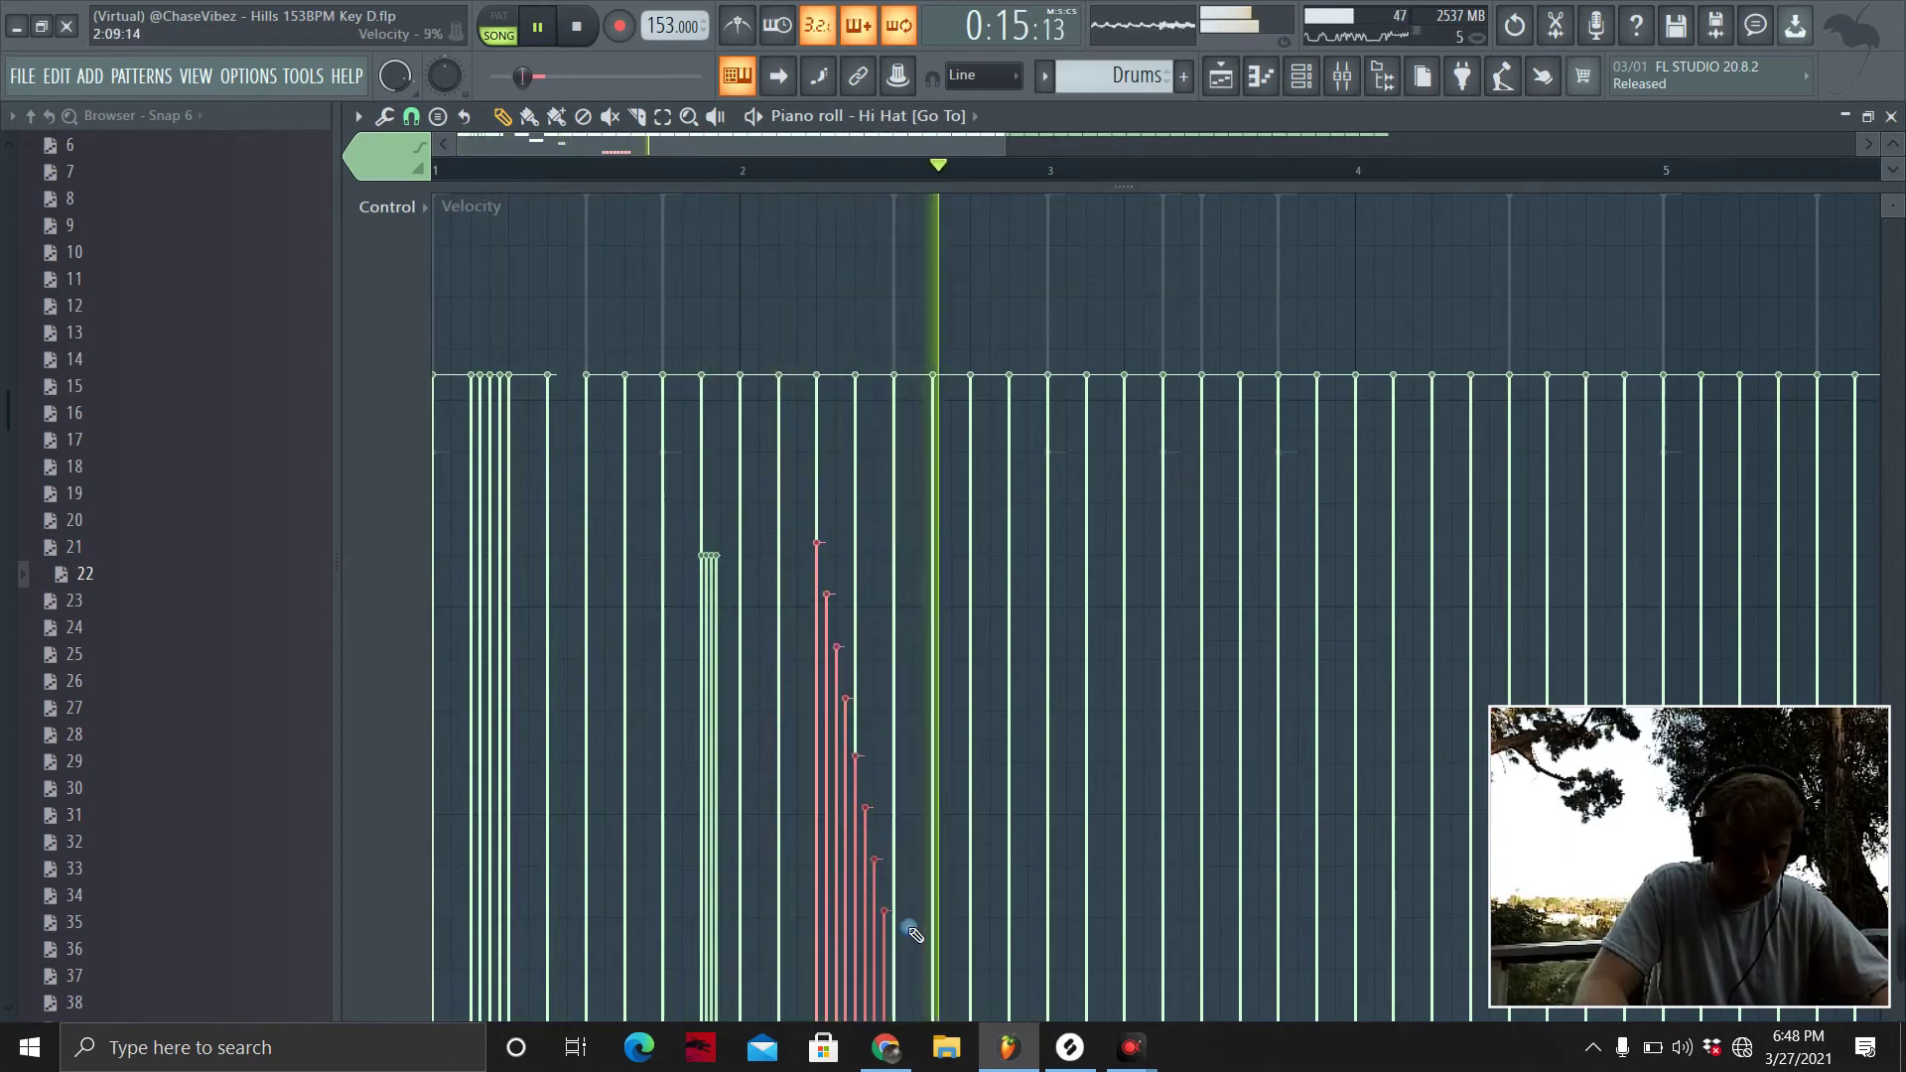
{"action": "left_click_drag", "start_coordinate": [898, 186], "coordinate": [1027, 813]}
{"action": "left_click", "coordinate": [1209, 642], "text": "ctrl"}
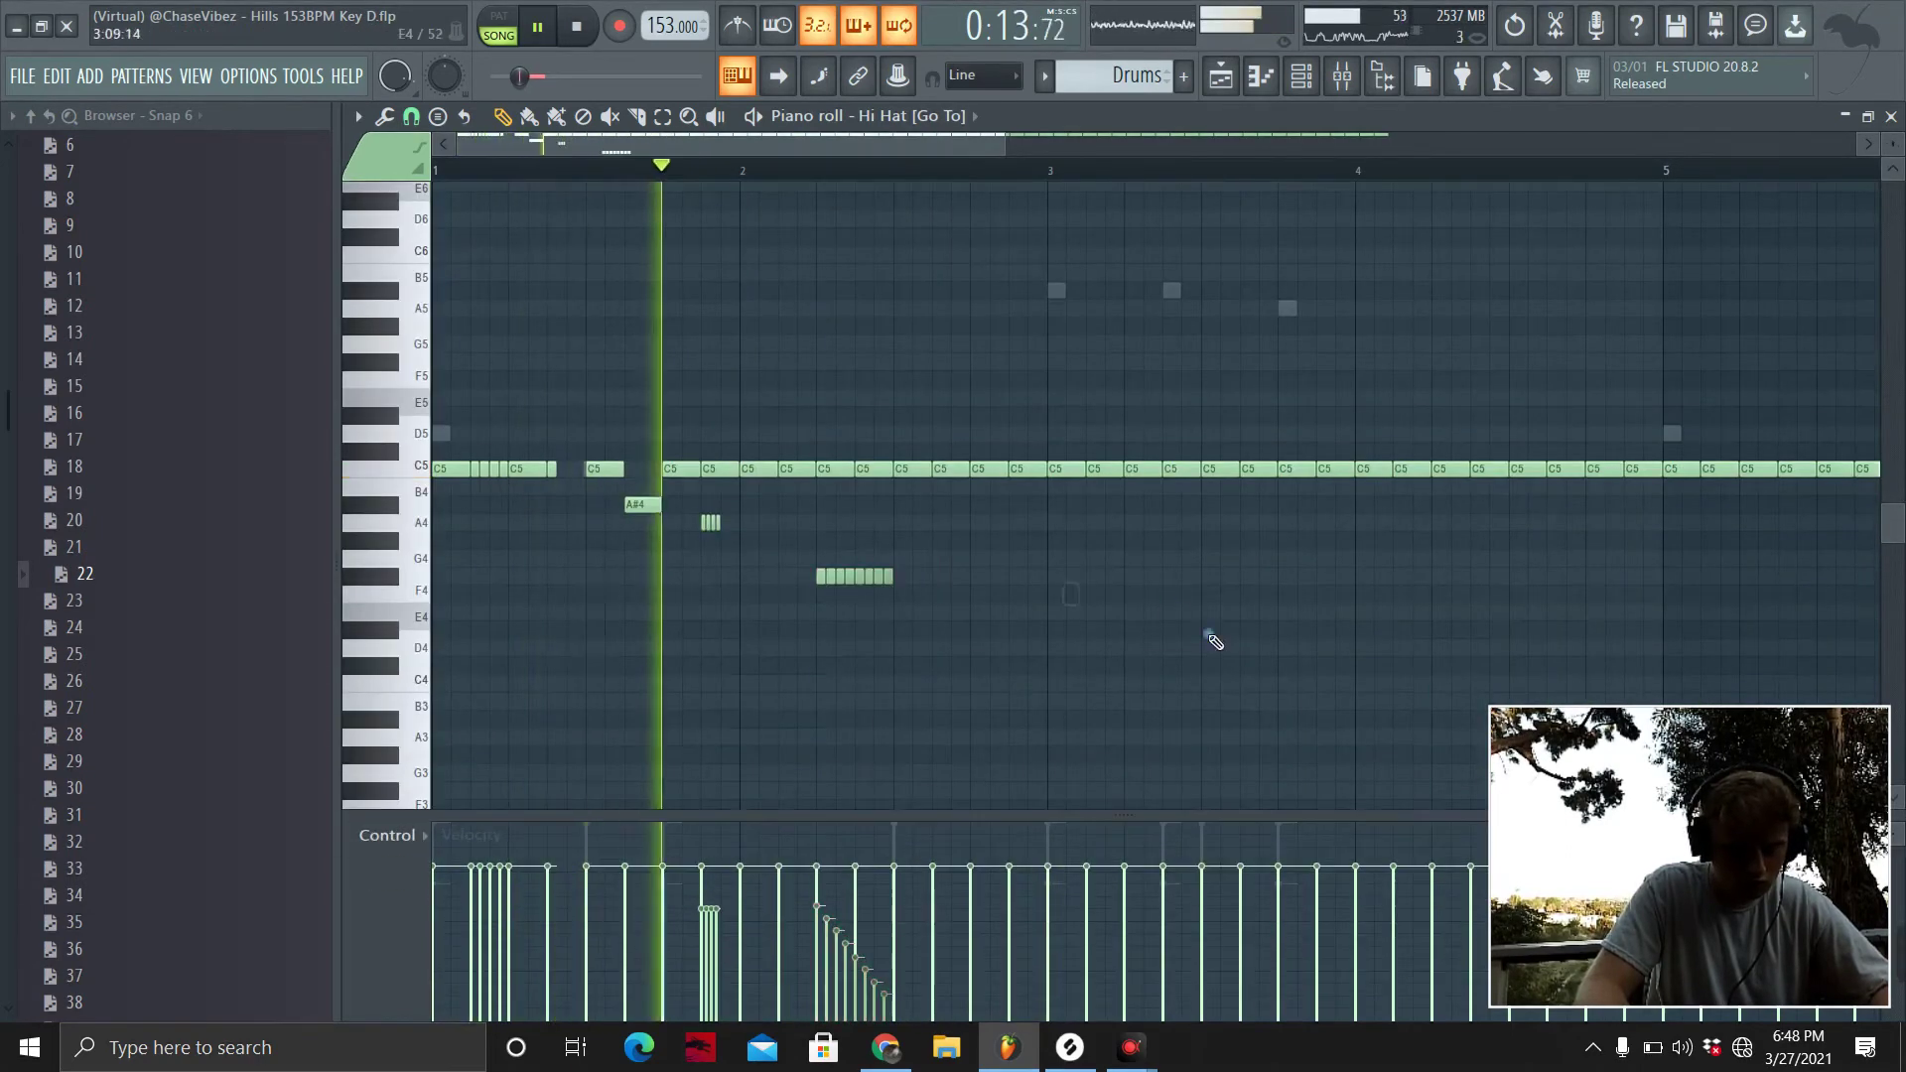
Lower the C5 hi-hat note at step 11 of bar 2 to A#4.
{"action": "left_click", "coordinate": [923, 474], "text": "ctrl"}
{"action": "double_click", "coordinate": [951, 472], "text": "ctrl"}
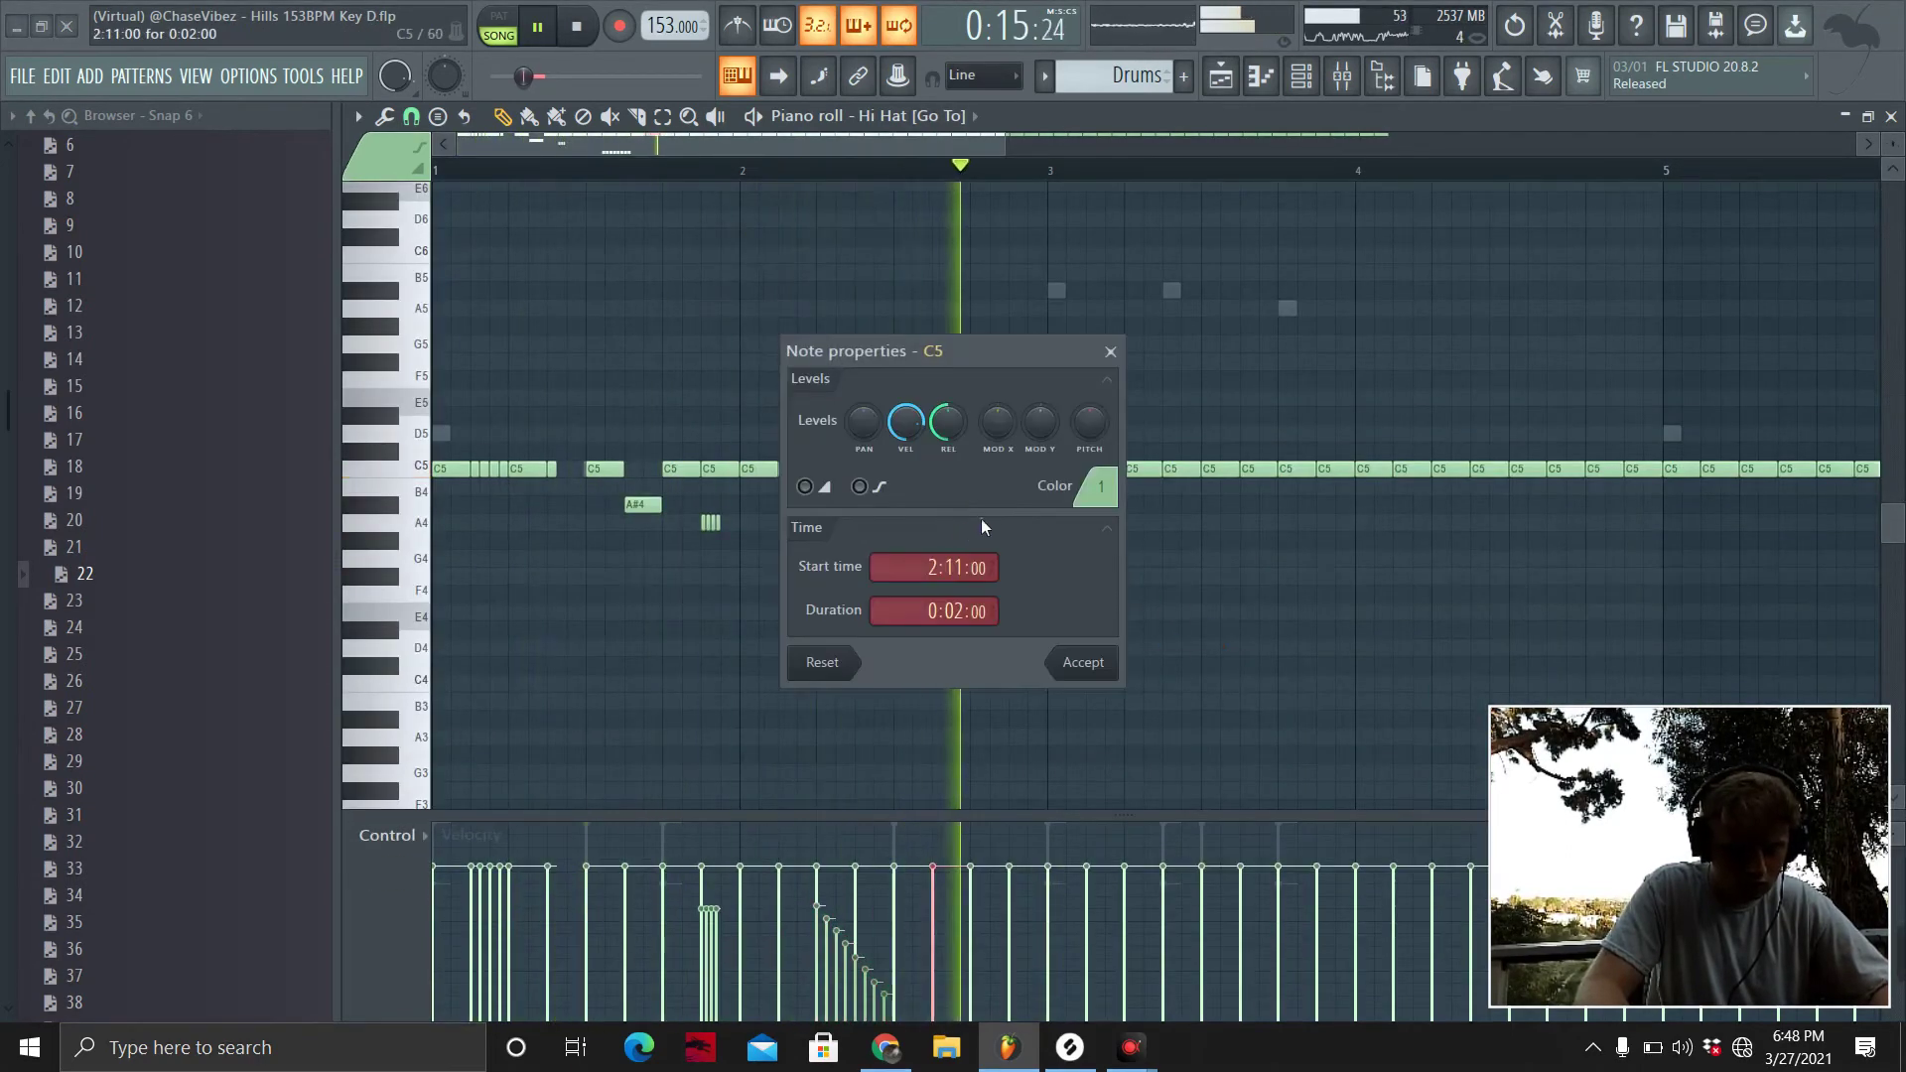
{"action": "left_click", "coordinate": [1109, 352]}
{"action": "left_click_drag", "start_coordinate": [957, 473], "coordinate": [957, 506]}
Delete the hi-hat notes from bar 3 onward and duplicate the two-bar pattern into bars 3 and 4.
{"action": "scroll", "coordinate": [935, 565], "scroll_direction": "down", "scroll_amount": 3}
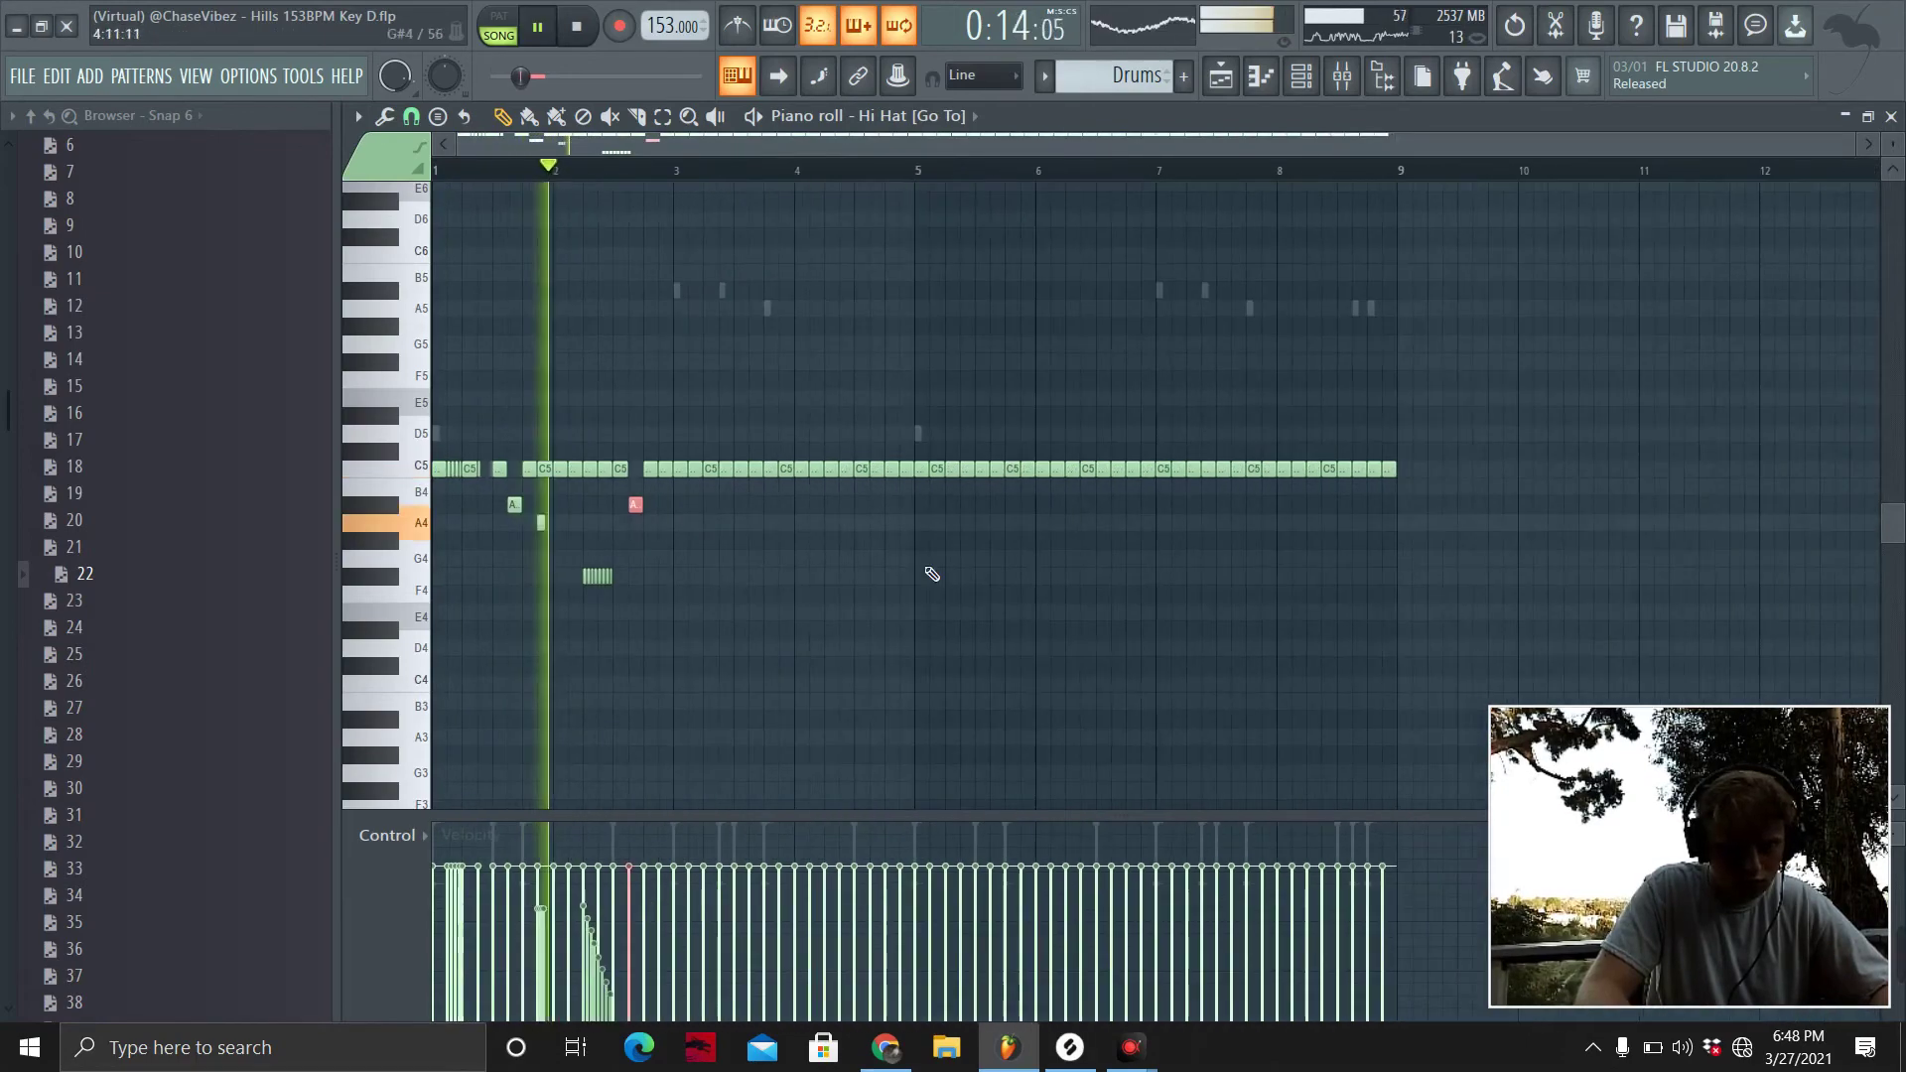
{"action": "left_click_drag", "start_coordinate": [1480, 564], "coordinate": [679, 347]}
{"action": "key", "text": "Delete"}
{"action": "key", "text": "ctrl+b"}
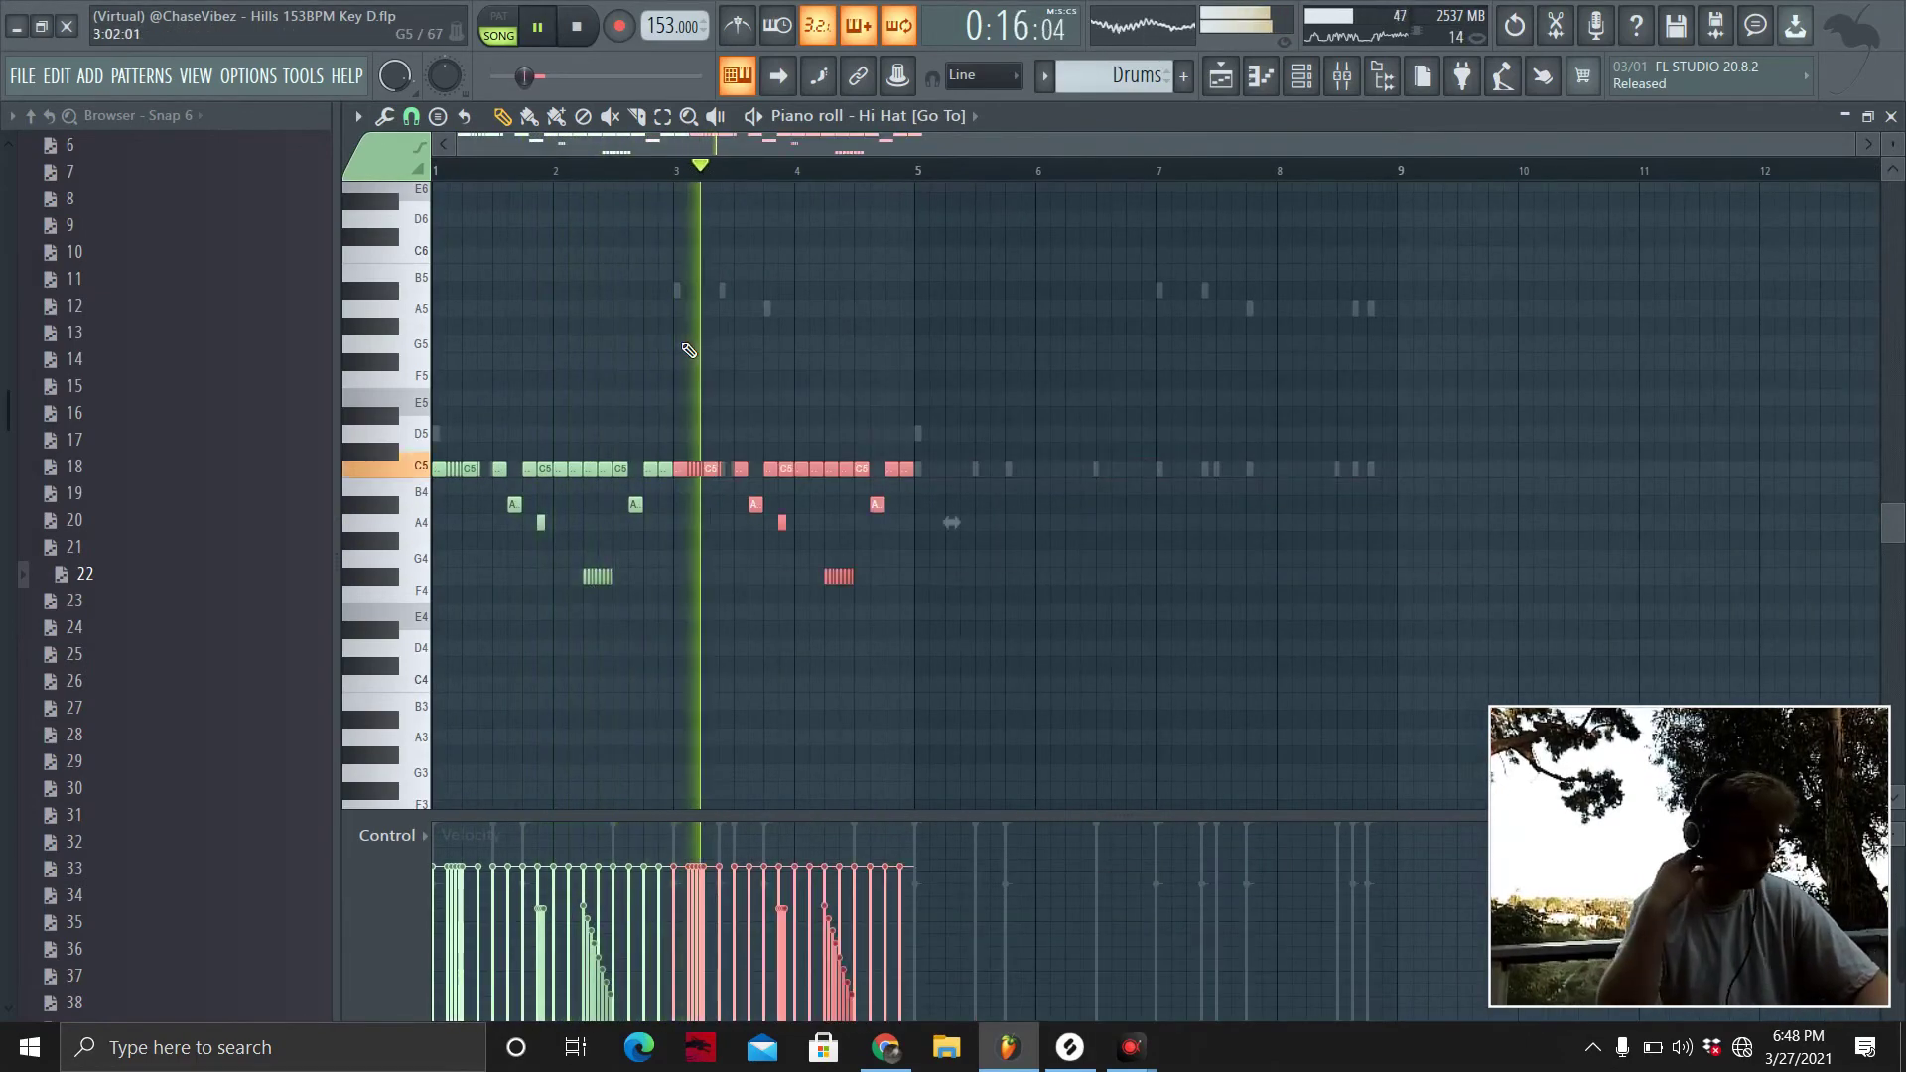
{"action": "key", "text": "space"}
{"action": "key", "text": "space"}
Chop the C5 notes at step 13 of bars 2 and 4 with the arpeggiator.
{"action": "left_click", "coordinate": [657, 474], "text": "ctrl"}
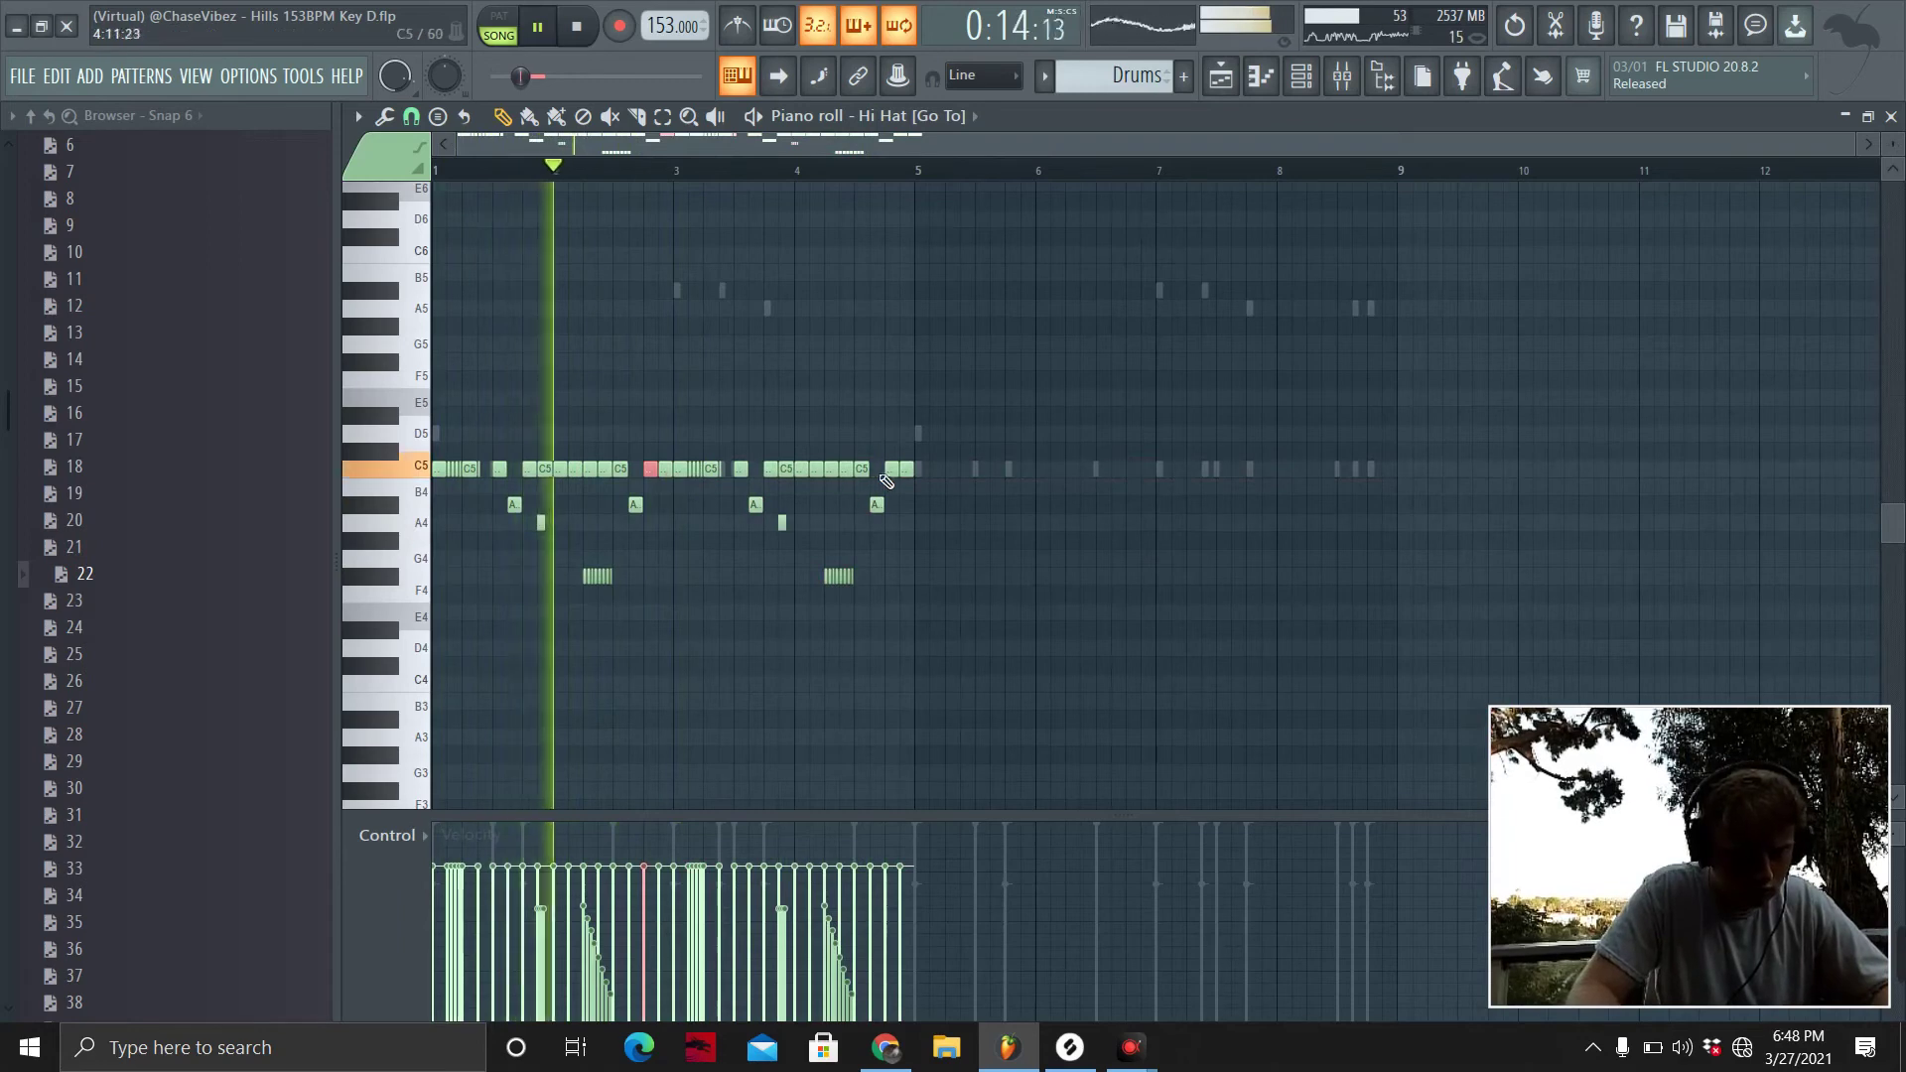
{"action": "left_click", "coordinate": [893, 475], "text": "ctrl+shift"}
{"action": "key", "text": "alt+a"}
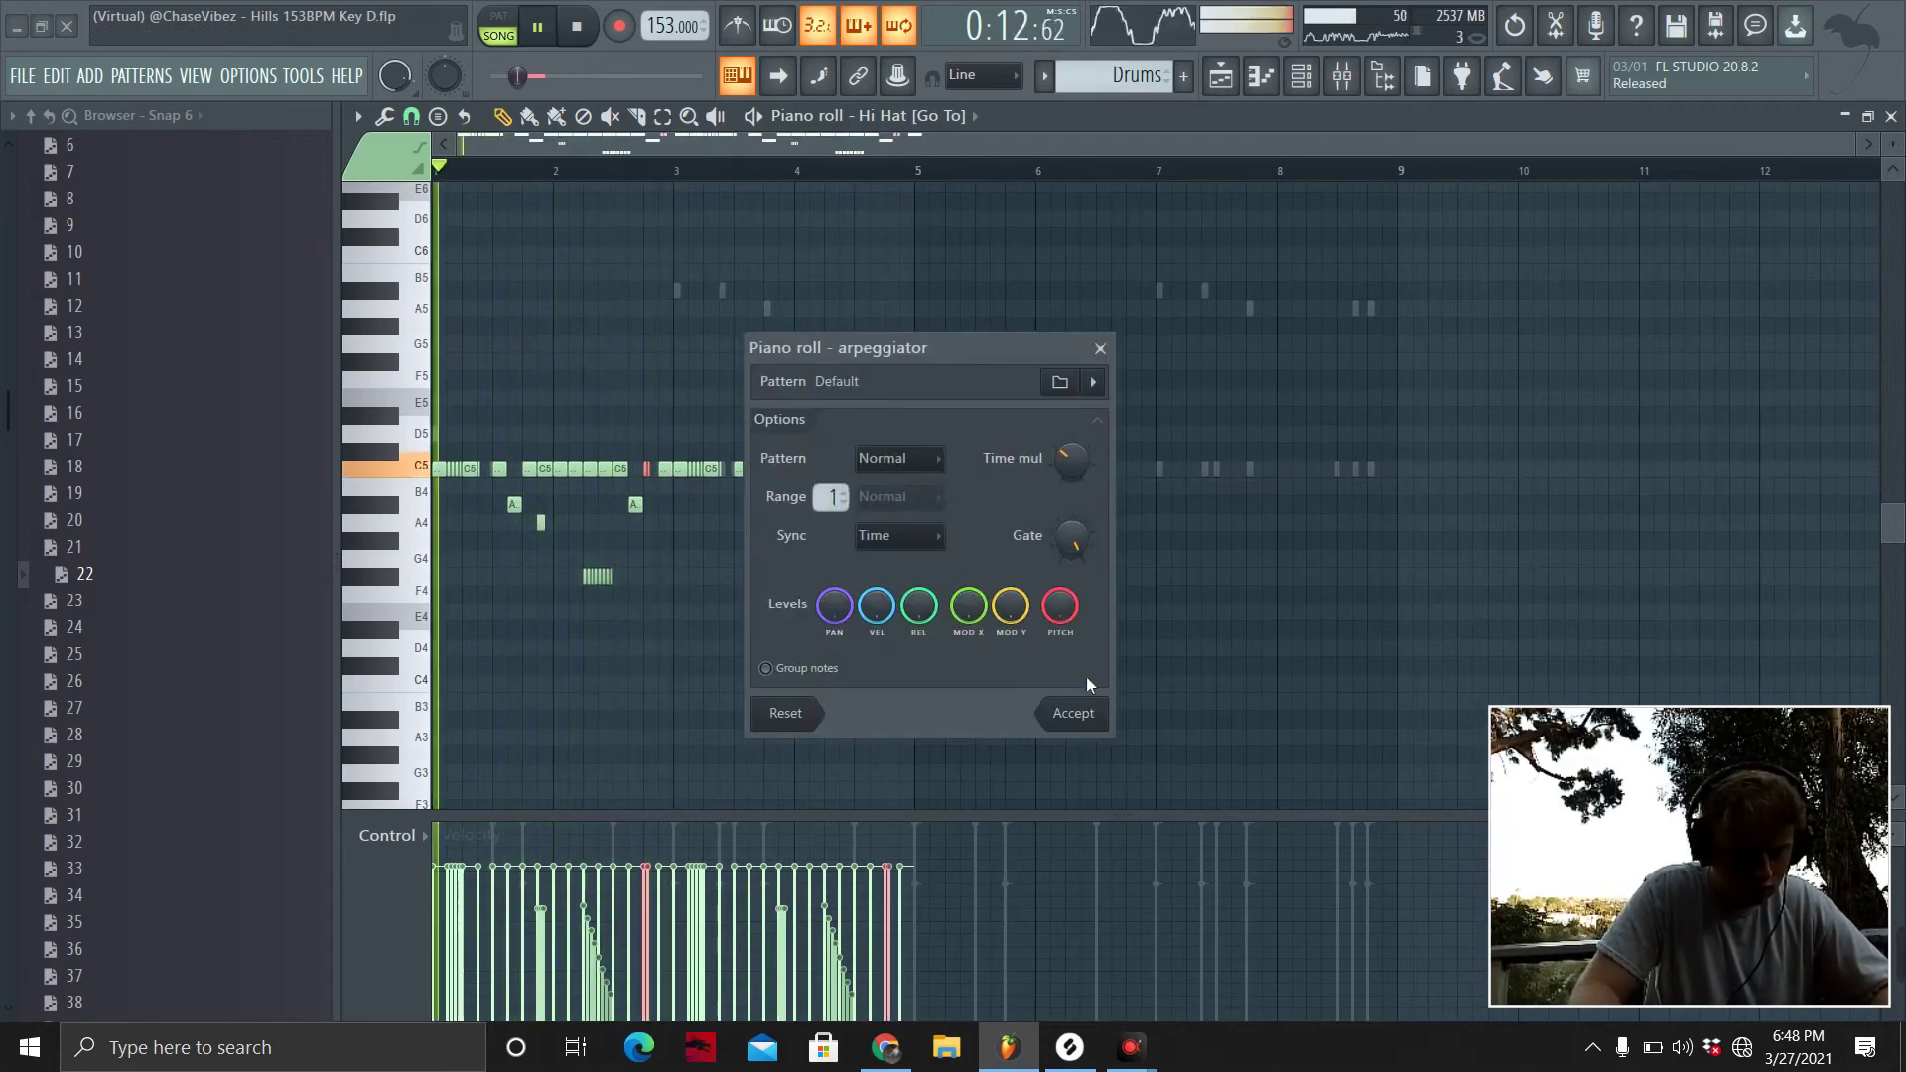
{"action": "left_click", "coordinate": [1076, 711]}
Duplicate the four-bar hi-hat pattern to fill bars 5 to 8.
{"action": "left_click", "coordinate": [1061, 646]}
{"action": "right_click", "coordinate": [1059, 629]}
{"action": "key", "text": "ctrl+b"}
{"action": "left_click", "coordinate": [907, 367]}
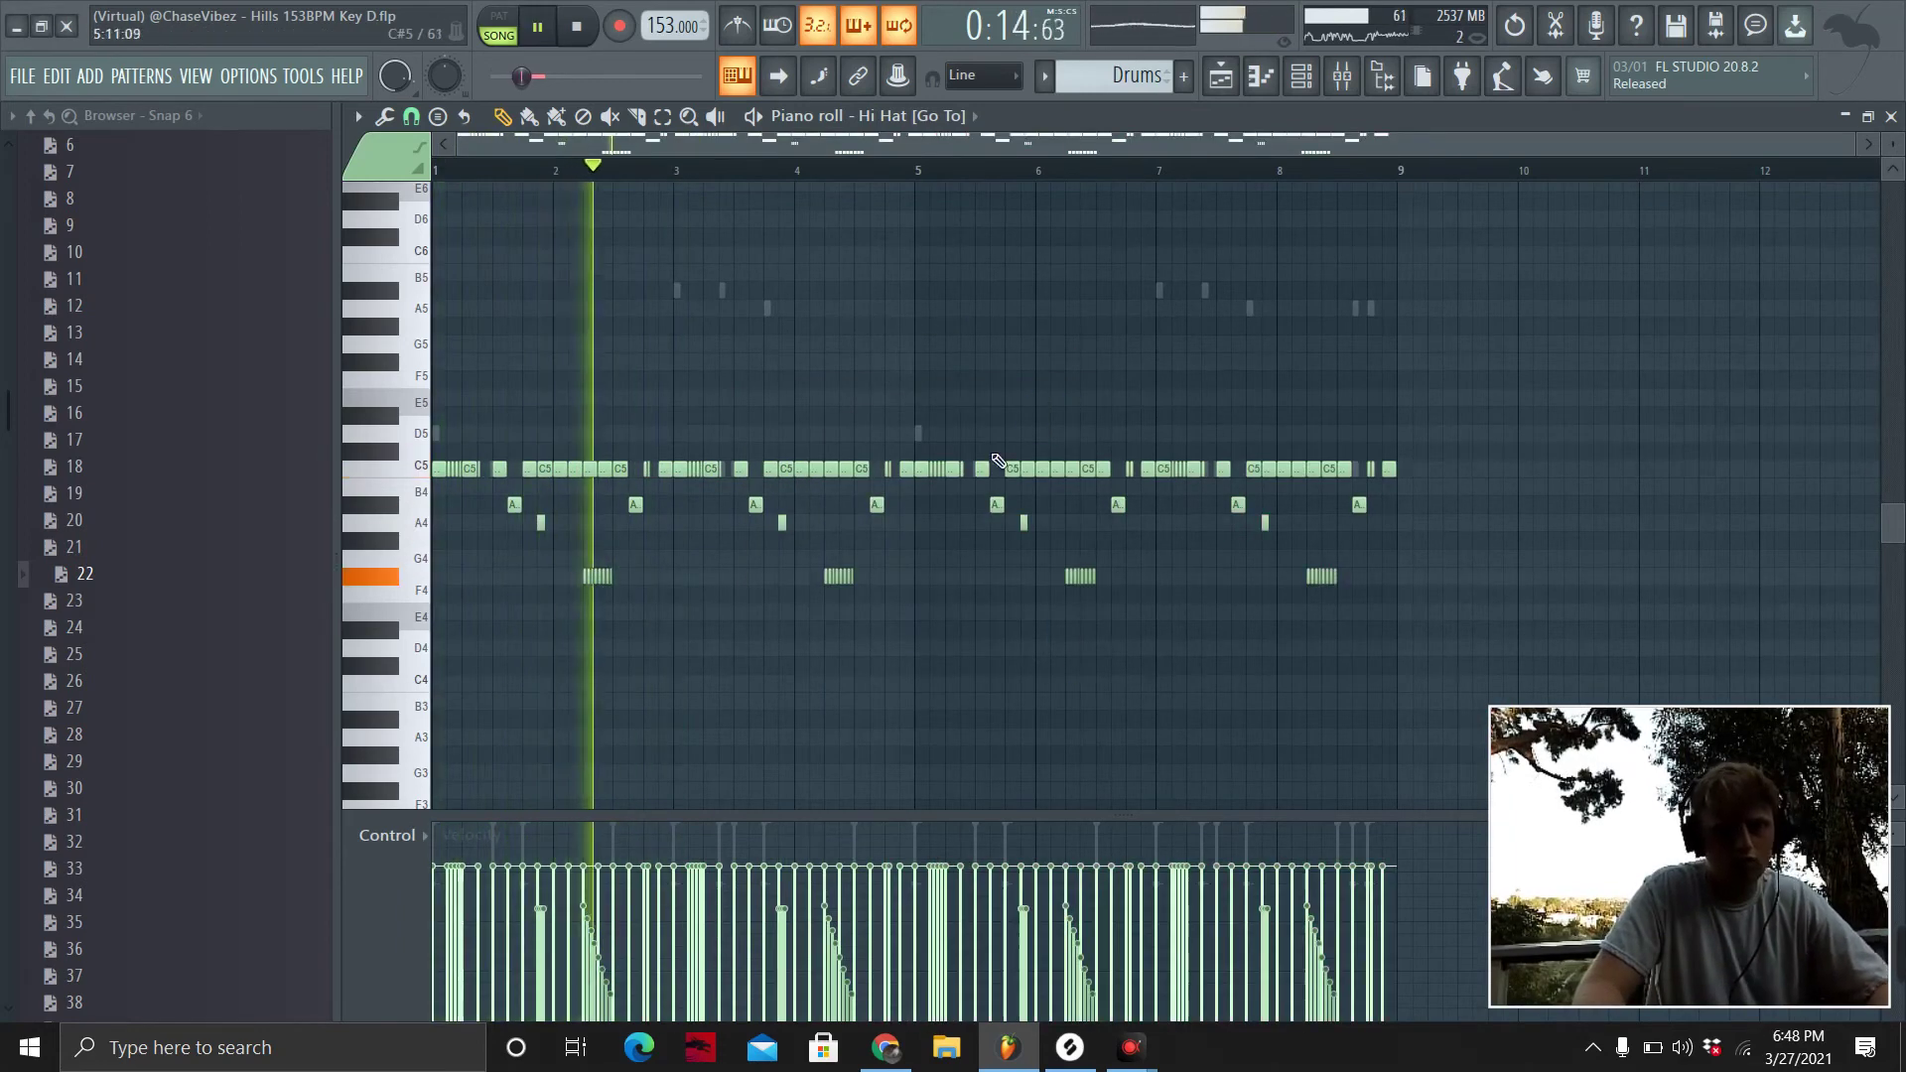
Export the hi-hat pattern as a MIDI file.
{"action": "left_click", "coordinate": [358, 117]}
{"action": "mouse_move", "coordinate": [379, 145]}
{"action": "left_click", "coordinate": [562, 159]}
{"action": "left_click", "coordinate": [578, 241]}
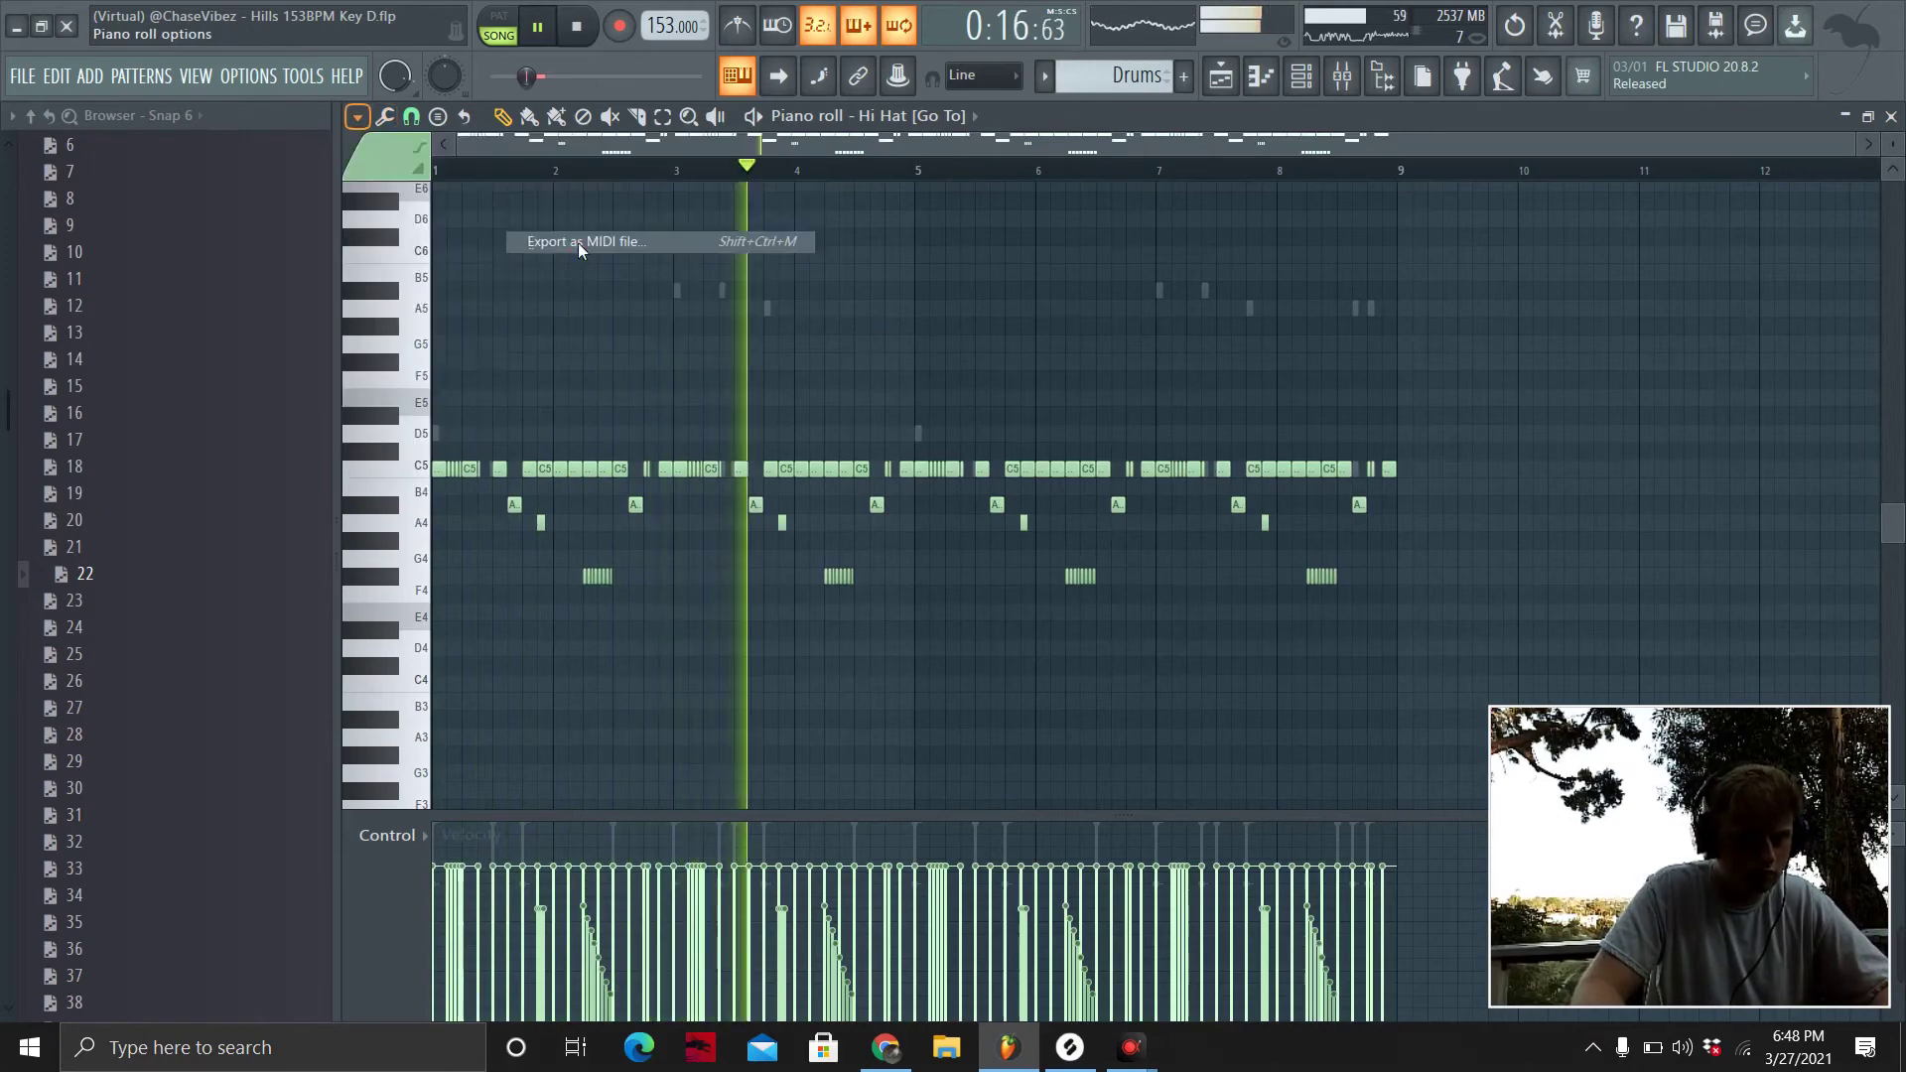
{"action": "scroll", "coordinate": [252, 449], "scroll_direction": "down", "scroll_amount": 1}
{"action": "left_click", "coordinate": [252, 449]}
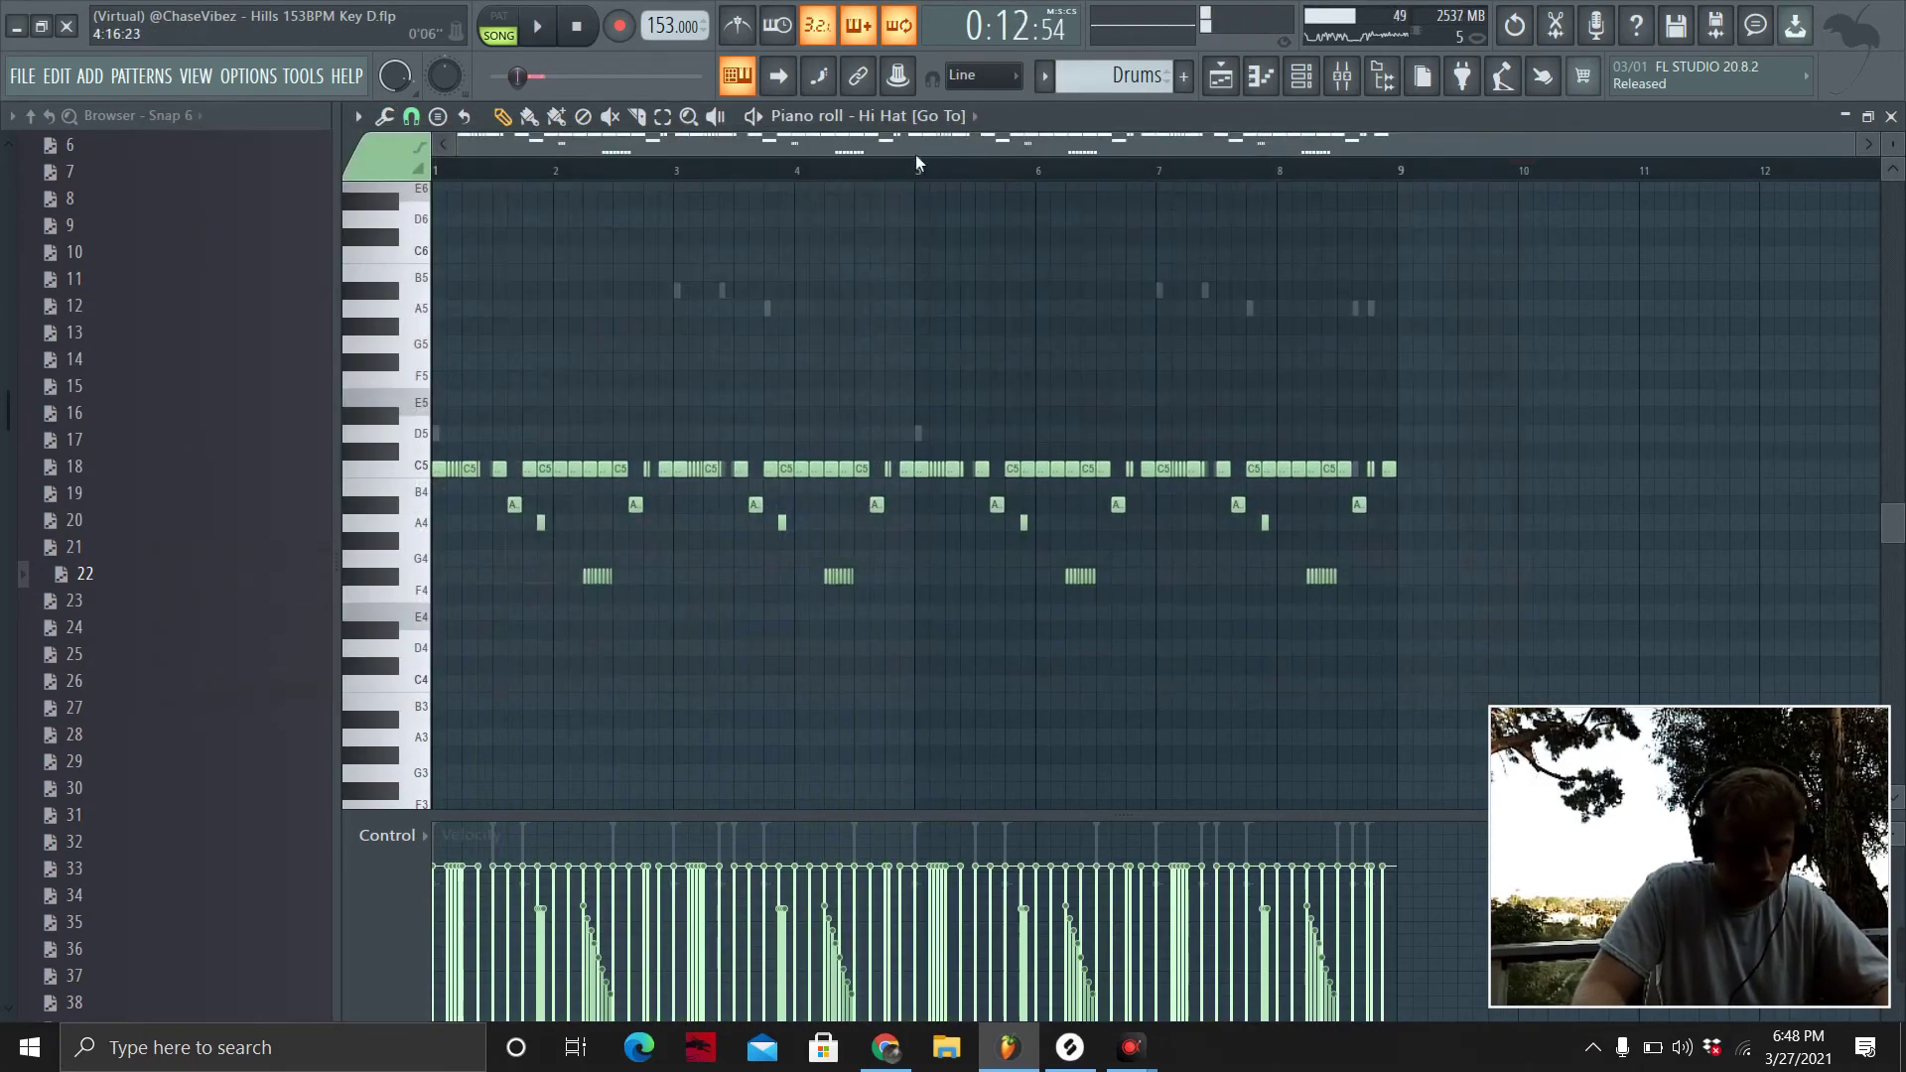
Lower the chopped C5 hits near the ends of bars 4 and 8 to A#4.
{"action": "scroll", "coordinate": [914, 374], "scroll_direction": "up", "scroll_amount": 3}
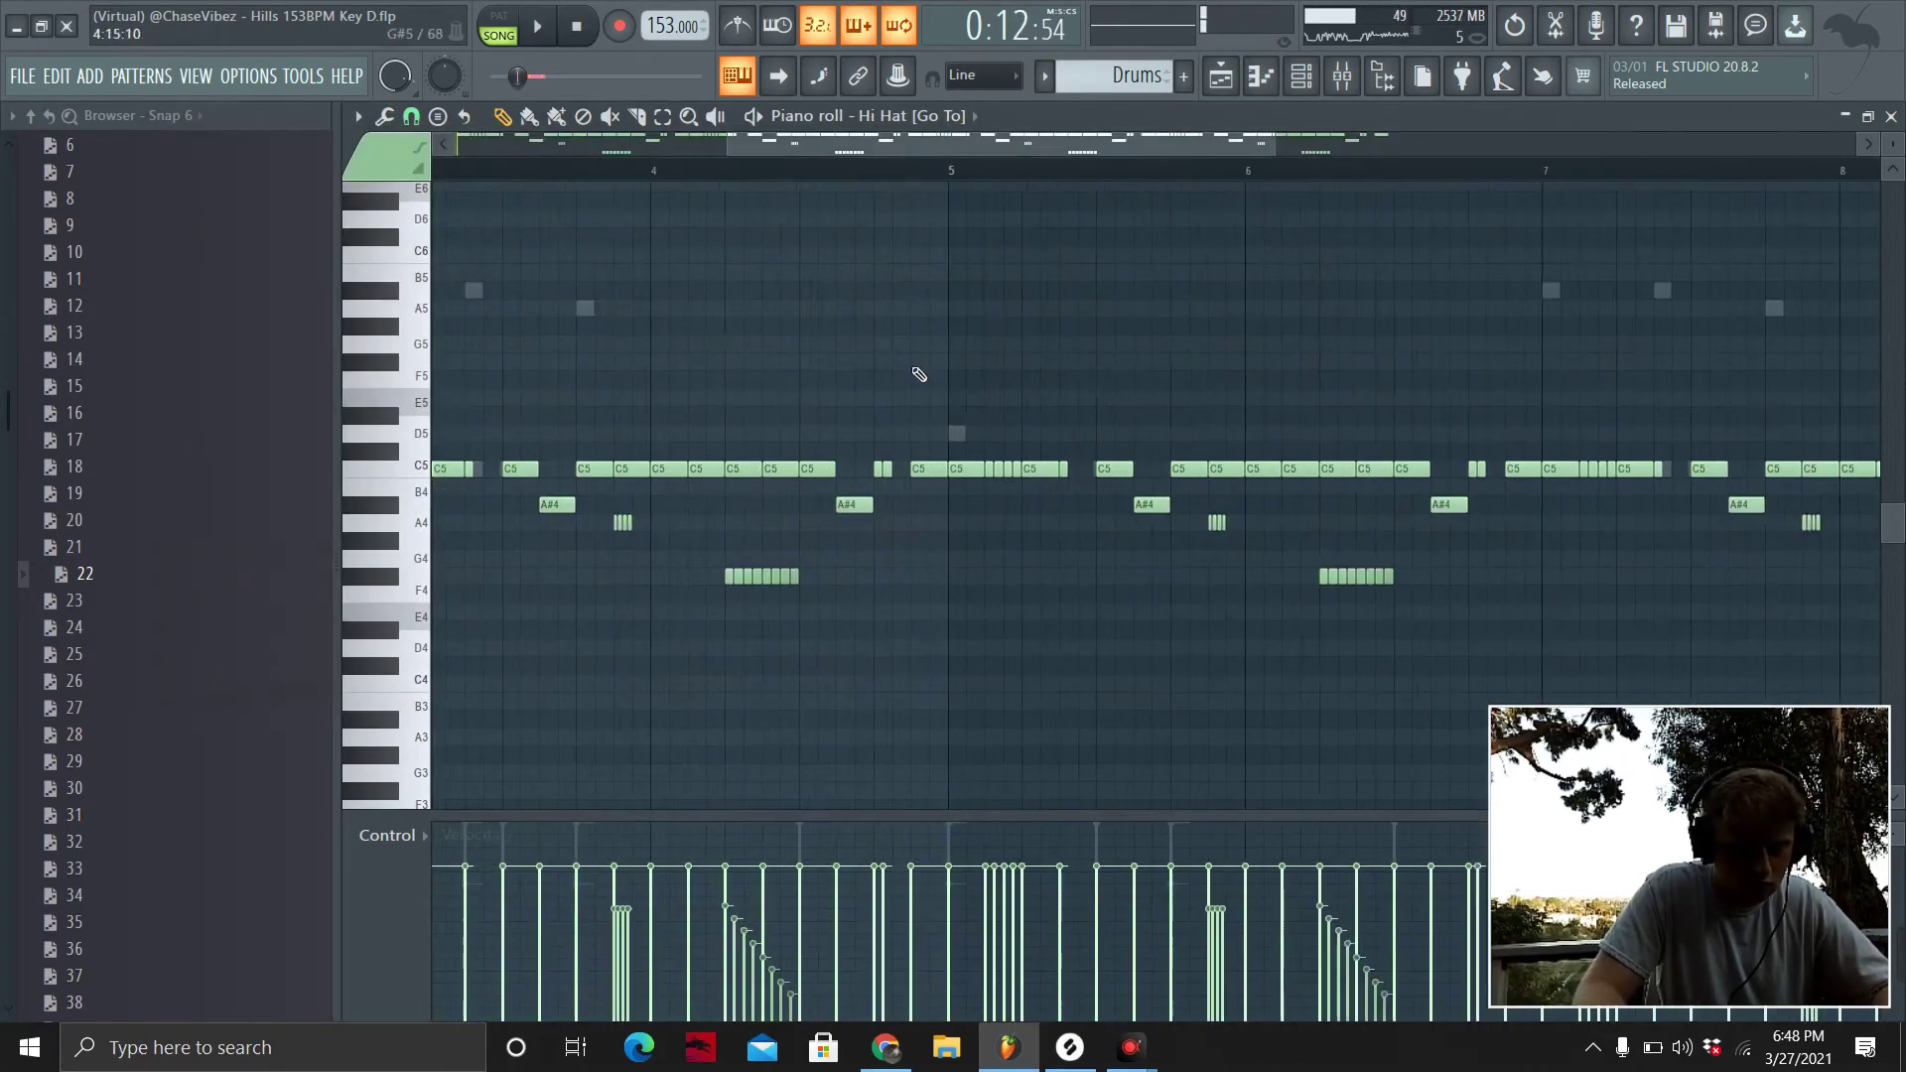
{"action": "left_click", "coordinate": [878, 473]}
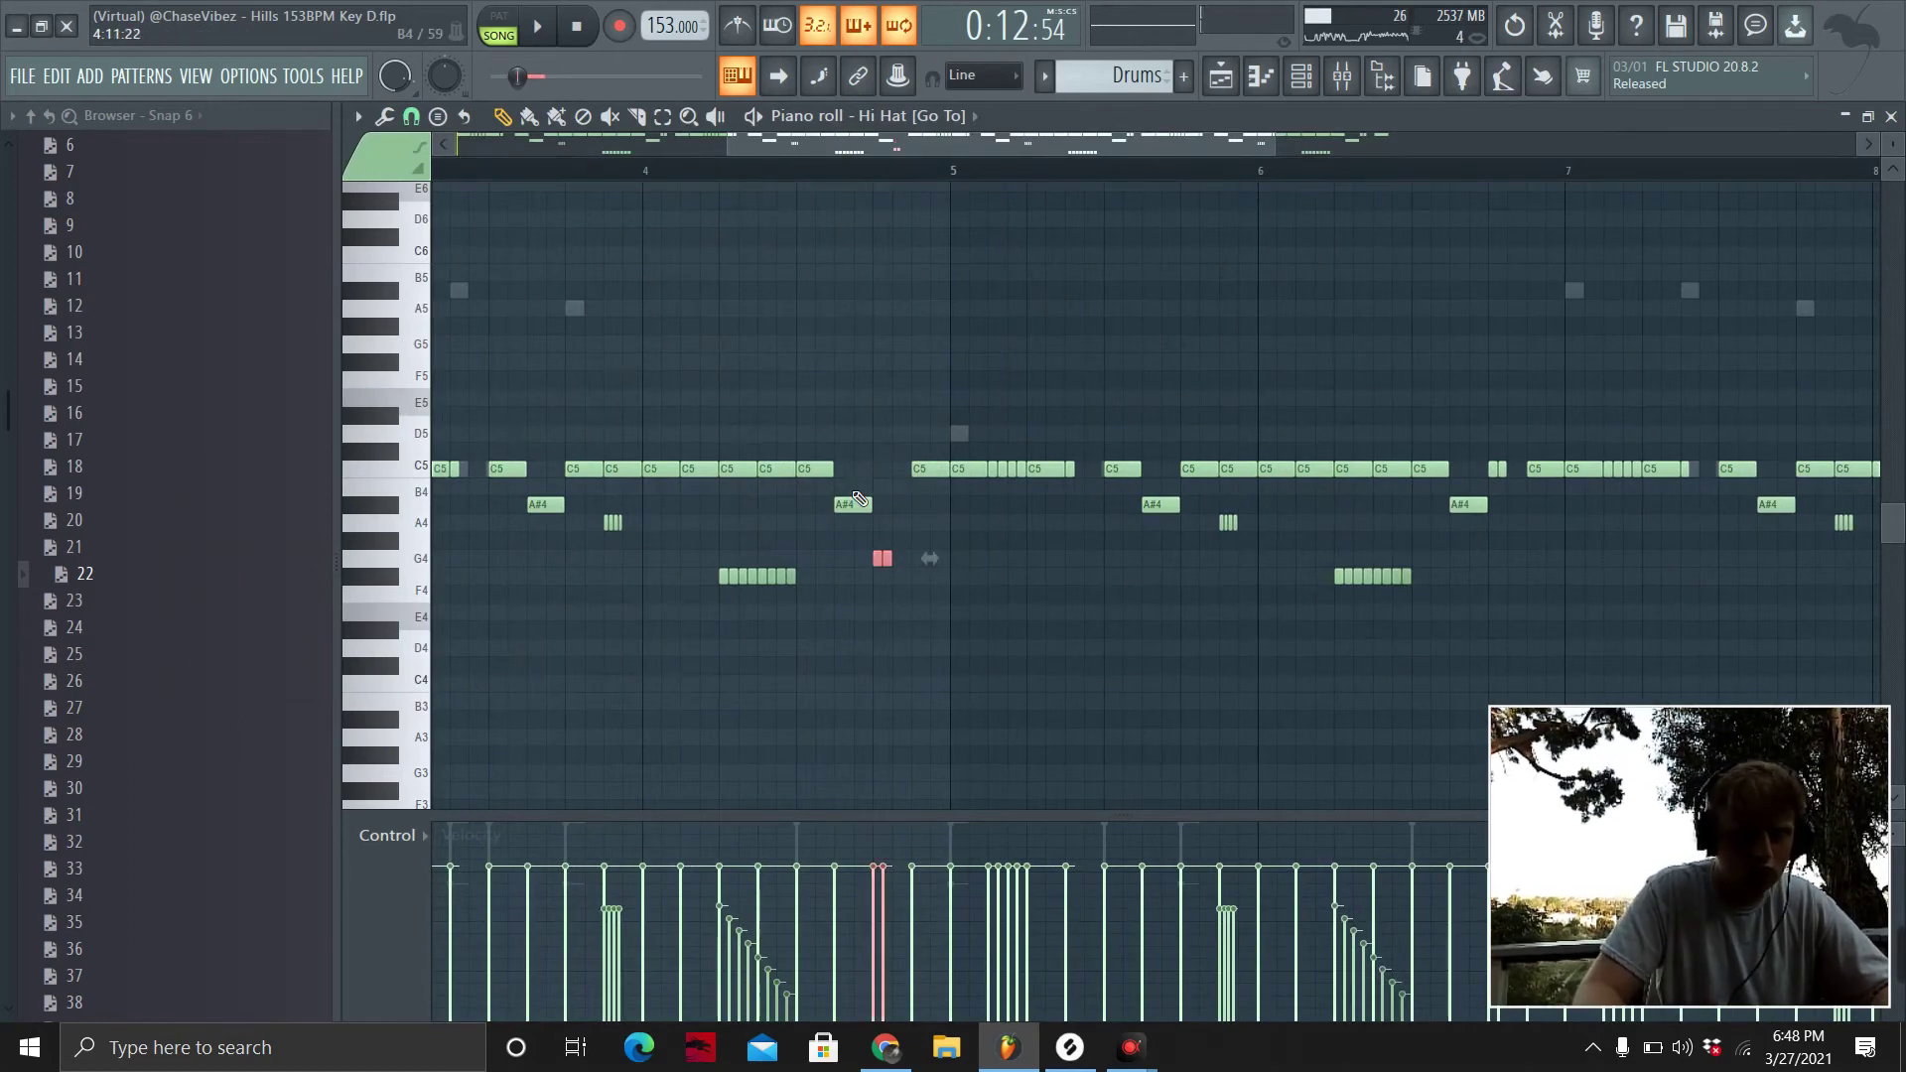
{"action": "scroll", "coordinate": [993, 169], "scroll_direction": "down", "scroll_amount": 3}
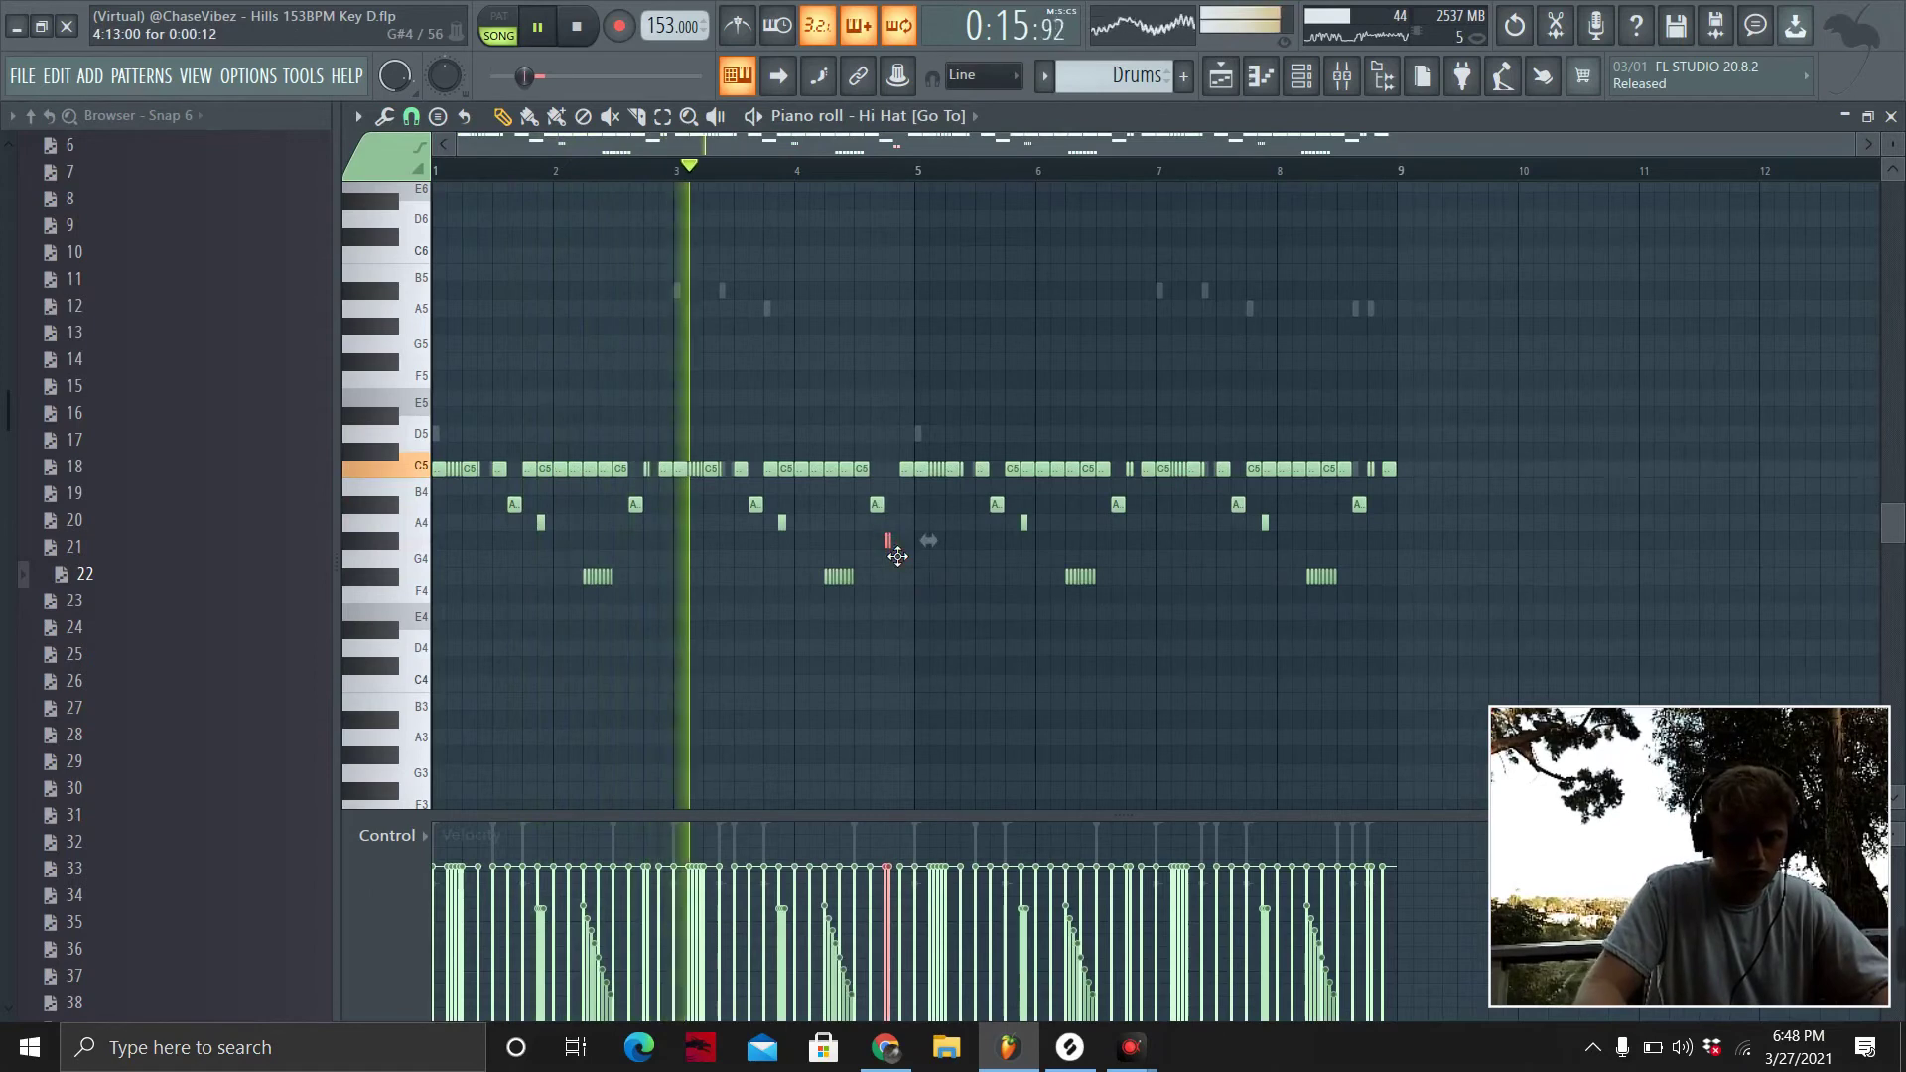
{"action": "left_click_drag", "start_coordinate": [1519, 654], "coordinate": [936, 410]}
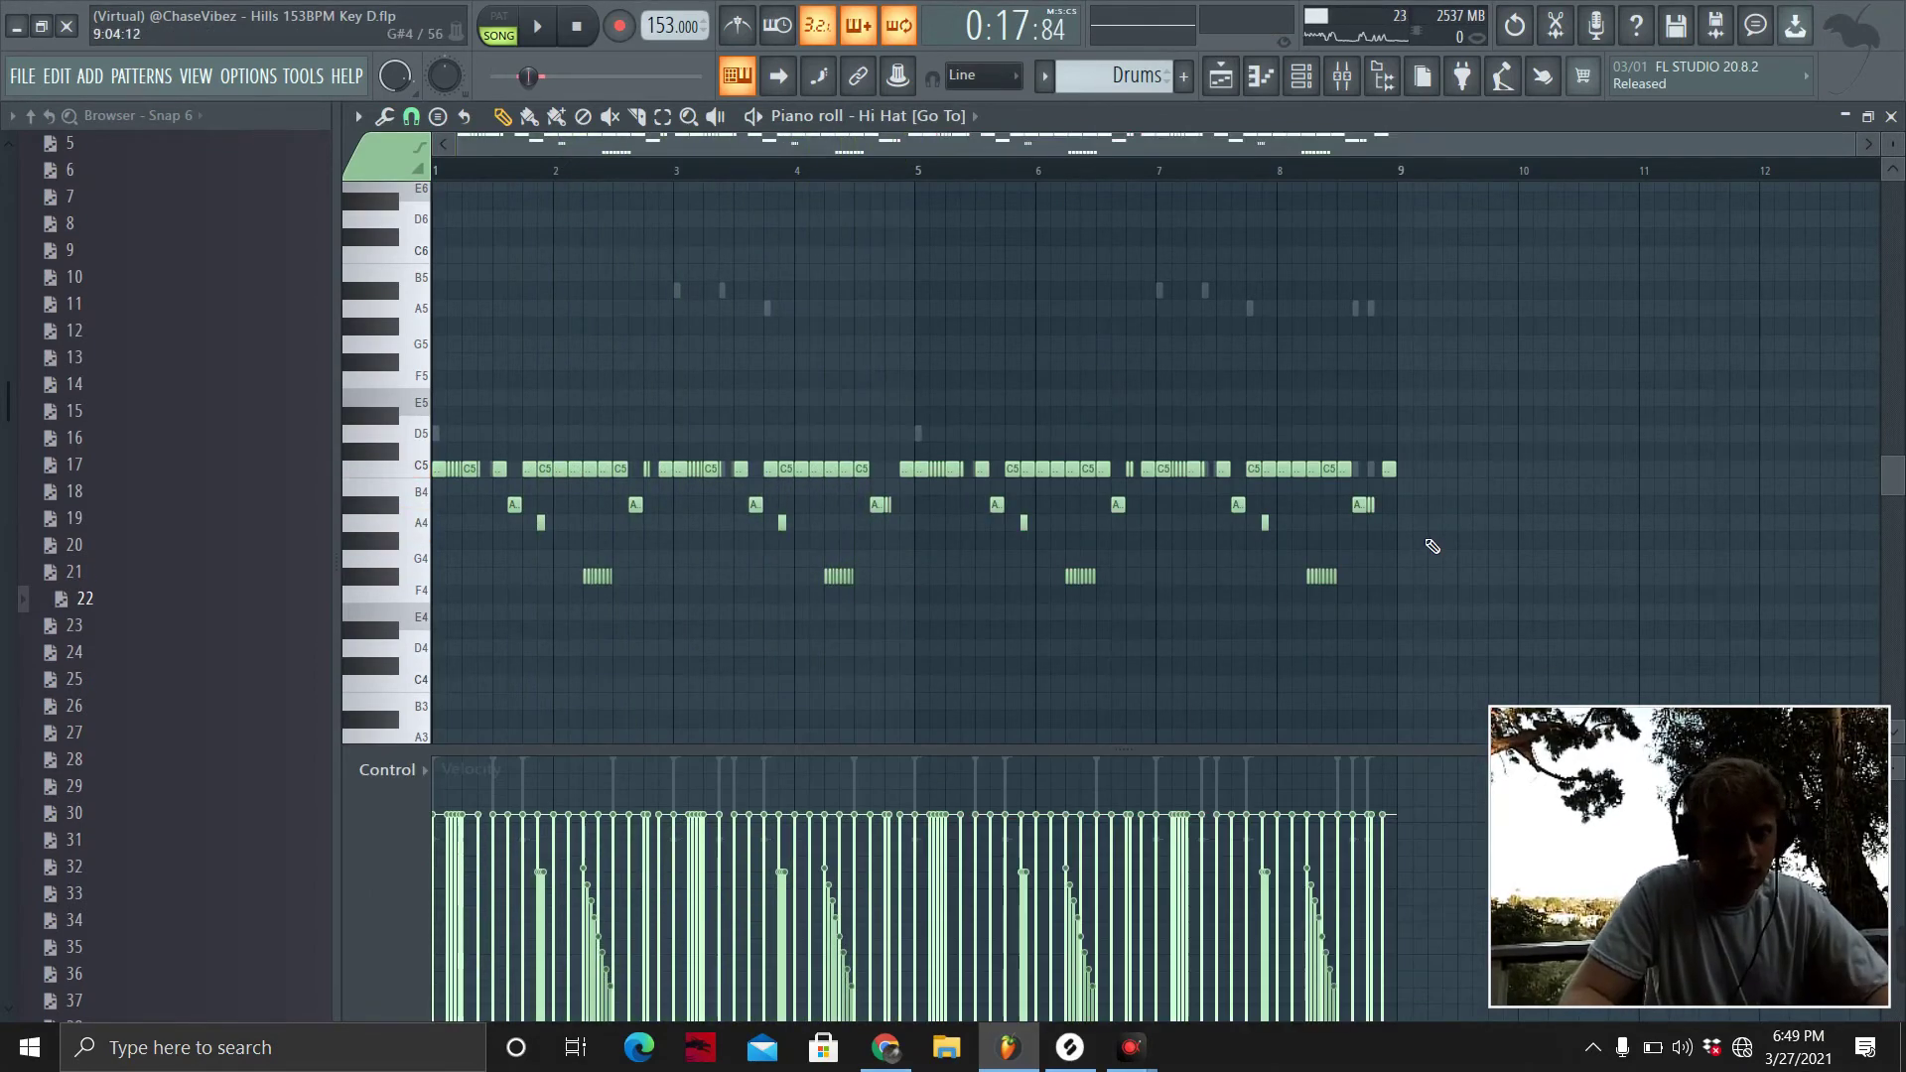
Preview the eight-bar hi-hat pattern with the beat and save the project.
{"action": "key", "text": "space"}
{"action": "key", "text": "space"}
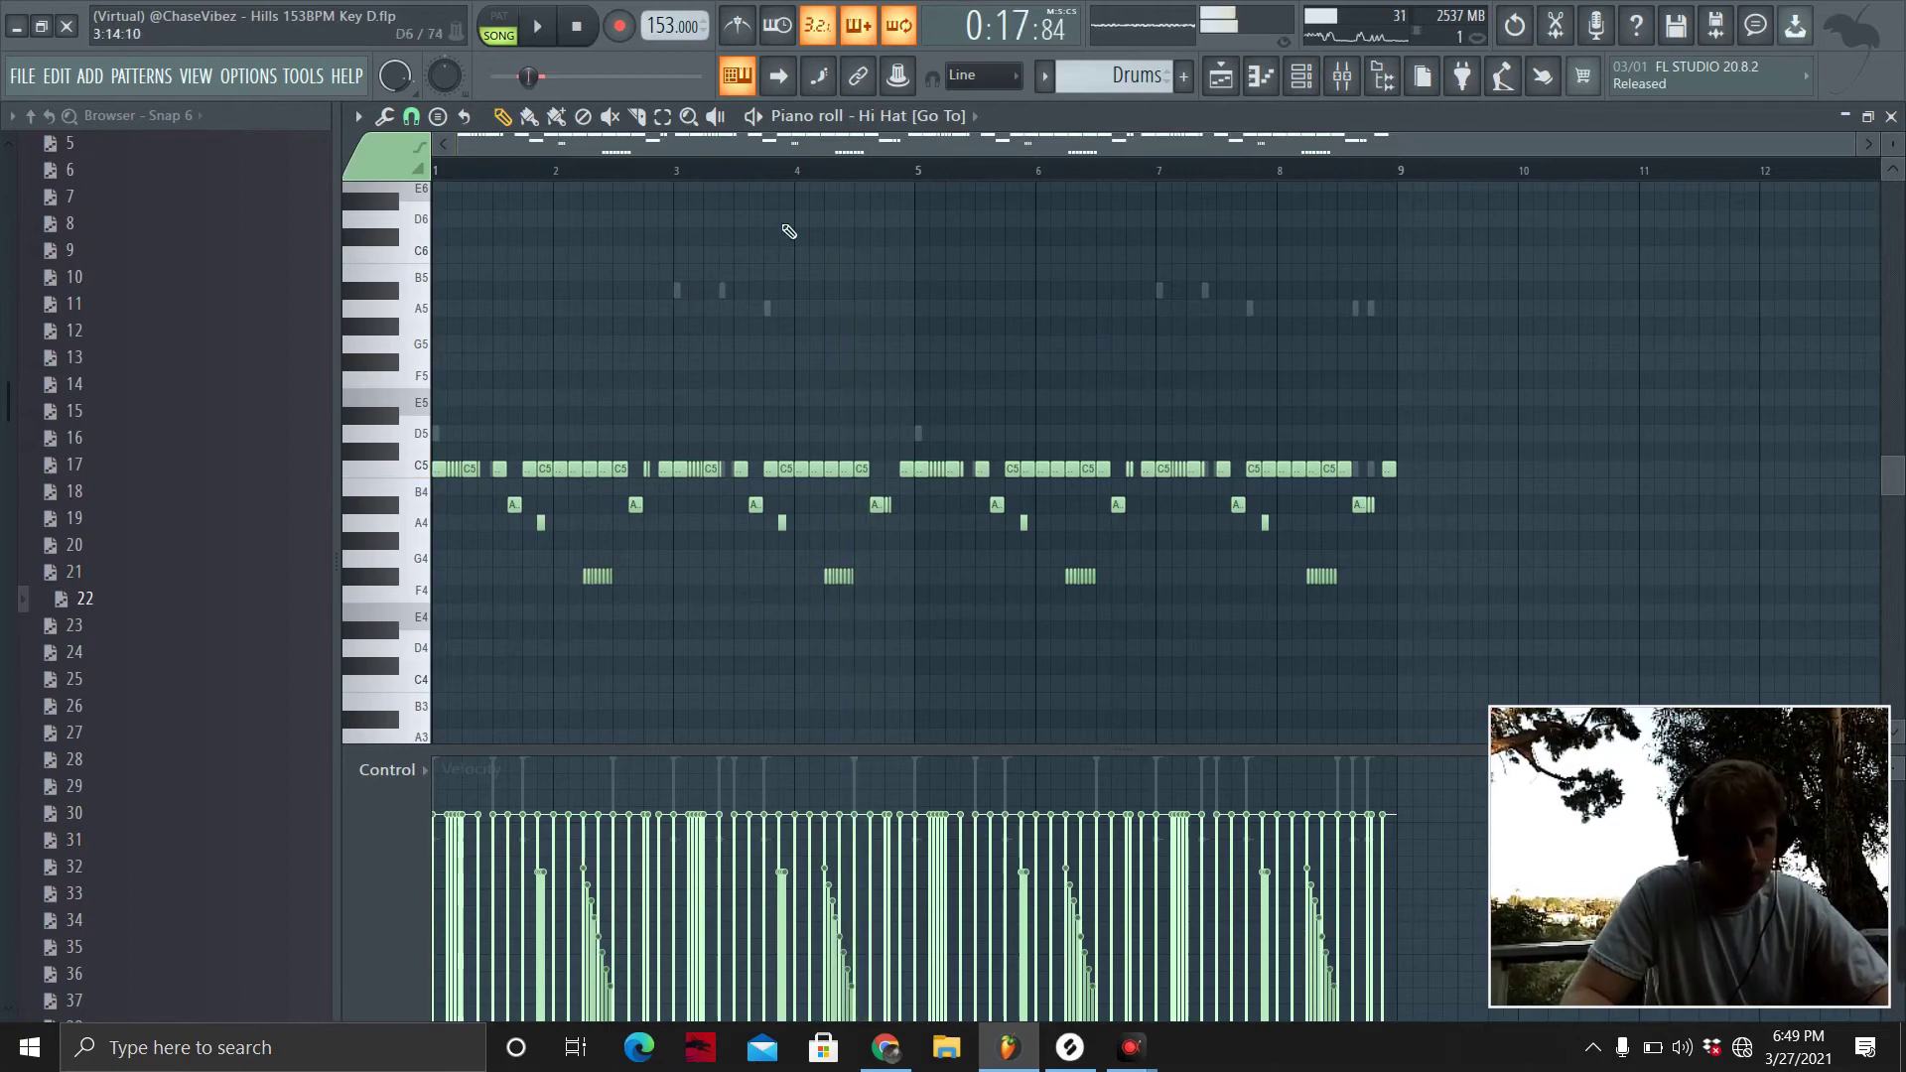
{"action": "key", "text": "space"}
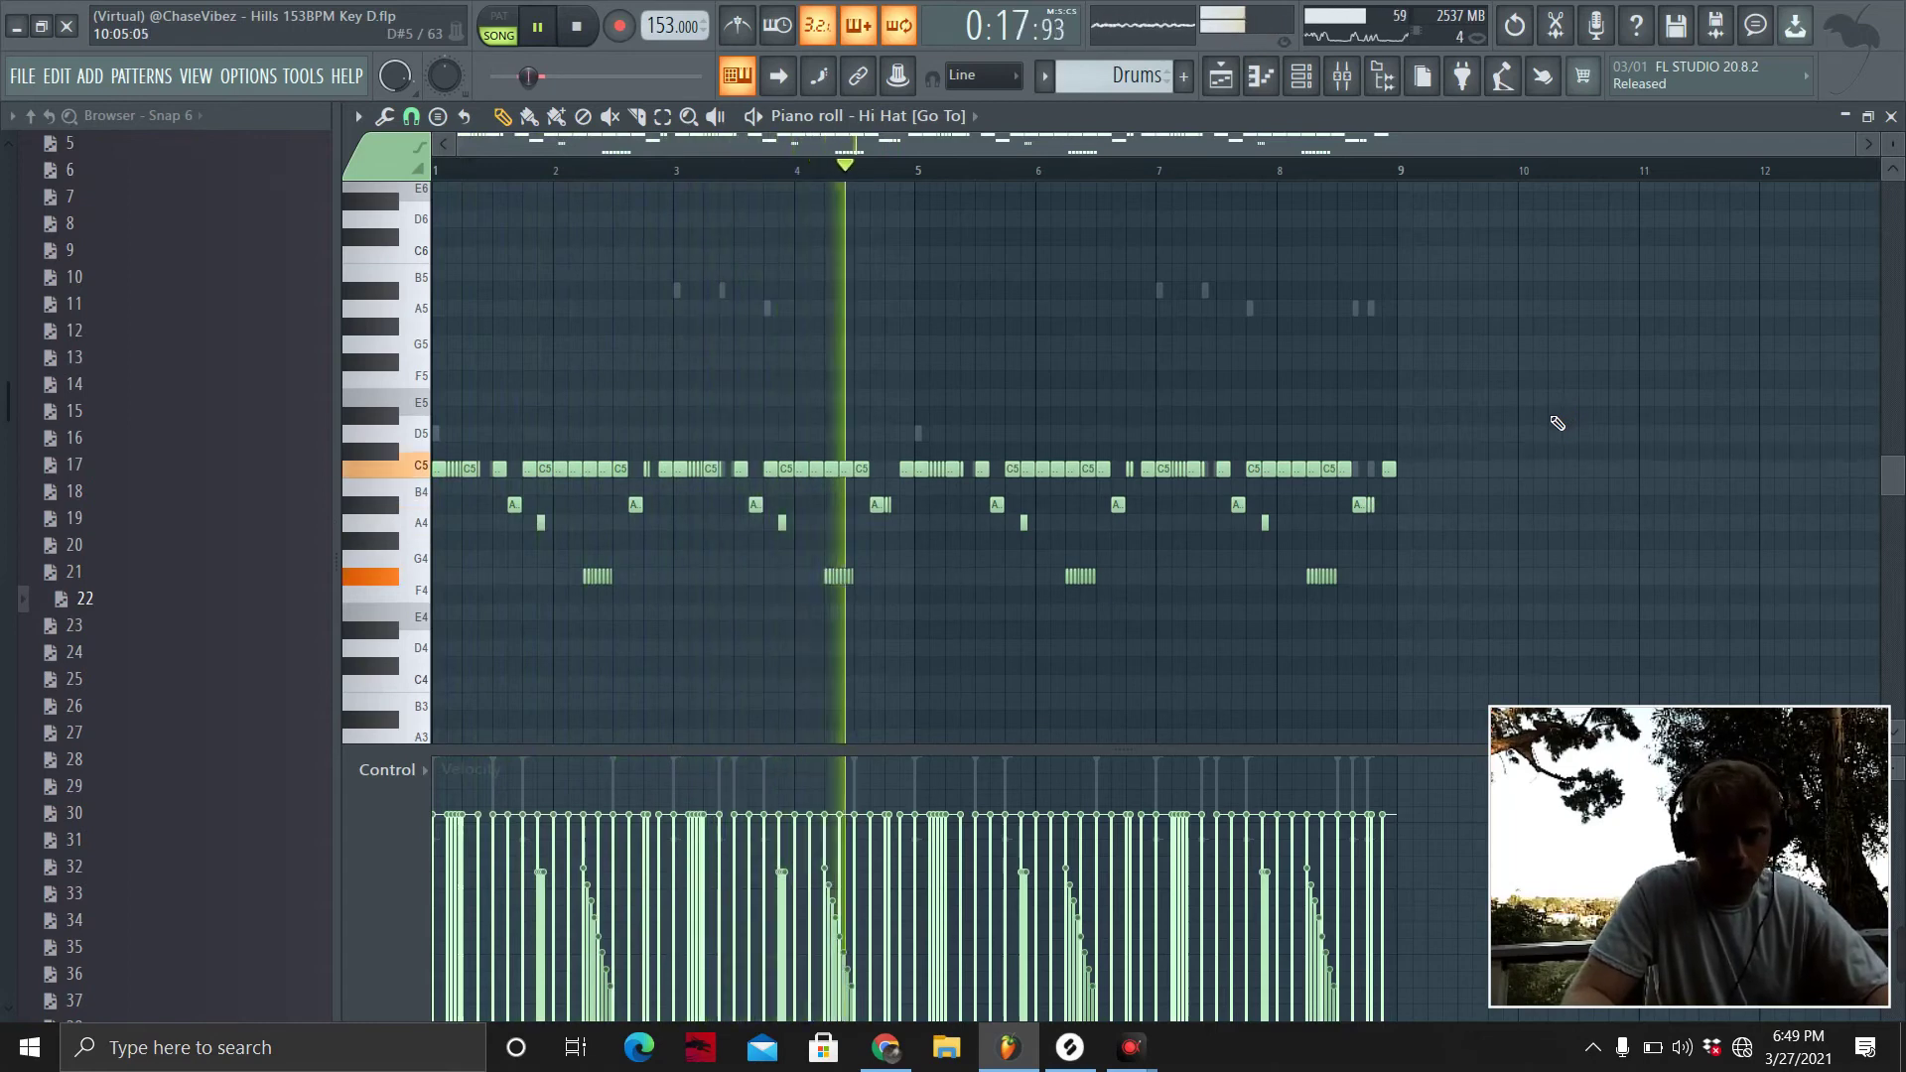
{"action": "key", "text": "ctrl+s"}
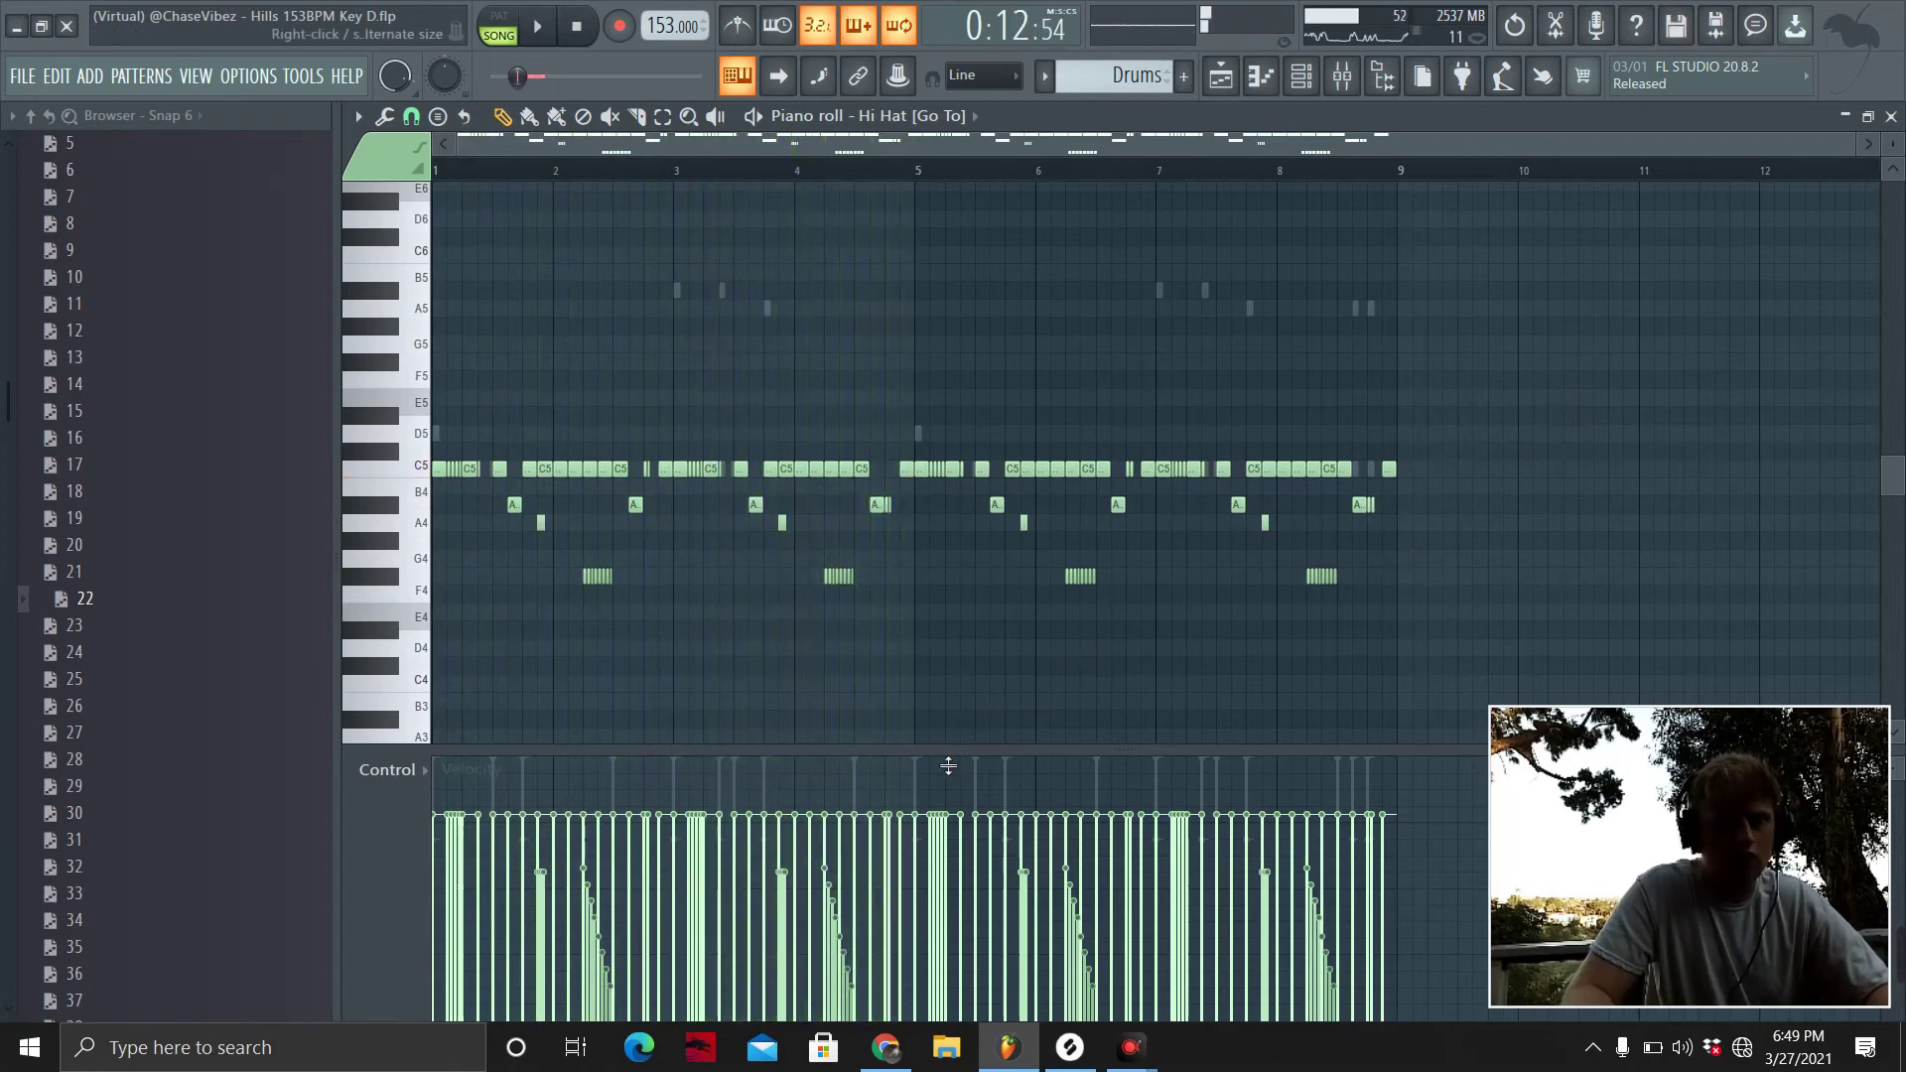
Enlarge the hi-hat velocity lane and bring up the channel rack.
{"action": "left_click_drag", "start_coordinate": [948, 766], "coordinate": [971, 650]}
{"action": "left_click", "coordinate": [1291, 73]}
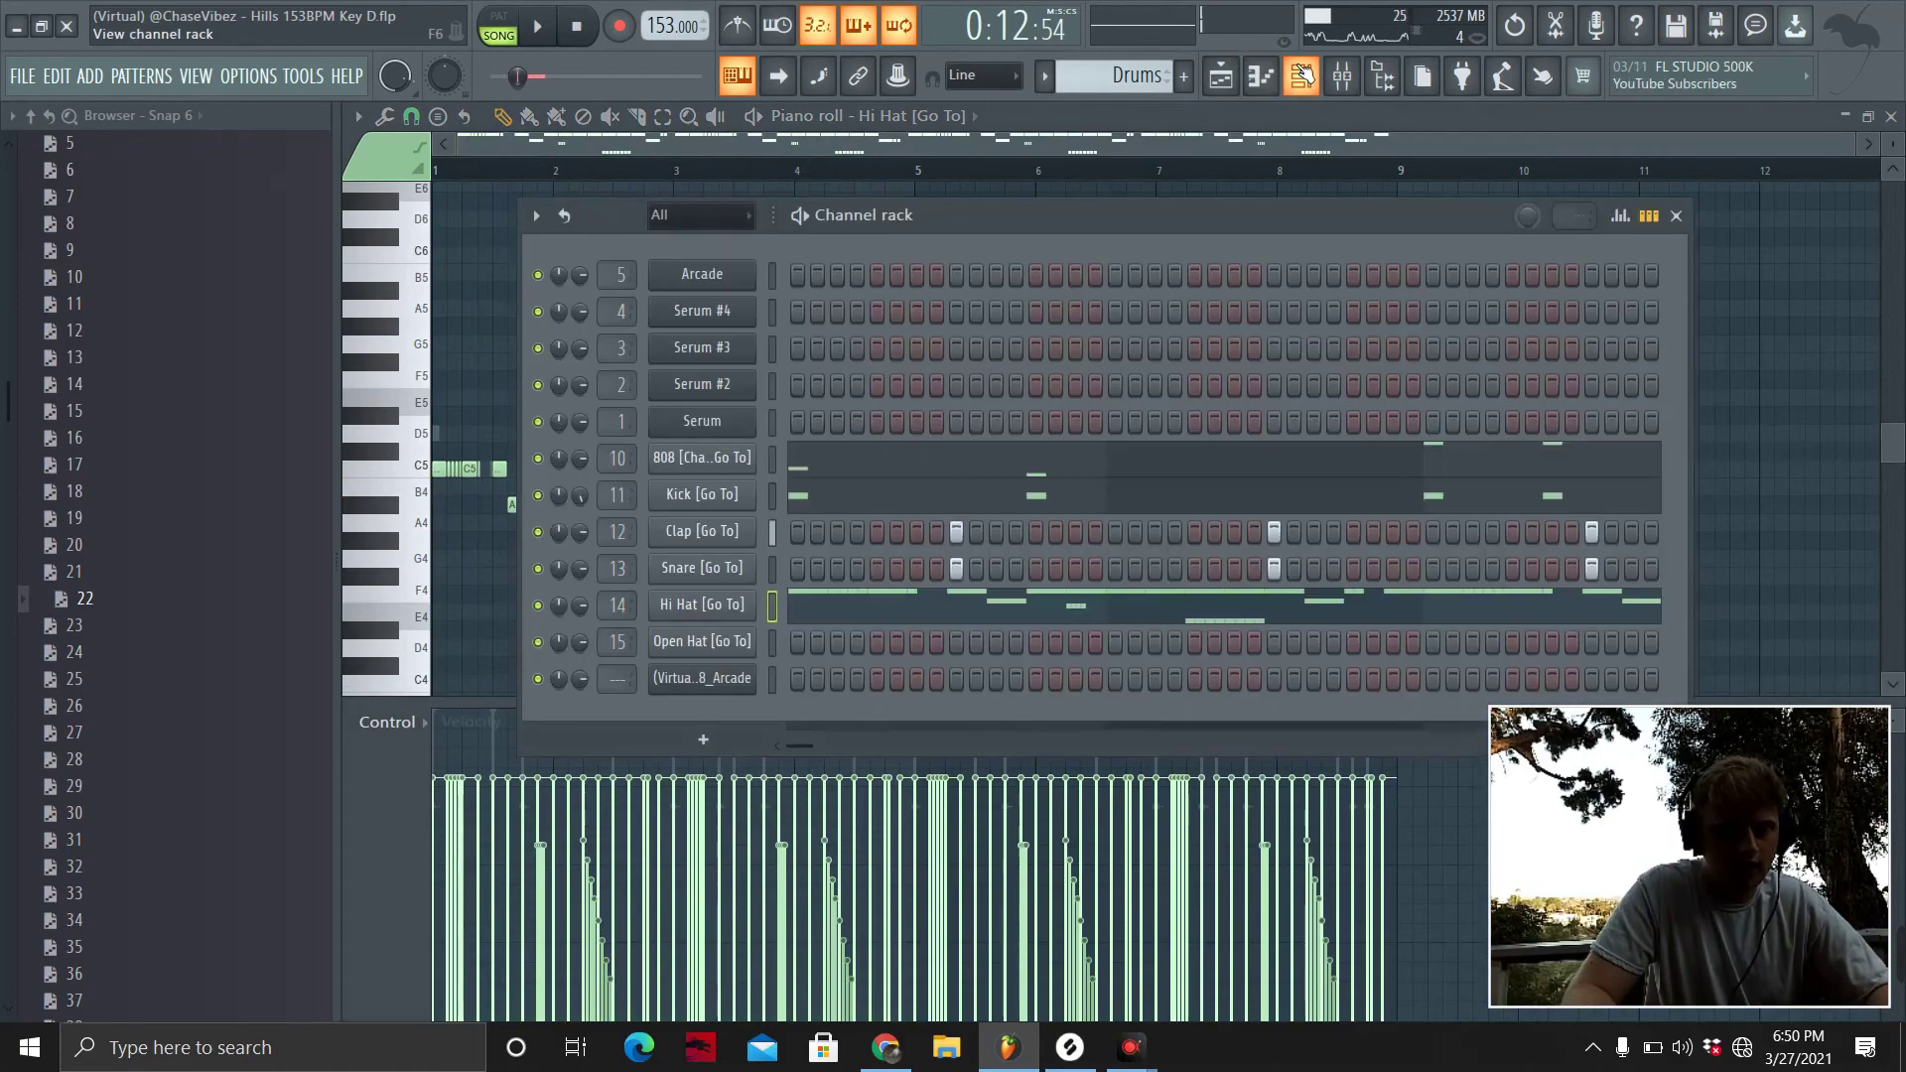
Zoom in on the opening bars of the hi-hat pattern and preview the C5 and A#4 hits there.
{"action": "left_click", "coordinate": [459, 546]}
{"action": "scroll", "coordinate": [494, 148], "scroll_direction": "up", "scroll_amount": 4}
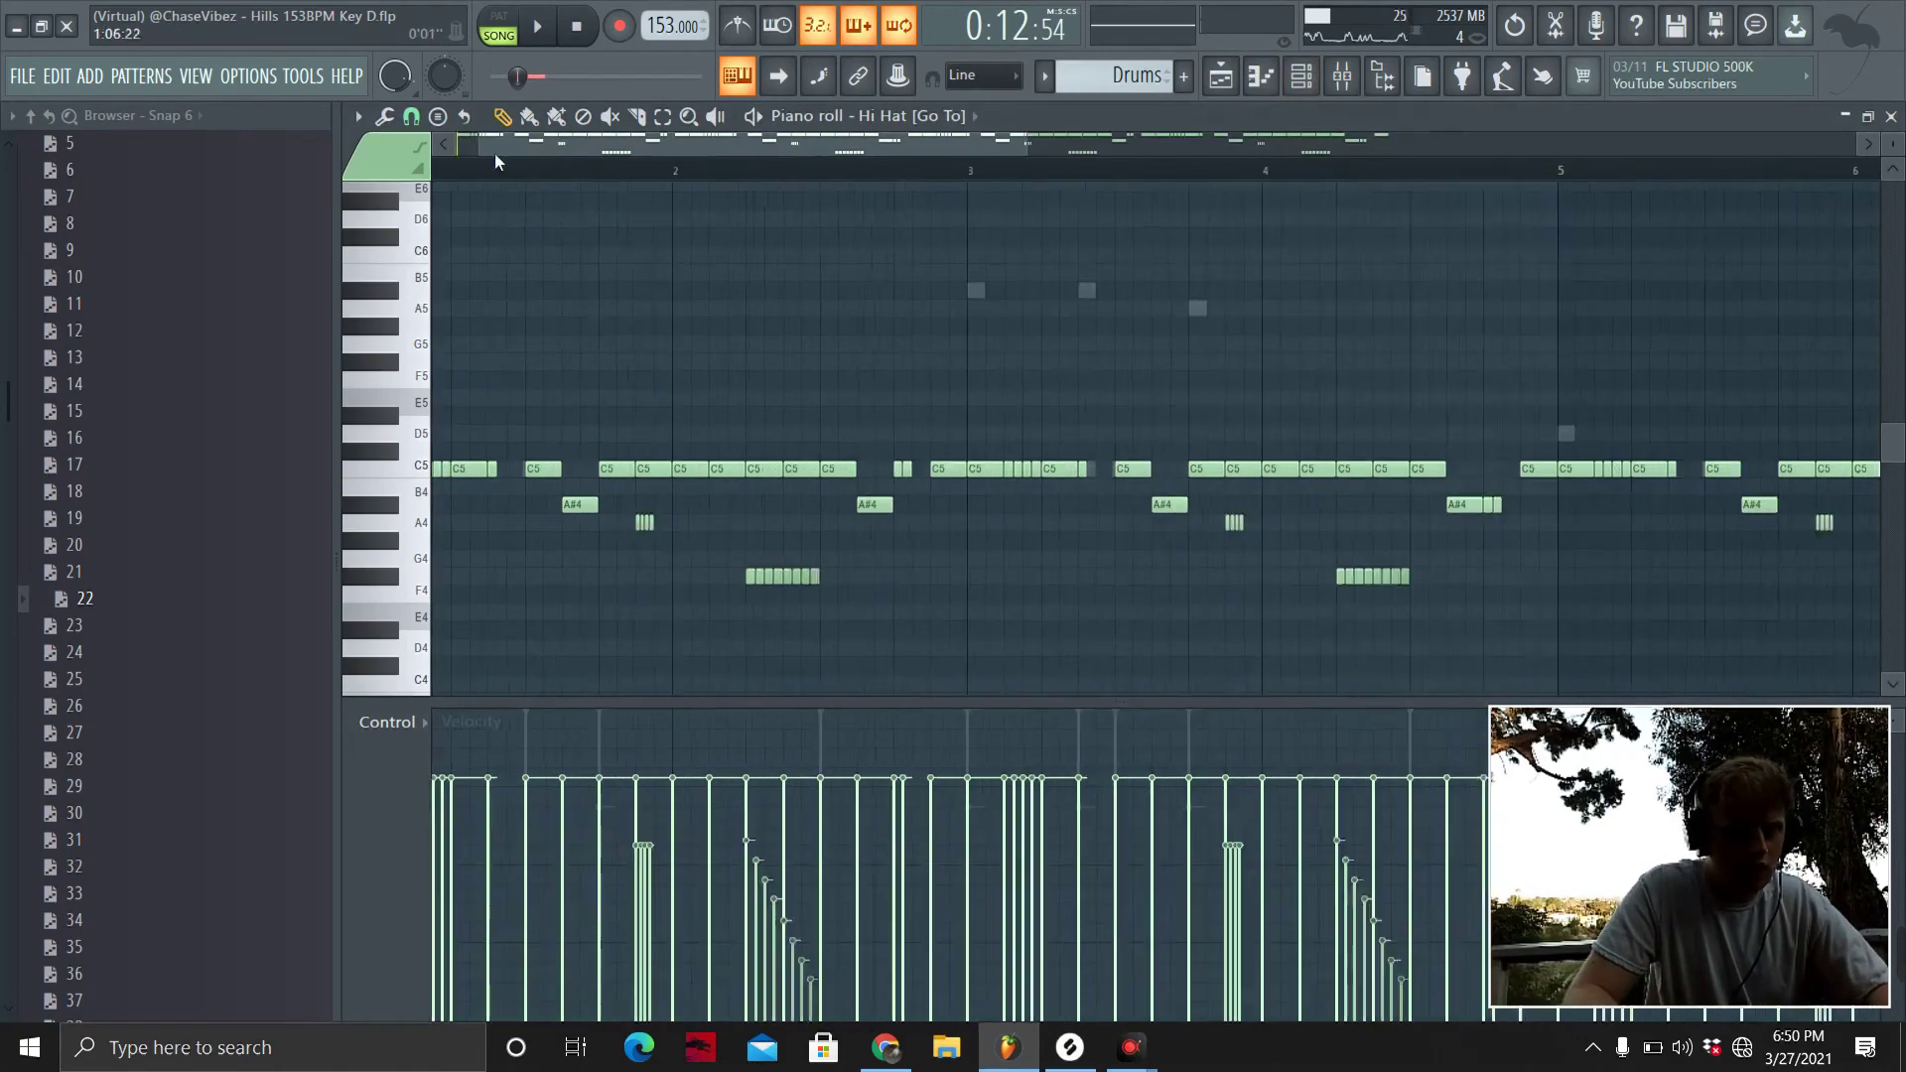
{"action": "left_click", "coordinate": [516, 457]}
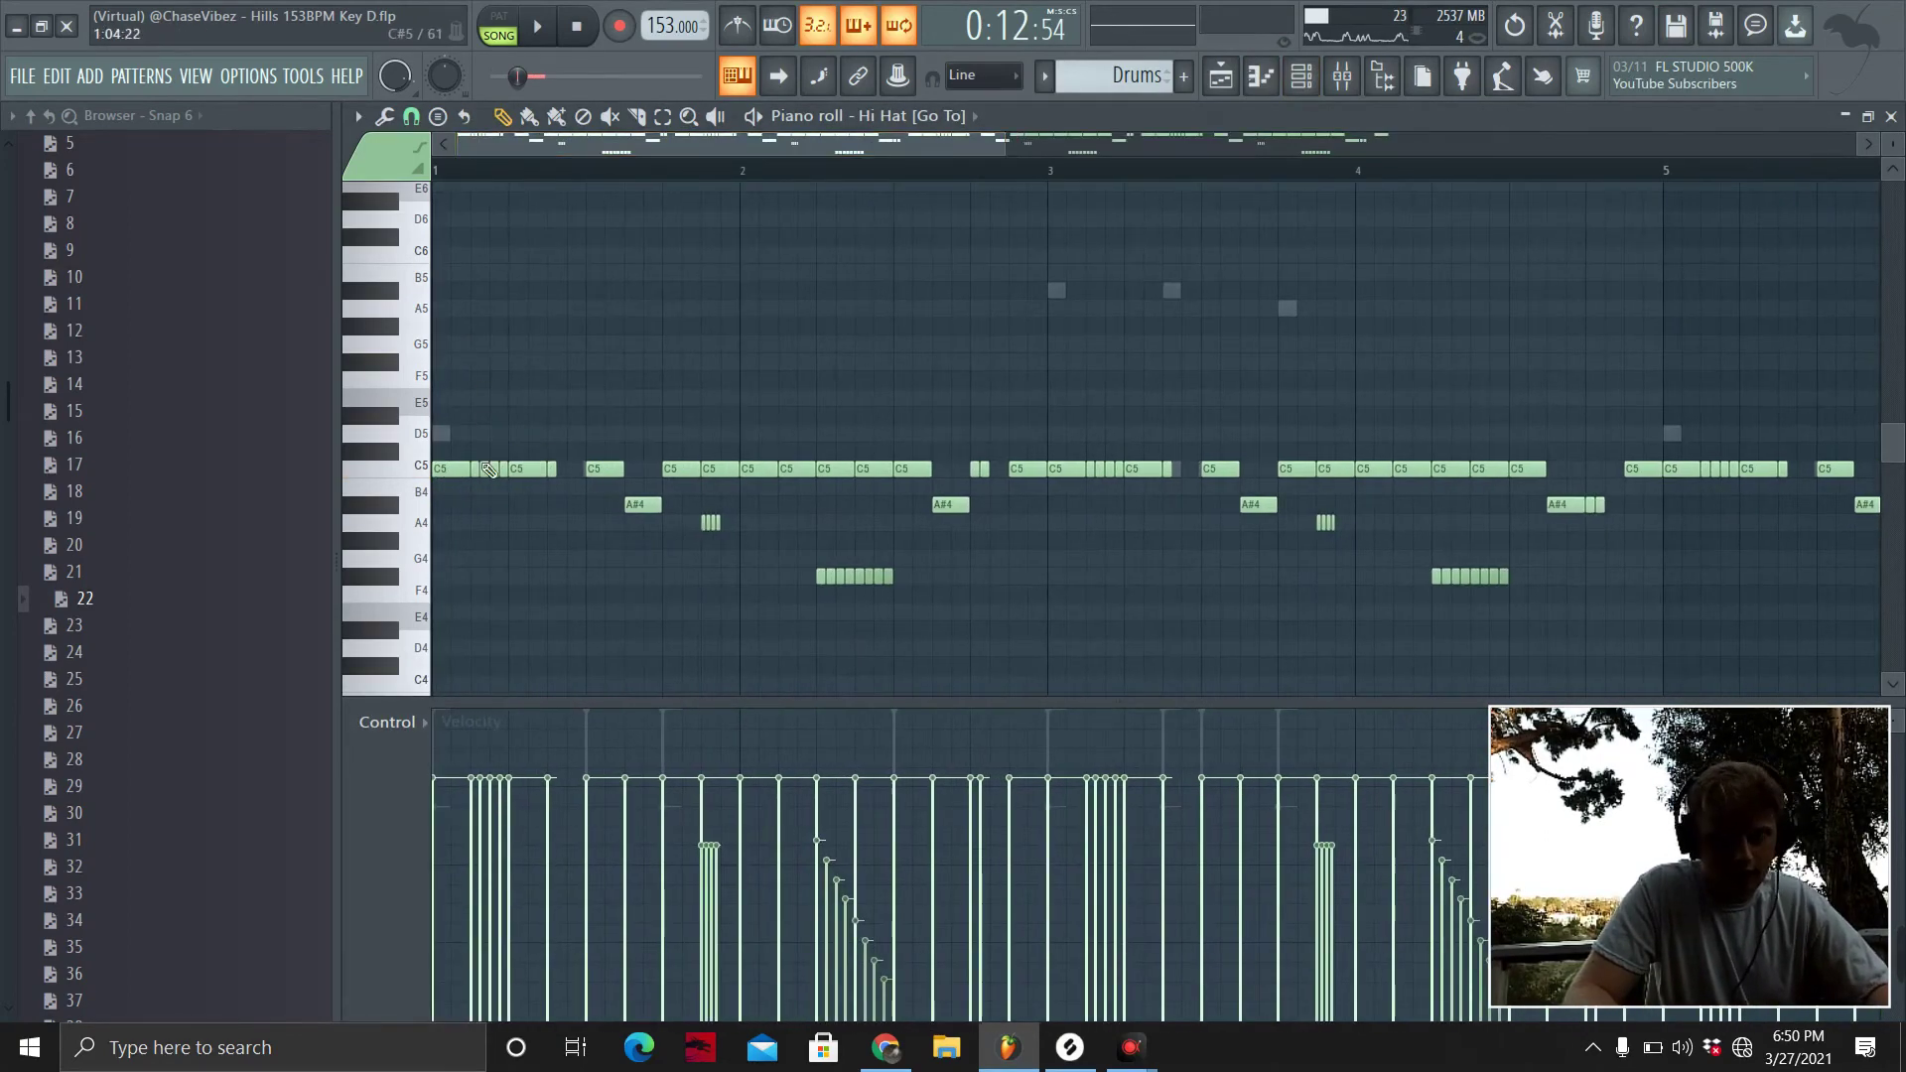
{"action": "key", "text": "space"}
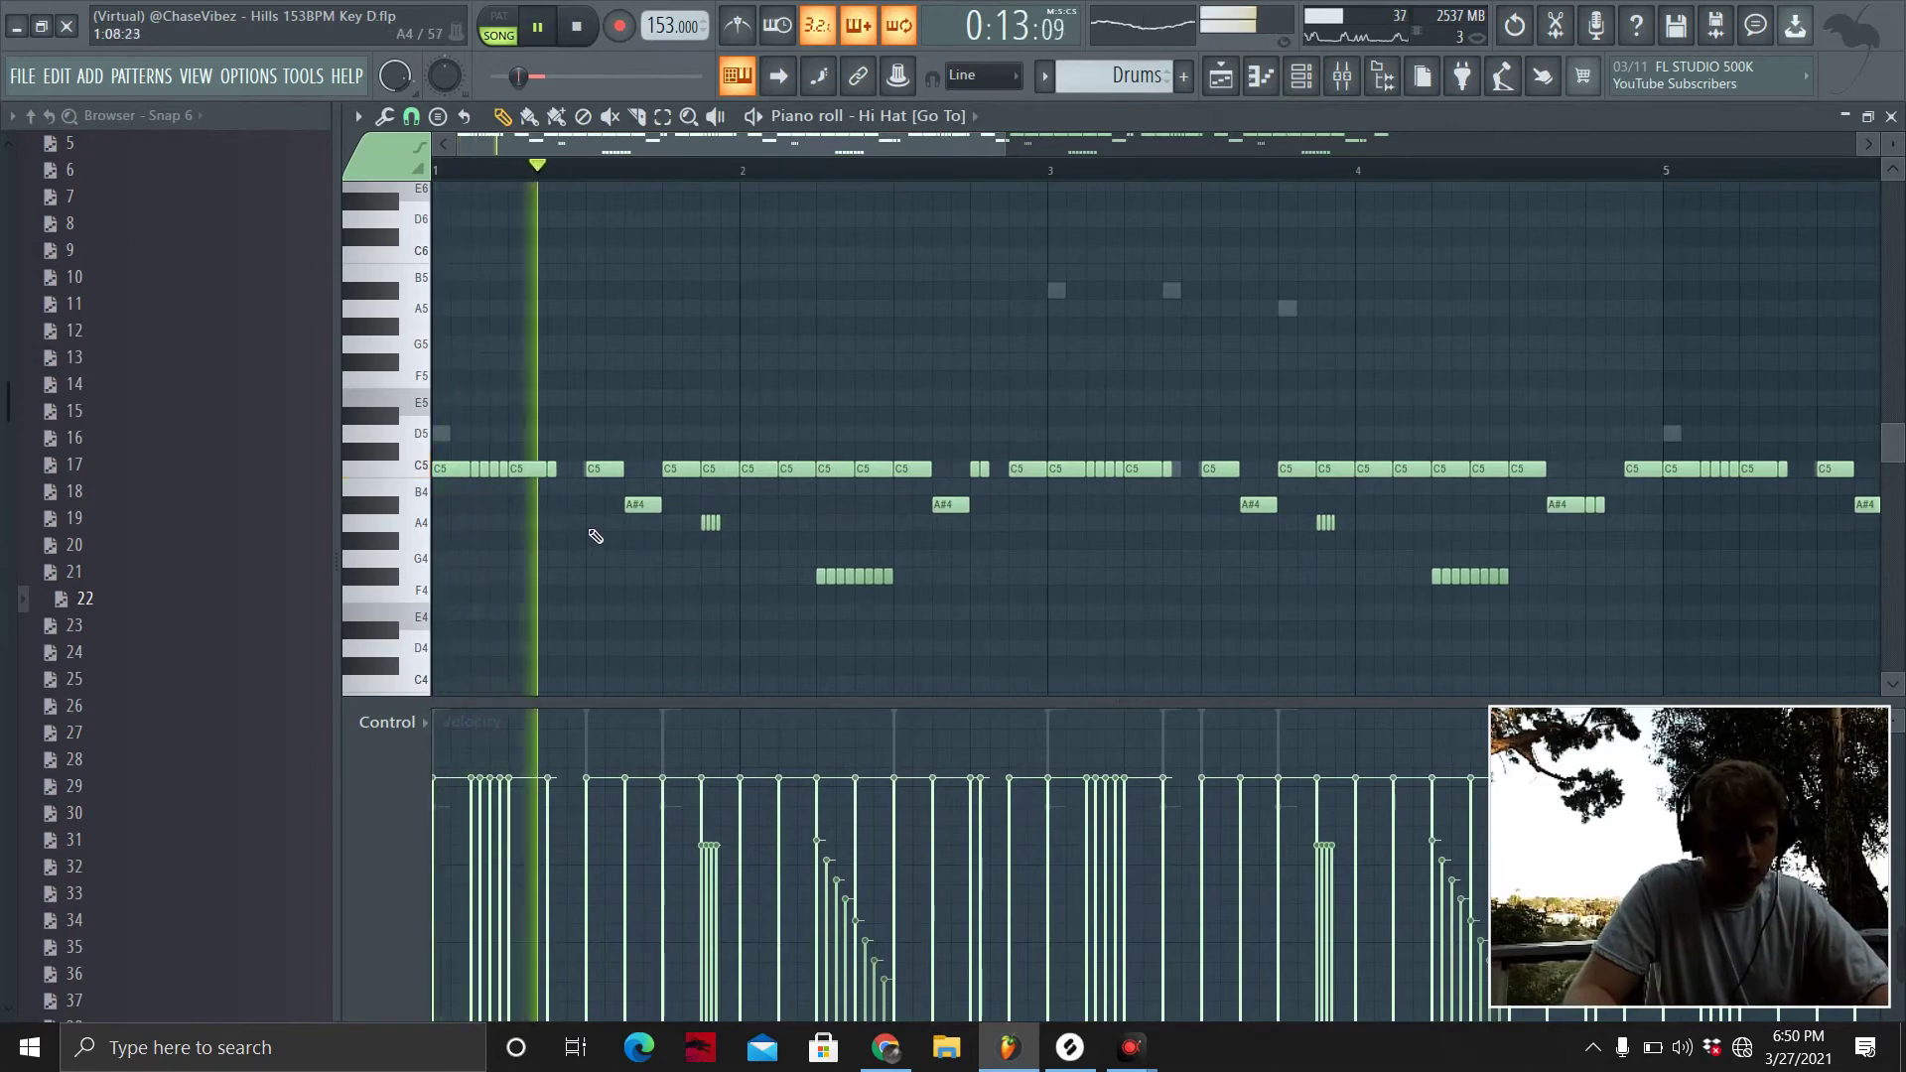
{"action": "key", "text": "space"}
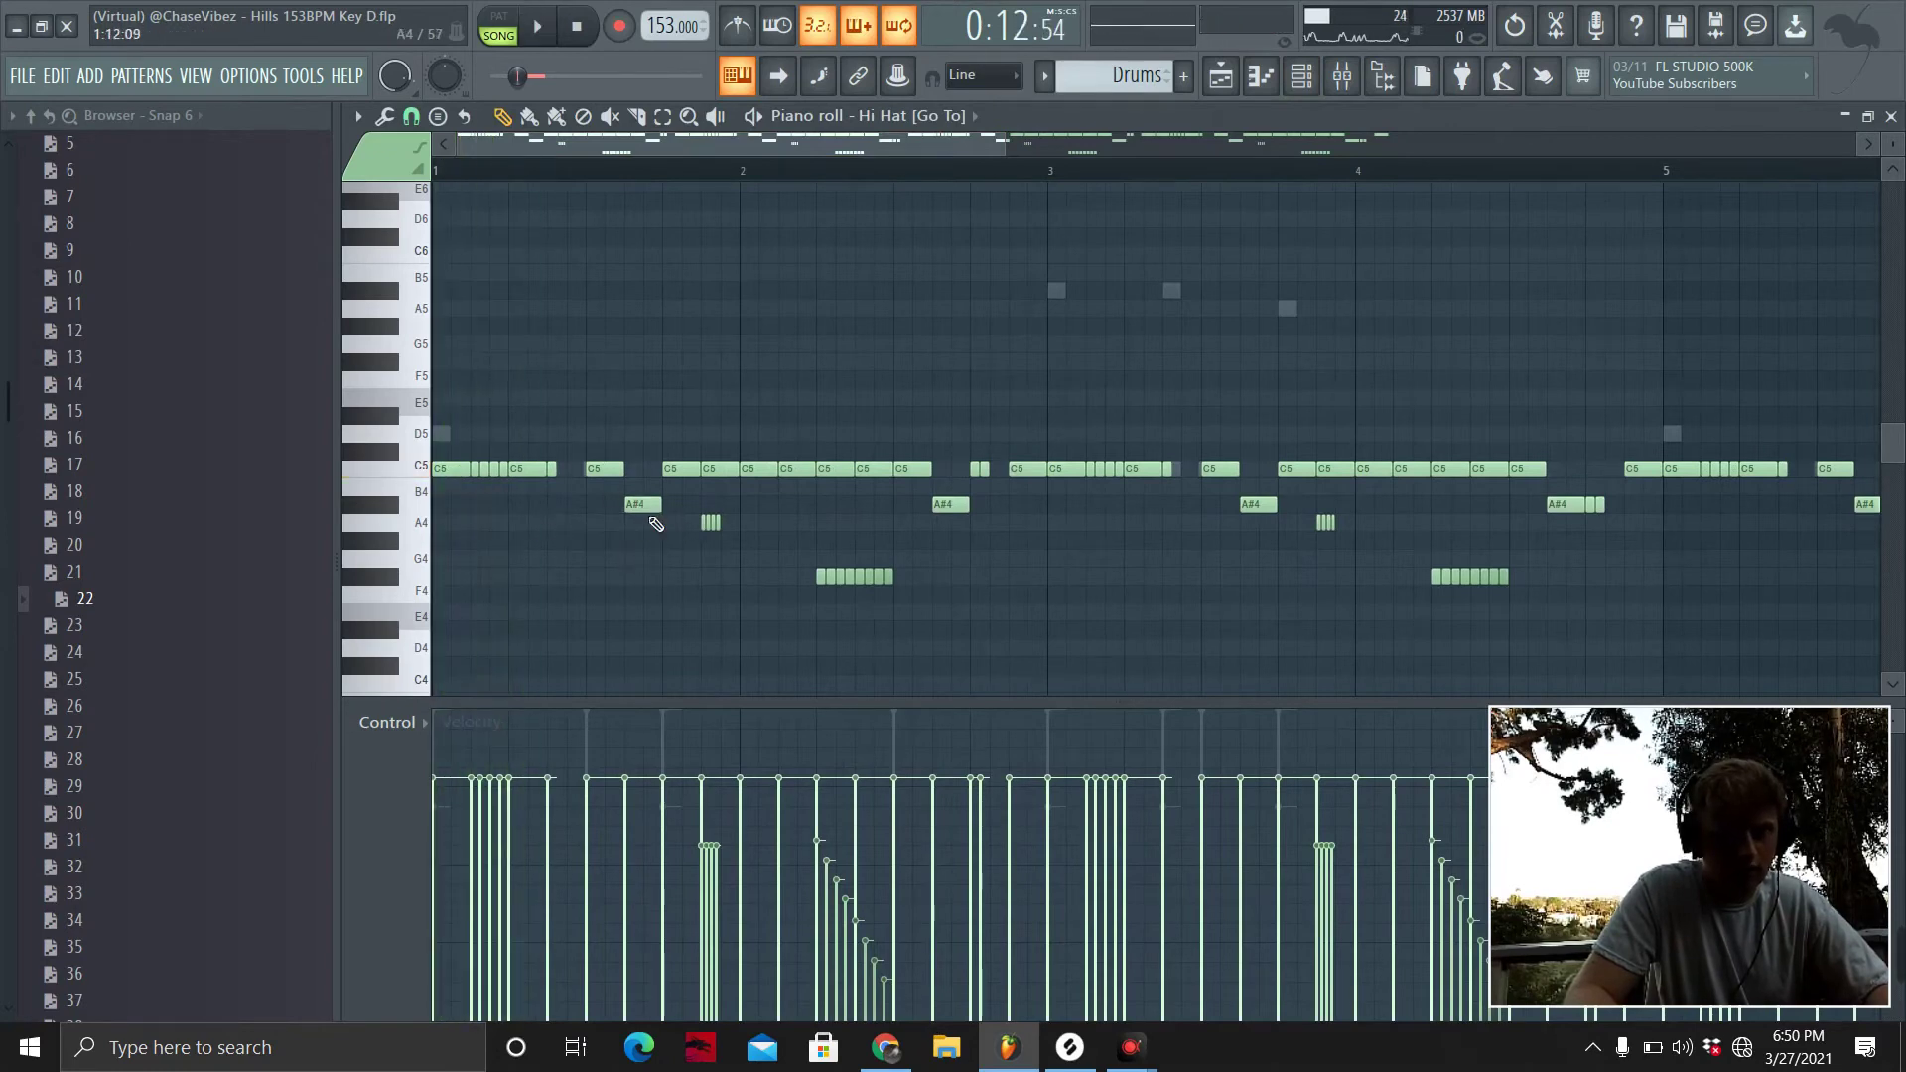
{"action": "key", "text": "space"}
{"action": "key", "text": "space"}
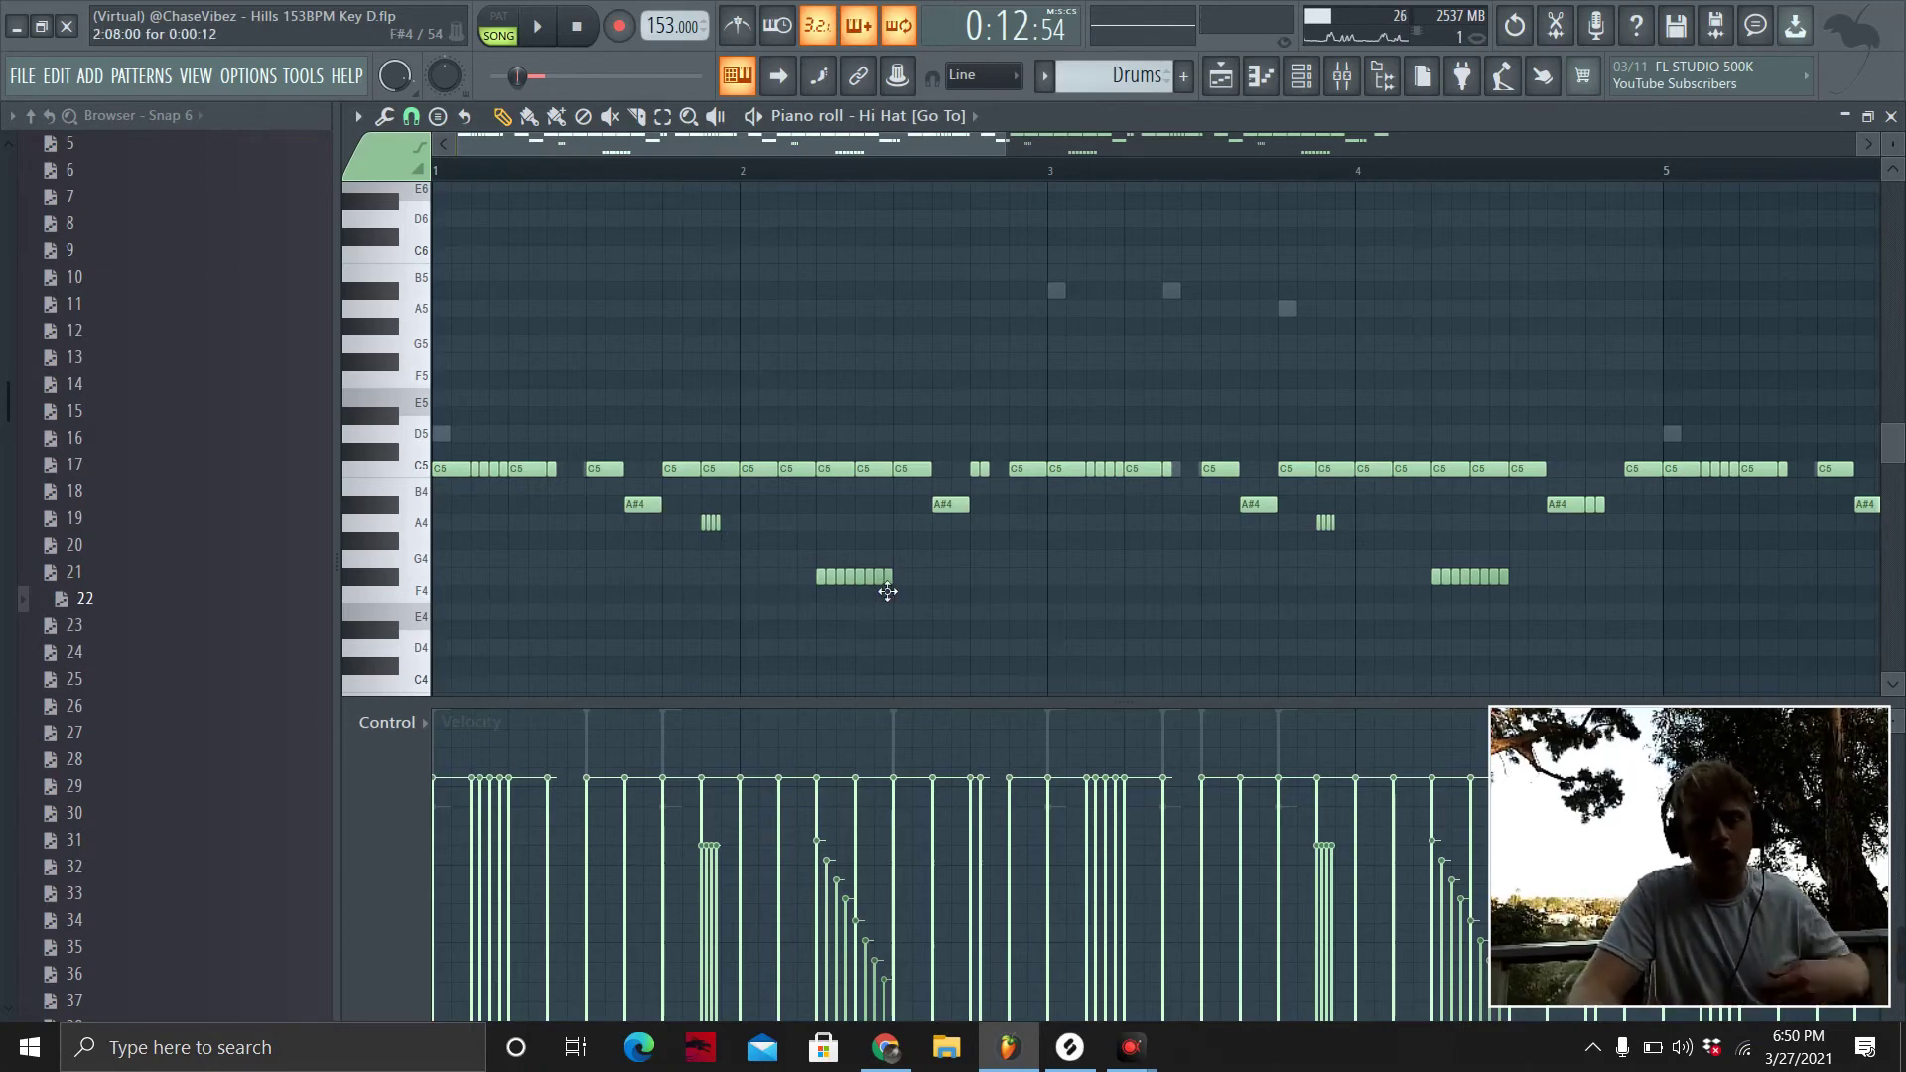
Select and play the F#4 hi-hat roll in bar 2, then examine its descending velocities in an enlarged lane.
{"action": "left_click_drag", "start_coordinate": [915, 552], "coordinate": [778, 621]}
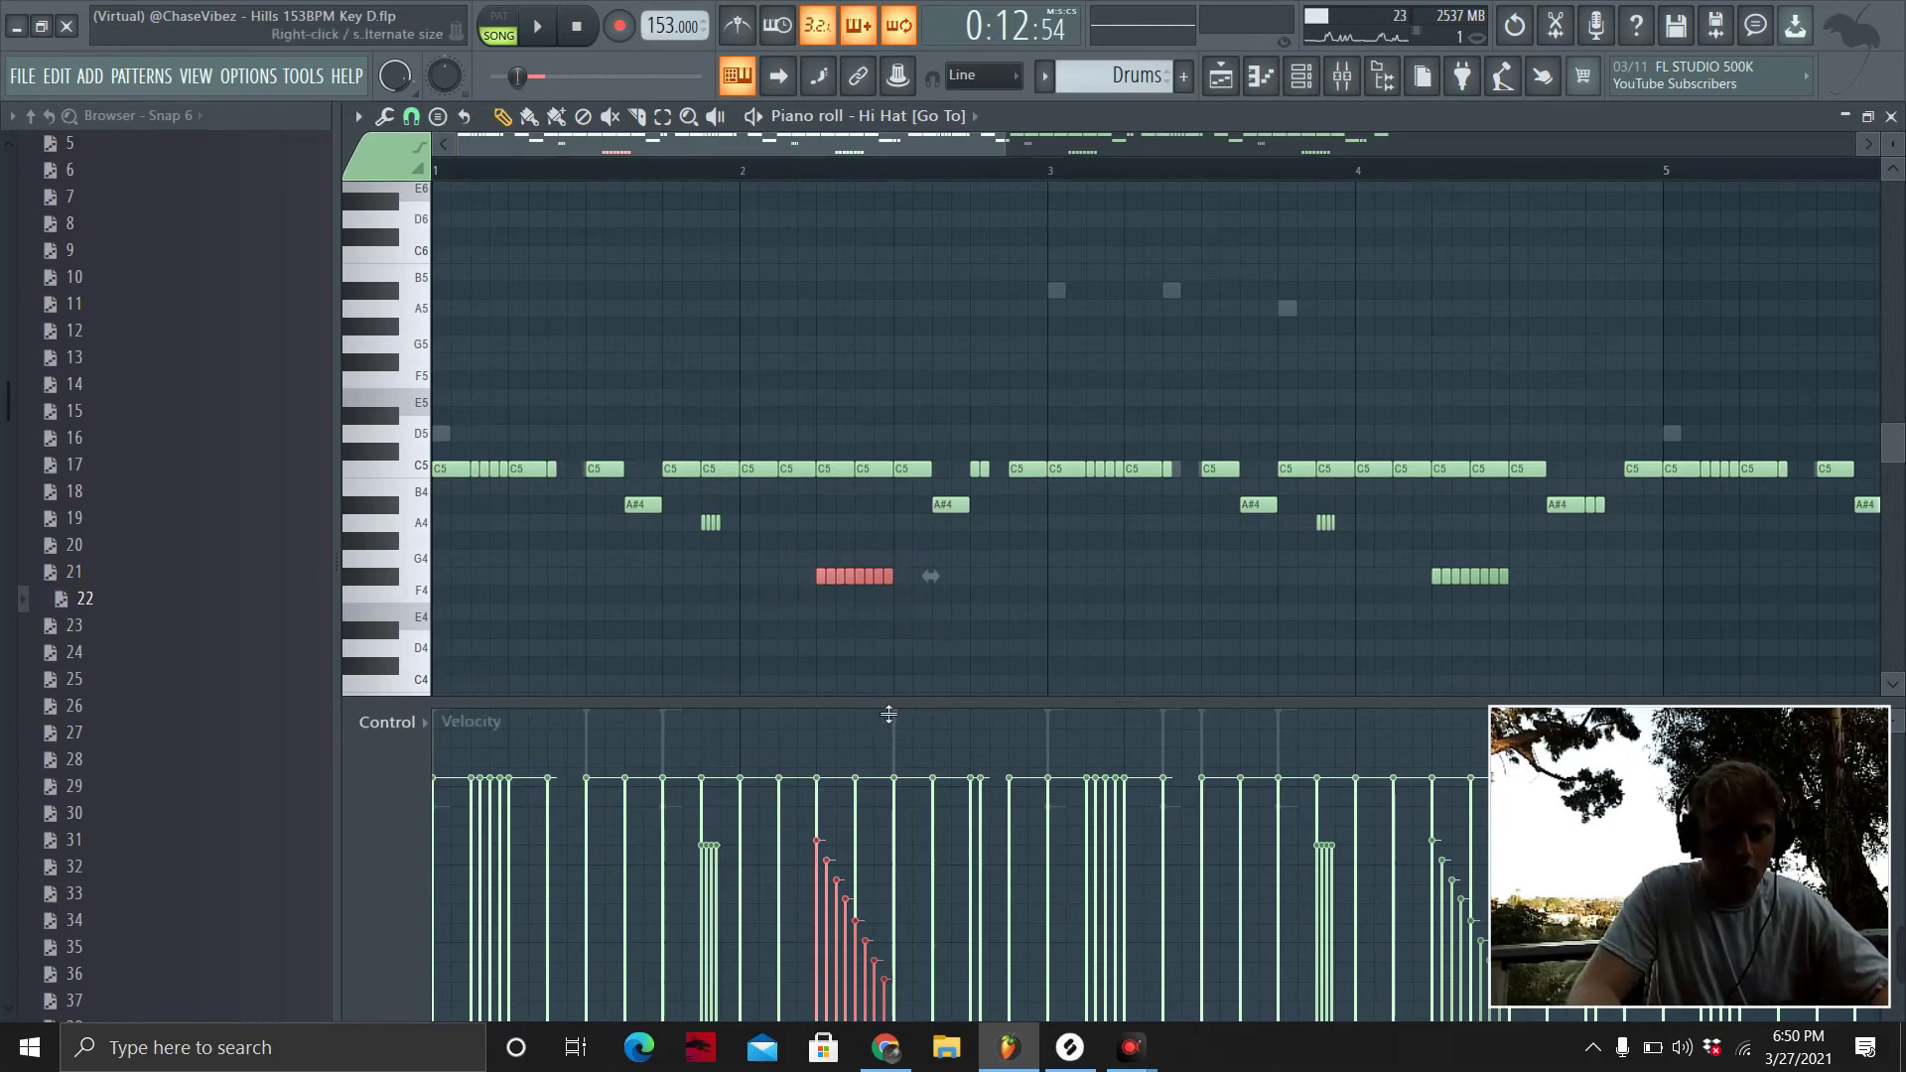
{"action": "left_click", "coordinate": [727, 177]}
{"action": "key", "text": "space"}
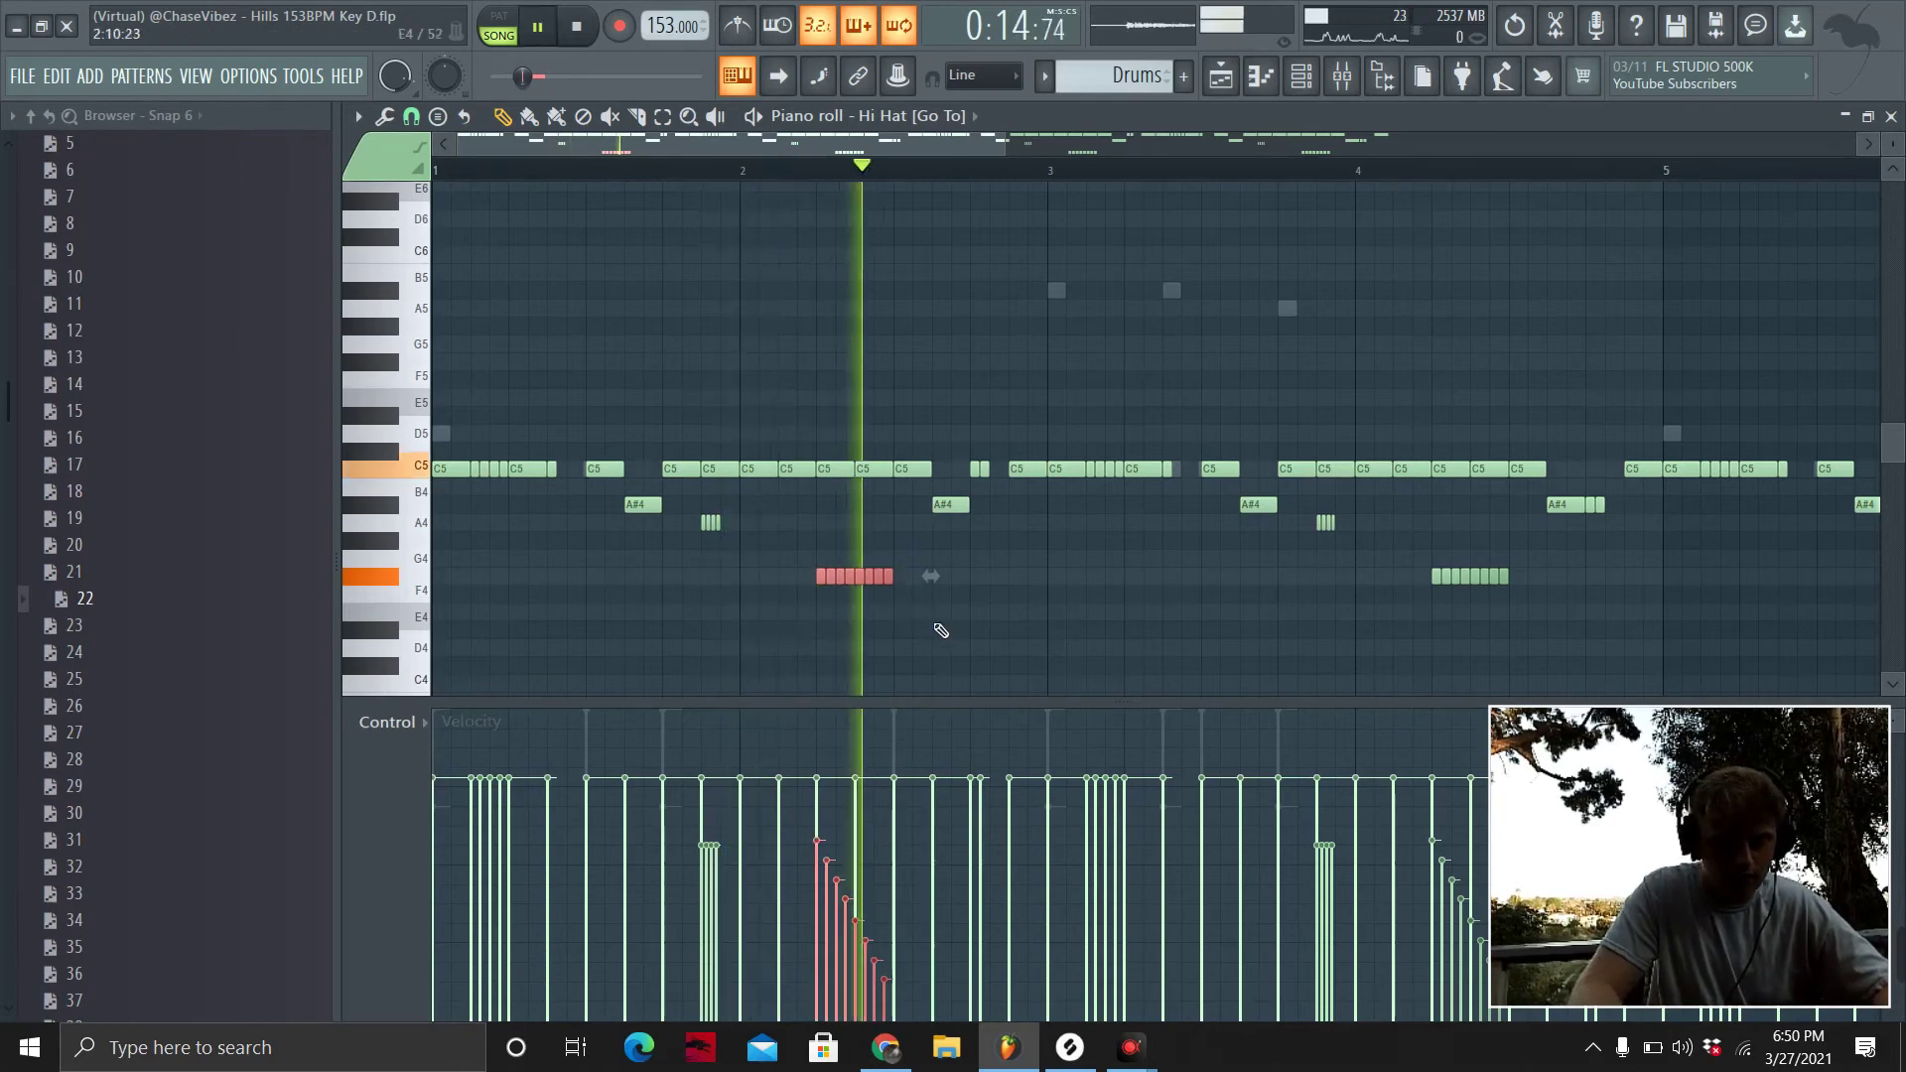
{"action": "key", "text": "space"}
{"action": "left_click_drag", "start_coordinate": [911, 702], "coordinate": [826, 44]}
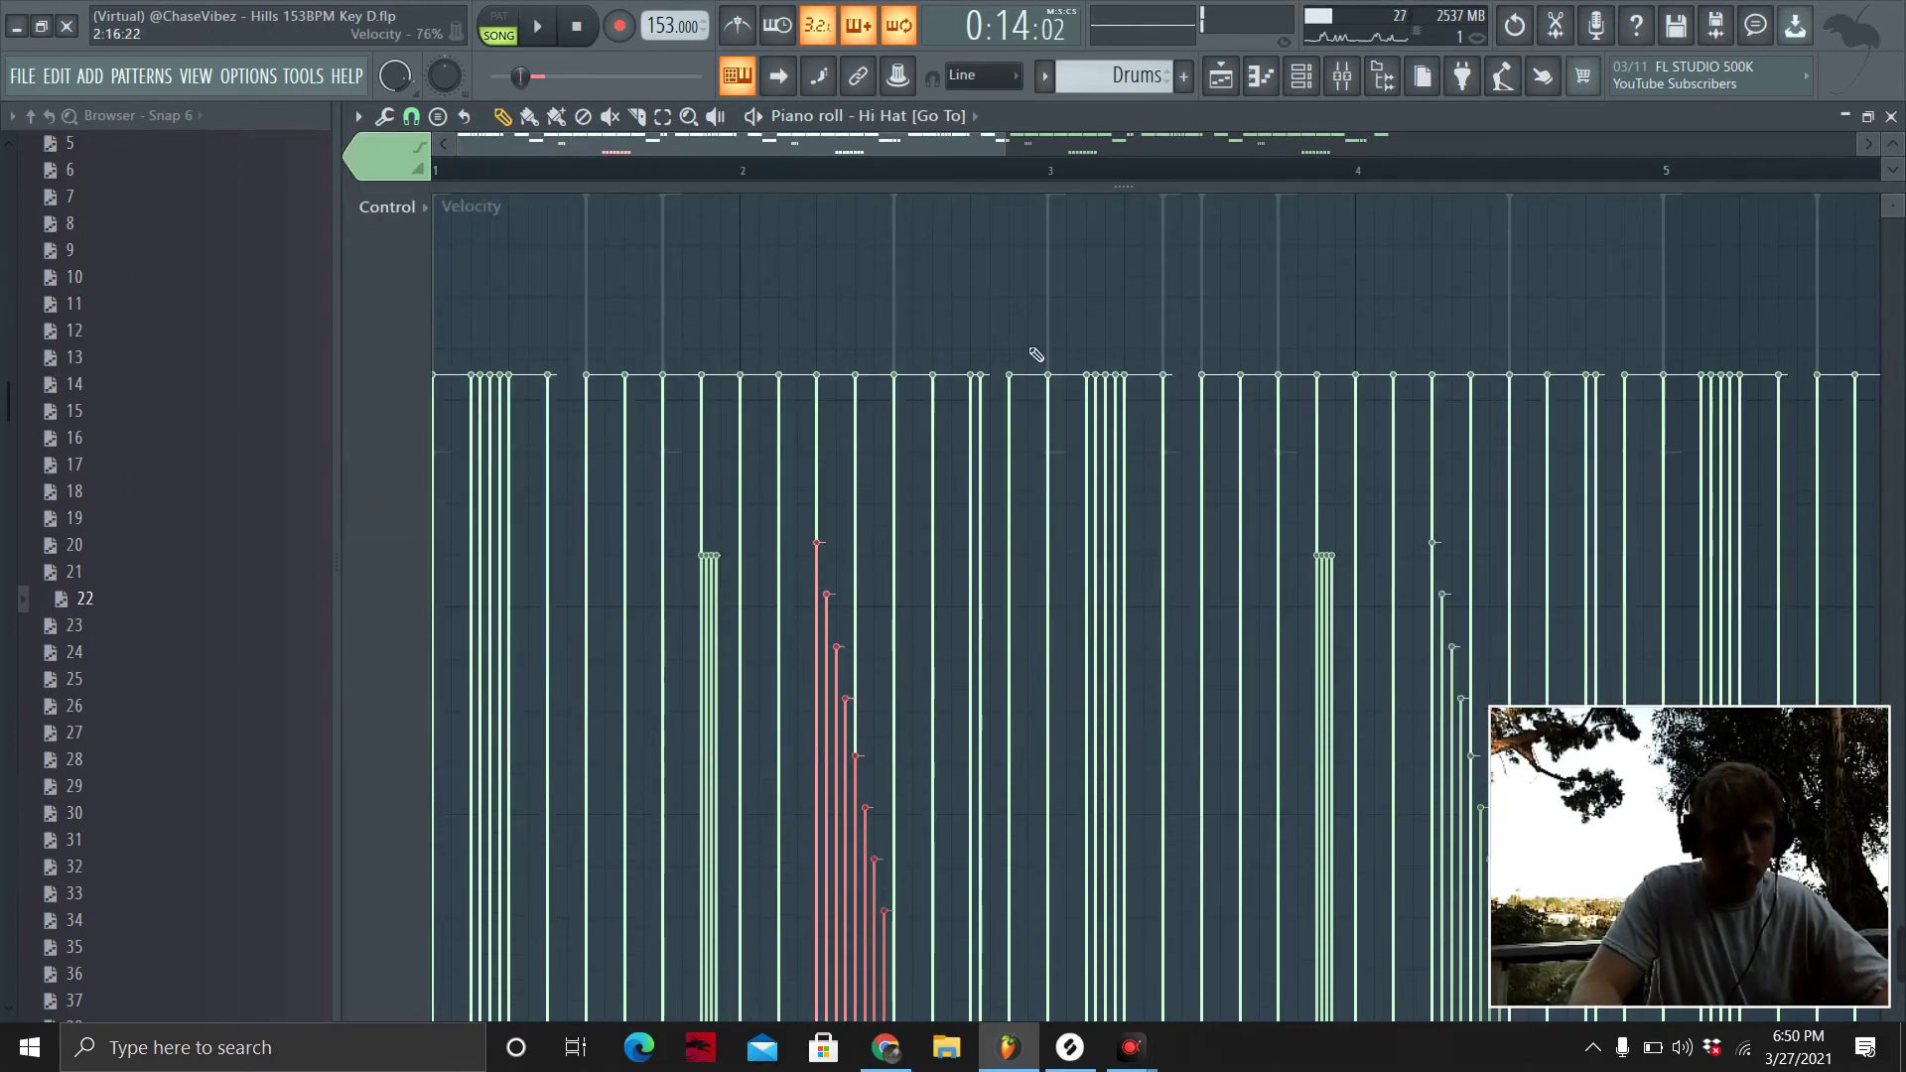
{"action": "left_click_drag", "start_coordinate": [979, 198], "coordinate": [978, 737]}
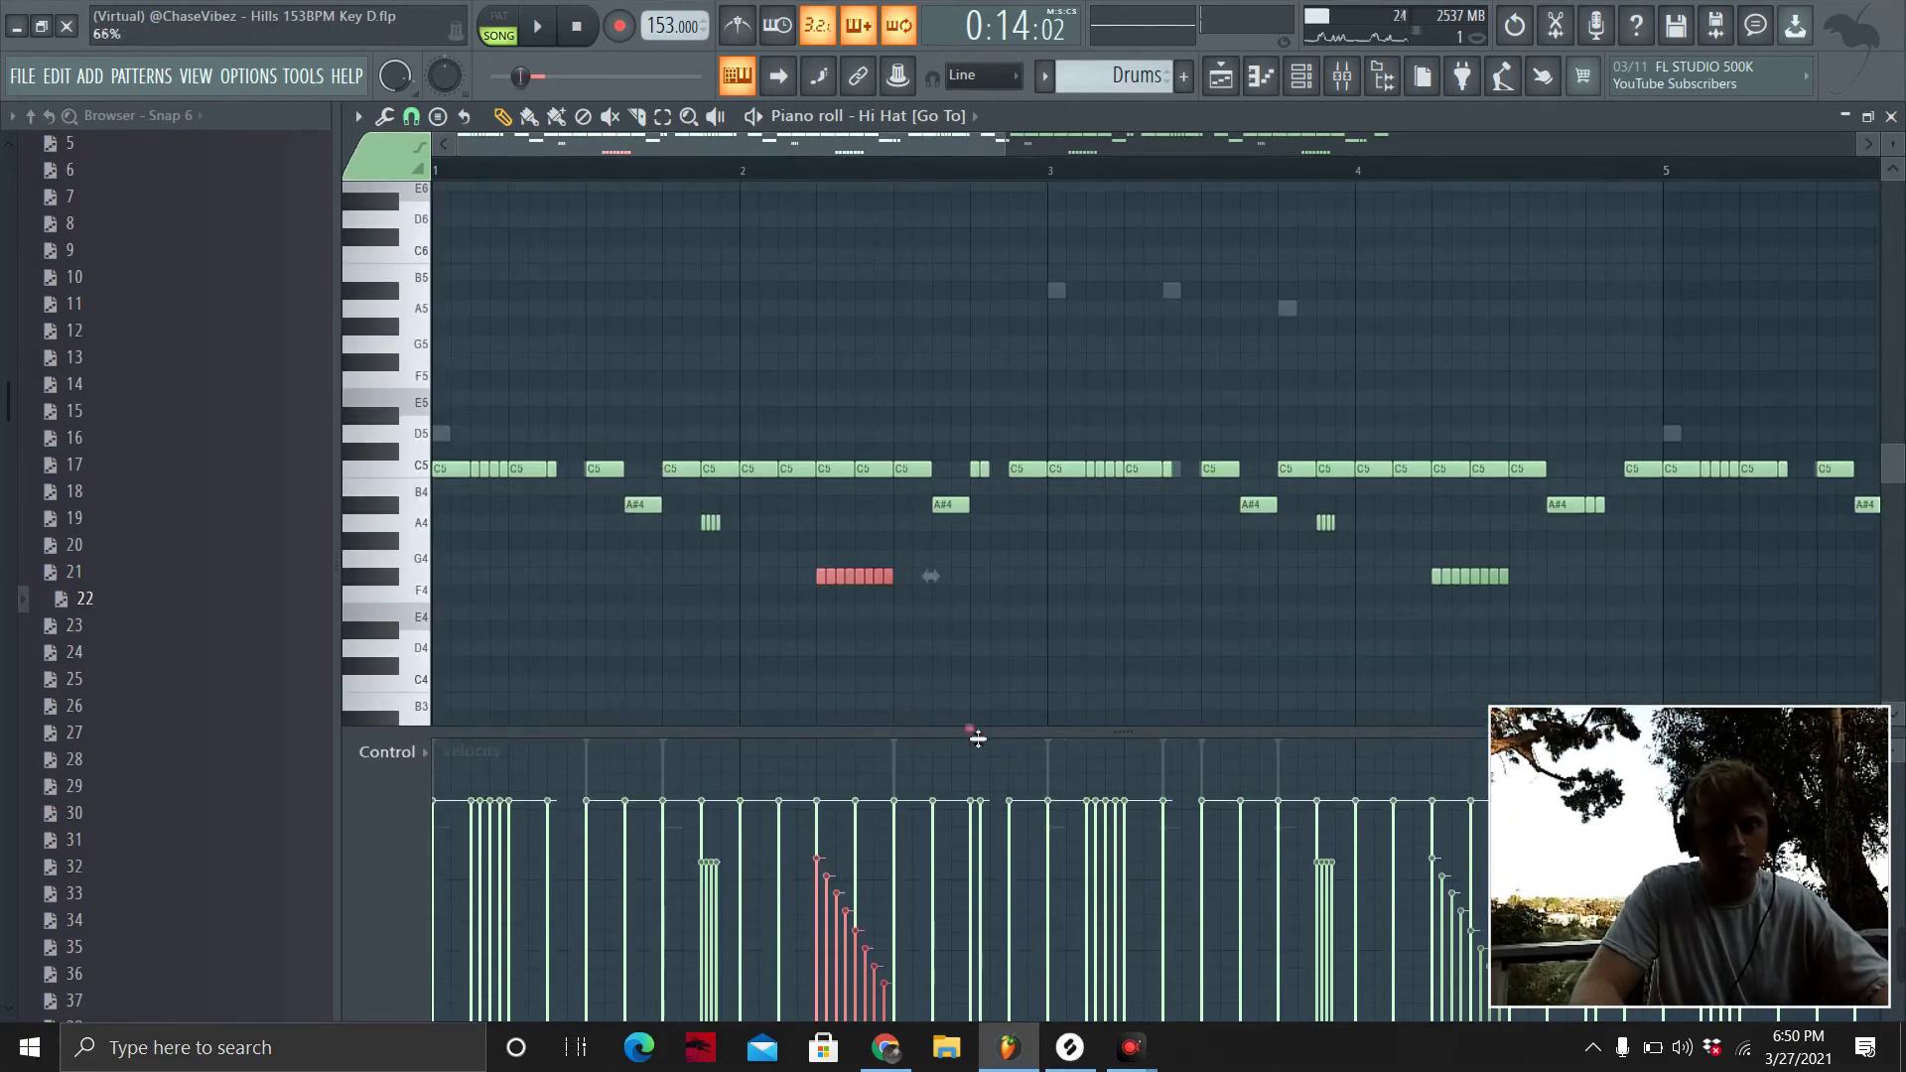
Review the full hi-hat pattern and select the chopped A#4 hits near the end of bar 4.
{"action": "scroll", "coordinate": [1031, 594], "scroll_direction": "down", "scroll_amount": 3}
{"action": "scroll", "coordinate": [901, 171], "scroll_direction": "down", "scroll_amount": 5}
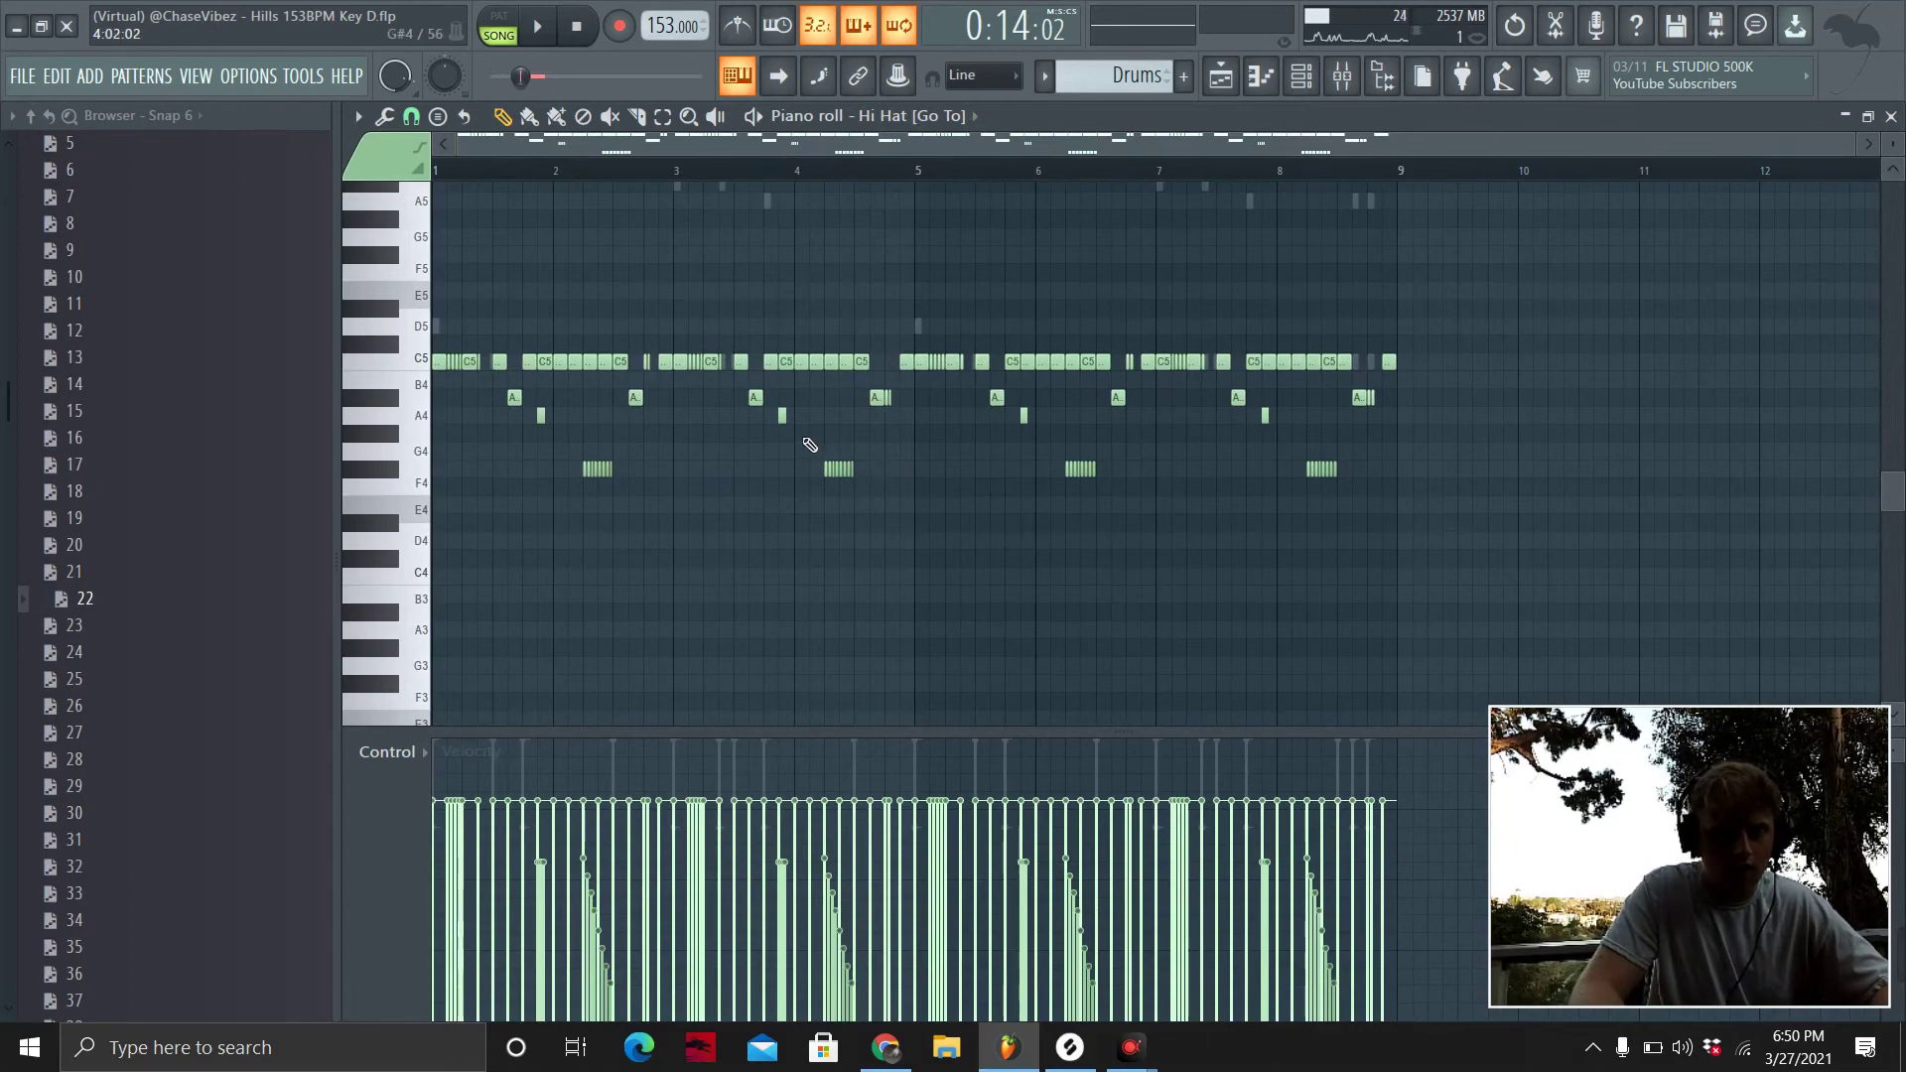
{"action": "scroll", "coordinate": [798, 172], "scroll_direction": "up", "scroll_amount": 3}
{"action": "left_click_drag", "start_coordinate": [508, 423], "coordinate": [649, 358]}
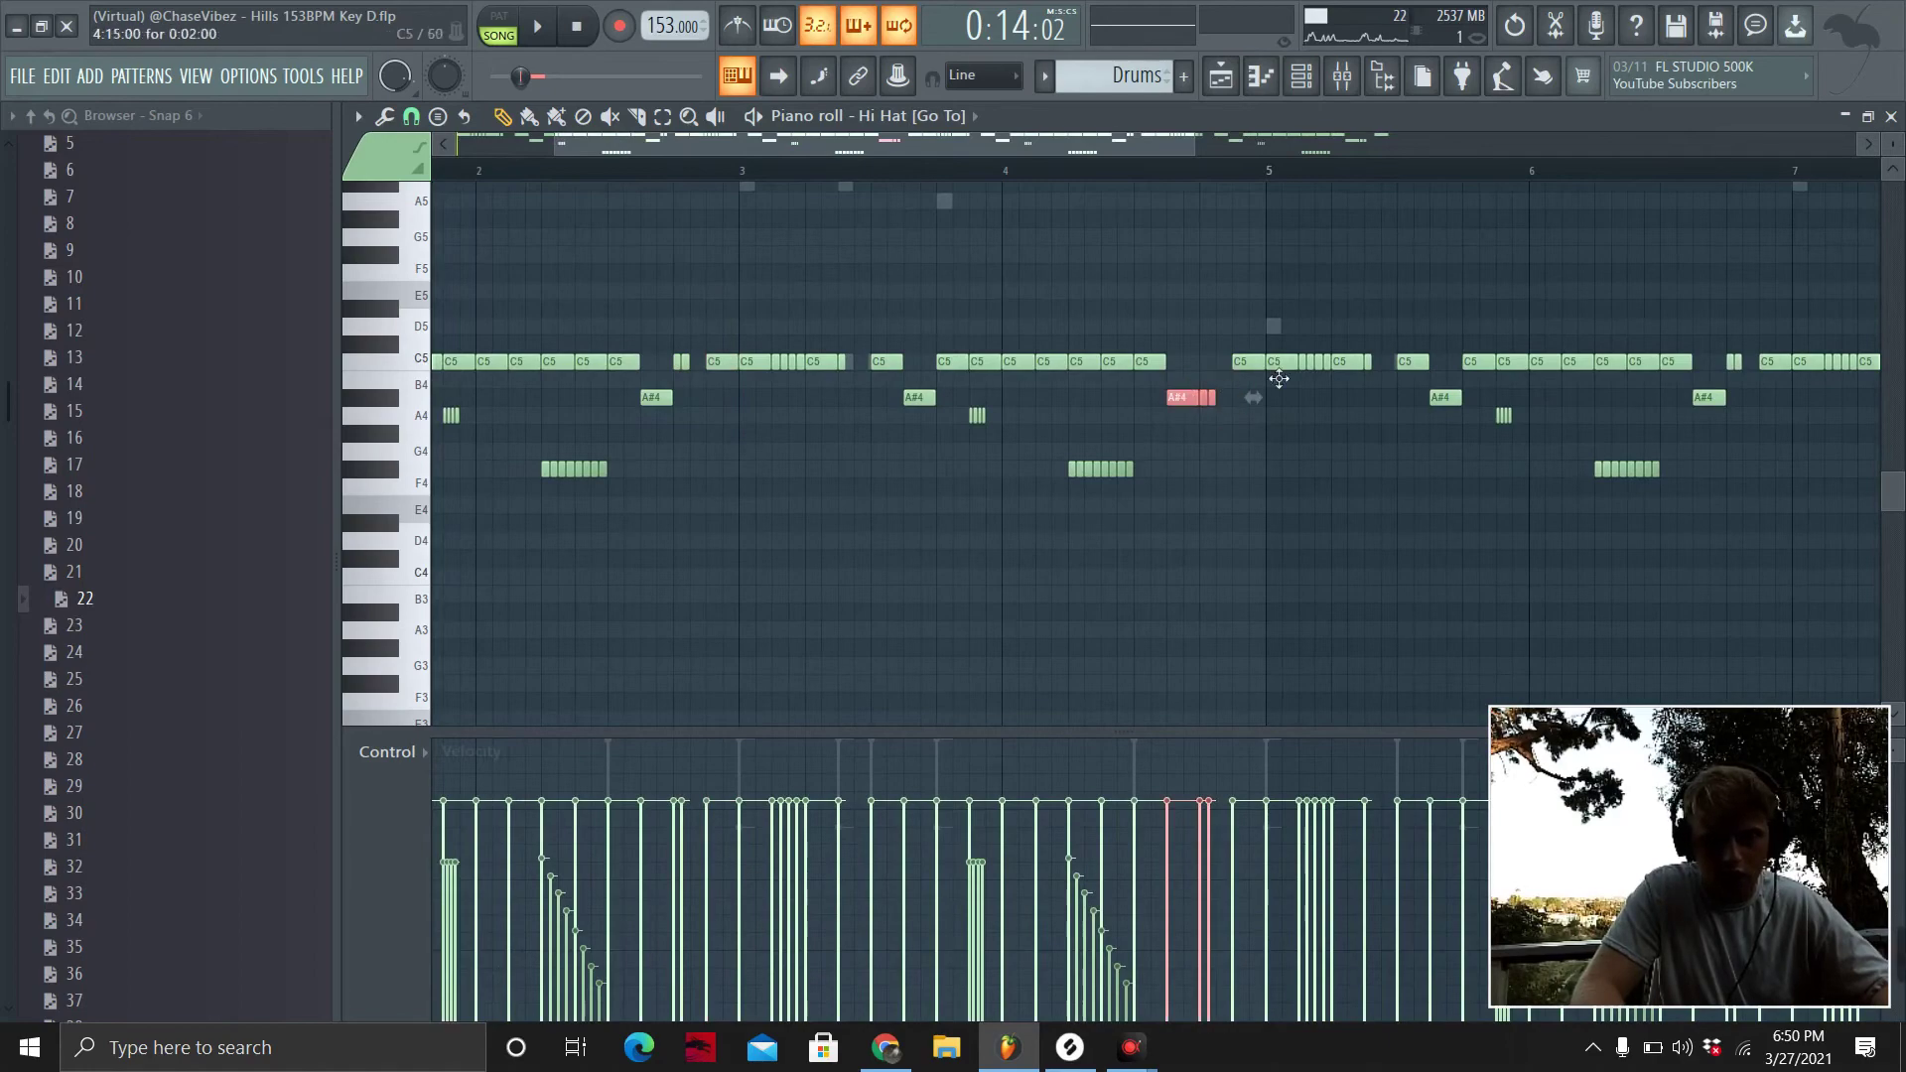
{"action": "scroll", "coordinate": [1196, 175], "scroll_direction": "down", "scroll_amount": 3}
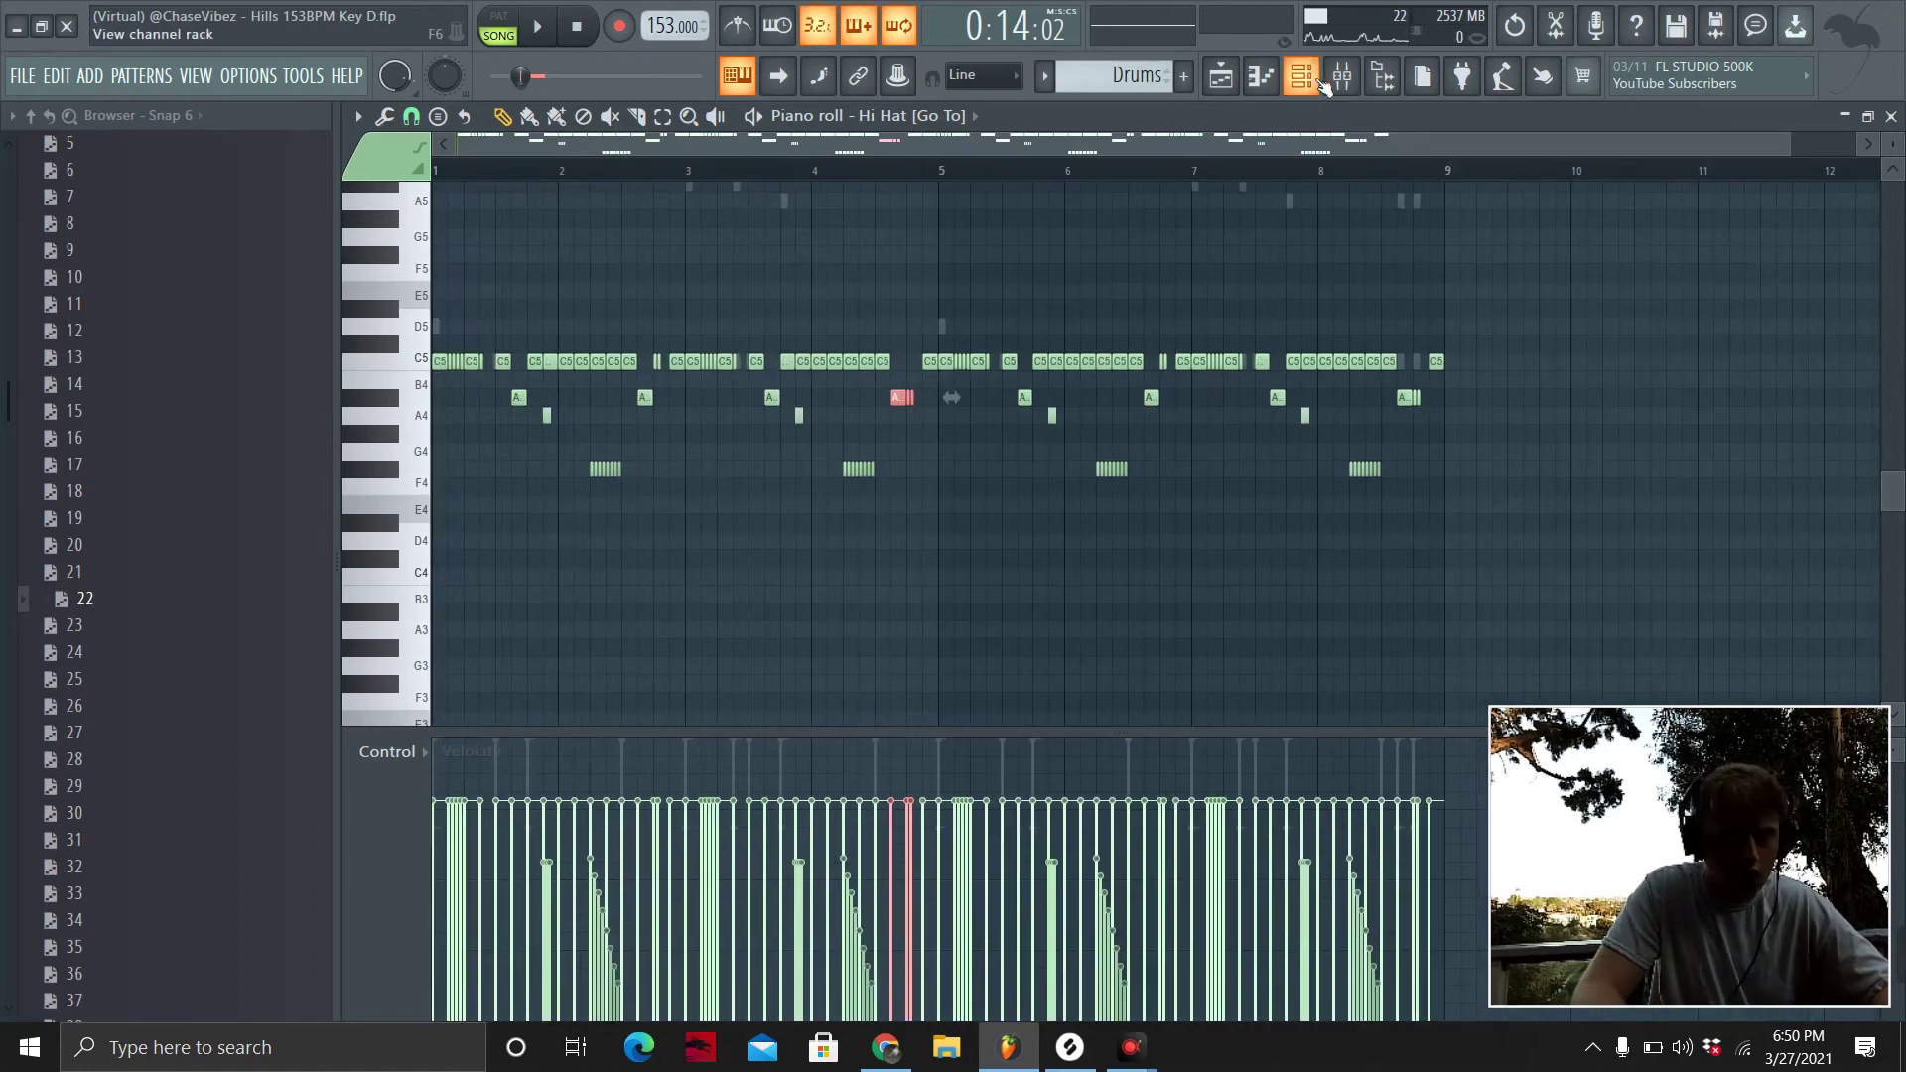
Add C5 snare hits near the ends of bars 2 and 4 at full velocity and preview them.
{"action": "key", "text": "F6"}
{"action": "left_click", "coordinate": [1197, 211]}
{"action": "right_click", "coordinate": [752, 562]}
{"action": "left_click", "coordinate": [792, 567]}
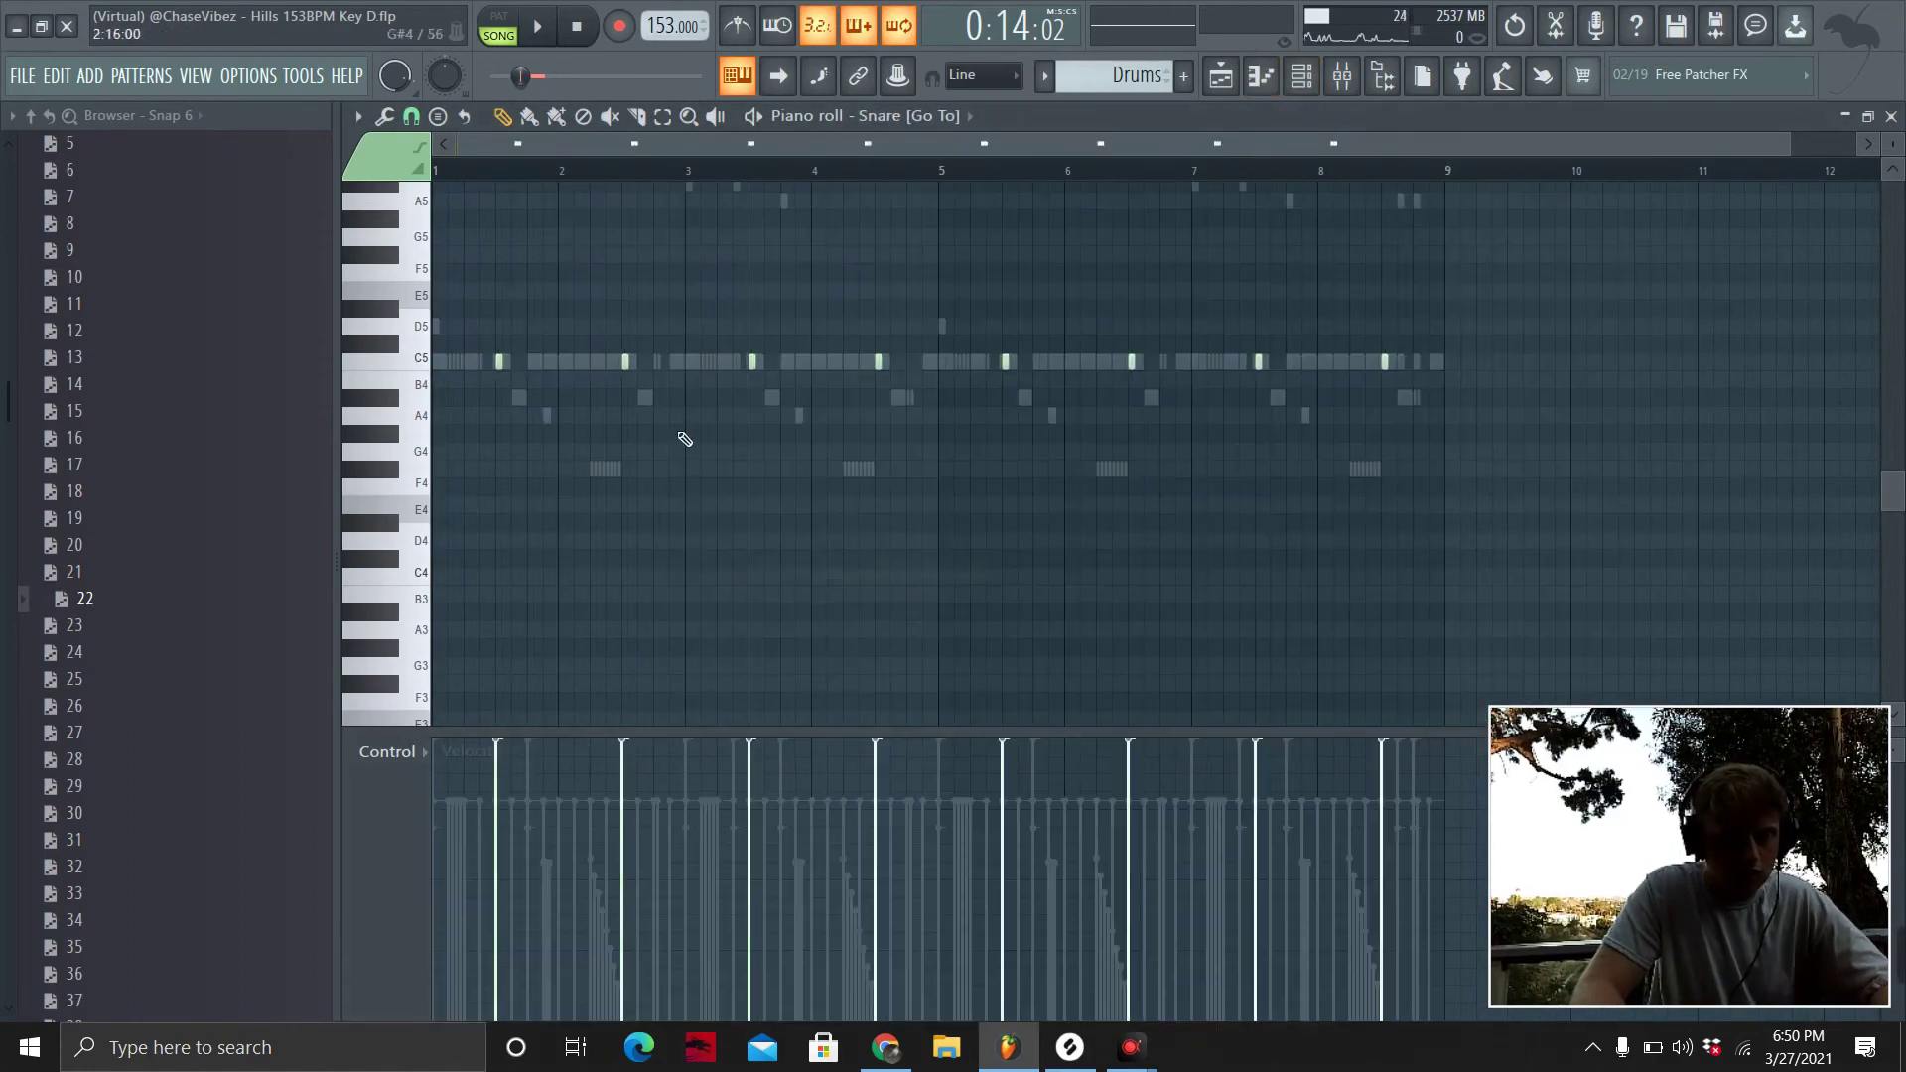
{"action": "key", "text": "space"}
{"action": "left_click", "coordinate": [673, 363]}
{"action": "left_click", "coordinate": [926, 361]}
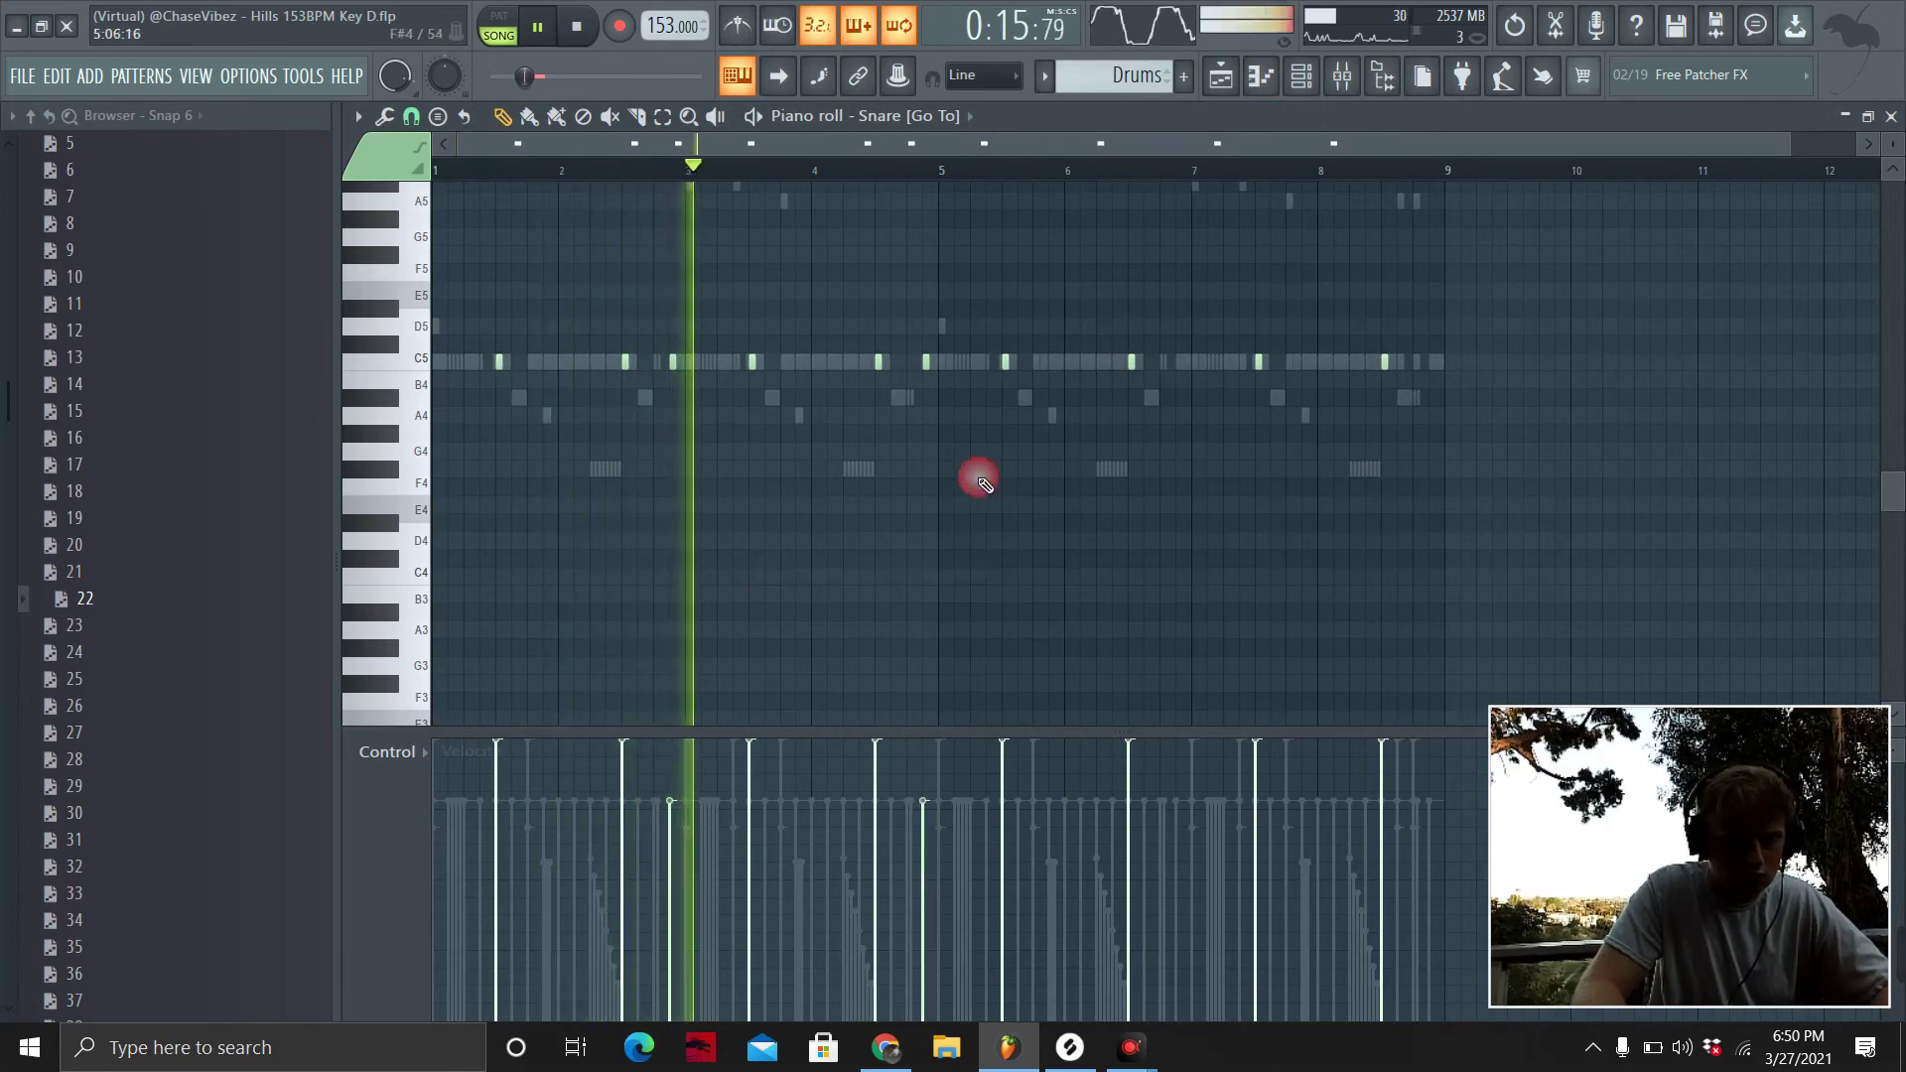
{"action": "key", "text": "space"}
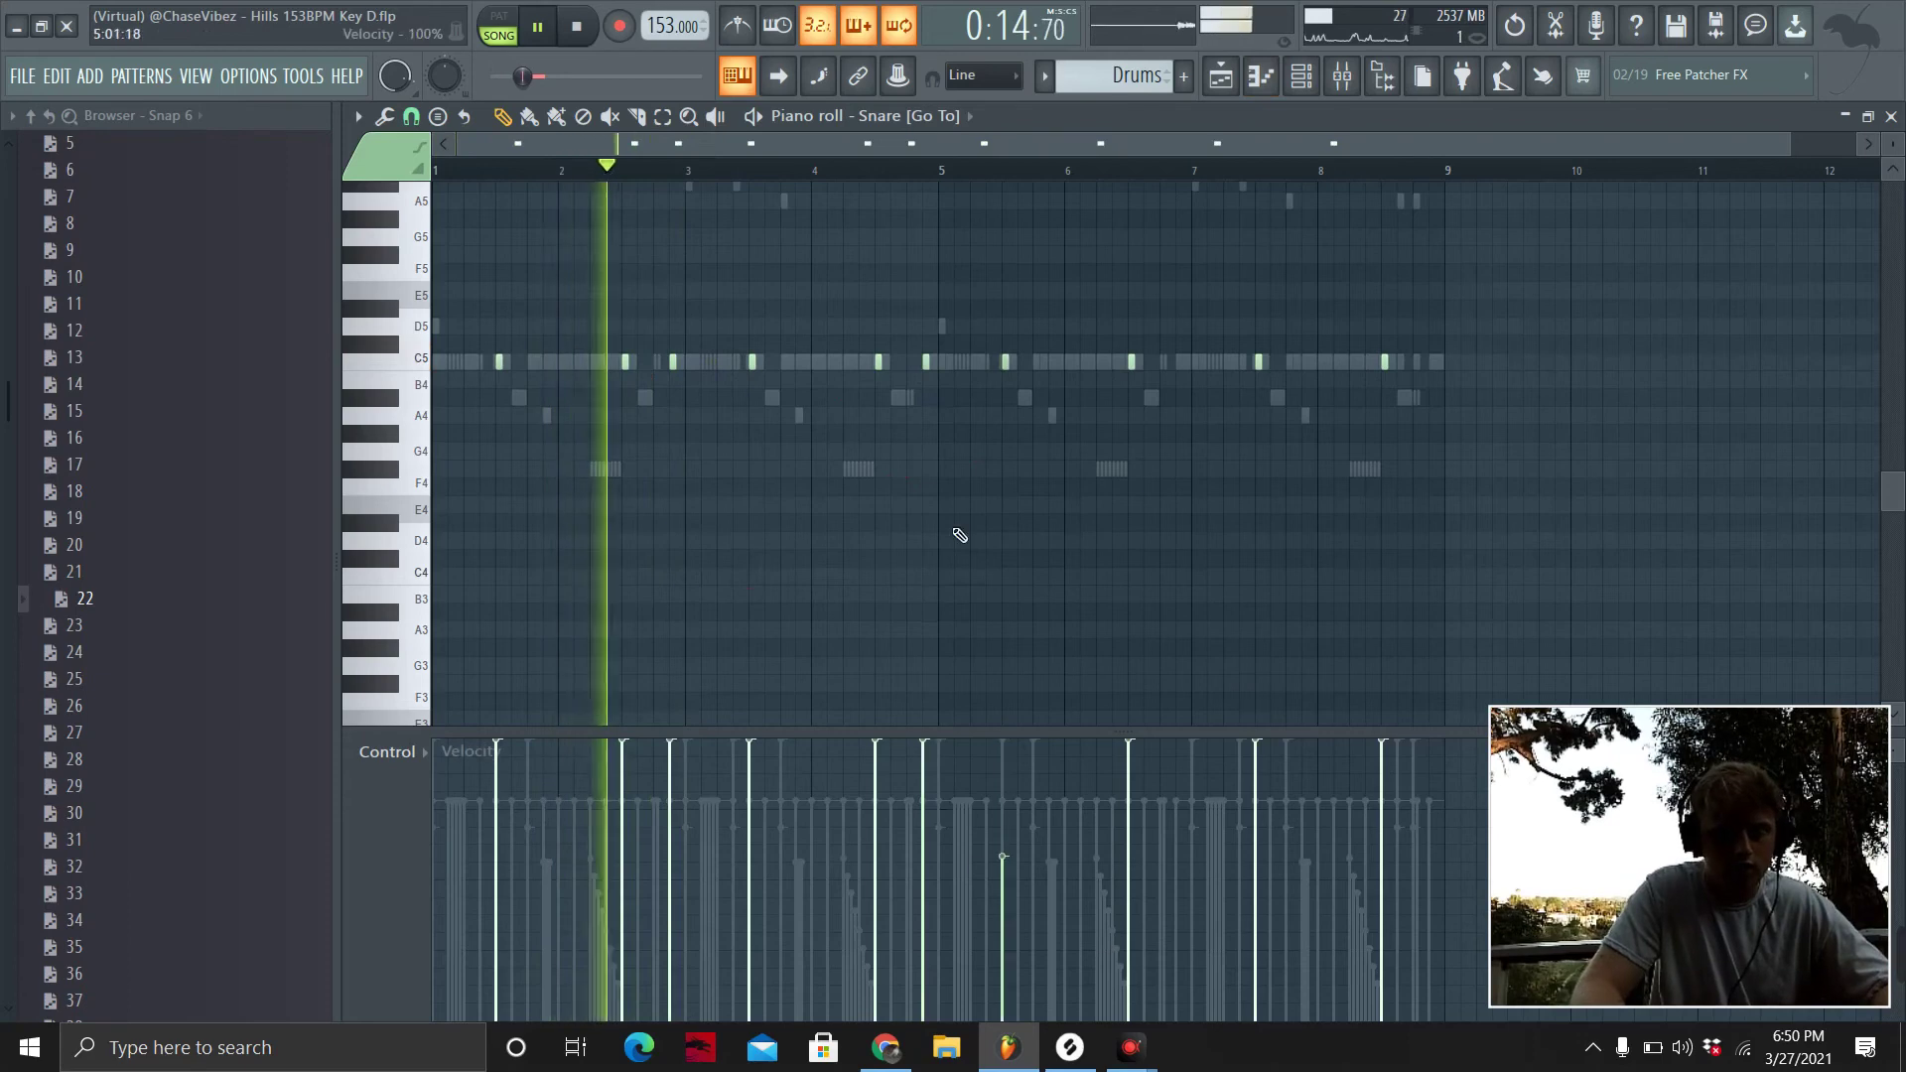
Delete the snare hits in bars 5 to 8 and duplicate the first four bars of snares in their place.
{"action": "left_click_drag", "start_coordinate": [1518, 568], "coordinate": [993, 260]}
{"action": "key", "text": "Delete"}
{"action": "left_click_drag", "start_coordinate": [950, 175], "coordinate": [437, 175]}
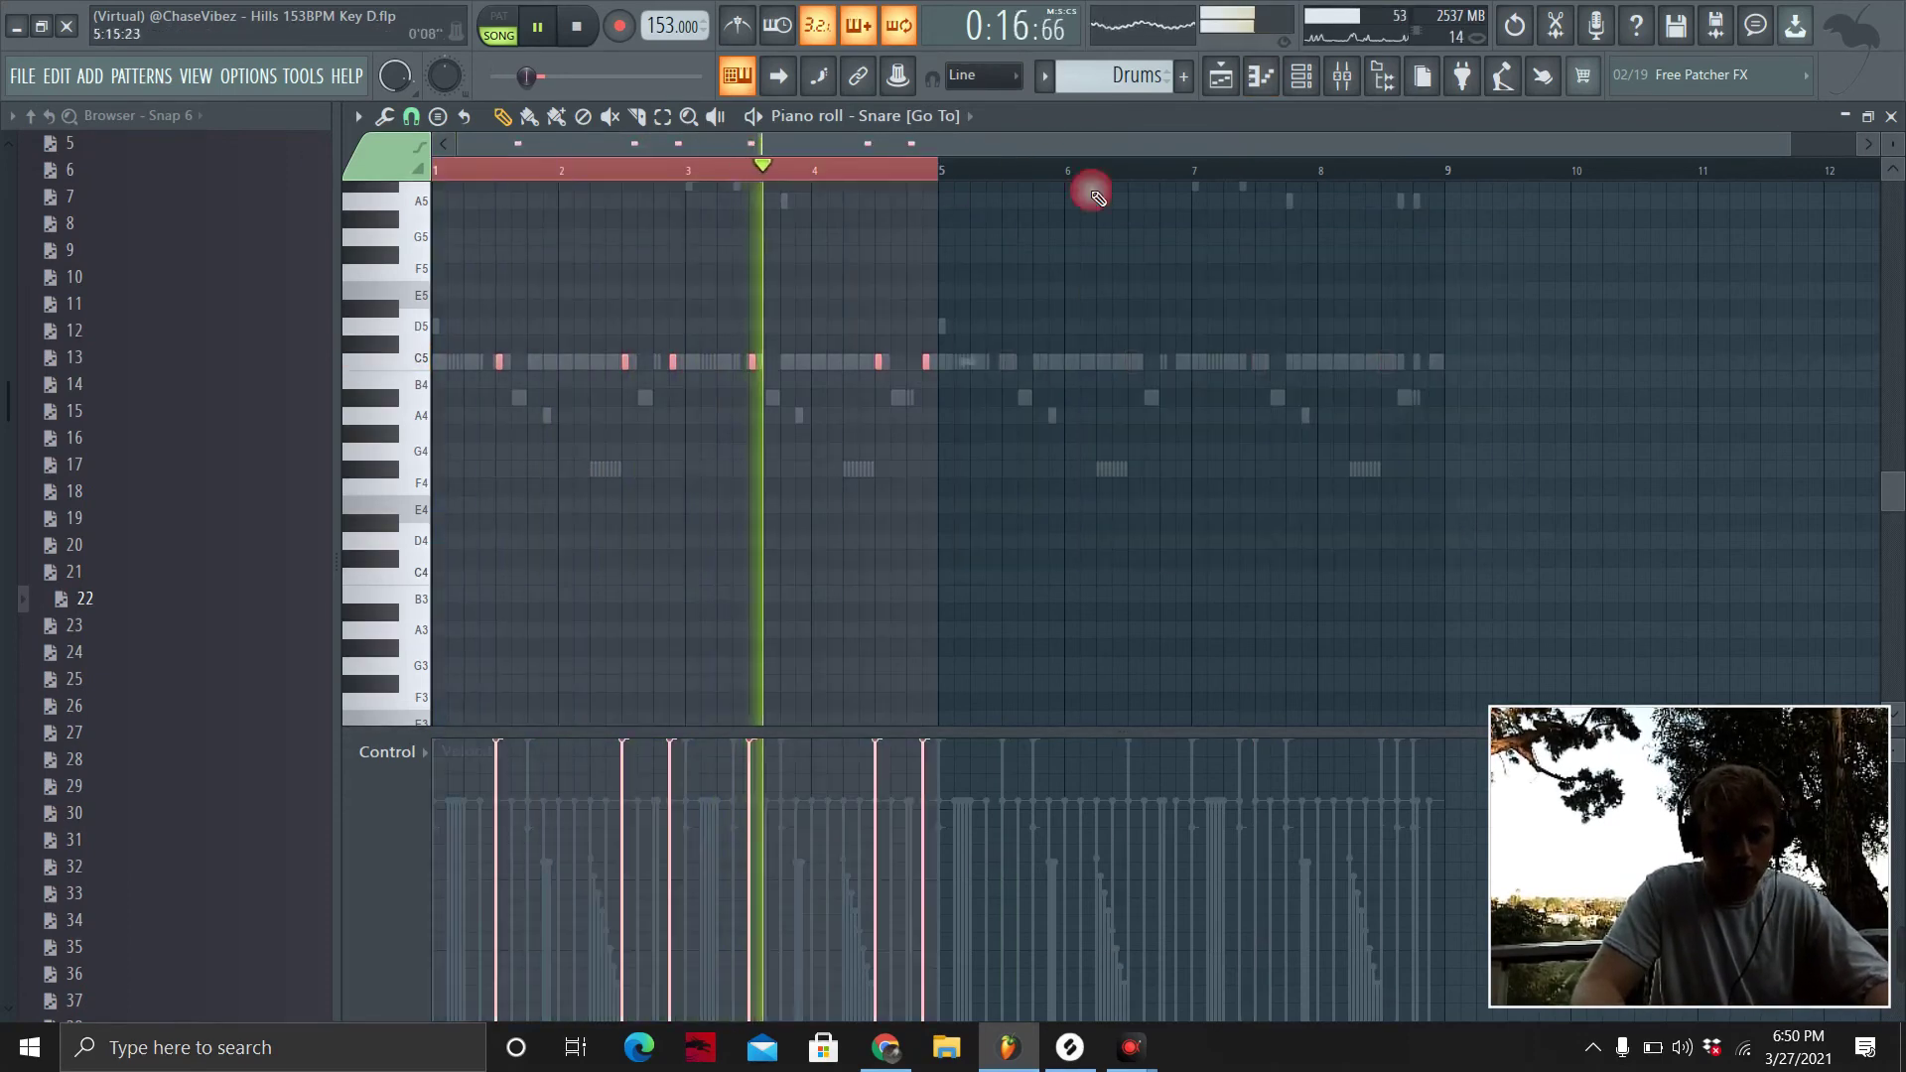
{"action": "key", "text": "ctrl+b"}
{"action": "left_click", "coordinate": [1076, 174], "text": "ctrl"}
{"action": "scroll", "coordinate": [1288, 305], "scroll_direction": "down", "scroll_amount": 1}
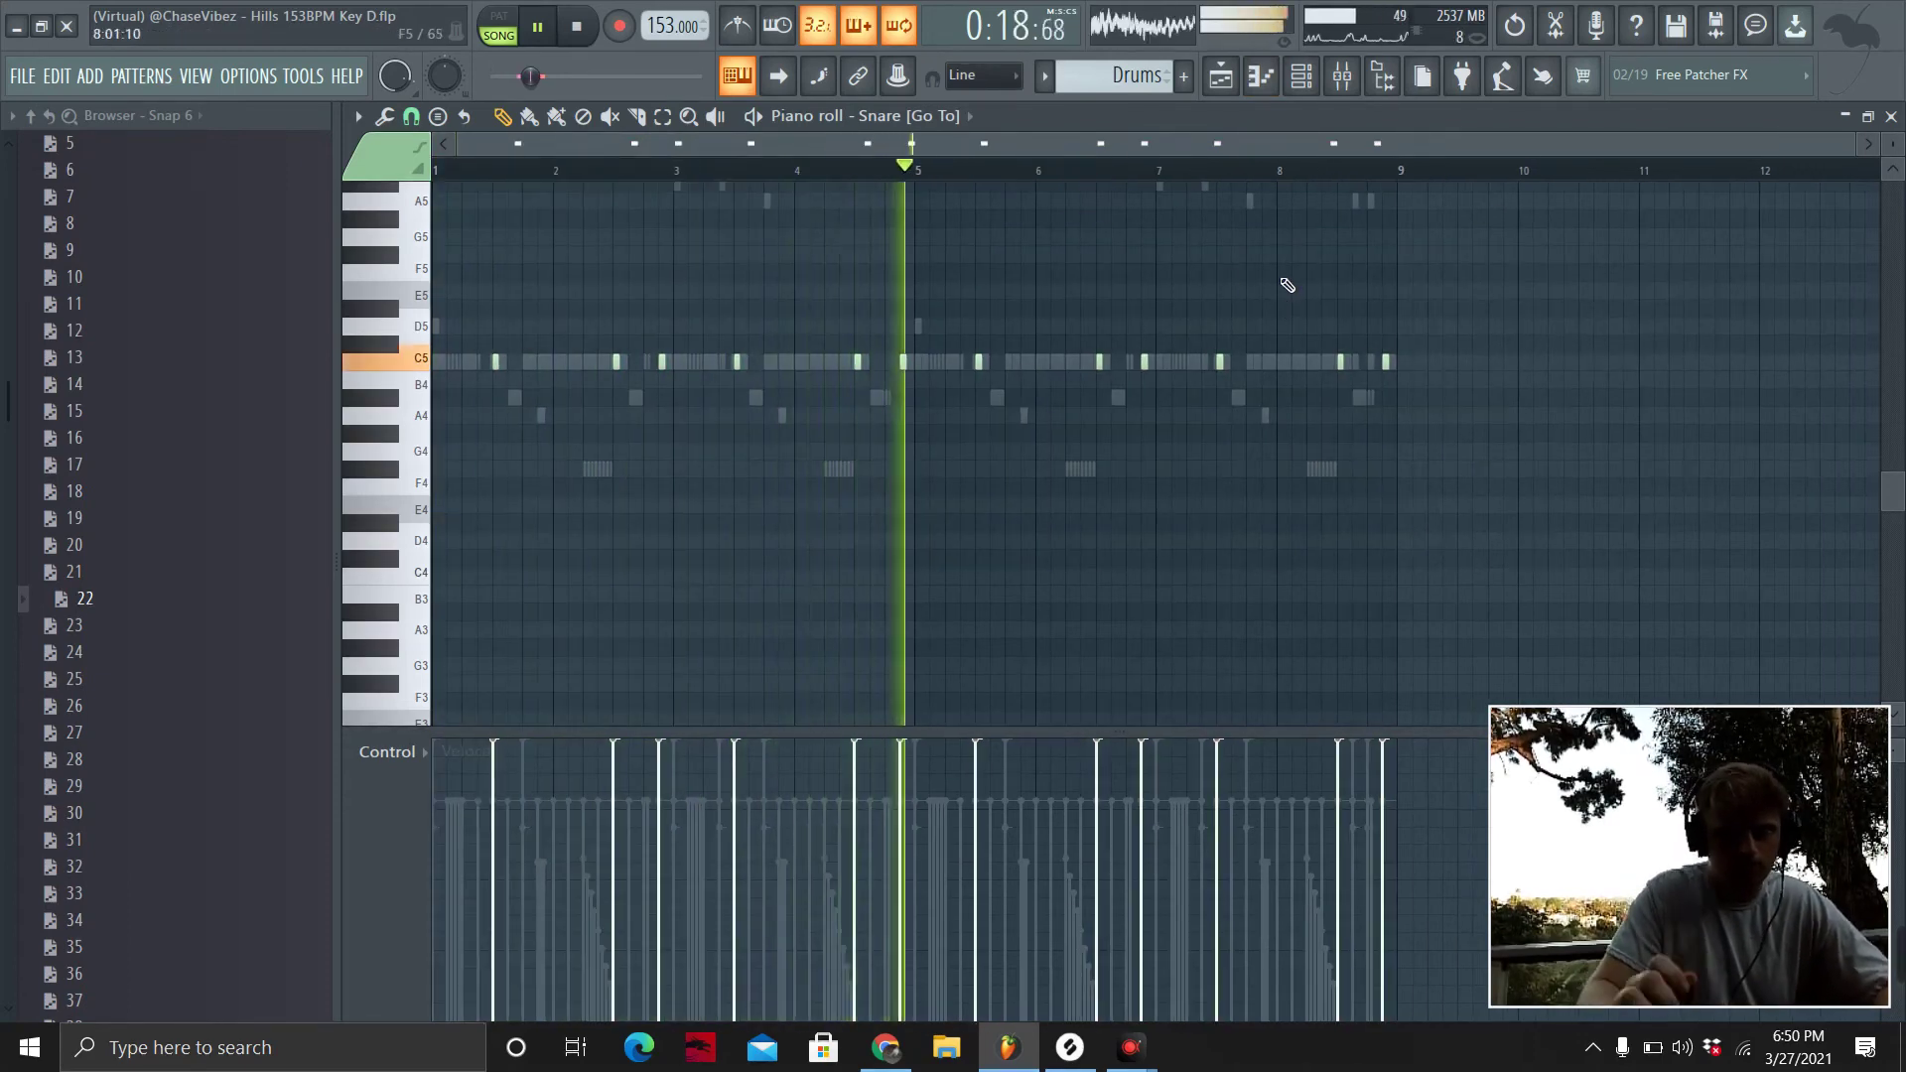
{"action": "key", "text": "space"}
Check the opening hi-hat roll in bar 1 and place an open hat hit on step 5.
{"action": "left_click", "coordinate": [1298, 77]}
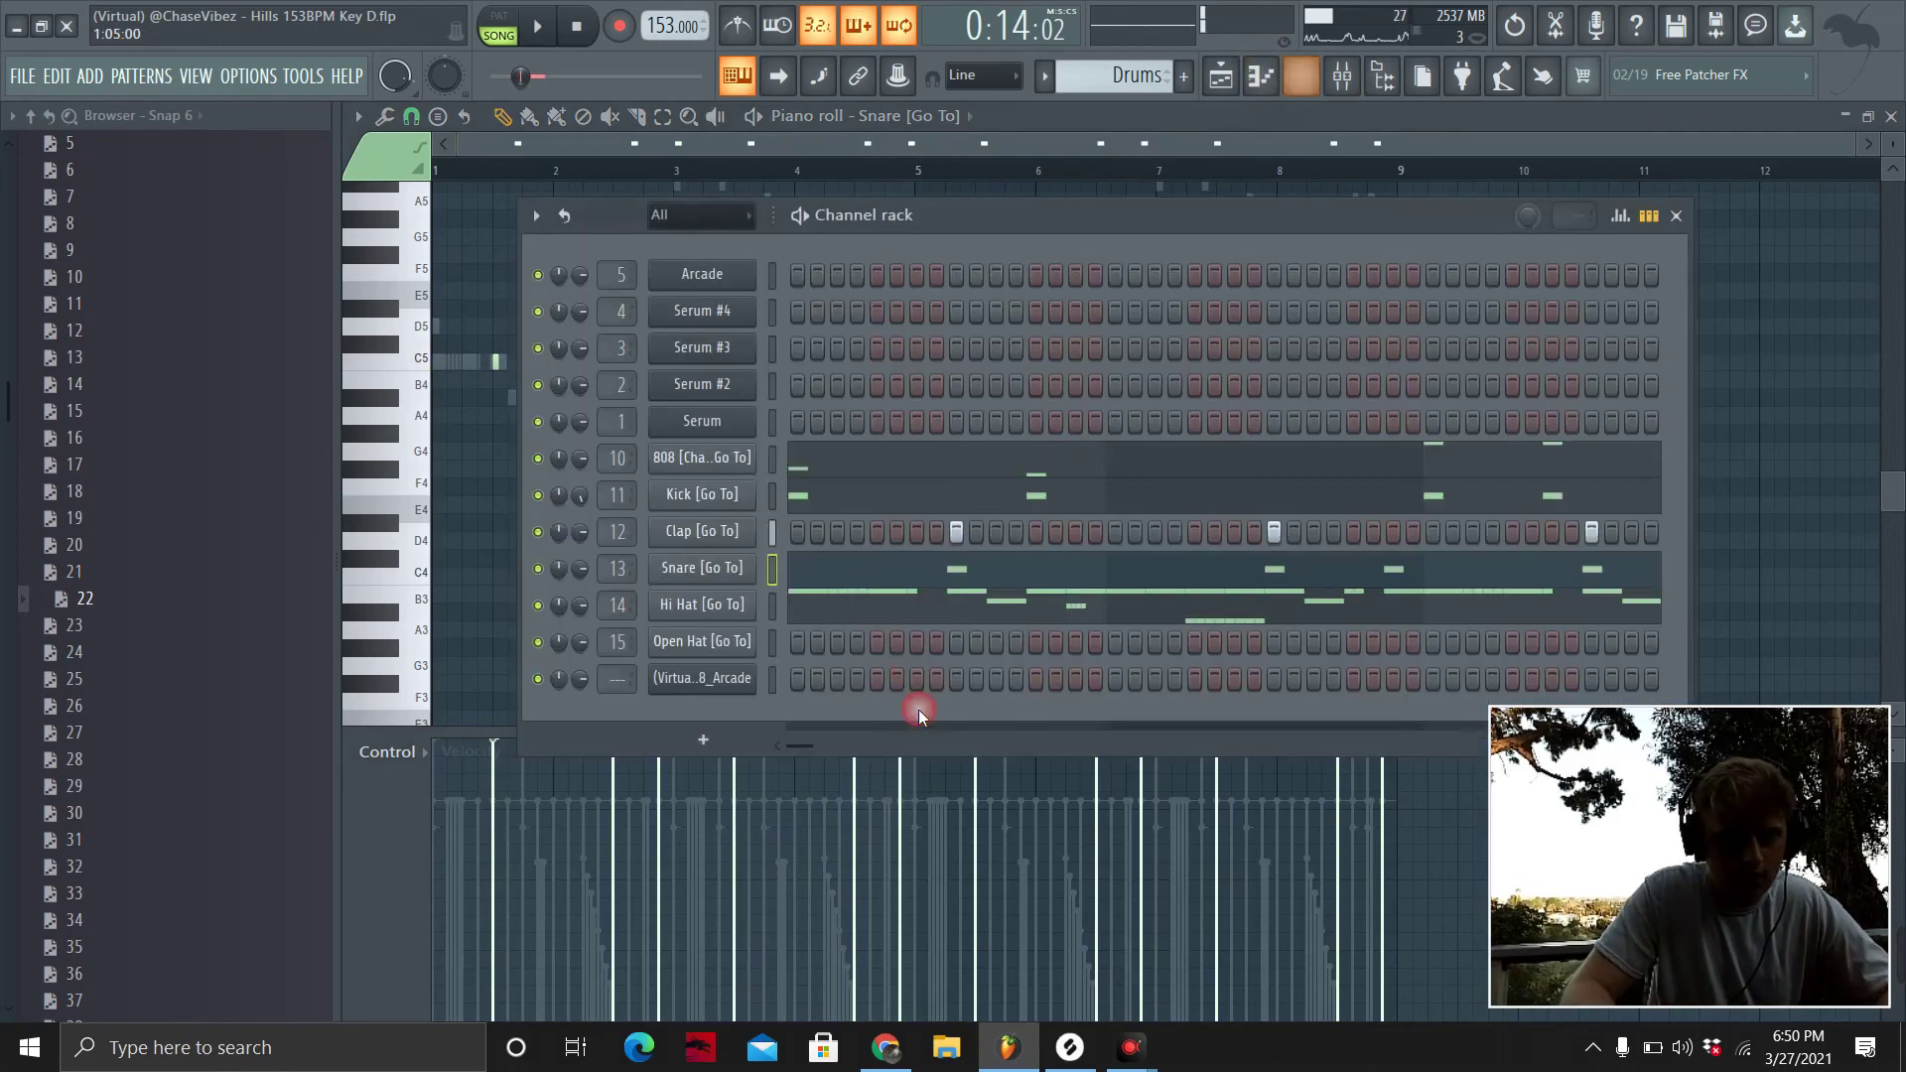
{"action": "left_click", "coordinate": [863, 617]}
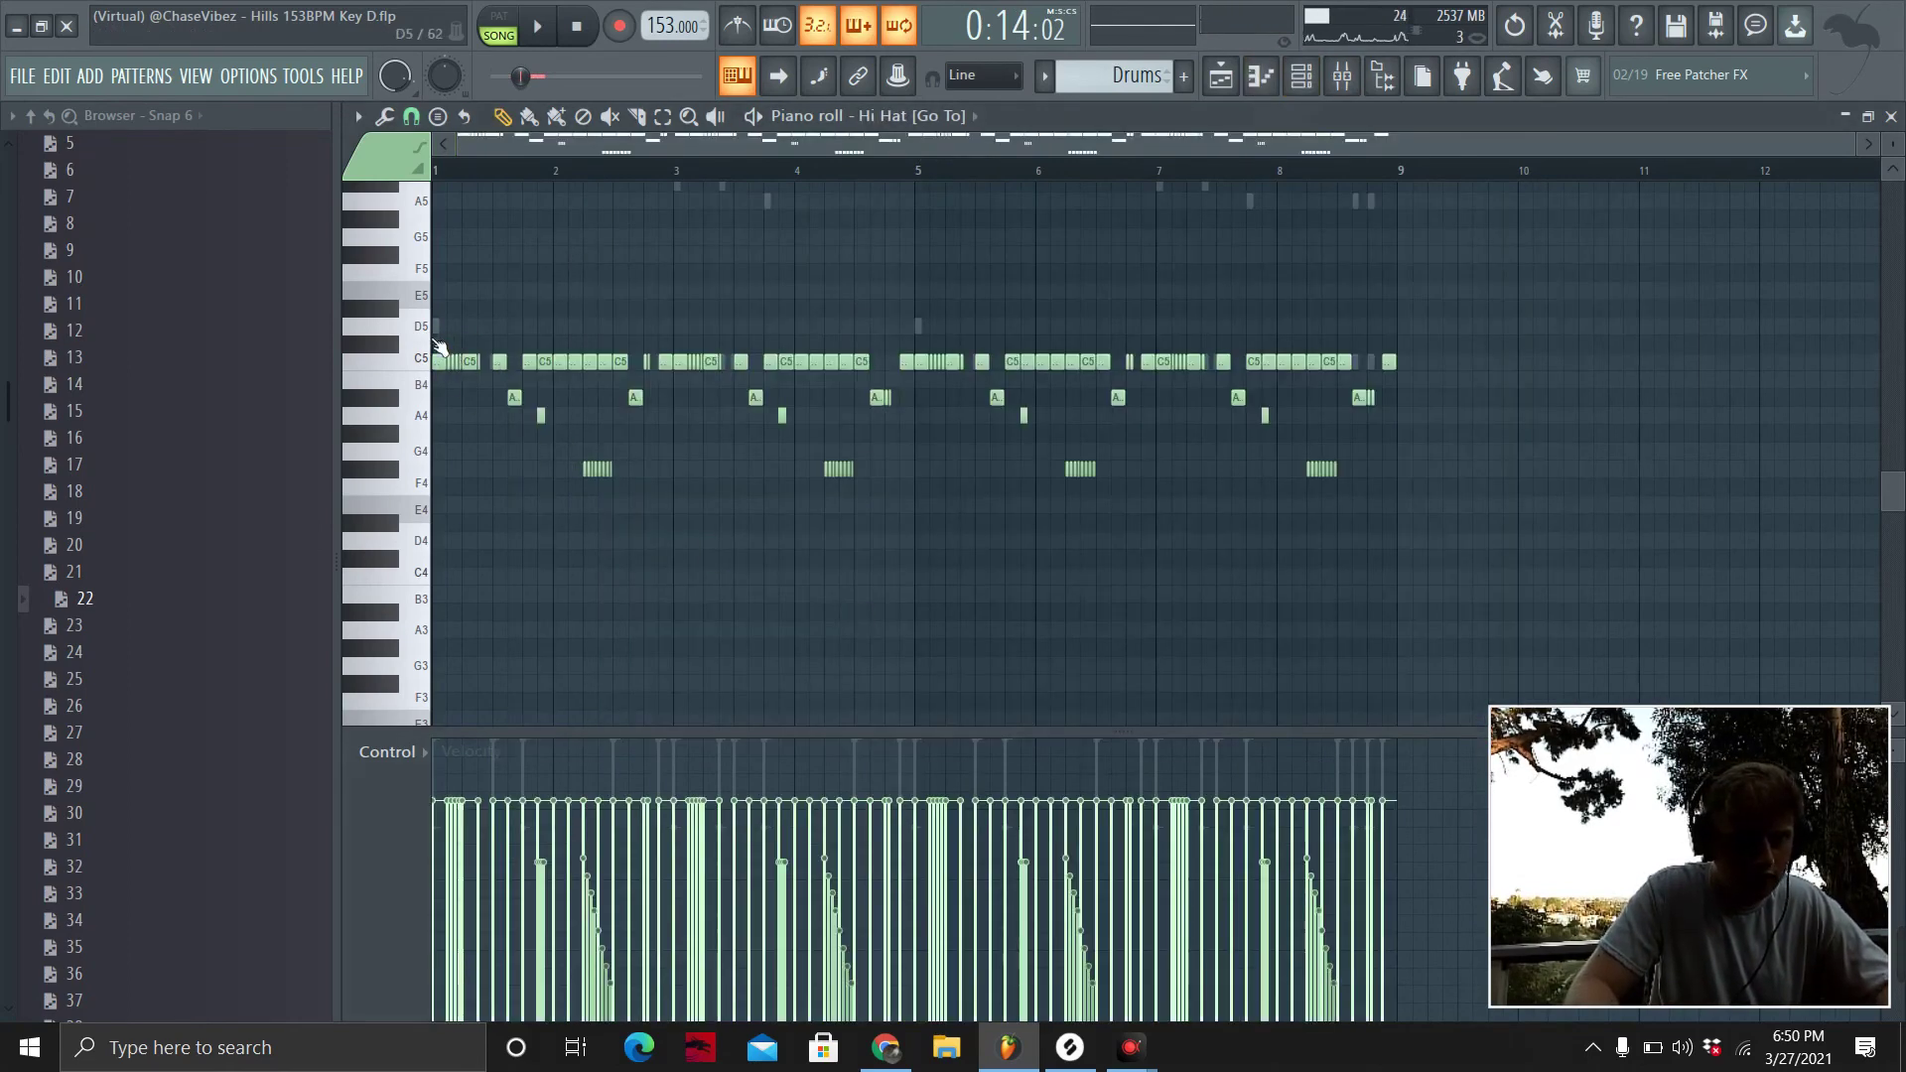
{"action": "left_click_drag", "start_coordinate": [464, 378], "coordinate": [447, 355]}
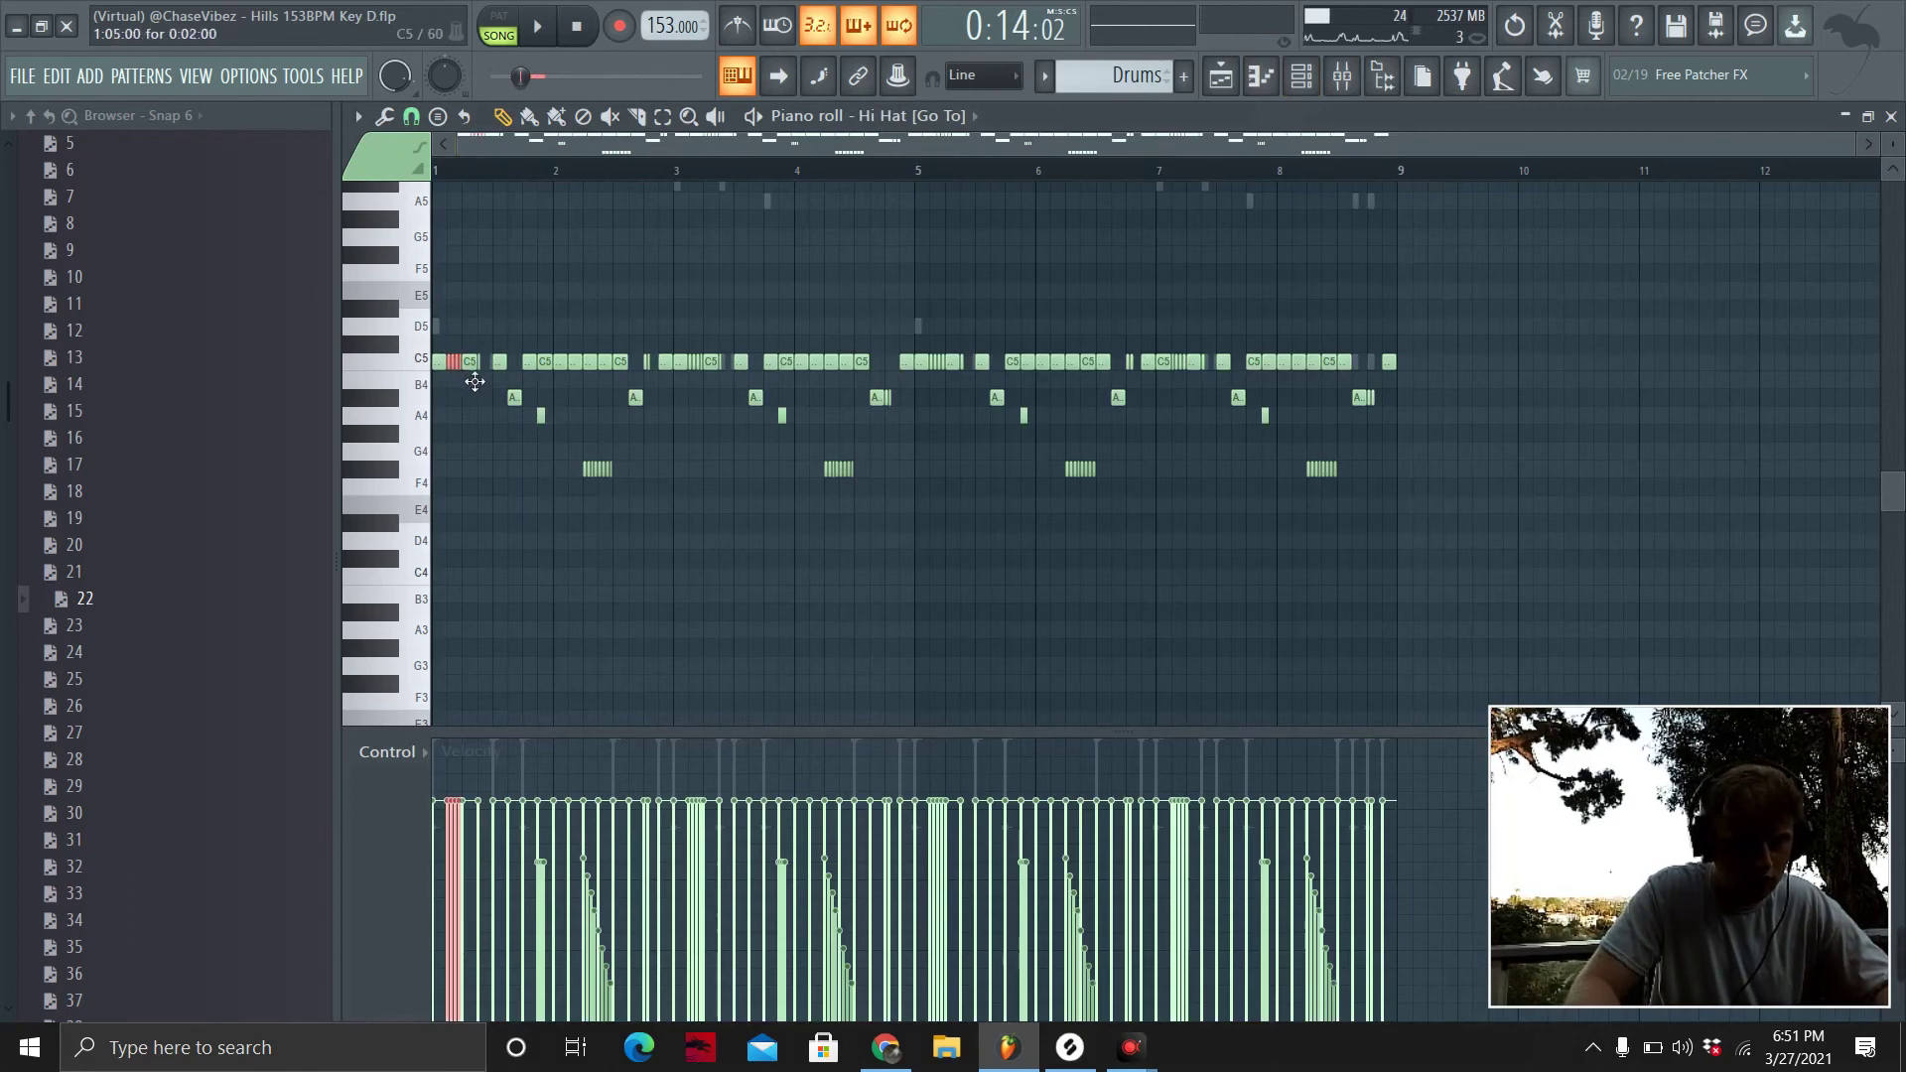
{"action": "left_click", "coordinate": [1257, 82]}
Replace the open hat channel's sample with Open Hat [Wheezy Short Vibez] from the drum kit's Open Hats folder.
{"action": "scroll", "coordinate": [139, 588], "scroll_direction": "up", "scroll_amount": 10}
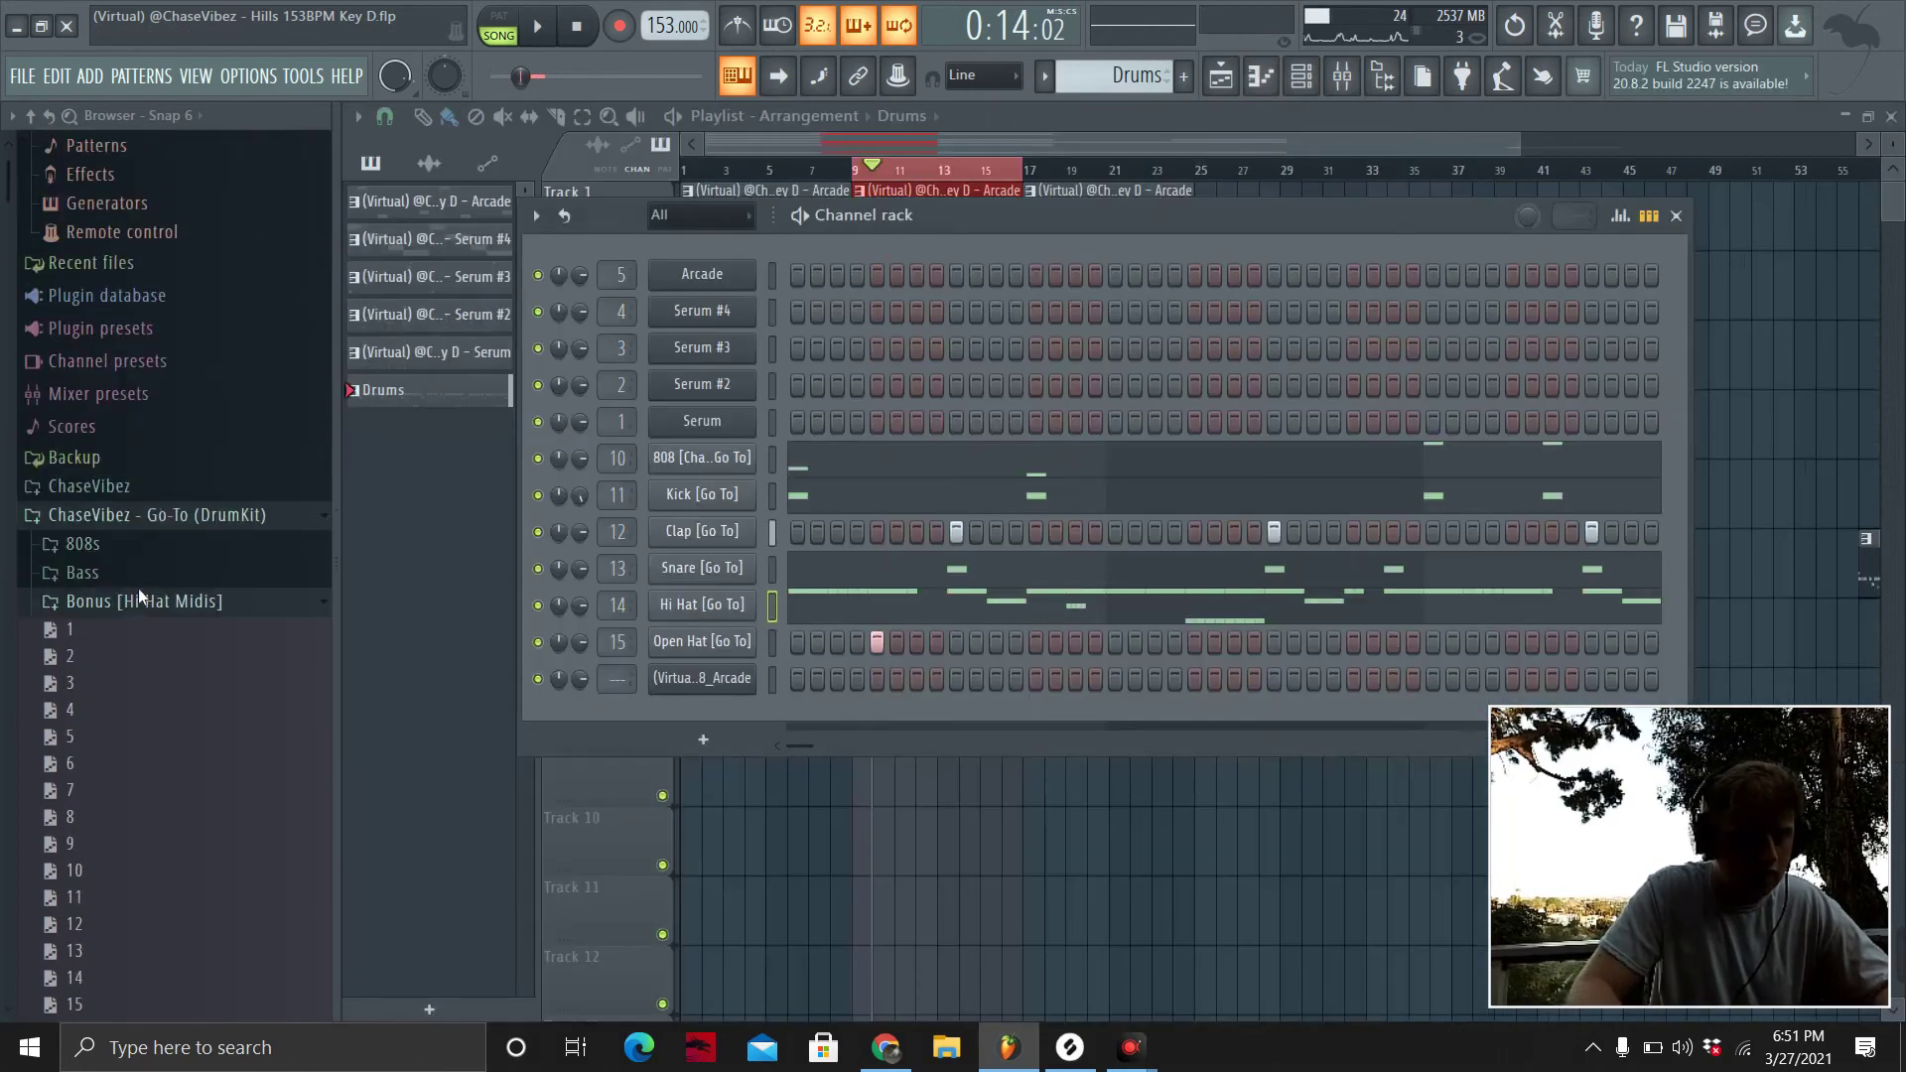
{"action": "left_click", "coordinate": [169, 633]}
{"action": "scroll", "coordinate": [169, 636], "scroll_direction": "down", "scroll_amount": 5}
{"action": "left_click", "coordinate": [159, 381]}
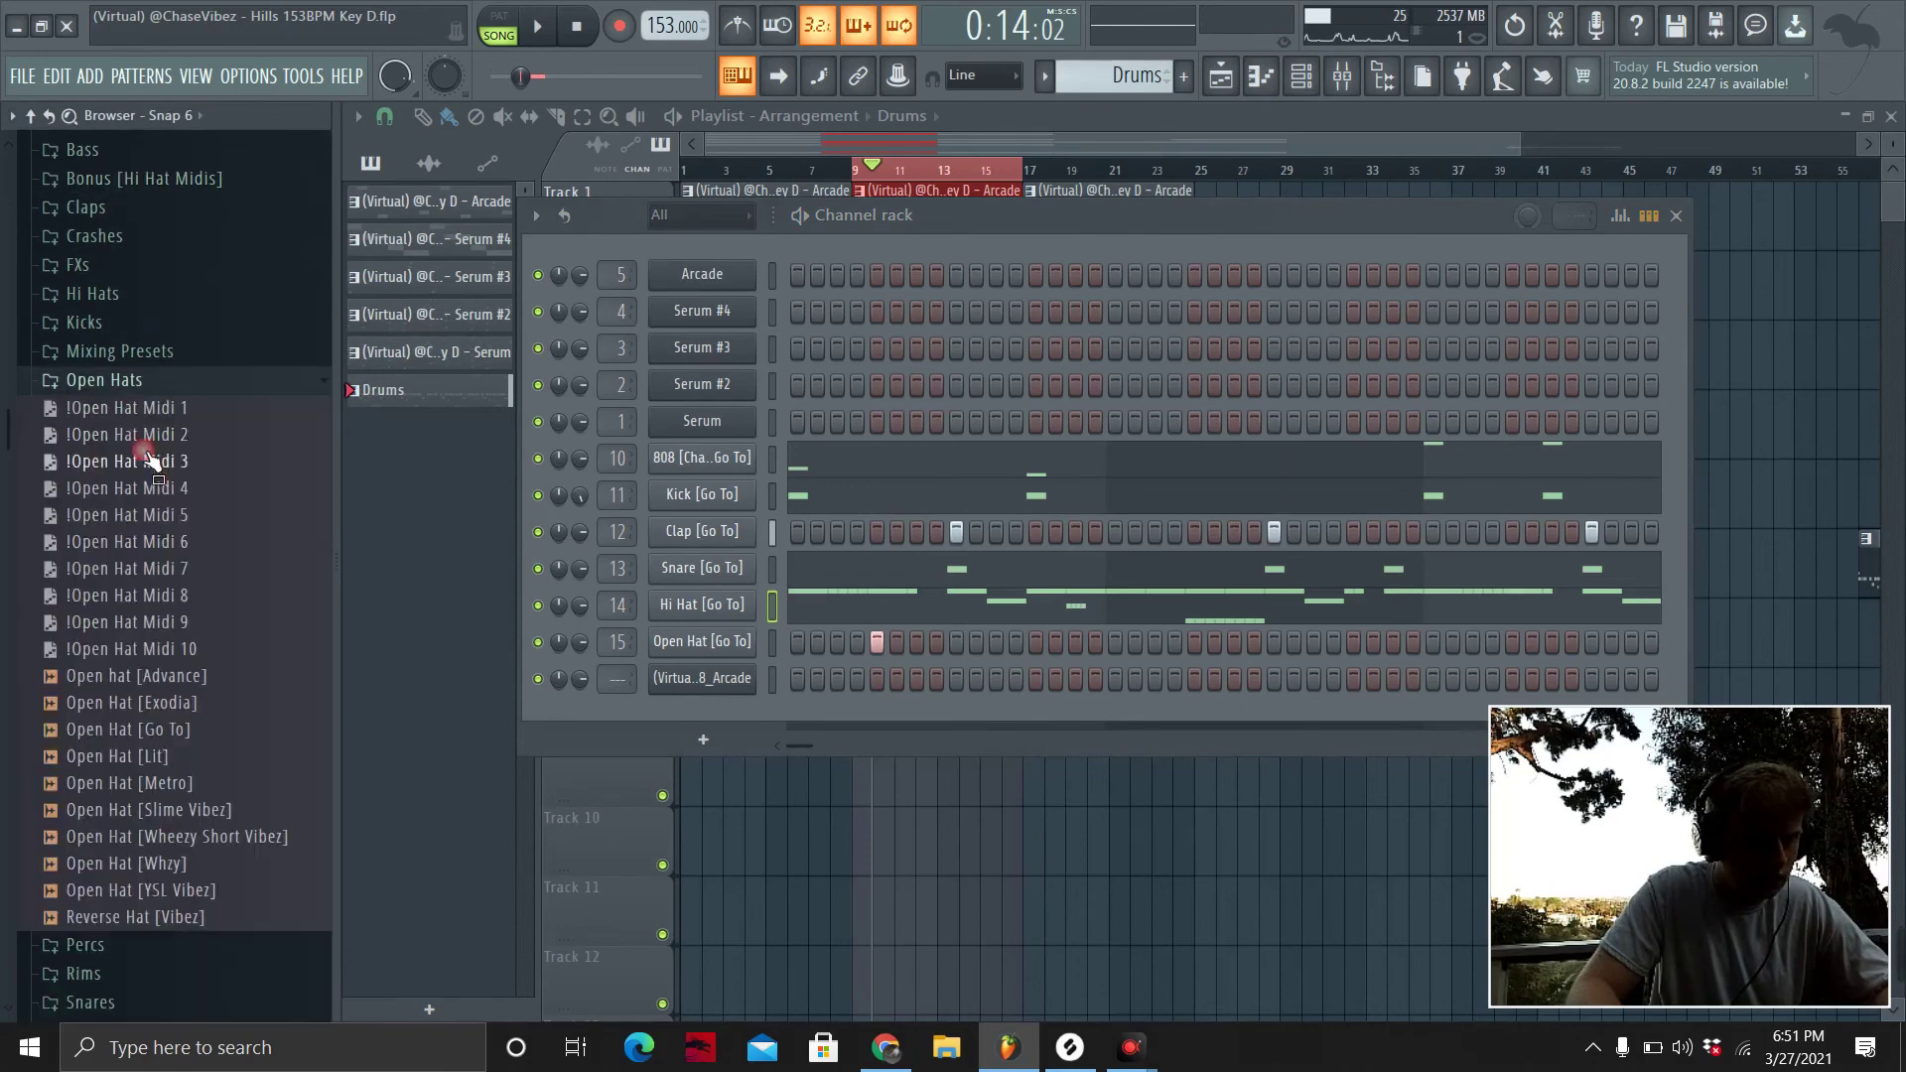
{"action": "left_click_drag", "start_coordinate": [219, 837], "coordinate": [751, 650]}
Repeat the open hat's C5 hit every two bars, in bars 3, 5 and 7, and clear the selection.
{"action": "right_click", "coordinate": [752, 651]}
{"action": "left_click", "coordinate": [794, 660]}
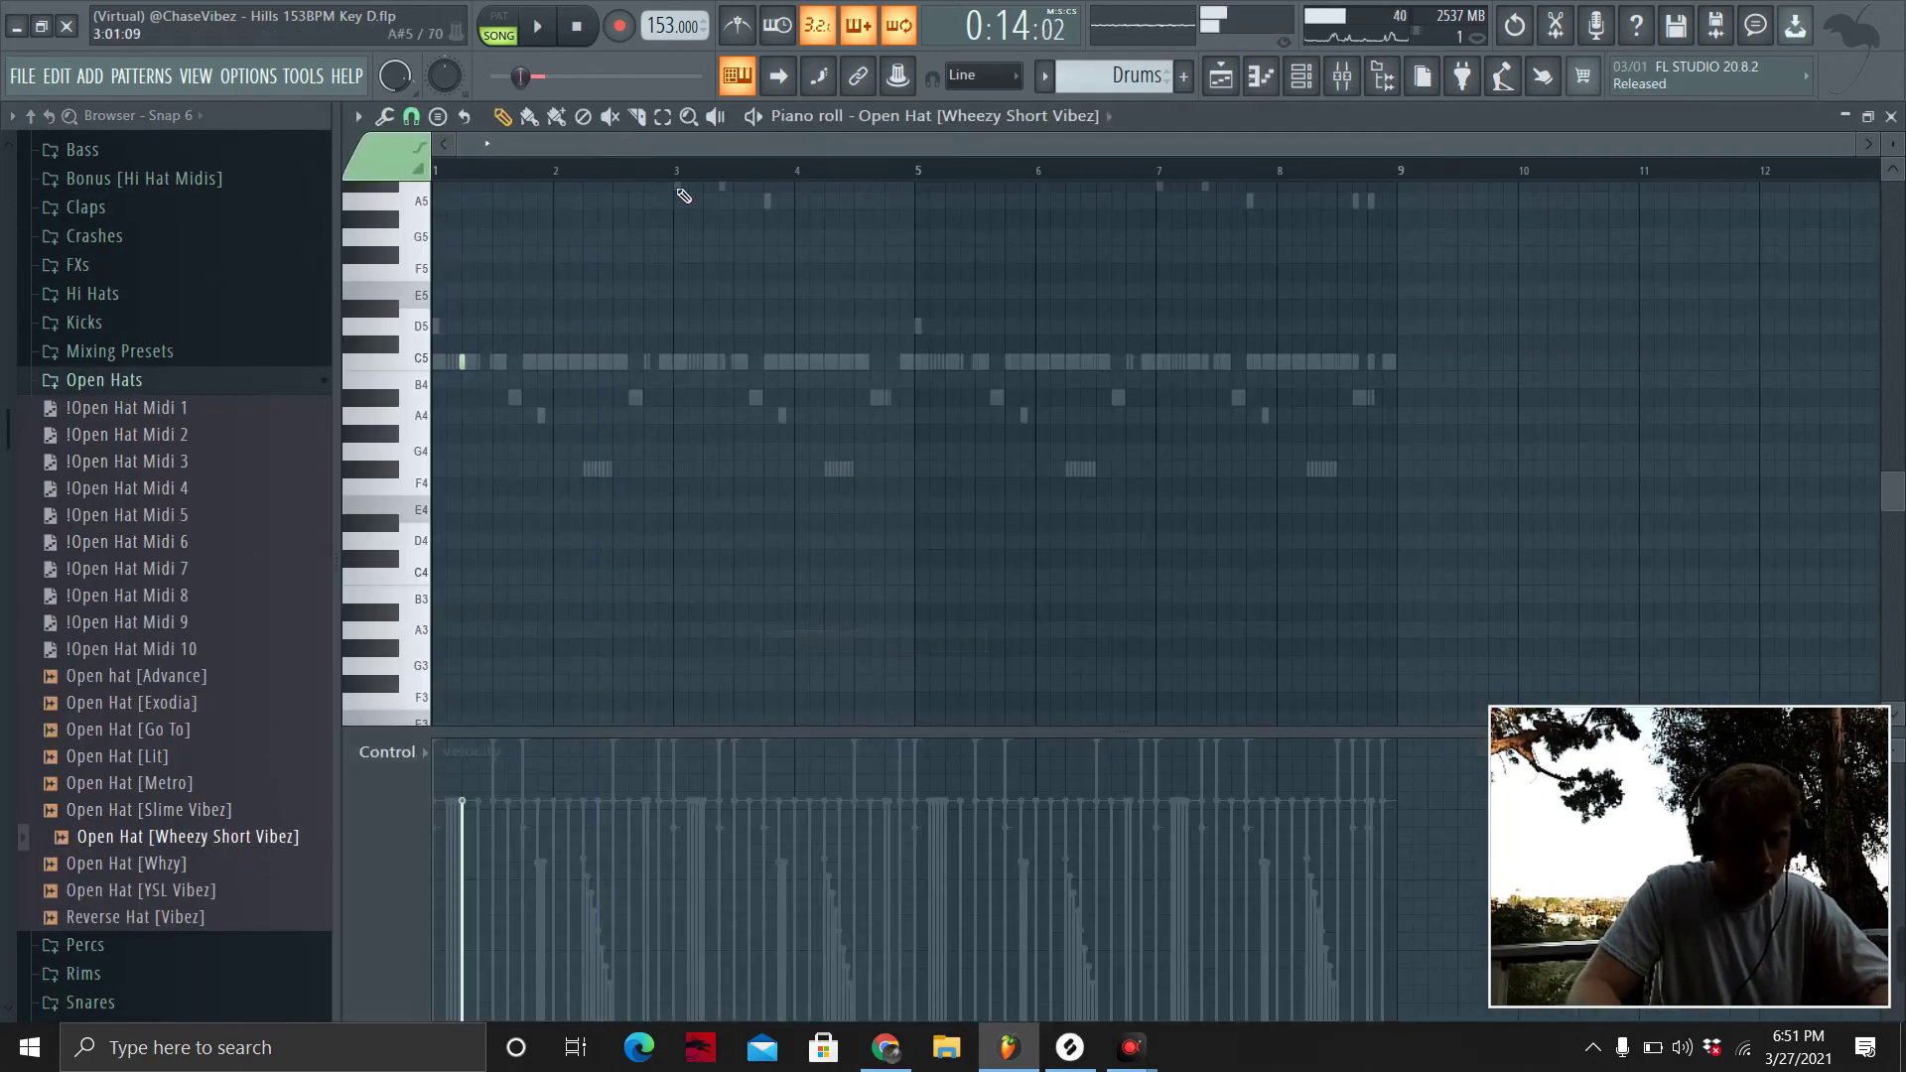
{"action": "key", "text": "ctrl+b"}
{"action": "key", "text": "ctrl+b"}
{"action": "key", "text": "ctrl+b"}
{"action": "key", "text": "ctrl+d"}
Preview the pattern with the open hat and lower the open hat channel's volume.
{"action": "key", "text": "space"}
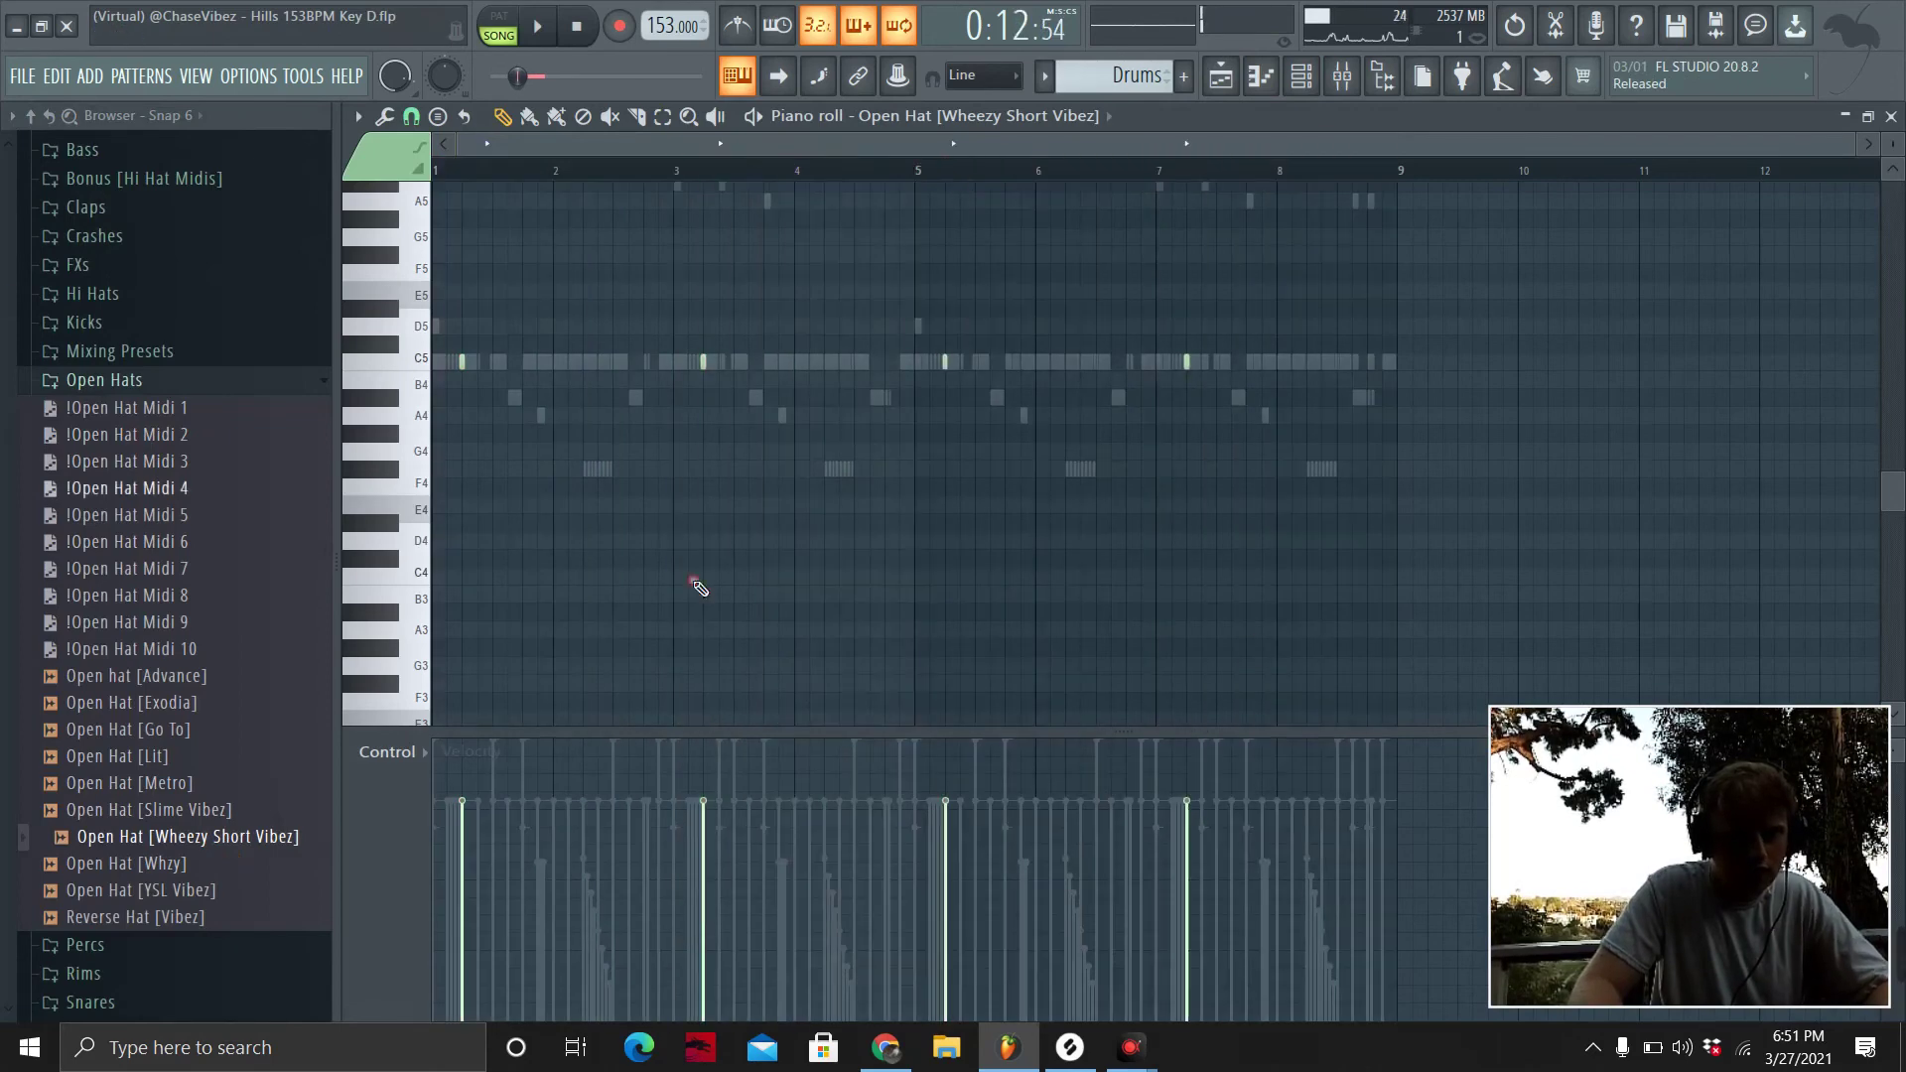
{"action": "scroll", "coordinate": [1451, 591], "scroll_direction": "up", "scroll_amount": 2}
{"action": "key", "text": "F6"}
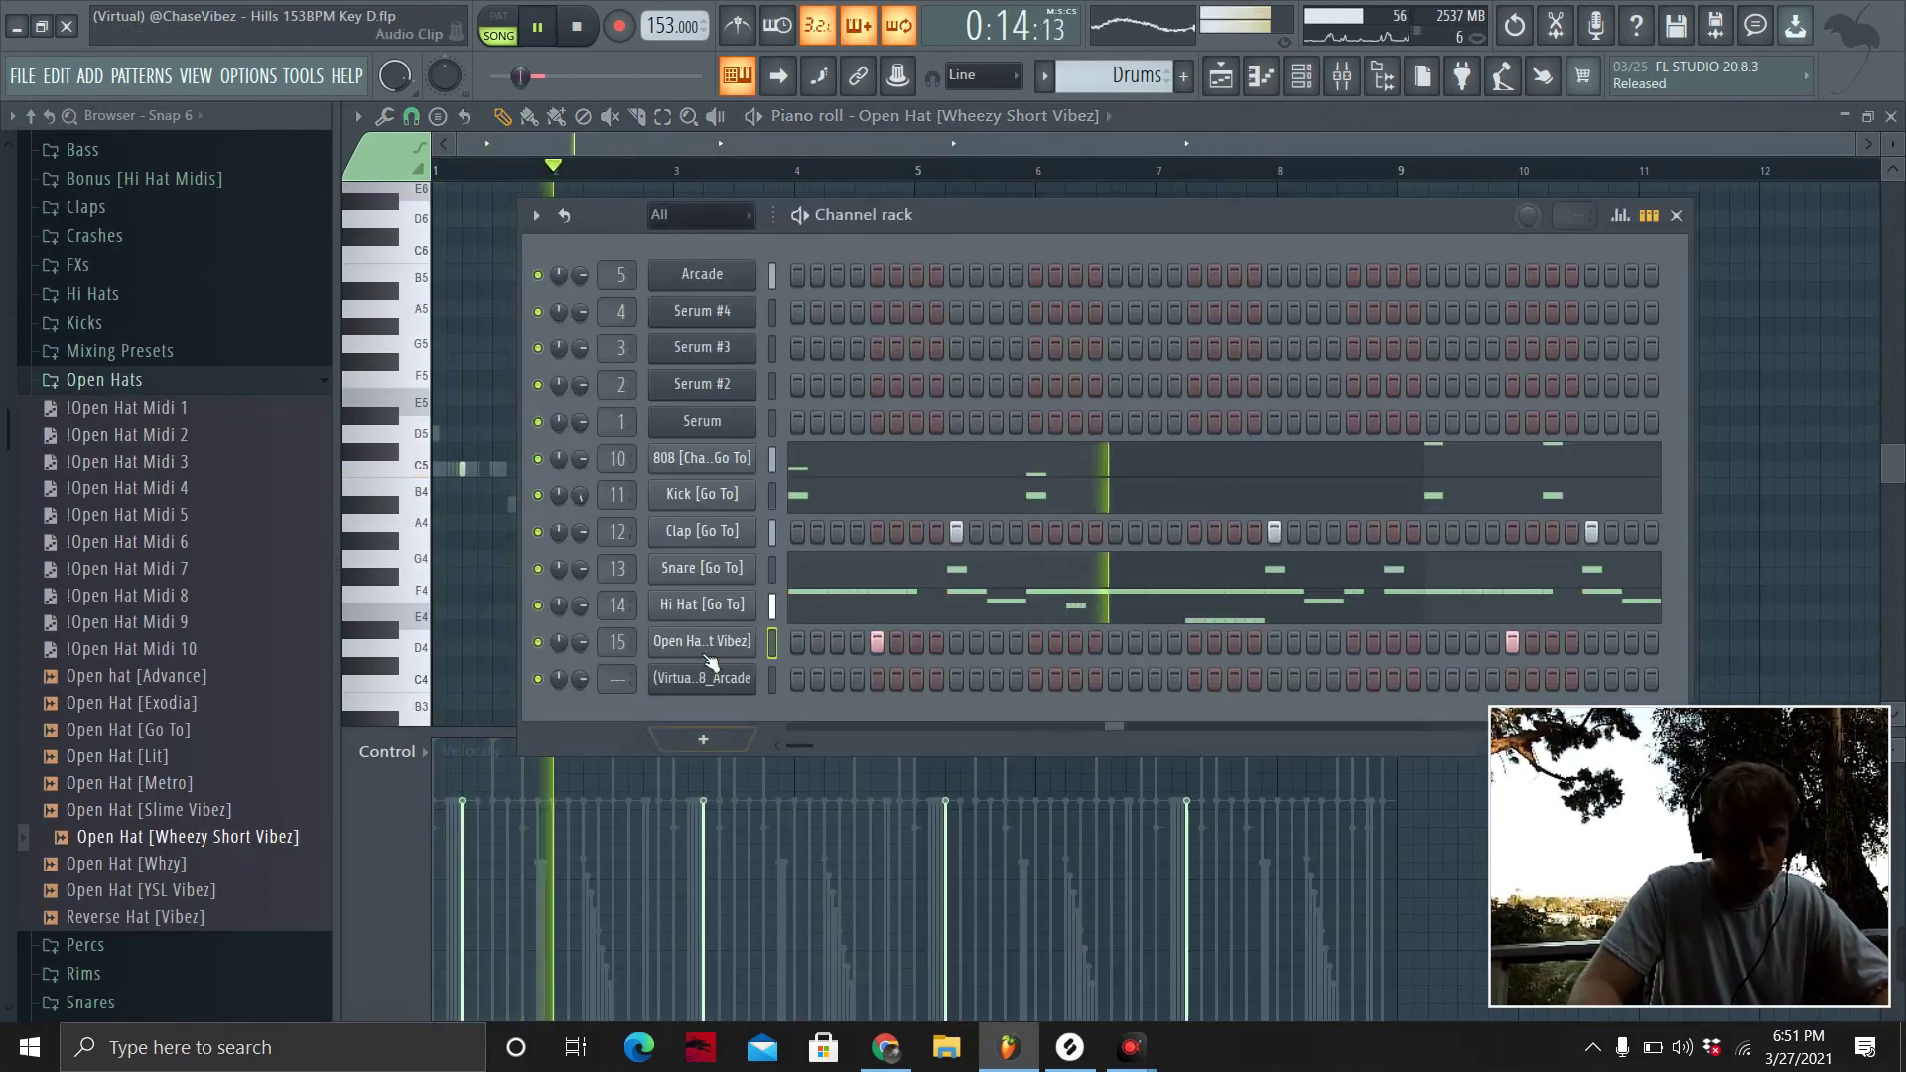
{"action": "left_click_drag", "start_coordinate": [585, 641], "coordinate": [586, 681]}
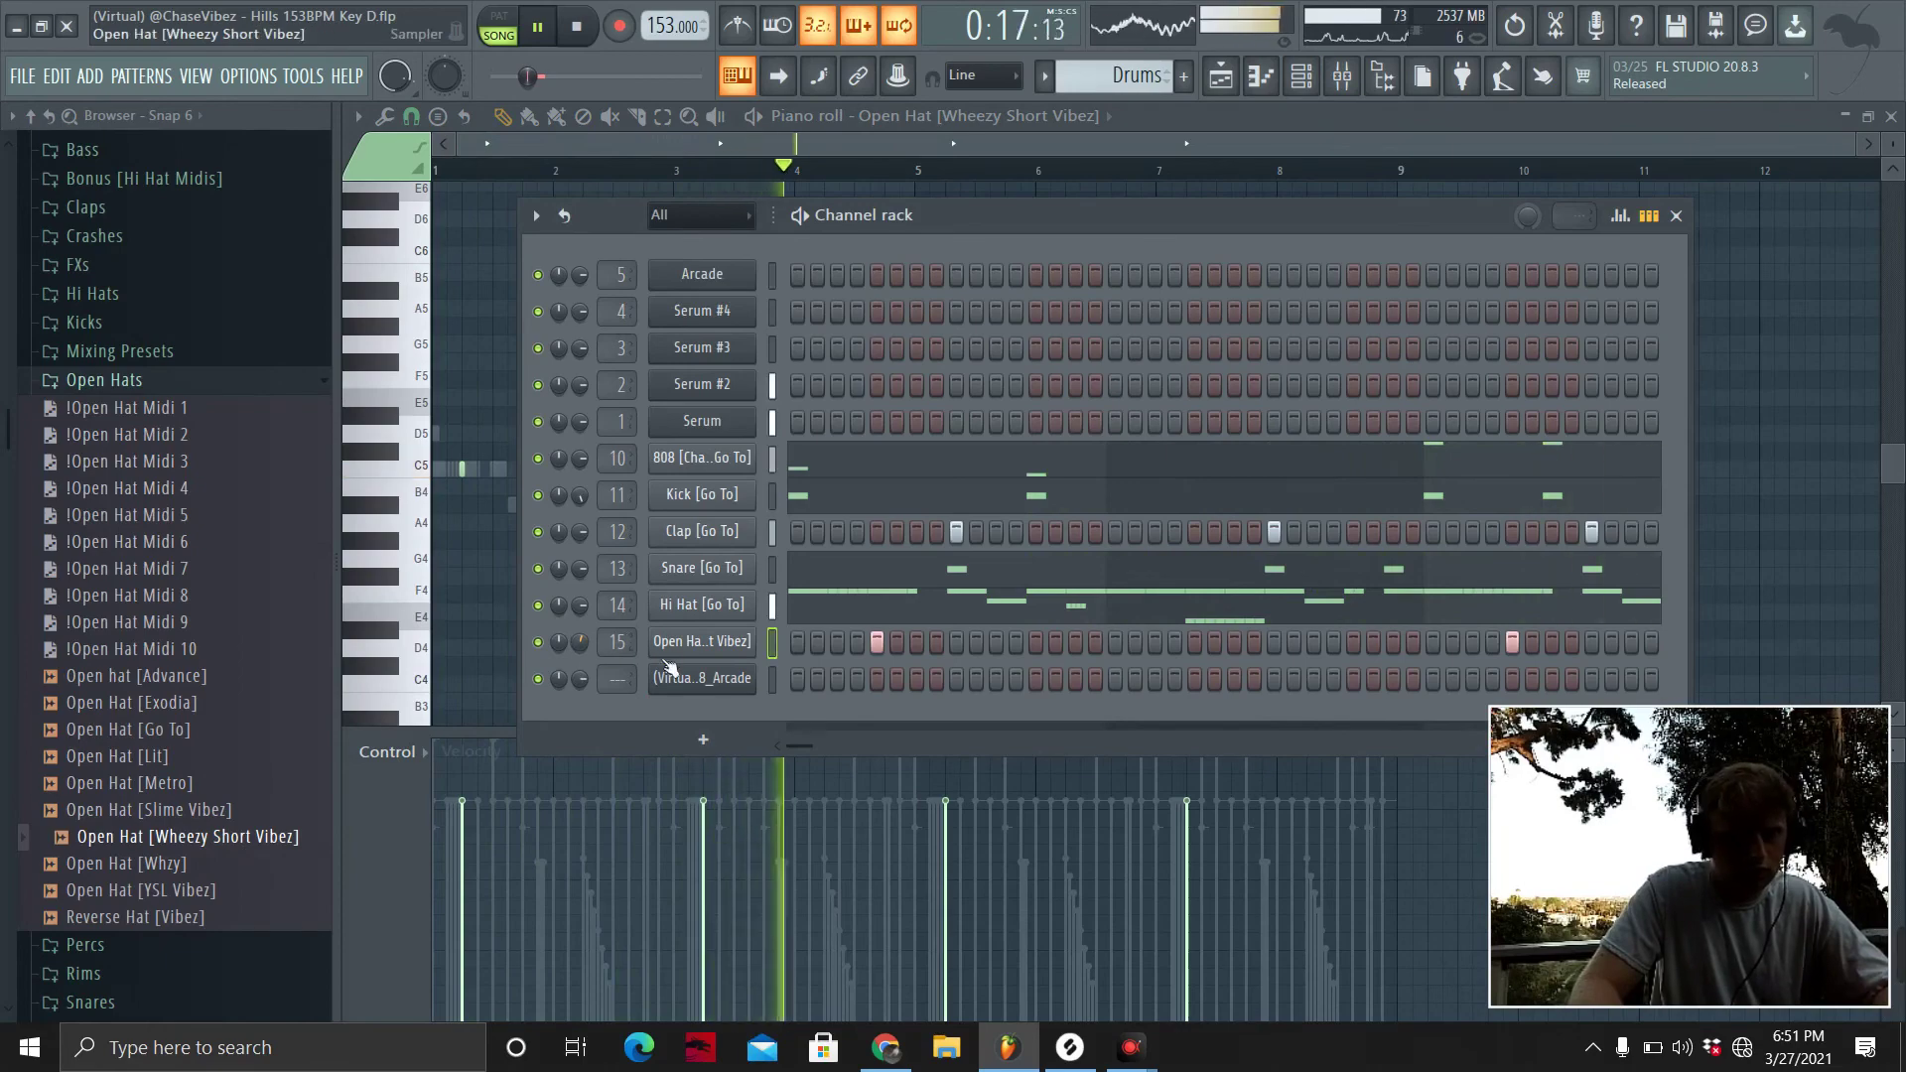
{"action": "key", "text": "space"}
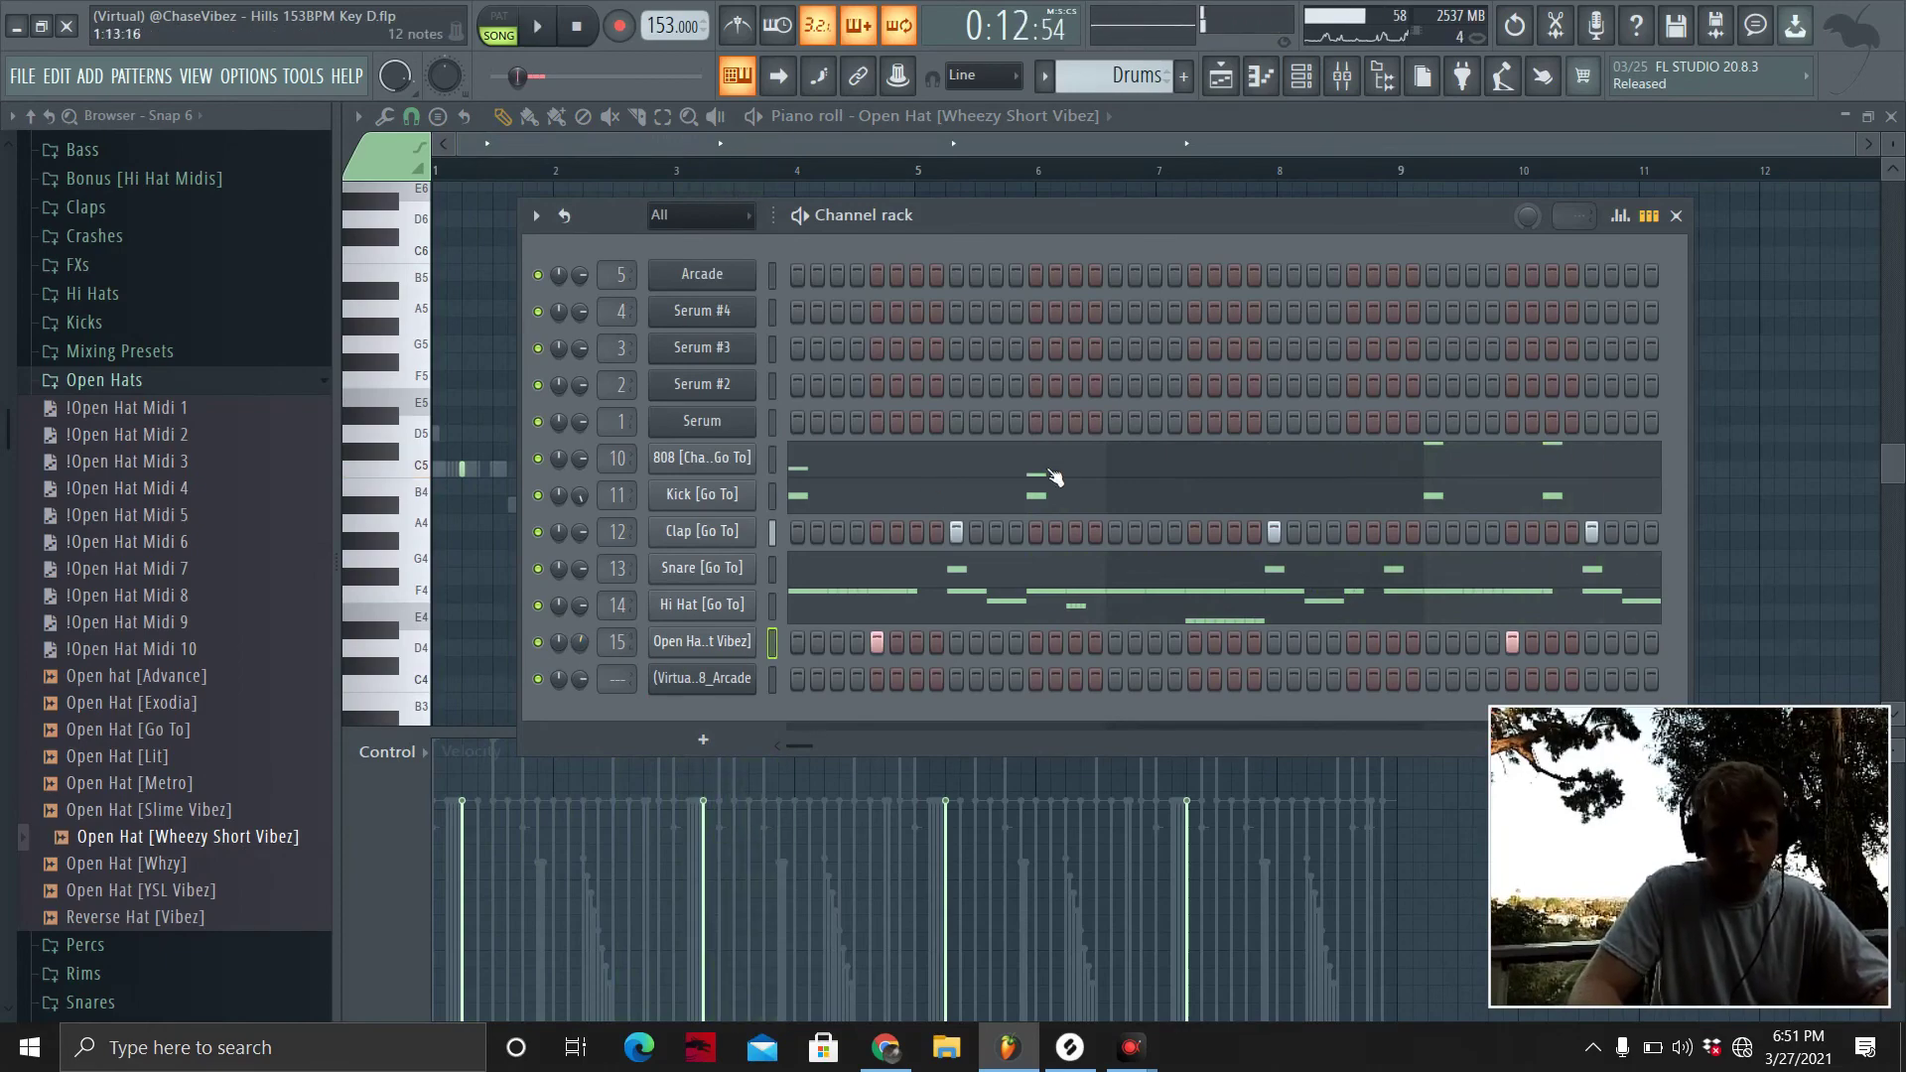
Split the Drums pattern by channel in the playlist.
{"action": "left_click", "coordinate": [1203, 80]}
{"action": "left_click", "coordinate": [1045, 76]}
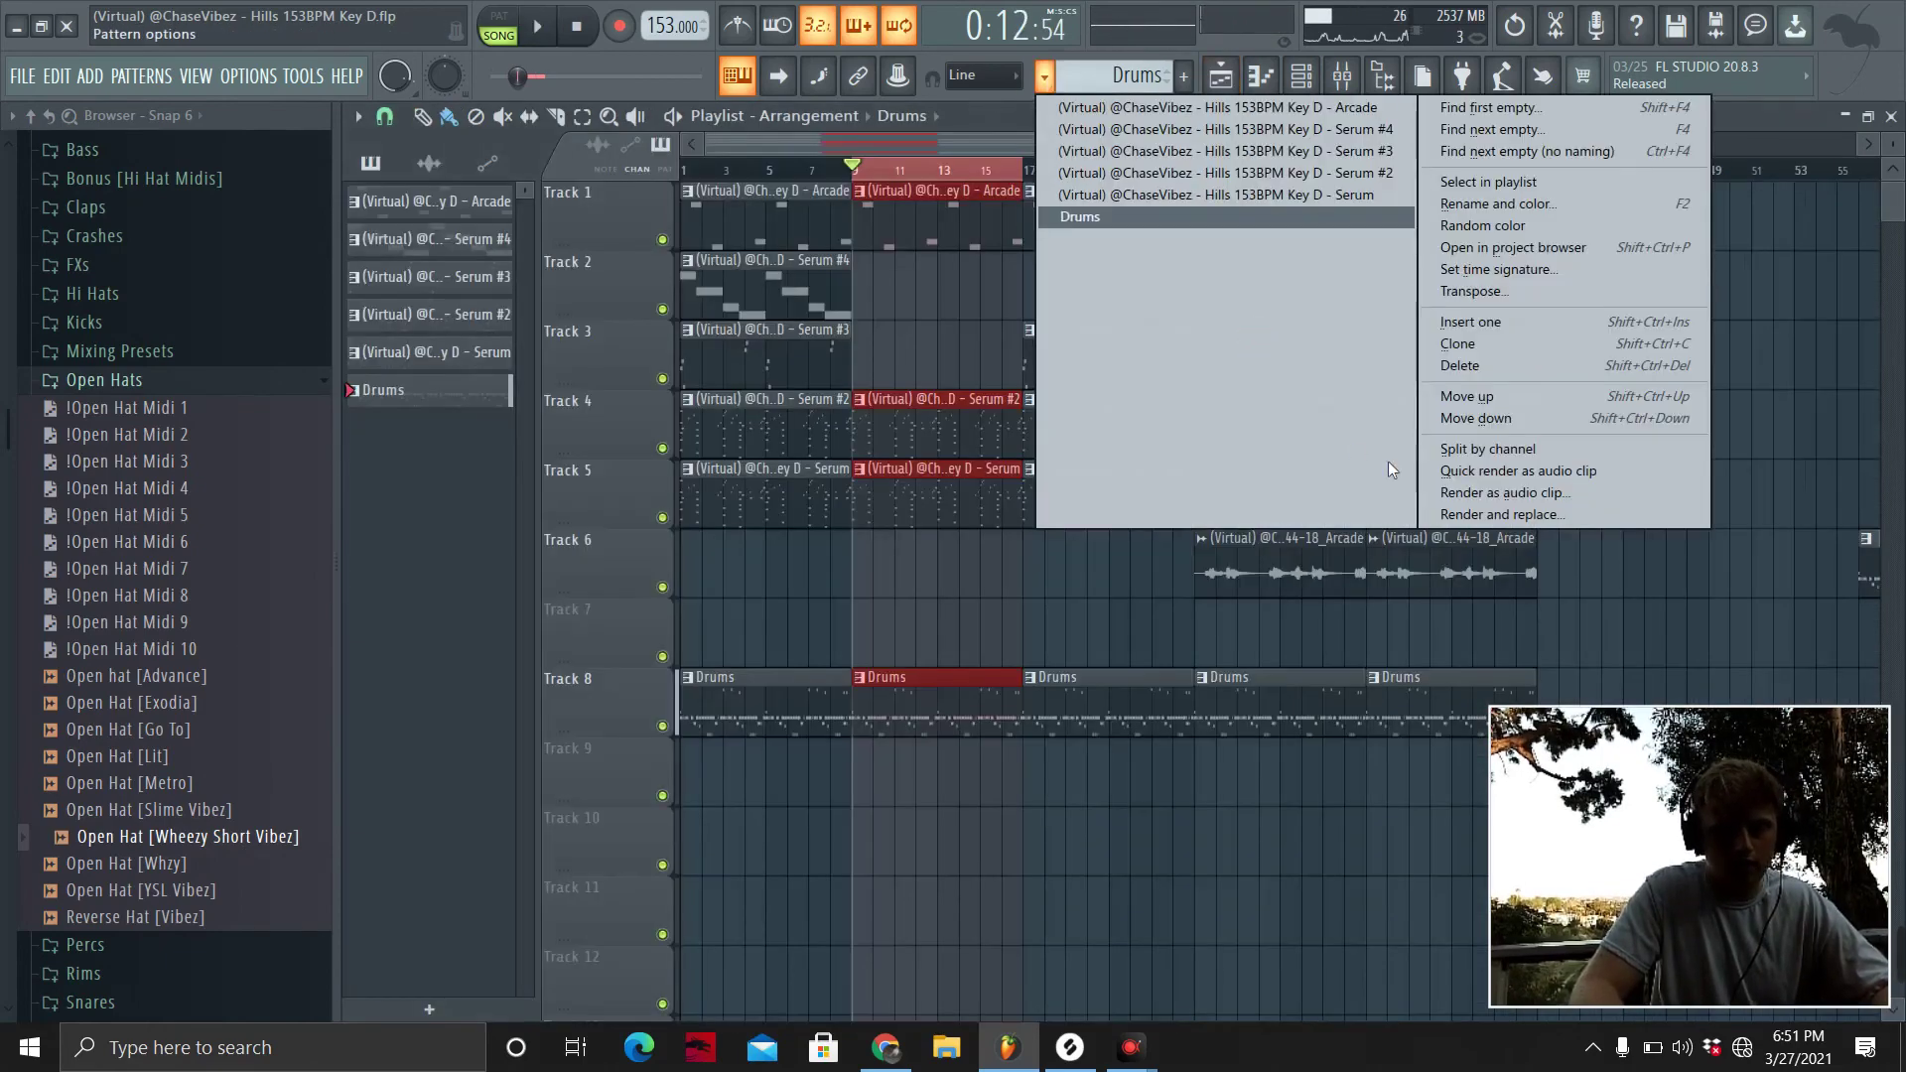
{"action": "left_click", "coordinate": [1481, 452]}
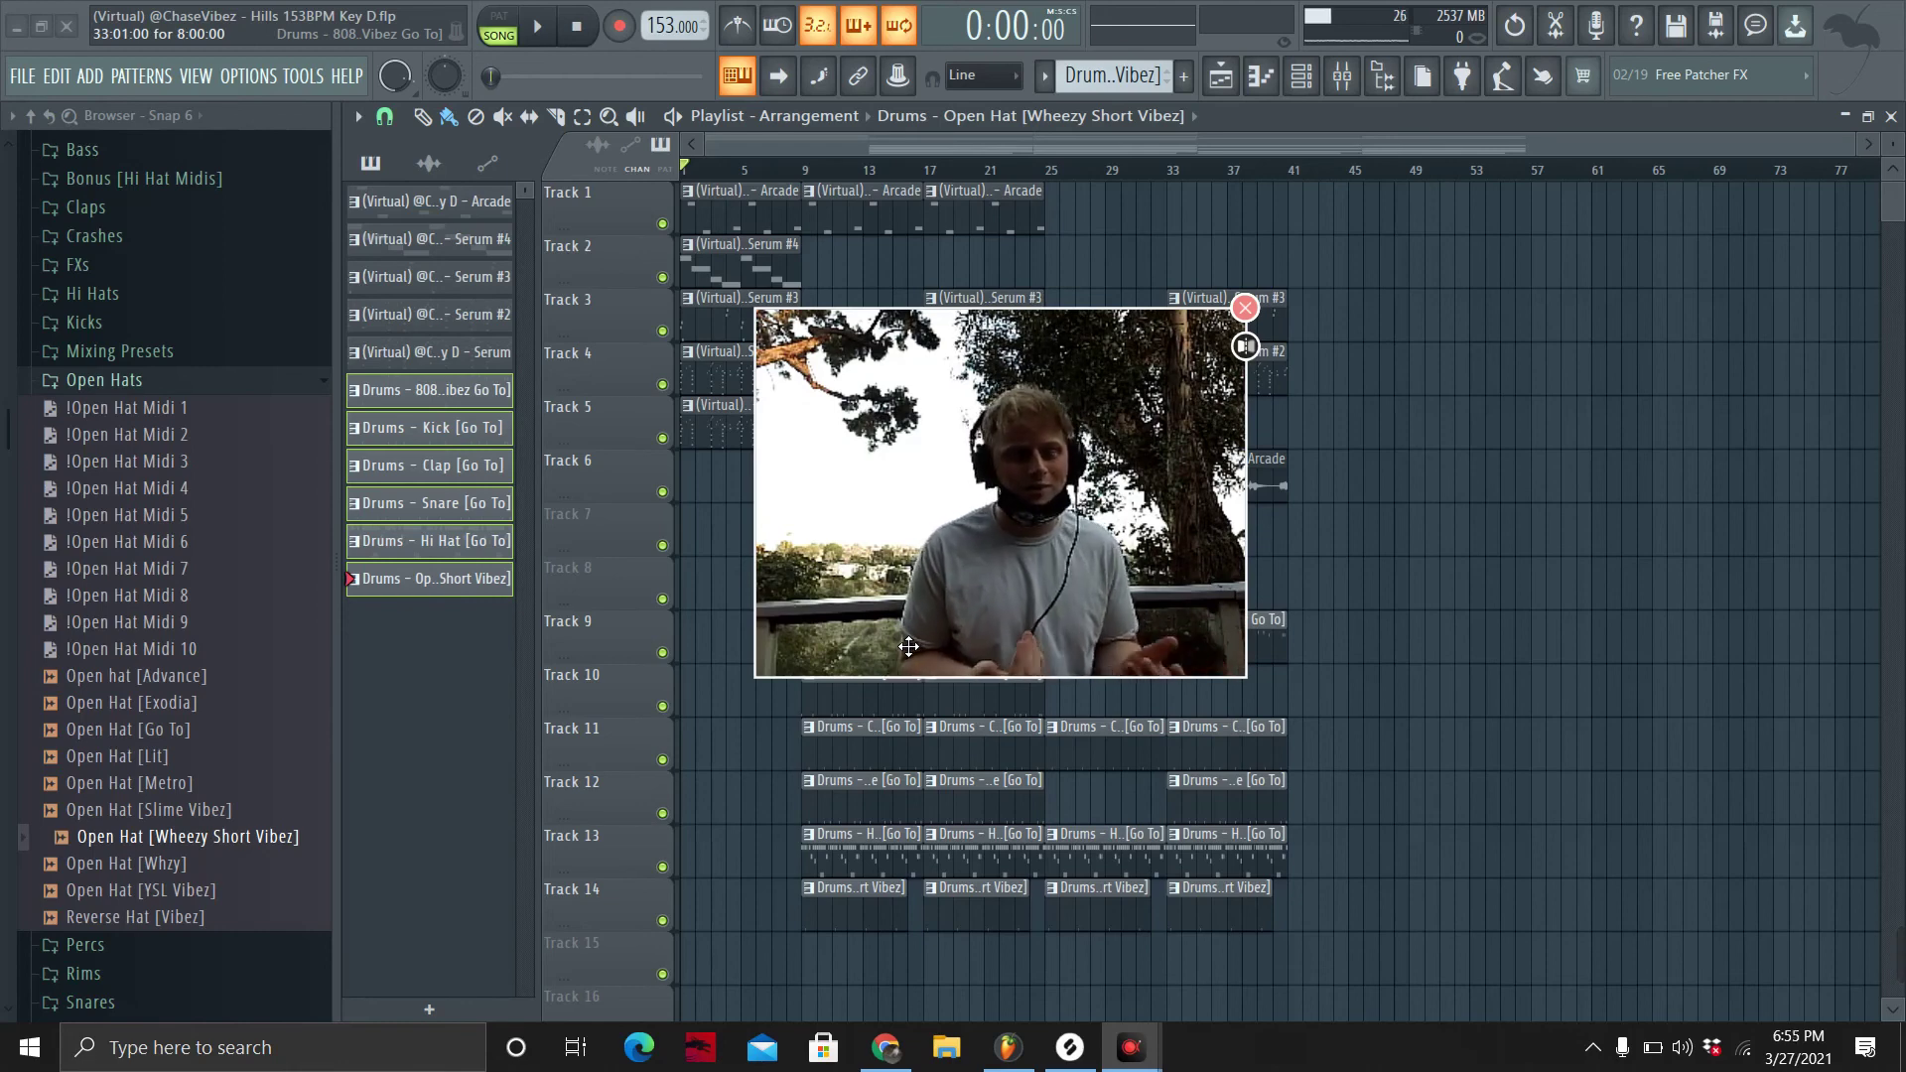
Collapse the drum kit's Open Hats folder and look through its Mixing Presets folder.
{"action": "scroll", "coordinate": [119, 467], "scroll_direction": "up", "scroll_amount": 4}
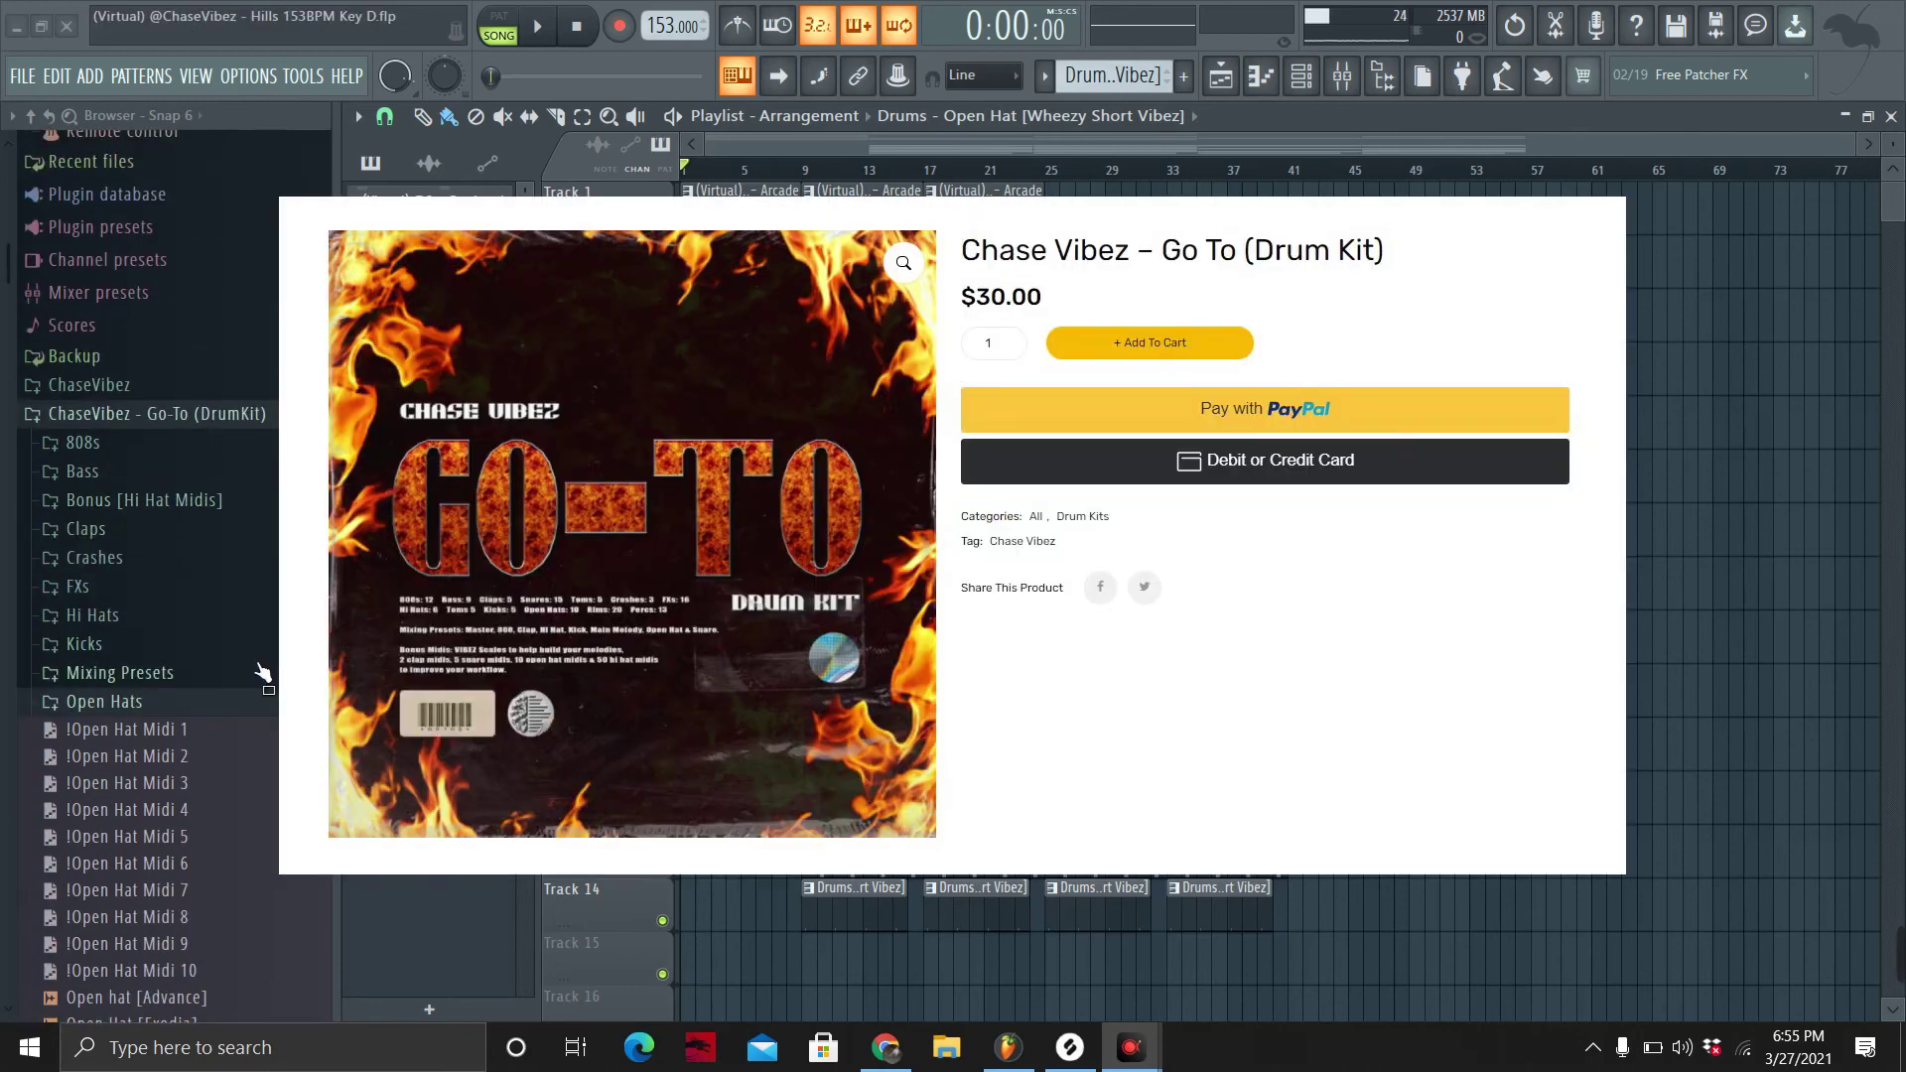
{"action": "left_click", "coordinate": [217, 709]}
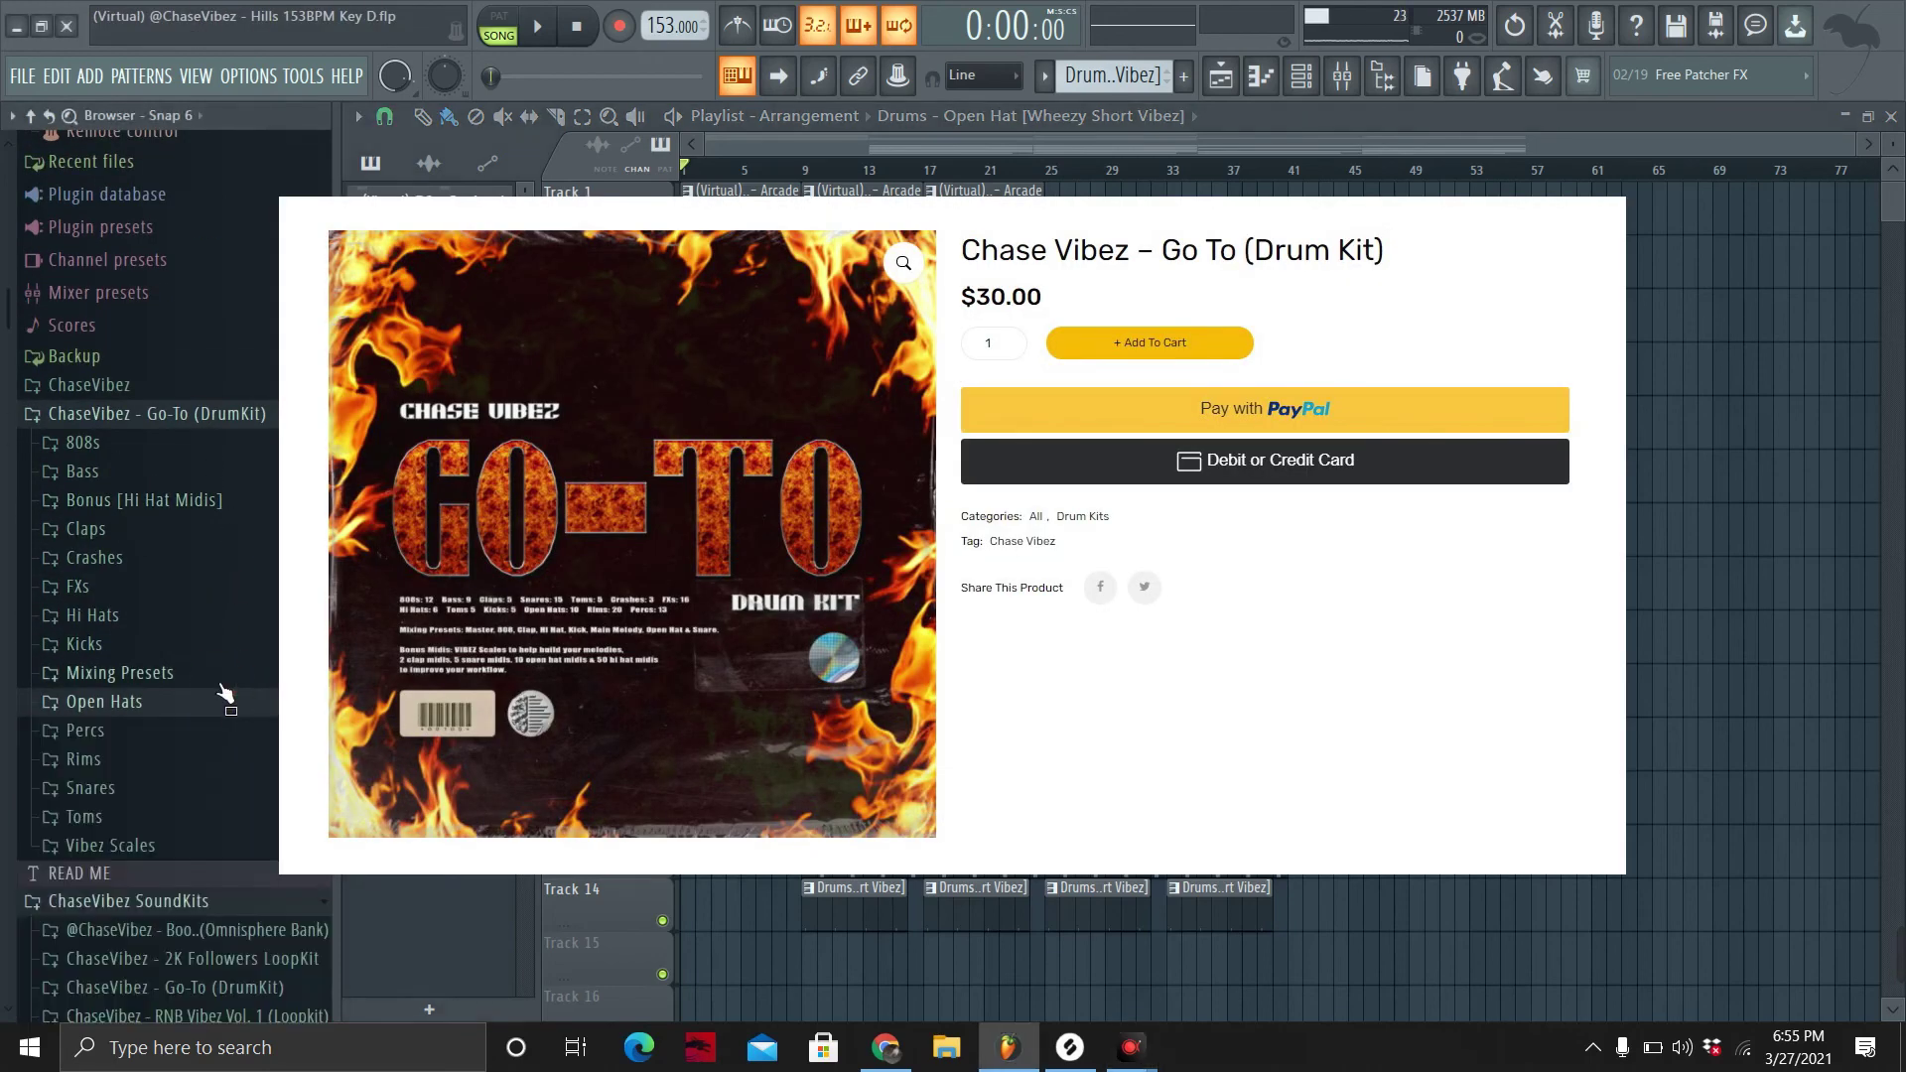
{"action": "left_click", "coordinate": [224, 679]}
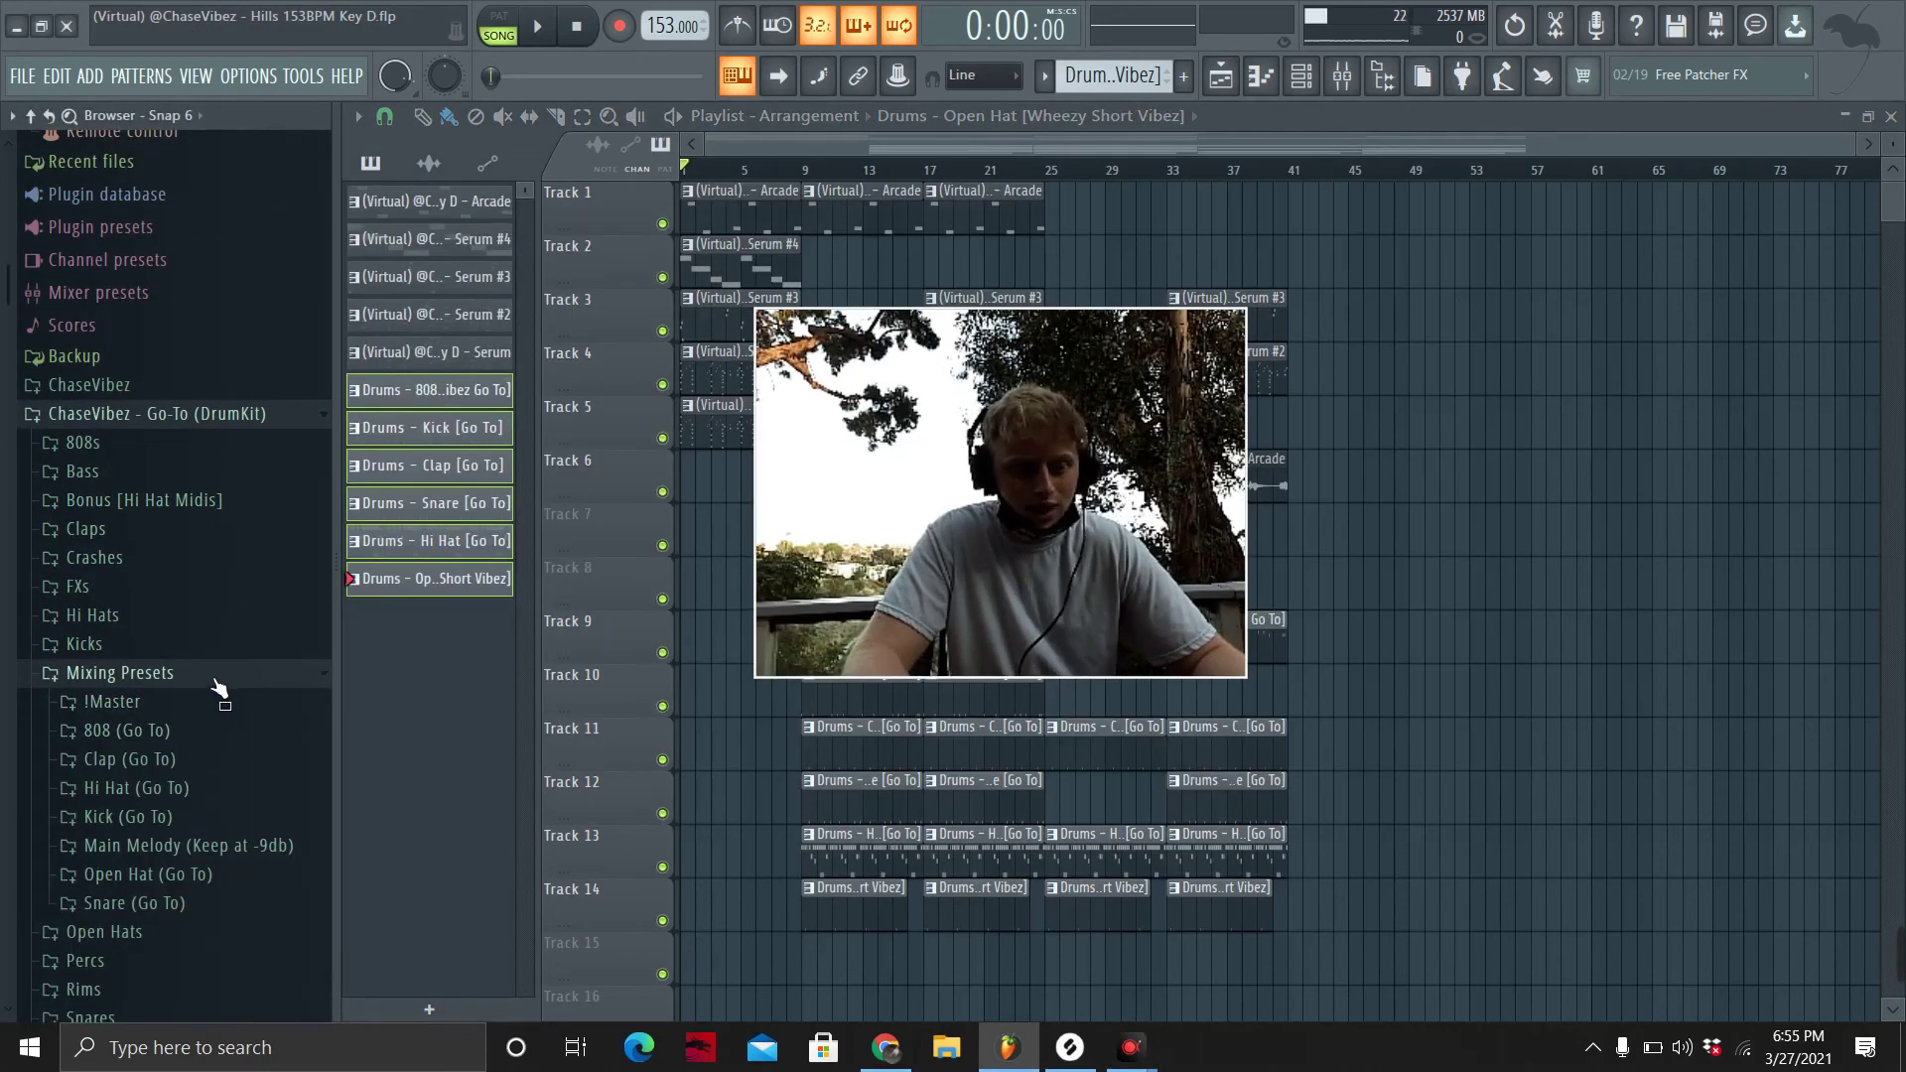
{"action": "left_click", "coordinate": [219, 685]}
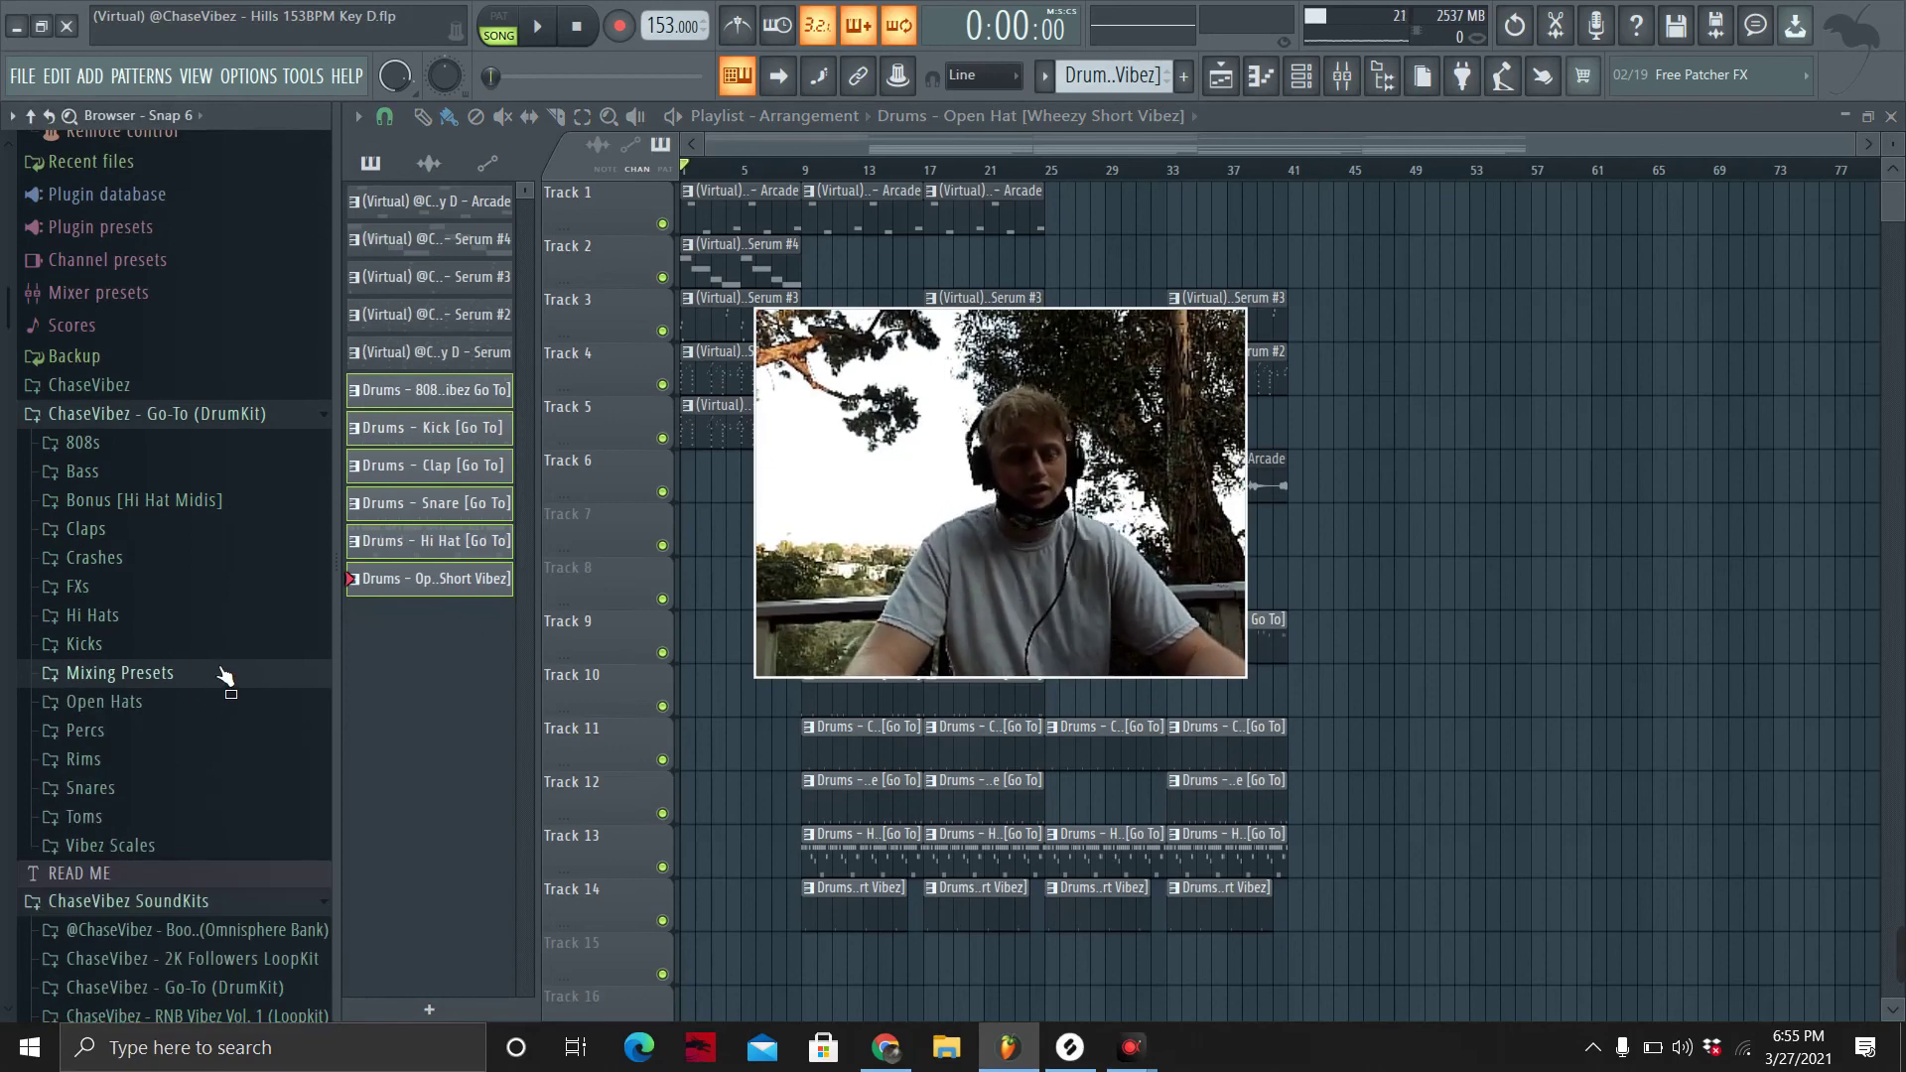